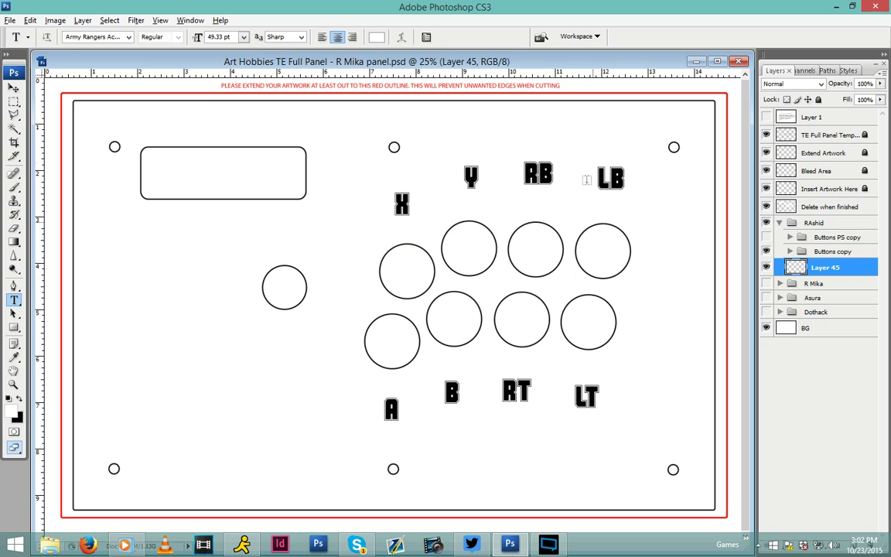
Browse to Pictures > Anime-Game Renders > Street Fighter > Street Fighter 5 > Rashid in the Open dialog
{"action": "left_click", "coordinate": [564, 553]}
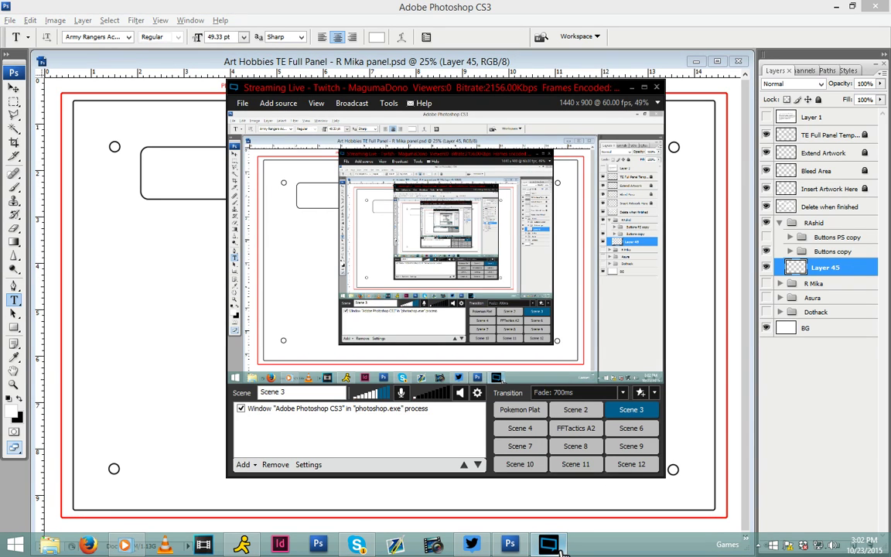
{"action": "left_click", "coordinate": [563, 548]}
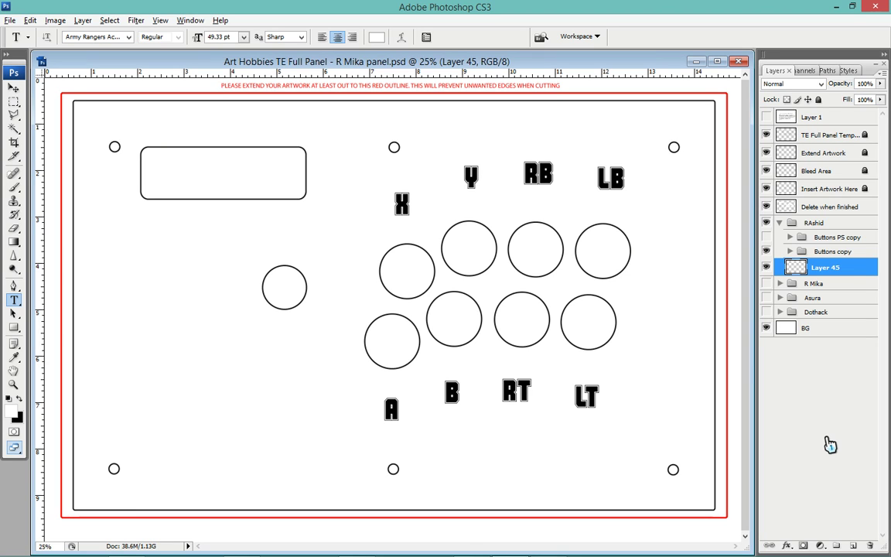
{"action": "key", "text": "ctrl+o"}
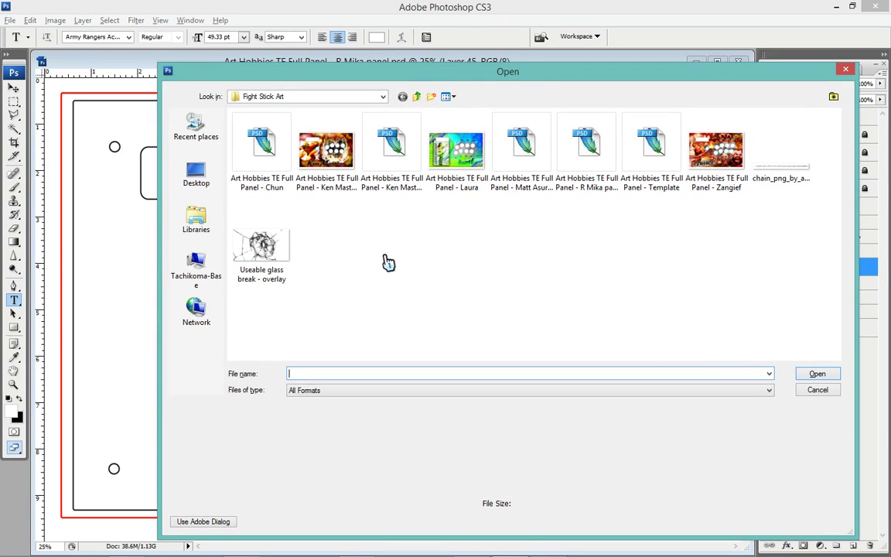
{"action": "left_click", "coordinate": [416, 96]}
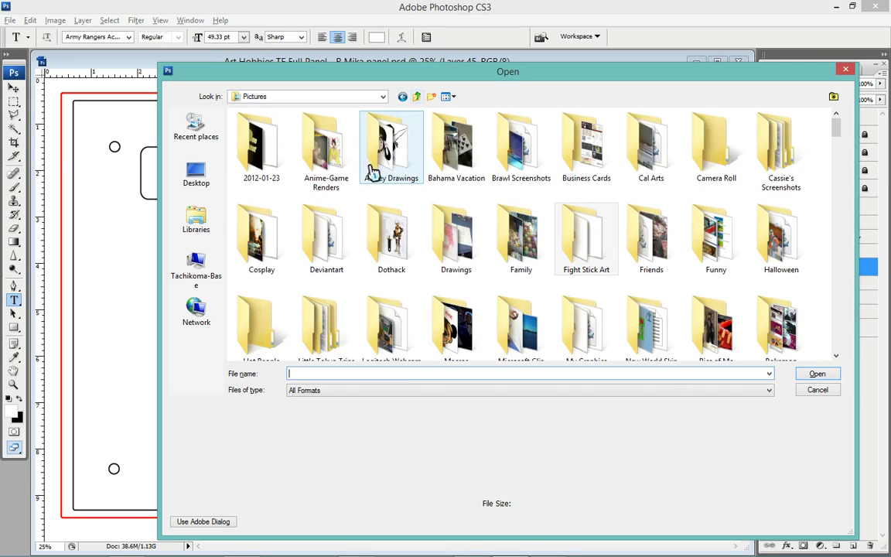
{"action": "double_click", "coordinate": [345, 155]}
{"action": "scroll", "coordinate": [553, 267], "scroll_direction": "down", "scroll_amount": 3}
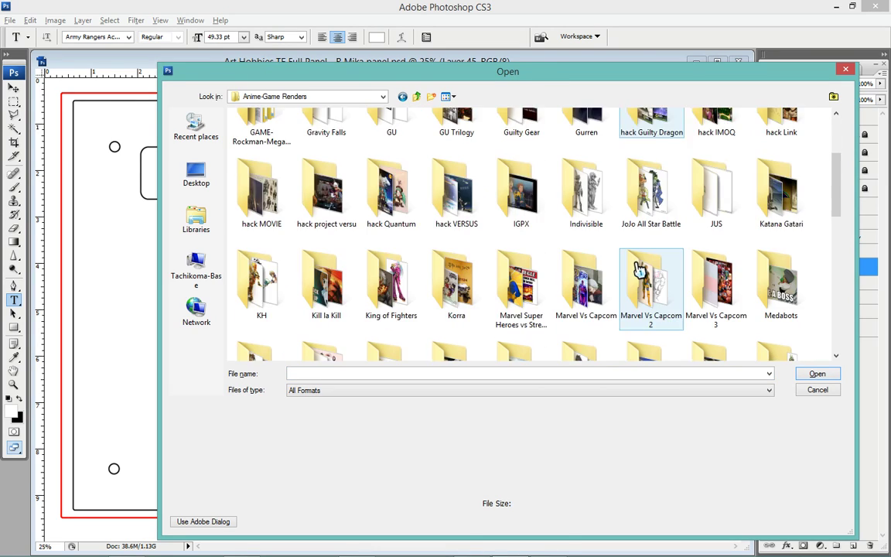
{"action": "scroll", "coordinate": [618, 266], "scroll_direction": "down", "scroll_amount": 3}
{"action": "scroll", "coordinate": [638, 267], "scroll_direction": "down", "scroll_amount": 3}
{"action": "double_click", "coordinate": [531, 223]}
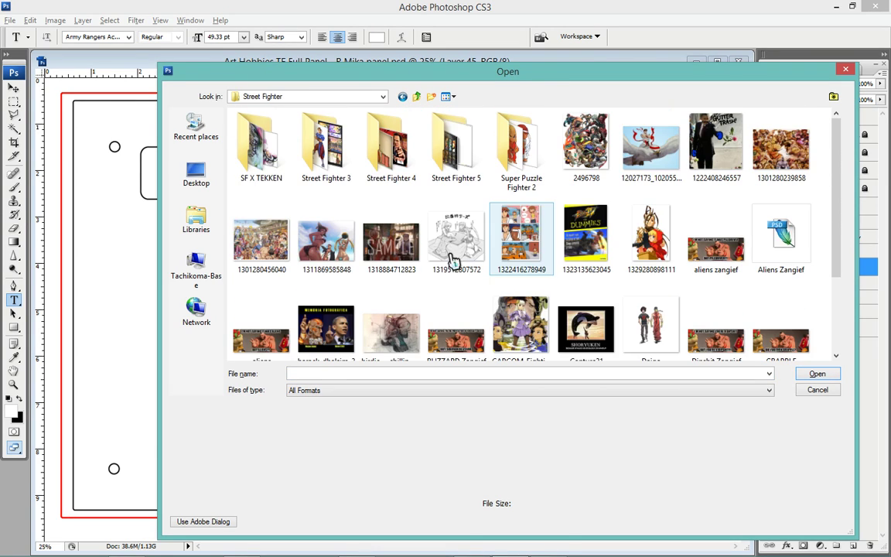
{"action": "double_click", "coordinate": [460, 145]}
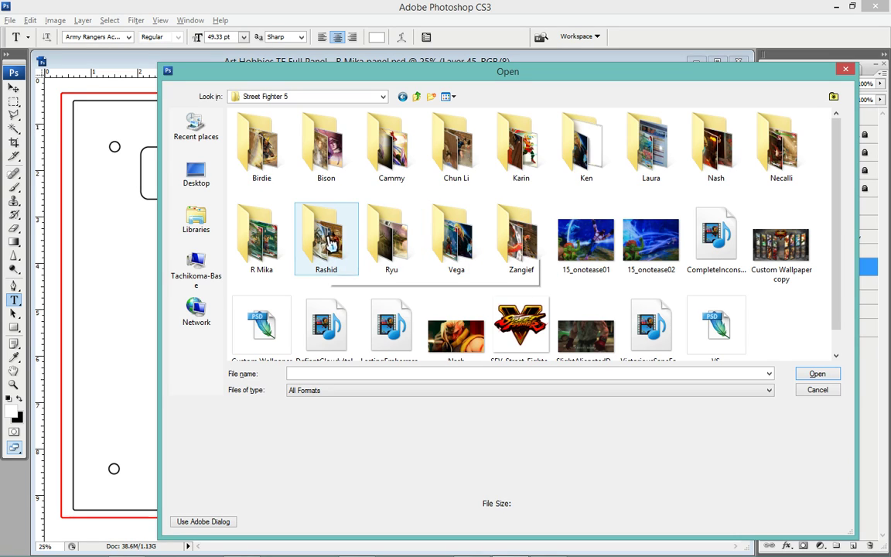
{"action": "double_click", "coordinate": [329, 236]}
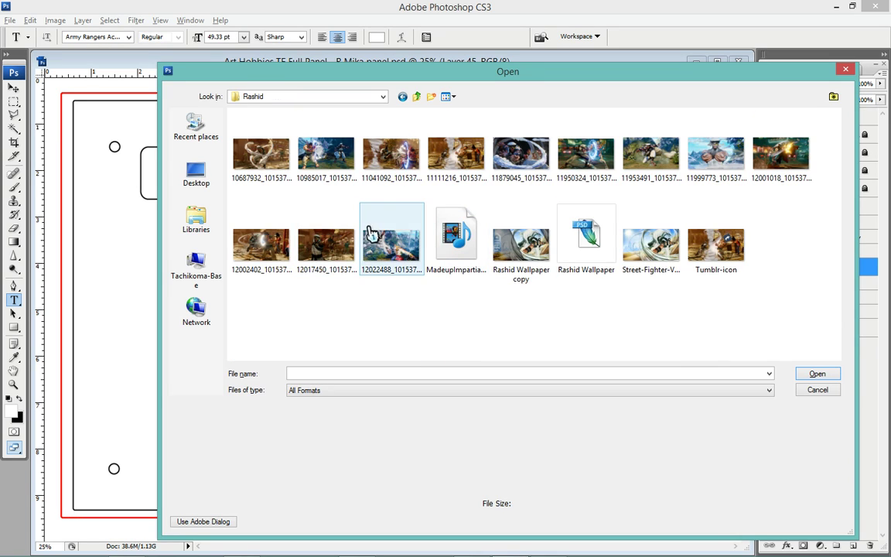
Select eight Rashid images, including Street-Fighter-V-Rashid-13.jpg, and open them together
{"action": "left_click", "coordinate": [656, 293]}
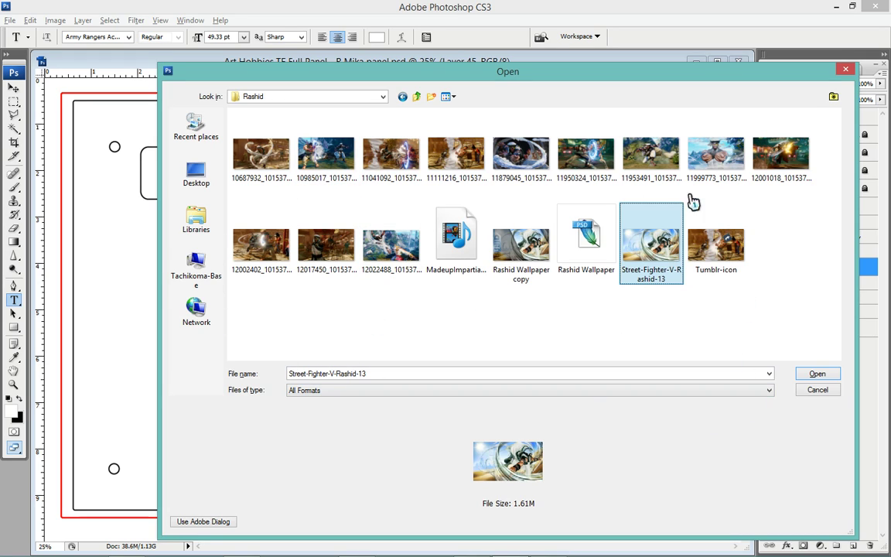
{"action": "left_click", "coordinate": [325, 164], "text": "ctrl"}
{"action": "left_click", "coordinate": [401, 249], "text": "ctrl"}
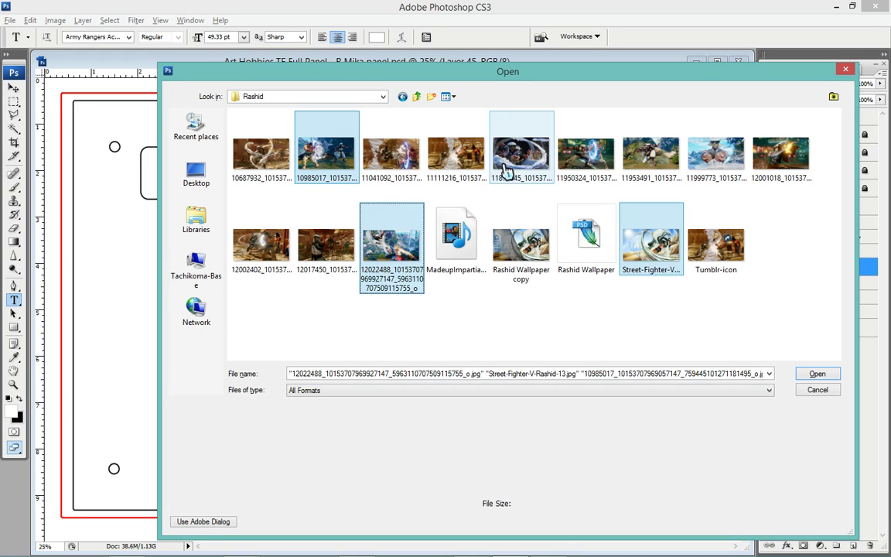
{"action": "left_click", "coordinate": [505, 170], "text": "ctrl"}
{"action": "left_click", "coordinate": [586, 159], "text": "ctrl"}
{"action": "left_click", "coordinate": [716, 158], "text": "ctrl"}
{"action": "left_click", "coordinate": [780, 165], "text": "ctrl"}
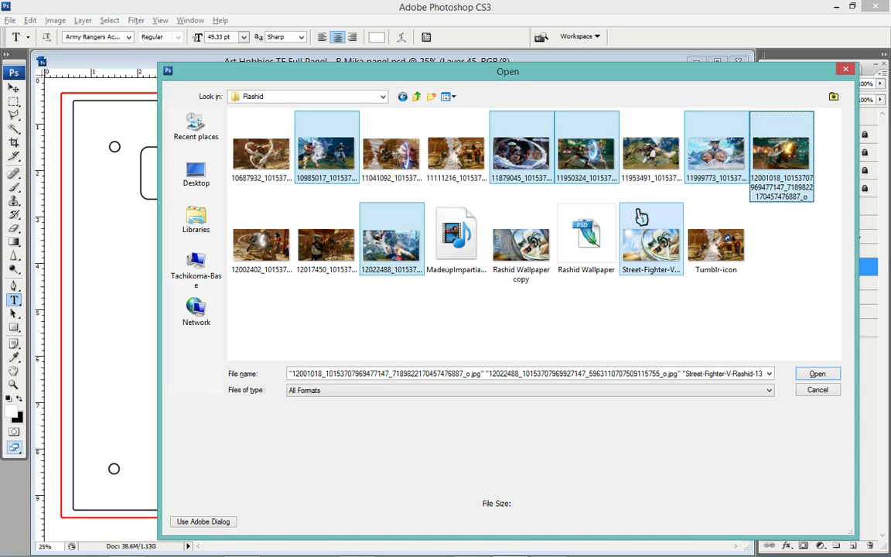
{"action": "left_click", "coordinate": [654, 171], "text": "ctrl"}
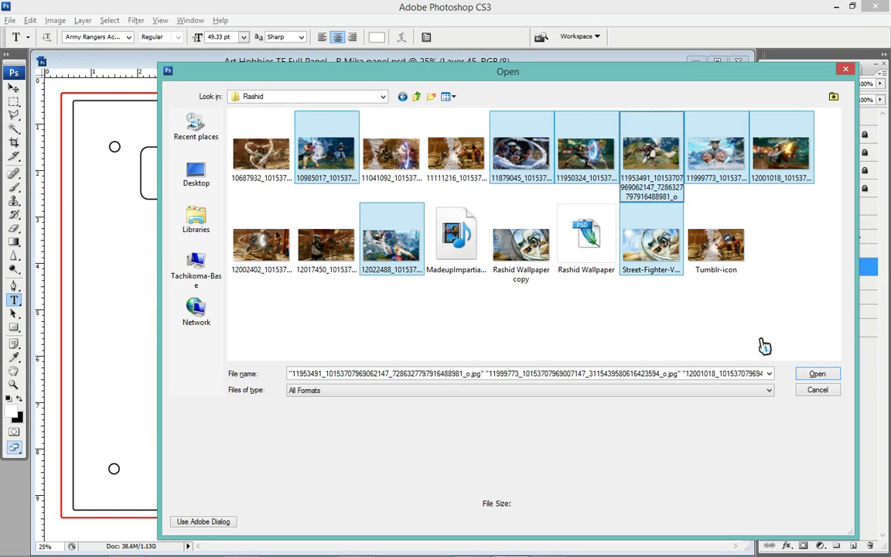
{"action": "left_click", "coordinate": [810, 376]}
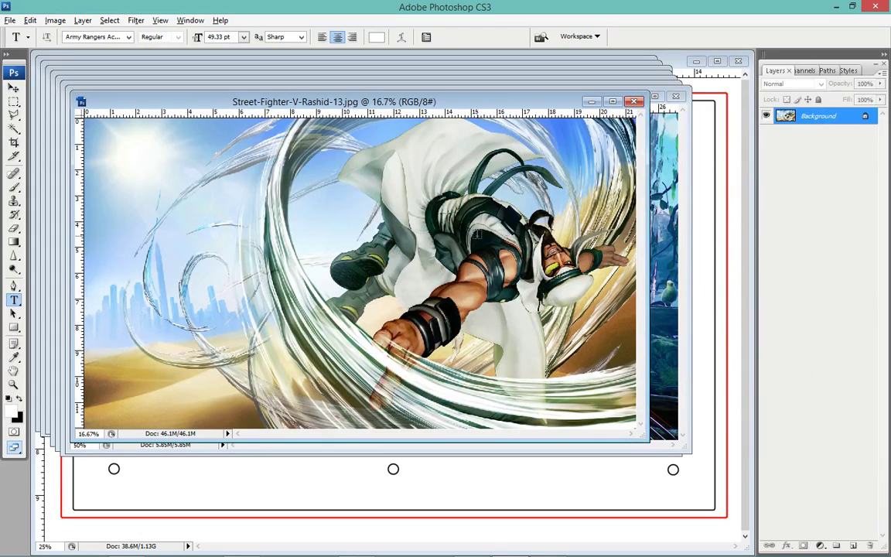
Copy the whole Rashid image, close the image windows and place it on Layer 45 of the panel
{"action": "key", "text": "ctrl+a"}
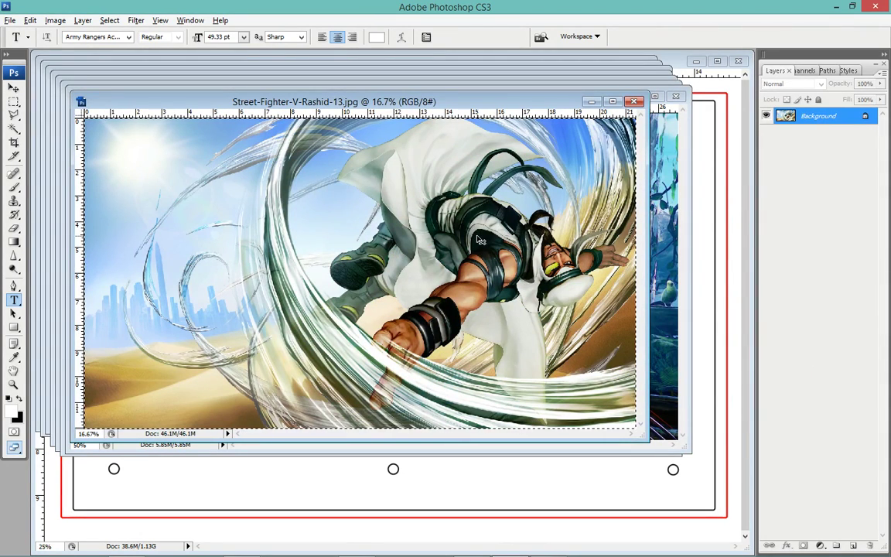
{"action": "key", "text": "ctrl+w"}
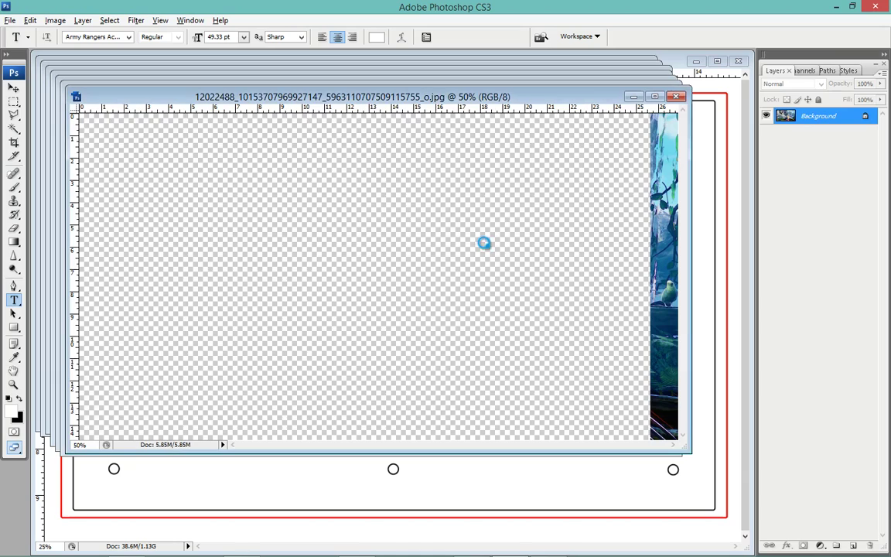
{"action": "left_click", "coordinate": [730, 221]}
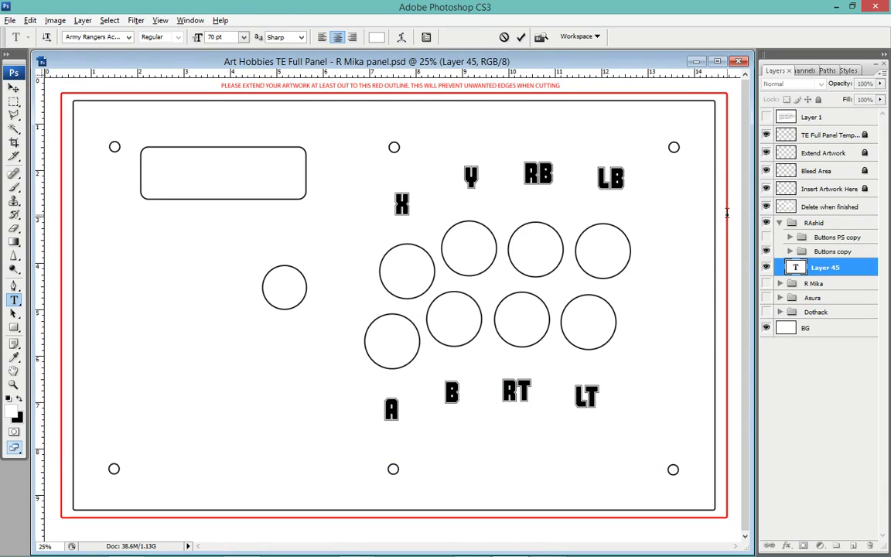
{"action": "left_click", "coordinate": [824, 264]}
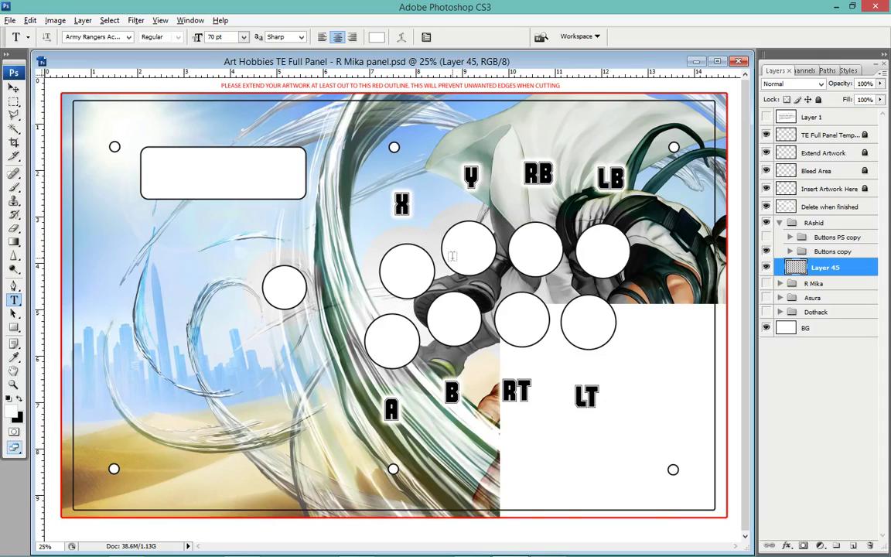
{"action": "key", "text": "v"}
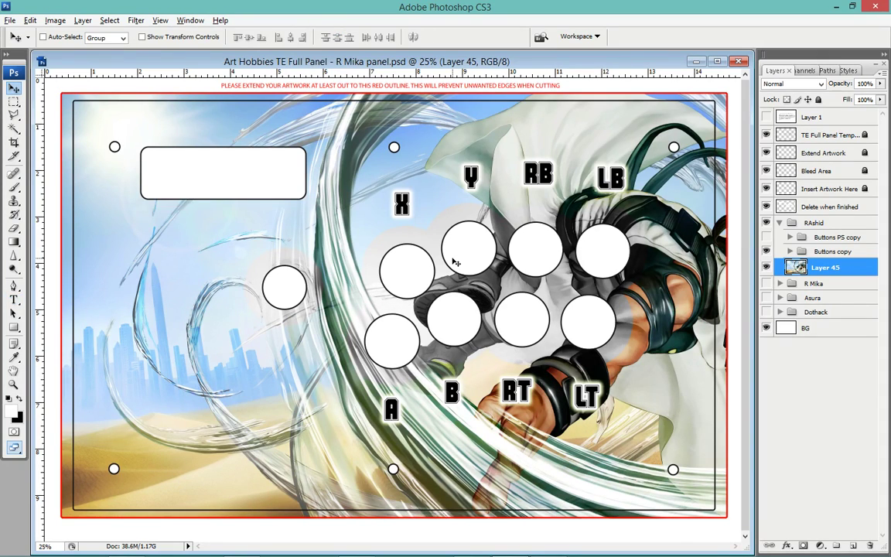
{"action": "key", "text": "ctrl+z"}
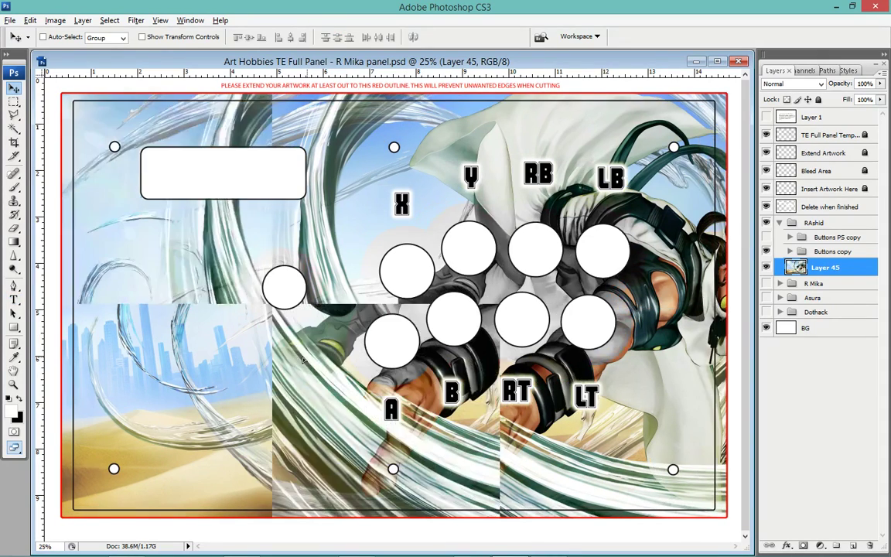
{"action": "left_click", "coordinate": [31, 20]}
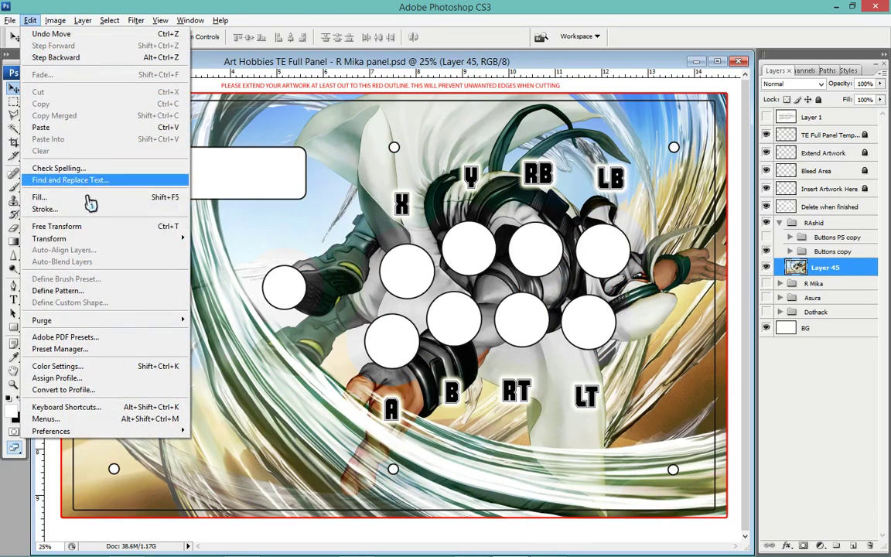
{"action": "mouse_move", "coordinate": [50, 239]}
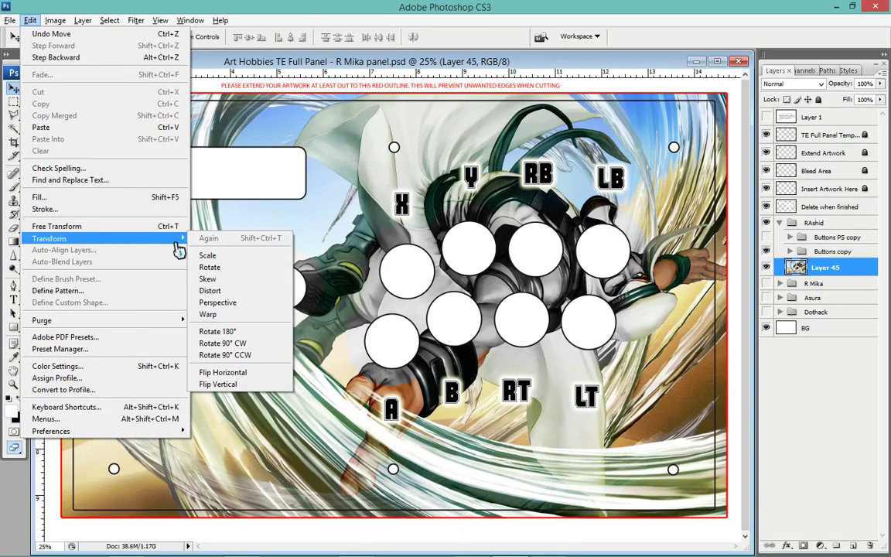
Flip the Rashid artwork horizontally and drag it so the character sits among the buttons
{"action": "left_click", "coordinate": [249, 373]}
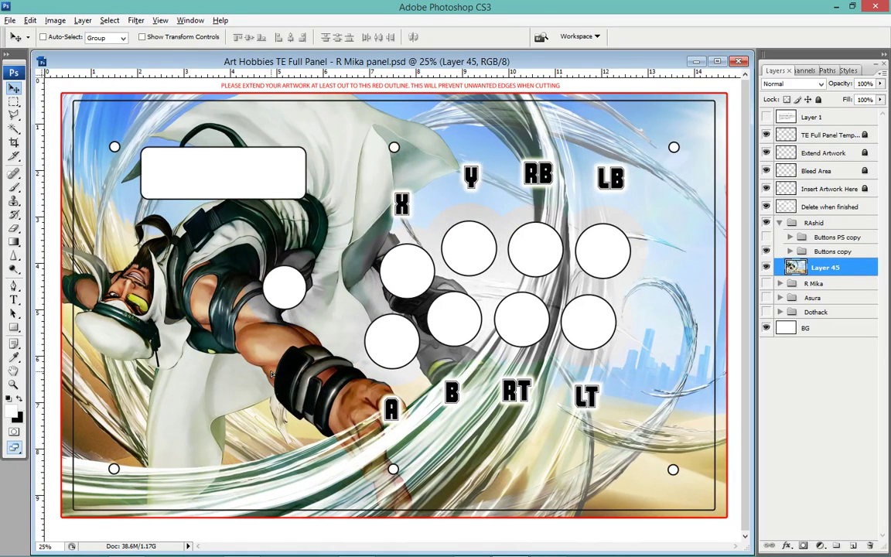
{"action": "left_click_drag", "start_coordinate": [270, 374], "coordinate": [267, 482]}
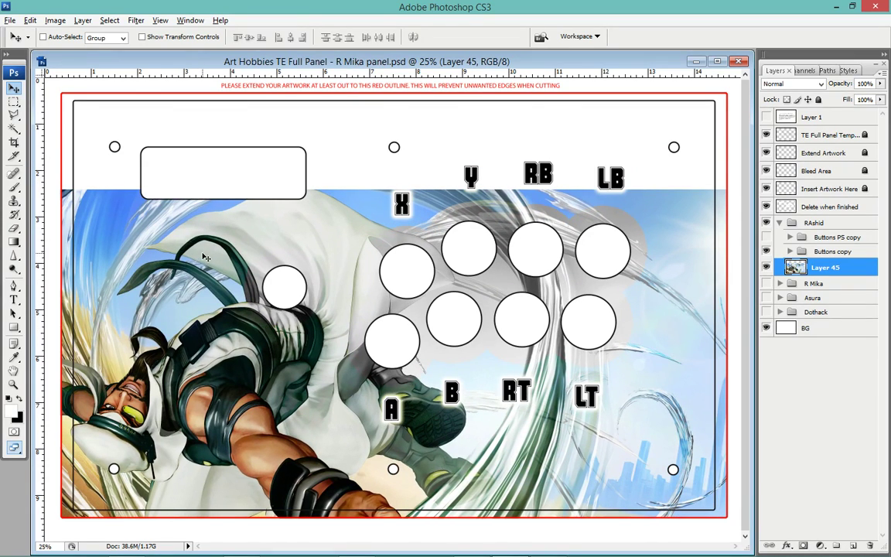
{"action": "mouse_move", "coordinate": [392, 332]}
{"action": "left_mouse_down"}
{"action": "mouse_move", "coordinate": [398, 225]}
{"action": "mouse_move", "coordinate": [393, 263]}
{"action": "left_mouse_up"}
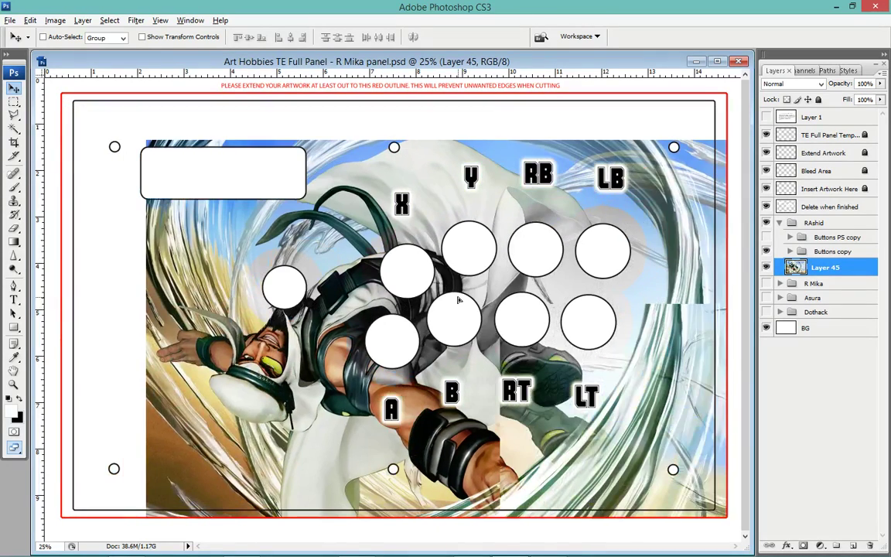
Scale the Layer 45 Rashid artwork to 92.5% and position it to cover the panel to the bleed edge
{"action": "key", "text": "ctrl+t"}
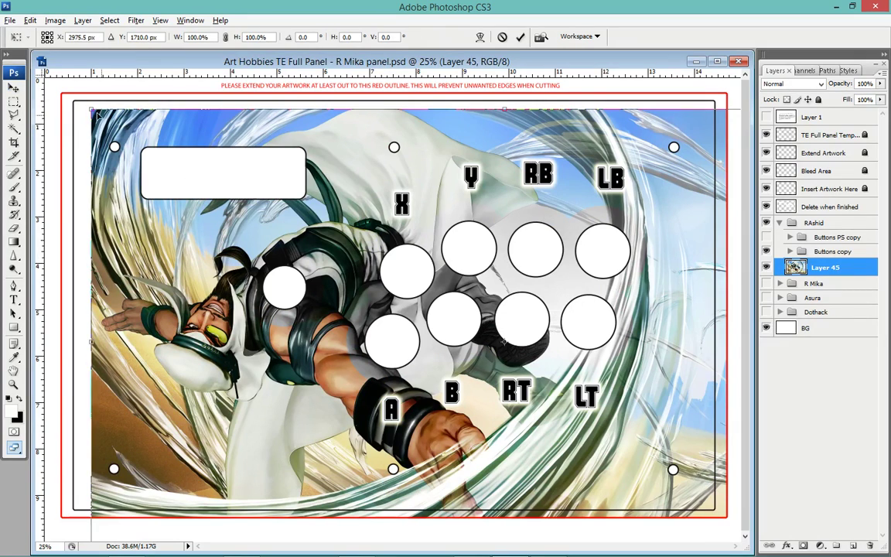
{"action": "left_click_drag", "start_coordinate": [92, 111], "coordinate": [186, 170]}
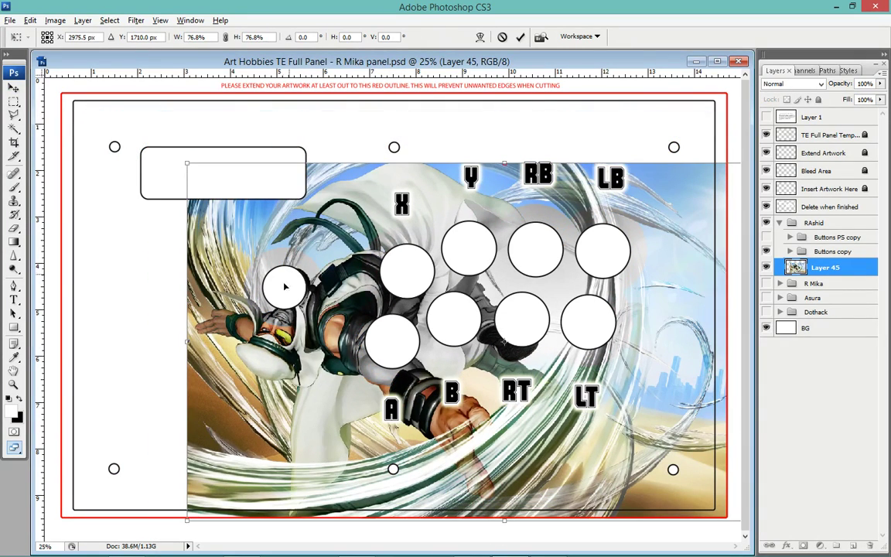
{"action": "mouse_move", "coordinate": [285, 286]}
{"action": "left_mouse_down"}
{"action": "mouse_move", "coordinate": [238, 286]}
{"action": "mouse_move", "coordinate": [245, 294]}
{"action": "left_mouse_up"}
{"action": "mouse_move", "coordinate": [83, 446]}
{"action": "left_mouse_down"}
{"action": "mouse_move", "coordinate": [52, 462]}
{"action": "mouse_move", "coordinate": [97, 453]}
{"action": "left_mouse_up"}
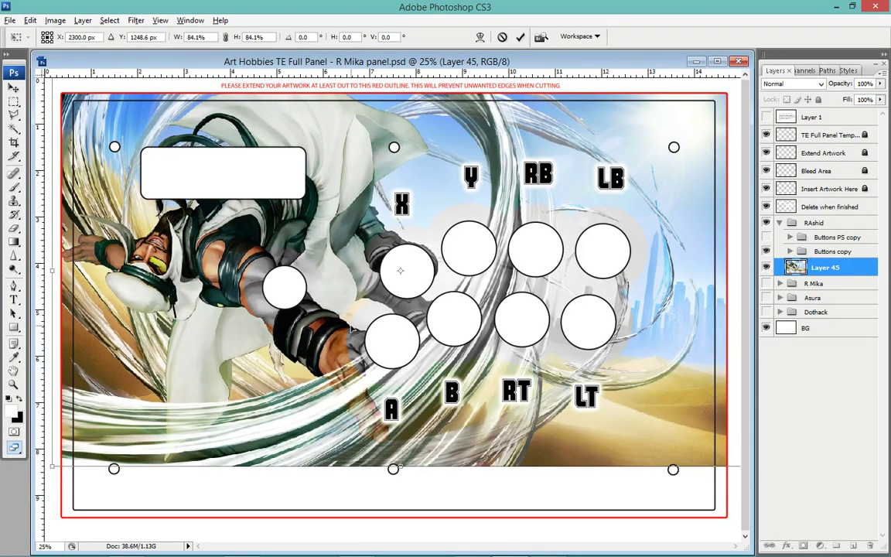
{"action": "left_click_drag", "start_coordinate": [392, 231], "coordinate": [376, 250]}
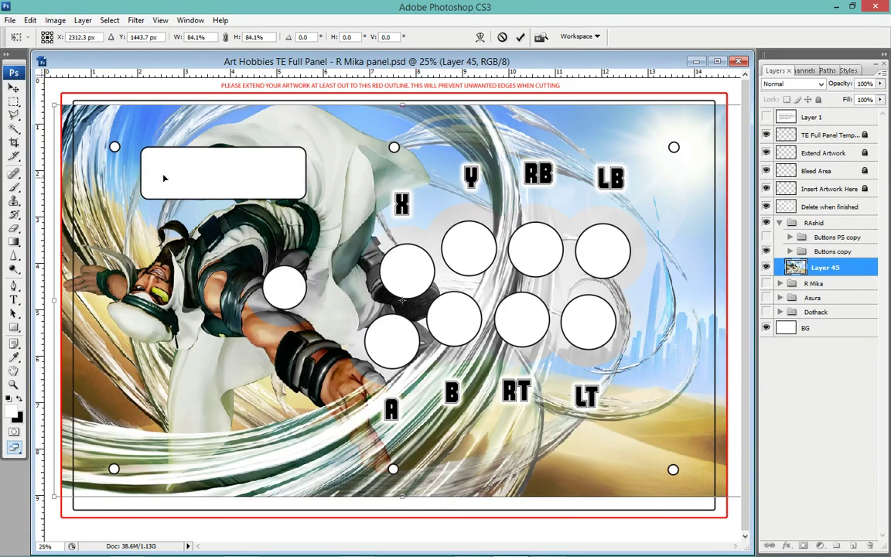
{"action": "left_click_drag", "start_coordinate": [52, 101], "coordinate": [44, 97]}
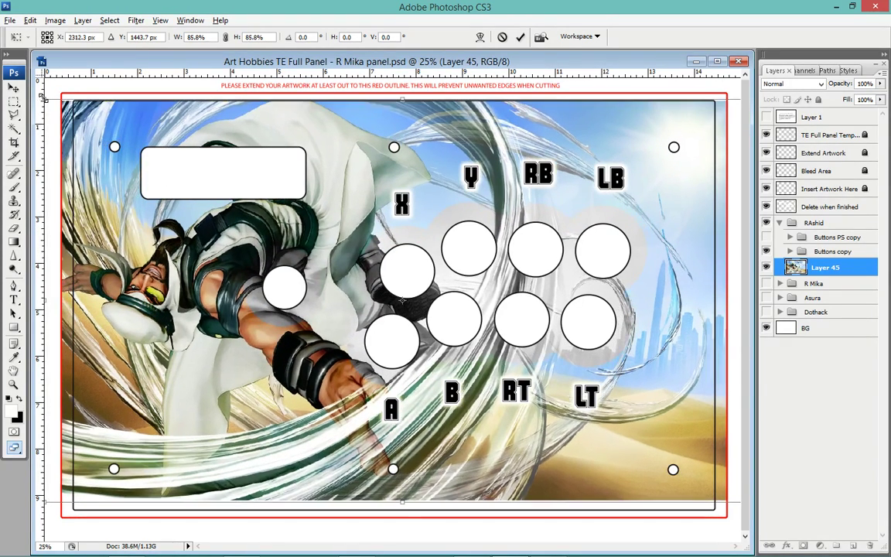
{"action": "left_click_drag", "start_coordinate": [279, 182], "coordinate": [342, 183]}
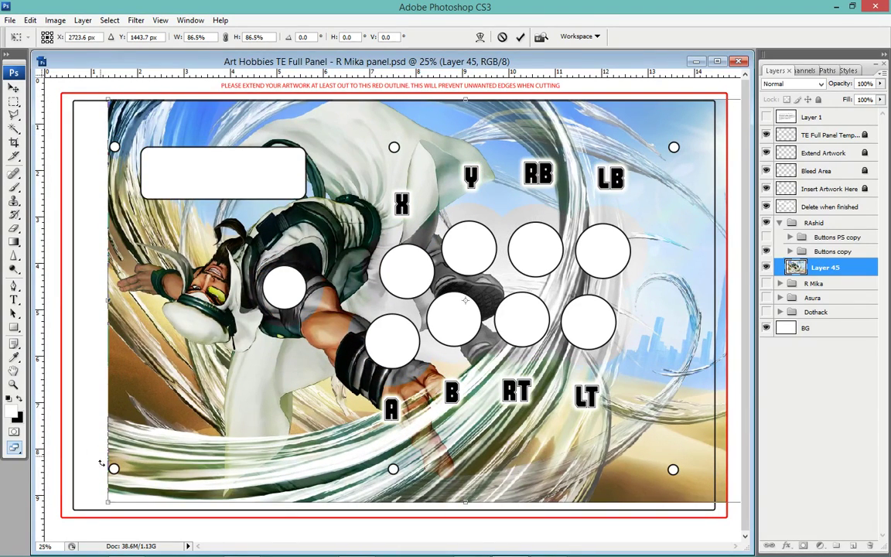
{"action": "left_click_drag", "start_coordinate": [111, 501], "coordinate": [63, 525]}
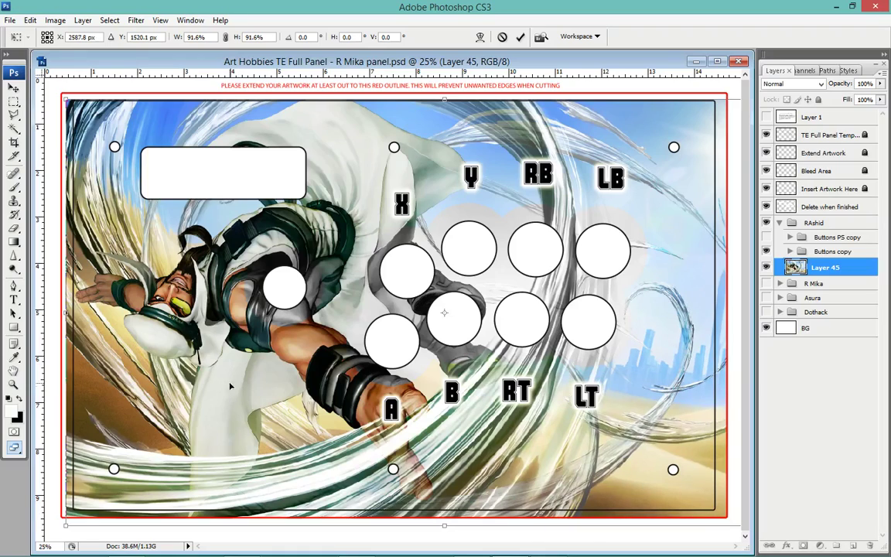
{"action": "left_click_drag", "start_coordinate": [206, 374], "coordinate": [197, 363]}
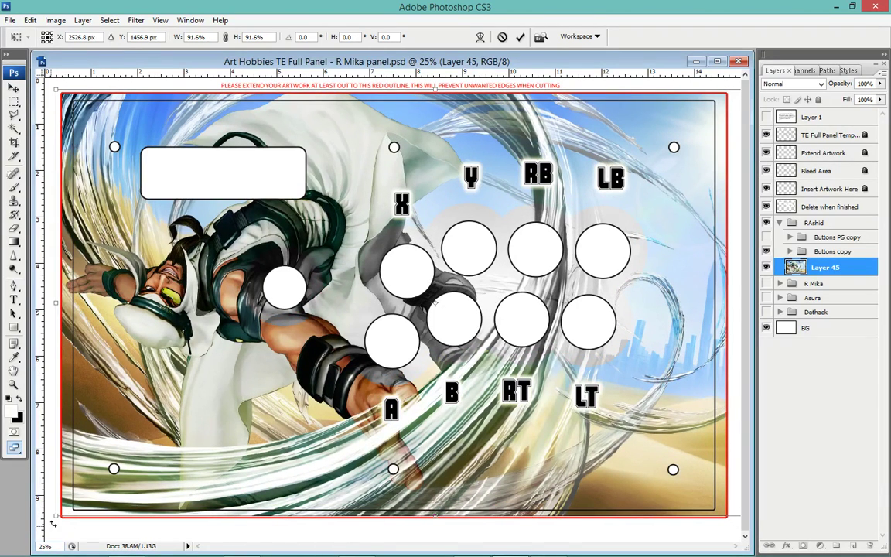
{"action": "left_click_drag", "start_coordinate": [48, 523], "coordinate": [43, 529]}
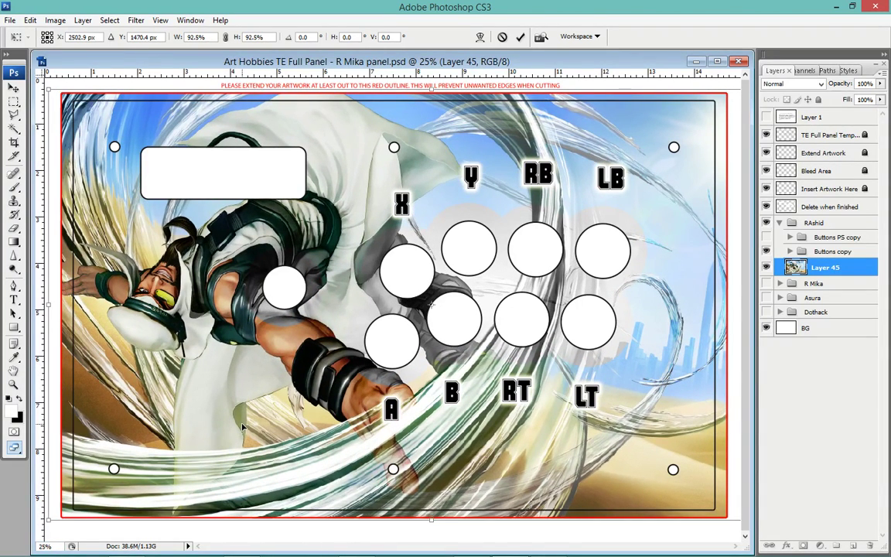
{"action": "left_click_drag", "start_coordinate": [242, 426], "coordinate": [248, 431]}
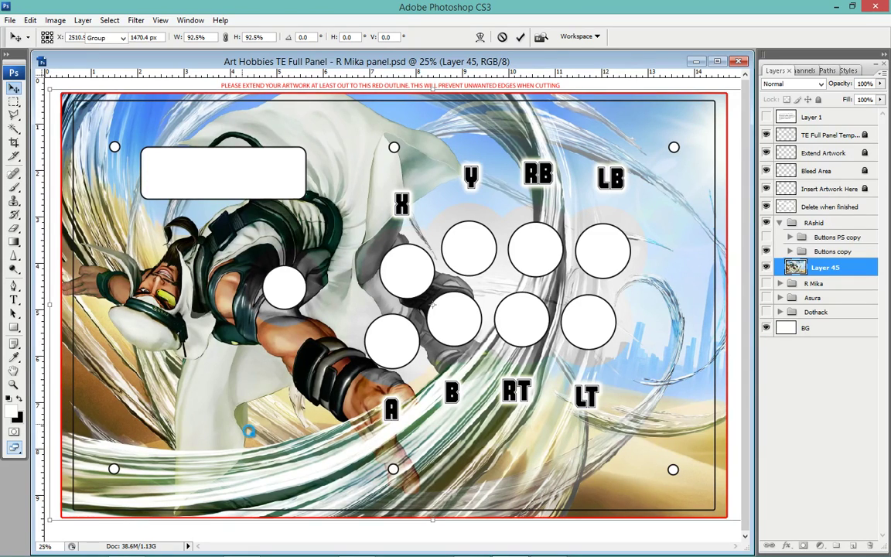
{"action": "key", "text": "Return"}
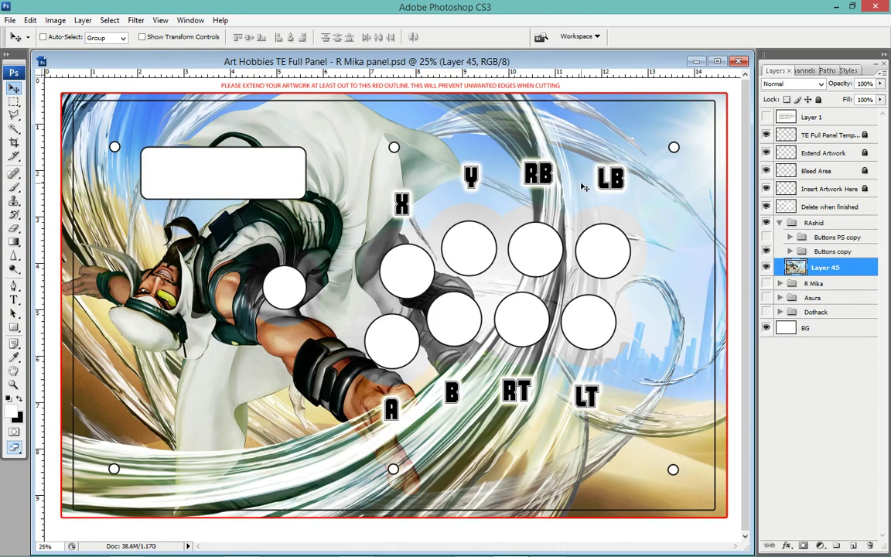
{"action": "key", "text": "ctrl+Tab"}
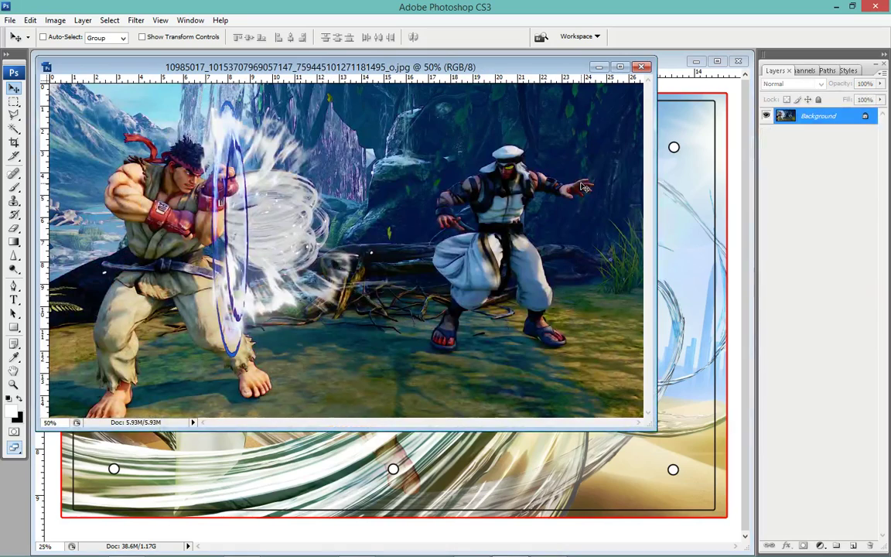
{"action": "key", "text": "ctrl+Tab"}
{"action": "key", "text": "ctrl+Tab"}
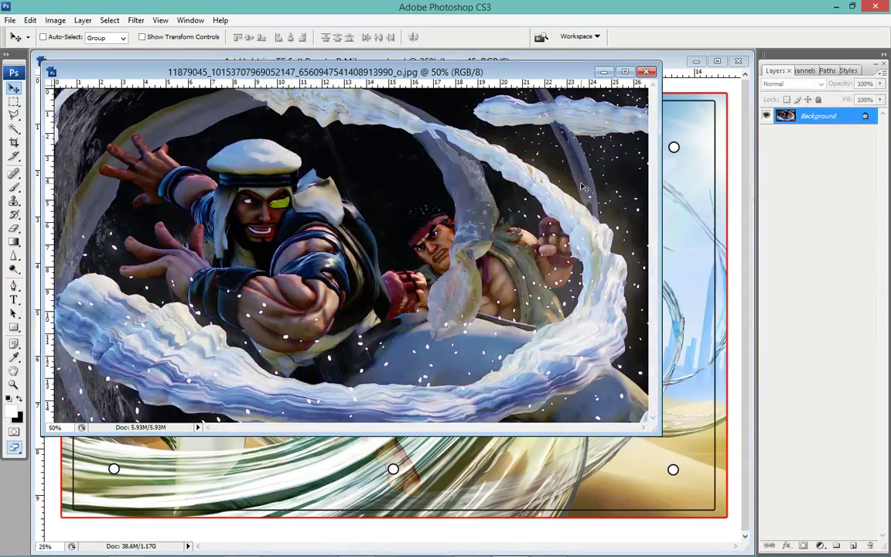
{"action": "left_click", "coordinate": [604, 72]}
{"action": "key", "text": "ctrl+Tab"}
{"action": "key", "text": "ctrl+Tab"}
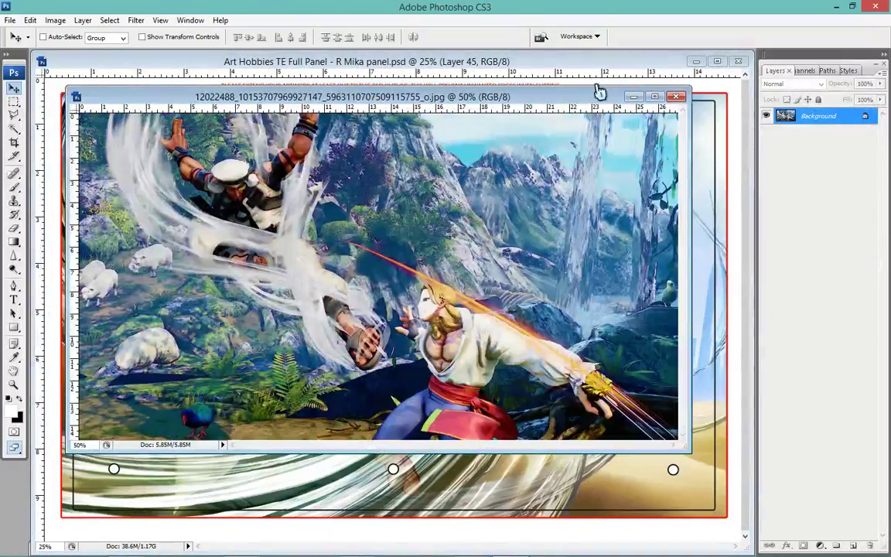
{"action": "left_click", "coordinate": [633, 98]}
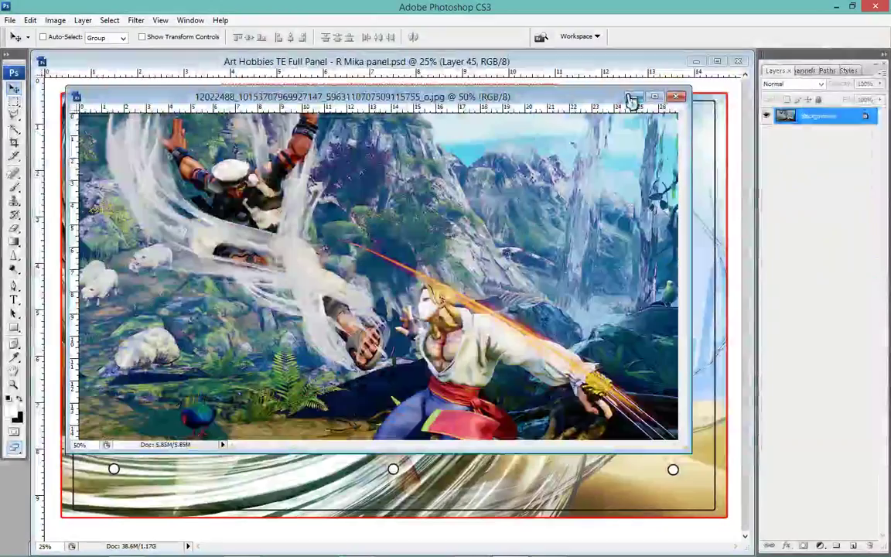
{"action": "key", "text": "ctrl+Tab"}
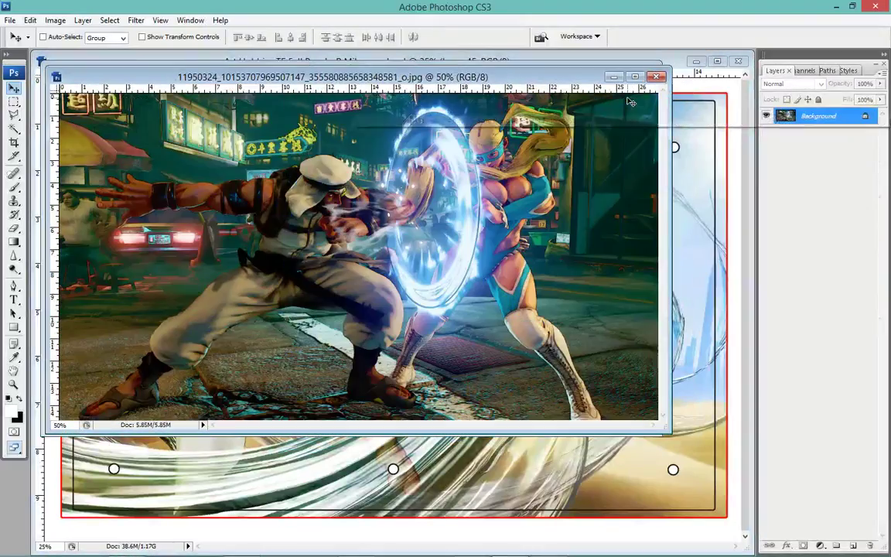
{"action": "key", "text": "ctrl+Tab"}
{"action": "key", "text": "ctrl+Tab"}
{"action": "key", "text": "ctrl+Tab"}
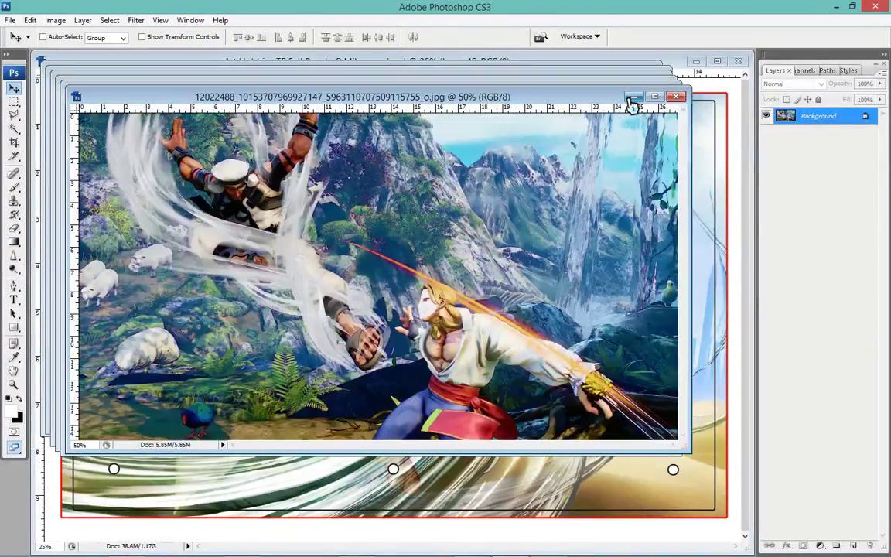
{"action": "key", "text": "ctrl+Tab"}
{"action": "key", "text": "ctrl+Tab"}
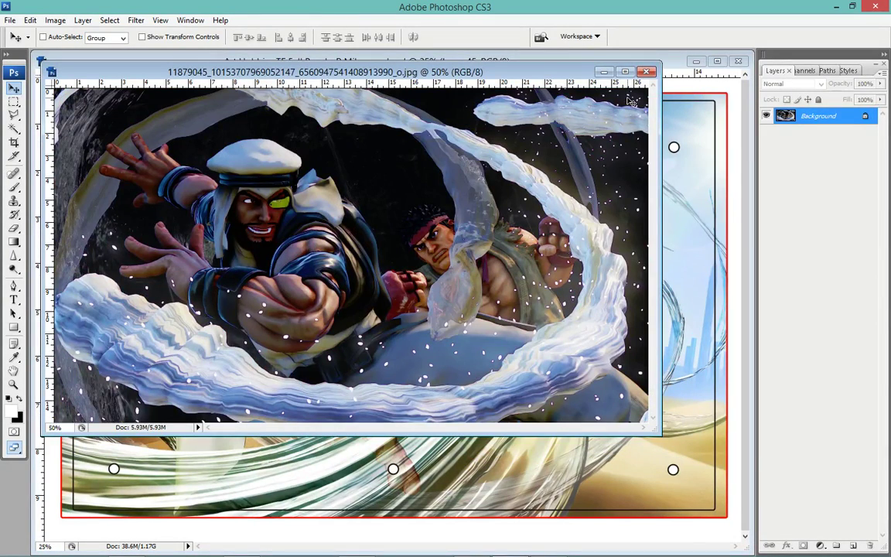
{"action": "key", "text": "ctrl+Tab"}
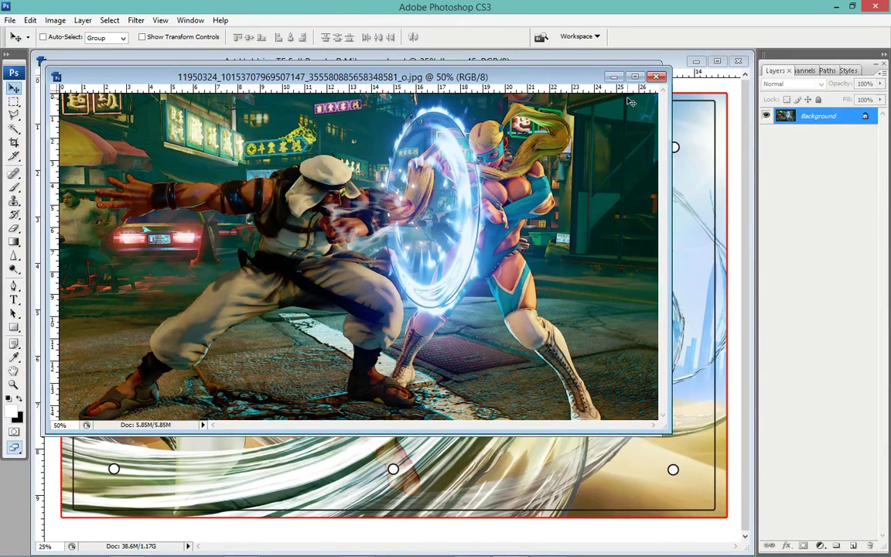
{"action": "key", "text": "ctrl+Tab"}
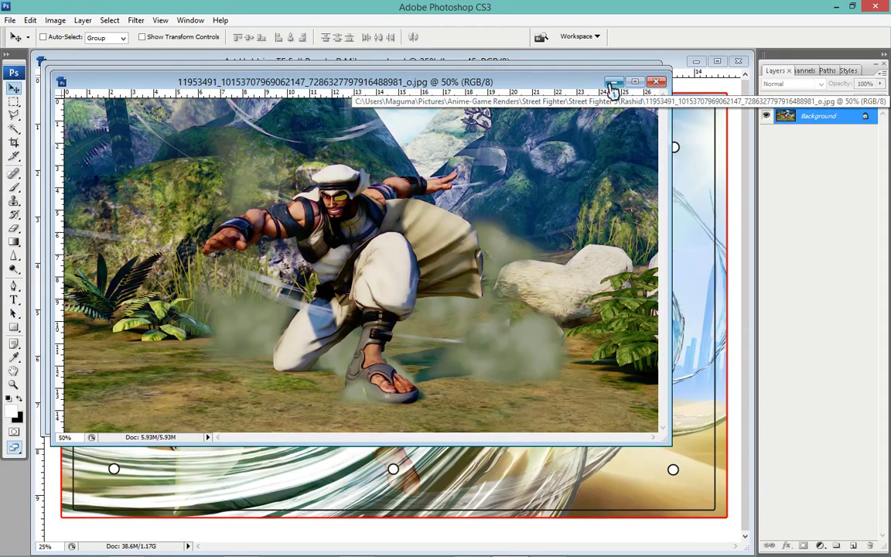
{"action": "left_click", "coordinate": [586, 57]}
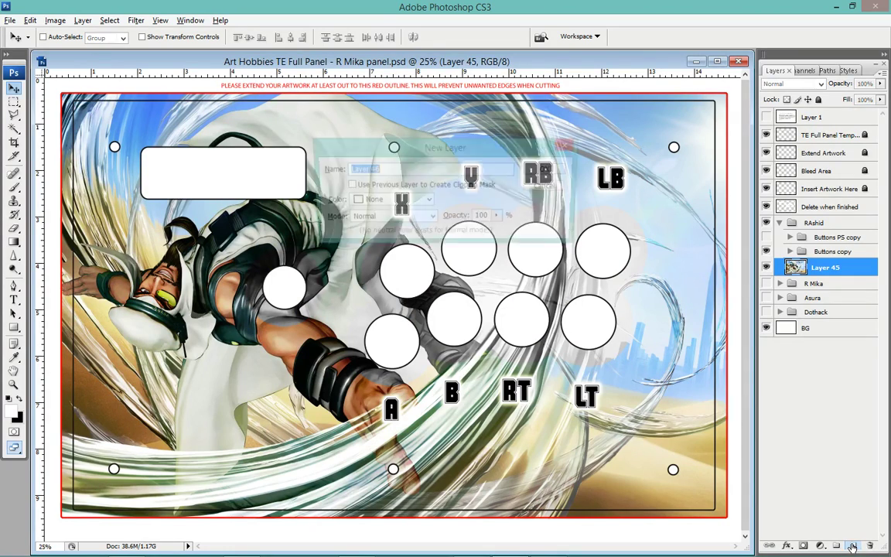
Add a new empty layer named Wind Frames above the Rashid artwork
{"action": "key", "text": "ctrl+shift+n"}
{"action": "type", "text": "Wind Frames"}
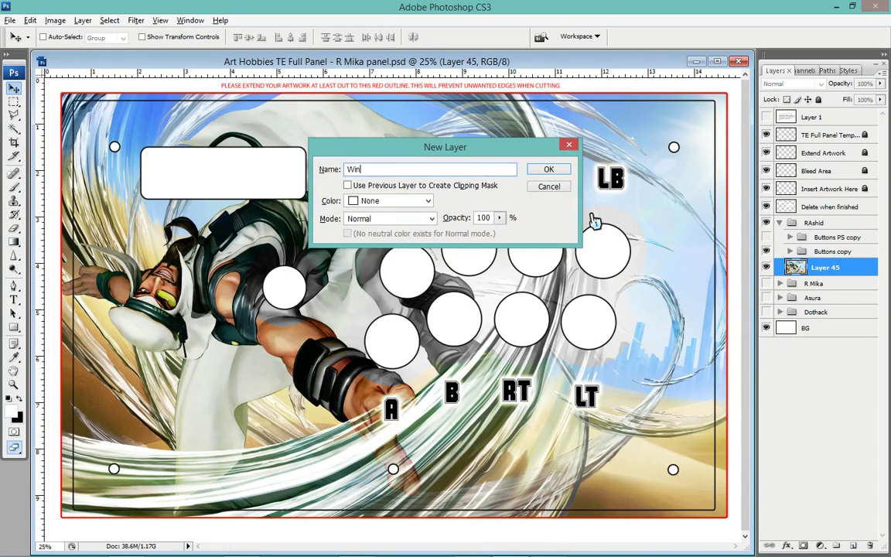
{"action": "key", "text": "Return"}
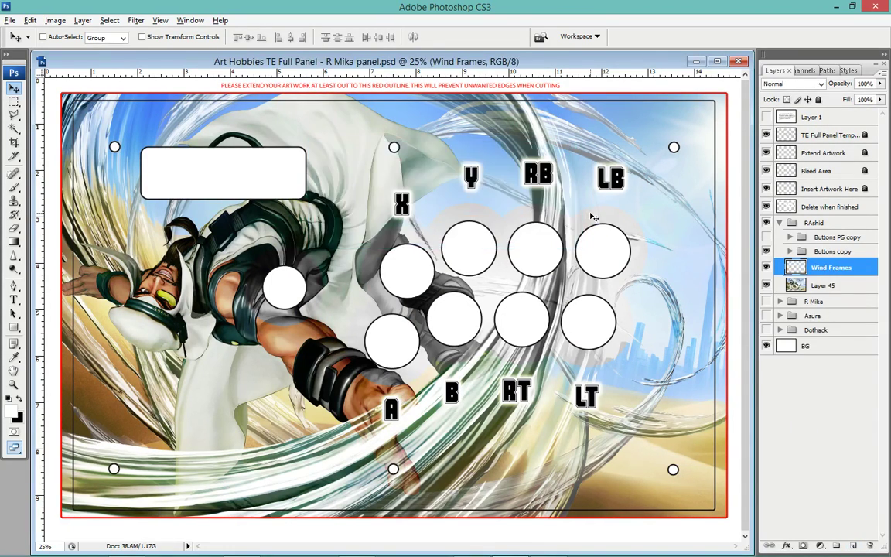
{"action": "key", "text": "b"}
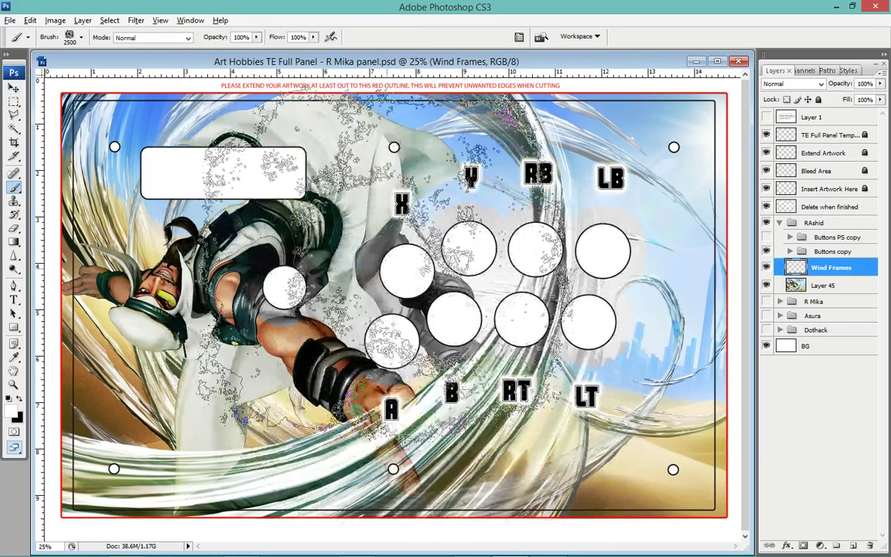
Browse the brush presets, trying the 432 px and 418 px stroke brushes
{"action": "right_click", "coordinate": [392, 272]}
{"action": "scroll", "coordinate": [474, 379], "scroll_direction": "down", "scroll_amount": 5}
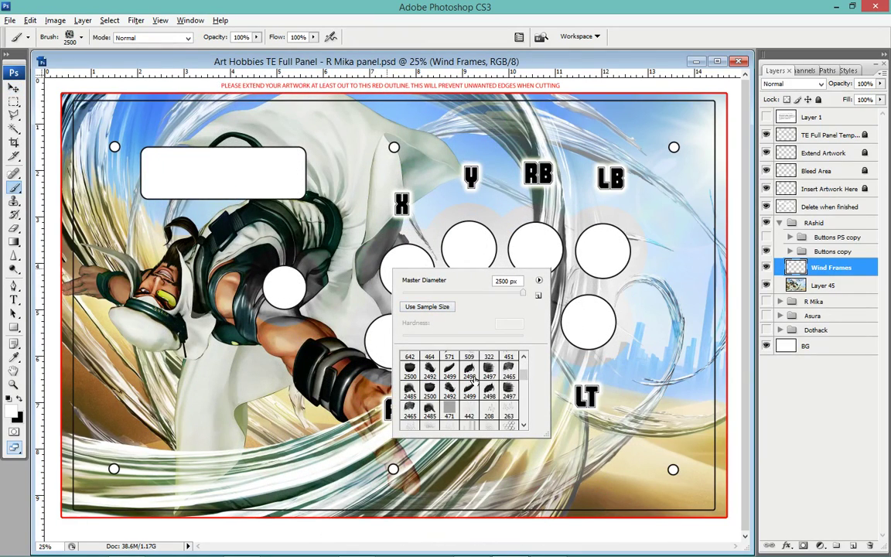
{"action": "scroll", "coordinate": [473, 379], "scroll_direction": "down", "scroll_amount": 2}
{"action": "scroll", "coordinate": [473, 379], "scroll_direction": "down", "scroll_amount": 2}
{"action": "scroll", "coordinate": [473, 378], "scroll_direction": "down", "scroll_amount": 2}
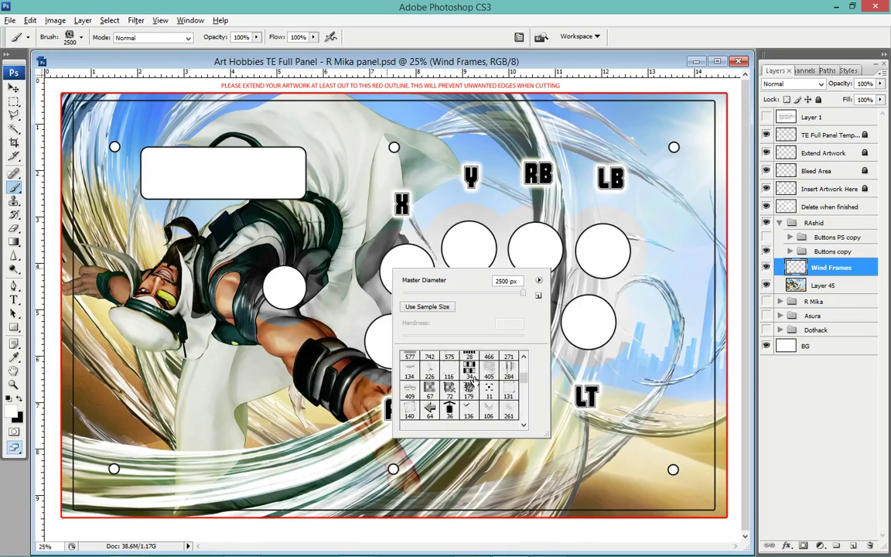
{"action": "scroll", "coordinate": [473, 381], "scroll_direction": "down", "scroll_amount": 2}
{"action": "scroll", "coordinate": [474, 382], "scroll_direction": "down", "scroll_amount": 2}
{"action": "scroll", "coordinate": [475, 387], "scroll_direction": "down", "scroll_amount": 2}
{"action": "scroll", "coordinate": [478, 395], "scroll_direction": "down", "scroll_amount": 2}
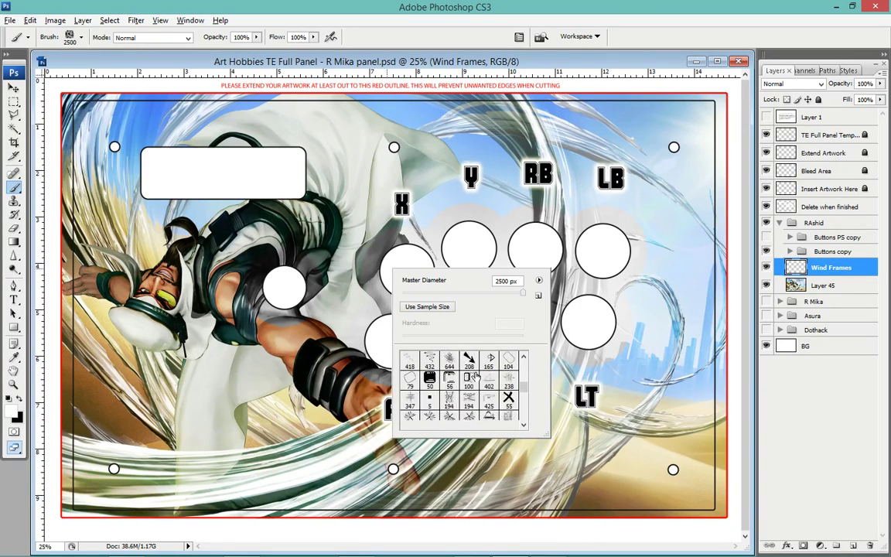
{"action": "scroll", "coordinate": [481, 400], "scroll_direction": "down", "scroll_amount": 2}
{"action": "scroll", "coordinate": [481, 401], "scroll_direction": "up", "scroll_amount": 2}
{"action": "scroll", "coordinate": [480, 401], "scroll_direction": "up", "scroll_amount": 1}
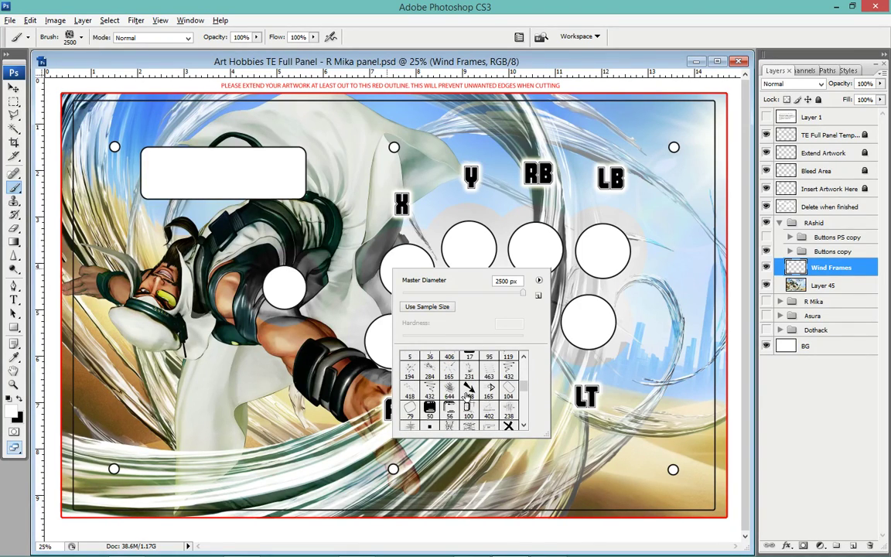
{"action": "left_click", "coordinate": [429, 390]}
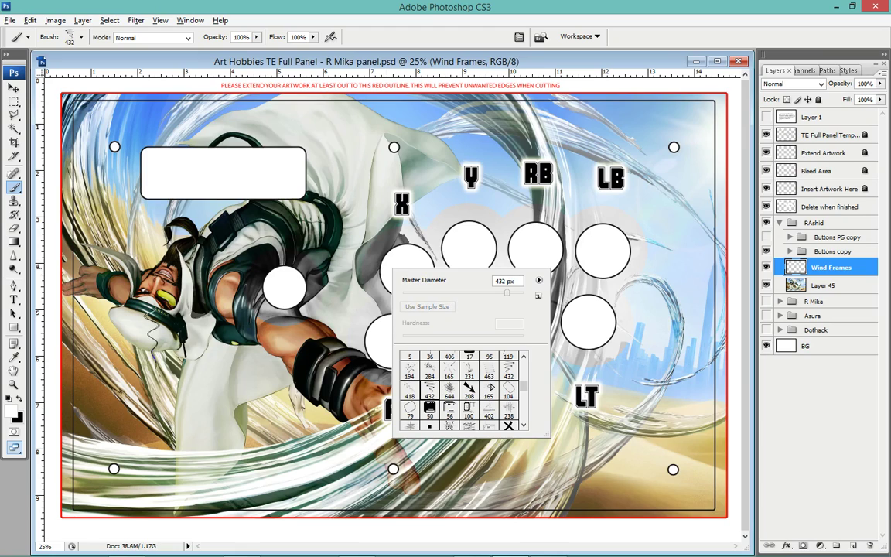
{"action": "left_click", "coordinate": [409, 393]}
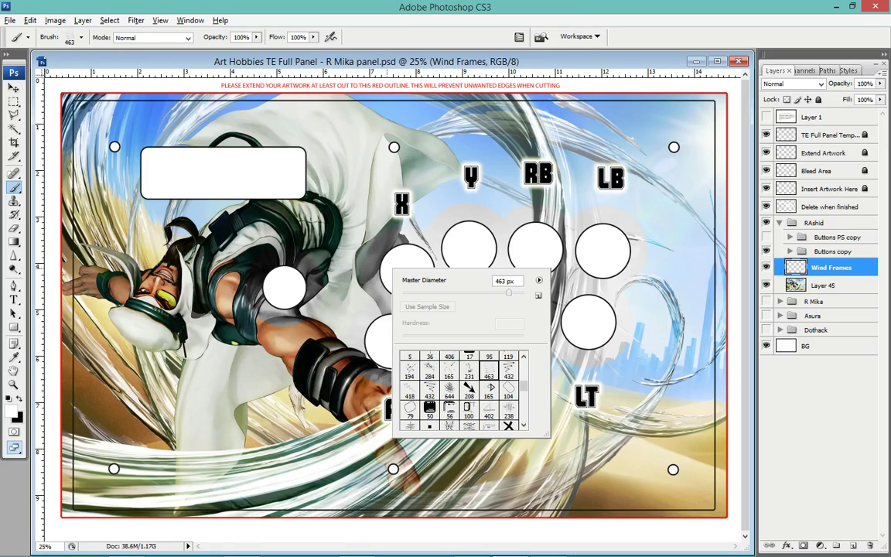
Choose the 664 px curved-stroke brush and set its master diameter to 2500 px
{"action": "scroll", "coordinate": [492, 387], "scroll_direction": "down", "scroll_amount": 3}
{"action": "scroll", "coordinate": [493, 389], "scroll_direction": "down", "scroll_amount": 2}
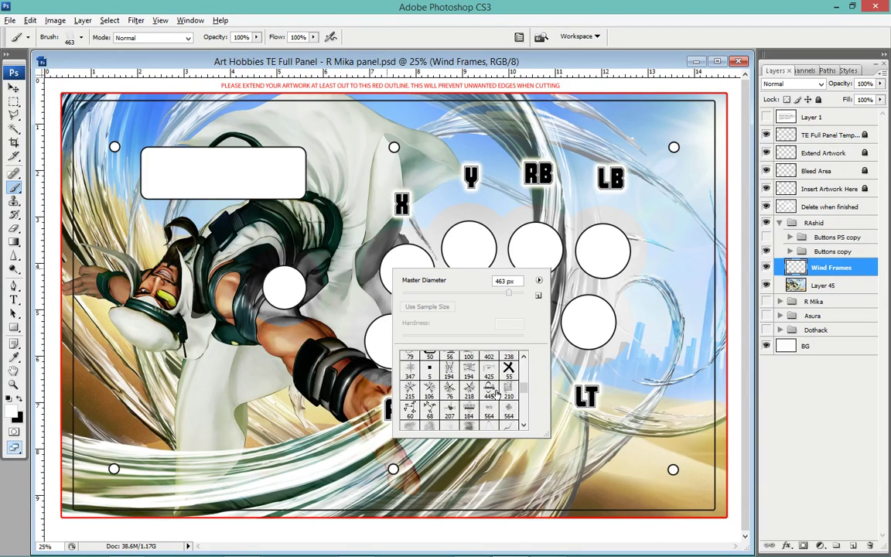
{"action": "scroll", "coordinate": [495, 393], "scroll_direction": "down", "scroll_amount": 2}
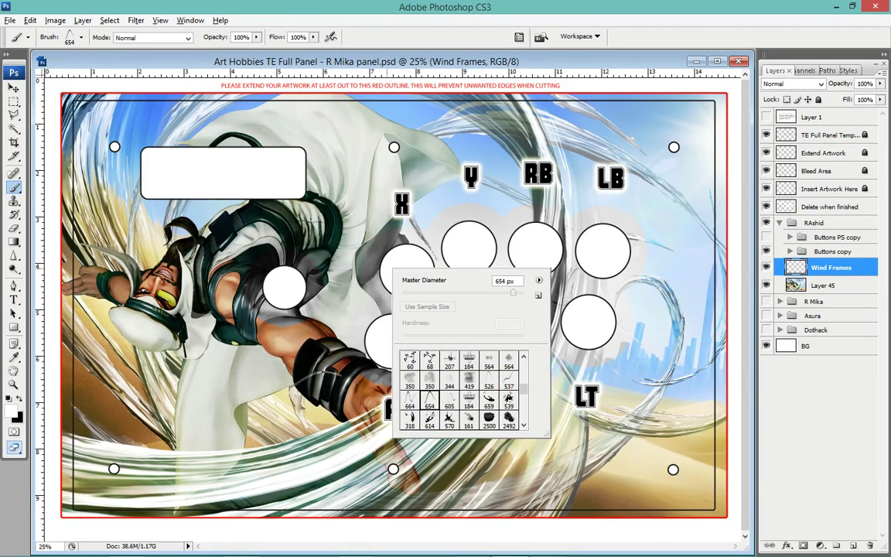
{"action": "left_click", "coordinate": [488, 381]}
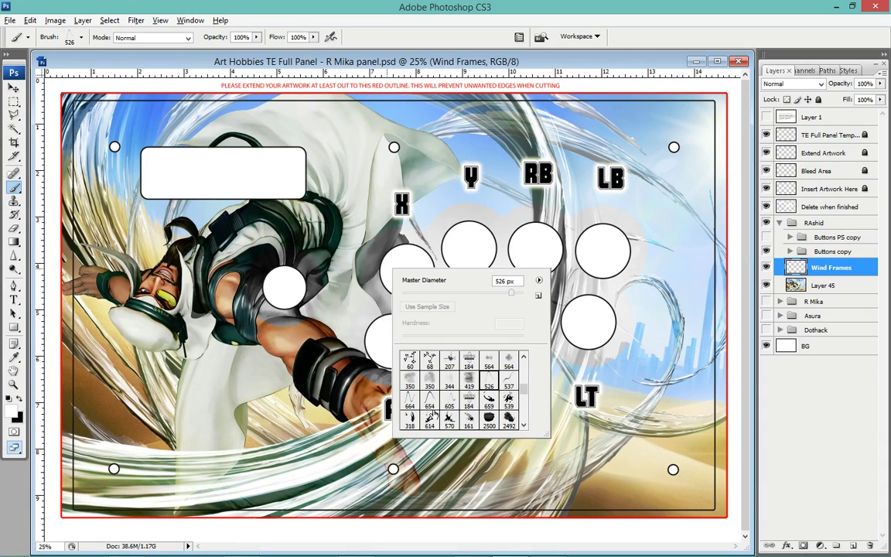
{"action": "left_click", "coordinate": [407, 399]}
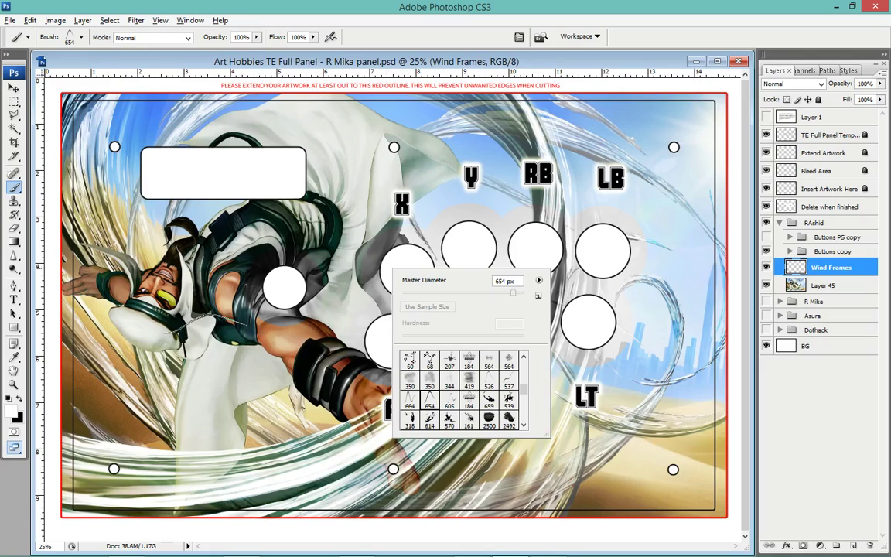
{"action": "left_click_drag", "start_coordinate": [523, 300], "coordinate": [520, 294]}
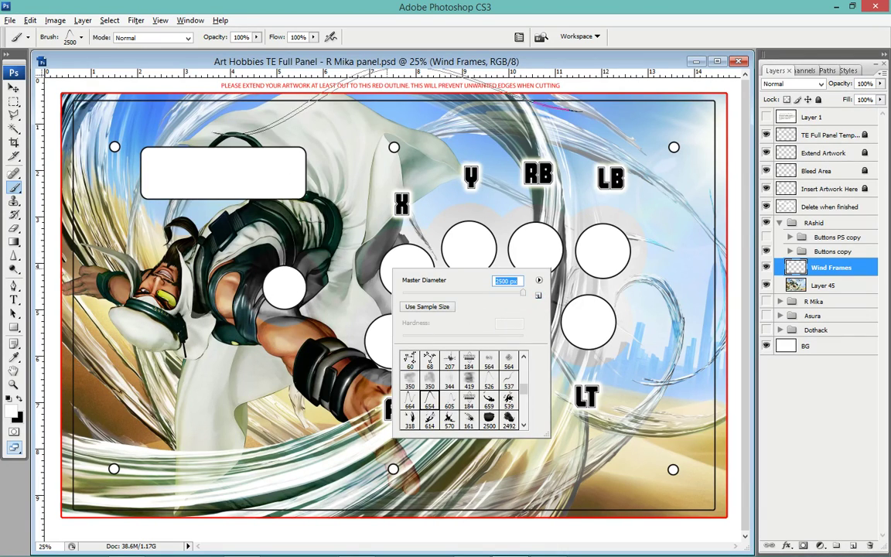
{"action": "left_click", "coordinate": [371, 63]}
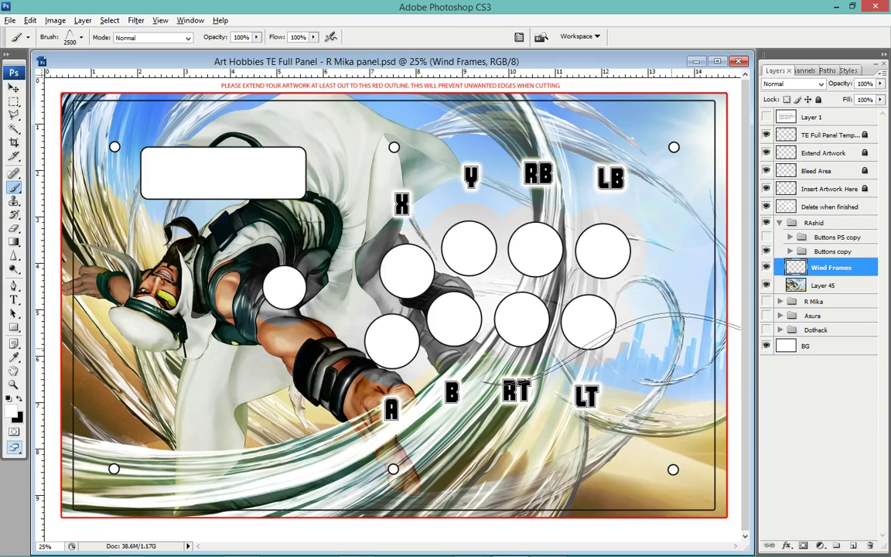
Add a new Layer 46 filled with black
{"action": "left_click", "coordinate": [850, 545]}
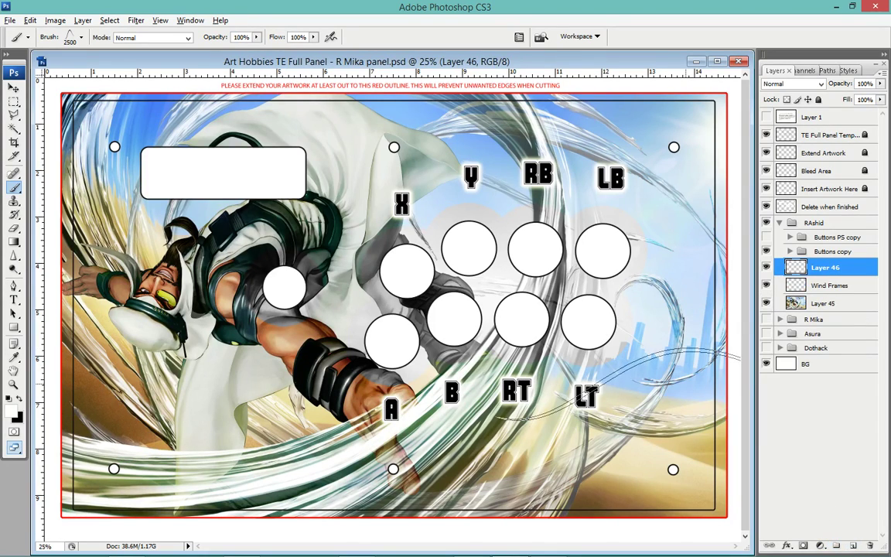
{"action": "key", "text": "alt+BackSpace"}
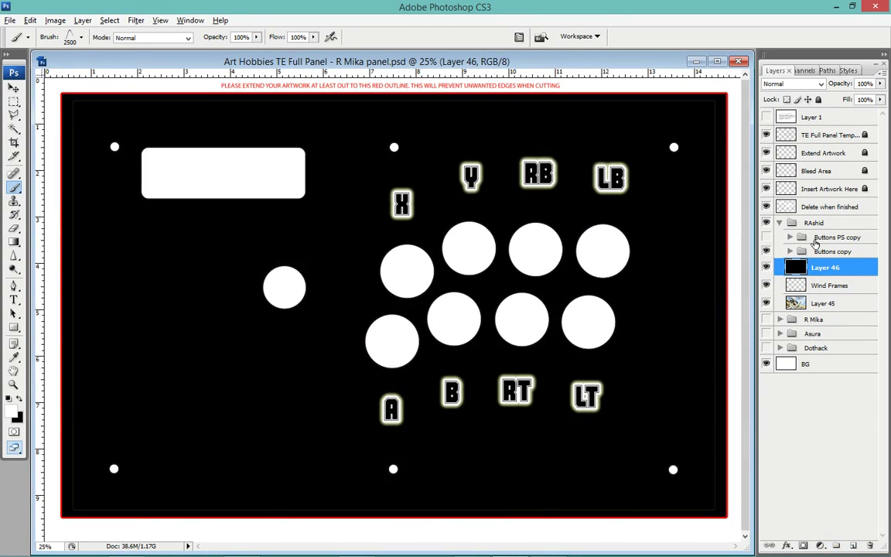
{"action": "left_click", "coordinate": [812, 304]}
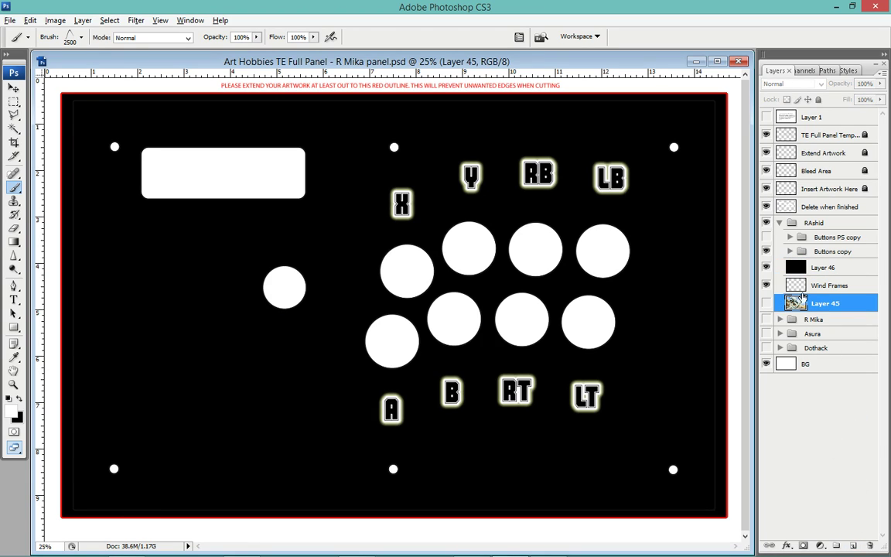
Move Wind Frames above the black Layer 46 and stamp a white wind stroke through the button rows
{"action": "left_click", "coordinate": [816, 268]}
{"action": "left_click", "coordinate": [814, 285]}
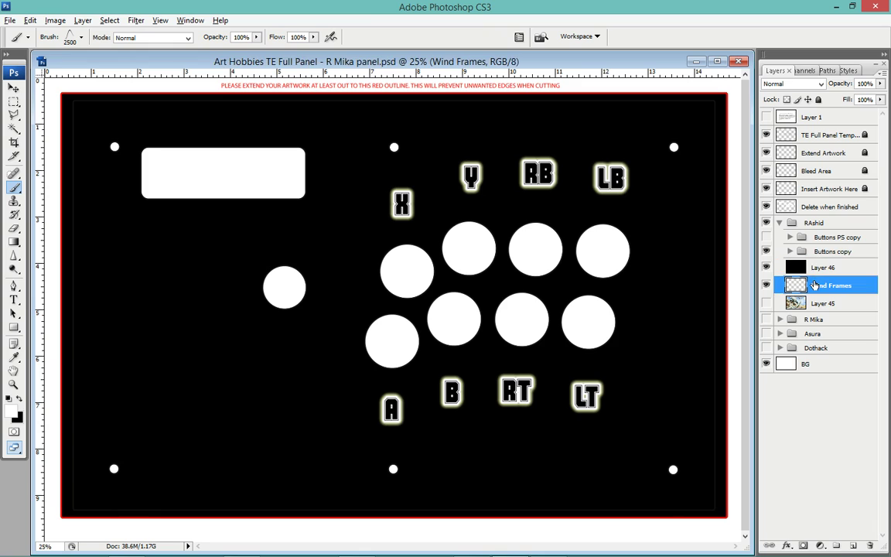
{"action": "left_click_drag", "start_coordinate": [816, 285], "coordinate": [816, 263]}
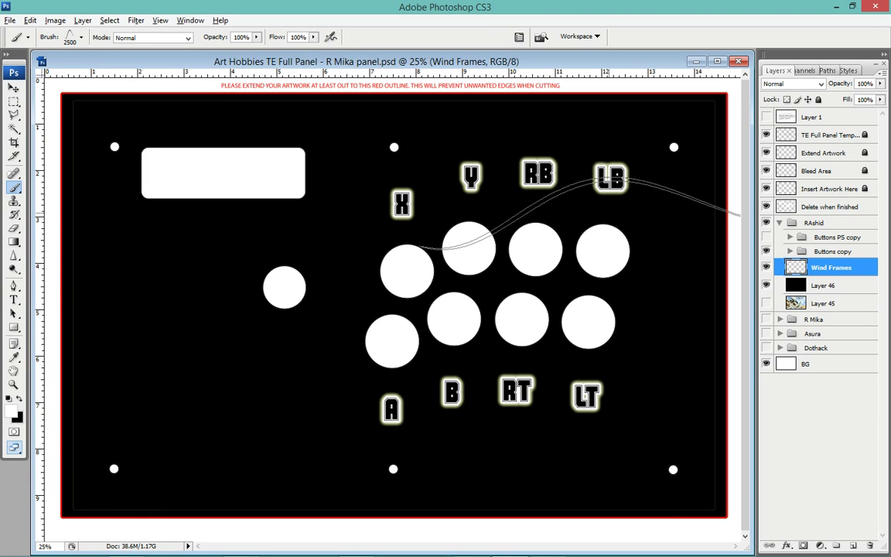
{"action": "left_click_drag", "start_coordinate": [541, 197], "coordinate": [537, 255]}
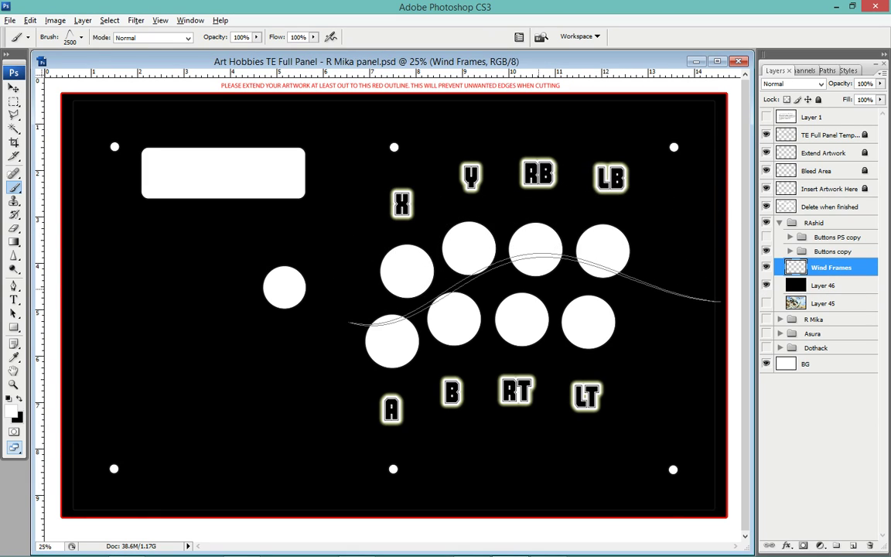
{"action": "left_click", "coordinate": [530, 287]}
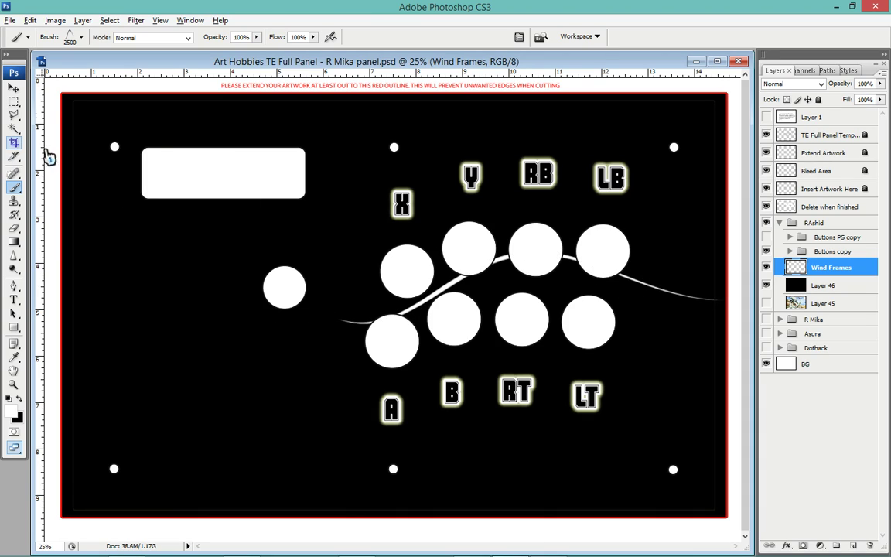
Duplicate the wind stroke, rotate the copy toward the upper buttons, and merge it into Wind Frames
{"action": "key", "text": "v"}
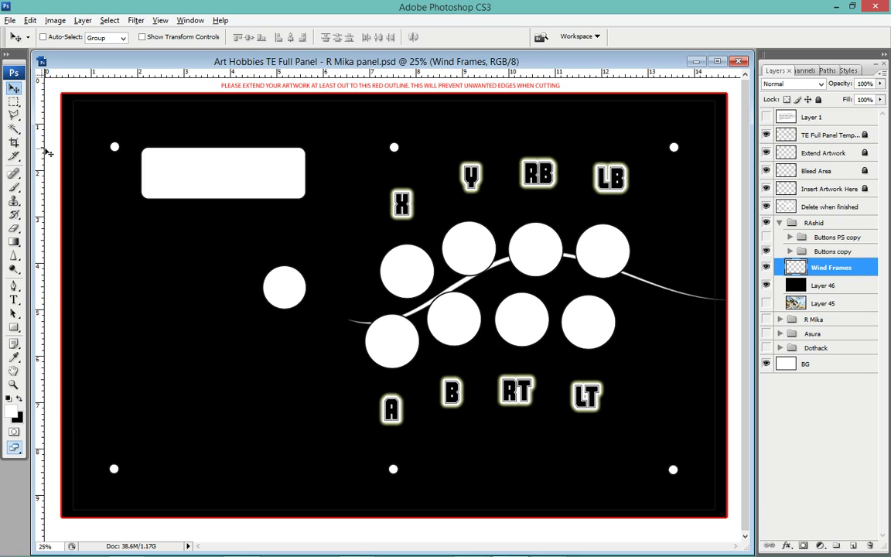
{"action": "key", "text": "ctrl+j"}
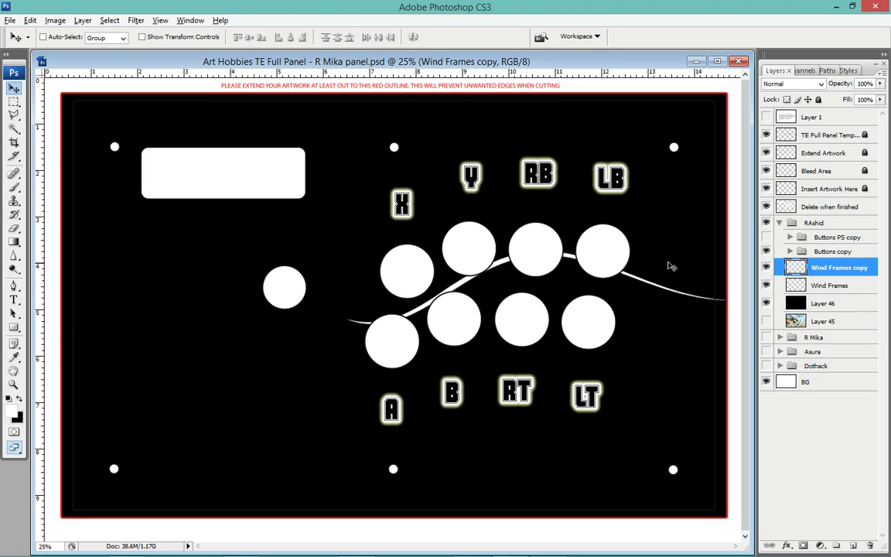
{"action": "key", "text": "ctrl+t"}
{"action": "left_click_drag", "start_coordinate": [627, 212], "coordinate": [575, 176]}
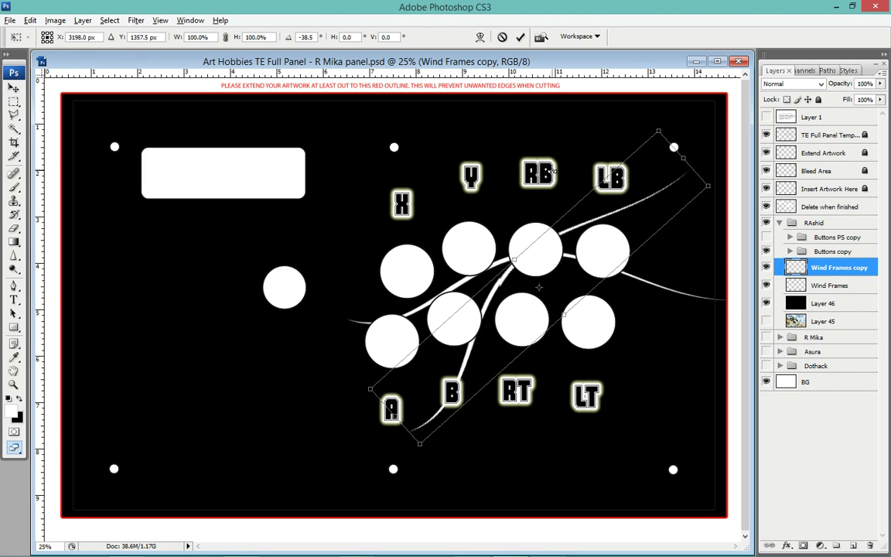
{"action": "mouse_move", "coordinate": [523, 312]}
{"action": "left_mouse_down"}
{"action": "mouse_move", "coordinate": [455, 245]}
{"action": "mouse_move", "coordinate": [447, 221]}
{"action": "left_mouse_up"}
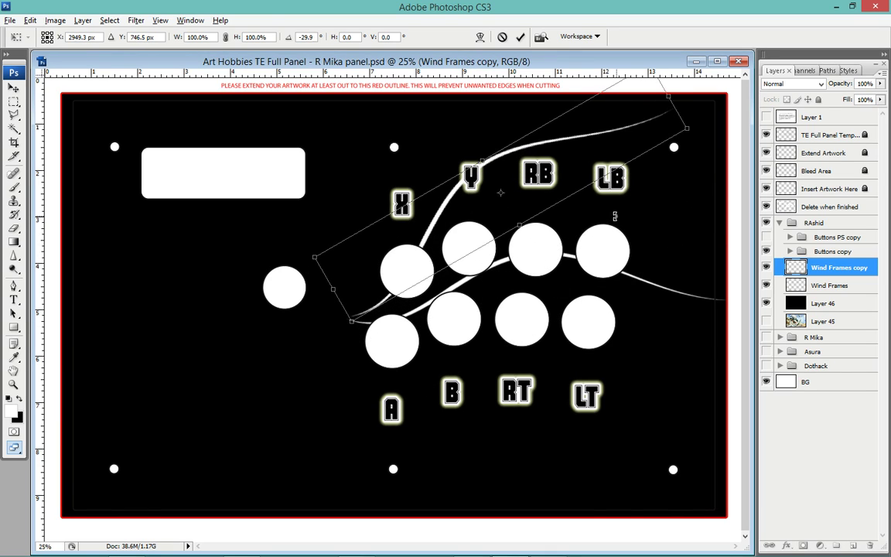
{"action": "left_click_drag", "start_coordinate": [447, 222], "coordinate": [446, 226]}
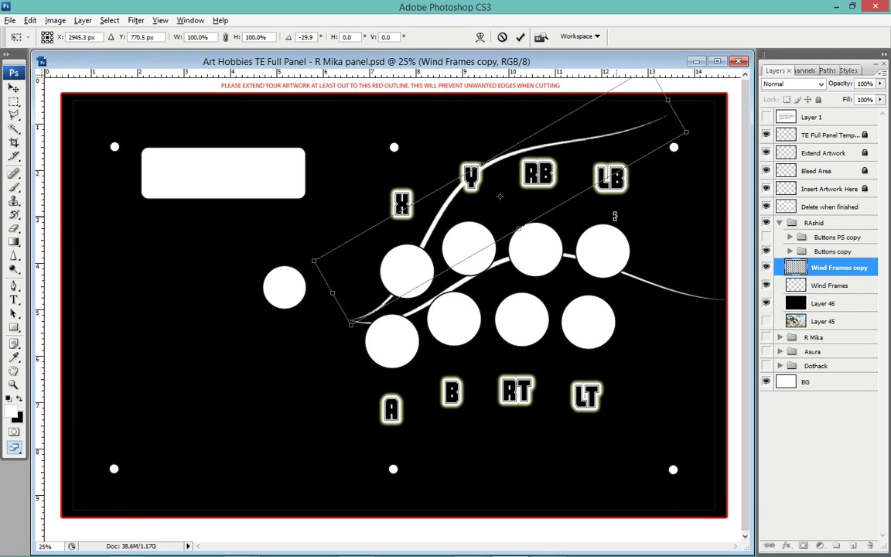
{"action": "key", "text": "Return"}
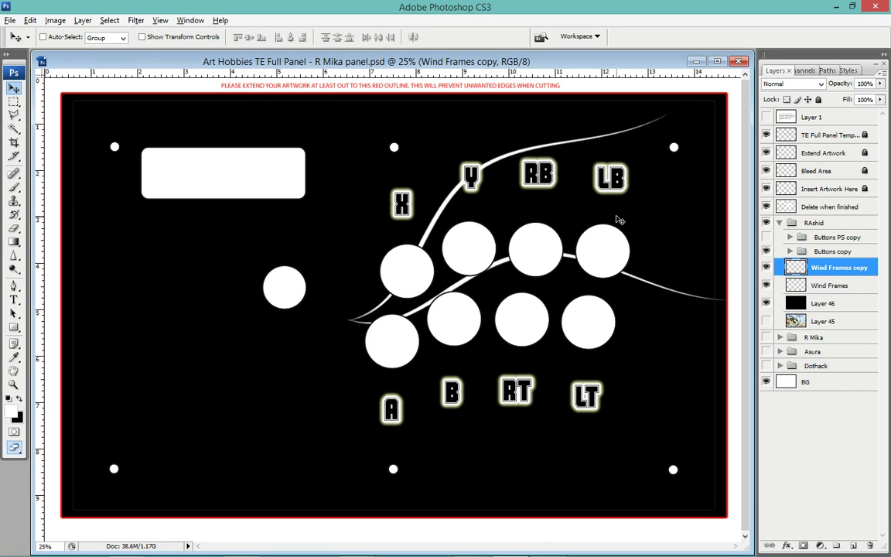
{"action": "key", "text": "ctrl+e"}
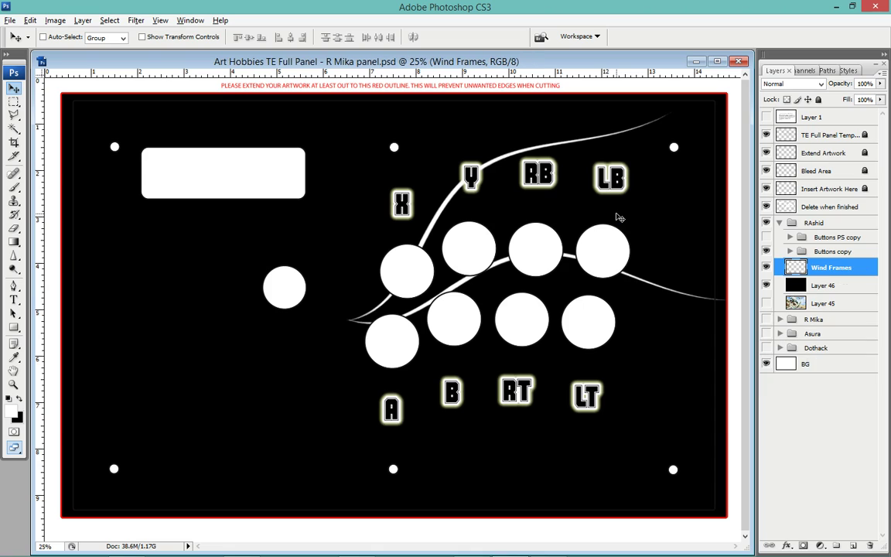
Duplicate the wind frames again and swing the copy clockwise below the button rows
{"action": "key", "text": "ctrl+j"}
{"action": "key", "text": "ctrl+t"}
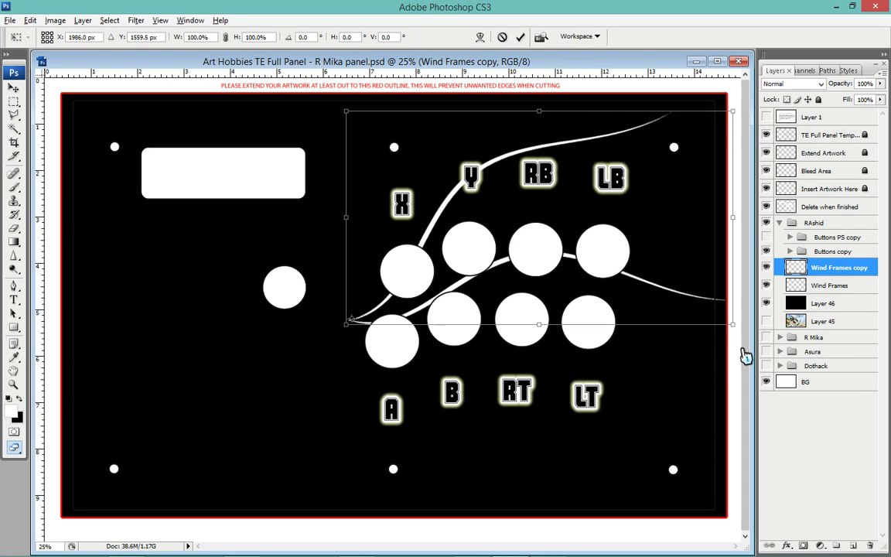
{"action": "mouse_move", "coordinate": [745, 356]}
{"action": "left_mouse_down"}
{"action": "mouse_move", "coordinate": [592, 472]}
{"action": "mouse_move", "coordinate": [469, 525]}
{"action": "left_mouse_up"}
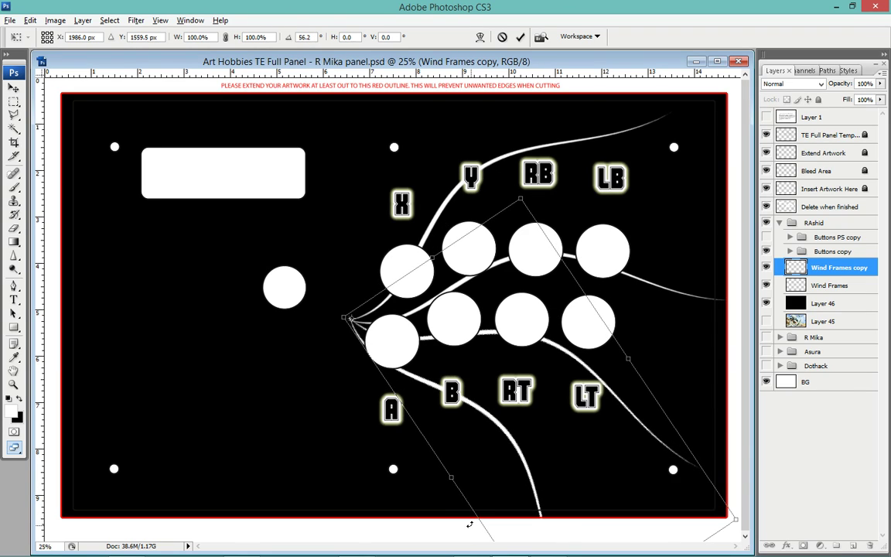
{"action": "key", "text": "Return"}
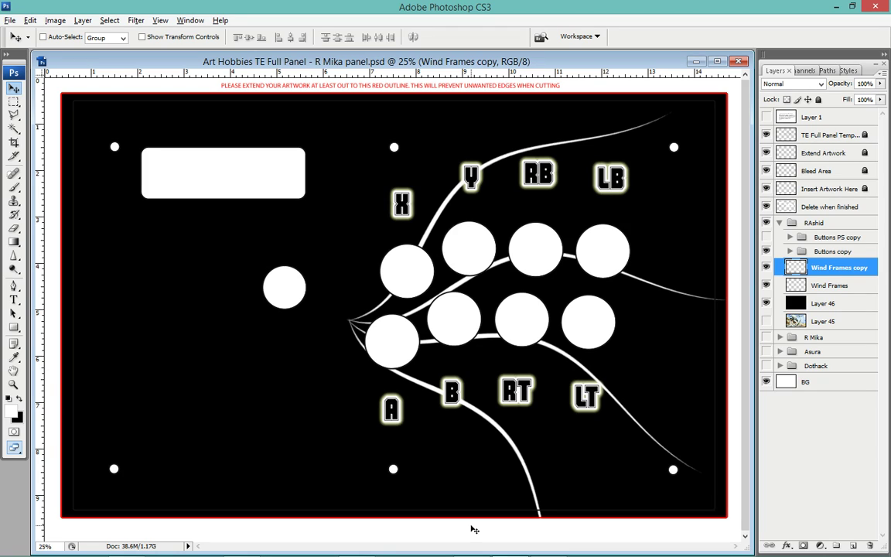
Rotate the wind lines copy to -8.2° and nudge it up and left
{"action": "key", "text": "ctrl+t"}
{"action": "left_click_drag", "start_coordinate": [527, 296], "coordinate": [502, 293]}
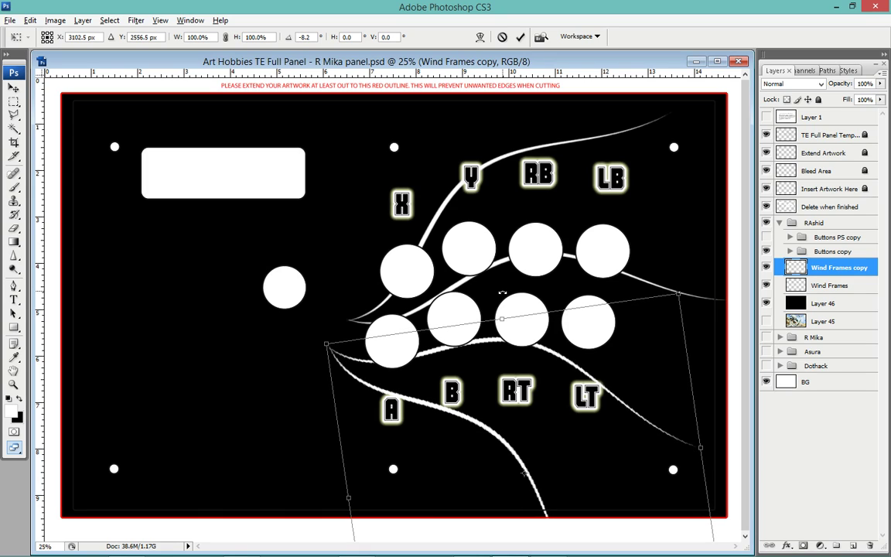
{"action": "key", "text": "shift+Up"}
{"action": "key", "text": "shift+Up"}
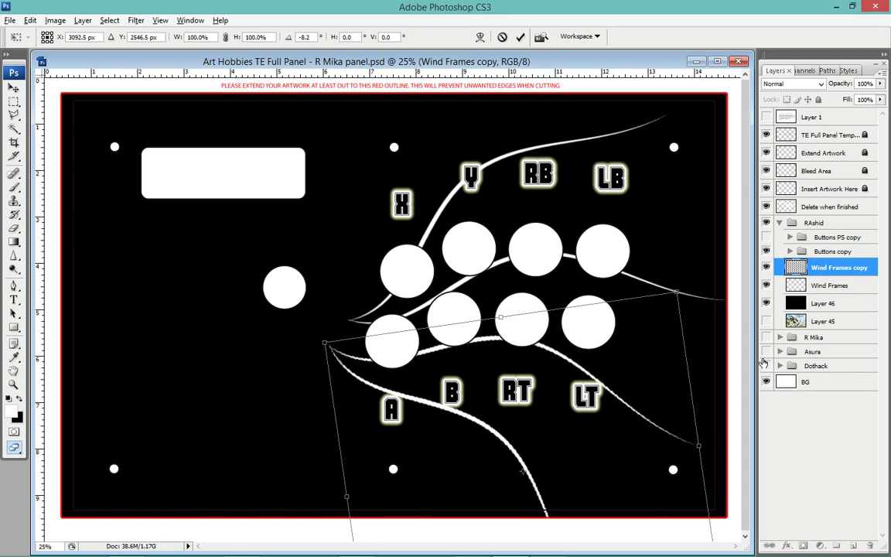
{"action": "key", "text": "shift+Up"}
{"action": "key", "text": "shift+Left"}
{"action": "key", "text": "shift+Left"}
{"action": "key", "text": "shift+Up"}
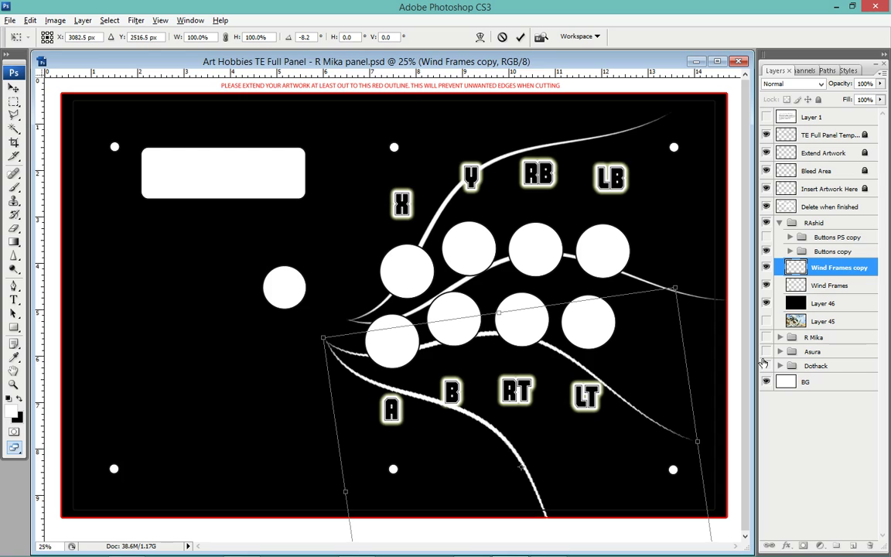
{"action": "key", "text": "Return"}
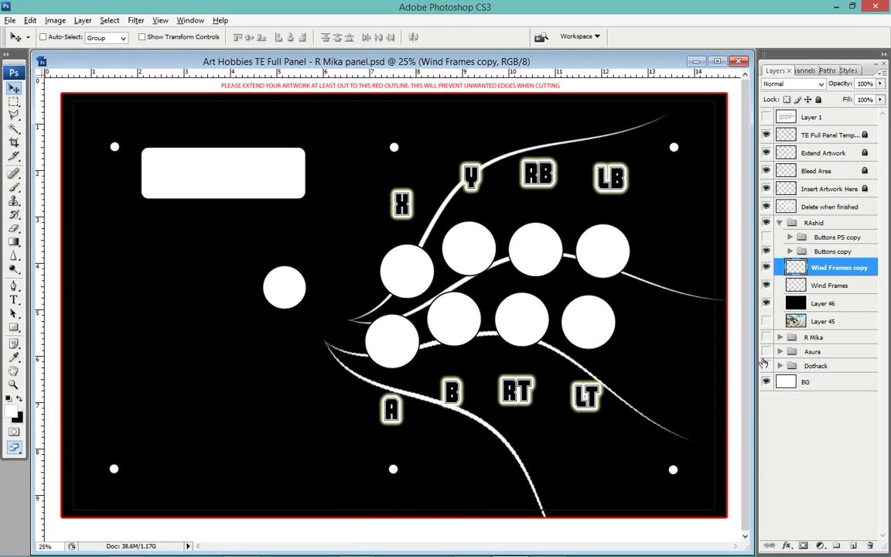
Set the wind brush's master diameter to 2500 px
{"action": "key", "text": "b"}
{"action": "right_click", "coordinate": [396, 255]}
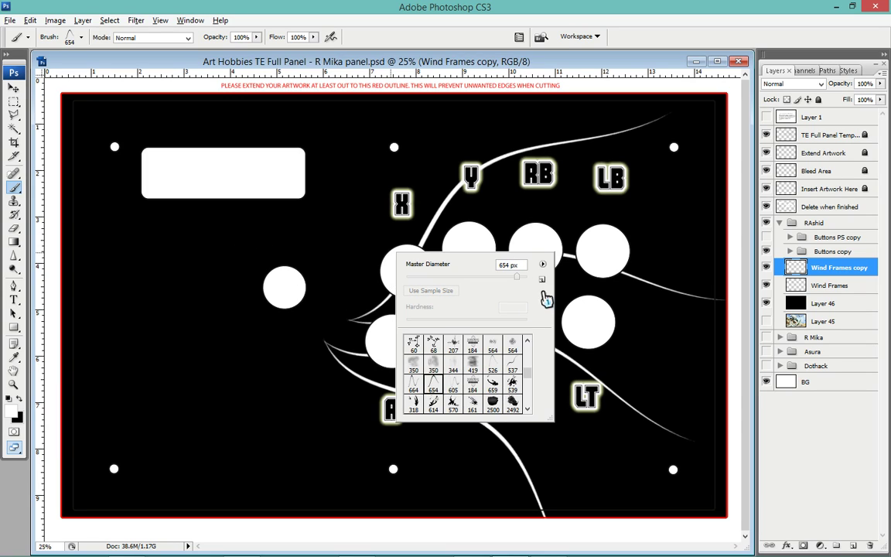
{"action": "left_click_drag", "start_coordinate": [519, 277], "coordinate": [528, 276]}
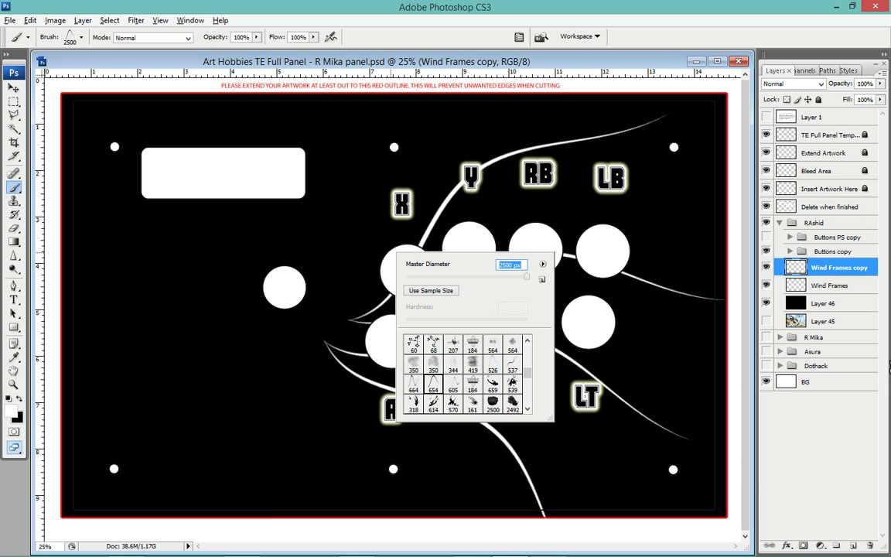
Stamp a white wind stroke on a new Layer 47 and drag it over the upper button row
{"action": "left_click", "coordinate": [852, 548]}
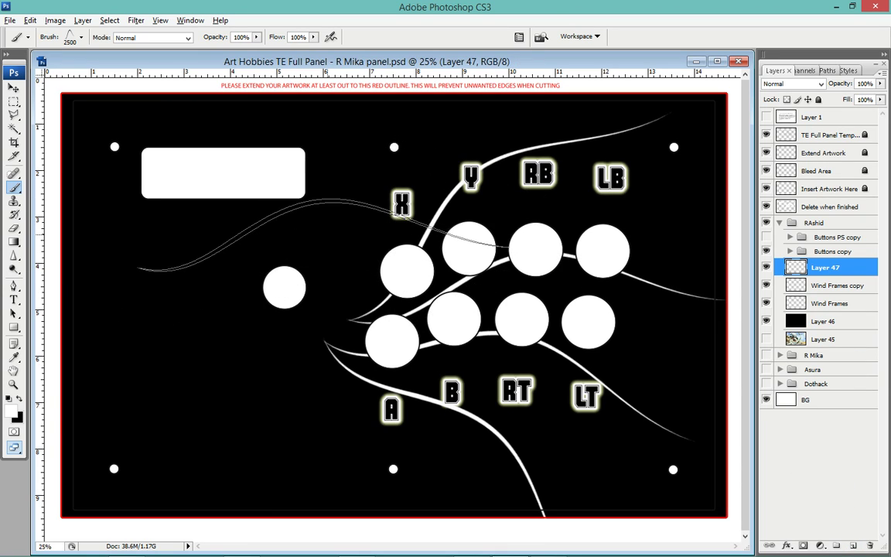
{"action": "left_click", "coordinate": [379, 275]}
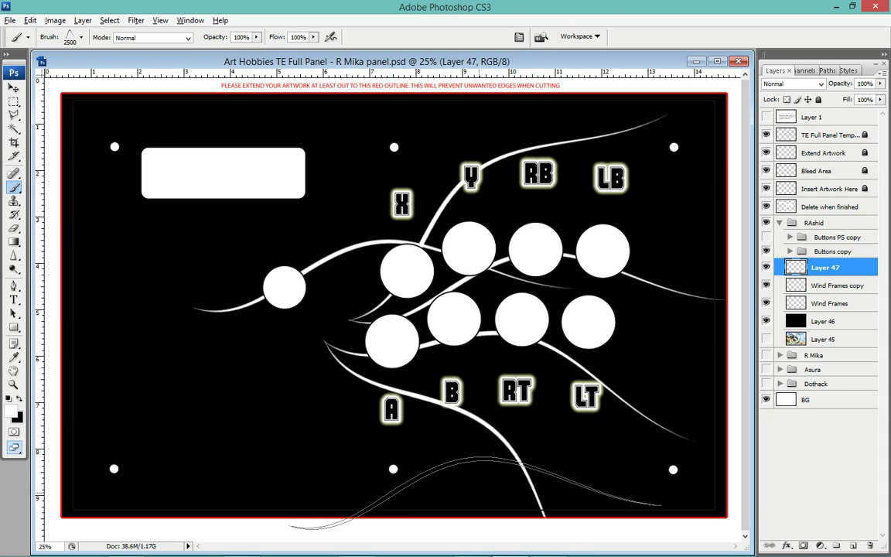
{"action": "key", "text": "v"}
{"action": "mouse_move", "coordinate": [359, 256]}
{"action": "left_mouse_down"}
{"action": "mouse_move", "coordinate": [478, 161]}
{"action": "mouse_move", "coordinate": [493, 312]}
{"action": "left_mouse_up"}
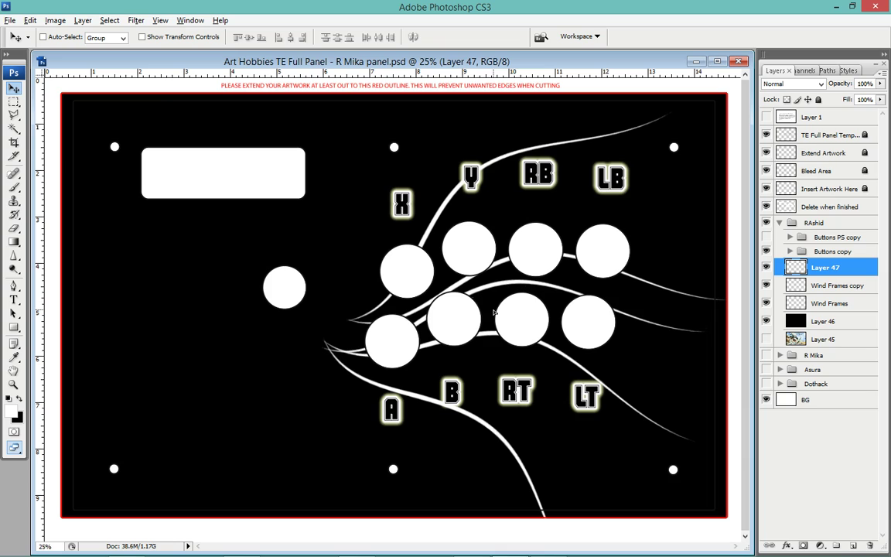
{"action": "mouse_move", "coordinate": [494, 311]}
{"action": "left_mouse_down"}
{"action": "mouse_move", "coordinate": [492, 359]}
{"action": "mouse_move", "coordinate": [519, 232]}
{"action": "left_mouse_up"}
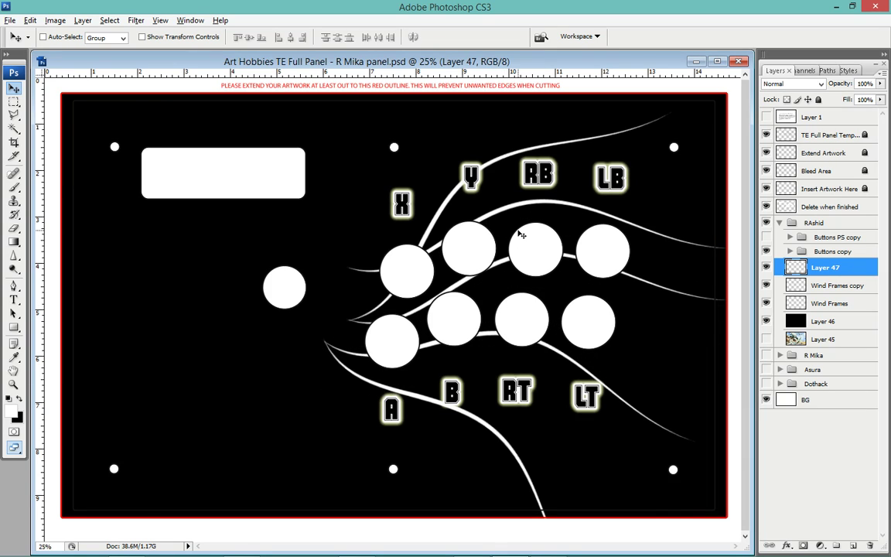
Rotate the Layer 47 stroke to about -21.5° under Y, RB and LB, then merge it into Wind Frames copy
{"action": "key", "text": "ctrl+t"}
{"action": "left_click_drag", "start_coordinate": [507, 259], "coordinate": [455, 205]}
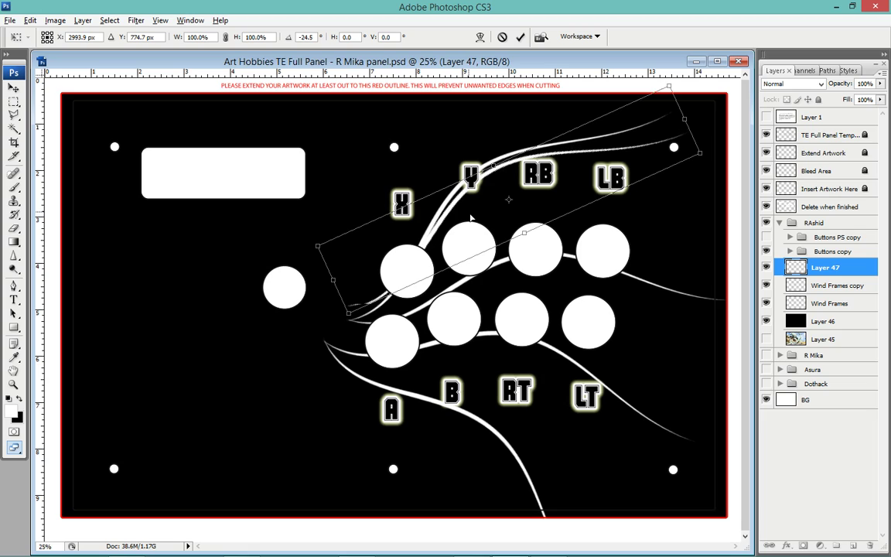
{"action": "left_click_drag", "start_coordinate": [455, 205], "coordinate": [477, 224]}
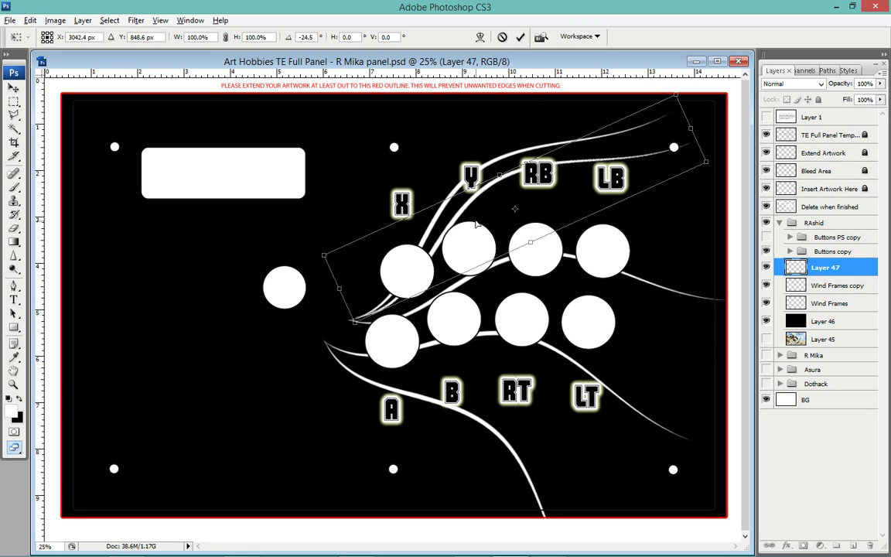
{"action": "left_click_drag", "start_coordinate": [700, 189], "coordinate": [700, 199]}
{"action": "key", "text": "shift+Down"}
{"action": "key", "text": "shift+Down"}
{"action": "key", "text": "shift+Down"}
{"action": "key", "text": "shift+Down"}
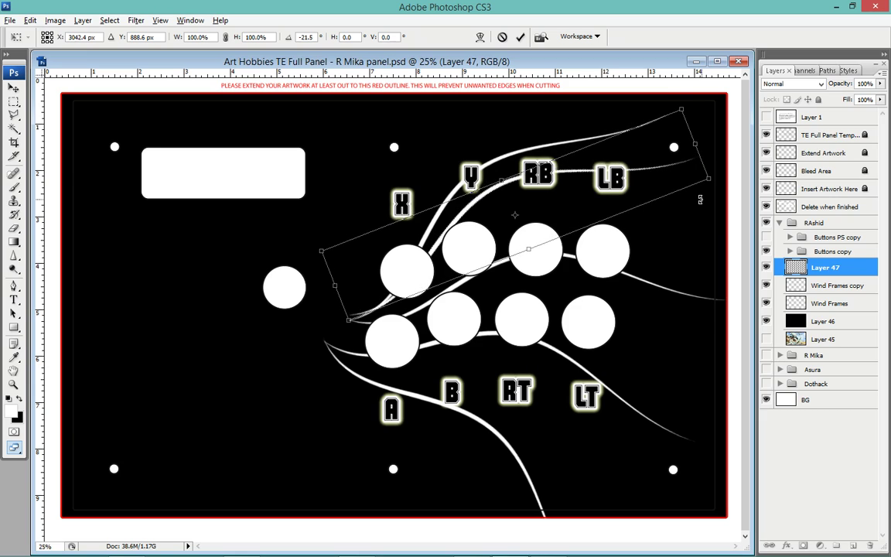
{"action": "key", "text": "shift+Down"}
{"action": "key", "text": "shift+Down"}
{"action": "key", "text": "Down"}
{"action": "key", "text": "Down"}
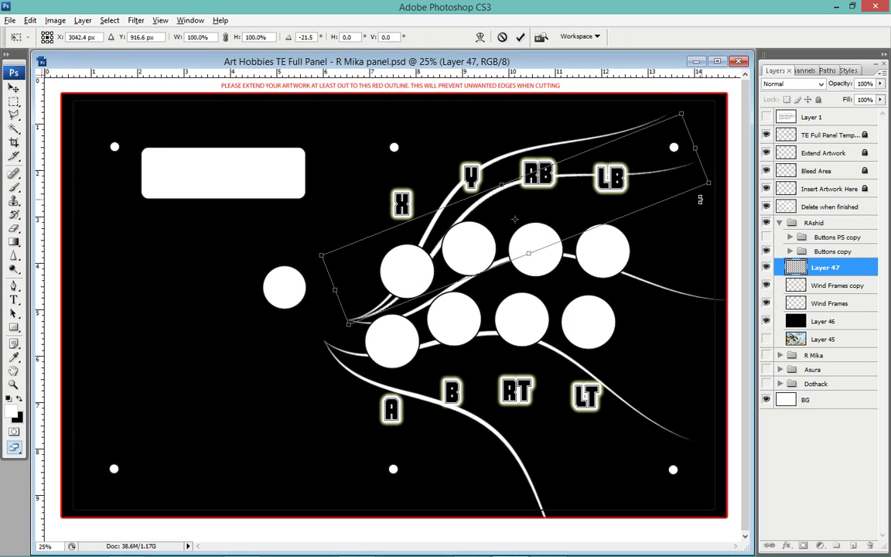
{"action": "key", "text": "Down"}
{"action": "key", "text": "Left"}
{"action": "key", "text": "Down"}
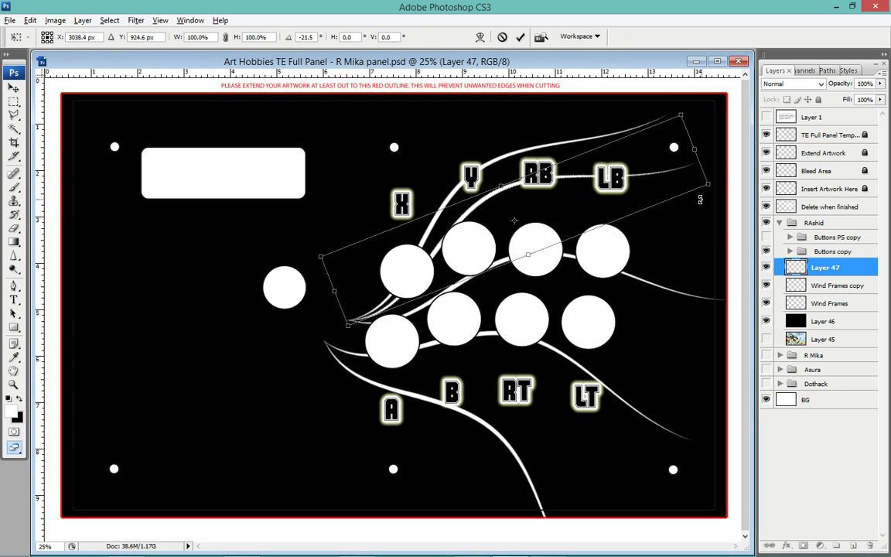
{"action": "key", "text": "Return"}
{"action": "key", "text": "ctrl+e"}
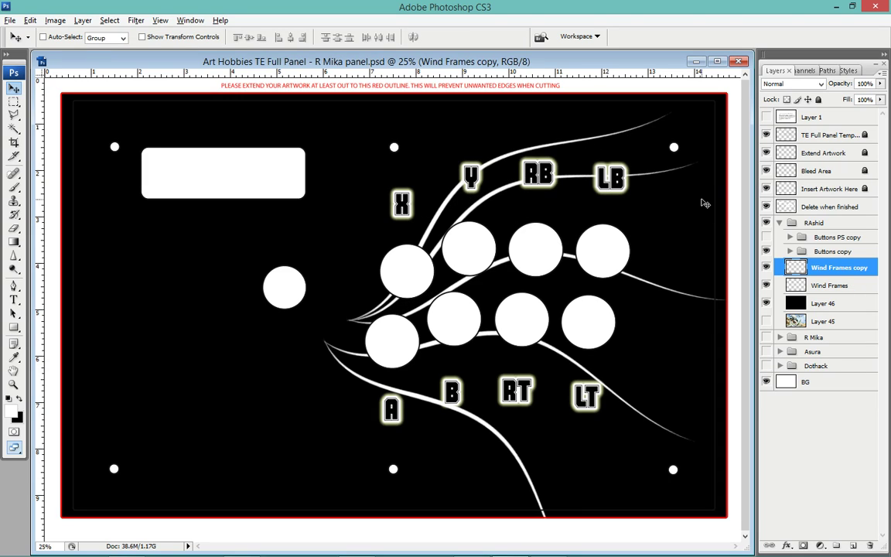
Choose the 526 px swoosh brush at 2500 px, undoing a stray test stamp
{"action": "key", "text": "b"}
{"action": "right_click", "coordinate": [523, 217]}
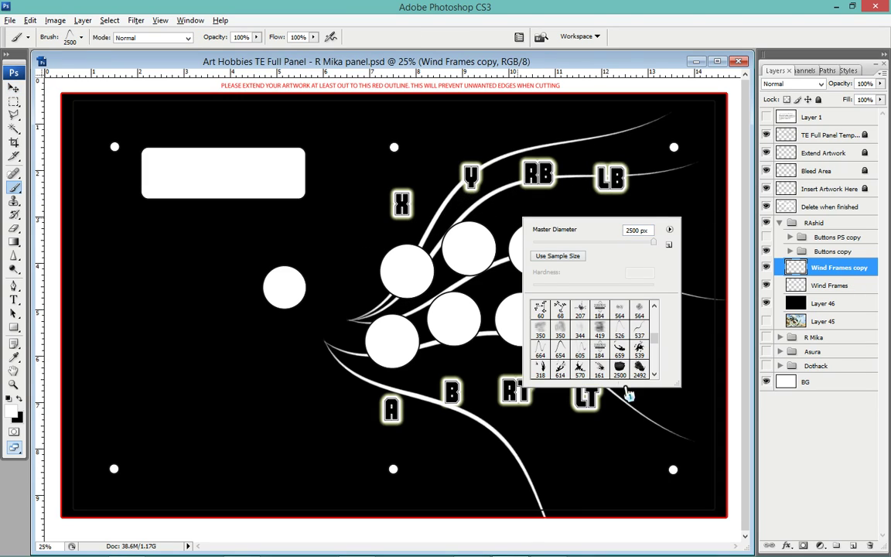
{"action": "left_click", "coordinate": [559, 350]}
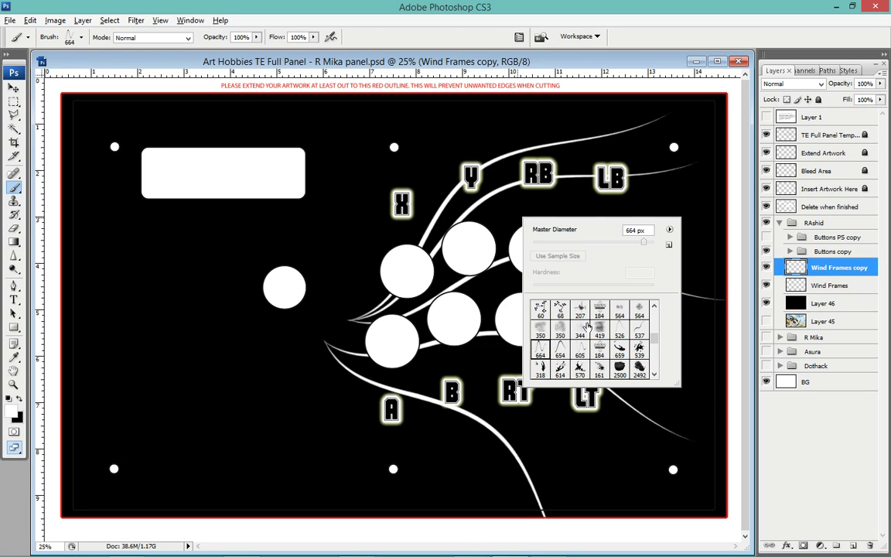
{"action": "left_click", "coordinate": [626, 328]}
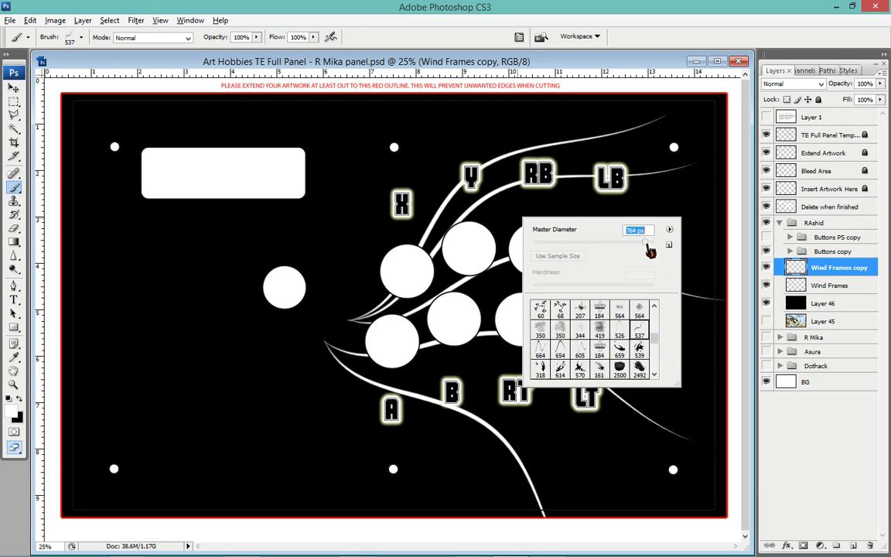
{"action": "left_click_drag", "start_coordinate": [640, 250], "coordinate": [669, 242]}
{"action": "left_click", "coordinate": [355, 313]}
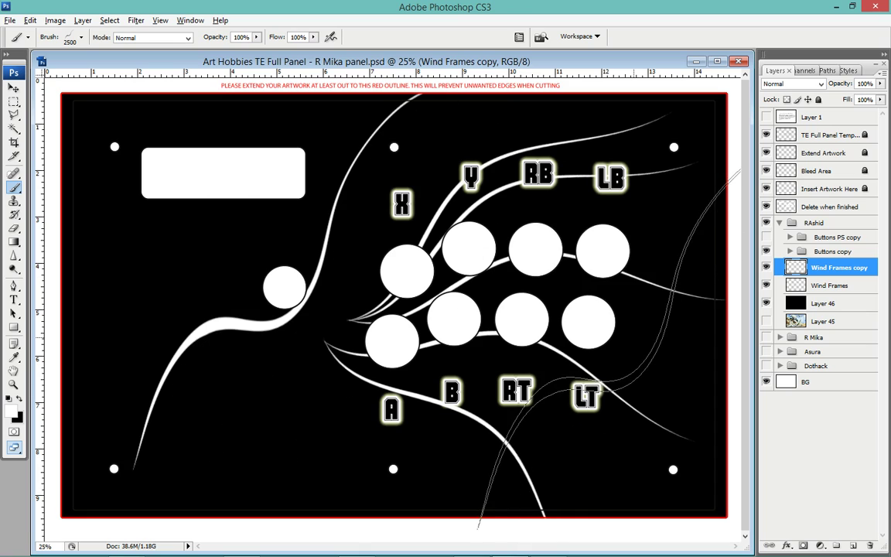
{"action": "key", "text": "ctrl+z"}
Replace Wind Frames copy with a new layer, stamp a white swoosh and move it across the buttons
{"action": "left_click_drag", "start_coordinate": [854, 539], "coordinate": [854, 541]}
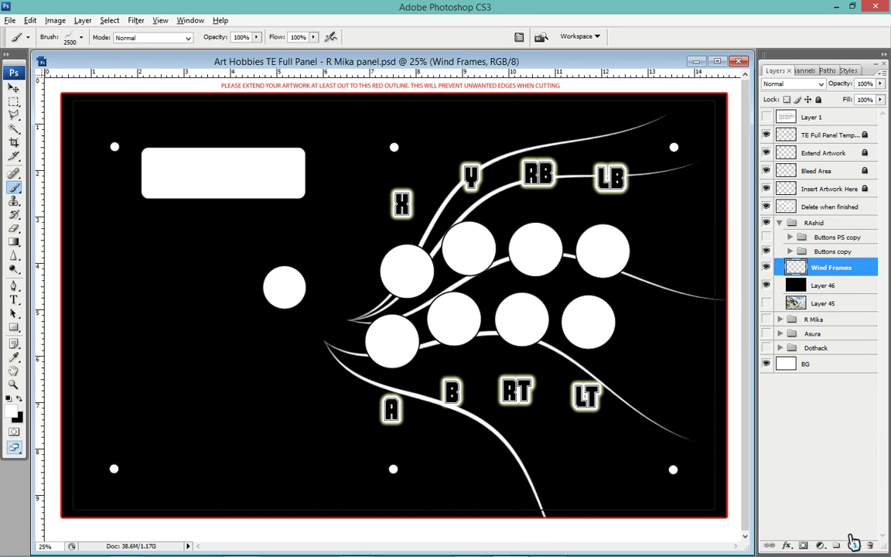
{"action": "left_click", "coordinate": [853, 545]}
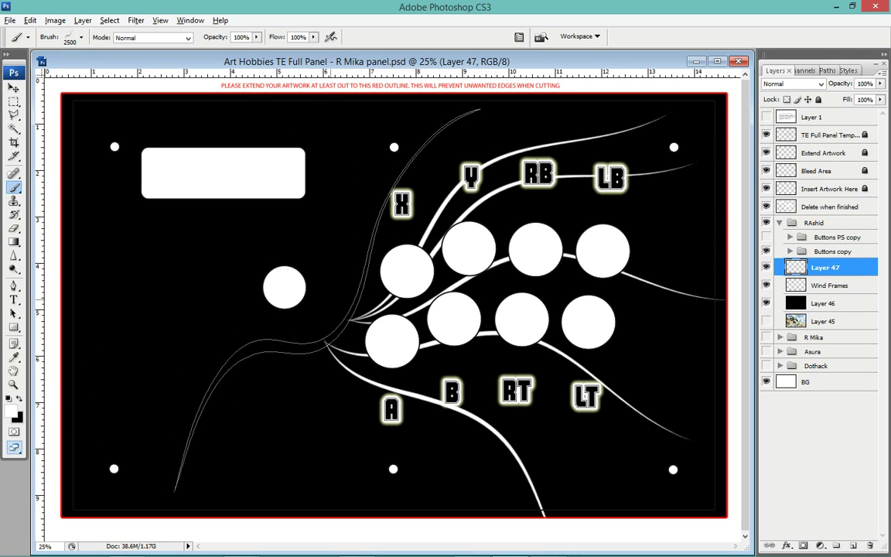
{"action": "key", "text": "bracketleft"}
{"action": "key", "text": "bracketleft"}
{"action": "key", "text": "bracketleft"}
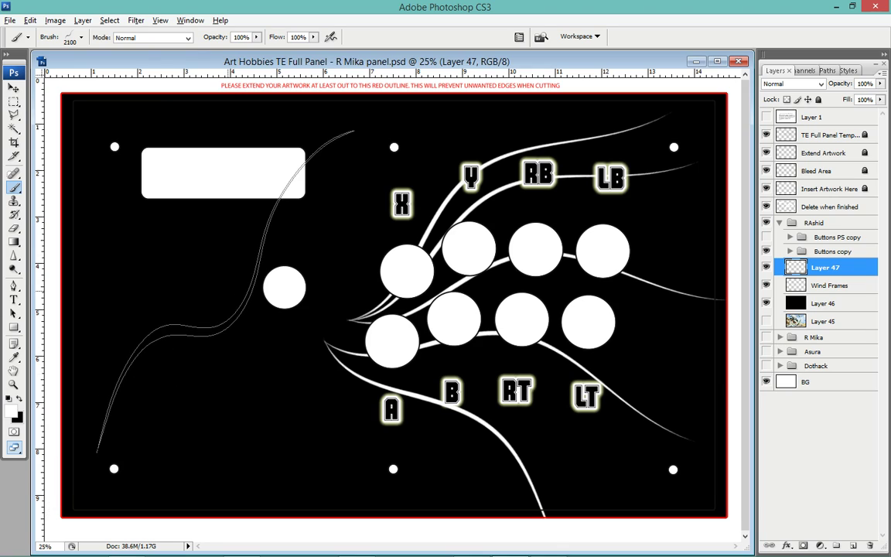
{"action": "key", "text": "bracketright"}
{"action": "key", "text": "bracketright"}
{"action": "key", "text": "bracketright"}
{"action": "left_click", "coordinate": [264, 293]}
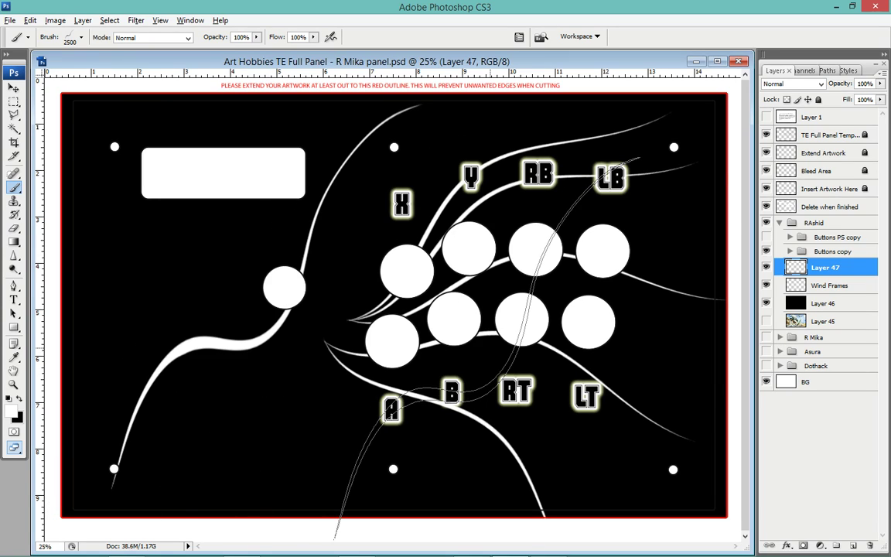
{"action": "key", "text": "v"}
{"action": "mouse_move", "coordinate": [284, 321]}
{"action": "left_mouse_down"}
{"action": "mouse_move", "coordinate": [454, 207]}
{"action": "mouse_move", "coordinate": [542, 257]}
{"action": "left_mouse_up"}
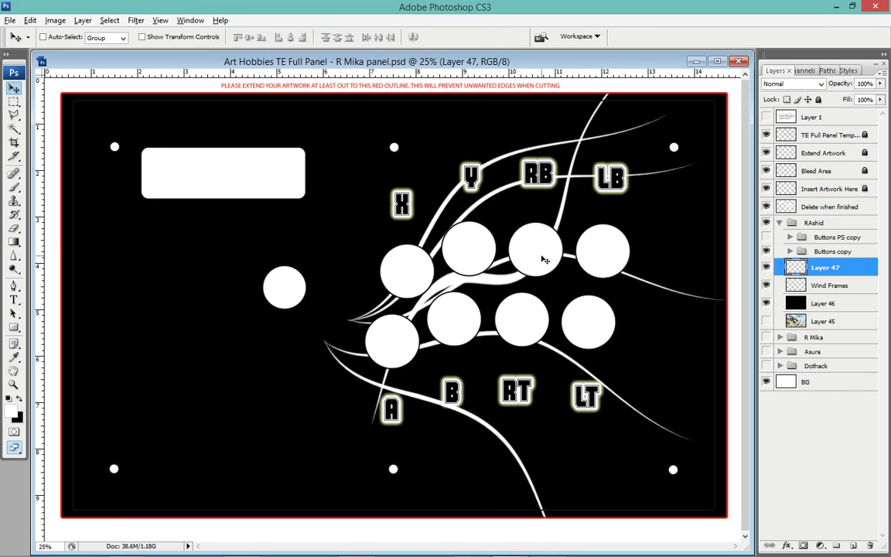
Rotate the white swoosh 20.1° and shift it down-left to sweep up through the buttons
{"action": "key", "text": "ctrl+t"}
{"action": "left_click_drag", "start_coordinate": [337, 229], "coordinate": [376, 189]}
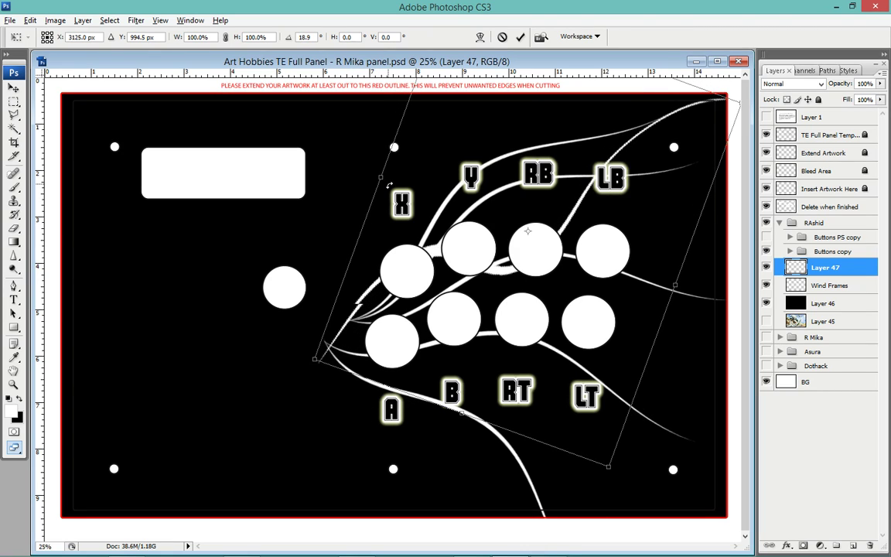
{"action": "left_click_drag", "start_coordinate": [376, 189], "coordinate": [379, 181]}
{"action": "mouse_move", "coordinate": [536, 393]}
{"action": "left_mouse_down"}
{"action": "mouse_move", "coordinate": [492, 384]}
{"action": "mouse_move", "coordinate": [538, 378]}
{"action": "left_mouse_up"}
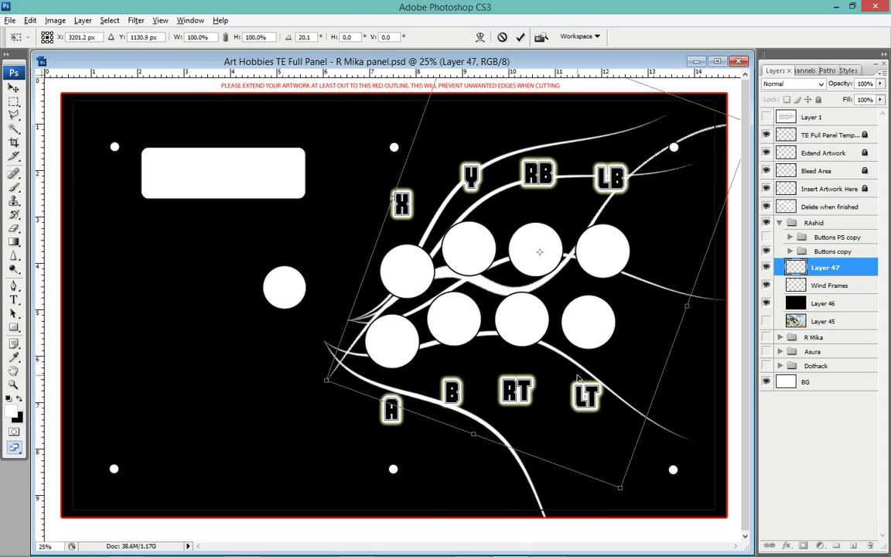
{"action": "left_click_drag", "start_coordinate": [515, 368], "coordinate": [440, 374]}
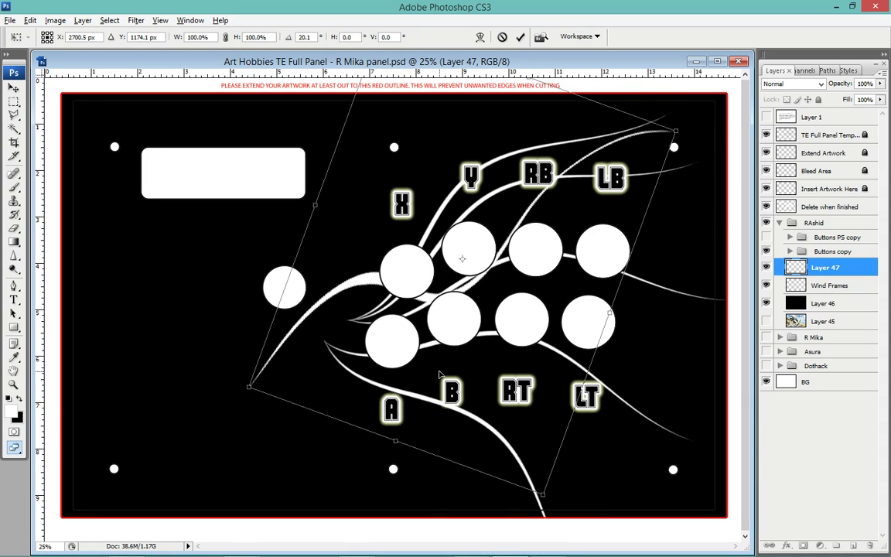
{"action": "key", "text": "Return"}
{"action": "left_click", "coordinate": [835, 286]}
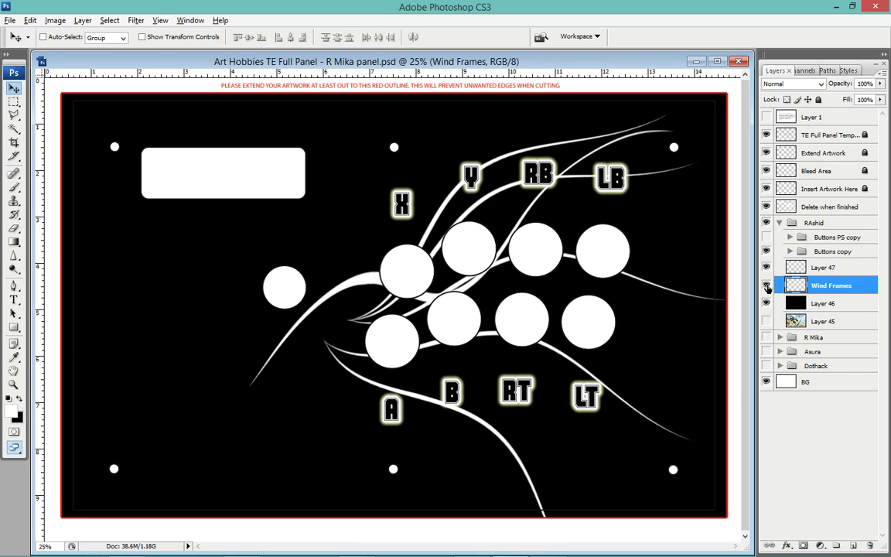
Hide Wind Frames and merge in a swoosh copy rotated counter-clockwise around its lower-left tip
{"action": "left_click", "coordinate": [766, 286]}
{"action": "left_click", "coordinate": [796, 267]}
{"action": "key", "text": "ctrl+j"}
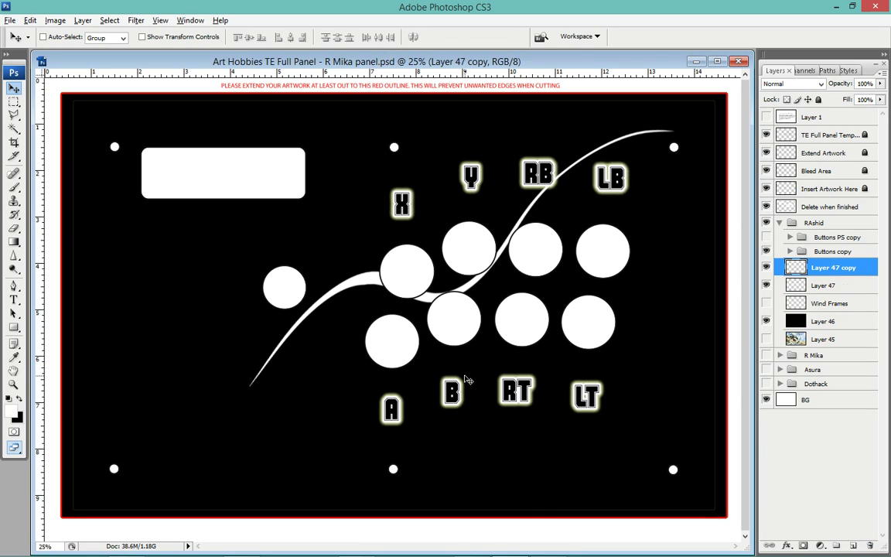
{"action": "key", "text": "ctrl+t"}
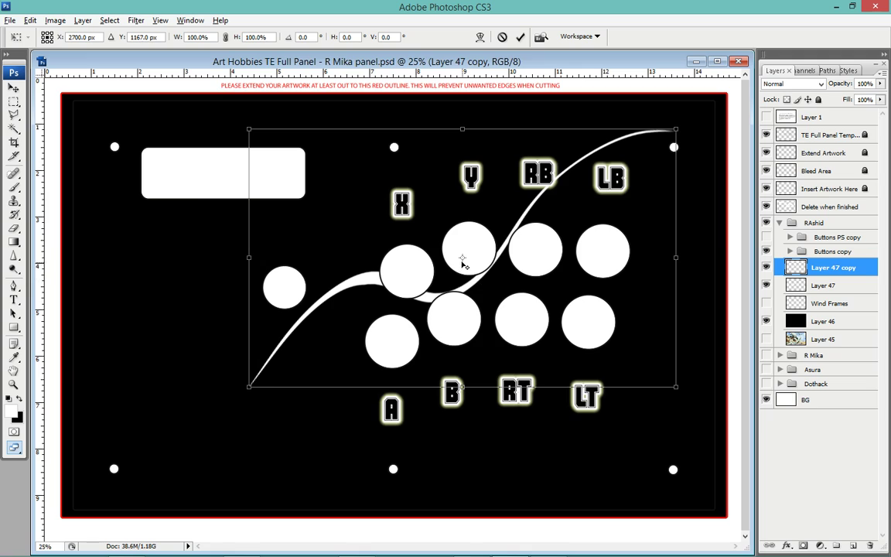
{"action": "left_click_drag", "start_coordinate": [462, 258], "coordinate": [249, 387]}
{"action": "left_click_drag", "start_coordinate": [710, 114], "coordinate": [441, 50]}
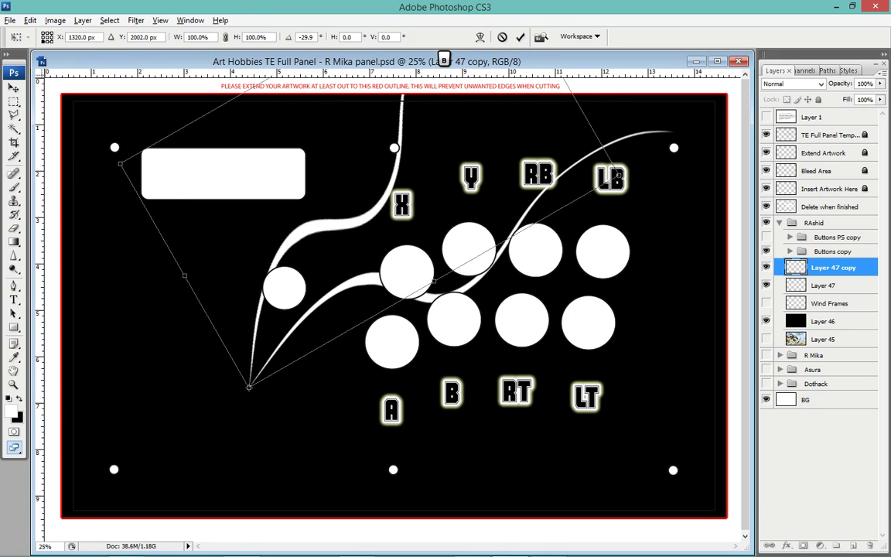
{"action": "key", "text": "Return"}
{"action": "key", "text": "ctrl+e"}
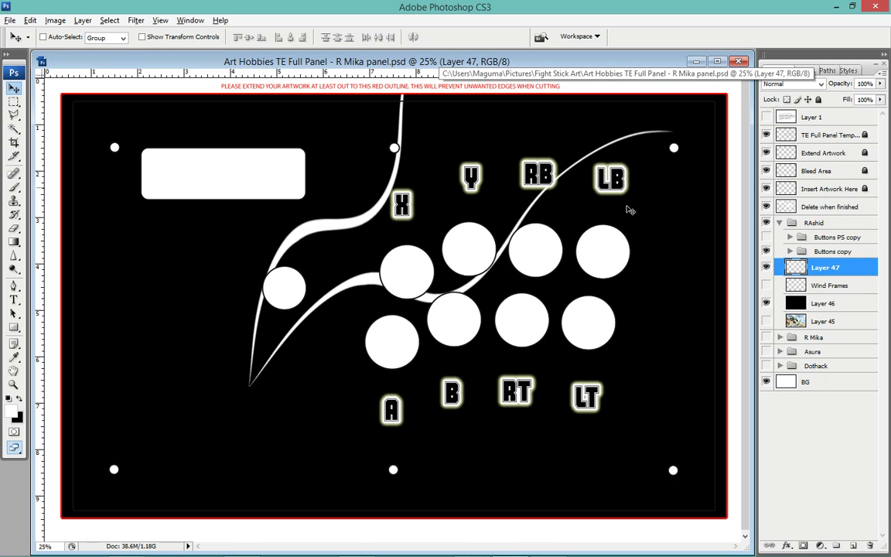
Rotate the merged swooshes clockwise about 27° around the lower-left tip
{"action": "key", "text": "ctrl+t"}
{"action": "mouse_move", "coordinate": [698, 300]}
{"action": "left_mouse_down"}
{"action": "mouse_move", "coordinate": [665, 391]}
{"action": "mouse_move", "coordinate": [648, 404]}
{"action": "left_mouse_up"}
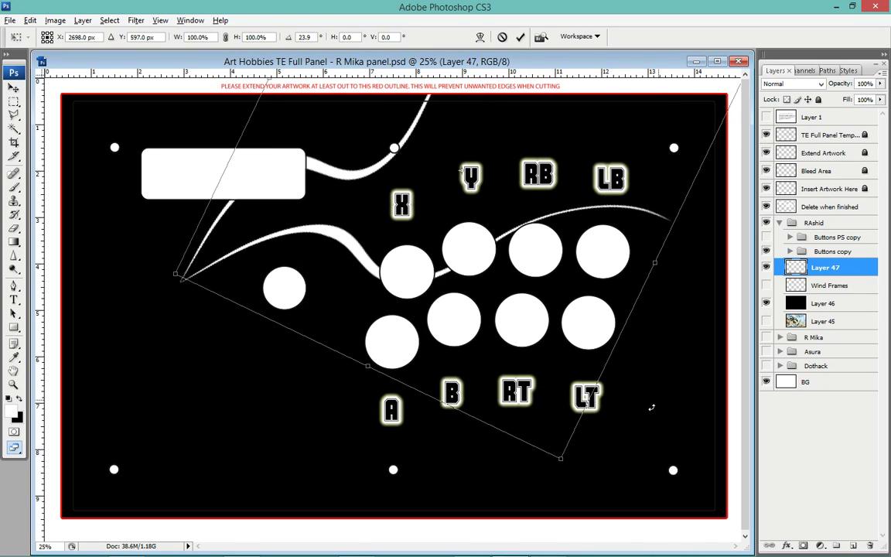
{"action": "mouse_move", "coordinate": [539, 314]}
{"action": "left_mouse_down"}
{"action": "mouse_move", "coordinate": [546, 363]}
{"action": "mouse_move", "coordinate": [598, 415]}
{"action": "mouse_move", "coordinate": [587, 431]}
{"action": "left_mouse_up"}
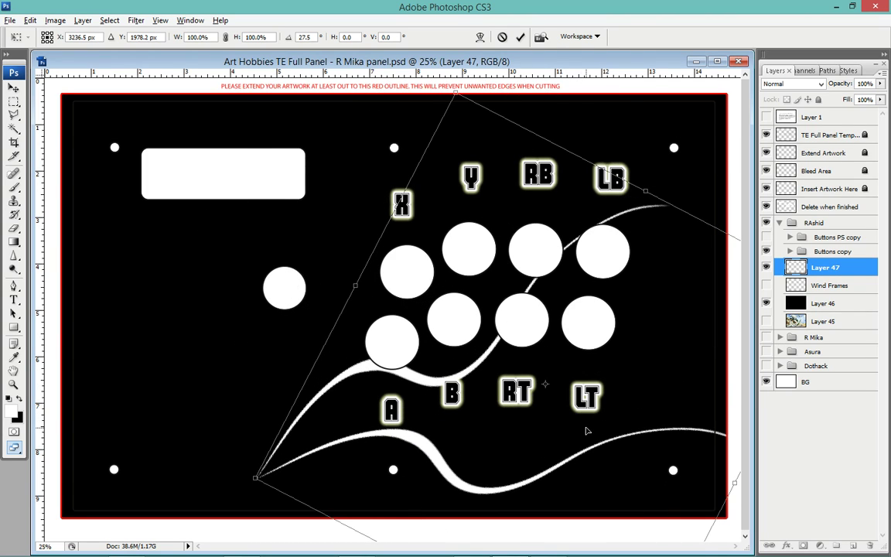
{"action": "key", "text": "Return"}
Duplicate the swooshes again, rotating the copy -15° and nudging it into place
{"action": "key", "text": "ctrl+j"}
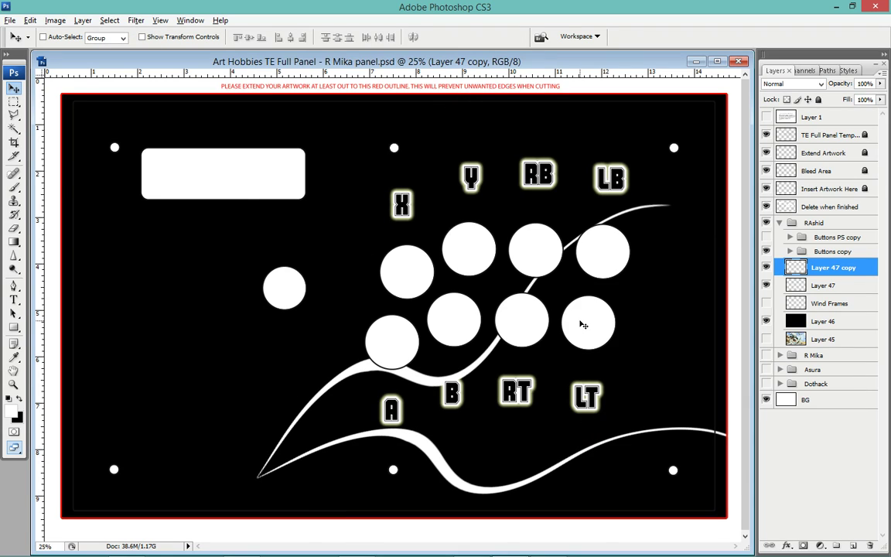
{"action": "key", "text": "ctrl+t"}
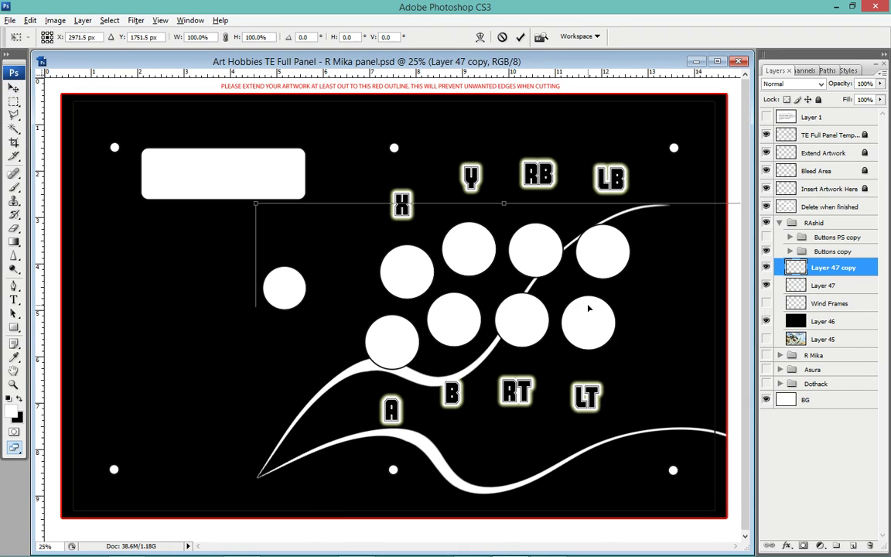
{"action": "left_click_drag", "start_coordinate": [557, 153], "coordinate": [572, 152]}
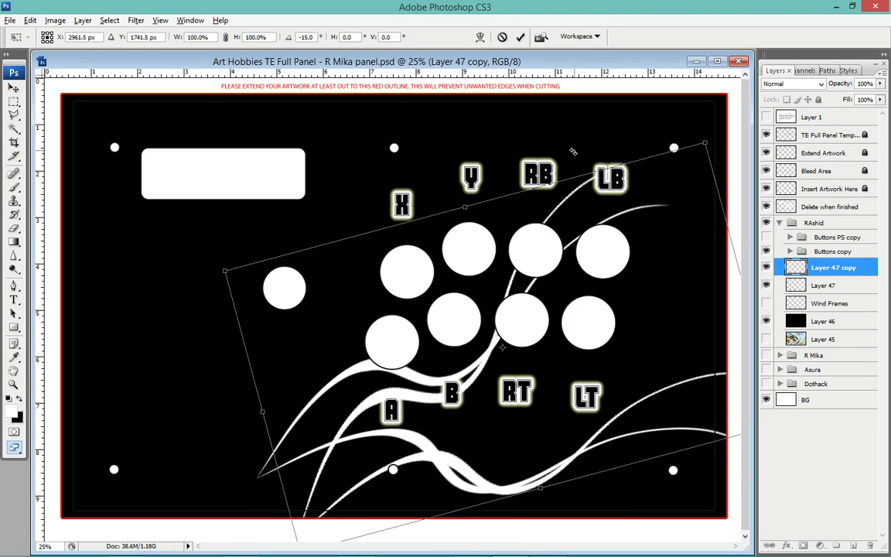
{"action": "left_click_drag", "start_coordinate": [539, 250], "coordinate": [497, 190]}
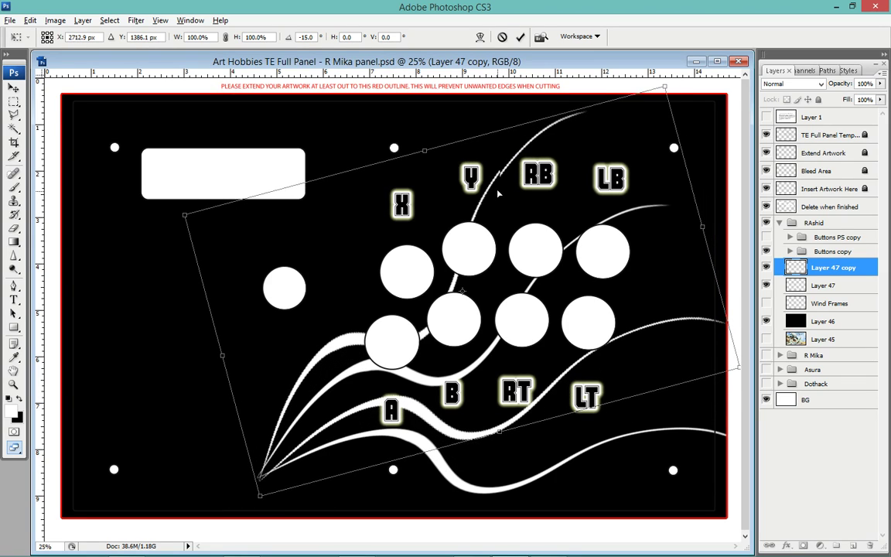
{"action": "key", "text": "Right"}
{"action": "key", "text": "Right"}
{"action": "key", "text": "Right"}
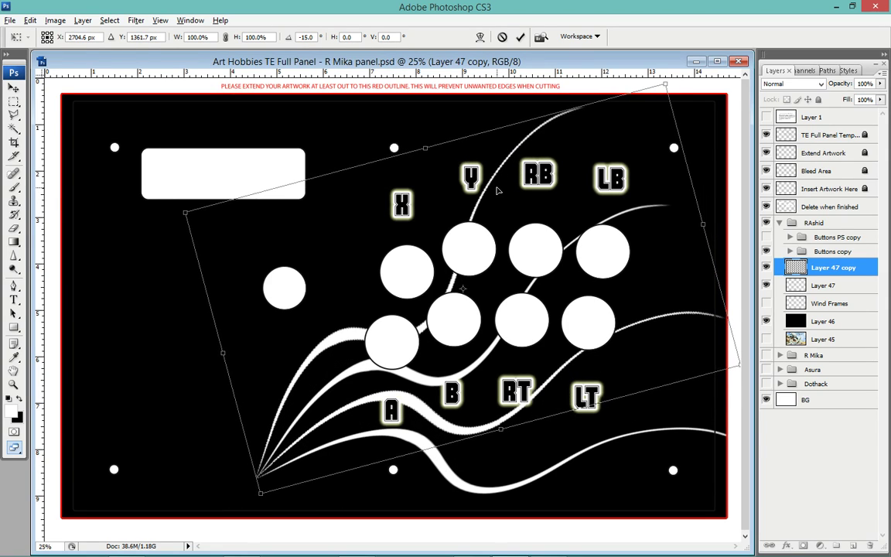
{"action": "key", "text": "Down"}
{"action": "key", "text": "Down"}
{"action": "key", "text": "Down"}
{"action": "key", "text": "Return"}
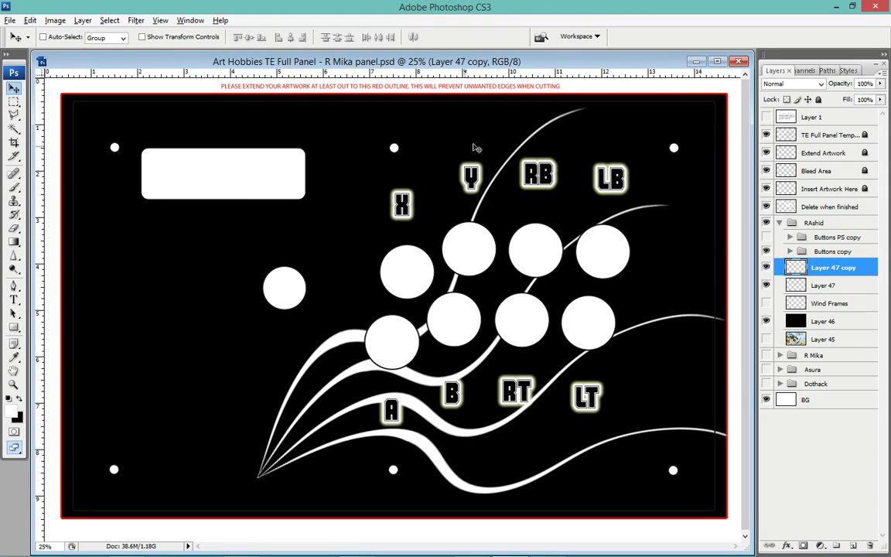
Scale the four-stroke swoosh fan to 105.6% and nudge it up and right
{"action": "key", "text": "Delete"}
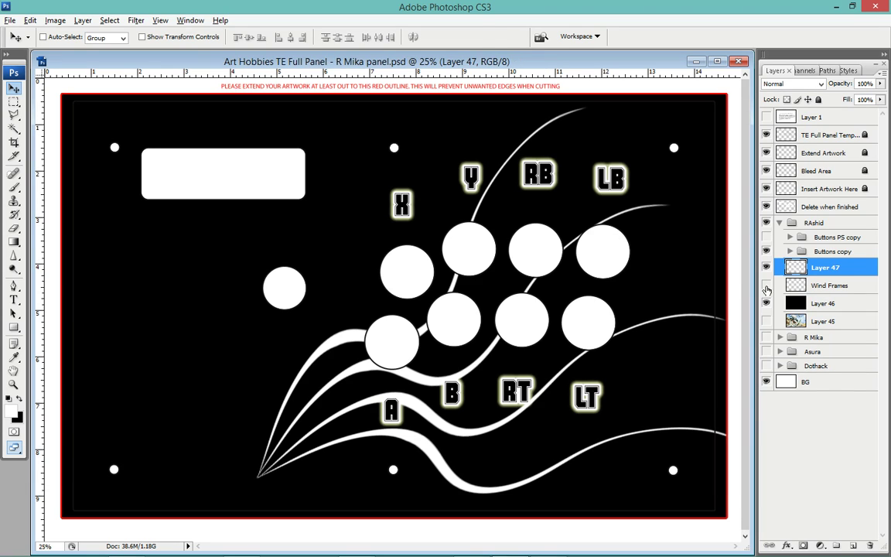
{"action": "key", "text": "ctrl+t"}
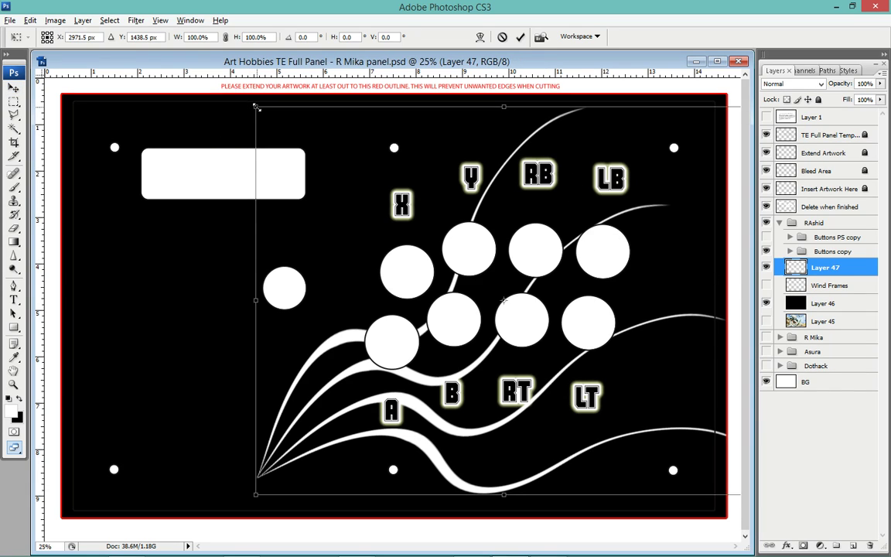
{"action": "left_click_drag", "start_coordinate": [256, 106], "coordinate": [239, 101]}
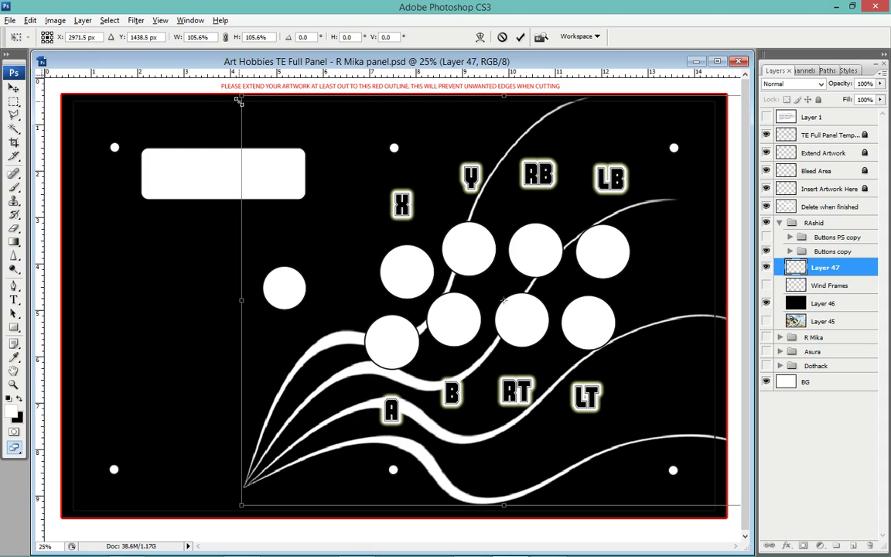
{"action": "key", "text": "shift+Up"}
{"action": "key", "text": "shift+Up"}
{"action": "key", "text": "shift+Up"}
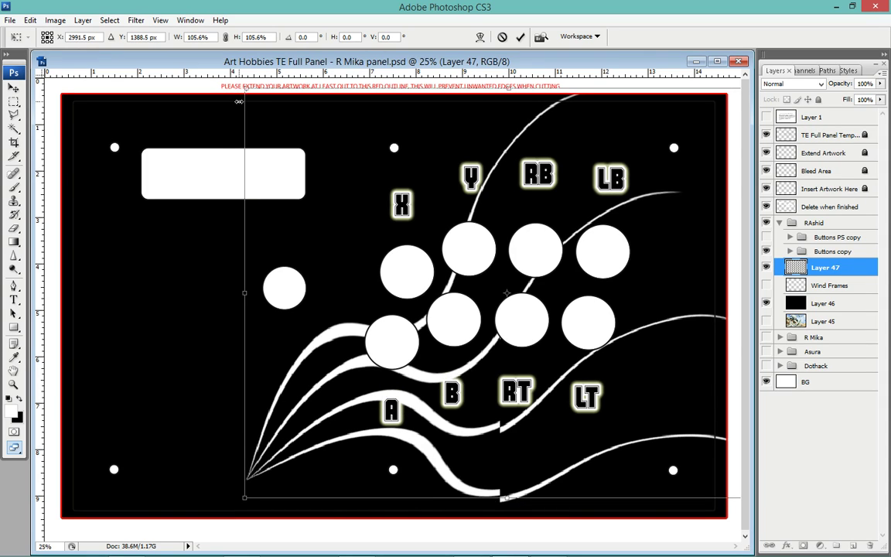
{"action": "key", "text": "shift+Right"}
{"action": "key", "text": "shift+Right"}
{"action": "key", "text": "shift+Right"}
{"action": "key", "text": "Return"}
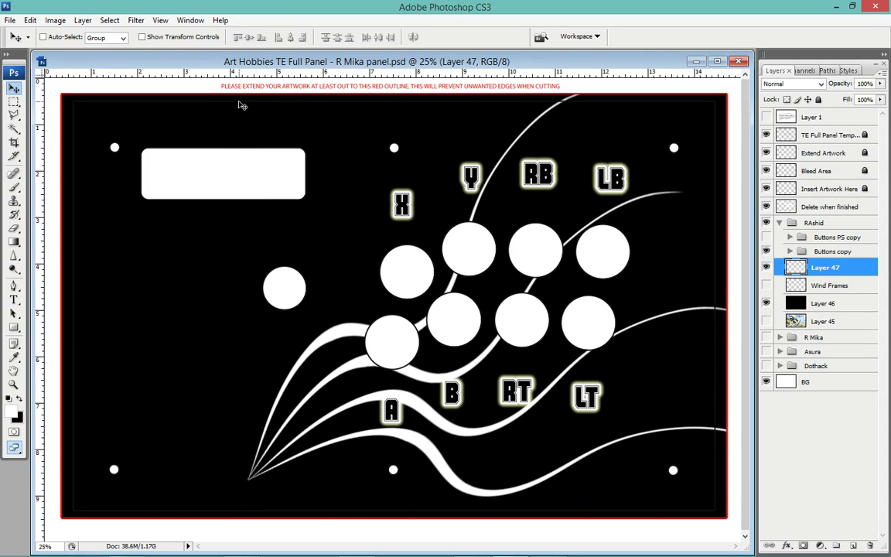
Choose the 9 px hard round brush and zoom to 100%
{"action": "key", "text": "b"}
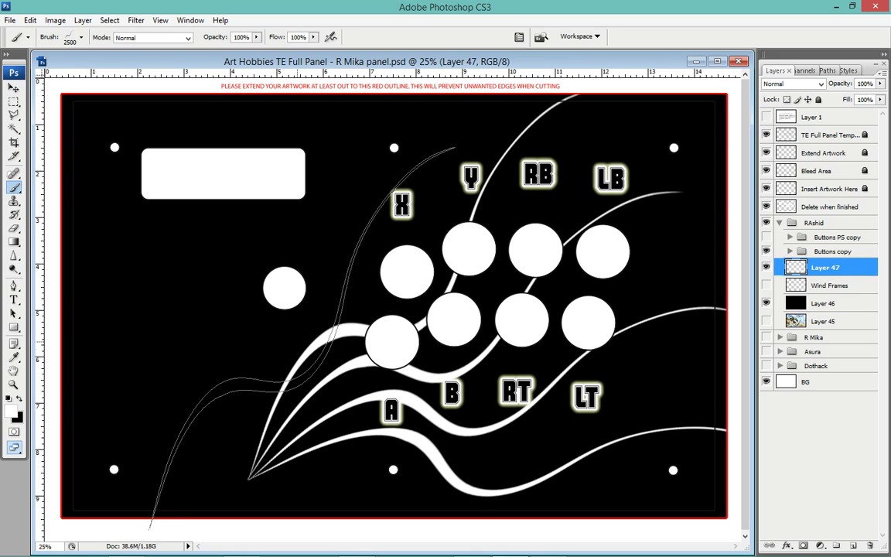
{"action": "right_click", "coordinate": [317, 275]}
{"action": "left_click_drag", "start_coordinate": [447, 387], "coordinate": [446, 362]}
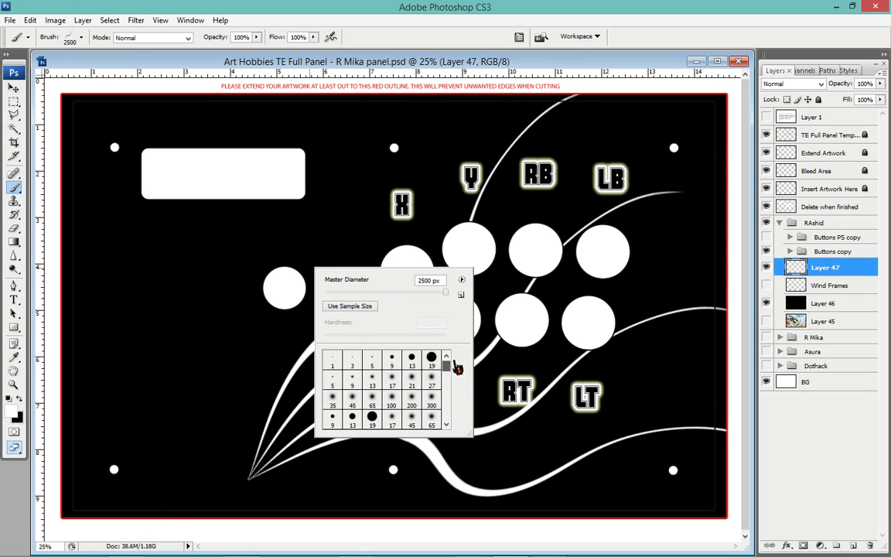
{"action": "left_click", "coordinate": [391, 359]}
{"action": "left_click", "coordinate": [343, 62]}
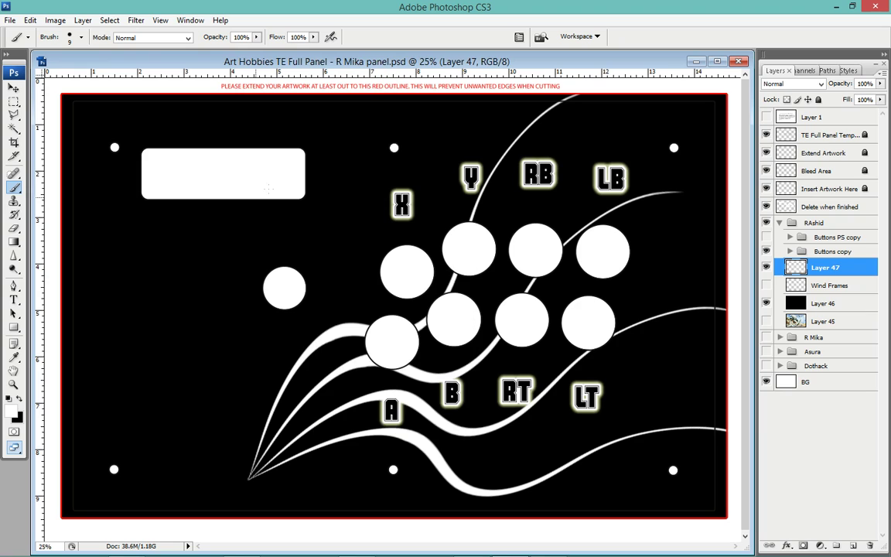
{"action": "key", "text": "ctrl+plus"}
{"action": "key", "text": "ctrl+plus"}
{"action": "key", "text": "ctrl+plus"}
{"action": "key", "text": "ctrl+plus"}
Bring the fan's converging tip into view and set the brush to 5 px
{"action": "left_click_drag", "start_coordinate": [235, 368], "coordinate": [489, 157]}
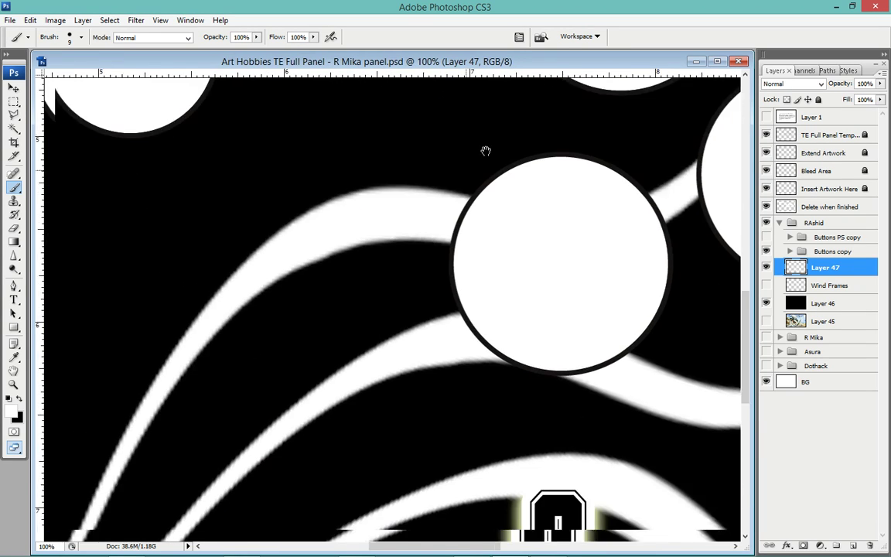
{"action": "left_click_drag", "start_coordinate": [312, 413], "coordinate": [363, 353]}
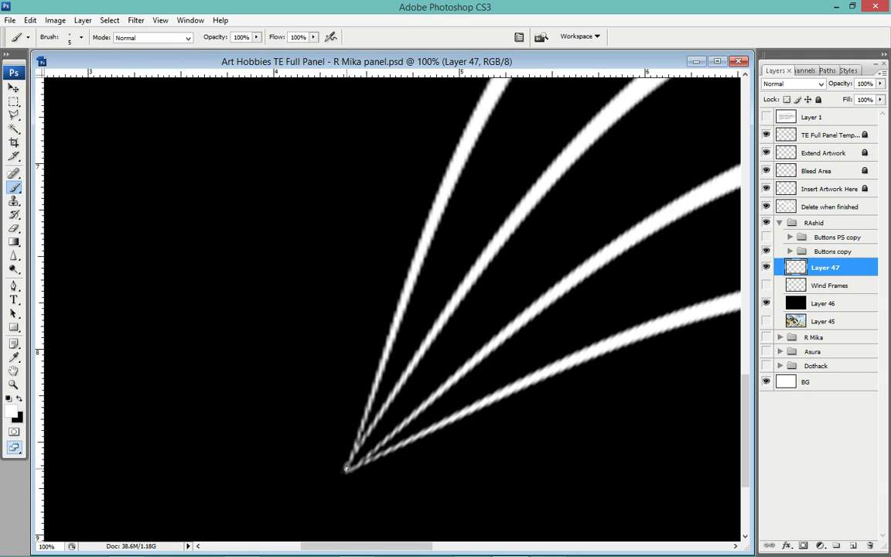
{"action": "right_click", "coordinate": [351, 444]}
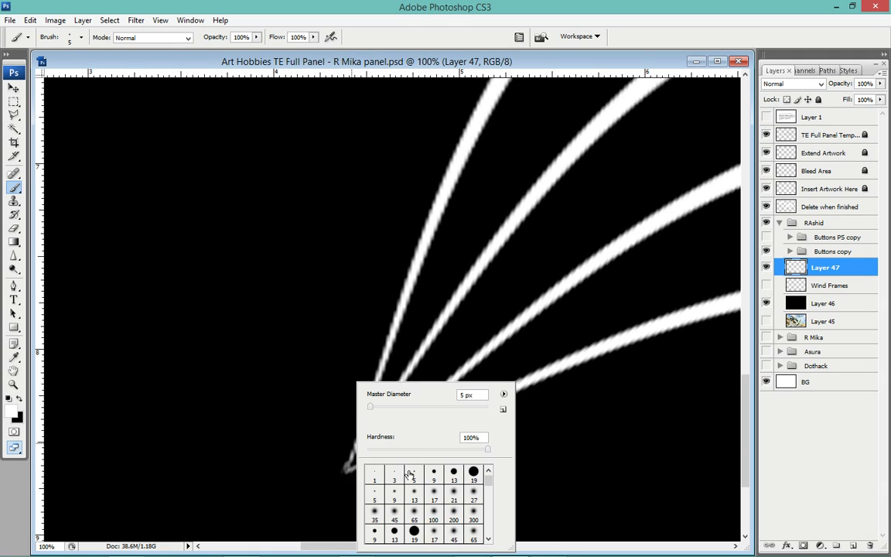
{"action": "left_click", "coordinate": [298, 457]}
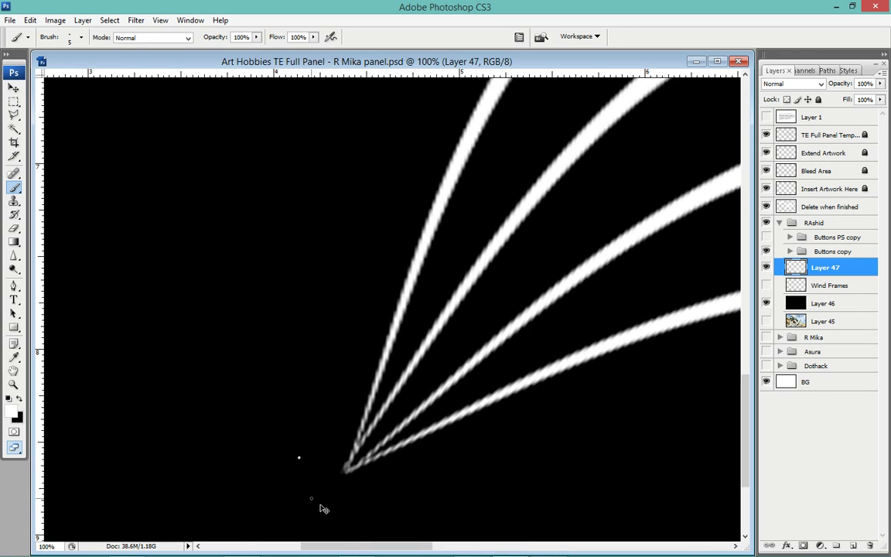
{"action": "key", "text": "ctrl+z"}
{"action": "right_click", "coordinate": [311, 434]}
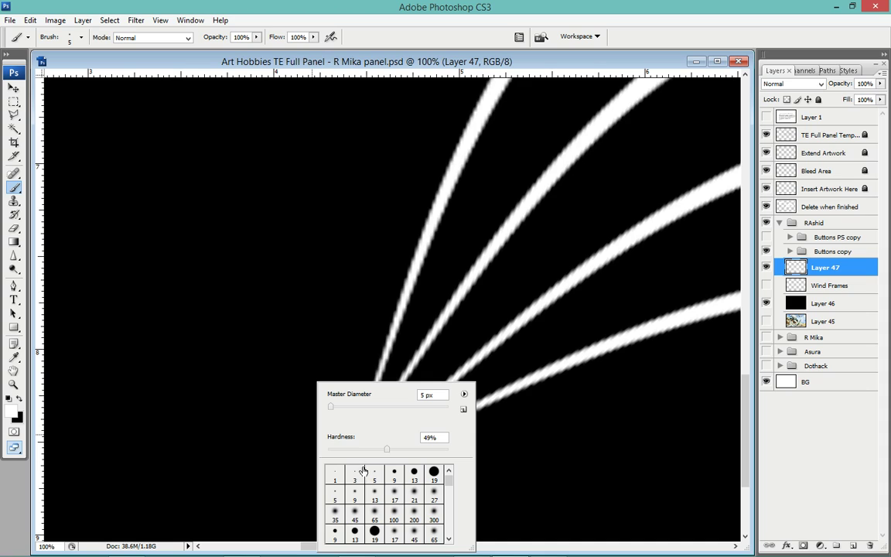
Set the foreground colour to dark grey #555555 and zoom back out over the panel
{"action": "left_click", "coordinate": [12, 411]}
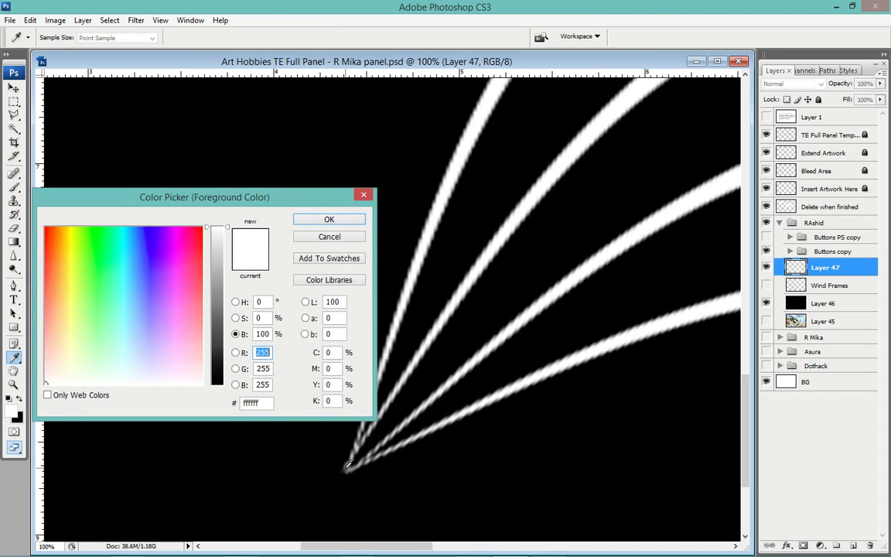
{"action": "left_click", "coordinate": [348, 466]}
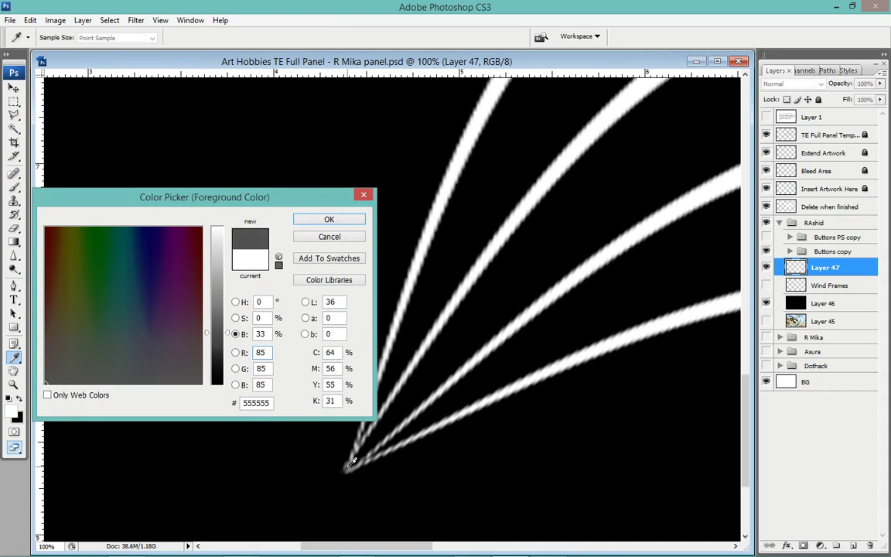
{"action": "key", "text": "Return"}
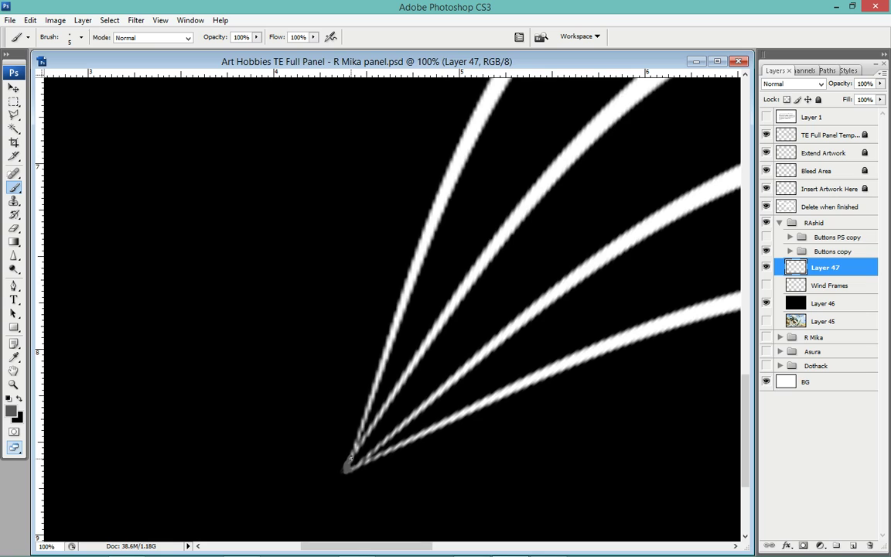
{"action": "key", "text": "ctrl+minus"}
{"action": "key", "text": "ctrl+minus"}
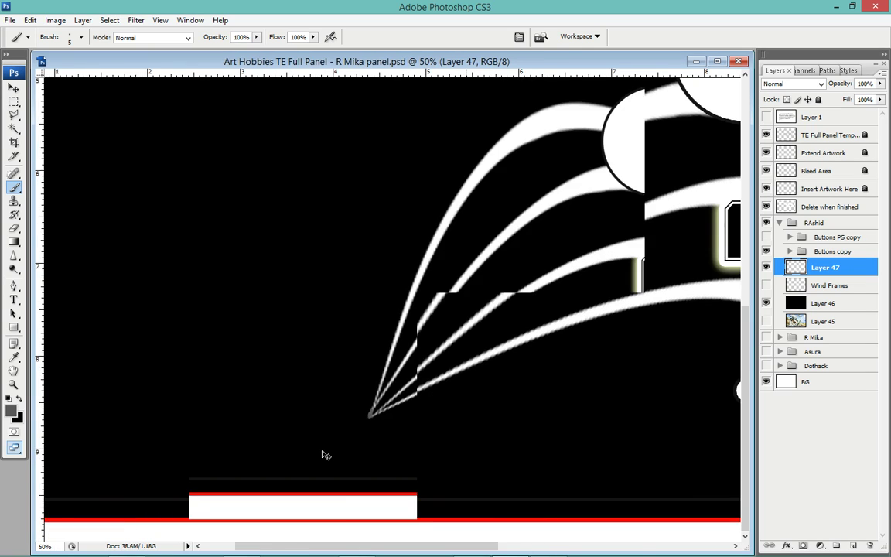
{"action": "key", "text": "ctrl+minus"}
{"action": "key", "text": "ctrl+minus"}
{"action": "key", "text": "ctrl+minus"}
{"action": "key", "text": "ctrl+plus"}
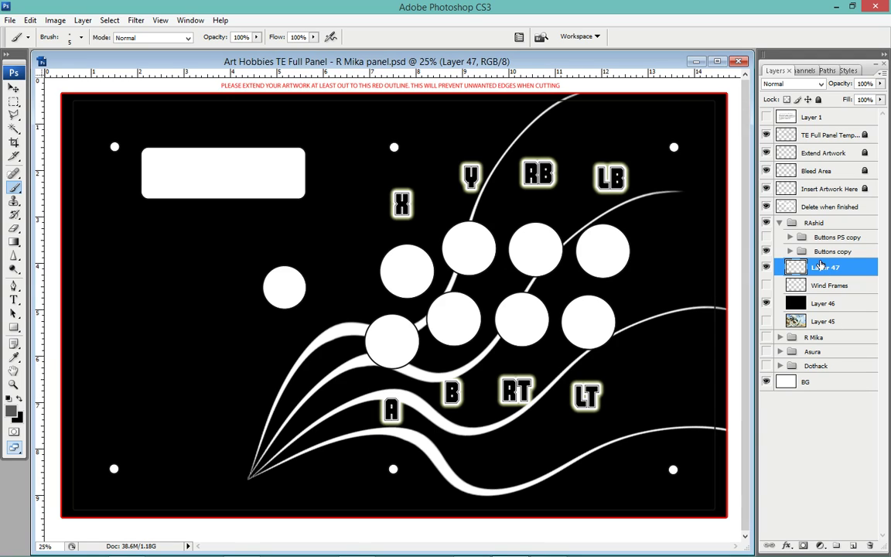
Lasso-select the stroke end right of LB and begin stretching it up and right
{"action": "key", "text": "w"}
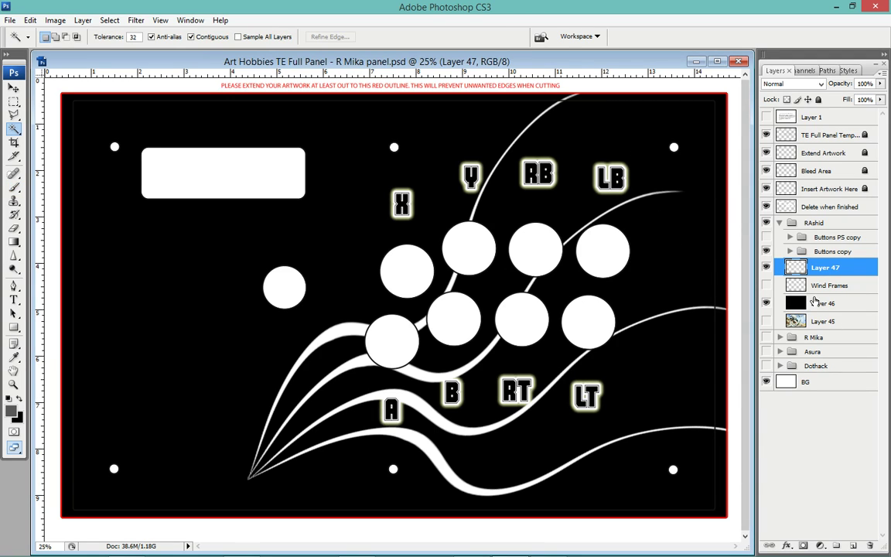
{"action": "left_click", "coordinate": [629, 149]}
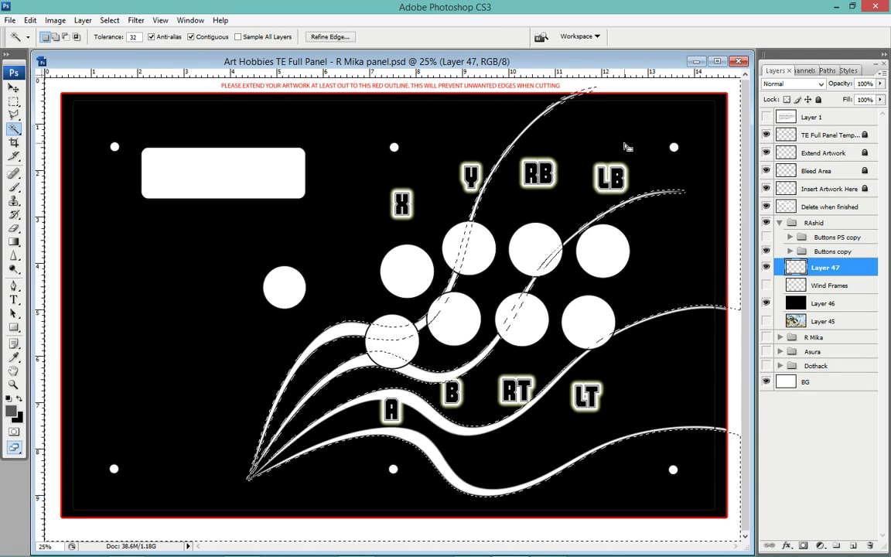
{"action": "key", "text": "ctrl+d"}
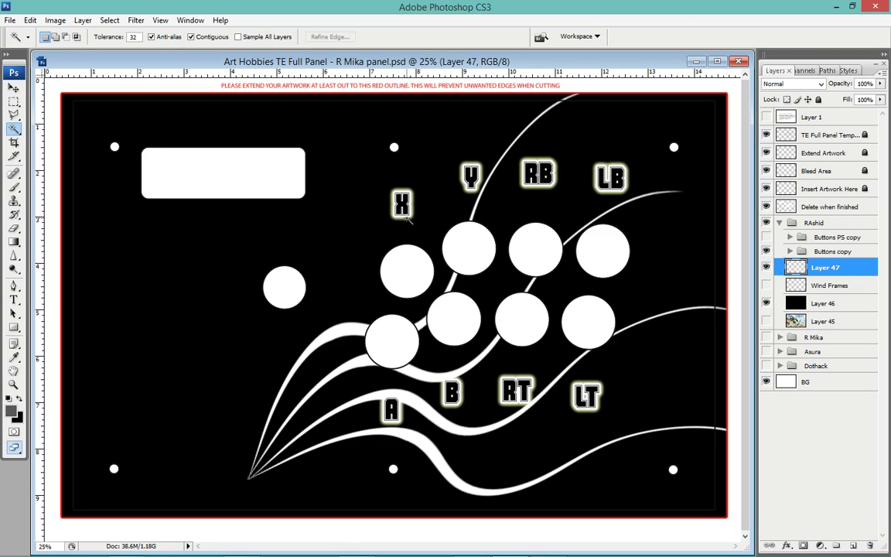
{"action": "key", "text": "l"}
{"action": "left_click", "coordinate": [645, 167]}
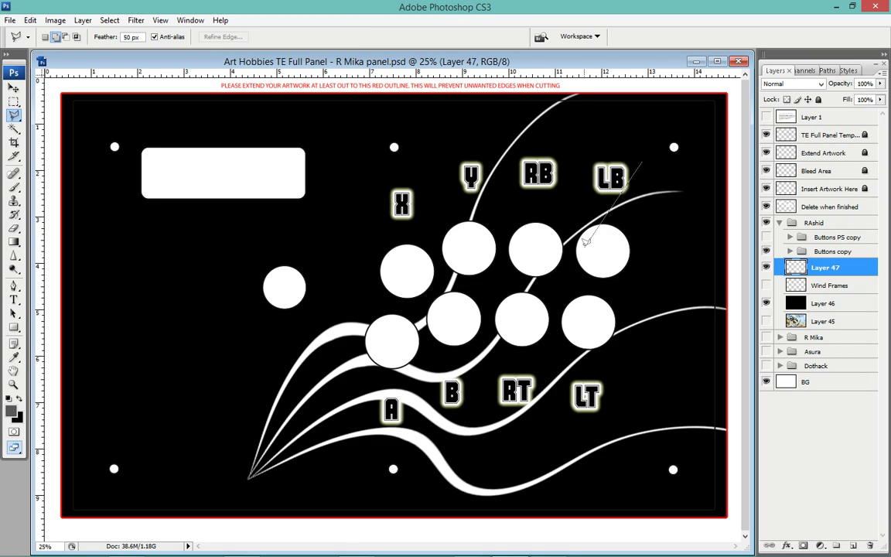
{"action": "left_click", "coordinate": [599, 239]}
{"action": "left_click", "coordinate": [723, 224]}
{"action": "double_click", "coordinate": [709, 149]}
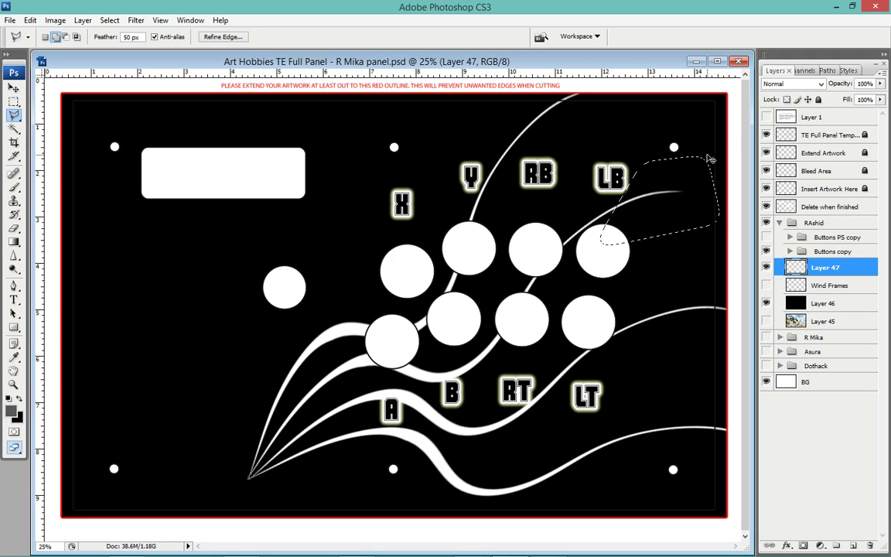
{"action": "key", "text": "ctrl+t"}
{"action": "left_click_drag", "start_coordinate": [738, 137], "coordinate": [761, 141]}
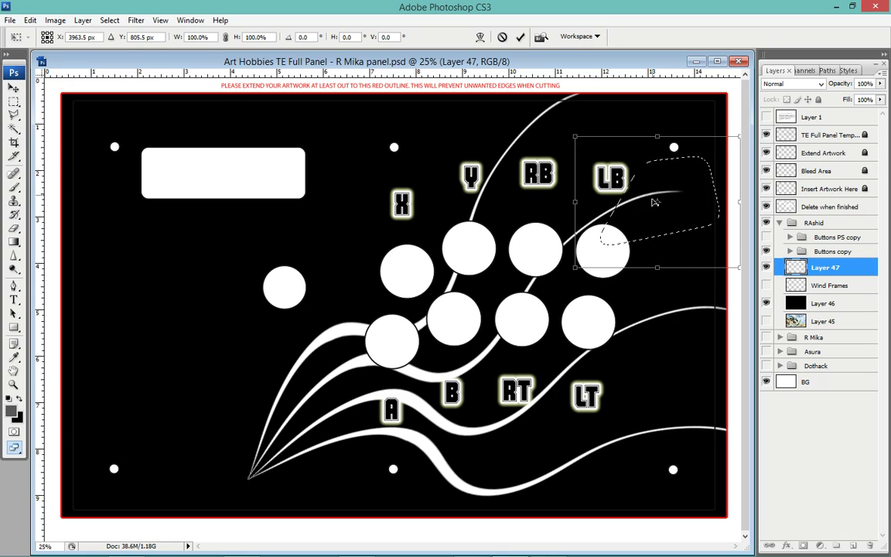
Reselect the stroke end with a rectangular marquee and stretch it to 170.7% width
{"action": "key", "text": "Escape"}
{"action": "key", "text": "ctrl+d"}
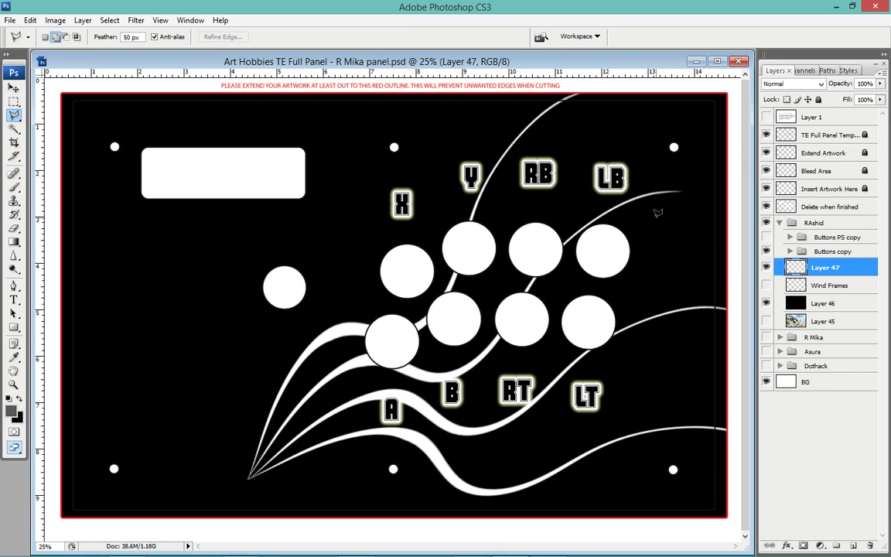
{"action": "key", "text": "m"}
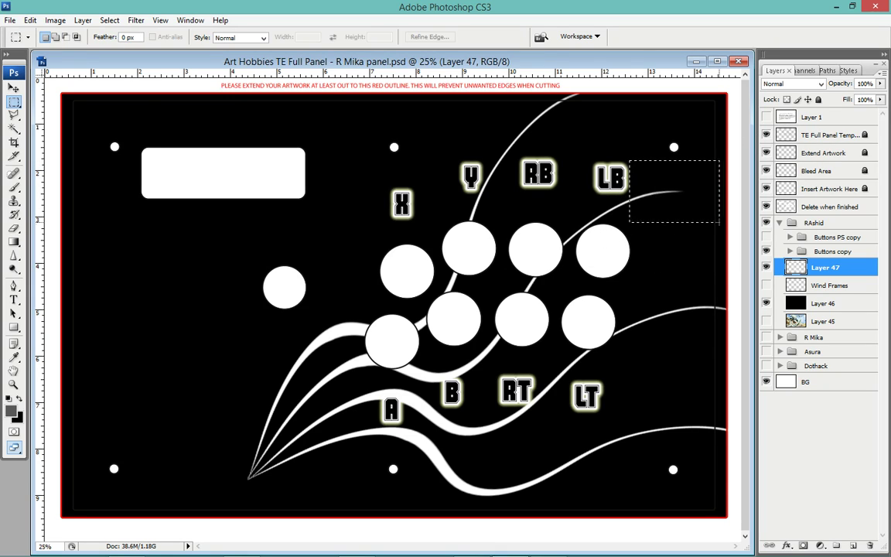
{"action": "key", "text": "ctrl+t"}
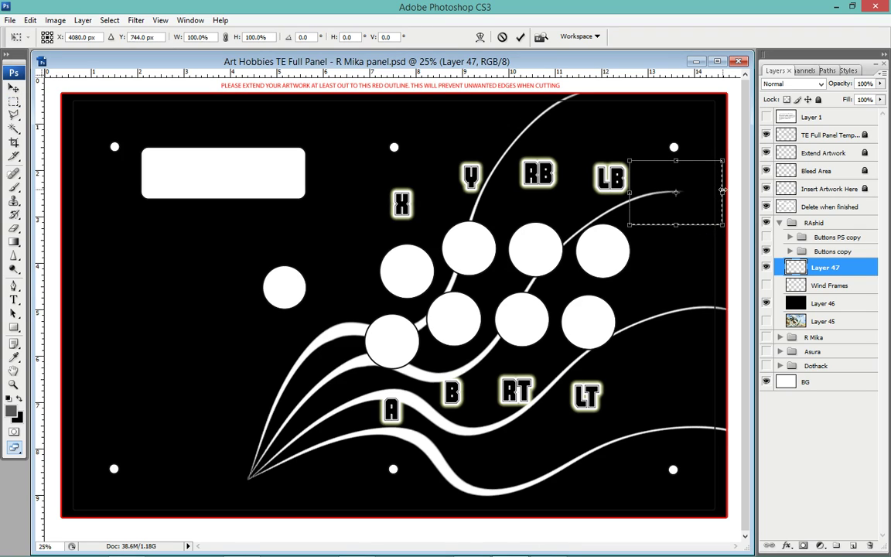
{"action": "left_click_drag", "start_coordinate": [722, 189], "coordinate": [788, 190]}
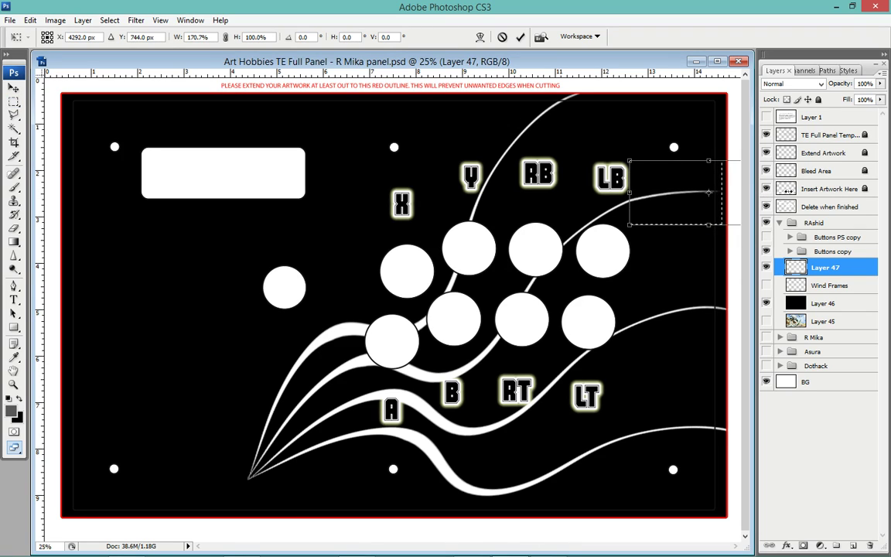
Skew the stroke end's tip upward and lengthen it further right
{"action": "key", "text": "ctrl+minus"}
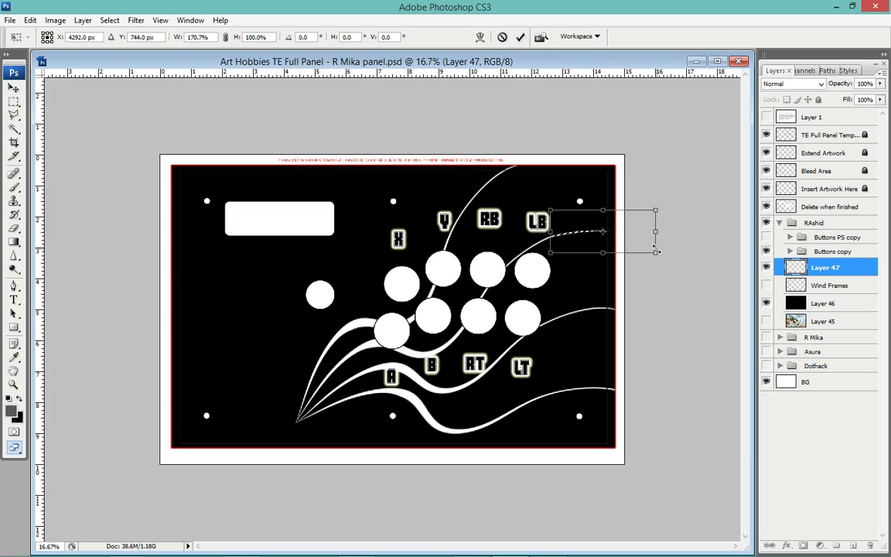
{"action": "left_click_drag", "start_coordinate": [655, 209], "coordinate": [658, 199]}
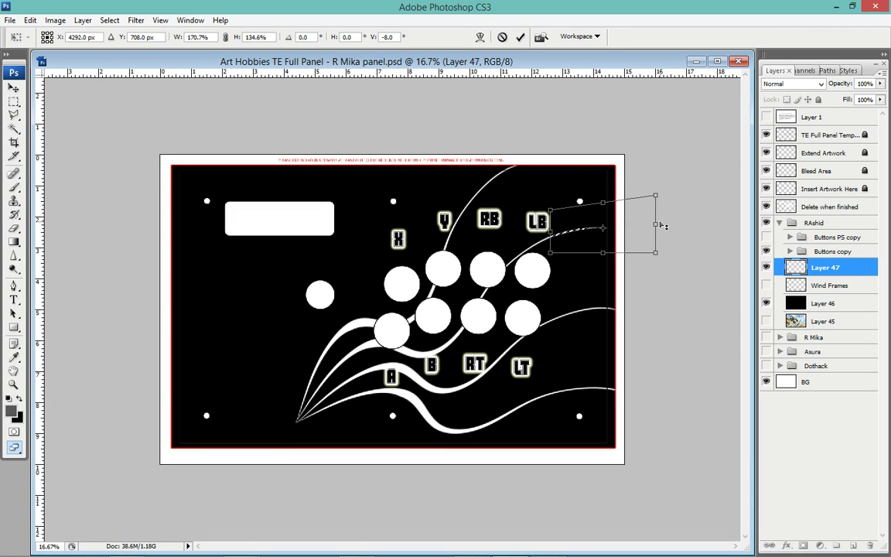
{"action": "left_click_drag", "start_coordinate": [656, 225], "coordinate": [683, 218]}
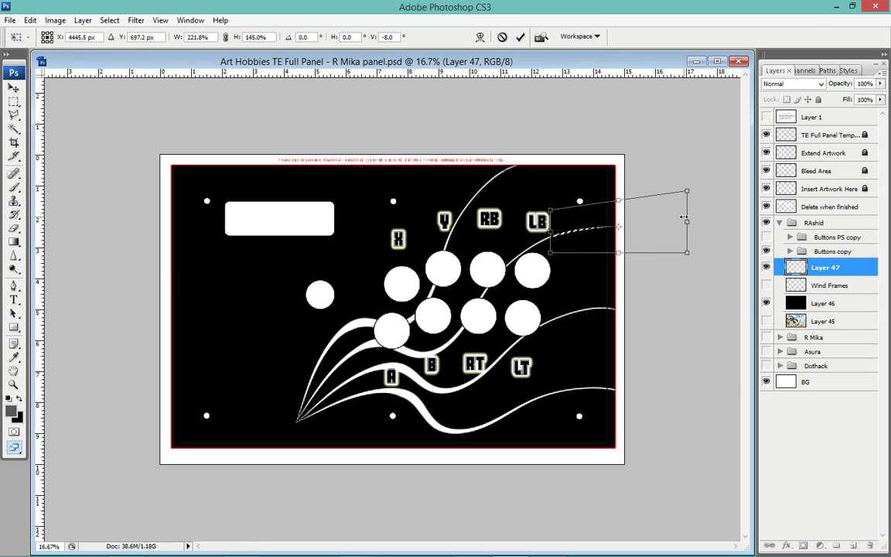
{"action": "key", "text": "Return"}
Reshape the stroke end again, pulling its tip up so it reaches the panel's right edge
{"action": "key", "text": "ctrl+plus"}
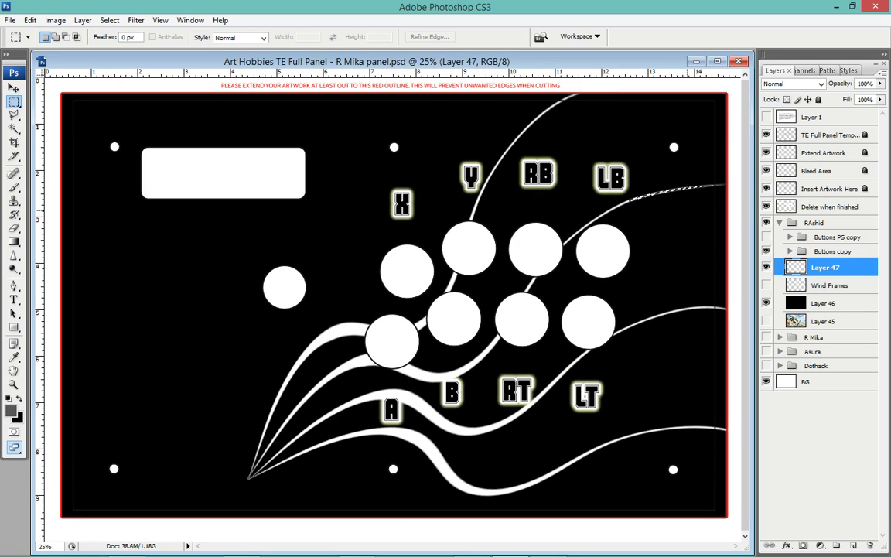
{"action": "key", "text": "ctrl+minus"}
{"action": "key", "text": "ctrl+t"}
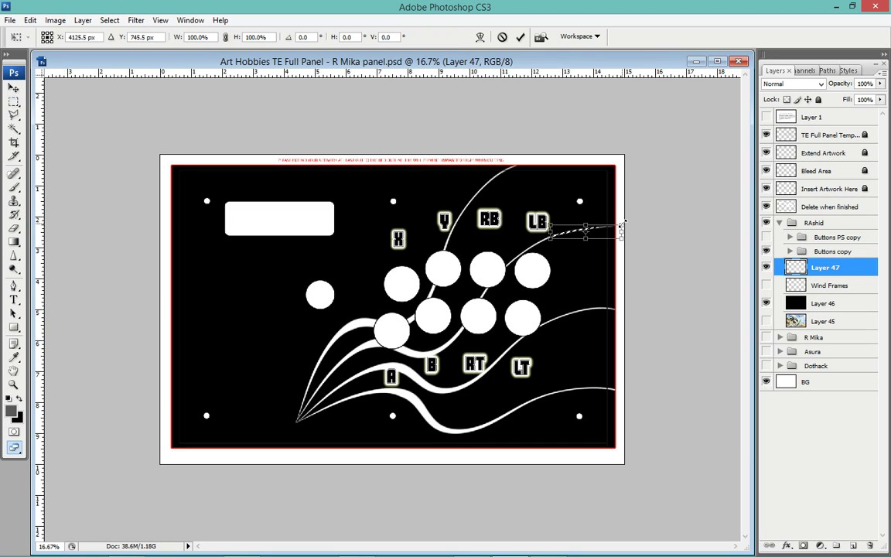
{"action": "mouse_move", "coordinate": [622, 226]}
{"action": "left_mouse_down"}
{"action": "mouse_move", "coordinate": [626, 208]}
{"action": "mouse_move", "coordinate": [634, 213]}
{"action": "left_mouse_up"}
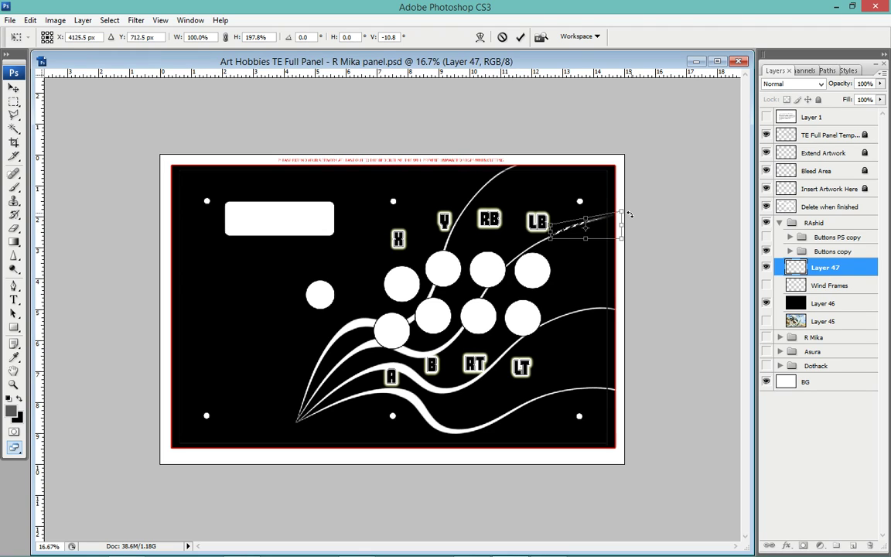
{"action": "key", "text": "ctrl+plus"}
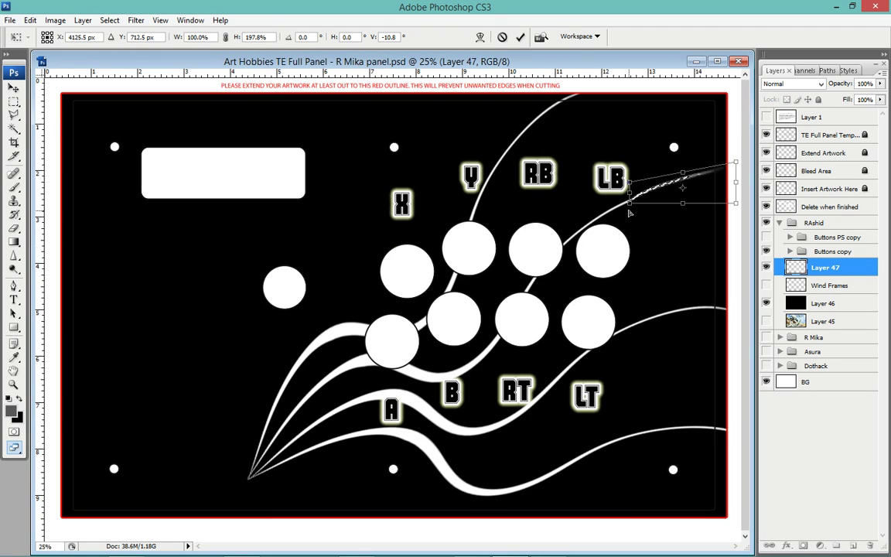
{"action": "left_click_drag", "start_coordinate": [737, 162], "coordinate": [735, 167]}
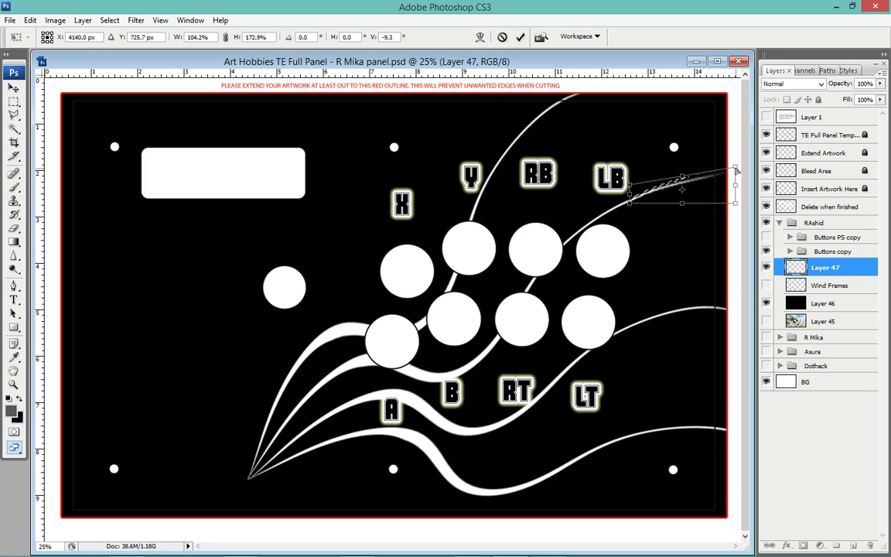
{"action": "key", "text": "Return"}
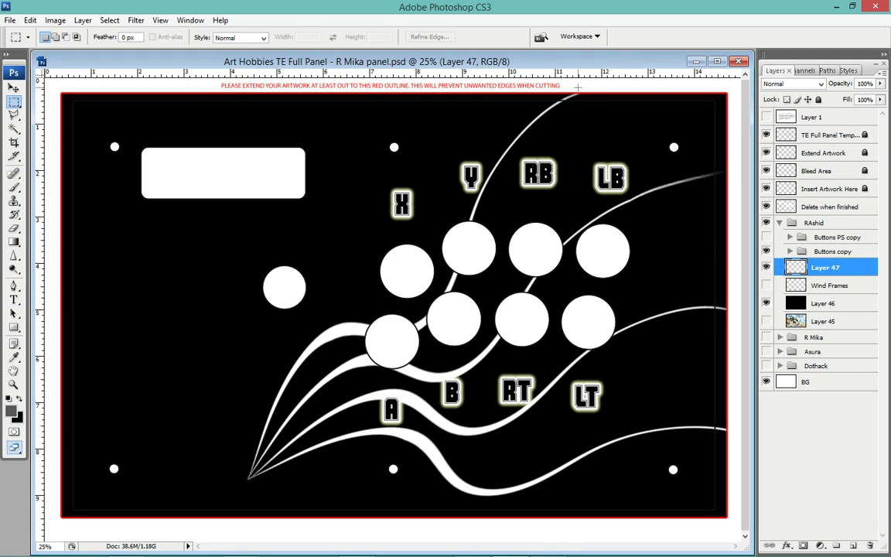
Lasso-select along the panel's right and top edges, reset colours to black and white, then deselect
{"action": "key", "text": "l"}
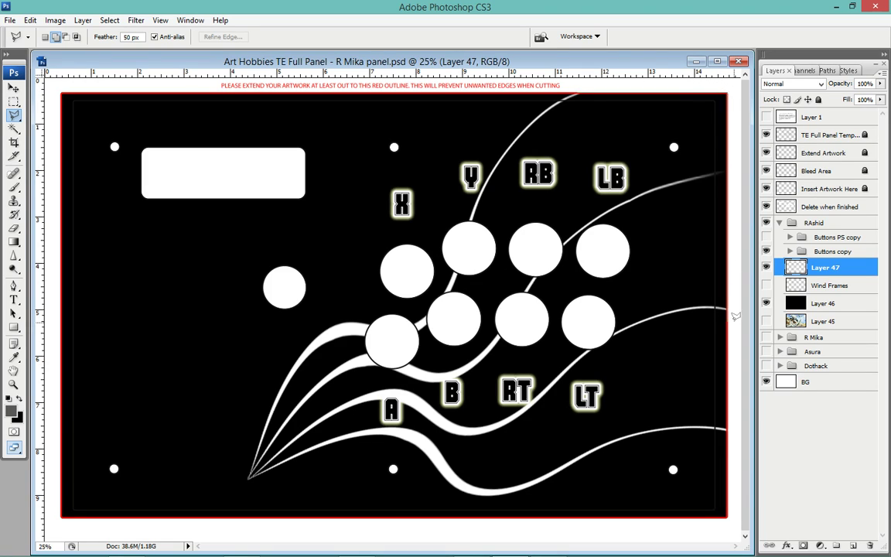
{"action": "left_click", "coordinate": [730, 437]}
{"action": "type", "text": "0"}
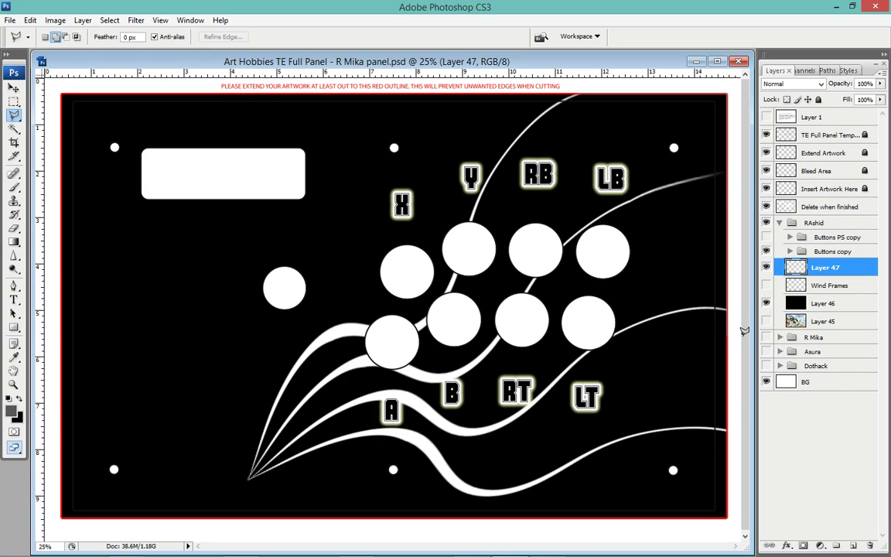
{"action": "left_click", "coordinate": [730, 432]}
{"action": "left_click", "coordinate": [736, 85]}
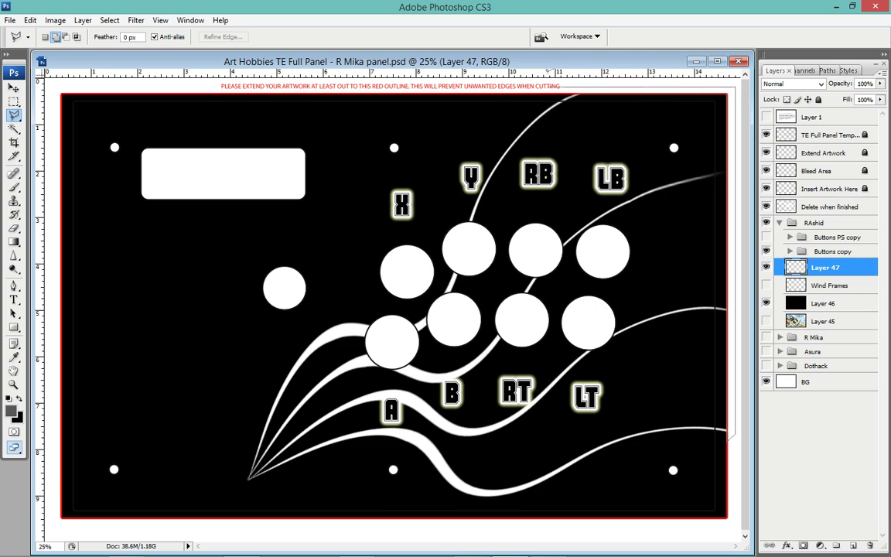
{"action": "double_click", "coordinate": [573, 75]}
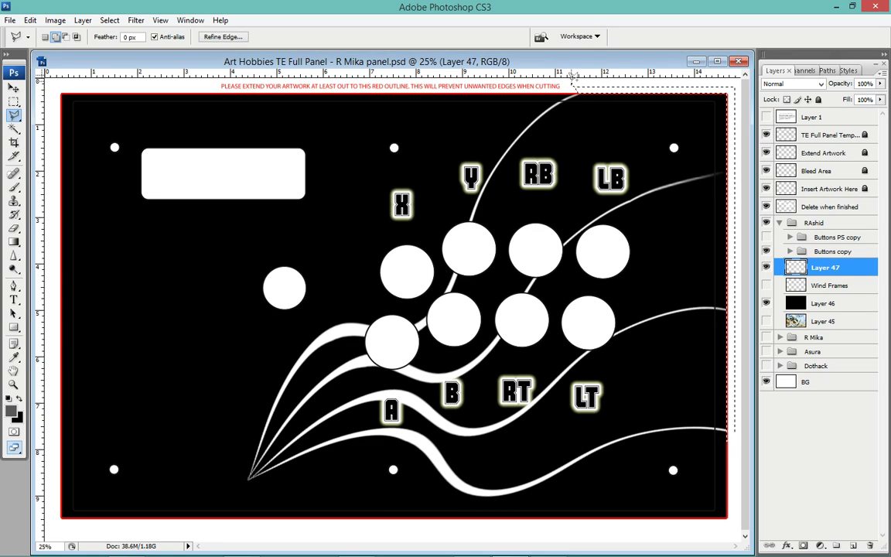
{"action": "key", "text": "d"}
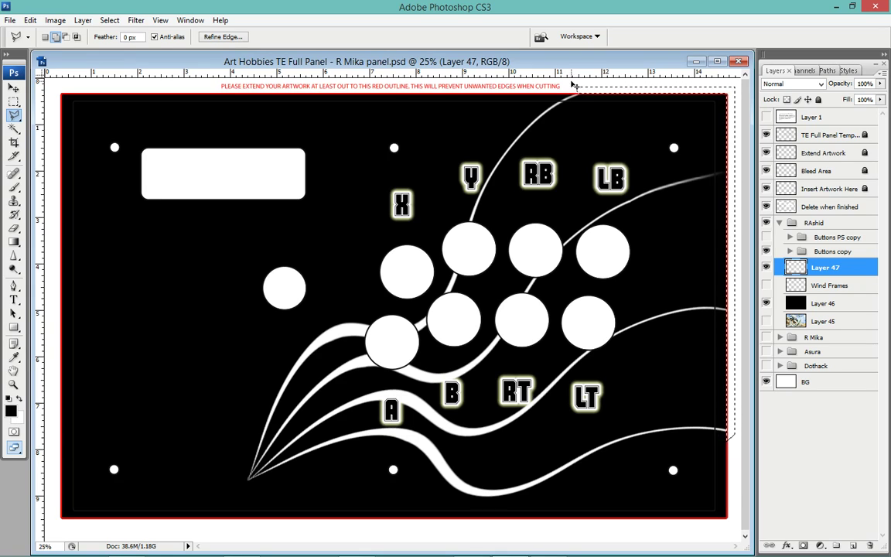
{"action": "key", "text": "ctrl+d"}
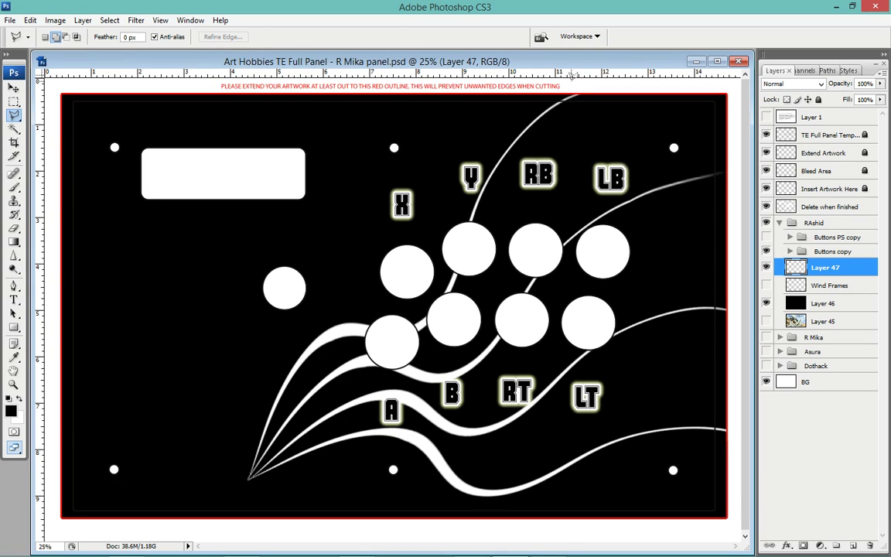
{"action": "key", "text": "v"}
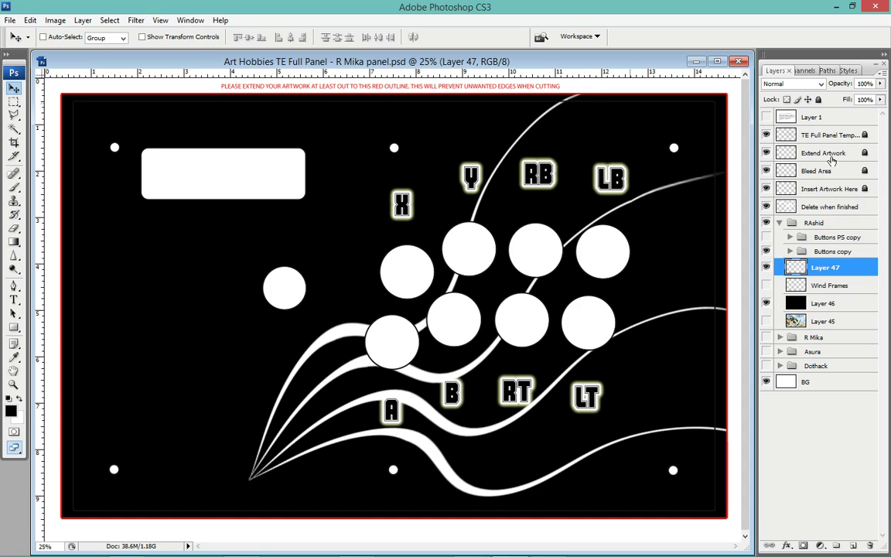
Test-select the lower wind band with the Magic Wand, deselect, and browse the Rashid folder
{"action": "key", "text": "w"}
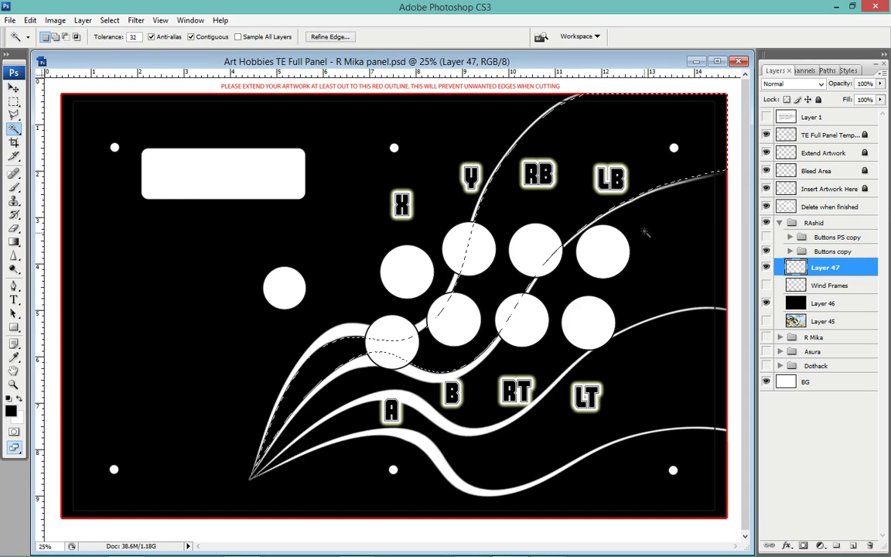
{"action": "left_click", "coordinate": [656, 399]}
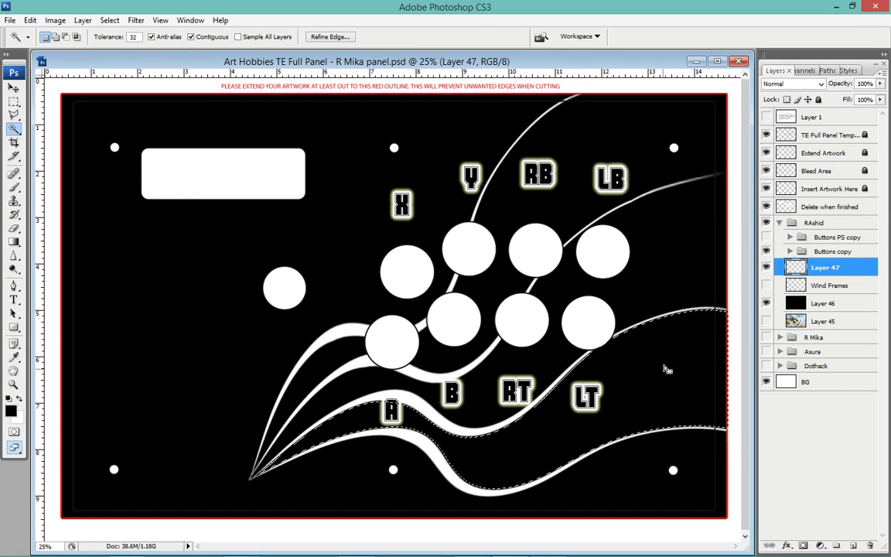
{"action": "key", "text": "ctrl+d"}
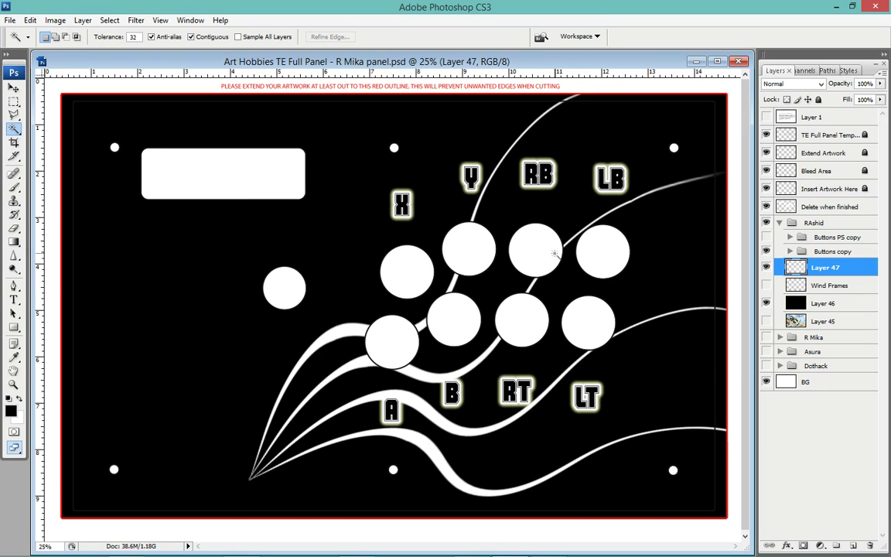
{"action": "key", "text": "ctrl+o"}
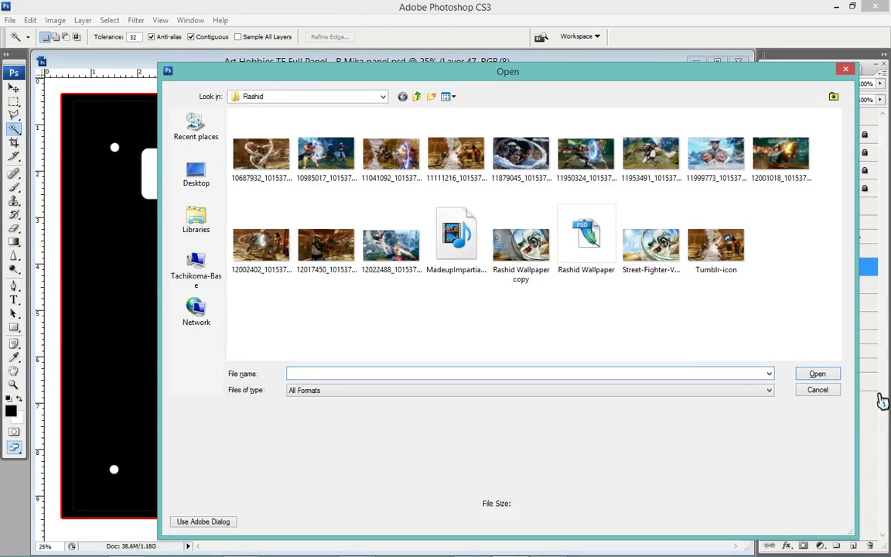
Paste the swirling-wind Rashid artwork above Wind Frames and move it to the lower-right corner
{"action": "double_click", "coordinate": [521, 153]}
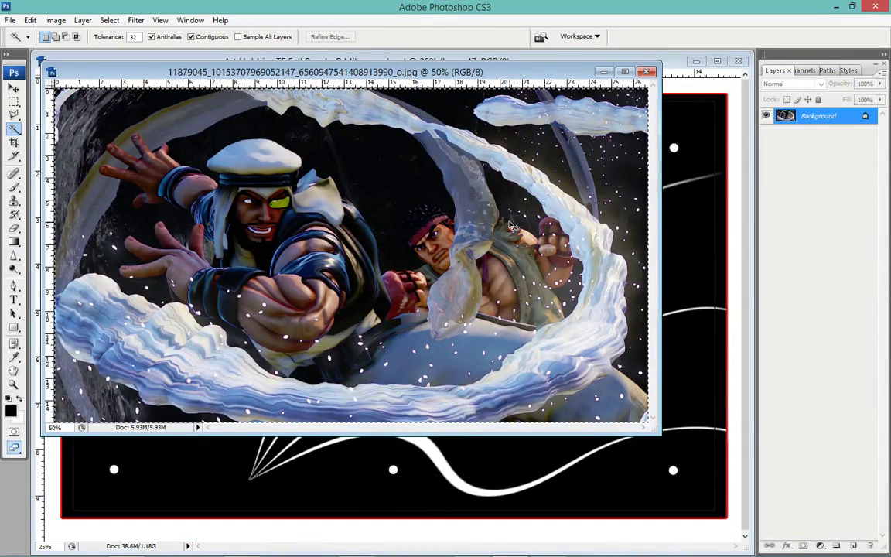
{"action": "left_click", "coordinate": [723, 284]}
{"action": "left_click", "coordinate": [838, 287]}
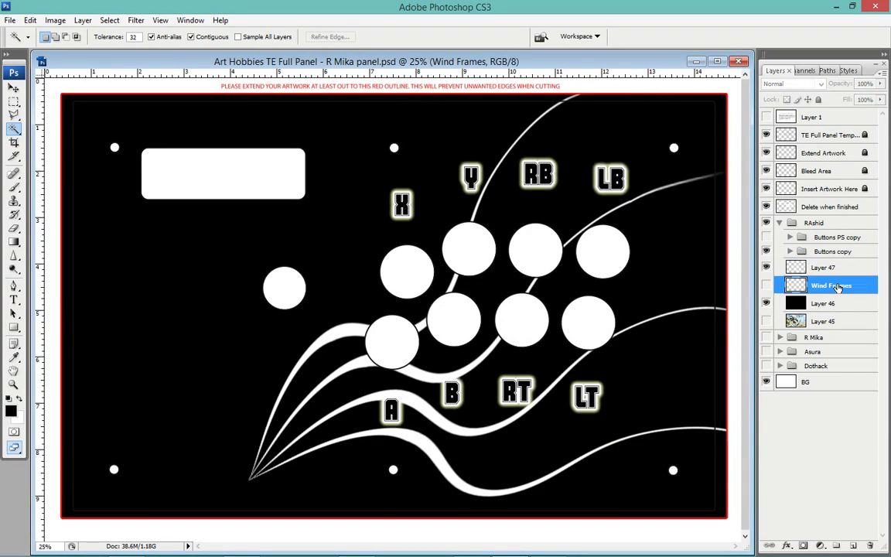
{"action": "key", "text": "ctrl+v"}
{"action": "key", "text": "v"}
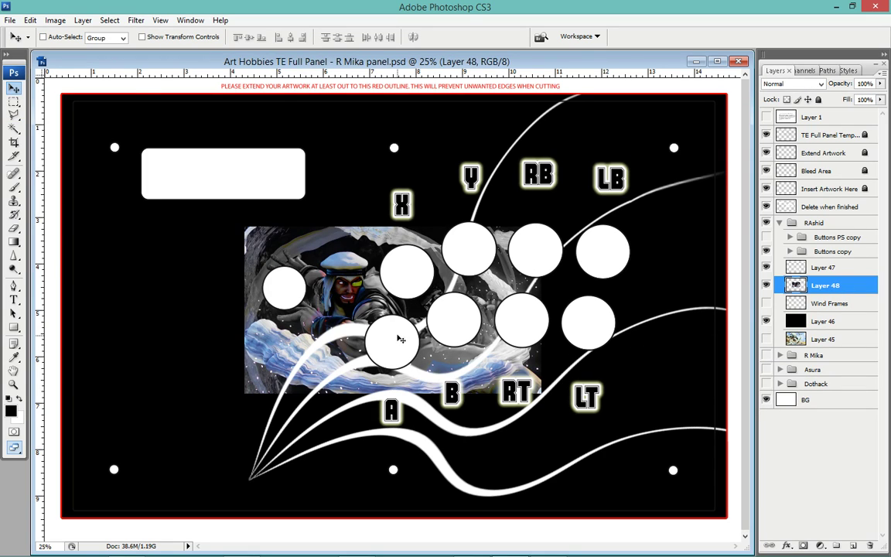
{"action": "mouse_move", "coordinate": [330, 296]}
{"action": "left_mouse_down"}
{"action": "mouse_move", "coordinate": [536, 286]}
{"action": "mouse_move", "coordinate": [545, 176]}
{"action": "mouse_move", "coordinate": [545, 194]}
{"action": "left_mouse_up"}
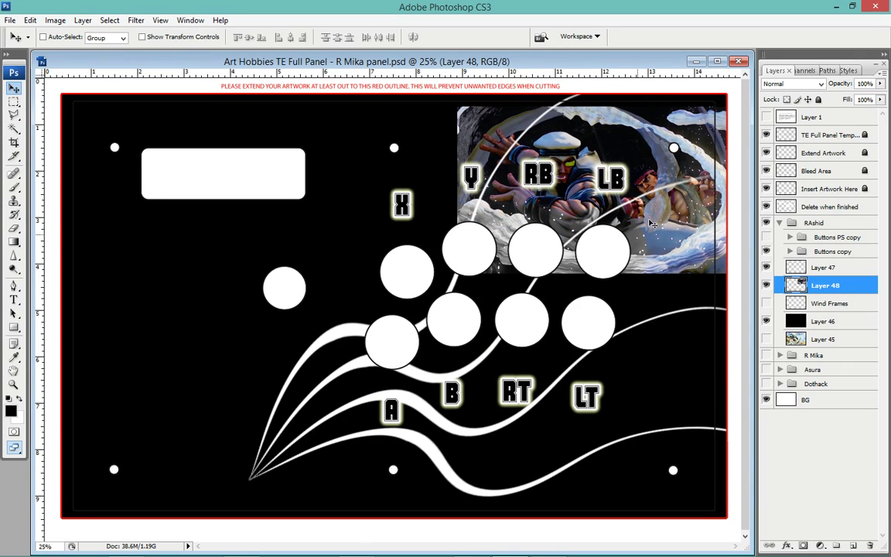
{"action": "left_click_drag", "start_coordinate": [652, 255], "coordinate": [649, 474]}
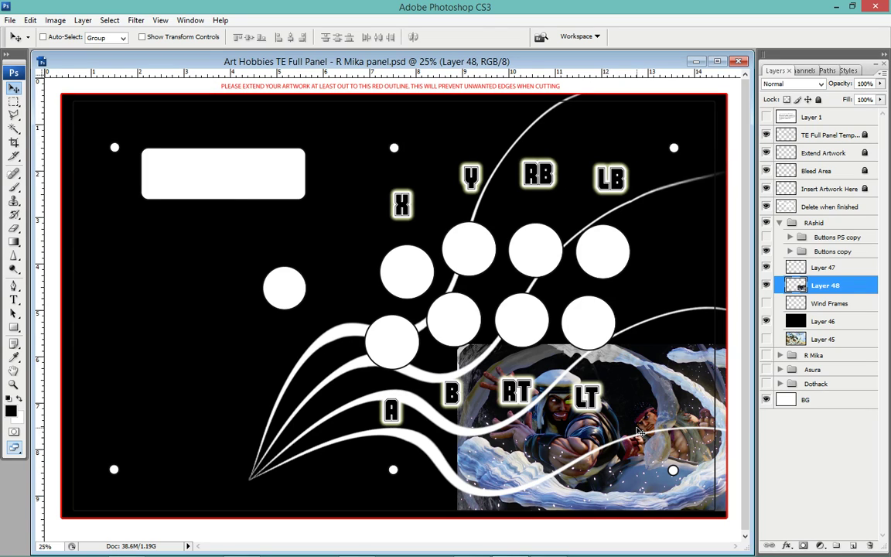
Rotate, skew and distort the artwork so it fills the lower-right wind bands
{"action": "key", "text": "ctrl+t"}
{"action": "mouse_move", "coordinate": [489, 318]}
{"action": "left_mouse_down"}
{"action": "mouse_move", "coordinate": [564, 427]}
{"action": "mouse_move", "coordinate": [529, 422]}
{"action": "left_mouse_up"}
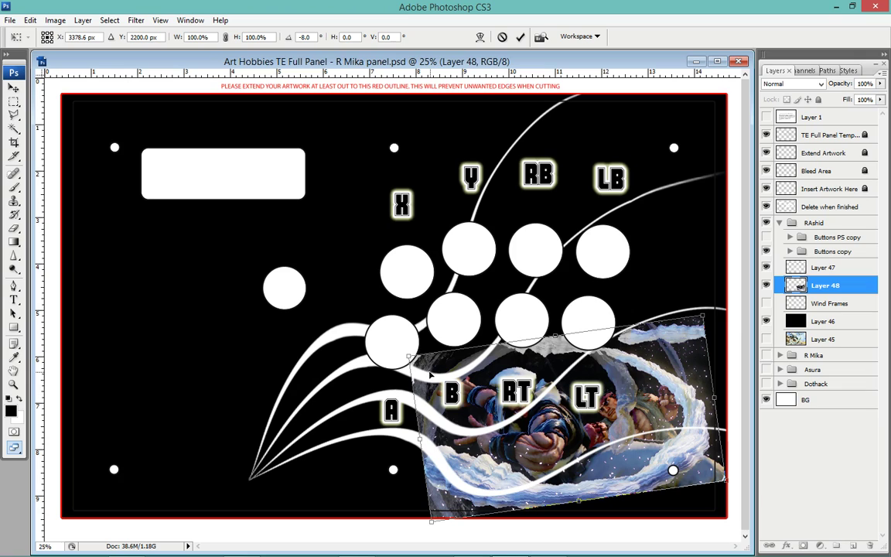
{"action": "mouse_move", "coordinate": [409, 358]}
{"action": "left_mouse_down"}
{"action": "mouse_move", "coordinate": [415, 398]}
{"action": "mouse_move", "coordinate": [427, 405]}
{"action": "left_mouse_up"}
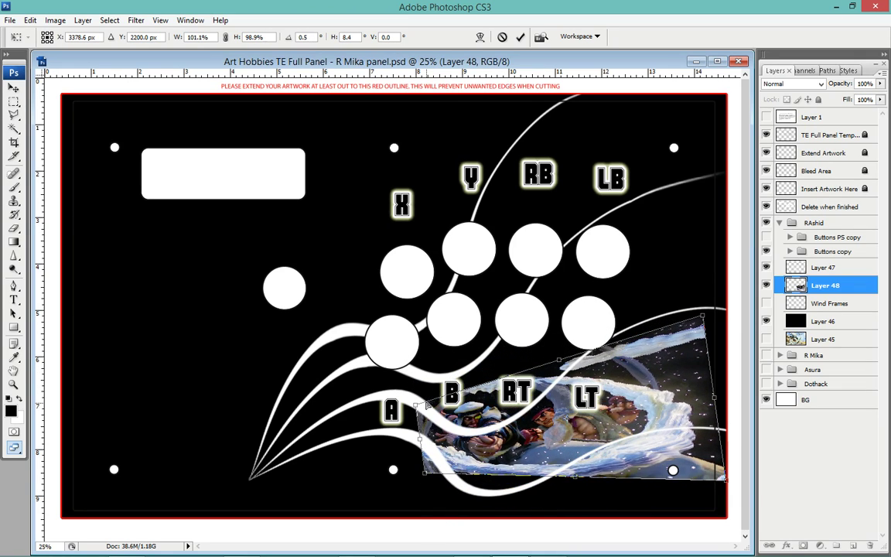
{"action": "left_click_drag", "start_coordinate": [642, 460], "coordinate": [660, 483]}
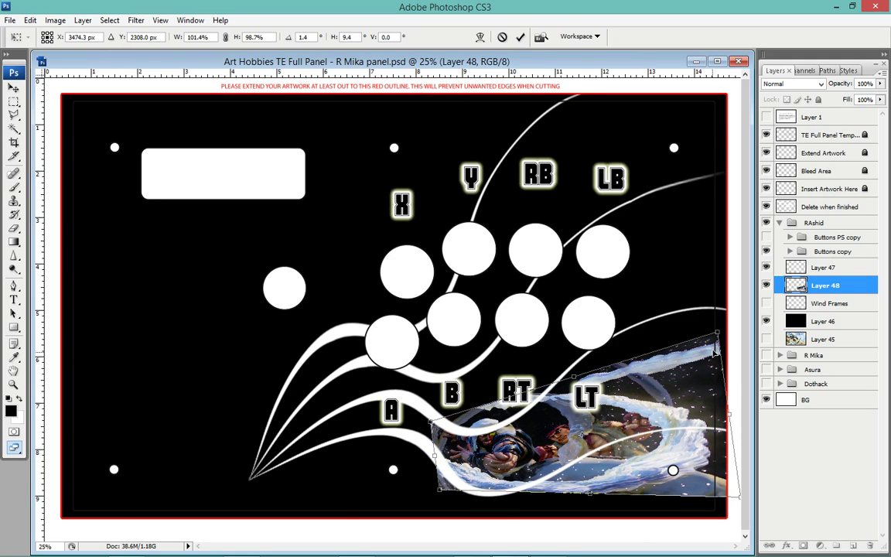
{"action": "left_click_drag", "start_coordinate": [718, 324], "coordinate": [712, 311]}
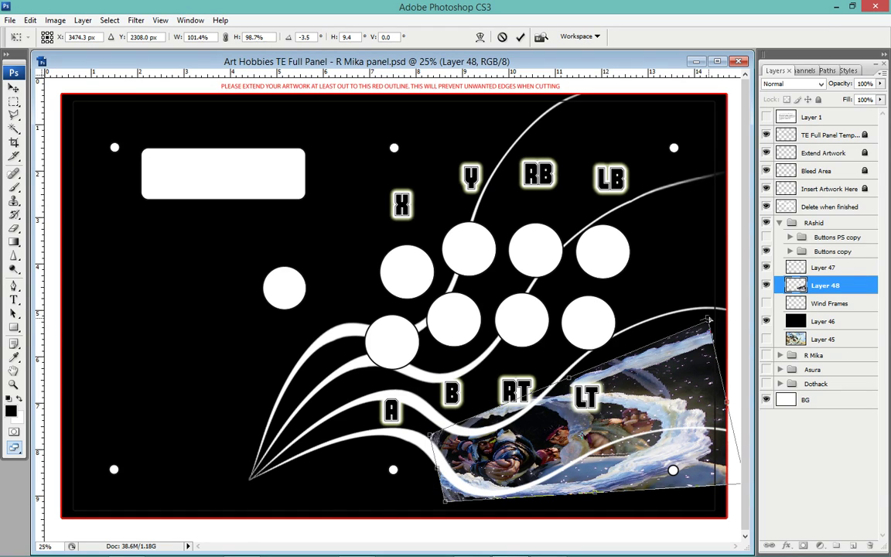
{"action": "left_click_drag", "start_coordinate": [708, 319], "coordinate": [728, 288]}
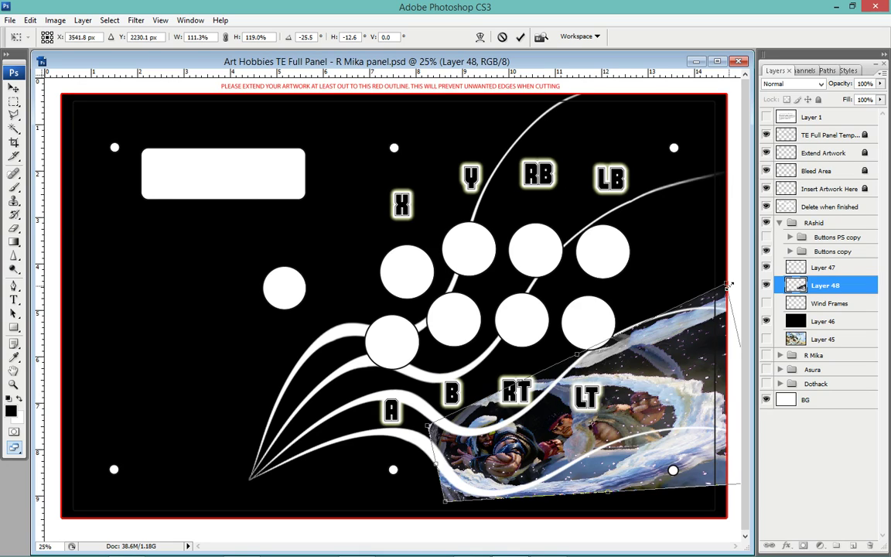
{"action": "left_click_drag", "start_coordinate": [728, 287], "coordinate": [728, 276]}
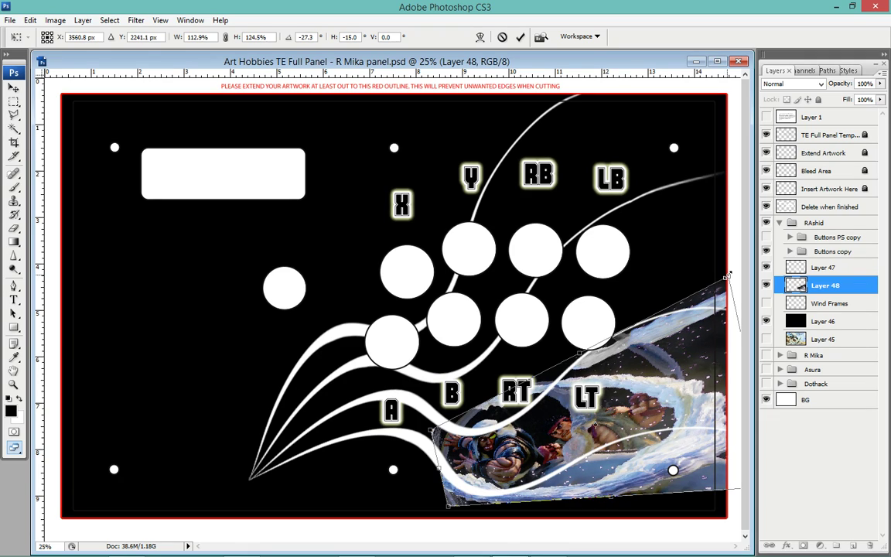
{"action": "key", "text": "Return"}
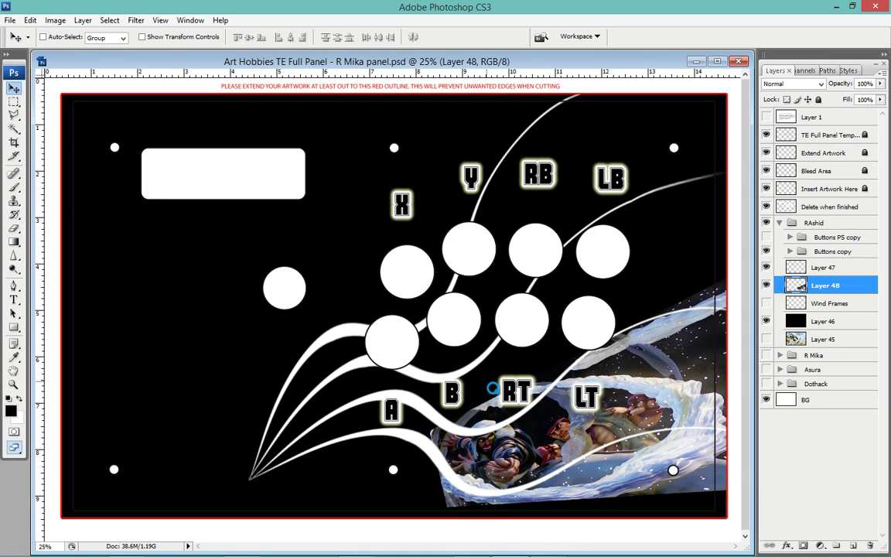
Lighten the black Layer 46 to dark grey with Hue/Saturation Lightness +31
{"action": "left_click", "coordinate": [858, 330]}
{"action": "key", "text": "ctrl+u"}
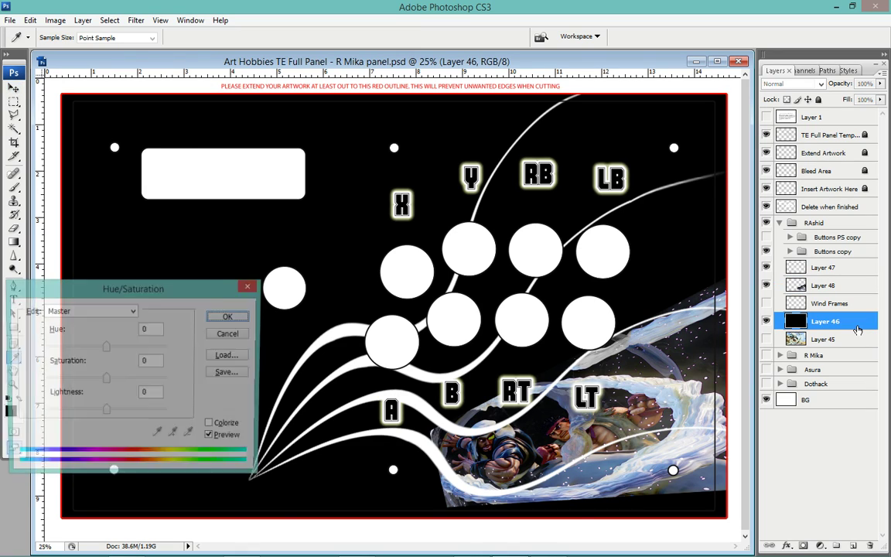
{"action": "left_click", "coordinate": [231, 335]}
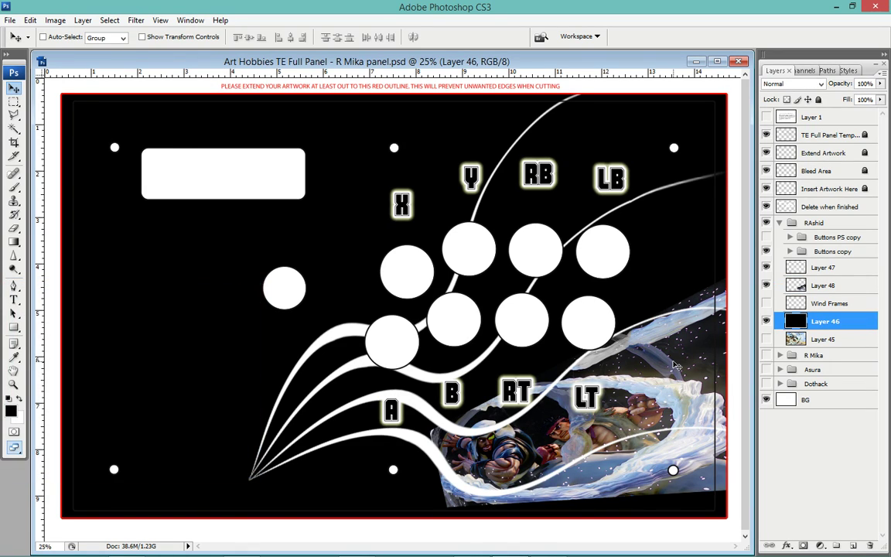
{"action": "key", "text": "i"}
{"action": "key", "text": "ctrl+u"}
{"action": "left_click", "coordinate": [125, 412]}
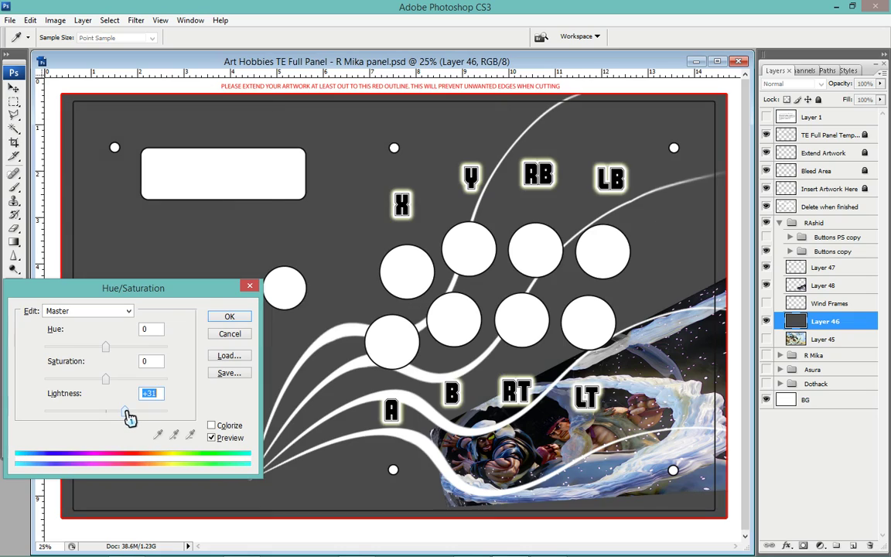
{"action": "key", "text": "Return"}
{"action": "key", "text": "v"}
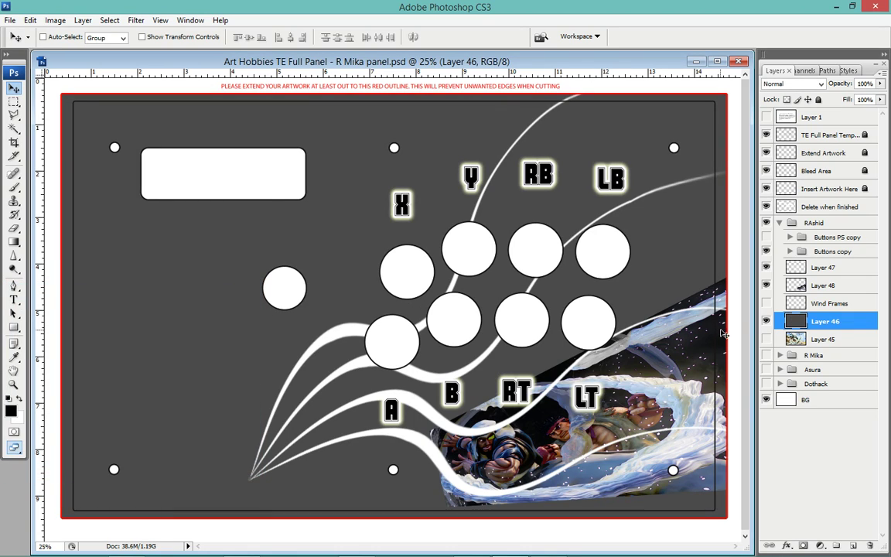
{"action": "left_click", "coordinate": [825, 285]}
Set up the Eraser with the large 2492 brush shape at a reduced size
{"action": "key", "text": "e"}
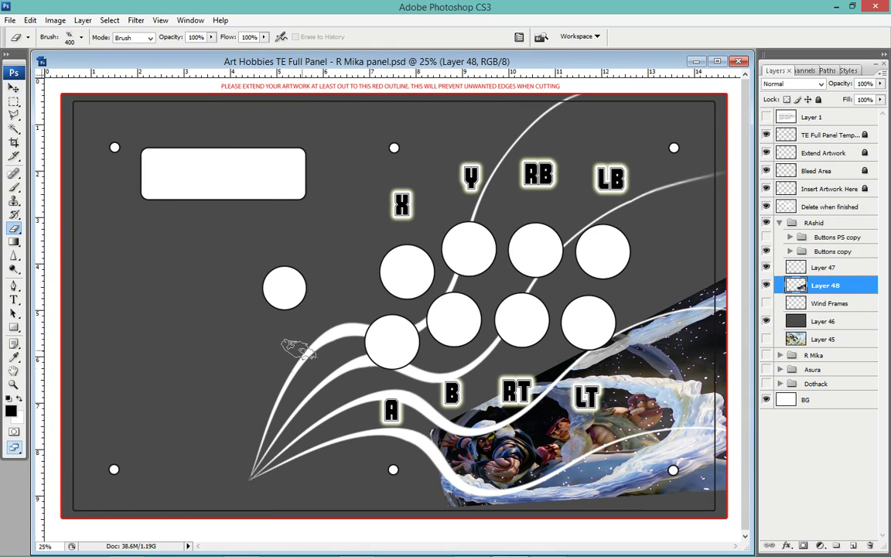
{"action": "right_click", "coordinate": [165, 280]}
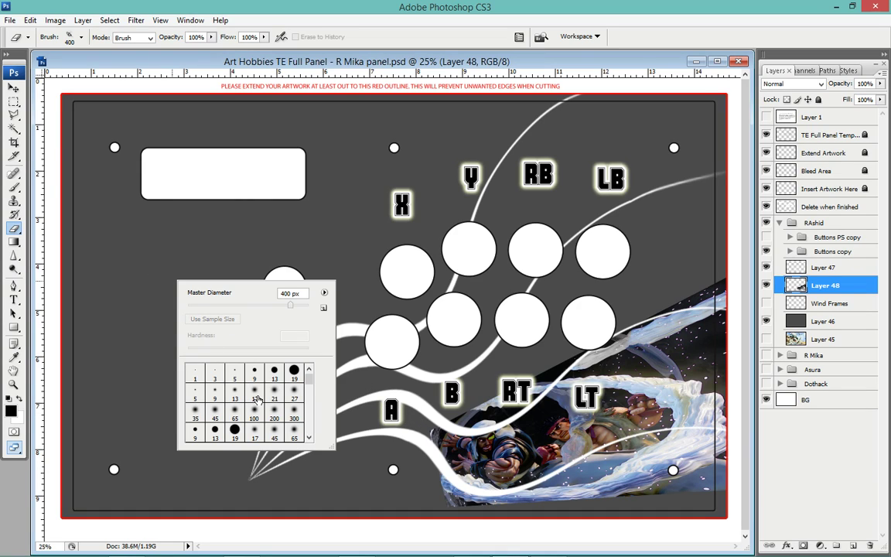
{"action": "left_click", "coordinate": [308, 391]}
{"action": "scroll", "coordinate": [313, 400], "scroll_direction": "down", "scroll_amount": 8}
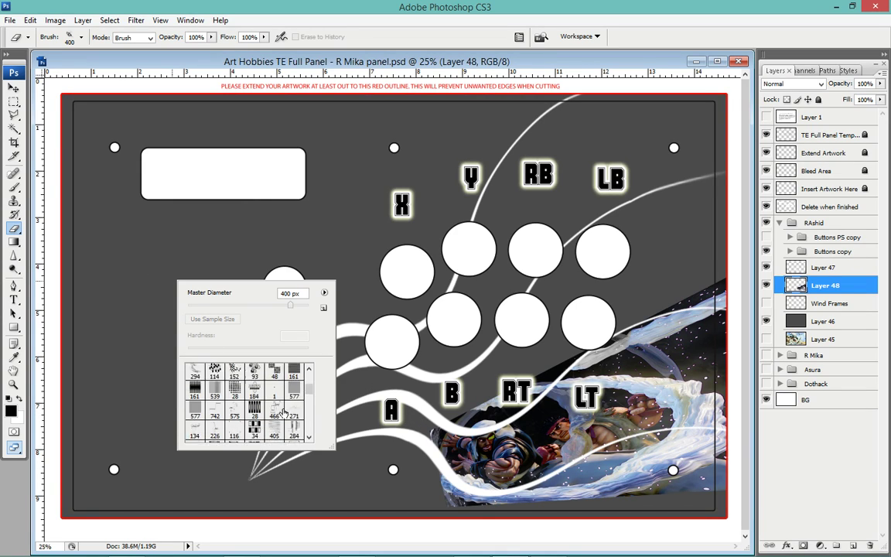
{"action": "scroll", "coordinate": [281, 410], "scroll_direction": "down", "scroll_amount": 2}
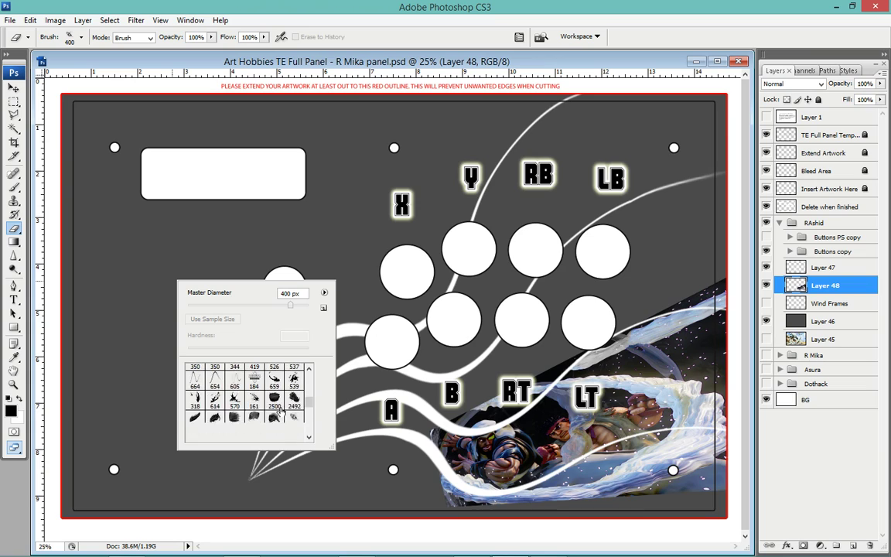
{"action": "scroll", "coordinate": [281, 409], "scroll_direction": "down", "scroll_amount": 2}
{"action": "scroll", "coordinate": [280, 407], "scroll_direction": "down", "scroll_amount": 2}
{"action": "scroll", "coordinate": [239, 378], "scroll_direction": "up", "scroll_amount": 1}
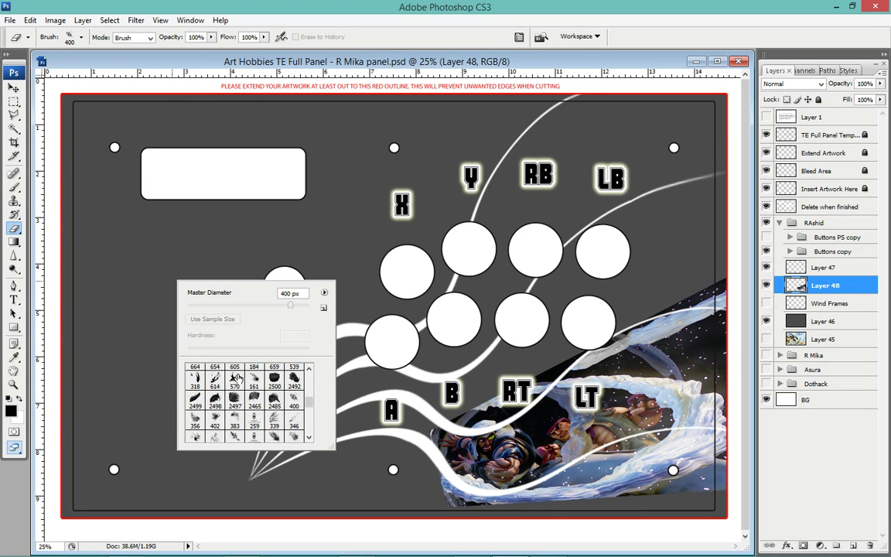
{"action": "left_click", "coordinate": [293, 379]}
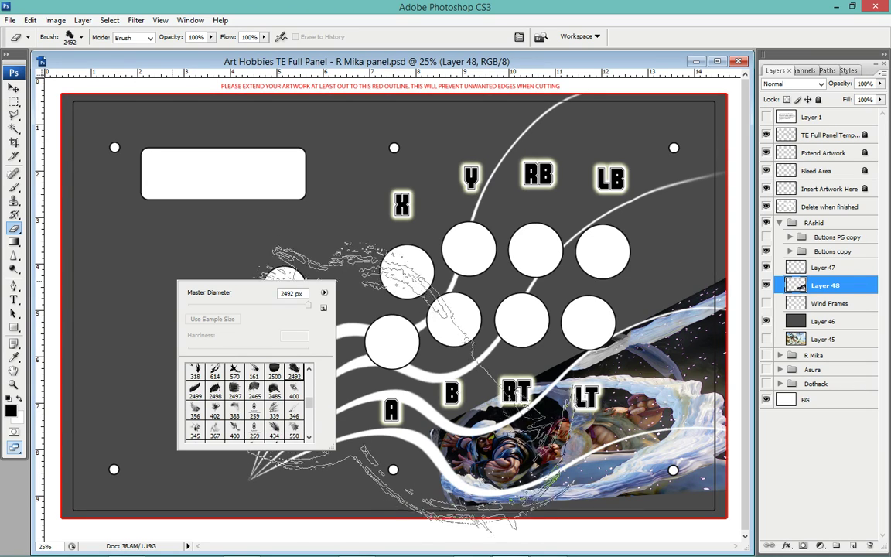
{"action": "key", "text": "Return"}
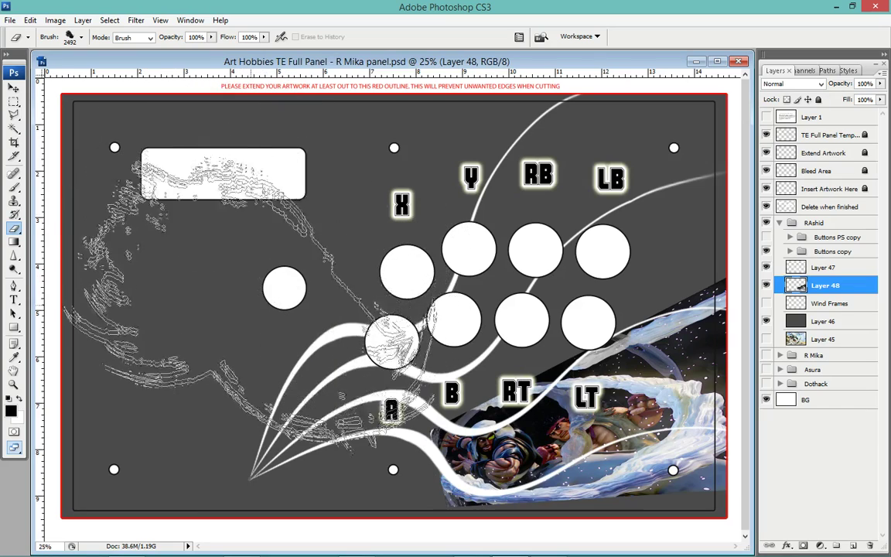
{"action": "key", "text": "bracketleft"}
{"action": "key", "text": "bracketleft"}
{"action": "key", "text": "bracketleft"}
{"action": "key", "text": "bracketleft"}
{"action": "key", "text": "bracketleft"}
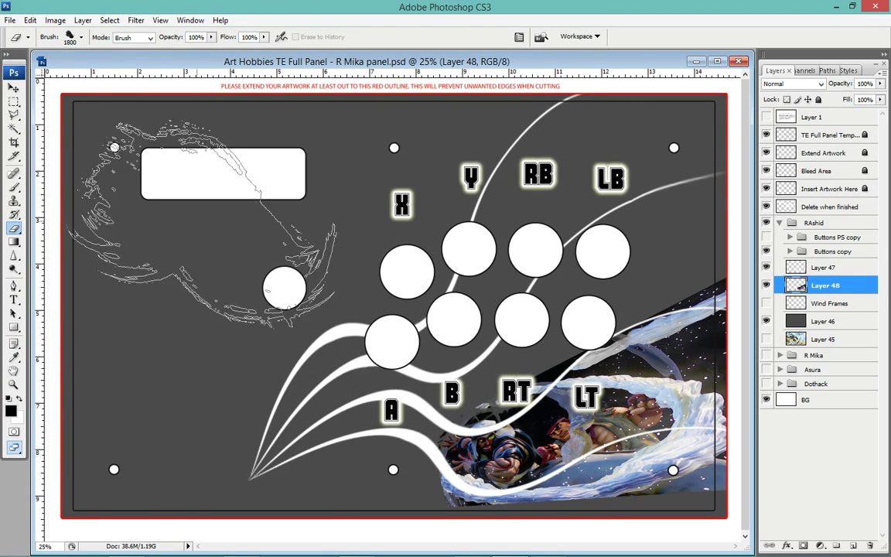
Magic-wand the wind band areas on Layer 47, then clear the selection
{"action": "key", "text": "w"}
{"action": "left_click", "coordinate": [824, 267]}
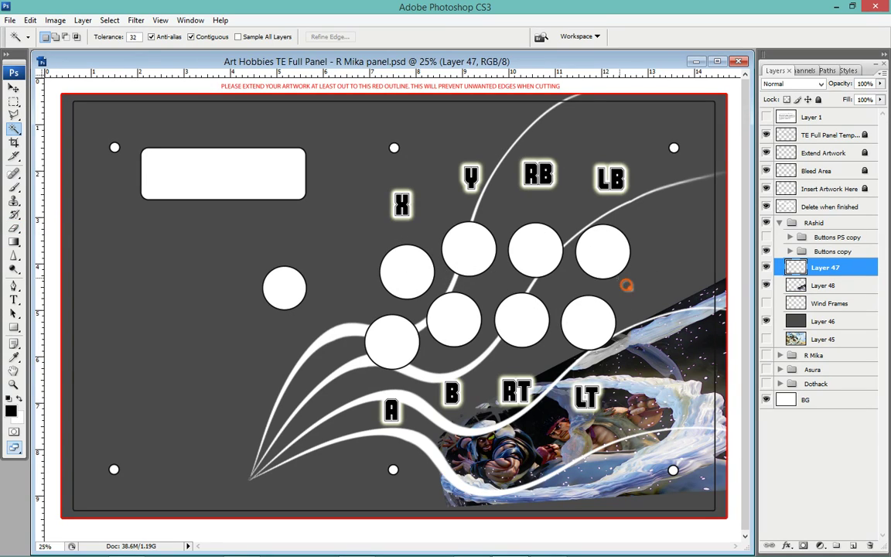
{"action": "left_click", "coordinate": [627, 285]}
{"action": "left_click", "coordinate": [787, 285]}
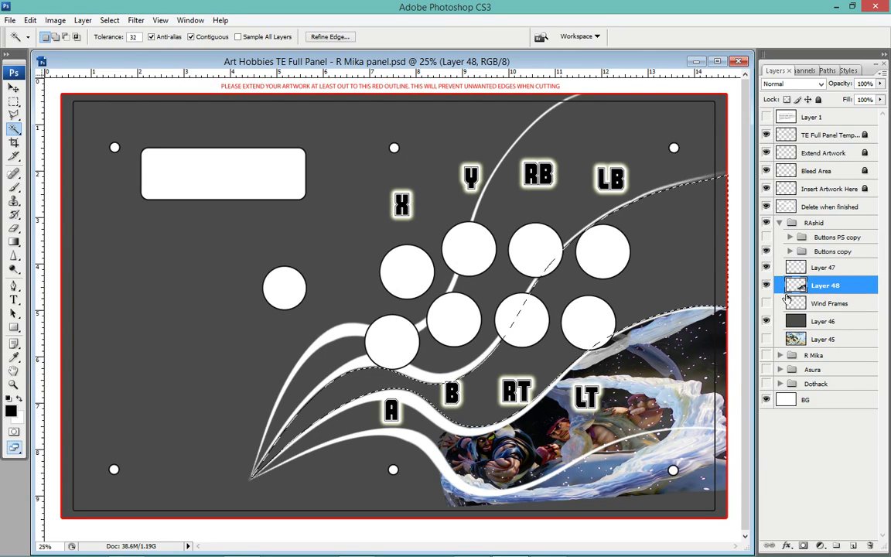
{"action": "key", "text": "ctrl+d"}
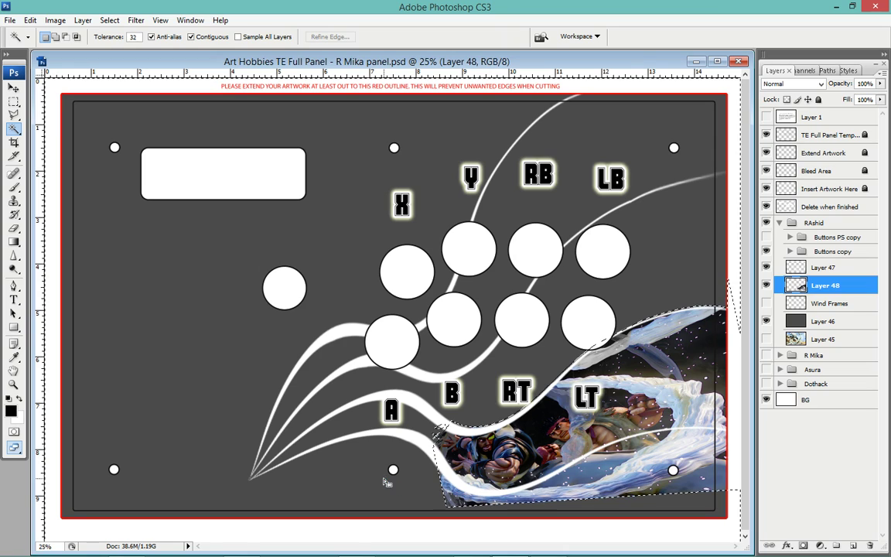
{"action": "left_click", "coordinate": [384, 477]}
{"action": "key", "text": "ctrl+d"}
Select the wind curves' shape and delete Layer 48's artwork below the lower curve
{"action": "key", "text": "alt+bracketright"}
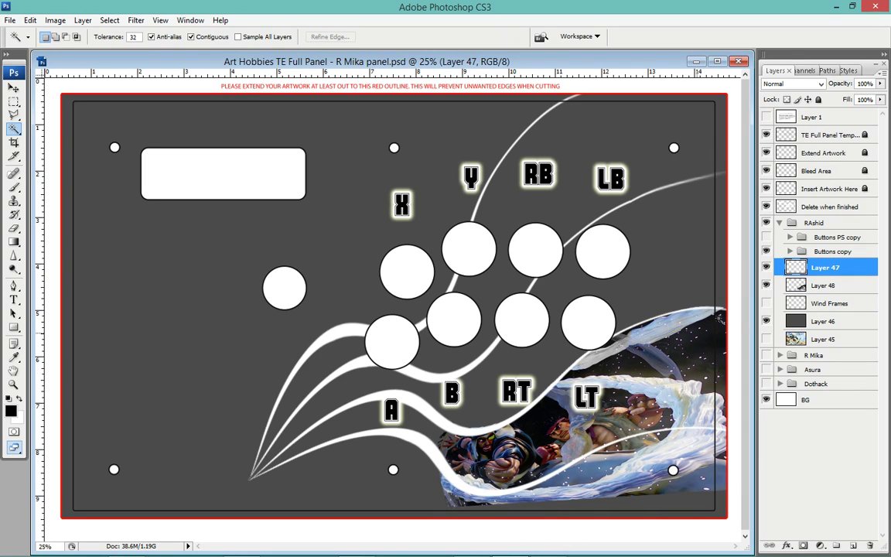
{"action": "left_click", "coordinate": [365, 434]}
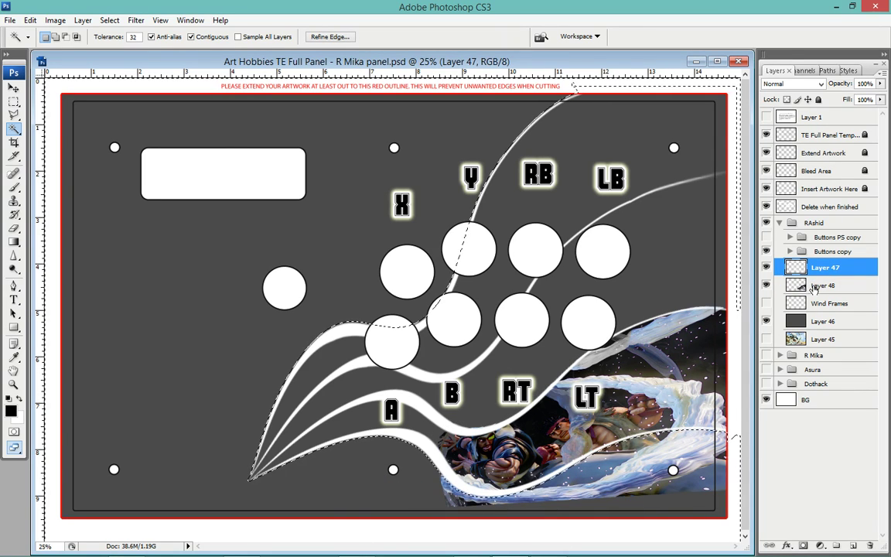
{"action": "left_click", "coordinate": [804, 286]}
{"action": "key", "text": "Delete"}
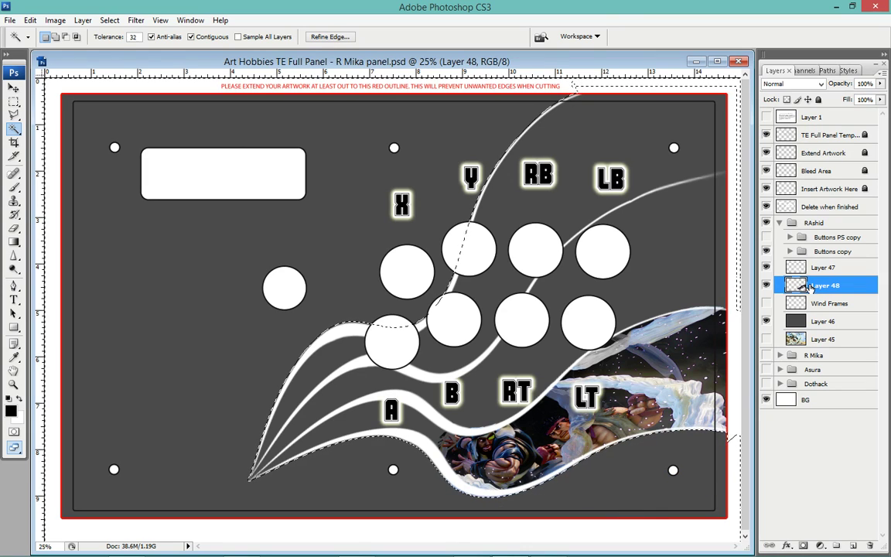
{"action": "key", "text": "ctrl+d"}
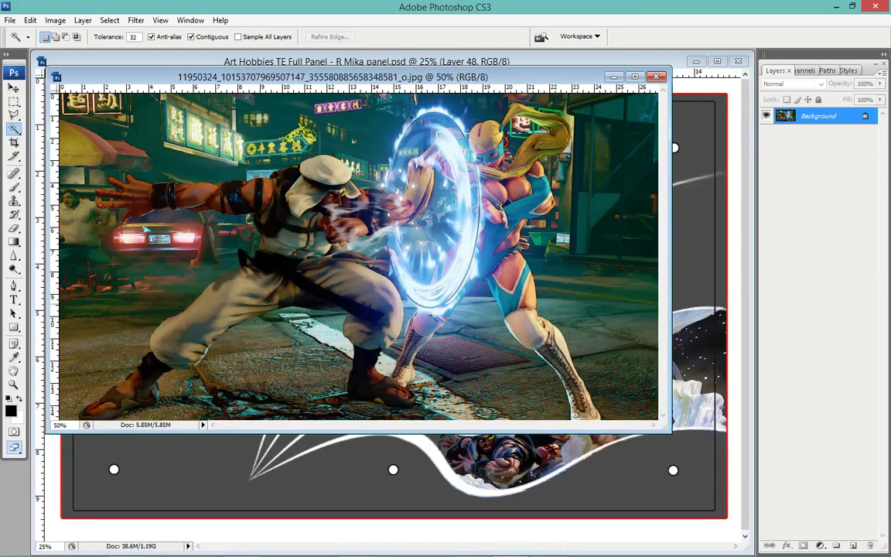
Paste the fight image into the panel as Layer 49, below Layer 48, behind LB and RB
{"action": "key", "text": "ctrl+w"}
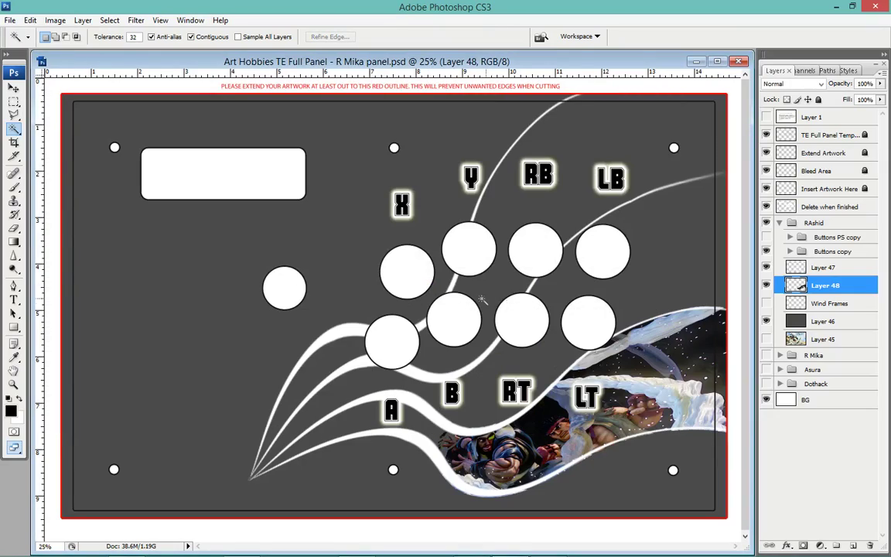
{"action": "key", "text": "ctrl+v"}
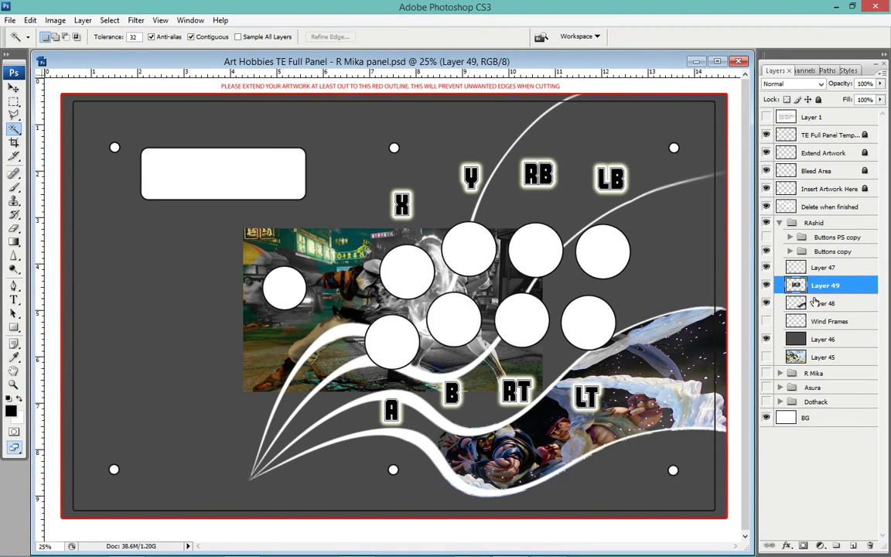
{"action": "left_click_drag", "start_coordinate": [822, 288], "coordinate": [822, 311]}
{"action": "key", "text": "v"}
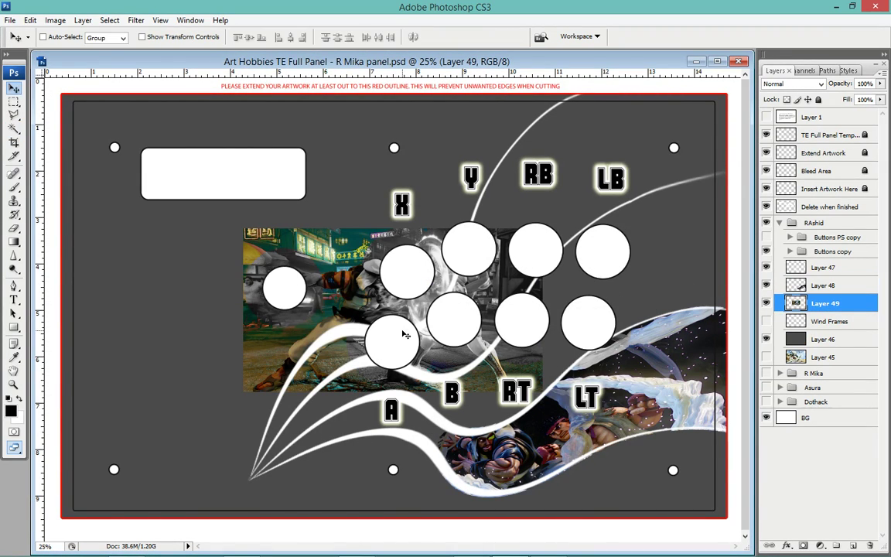
{"action": "left_click_drag", "start_coordinate": [337, 341], "coordinate": [564, 301]}
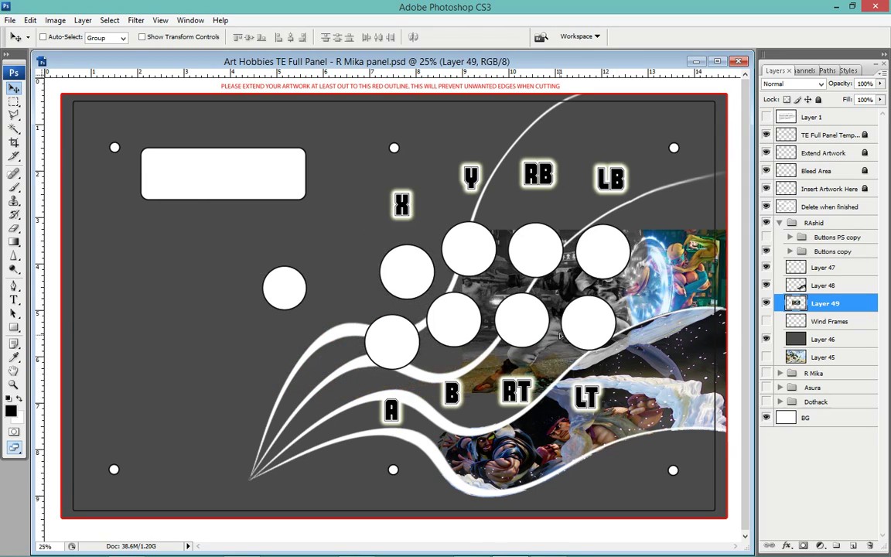
Check against the Wind Frames and grey background layers, then move the fight image behind A and B
{"action": "left_click", "coordinate": [764, 340]}
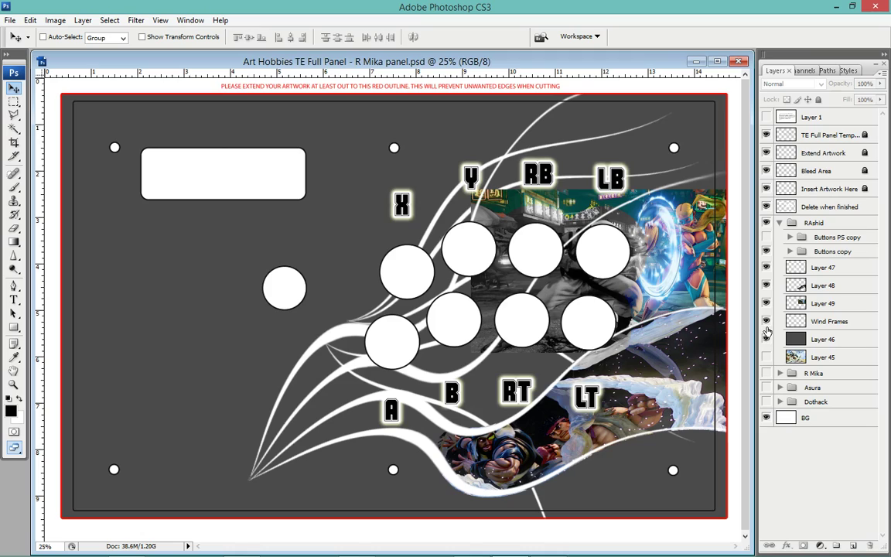
{"action": "left_click_drag", "start_coordinate": [767, 321], "coordinate": [764, 340]}
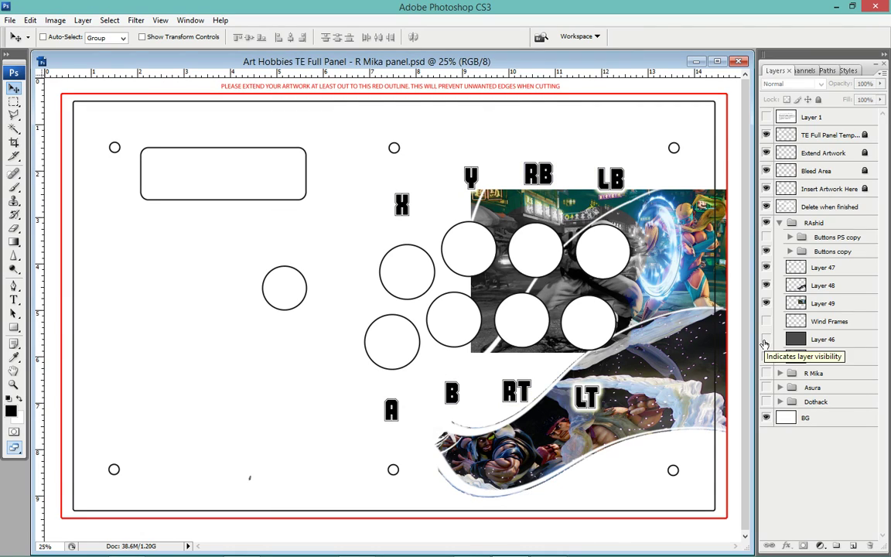
{"action": "left_click", "coordinate": [766, 339]}
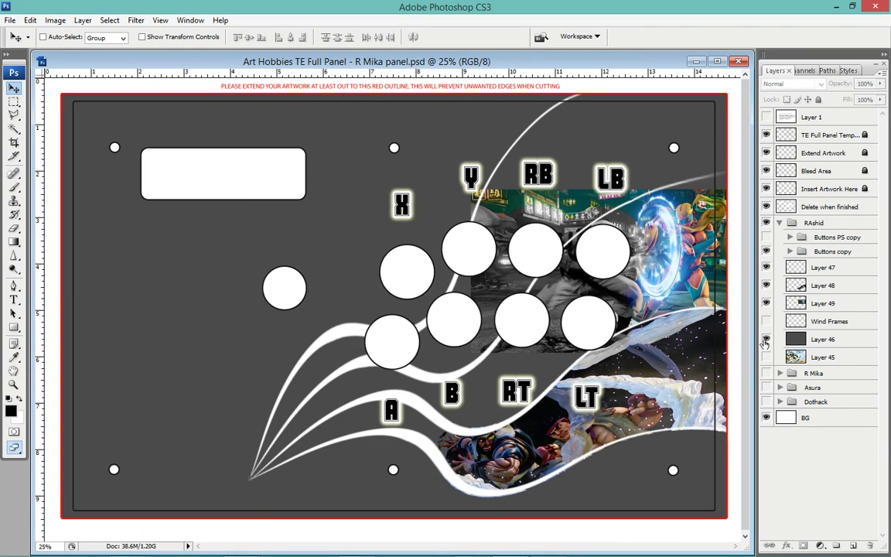
{"action": "left_click", "coordinate": [766, 339]}
{"action": "left_click", "coordinate": [765, 339]}
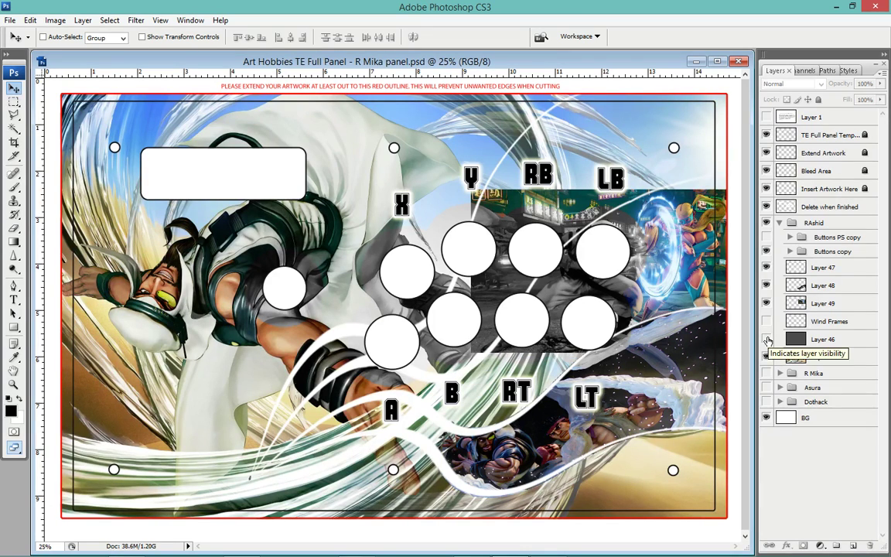
{"action": "left_click", "coordinate": [767, 340]}
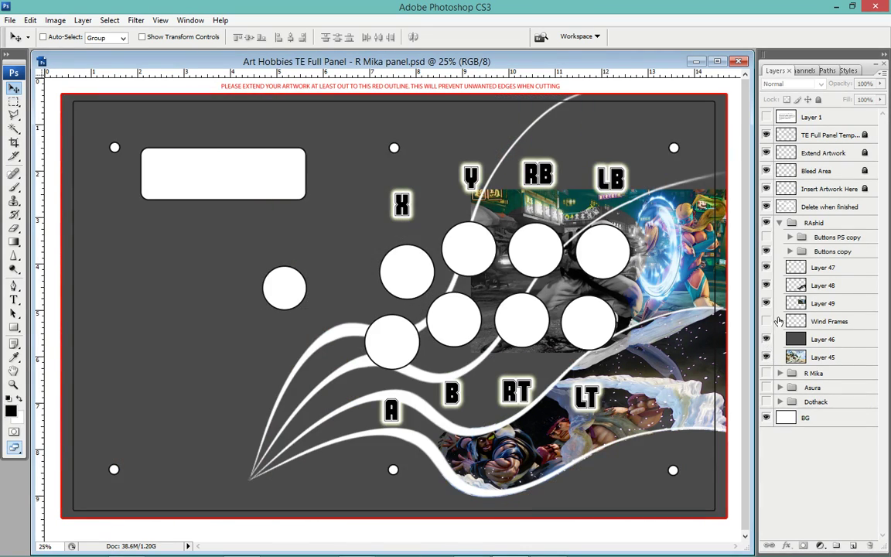
{"action": "left_click", "coordinate": [805, 305]}
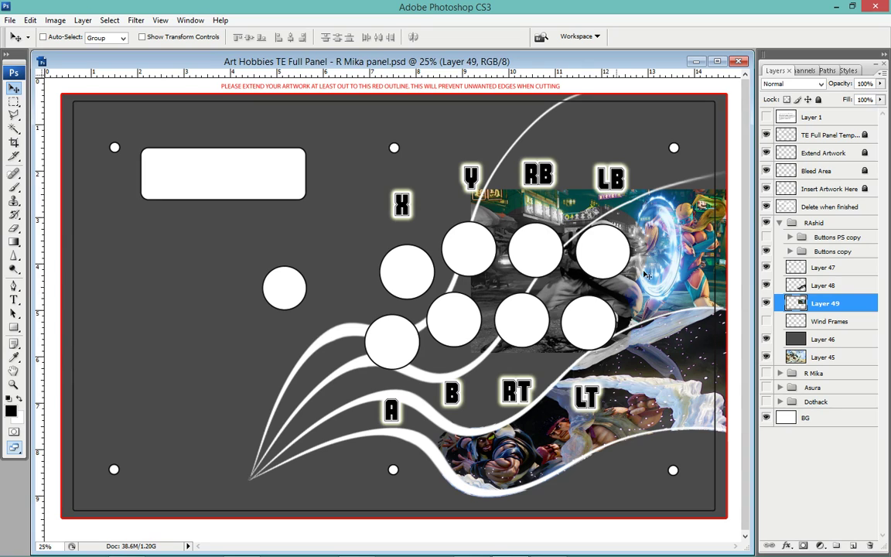
{"action": "mouse_move", "coordinate": [645, 274]}
{"action": "left_mouse_down"}
{"action": "mouse_move", "coordinate": [558, 382]}
{"action": "mouse_move", "coordinate": [434, 400]}
{"action": "left_mouse_up"}
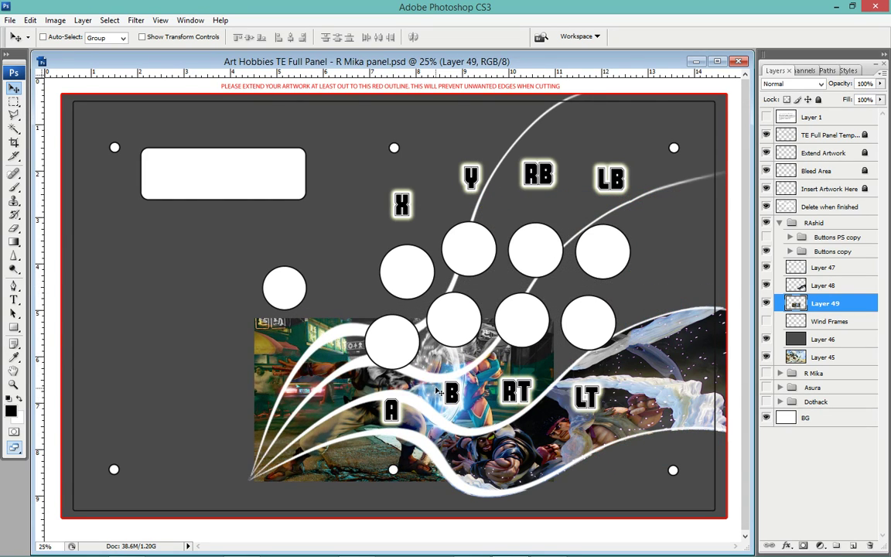
Scale the fight image to 74% and skew its corners along the lower-left wind band
{"action": "key", "text": "ctrl+t"}
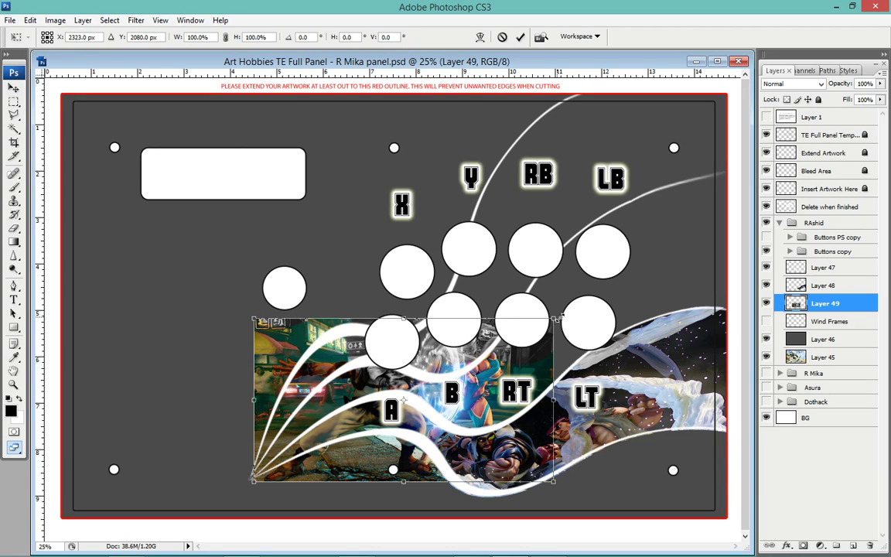
{"action": "left_click_drag", "start_coordinate": [553, 318], "coordinate": [510, 338]}
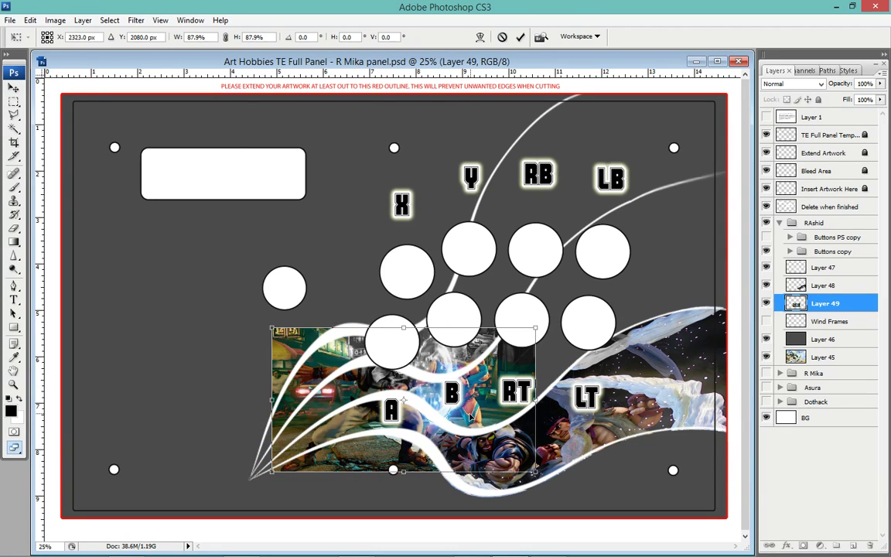
{"action": "mouse_move", "coordinate": [441, 434]}
{"action": "left_mouse_down"}
{"action": "mouse_move", "coordinate": [456, 426]}
{"action": "mouse_move", "coordinate": [434, 435]}
{"action": "left_mouse_up"}
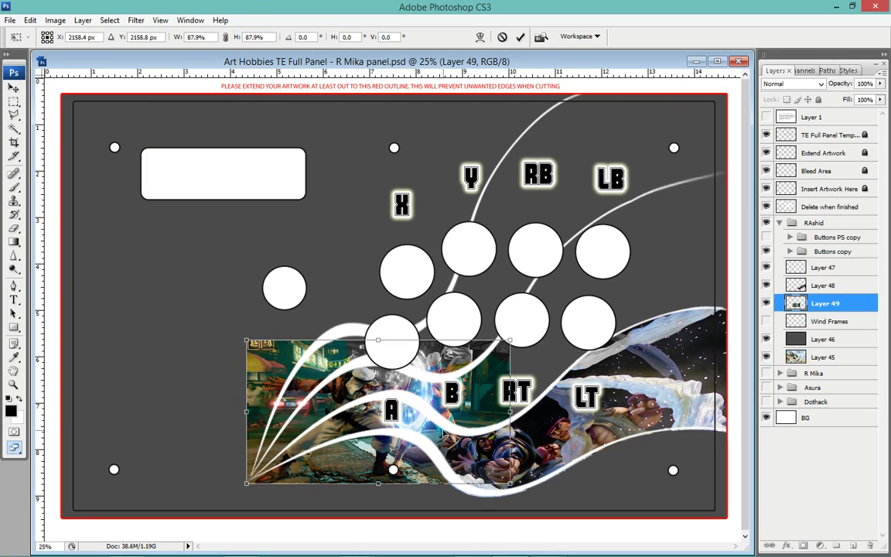
{"action": "left_click_drag", "start_coordinate": [511, 340], "coordinate": [468, 363]}
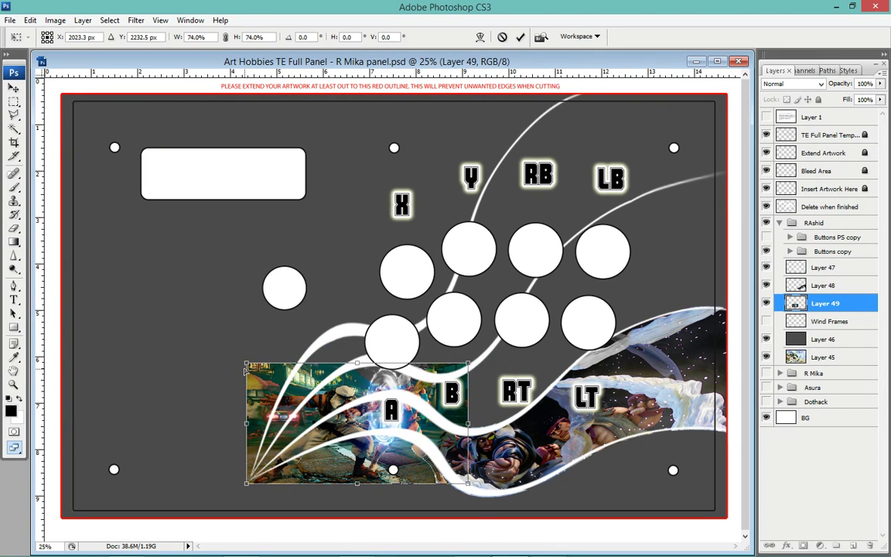
{"action": "left_click_drag", "start_coordinate": [248, 364], "coordinate": [277, 429]}
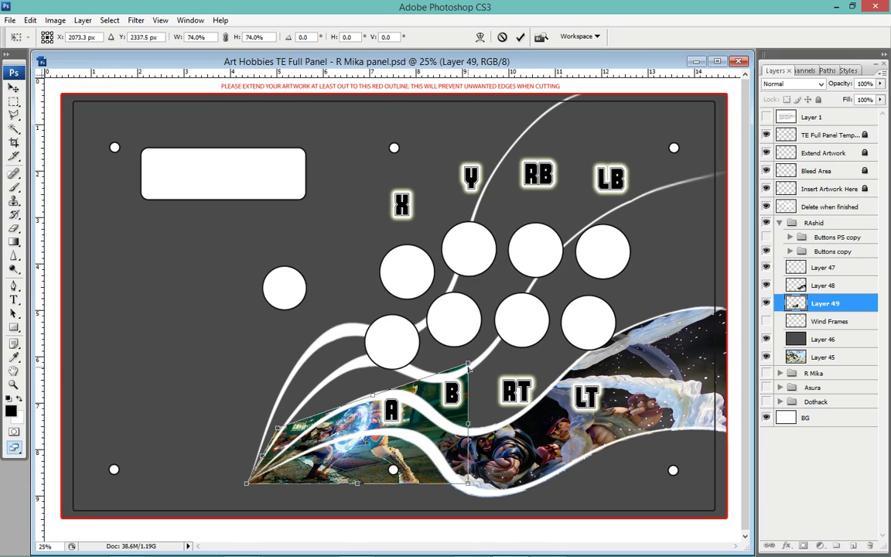
{"action": "left_click_drag", "start_coordinate": [469, 364], "coordinate": [469, 370]}
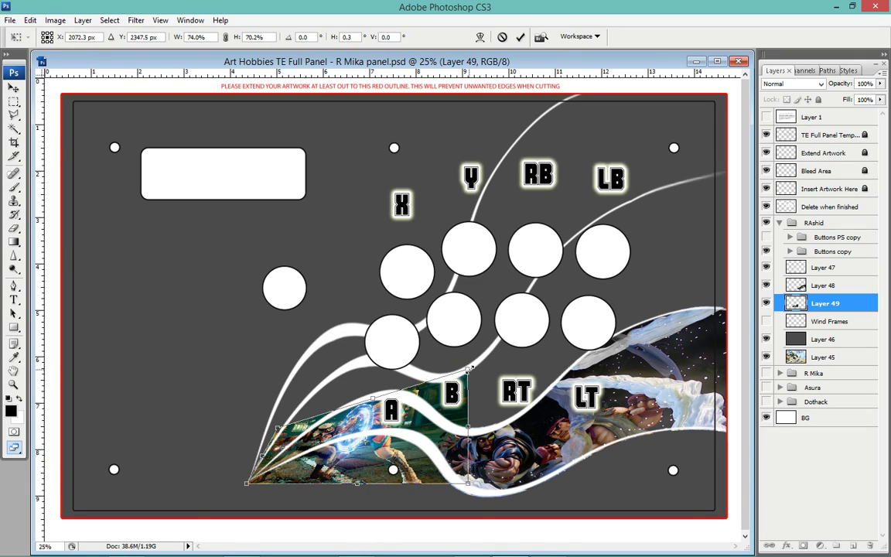
{"action": "key", "text": "Return"}
Rename Layer 47 to 'Wind Lines'
{"action": "key", "text": "w"}
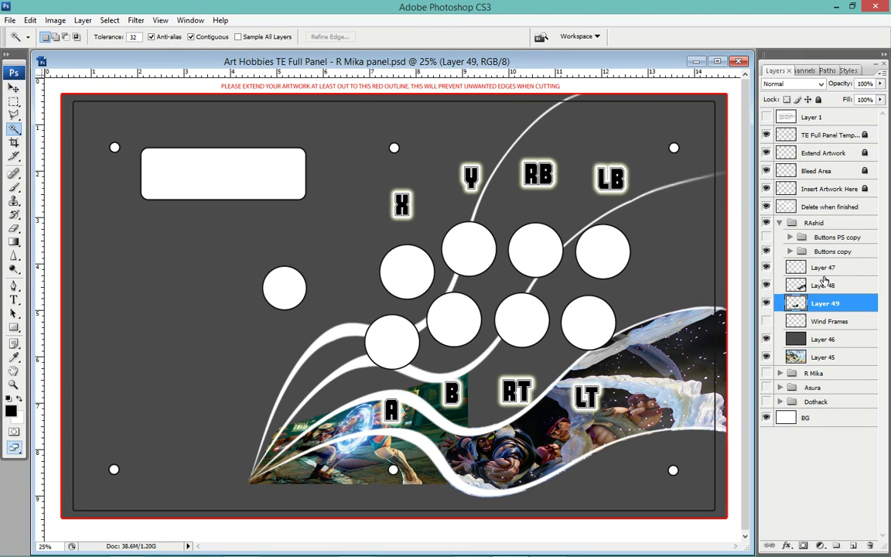
{"action": "double_click", "coordinate": [821, 267]}
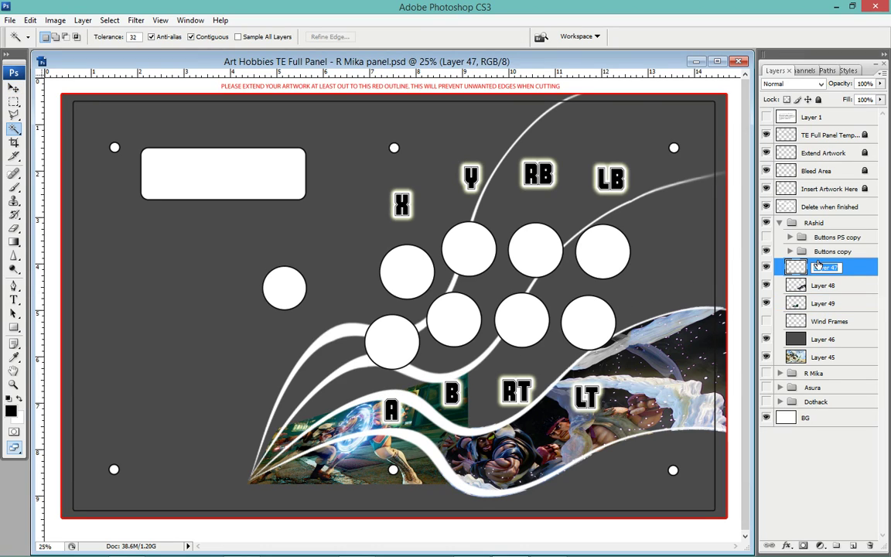
{"action": "type", "text": "es"}
{"action": "key", "text": "Return"}
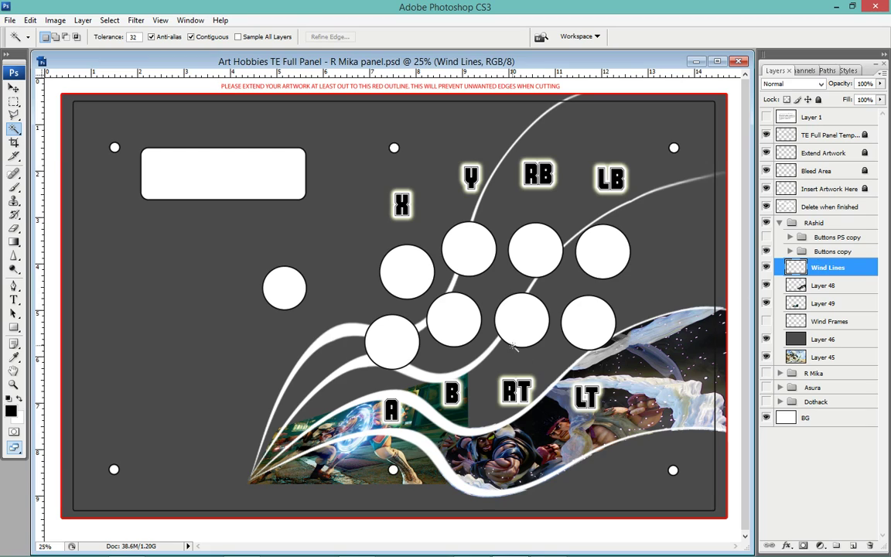
Select the white wind lines and expand the selection by 10 pixels
{"action": "left_click", "coordinate": [380, 388]}
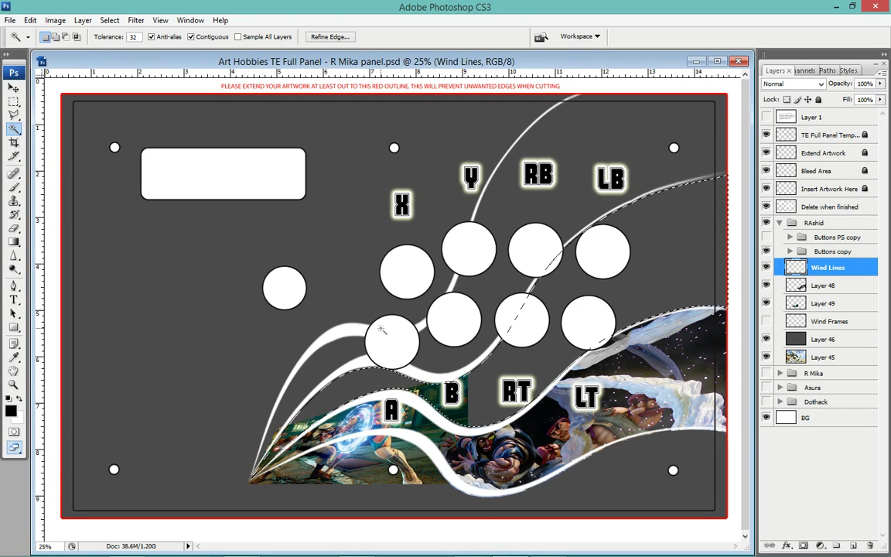
{"action": "left_click", "coordinate": [109, 20]}
{"action": "mouse_move", "coordinate": [120, 156]}
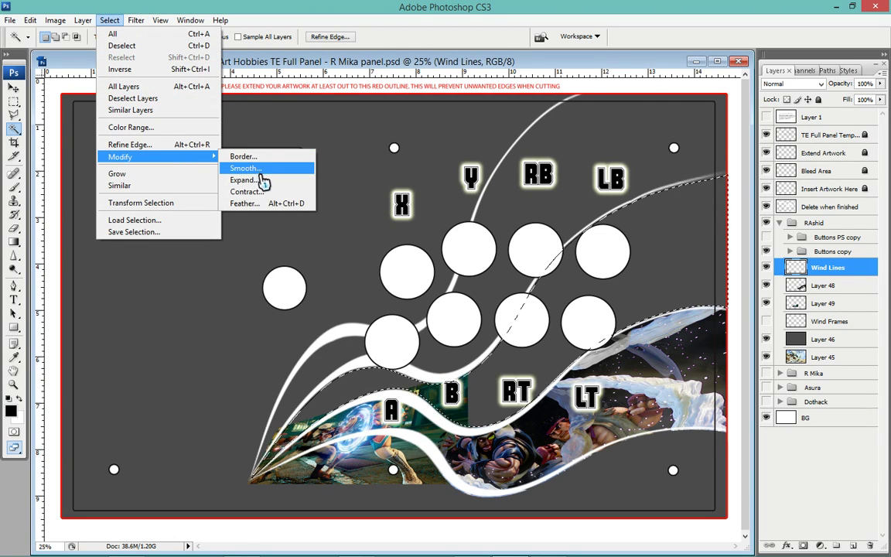
{"action": "left_click", "coordinate": [261, 180]}
{"action": "type", "text": "10"}
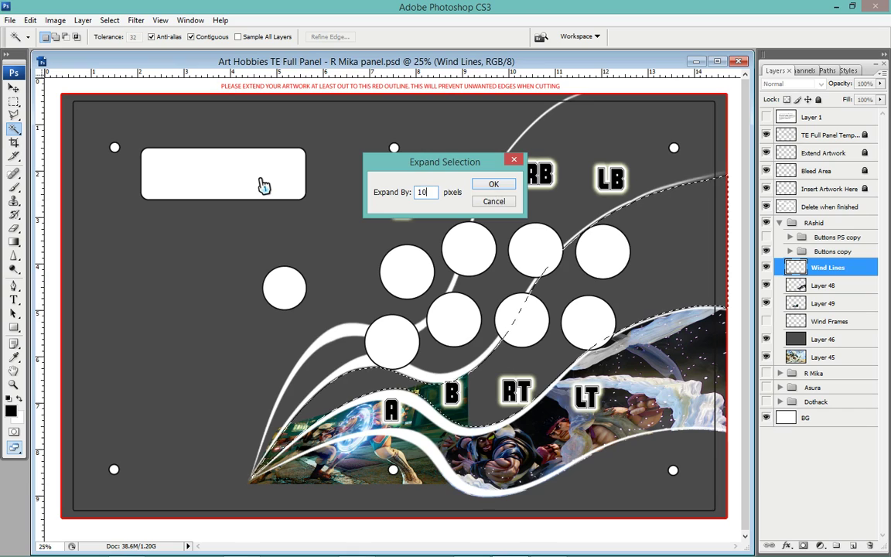
{"action": "key", "text": "Return"}
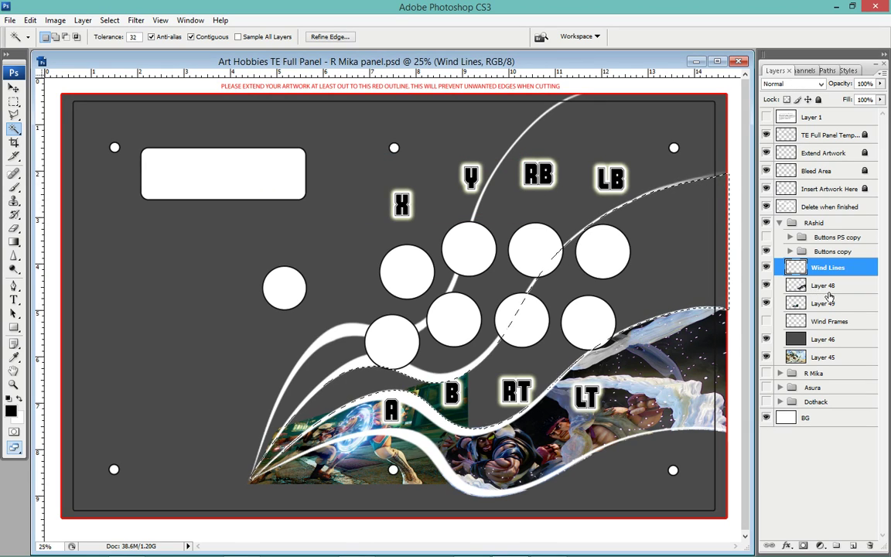
{"action": "left_click", "coordinate": [828, 286]}
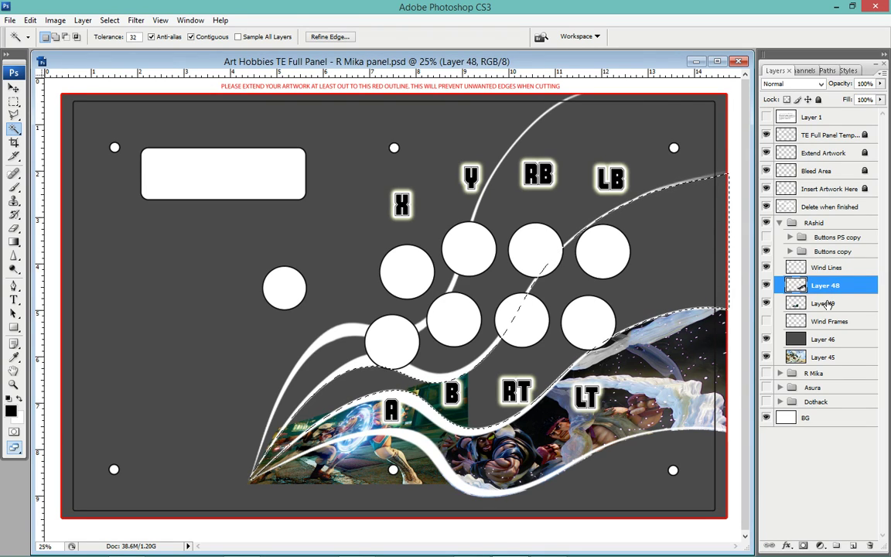
{"action": "left_click", "coordinate": [827, 304]}
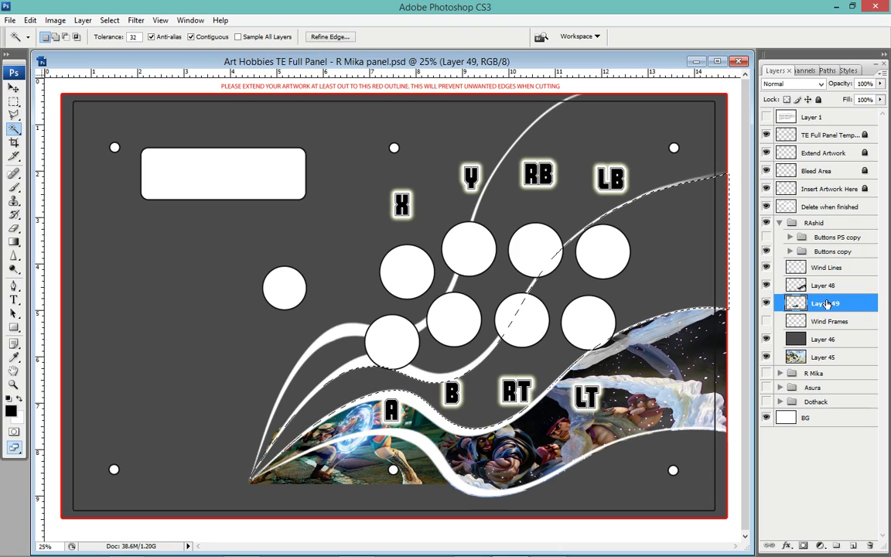
Reselect the wind-line area on Wind Lines and expand it again before going to Layer 49
{"action": "key", "text": "ctrl+d"}
{"action": "left_click", "coordinate": [828, 267]}
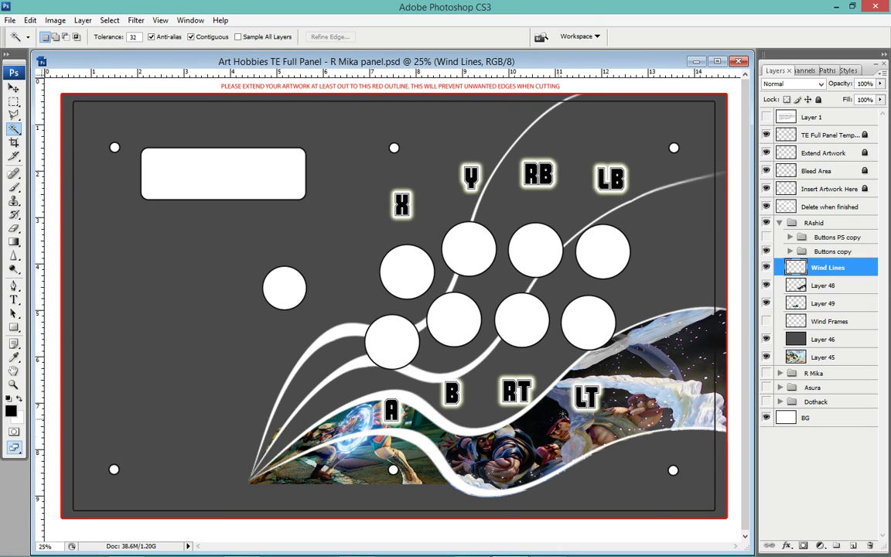
{"action": "left_click", "coordinate": [404, 500]}
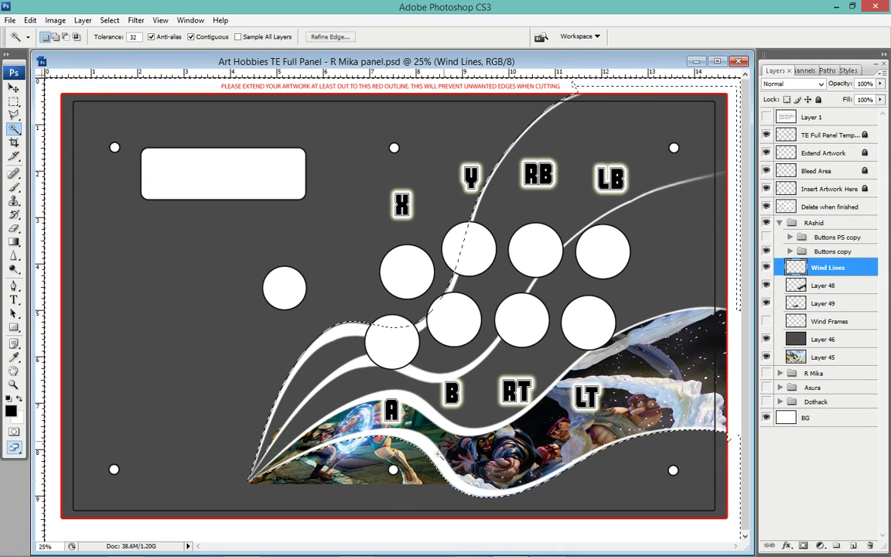
{"action": "left_click", "coordinate": [121, 22]}
{"action": "mouse_move", "coordinate": [119, 157]}
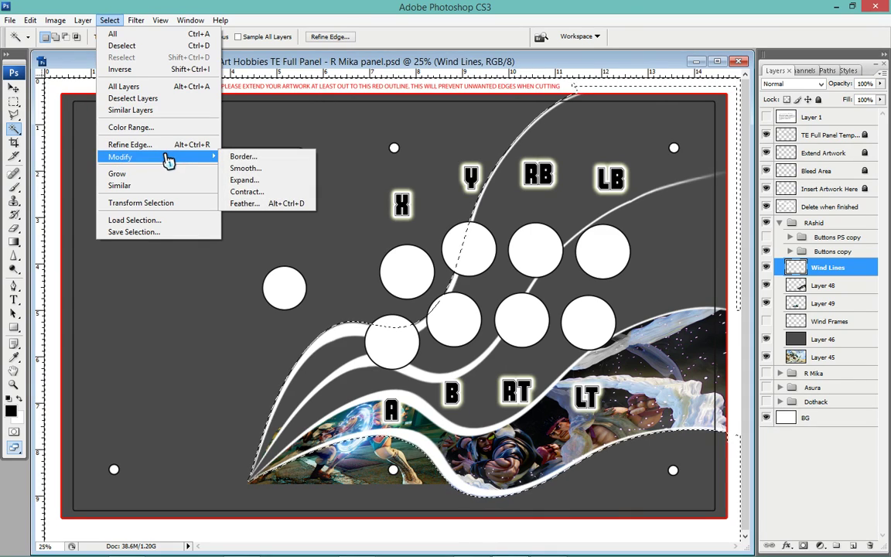
{"action": "left_click", "coordinate": [243, 180]}
{"action": "key", "text": "Return"}
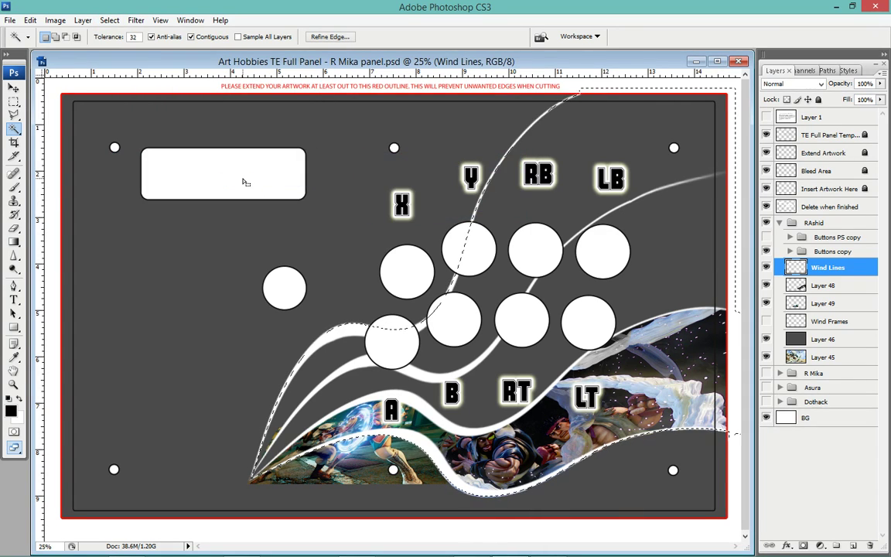
{"action": "left_click", "coordinate": [826, 303]}
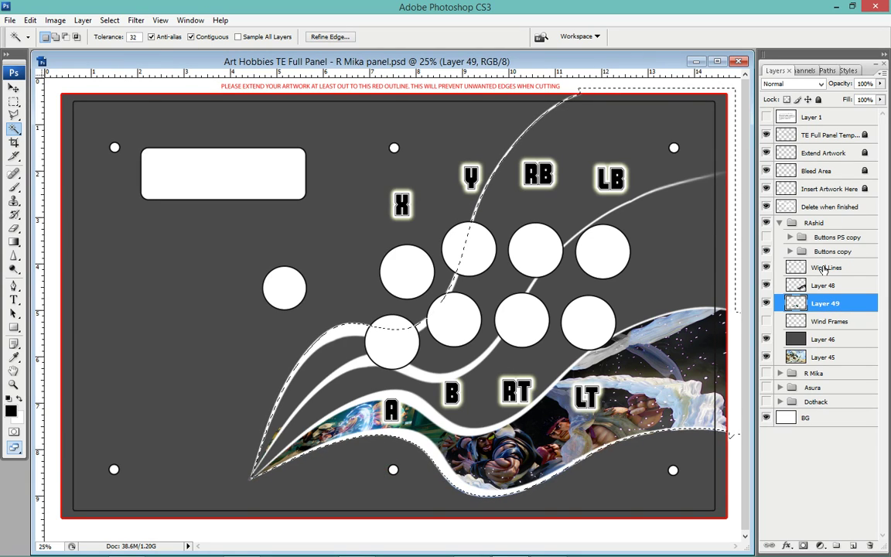
Load Layer 48's wind shapes as a selection, then drop it
{"action": "key", "text": "ctrl+d"}
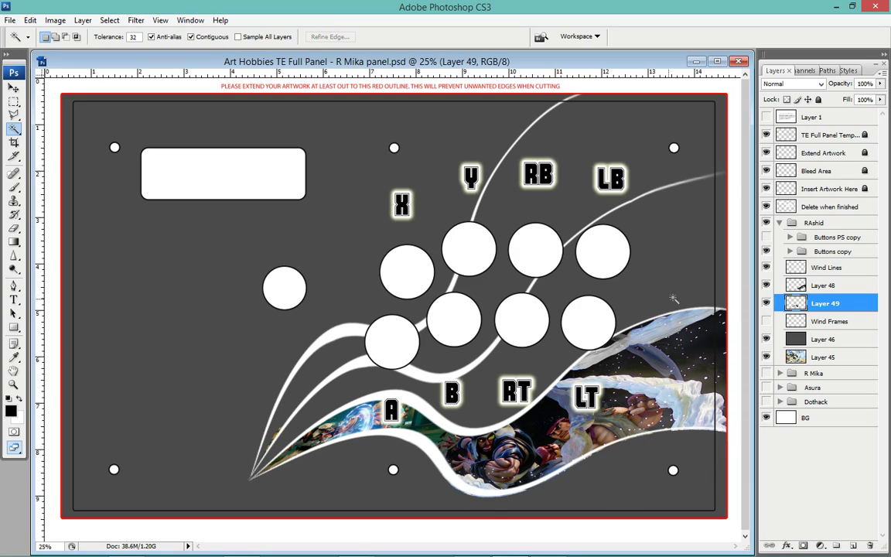
{"action": "left_click", "coordinate": [795, 285], "text": "ctrl"}
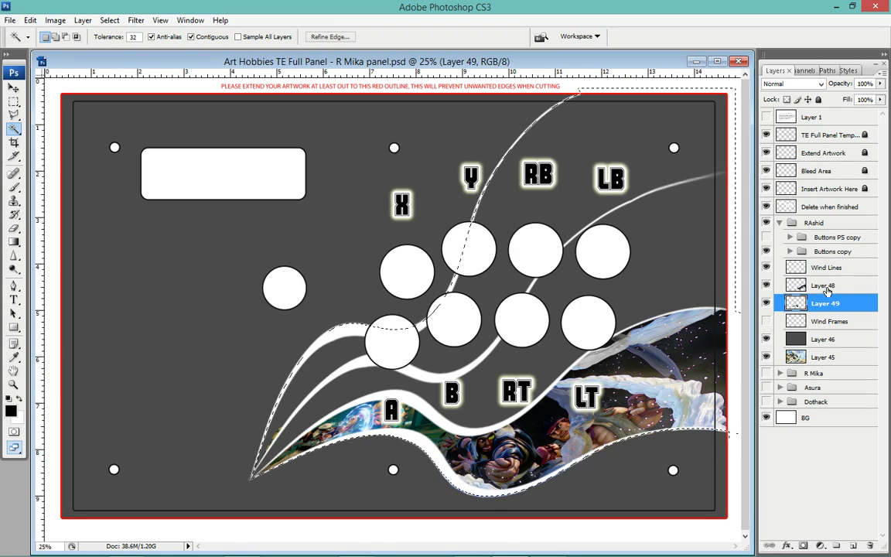
{"action": "left_click", "coordinate": [826, 284]}
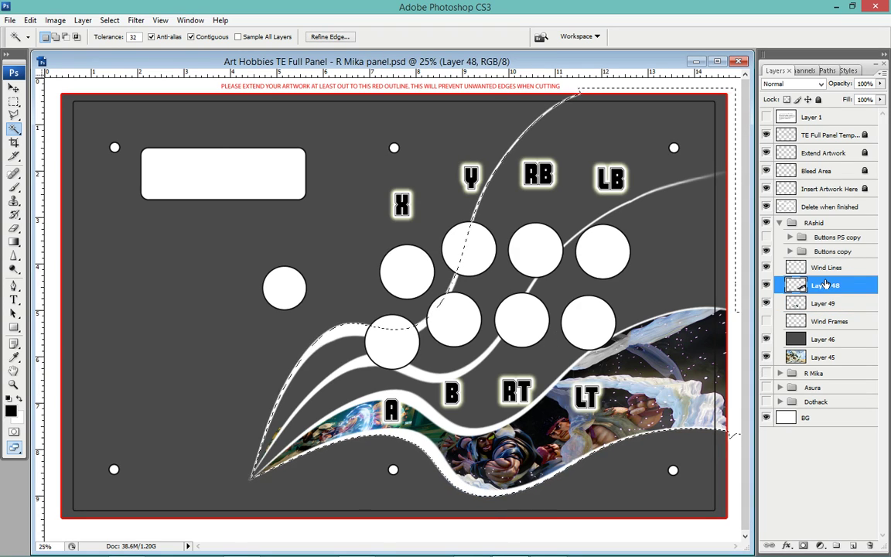
{"action": "key", "text": "ctrl+d"}
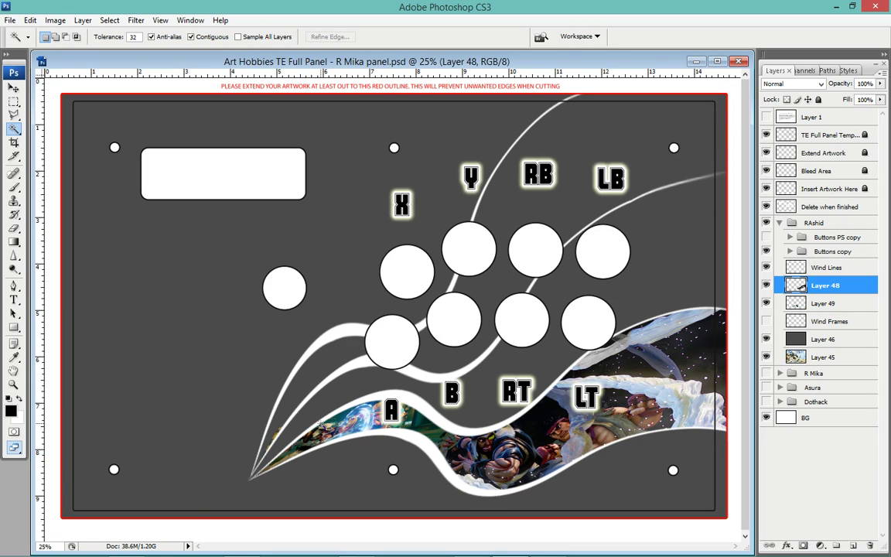
Outline the strokes' left tip with the Polygonal Lasso and erase Layer 49's artwork there
{"action": "key", "text": "l"}
{"action": "left_click", "coordinate": [221, 497]}
{"action": "left_click", "coordinate": [253, 469]}
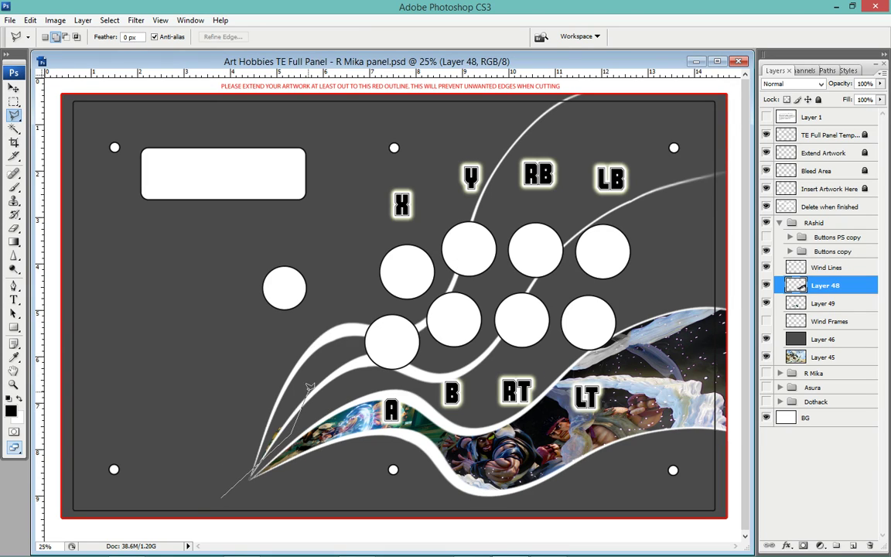
{"action": "double_click", "coordinate": [215, 379]}
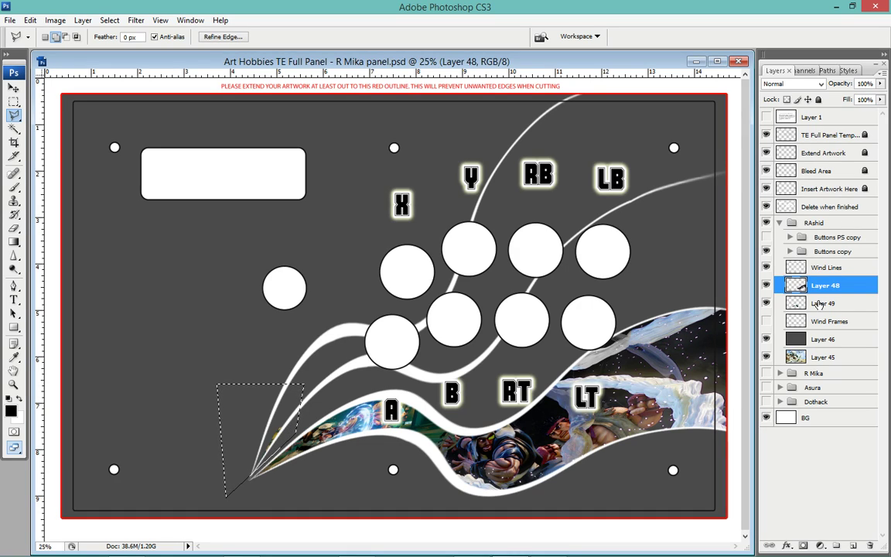
{"action": "left_click", "coordinate": [819, 303]}
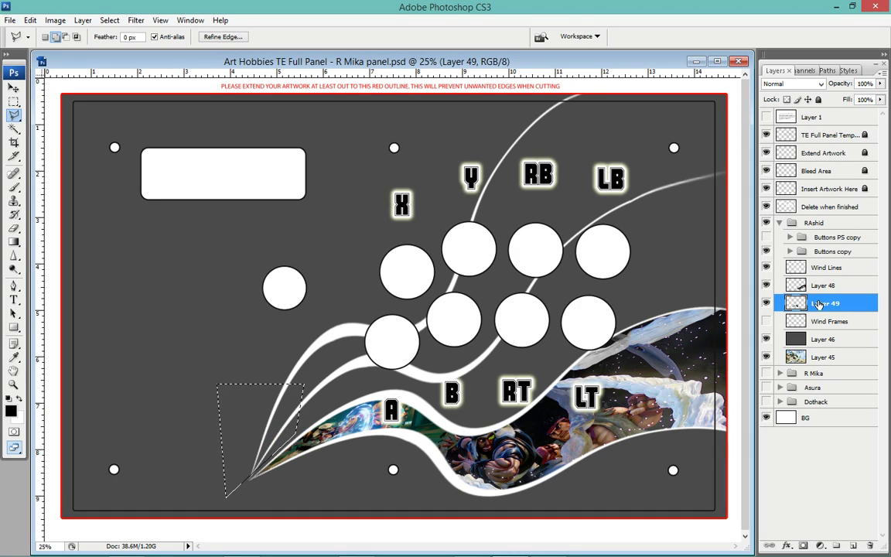
{"action": "key", "text": "Delete"}
{"action": "key", "text": "ctrl+d"}
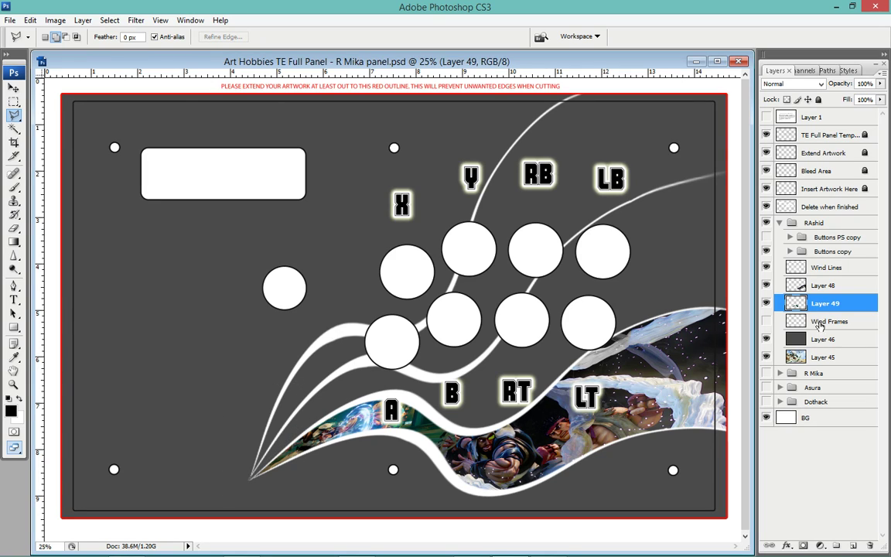
Add an Outer Glow of about 68 px size to Layer 48
{"action": "double_click", "coordinate": [835, 285]}
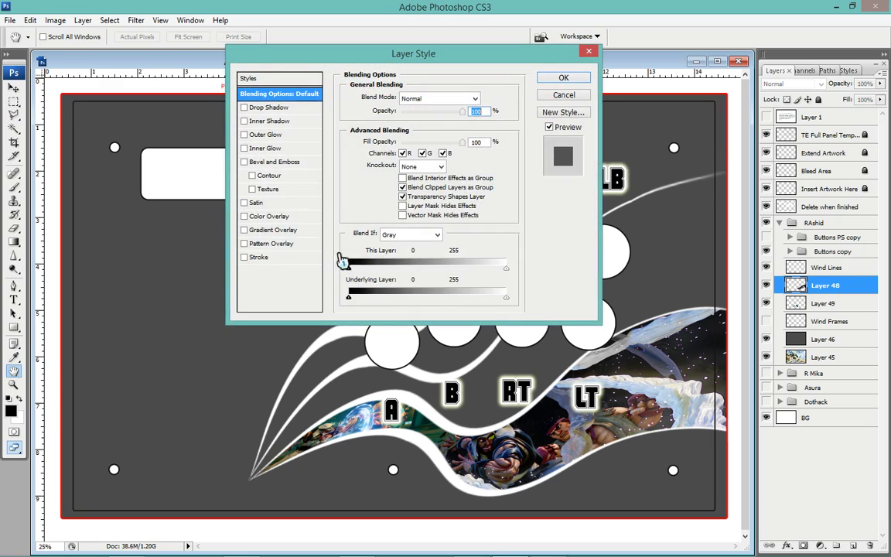
{"action": "left_click", "coordinate": [287, 137]}
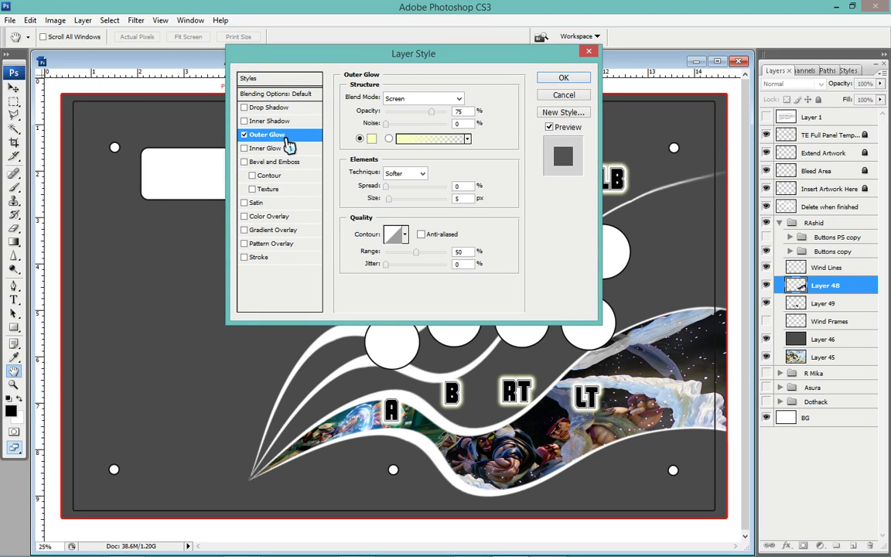
{"action": "left_click_drag", "start_coordinate": [389, 199], "coordinate": [408, 200]}
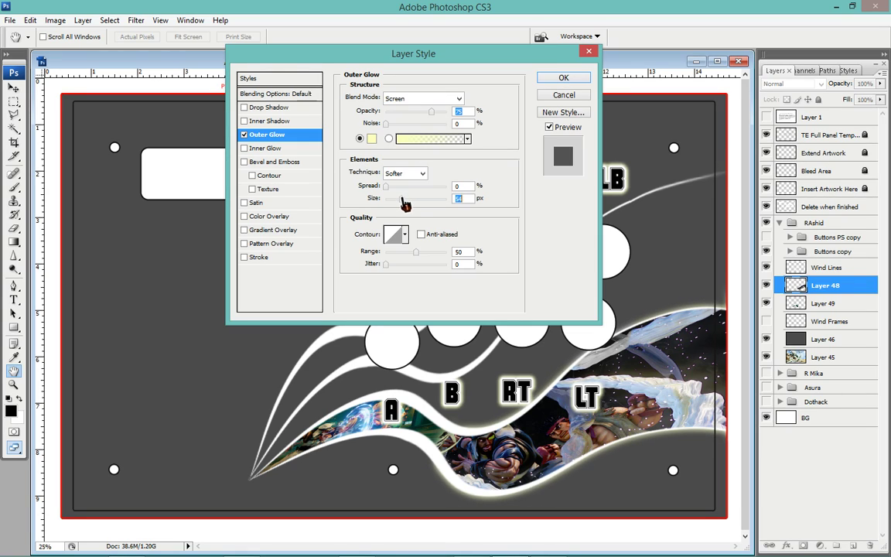
{"action": "left_click_drag", "start_coordinate": [403, 203], "coordinate": [409, 203]}
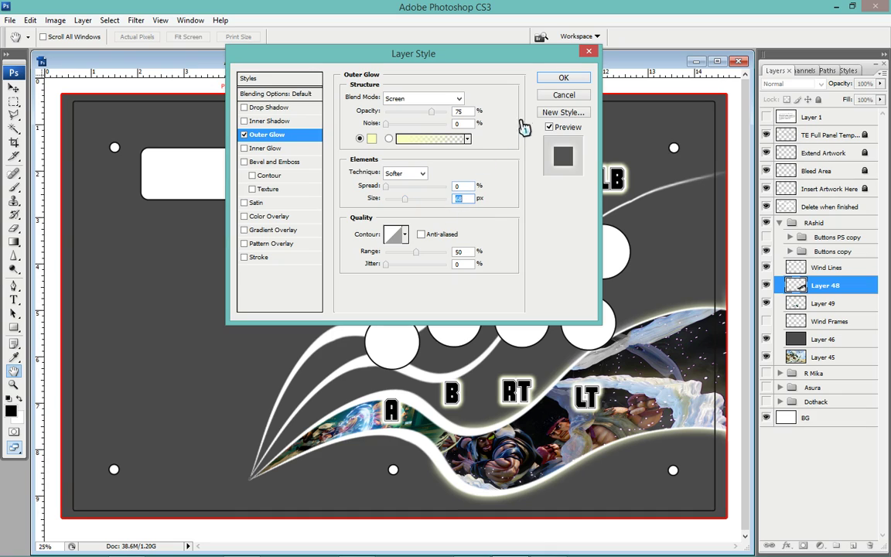
{"action": "left_click", "coordinate": [565, 82]}
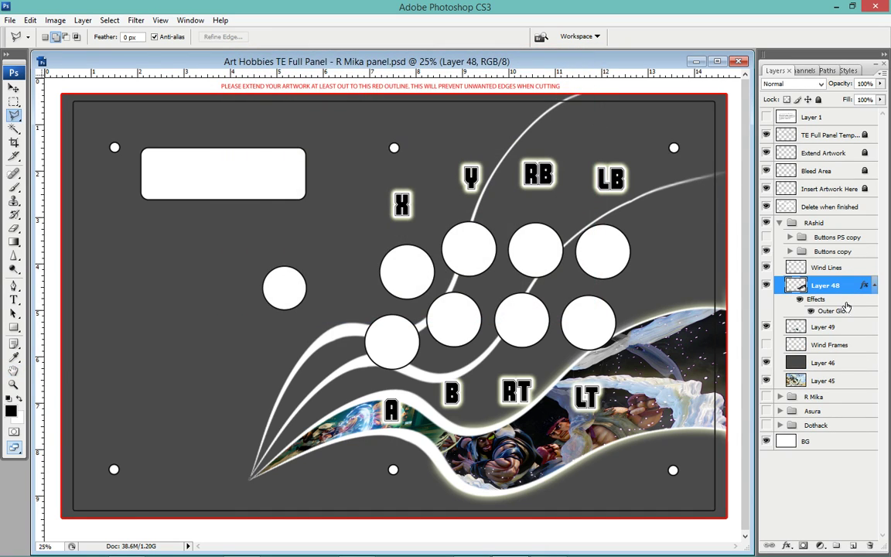
Copy Layer 48's layer style and paste it onto Layer 49
{"action": "right_click", "coordinate": [833, 283]}
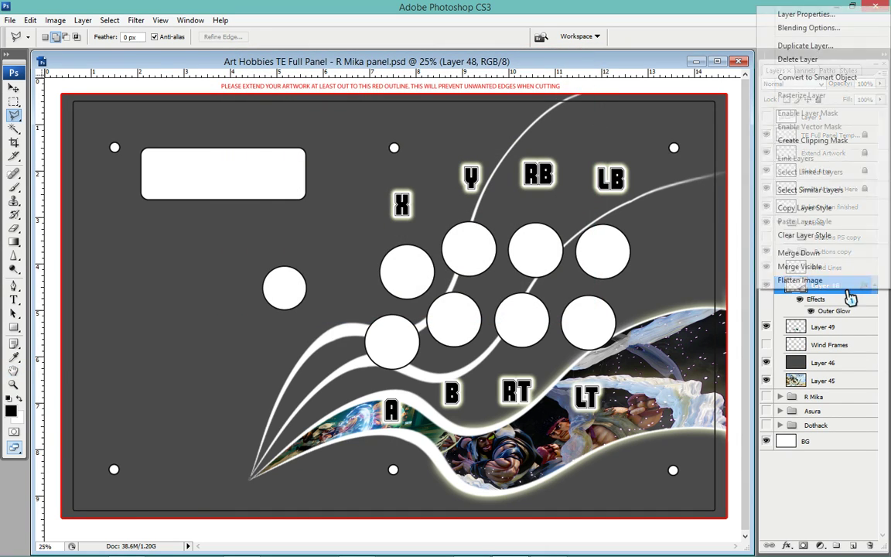
{"action": "left_click", "coordinate": [834, 207]}
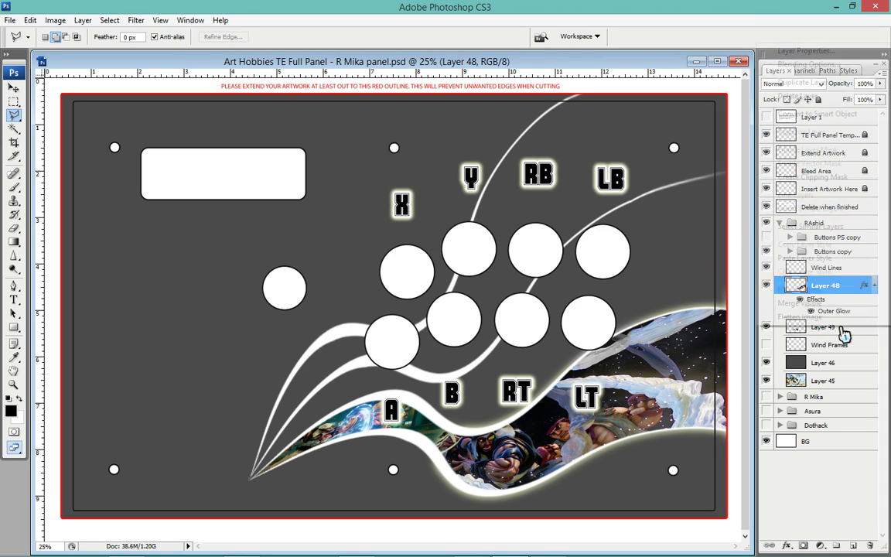
{"action": "right_click", "coordinate": [842, 332]}
{"action": "left_click", "coordinate": [804, 257]}
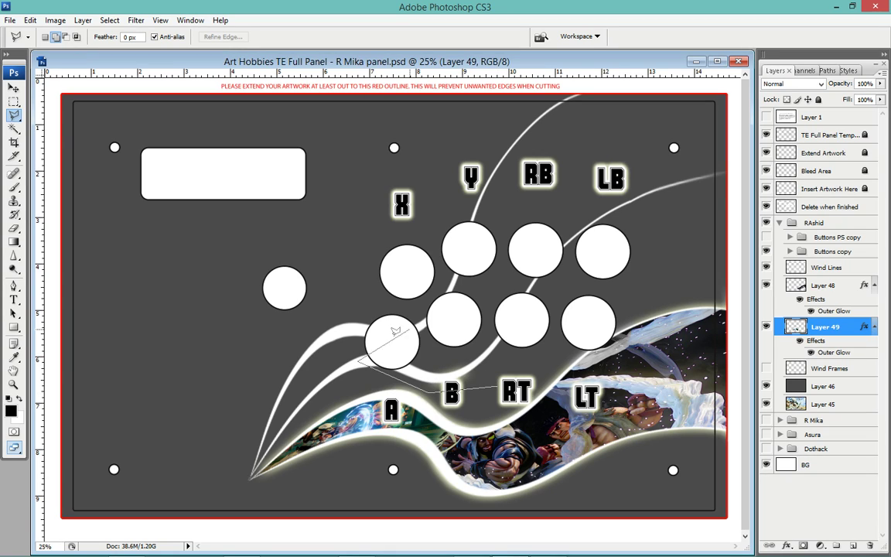
Discard a stray selection, check the artwork by toggling the grey fill, and open the Rashid folder
{"action": "double_click", "coordinate": [563, 346]}
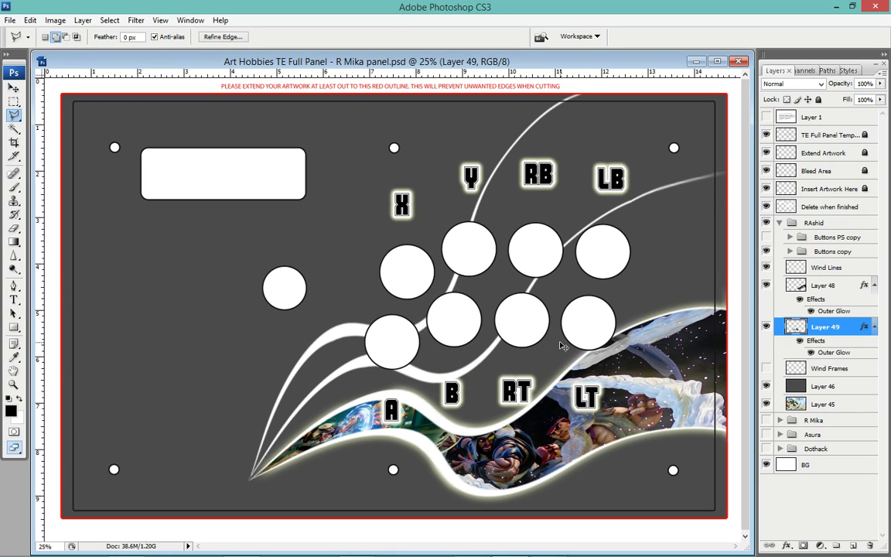
{"action": "key", "text": "ctrl+d"}
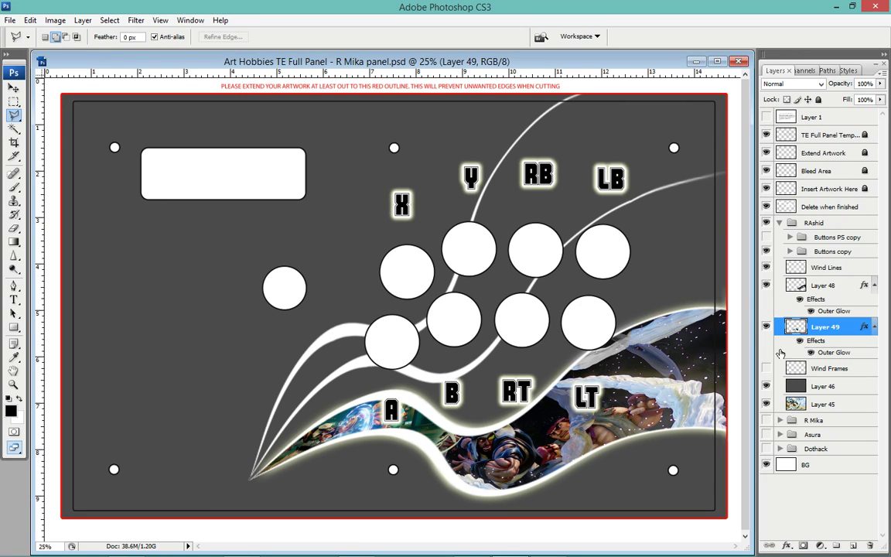
{"action": "left_click", "coordinate": [767, 386]}
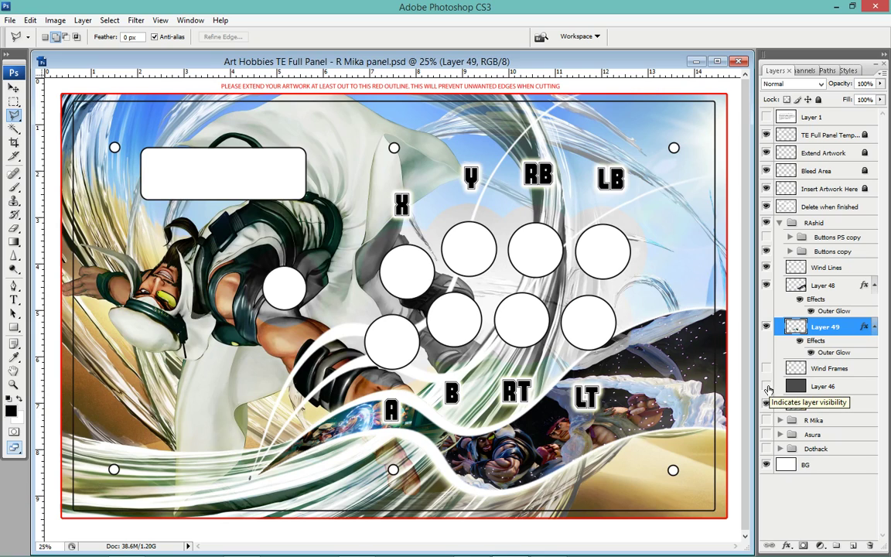
{"action": "left_click", "coordinate": [767, 387]}
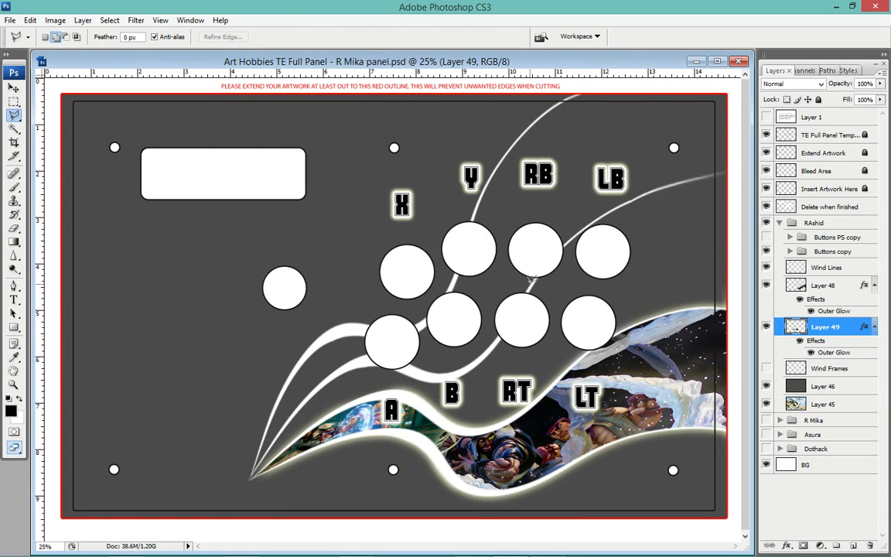
{"action": "key", "text": "ctrl+o"}
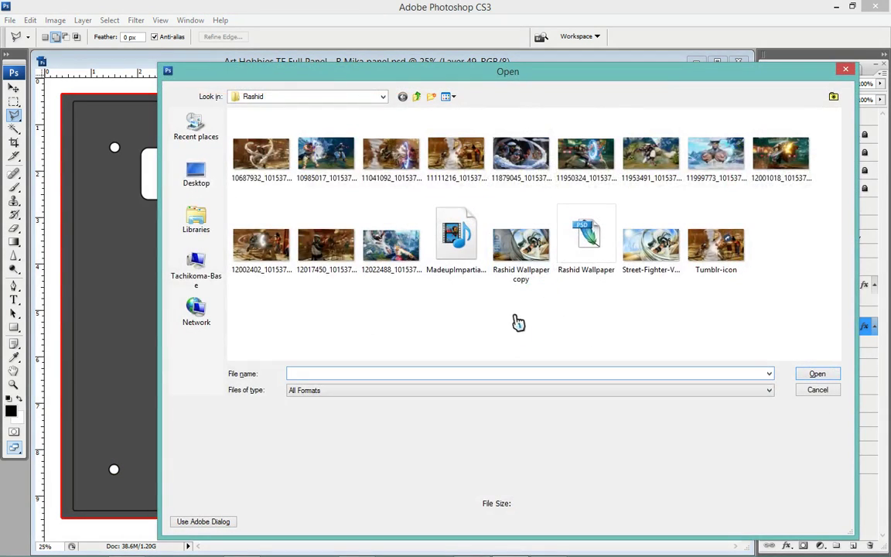
Paste the chosen Rashid image into the panel and move it to the top-right
{"action": "double_click", "coordinate": [651, 154]}
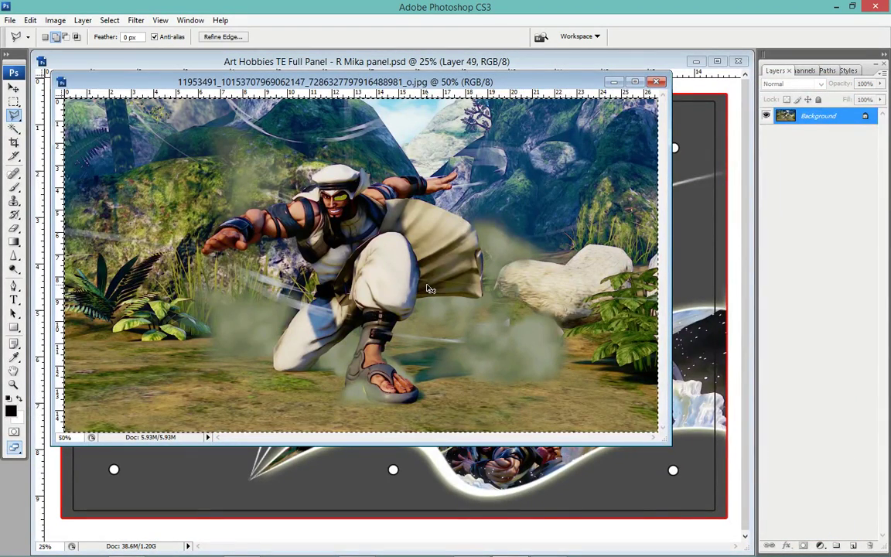
{"action": "key", "text": "ctrl+w"}
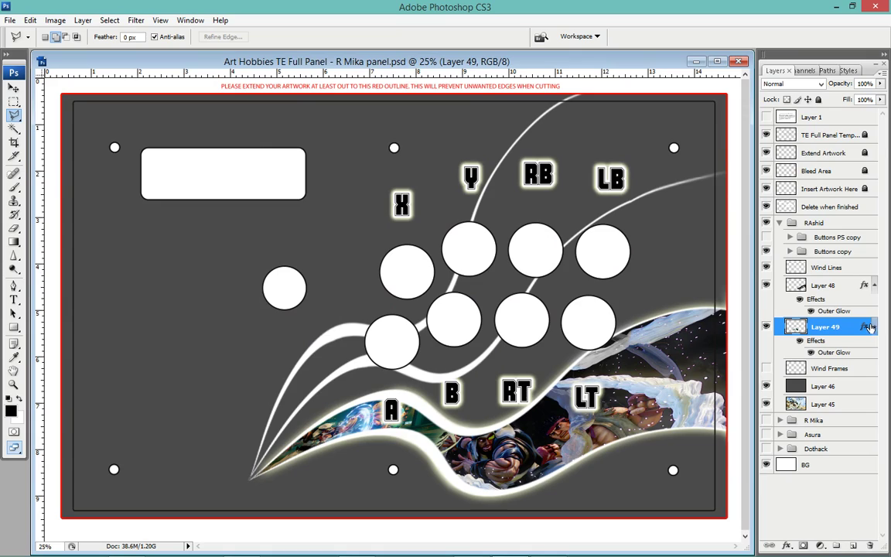
{"action": "left_click", "coordinate": [873, 286]}
{"action": "left_click", "coordinate": [874, 304]}
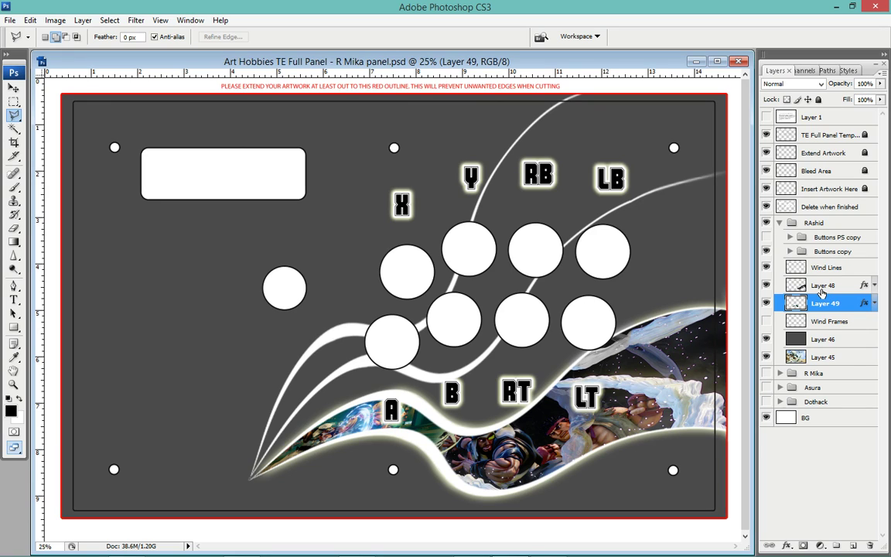
{"action": "key", "text": "ctrl+v"}
{"action": "key", "text": "v"}
{"action": "left_click_drag", "start_coordinate": [453, 312], "coordinate": [606, 199]}
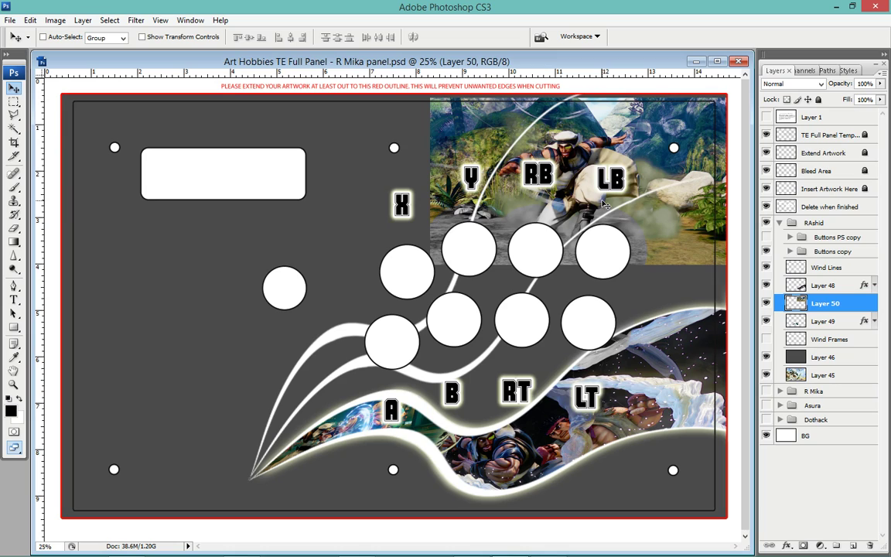
{"action": "key", "text": "shift+Up"}
{"action": "key", "text": "shift+Up"}
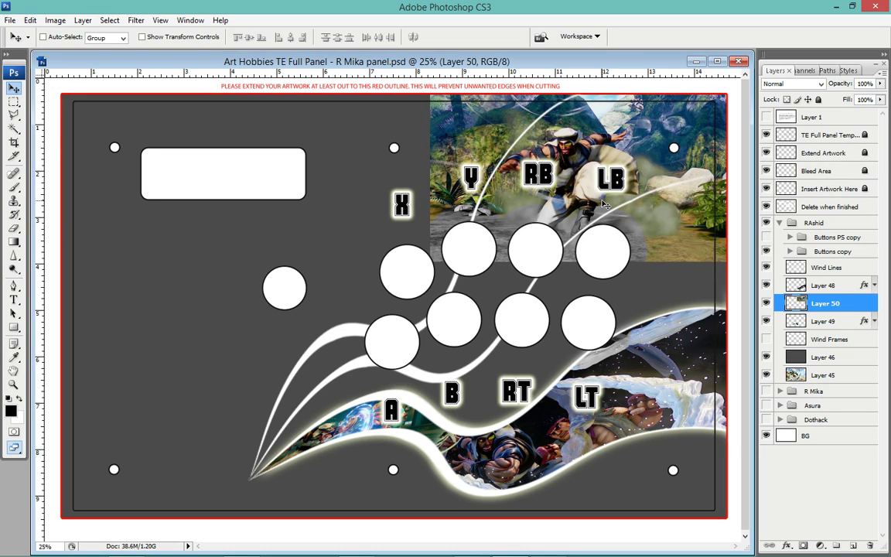
Paste the outer glow layer style onto the new Layer 50
{"action": "left_click", "coordinate": [826, 267]}
{"action": "key", "text": "w"}
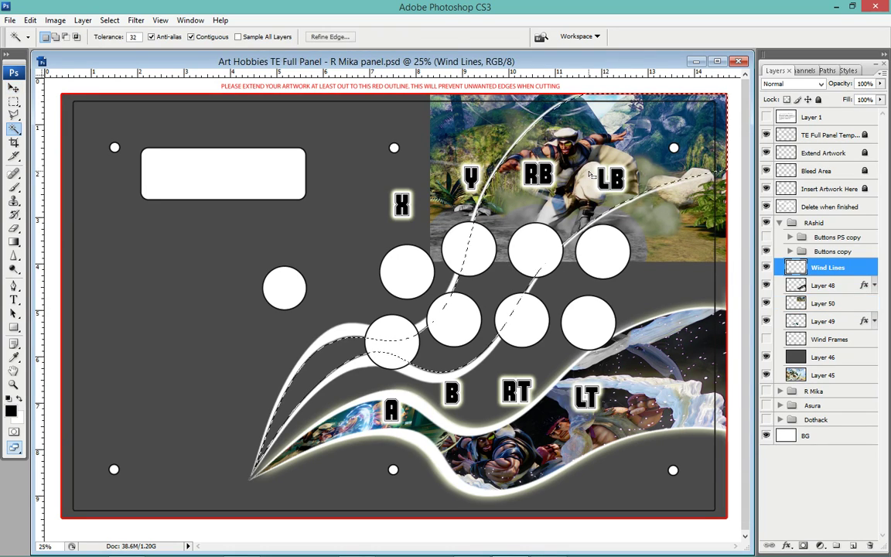
{"action": "left_click", "coordinate": [833, 290]}
{"action": "left_click", "coordinate": [821, 304]}
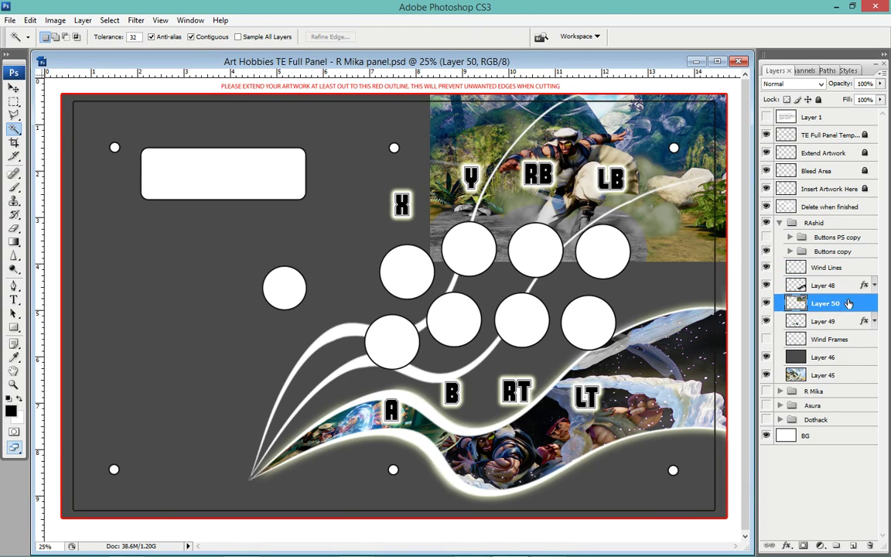
{"action": "right_click", "coordinate": [855, 304]}
{"action": "left_click", "coordinate": [820, 232]}
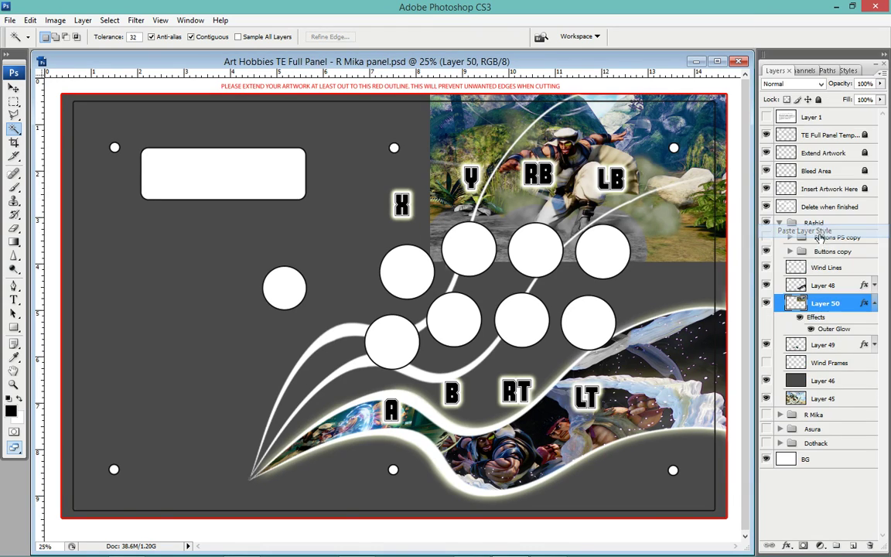
{"action": "left_click", "coordinate": [874, 304]}
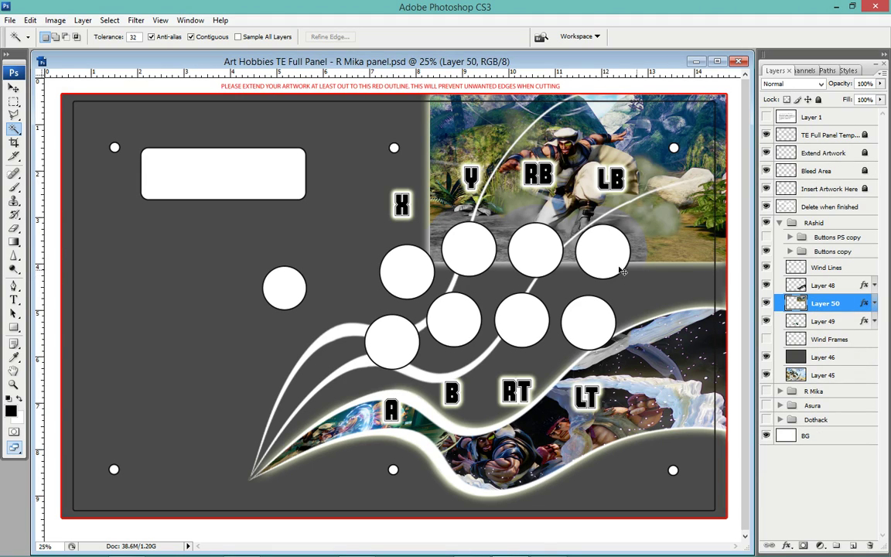
{"action": "key", "text": "ctrl+t"}
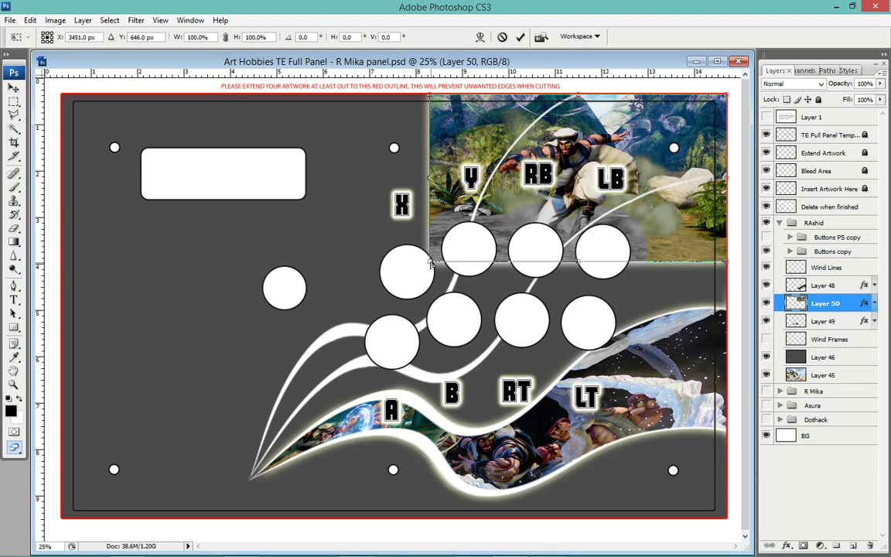
Skew Layer 50's Rashid image about -13° along the upper wind strokes, nudging it up and right
{"action": "left_click_drag", "start_coordinate": [431, 263], "coordinate": [436, 288]}
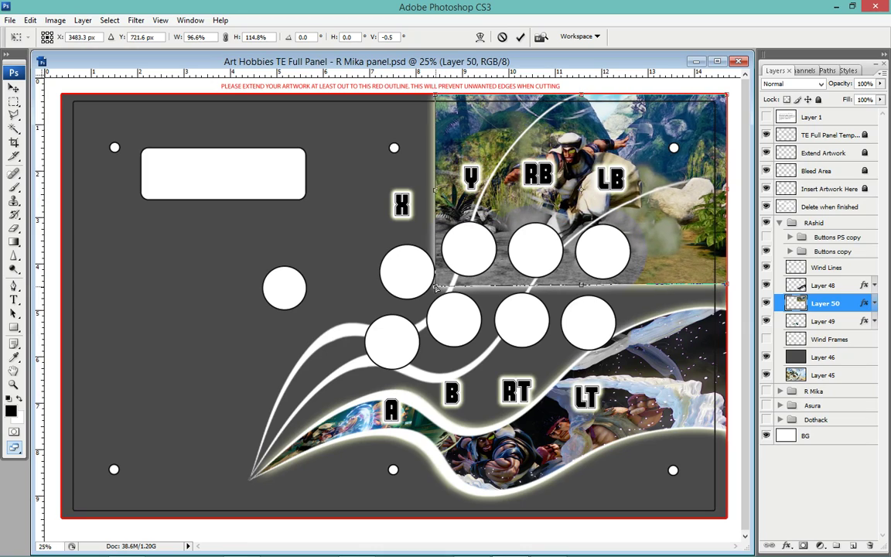
{"action": "mouse_move", "coordinate": [436, 288]}
{"action": "left_mouse_down"}
{"action": "mouse_move", "coordinate": [431, 265]}
{"action": "mouse_move", "coordinate": [435, 295]}
{"action": "left_mouse_up"}
{"action": "key", "text": "ctrl+z"}
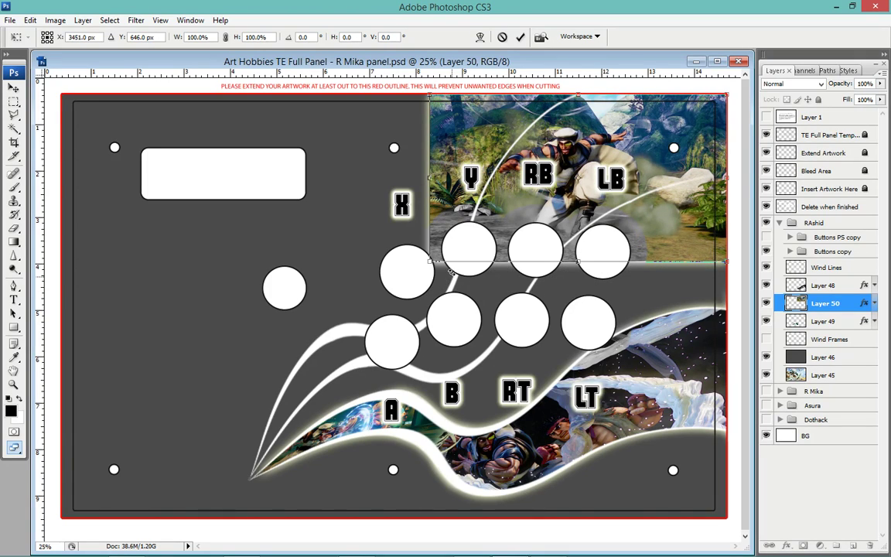
{"action": "left_click_drag", "start_coordinate": [430, 99], "coordinate": [430, 118]}
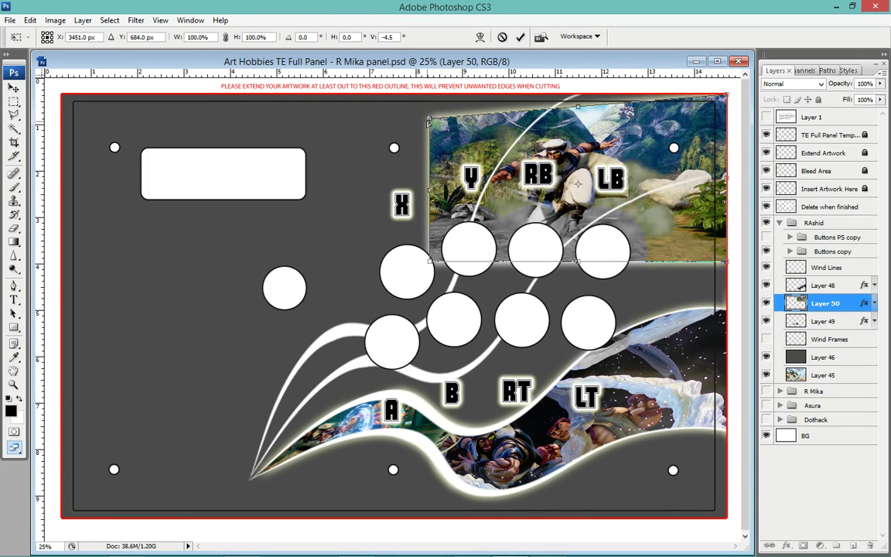
{"action": "left_click_drag", "start_coordinate": [725, 93], "coordinate": [704, 105]}
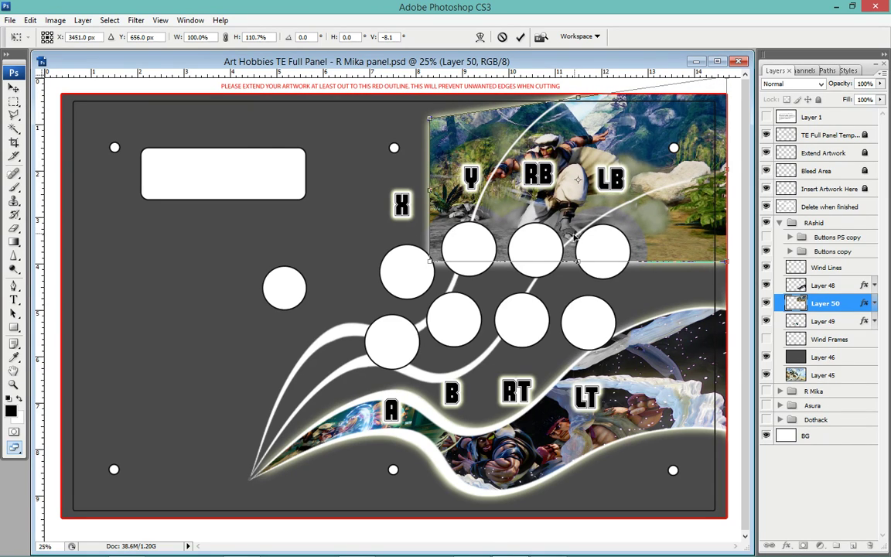
{"action": "left_click_drag", "start_coordinate": [430, 189], "coordinate": [435, 215]}
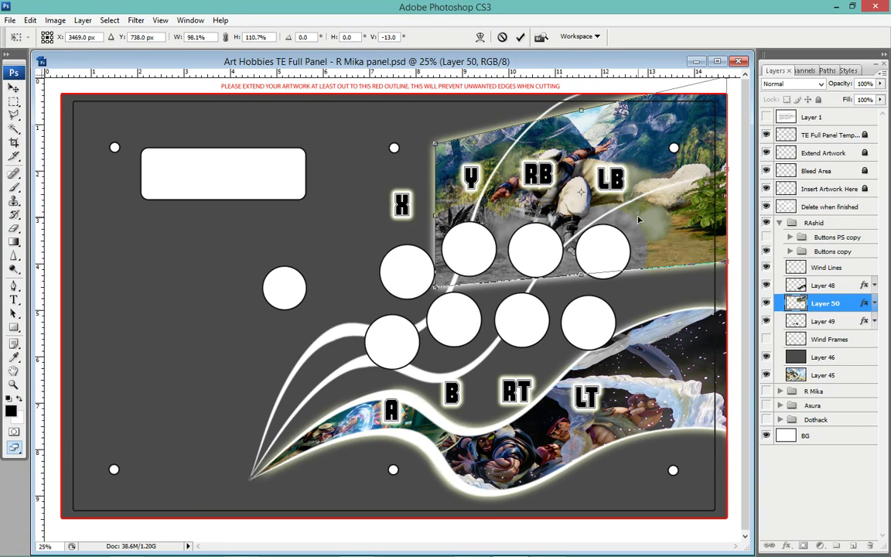
{"action": "key", "text": "shift+Up"}
{"action": "key", "text": "shift+Up"}
{"action": "key", "text": "shift+Up"}
{"action": "key", "text": "shift+Up"}
{"action": "key", "text": "shift+Up"}
{"action": "key", "text": "shift+Up"}
{"action": "key", "text": "shift+Up"}
{"action": "key", "text": "shift+Up"}
{"action": "key", "text": "shift+Up"}
{"action": "key", "text": "shift+Up"}
{"action": "key", "text": "shift+Up"}
{"action": "key", "text": "shift+Up"}
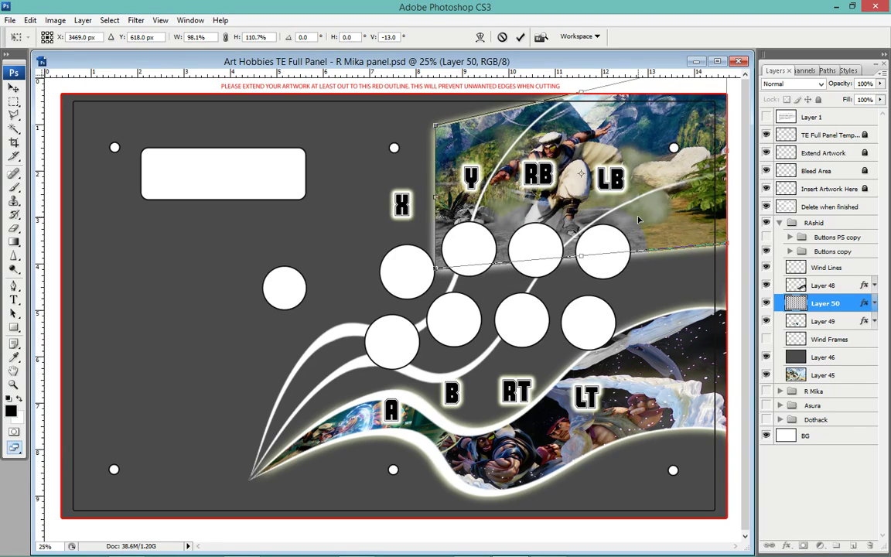
{"action": "key", "text": "shift+Right"}
{"action": "key", "text": "shift+Right"}
{"action": "key", "text": "shift+Right"}
{"action": "key", "text": "shift+Right"}
{"action": "key", "text": "shift+Right"}
{"action": "key", "text": "shift+Right"}
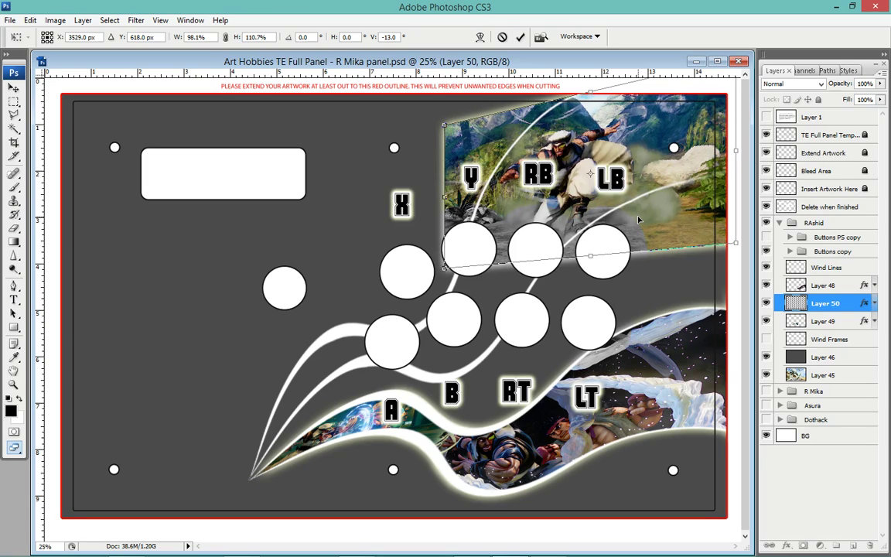
Commit the transform and delete Layer 50's image inside the 10 px-expanded wind-line selection
{"action": "key", "text": "Return"}
{"action": "key", "text": "w"}
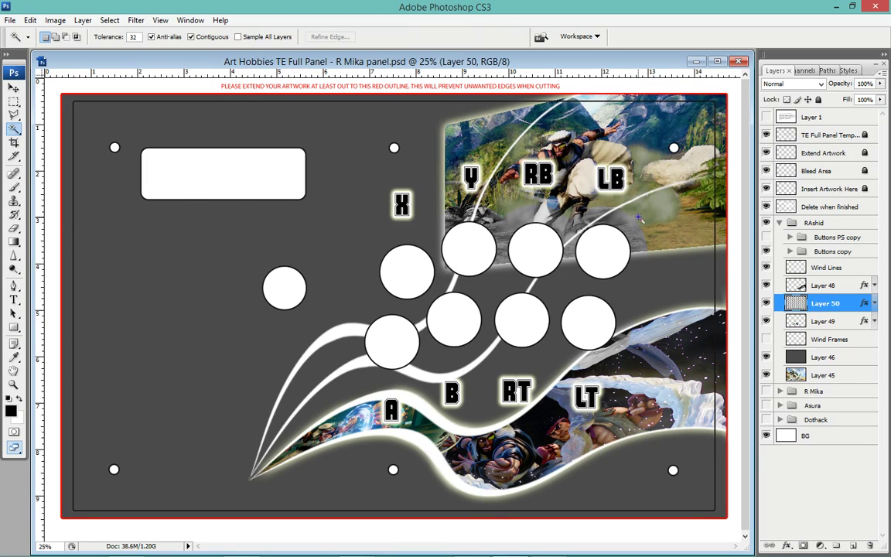
{"action": "left_click", "coordinate": [812, 268]}
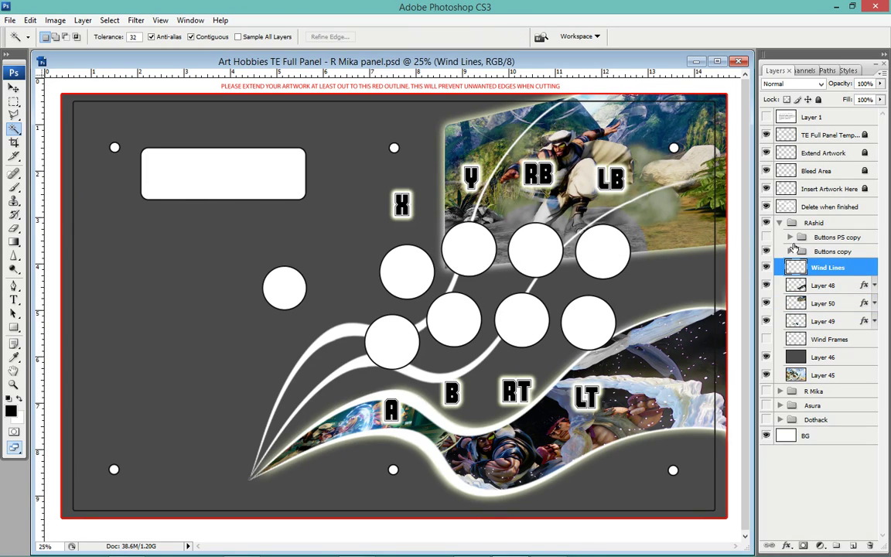
{"action": "left_click", "coordinate": [498, 156]}
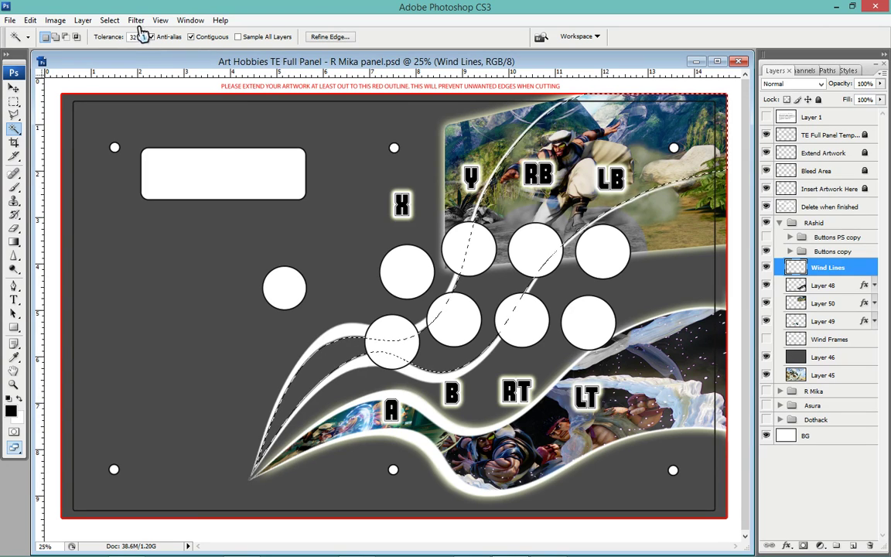
{"action": "left_click", "coordinate": [109, 20]}
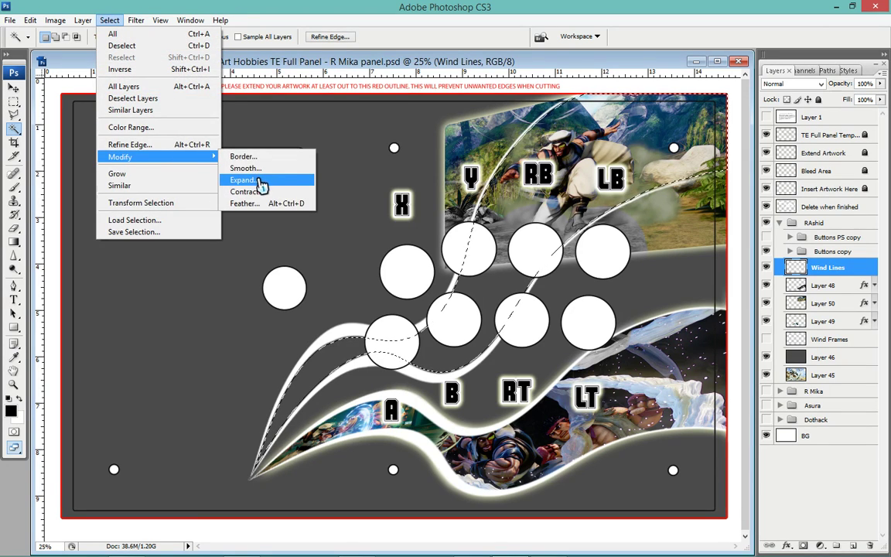
{"action": "left_click", "coordinate": [260, 184]}
{"action": "key", "text": "Return"}
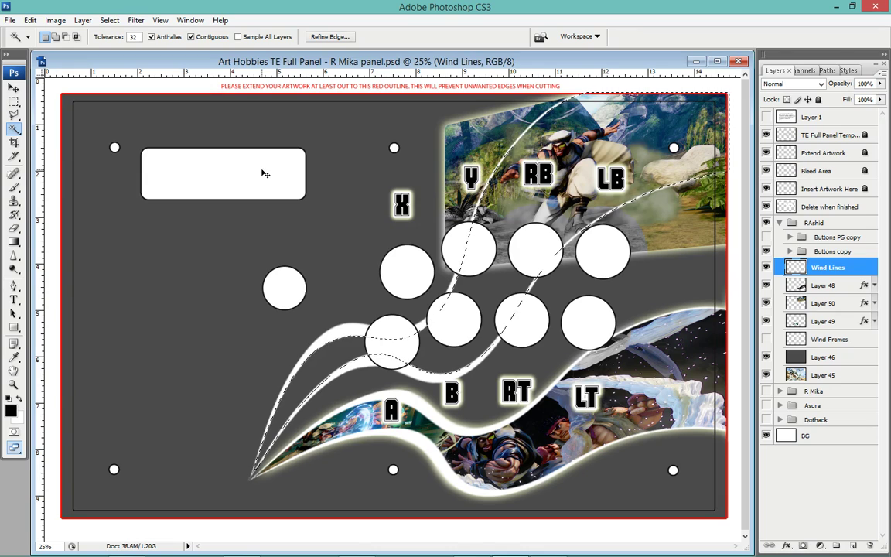
{"action": "left_click", "coordinate": [841, 303]}
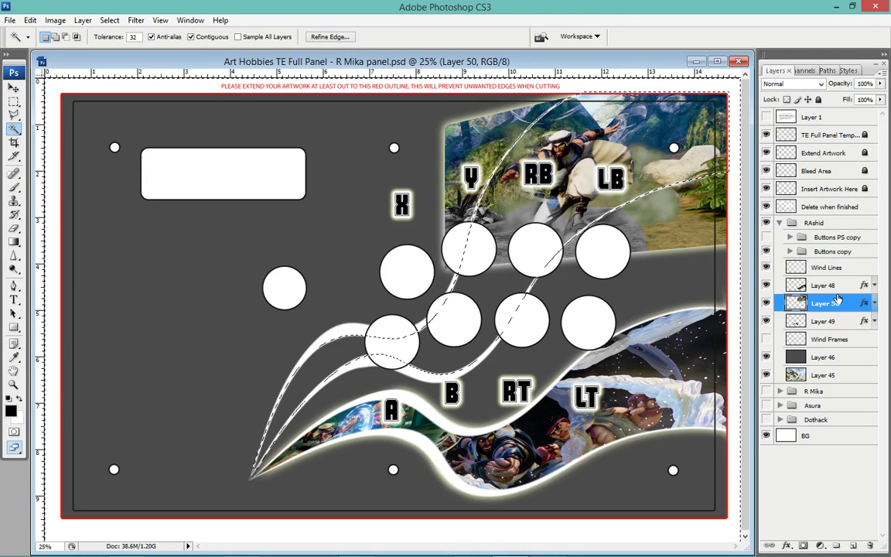
{"action": "key", "text": "Delete"}
{"action": "key", "text": "ctrl+d"}
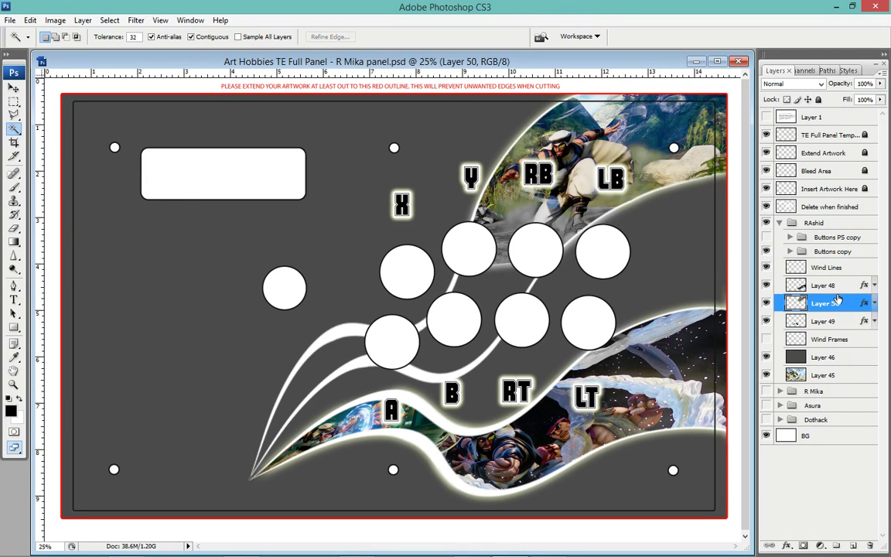
Give the Eraser the 2492 px brush tip and bring the arms-crossed Rashid photo forward
{"action": "key", "text": "b"}
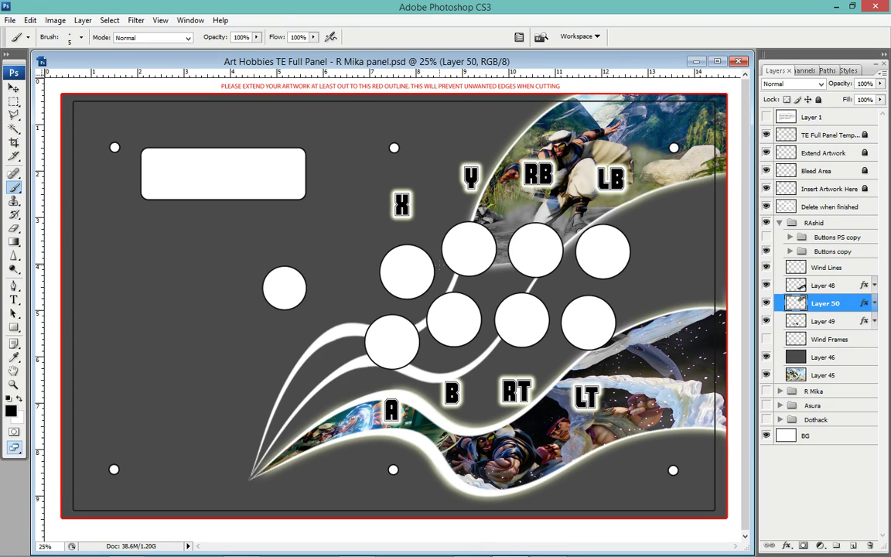
{"action": "key", "text": "e"}
{"action": "right_click", "coordinate": [510, 401]}
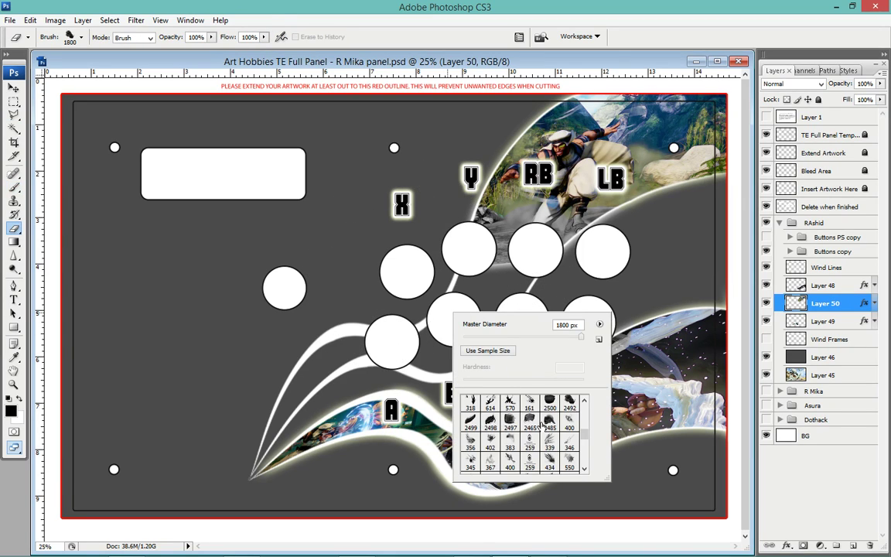
{"action": "left_click", "coordinate": [569, 403]}
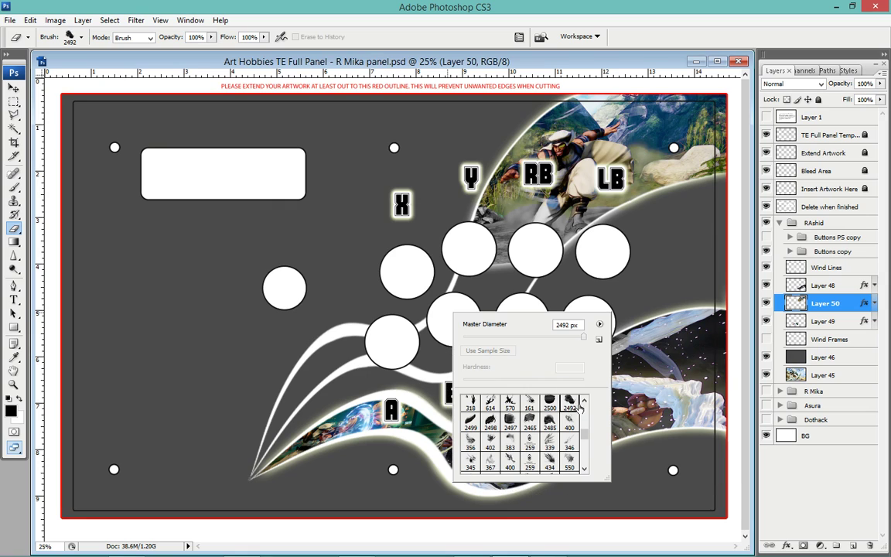
{"action": "key", "text": "Return"}
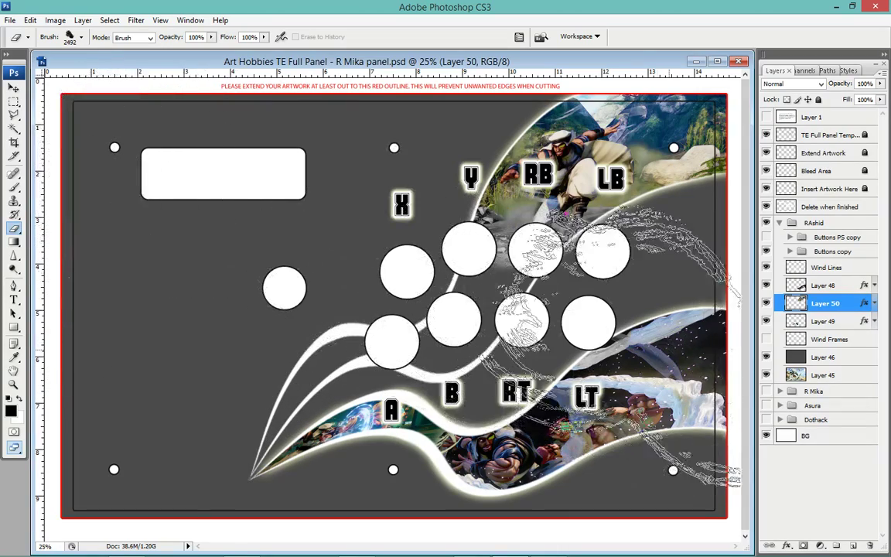
{"action": "key", "text": "ctrl+Tab"}
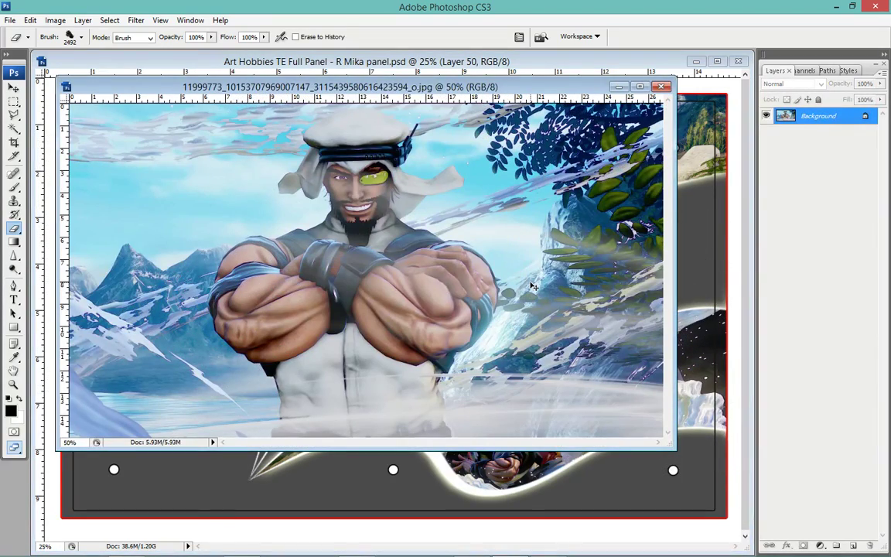
Paste the Rashid photo above Layer 49 as Layer 51 with outer glow, moved right
{"action": "key", "text": "ctrl+Tab"}
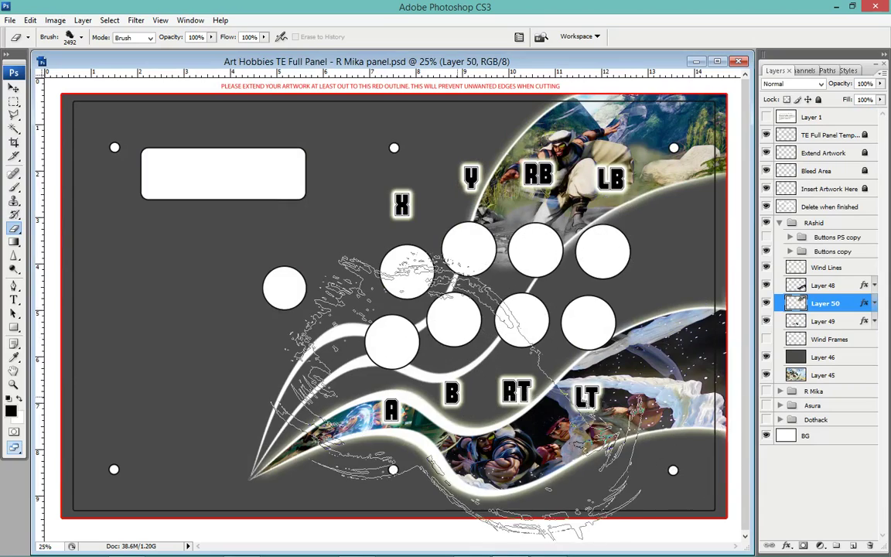
{"action": "left_click", "coordinate": [841, 323]}
{"action": "key", "text": "ctrl+v"}
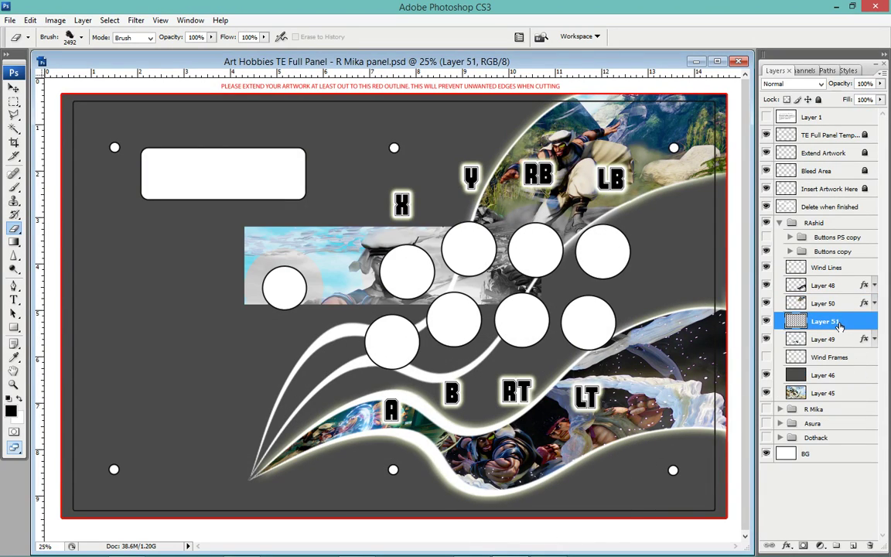
{"action": "right_click", "coordinate": [816, 327]}
{"action": "left_click", "coordinate": [804, 254]}
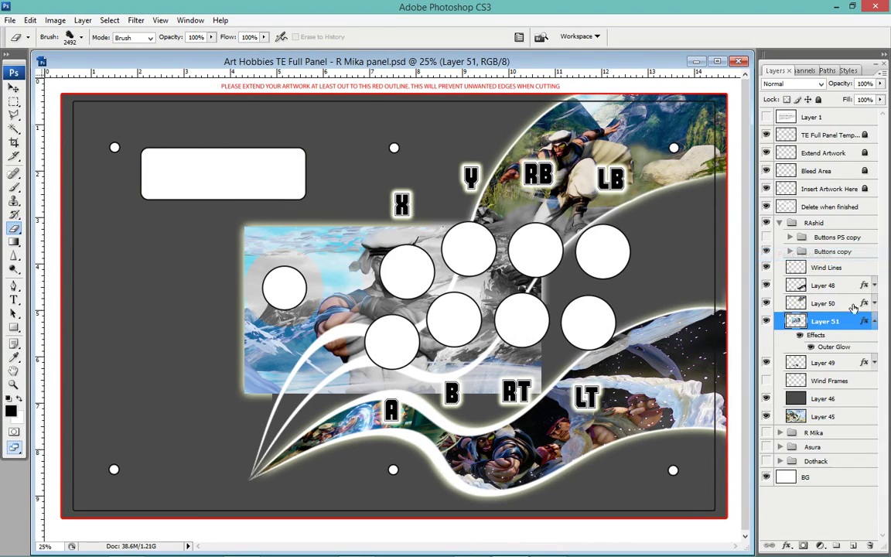
{"action": "left_click", "coordinate": [874, 321]}
{"action": "key", "text": "v"}
{"action": "left_click_drag", "start_coordinate": [355, 316], "coordinate": [576, 267]}
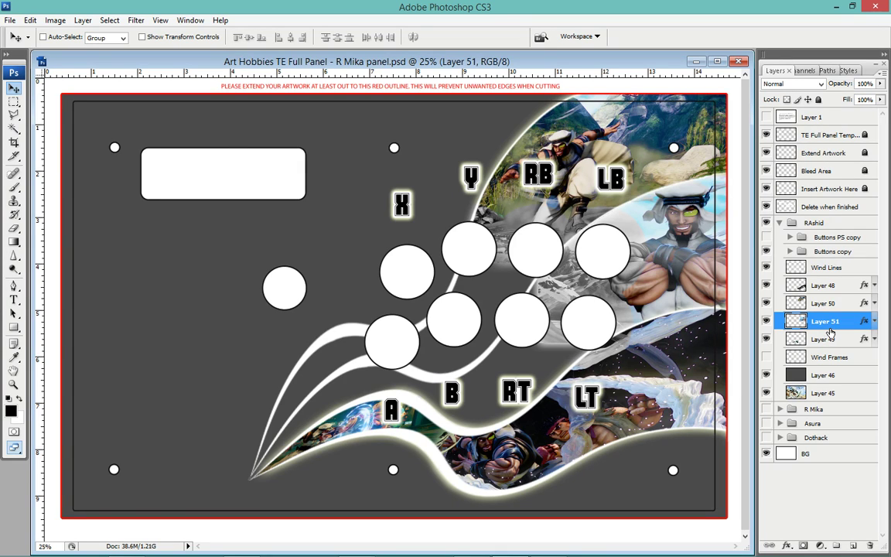
{"action": "key", "text": "e"}
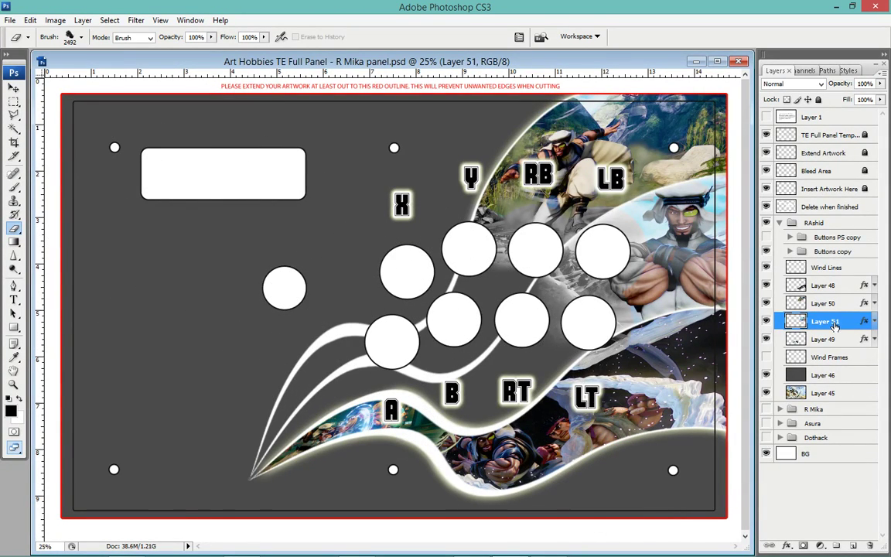
{"action": "left_click_drag", "start_coordinate": [833, 325], "coordinate": [828, 221]}
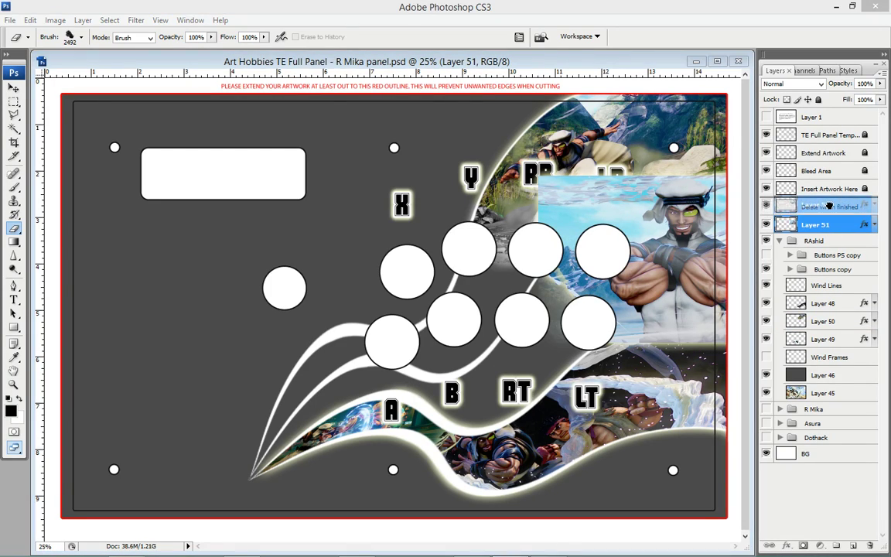
{"action": "mouse_move", "coordinate": [827, 224]}
{"action": "left_mouse_down"}
{"action": "mouse_move", "coordinate": [827, 207]}
{"action": "mouse_move", "coordinate": [854, 331]}
{"action": "left_mouse_up"}
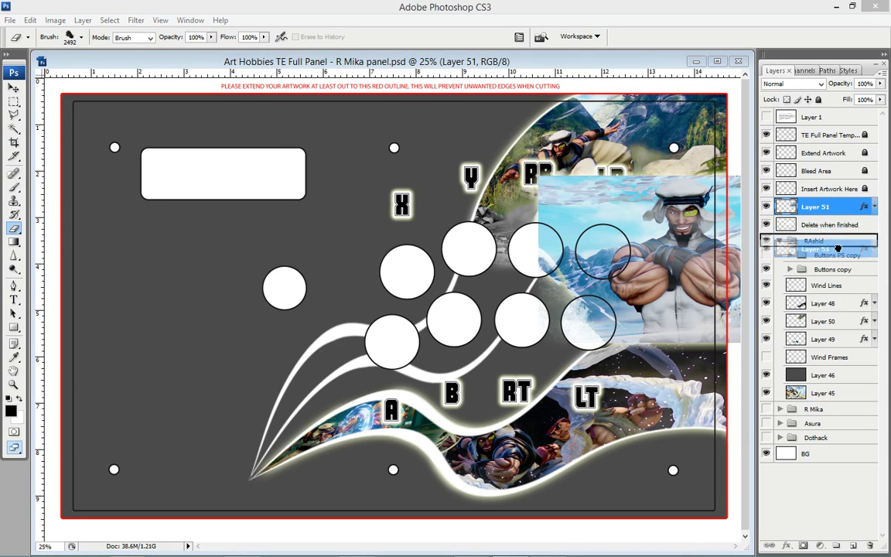
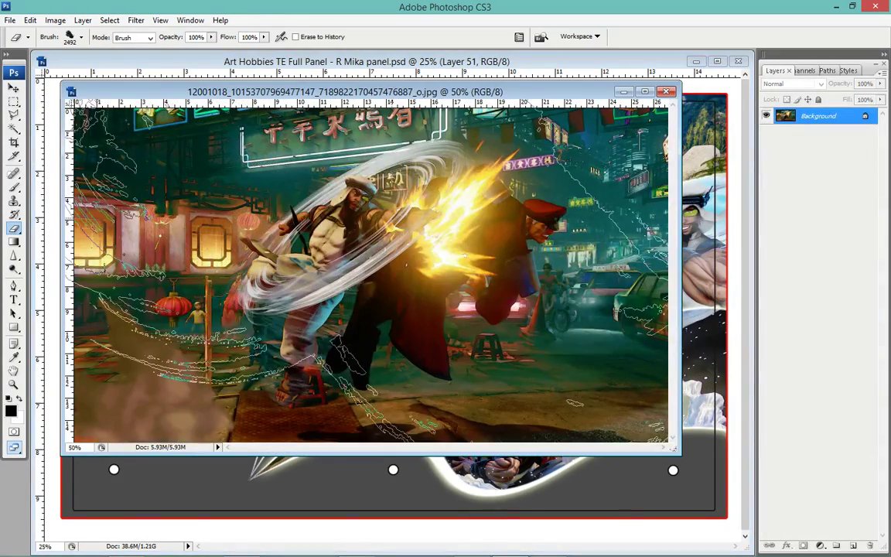
Paste the fight screenshot into the panel as Layer 52 below Layer 51, shifted over the bands
{"action": "left_click", "coordinate": [700, 308]}
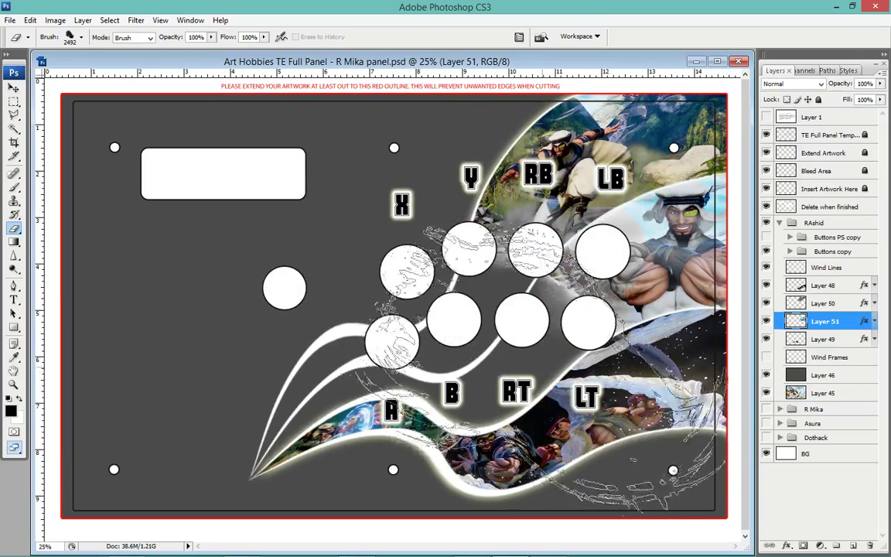
{"action": "key", "text": "ctrl+v"}
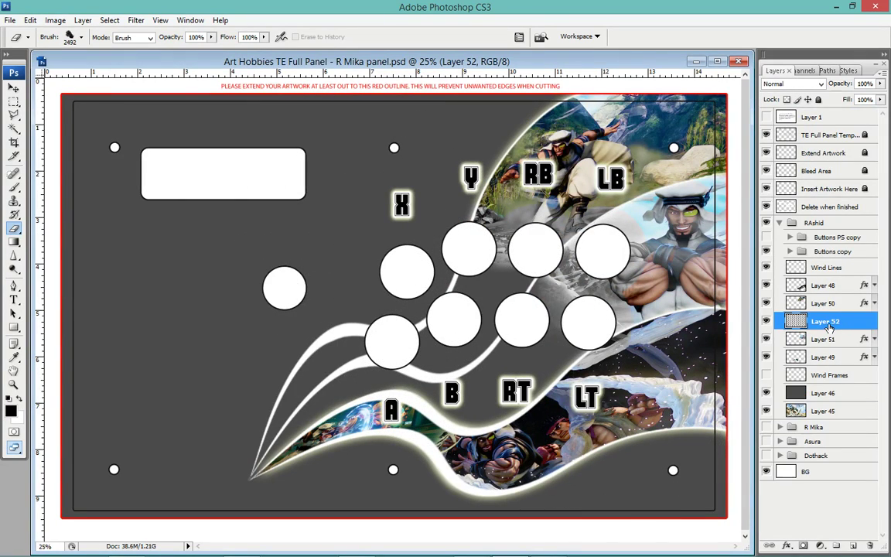
{"action": "left_click_drag", "start_coordinate": [826, 326], "coordinate": [825, 347]}
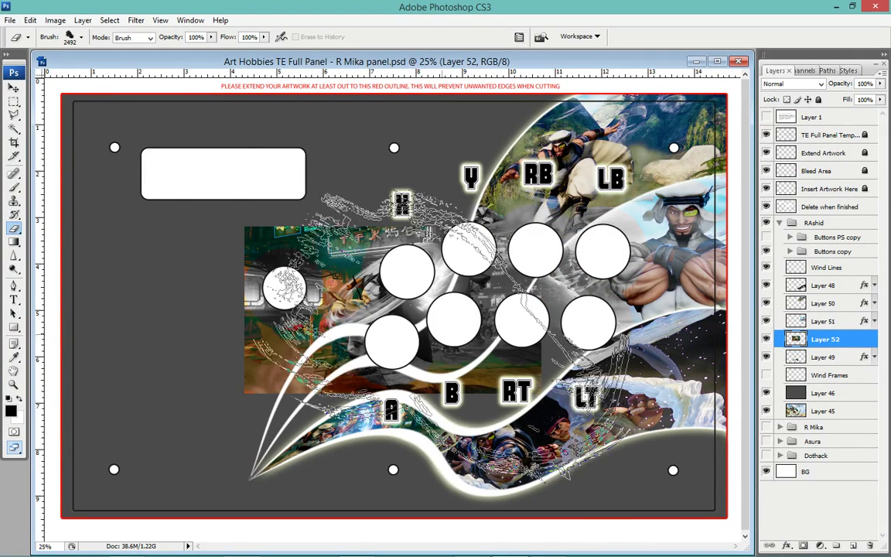
{"action": "key", "text": "v"}
{"action": "mouse_move", "coordinate": [452, 329]}
{"action": "left_mouse_down"}
{"action": "mouse_move", "coordinate": [517, 376]}
{"action": "mouse_move", "coordinate": [557, 365]}
{"action": "left_mouse_up"}
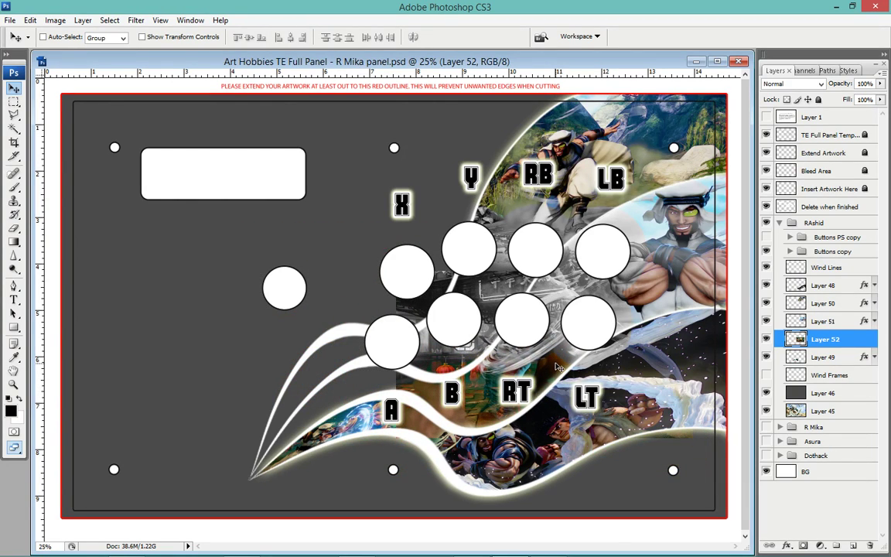
Skew and rotate the screenshot about 28° counter-clockwise to fill the middle wind band
{"action": "key", "text": "ctrl+t"}
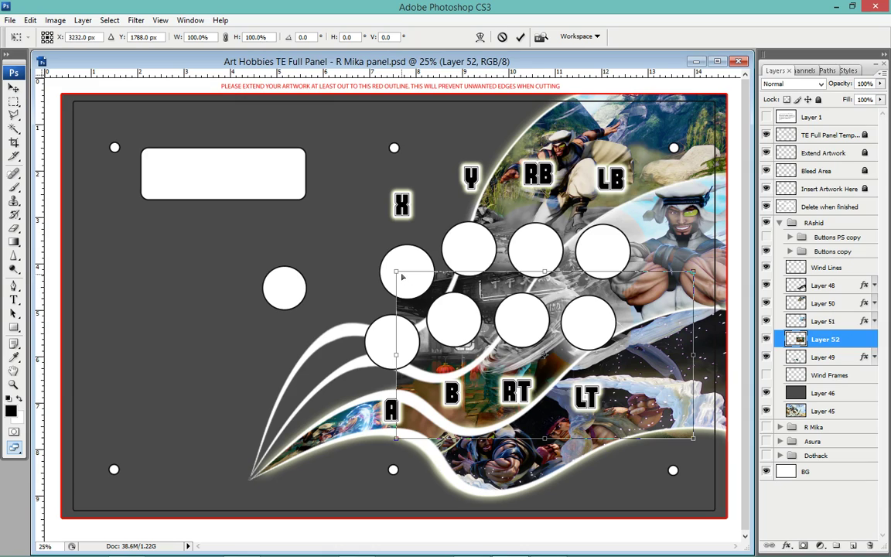
{"action": "left_click_drag", "start_coordinate": [399, 275], "coordinate": [395, 304]}
{"action": "left_click_drag", "start_coordinate": [396, 319], "coordinate": [396, 315]}
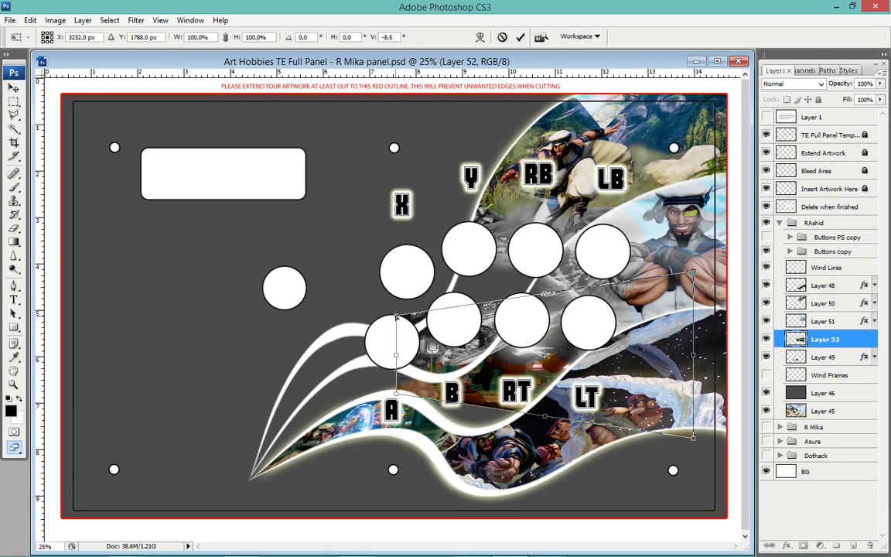
{"action": "left_click_drag", "start_coordinate": [696, 256], "coordinate": [644, 223]}
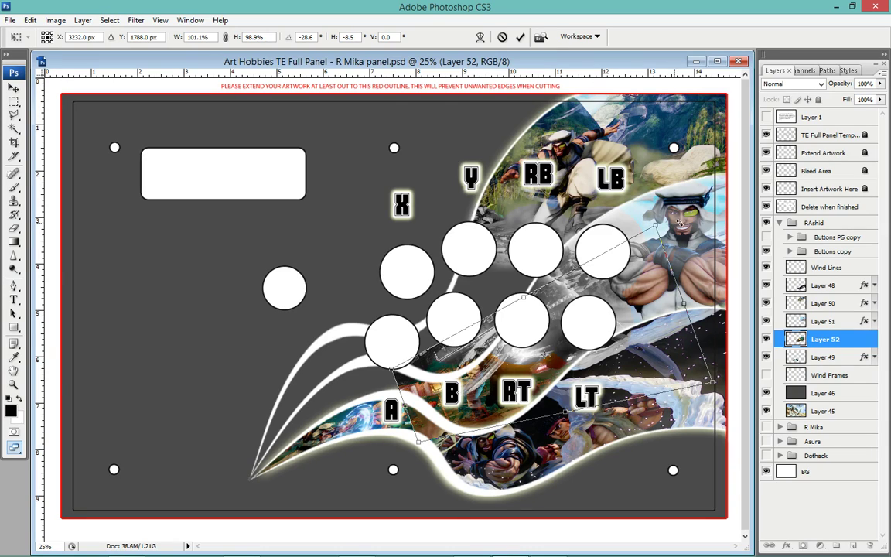
{"action": "left_click_drag", "start_coordinate": [614, 289], "coordinate": [633, 277]}
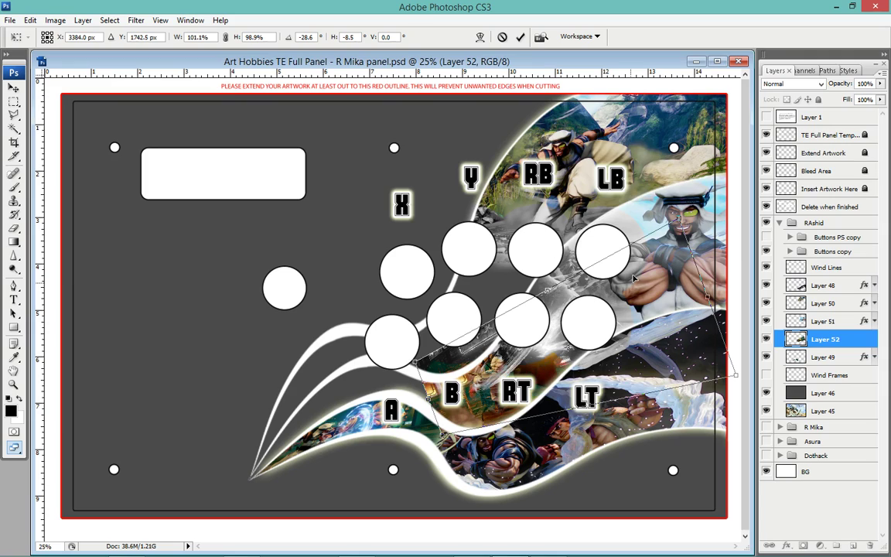
{"action": "mouse_move", "coordinate": [680, 207]}
{"action": "left_mouse_down"}
{"action": "mouse_move", "coordinate": [670, 216]}
{"action": "mouse_move", "coordinate": [626, 205]}
{"action": "mouse_move", "coordinate": [616, 191]}
{"action": "mouse_move", "coordinate": [620, 200]}
{"action": "left_mouse_up"}
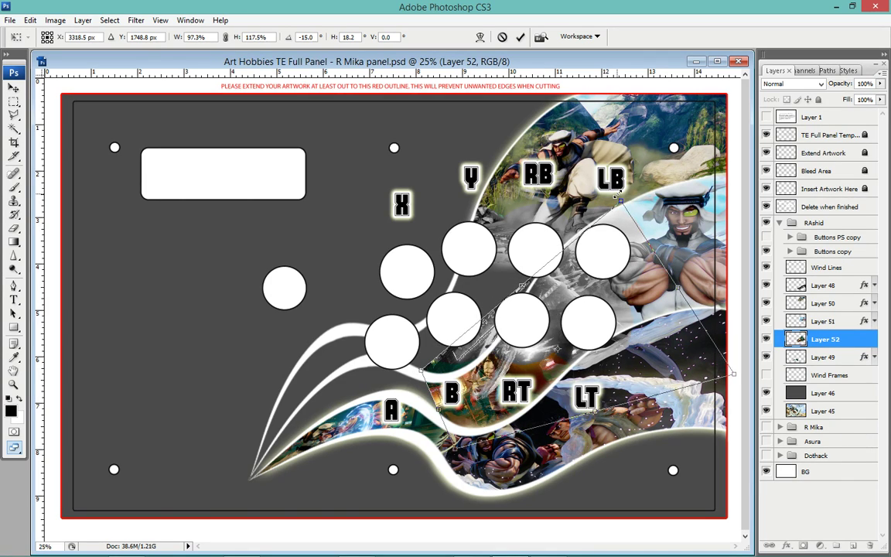
{"action": "key", "text": "shift+Right"}
{"action": "key", "text": "shift+Right"}
{"action": "key", "text": "shift+Right"}
{"action": "key", "text": "shift+Right"}
{"action": "key", "text": "shift+Right"}
{"action": "key", "text": "shift+Right"}
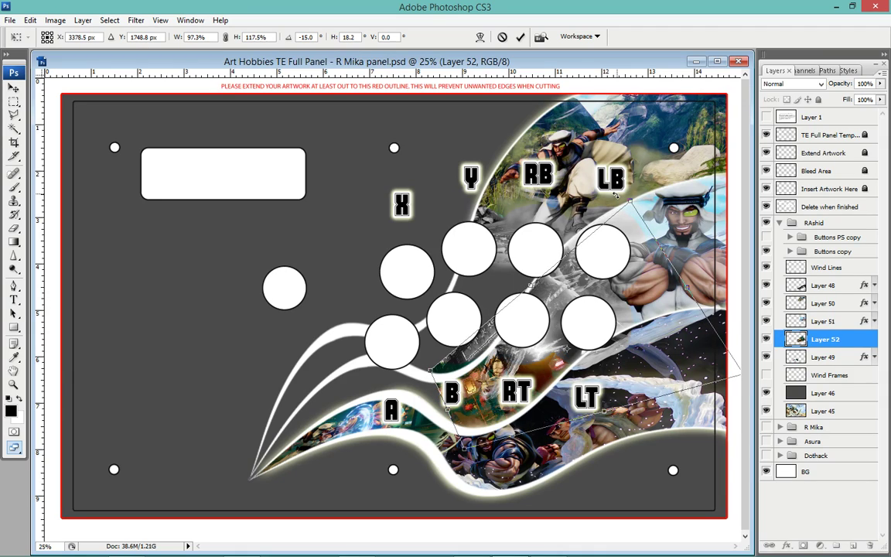
{"action": "key", "text": "Return"}
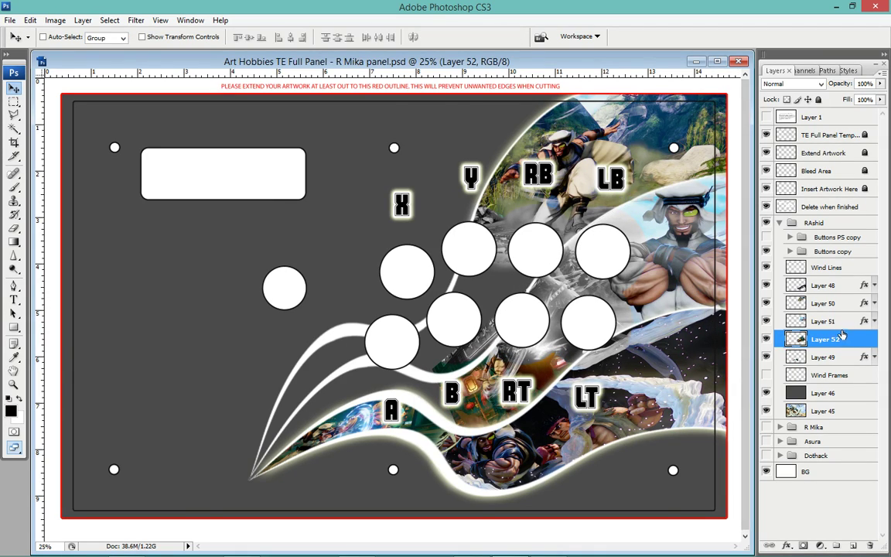
Magic Wand the white wind-lines shape on Wind Lines and expand the selection by 10 px
{"action": "left_click", "coordinate": [816, 267]}
{"action": "key", "text": "w"}
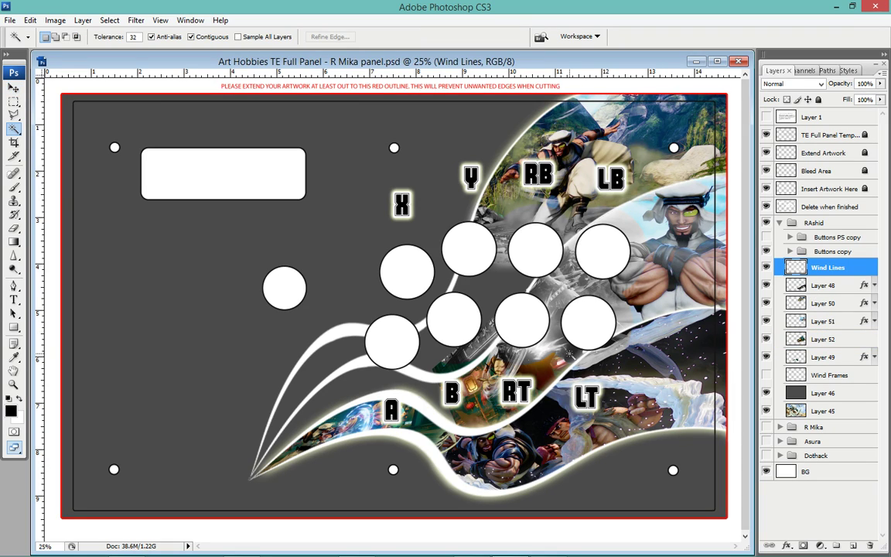
{"action": "left_click", "coordinate": [575, 309]}
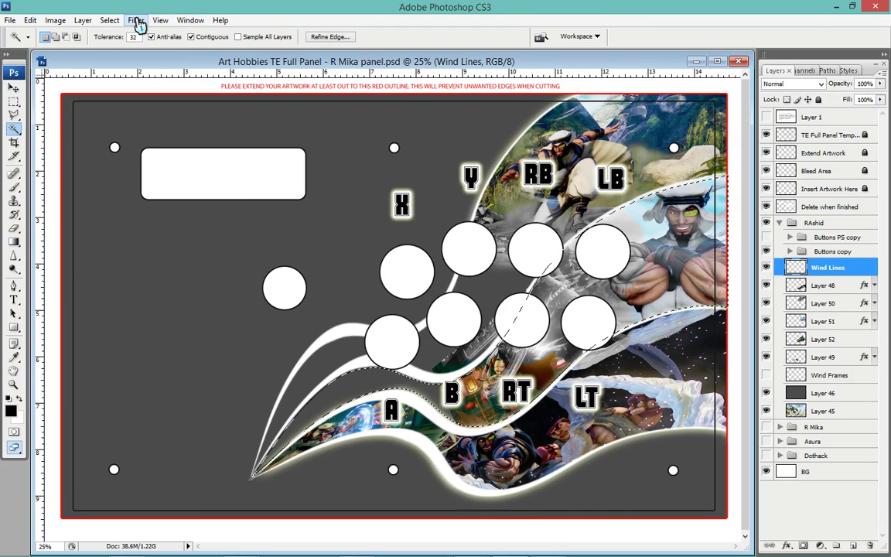
{"action": "left_click", "coordinate": [110, 23]}
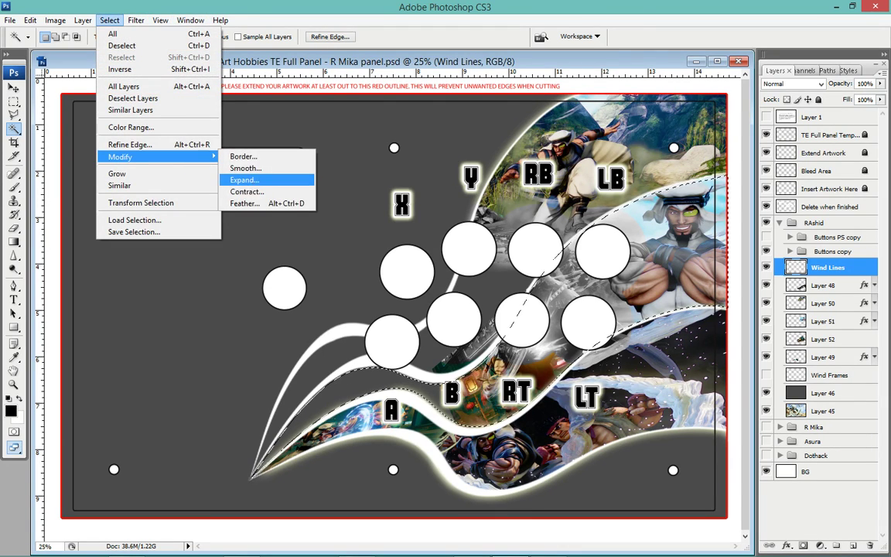
{"action": "left_click", "coordinate": [282, 174]}
{"action": "key", "text": "Return"}
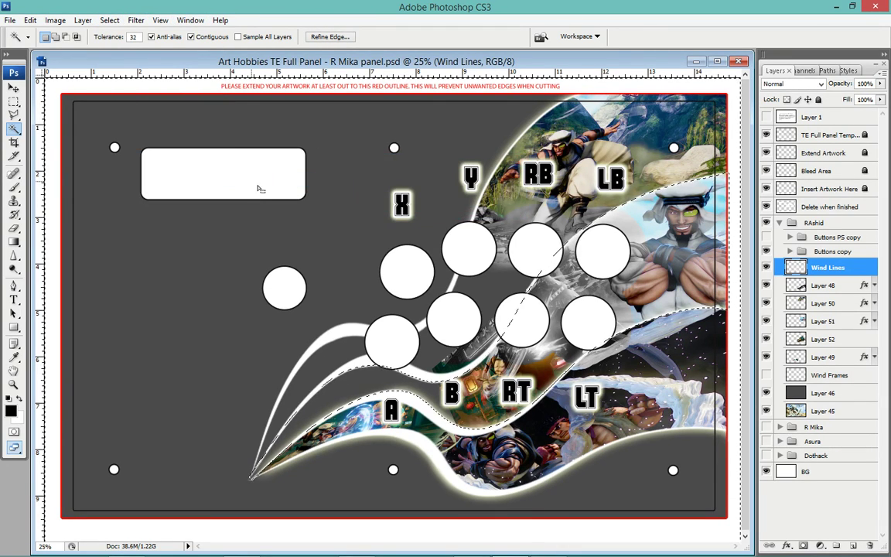
Deselect and paste the copied Outer Glow layer style onto Layer 52
{"action": "left_click", "coordinate": [826, 340]}
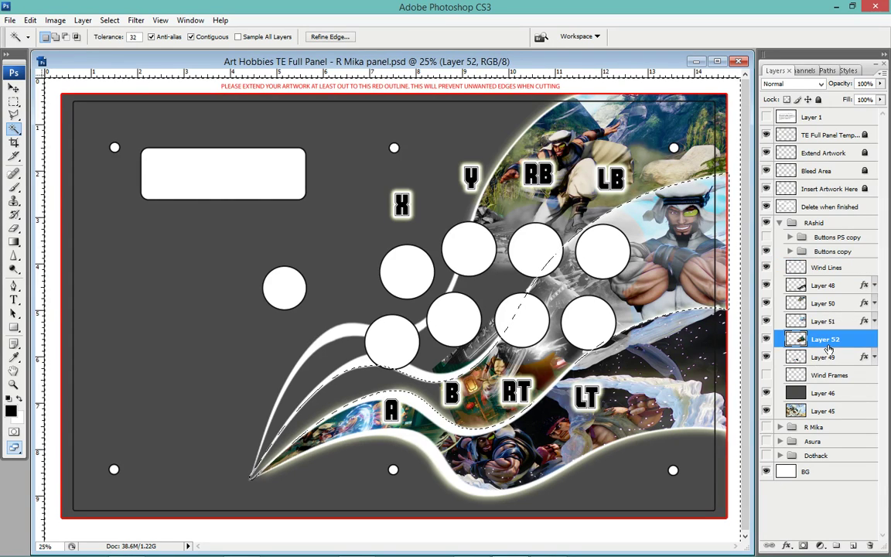
{"action": "key", "text": "ctrl+d"}
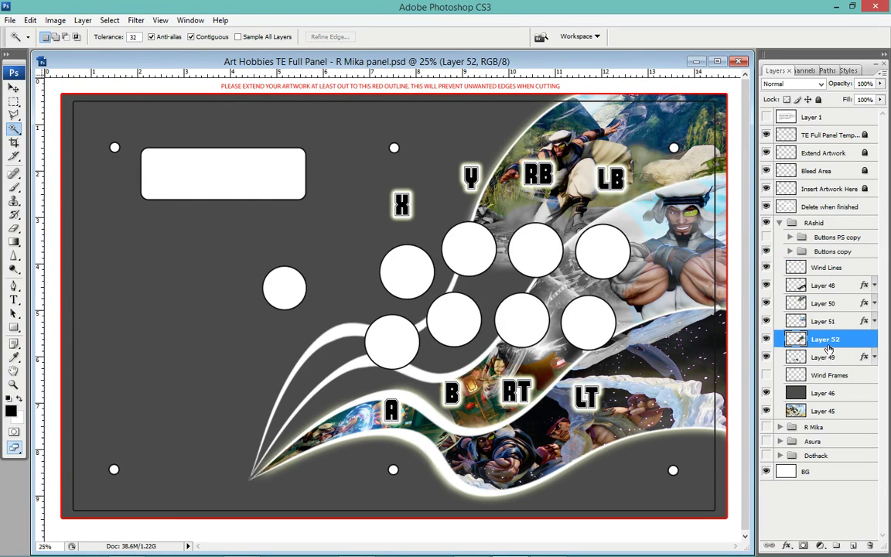
{"action": "right_click", "coordinate": [829, 350]}
{"action": "left_click", "coordinate": [804, 276]}
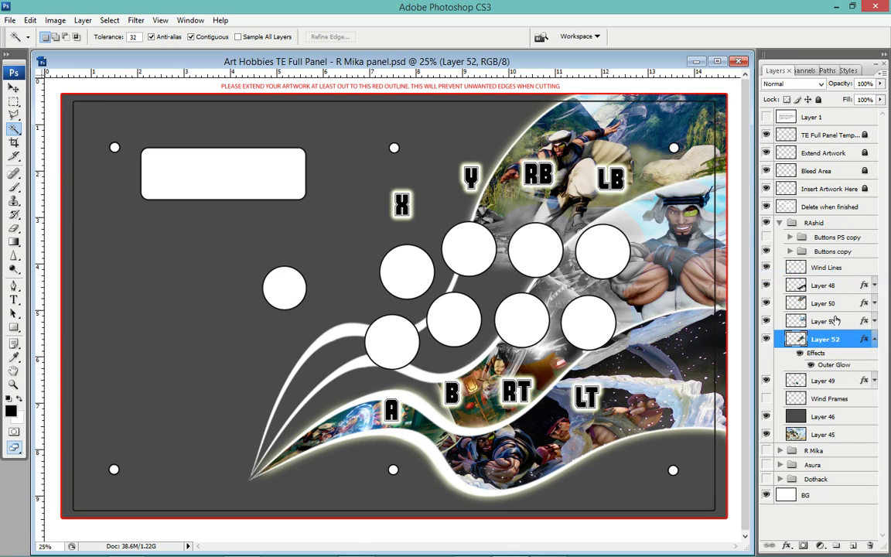
Set the Eraser to a large wispy brush, trying 2497 px then settling on 2465 px
{"action": "key", "text": "e"}
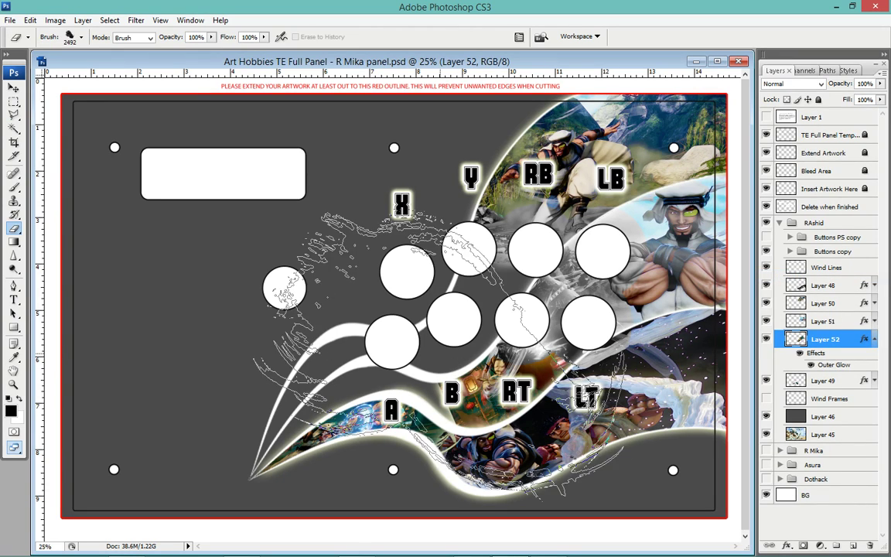
{"action": "right_click", "coordinate": [255, 275]}
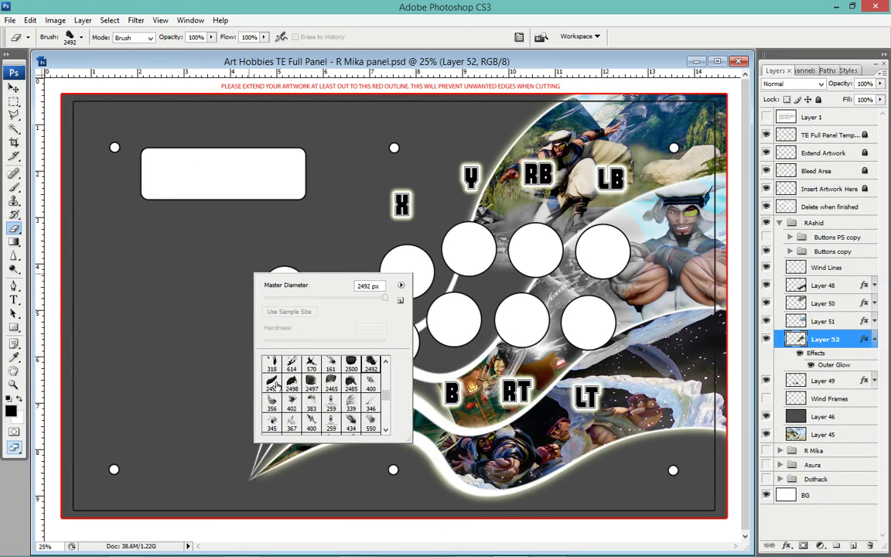
{"action": "key", "text": "Return"}
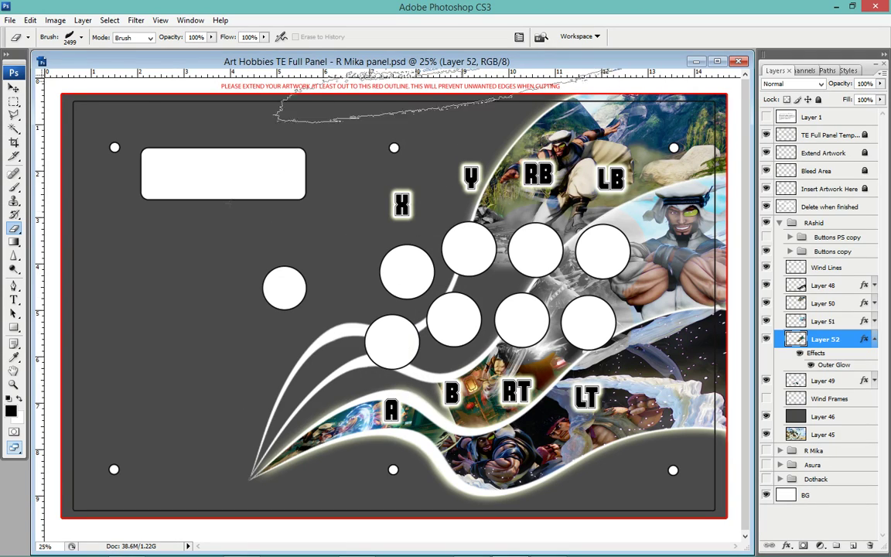
{"action": "right_click", "coordinate": [298, 212]}
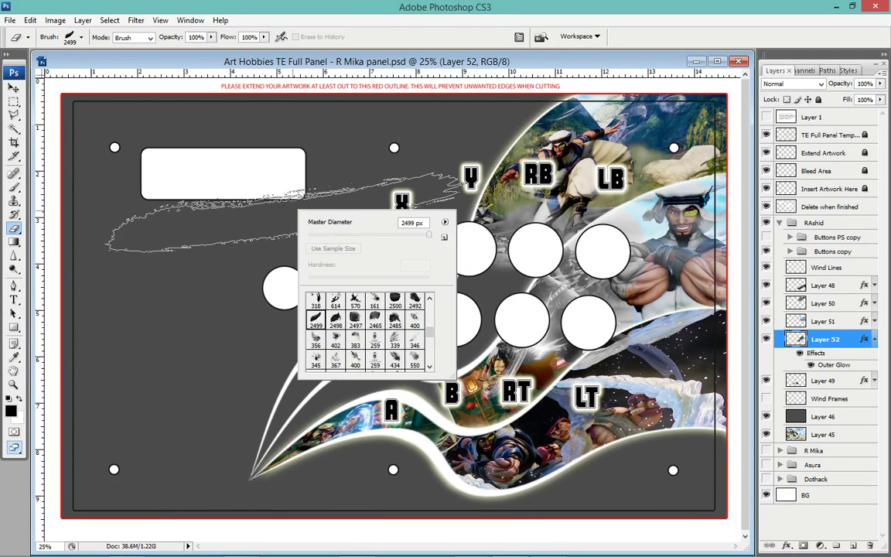
{"action": "left_click", "coordinate": [355, 318]}
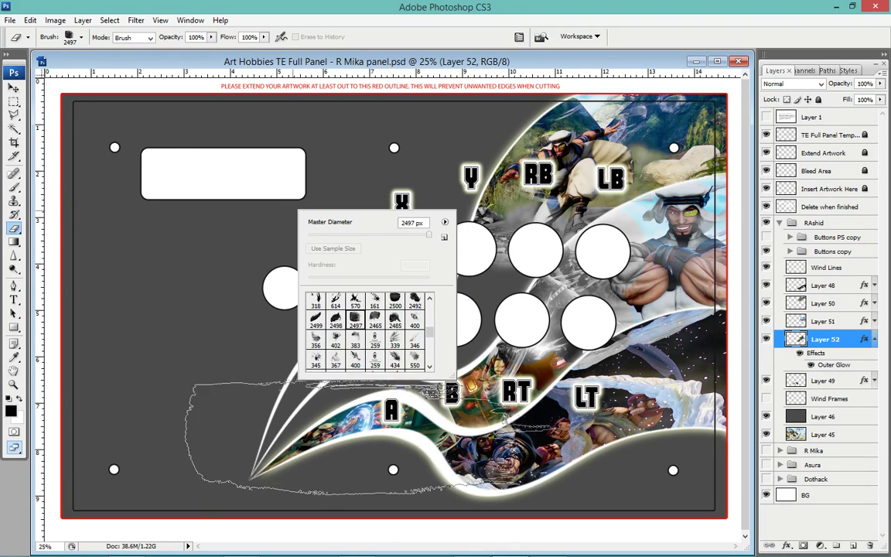
{"action": "key", "text": "Return"}
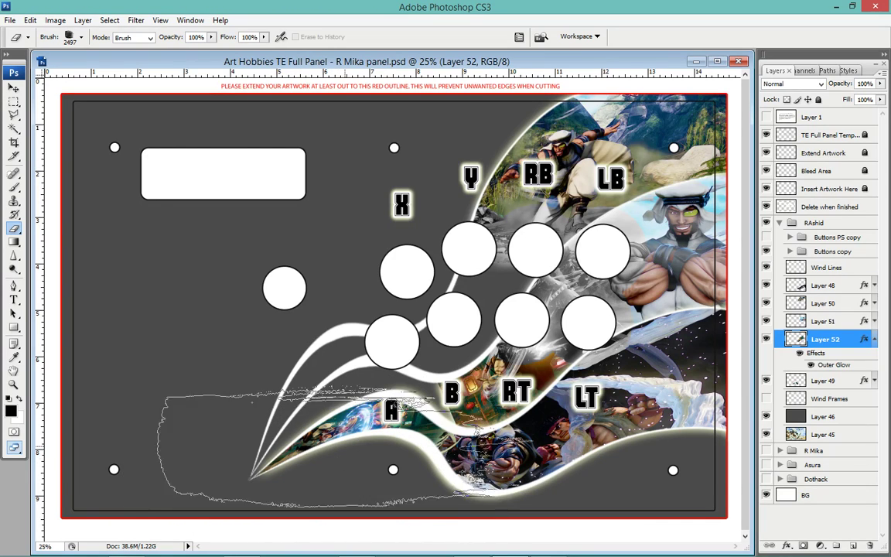
{"action": "right_click", "coordinate": [368, 382]}
{"action": "left_click", "coordinate": [443, 491]}
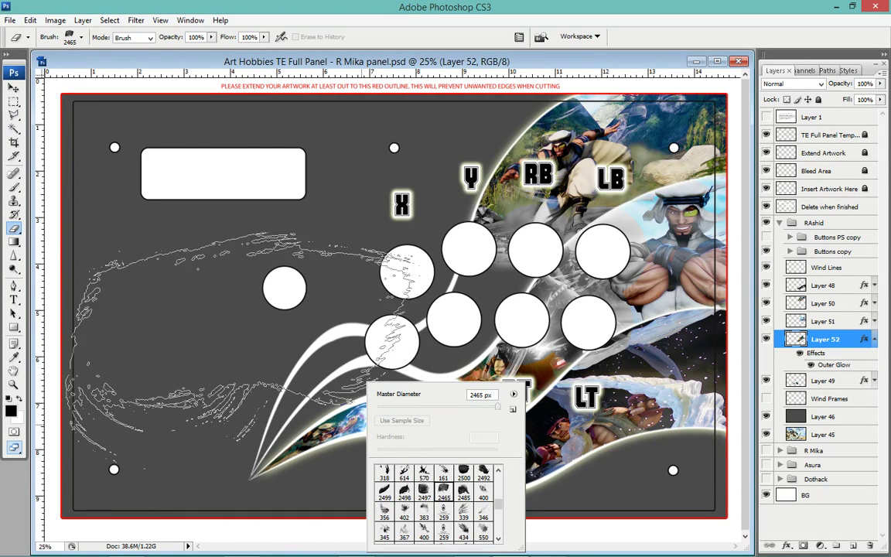
{"action": "key", "text": "Return"}
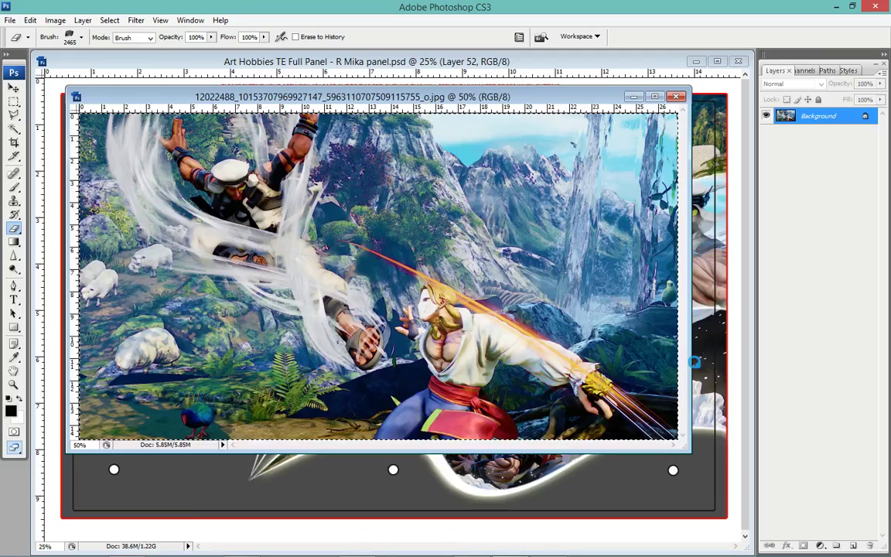
Paste the mountain fight screenshot above Layer 49 as Layer 53 and move it over the lower bands
{"action": "left_click", "coordinate": [696, 364]}
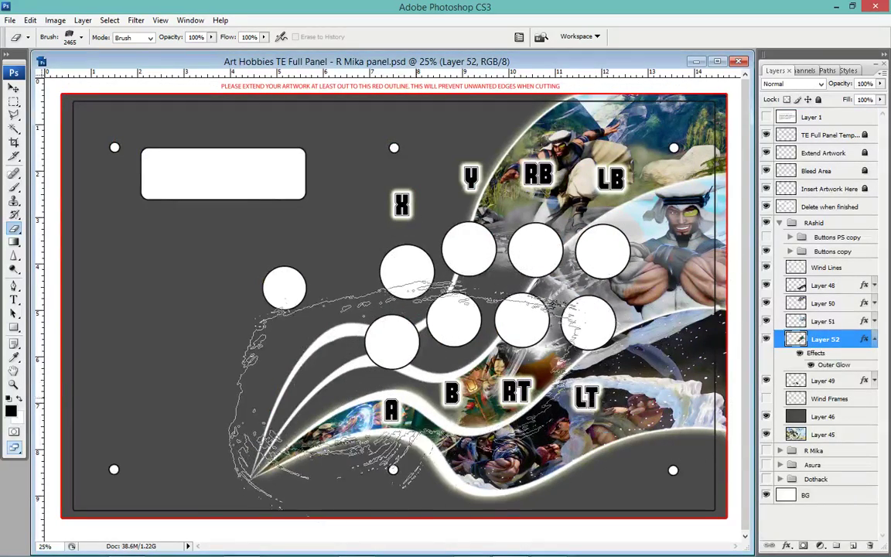
{"action": "left_click", "coordinate": [874, 338]}
{"action": "left_click", "coordinate": [822, 357]}
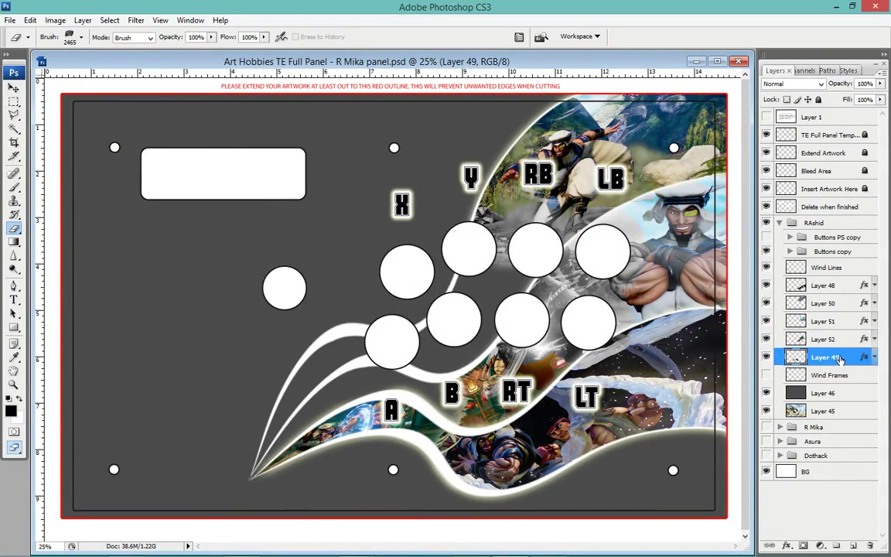
{"action": "key", "text": "ctrl+v"}
{"action": "key", "text": "v"}
{"action": "mouse_move", "coordinate": [395, 311]}
{"action": "left_mouse_down"}
{"action": "mouse_move", "coordinate": [353, 393]}
{"action": "mouse_move", "coordinate": [338, 387]}
{"action": "left_mouse_up"}
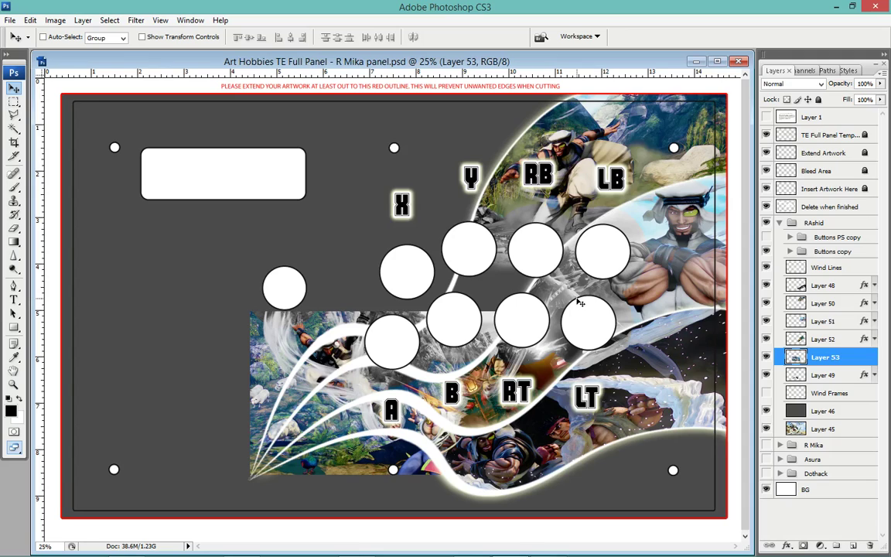
Distort Layer 53 into a tapered wedge following the lower curved wind band
{"action": "key", "text": "ctrl+t"}
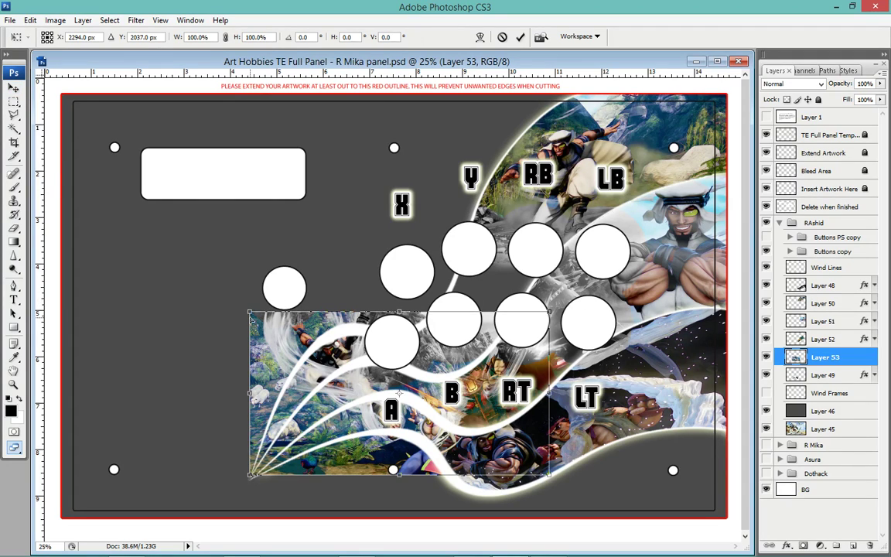
{"action": "mouse_move", "coordinate": [251, 319]}
{"action": "left_mouse_down"}
{"action": "mouse_move", "coordinate": [272, 396]}
{"action": "mouse_move", "coordinate": [253, 435]}
{"action": "left_mouse_up"}
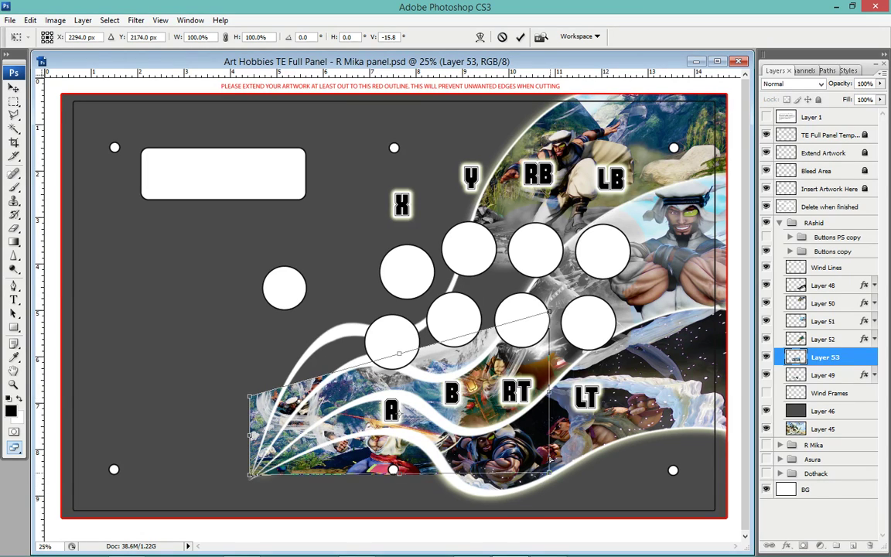
{"action": "left_click_drag", "start_coordinate": [549, 477], "coordinate": [549, 449]}
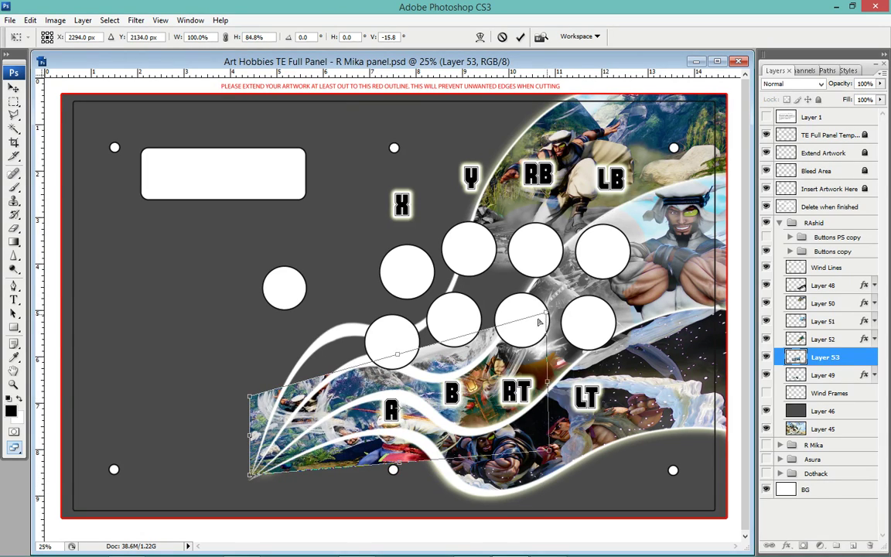
{"action": "mouse_move", "coordinate": [539, 321]}
{"action": "left_mouse_down"}
{"action": "mouse_move", "coordinate": [503, 326]}
{"action": "mouse_move", "coordinate": [473, 366]}
{"action": "mouse_move", "coordinate": [488, 338]}
{"action": "mouse_move", "coordinate": [474, 341]}
{"action": "left_mouse_up"}
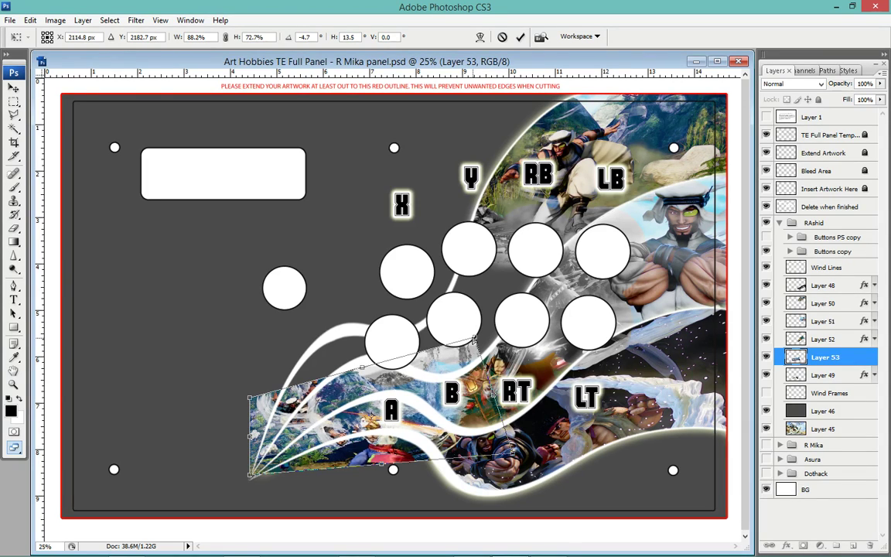
{"action": "left_click_drag", "start_coordinate": [254, 399], "coordinate": [311, 382]}
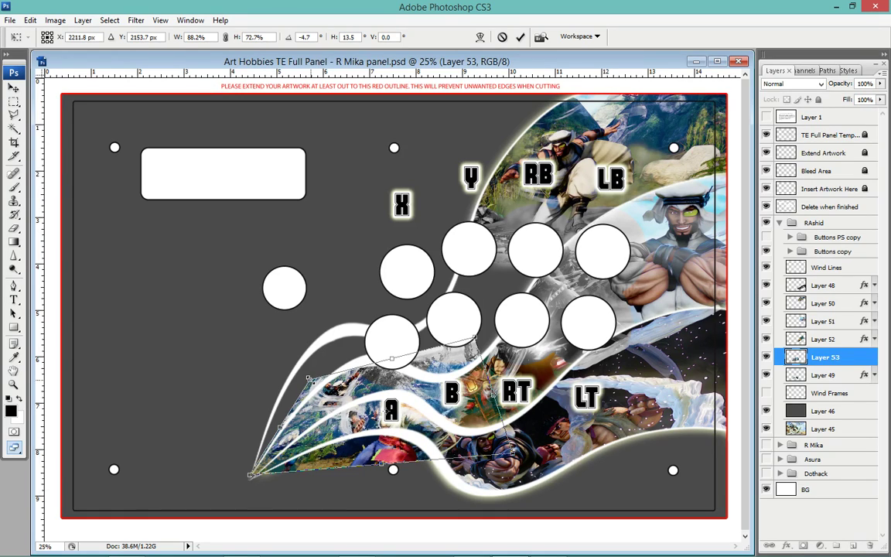
{"action": "key", "text": "Return"}
Magic Wand the curved band on Wind Lines and expand the selection by 10 px, undoing a trial delete
{"action": "key", "text": "w"}
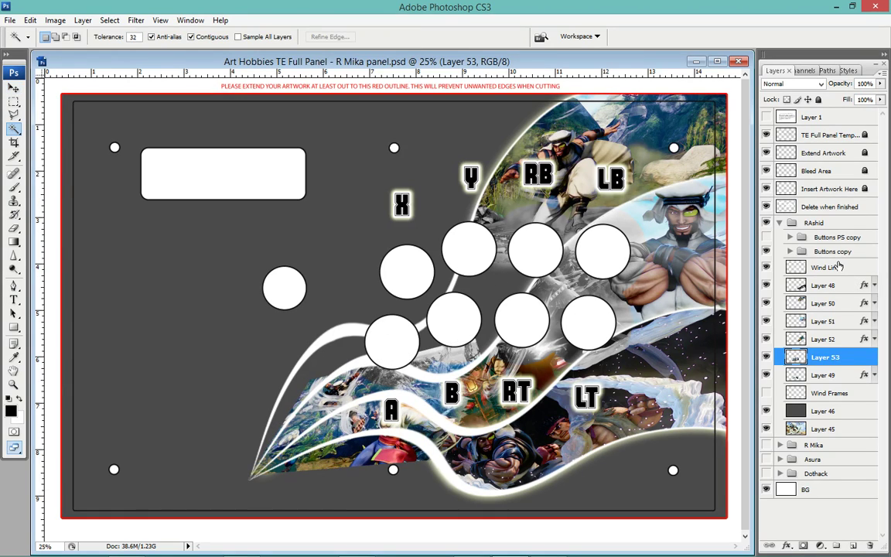
{"action": "left_click", "coordinate": [839, 266]}
{"action": "left_click", "coordinate": [611, 294]}
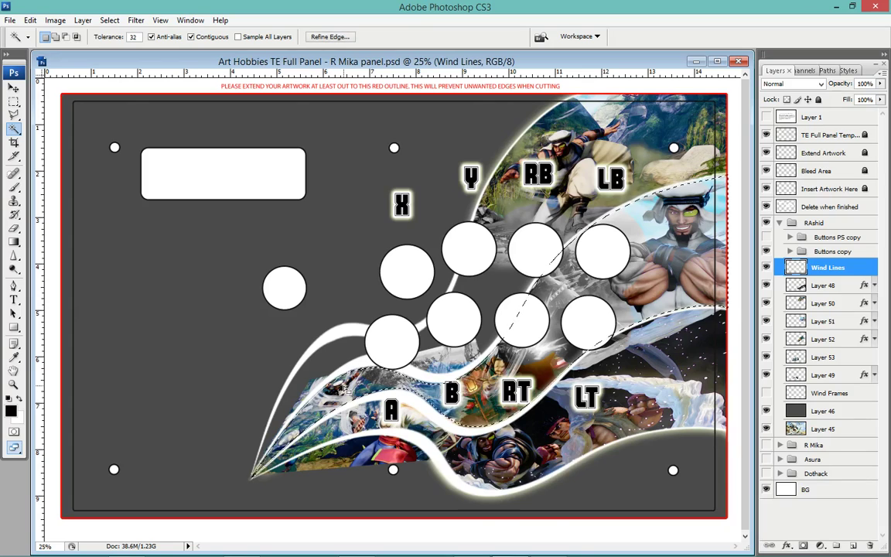
{"action": "left_click", "coordinate": [111, 20]}
{"action": "mouse_move", "coordinate": [120, 157]}
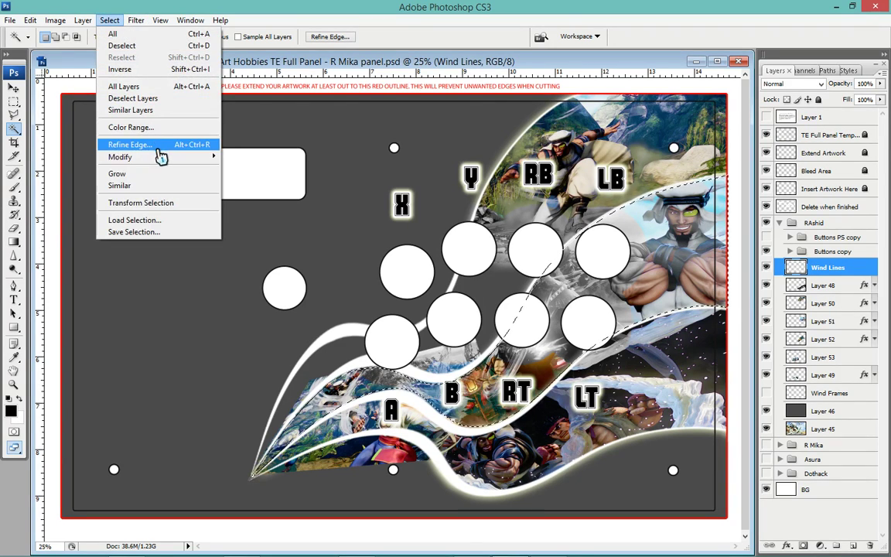
{"action": "left_click", "coordinate": [244, 179]}
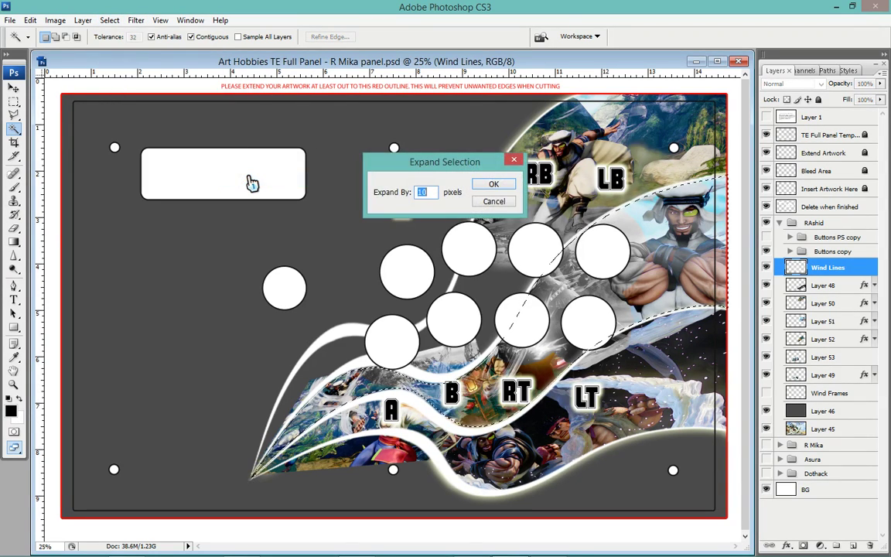
{"action": "key", "text": "Return"}
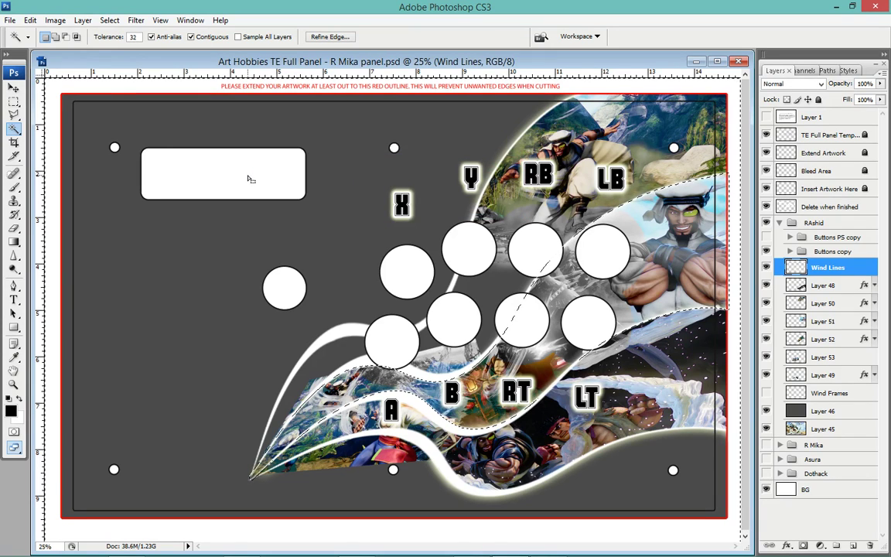
{"action": "key", "text": "Delete"}
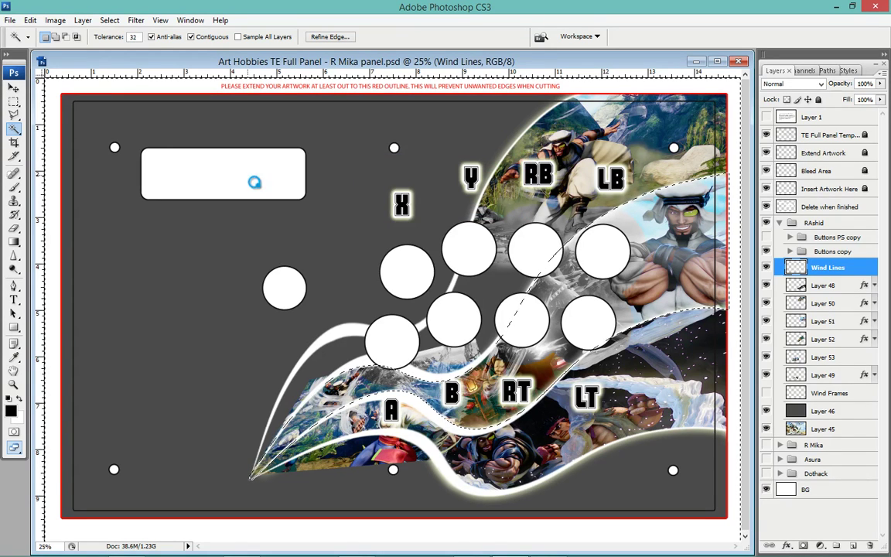
{"action": "key", "text": "ctrl+z"}
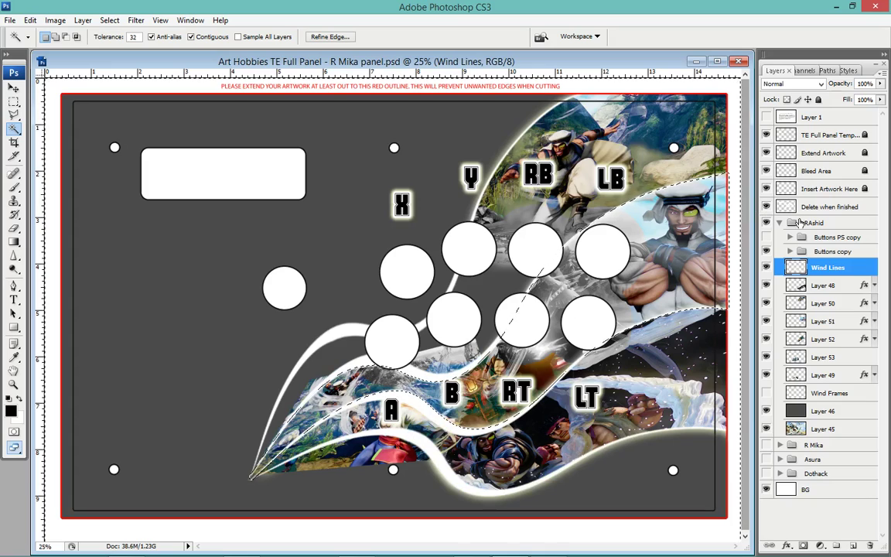
Deselect and paste the copied Outer Glow style onto Layer 53, collapsing its effects list
{"action": "left_click", "coordinate": [841, 357]}
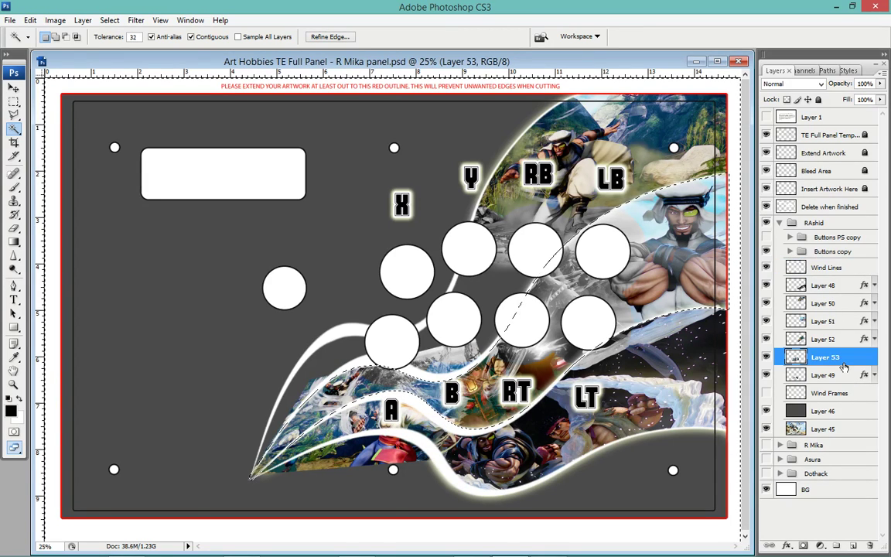
{"action": "key", "text": "ctrl+d"}
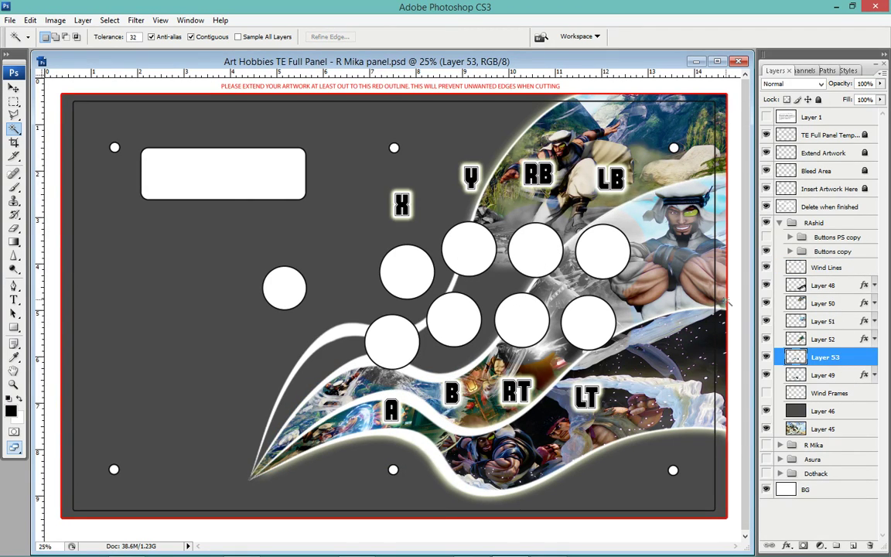
{"action": "right_click", "coordinate": [762, 341]}
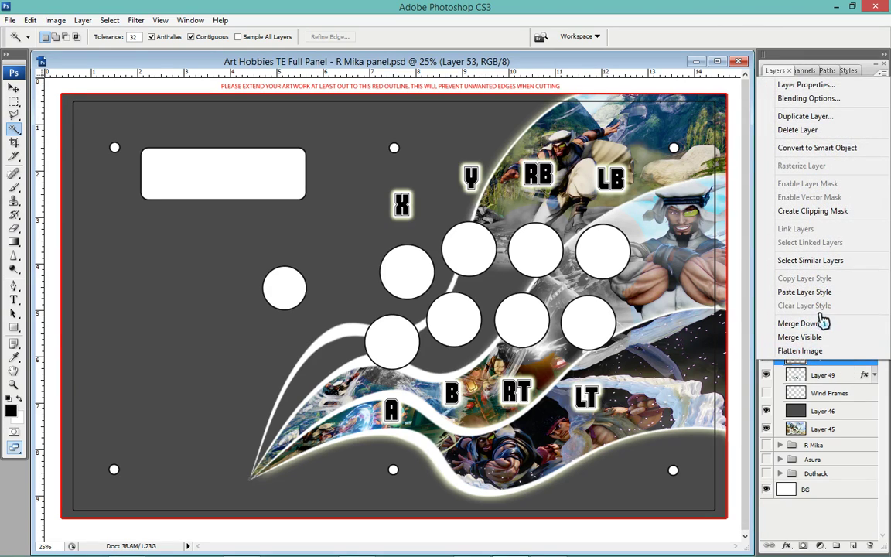
{"action": "left_click", "coordinate": [818, 293]}
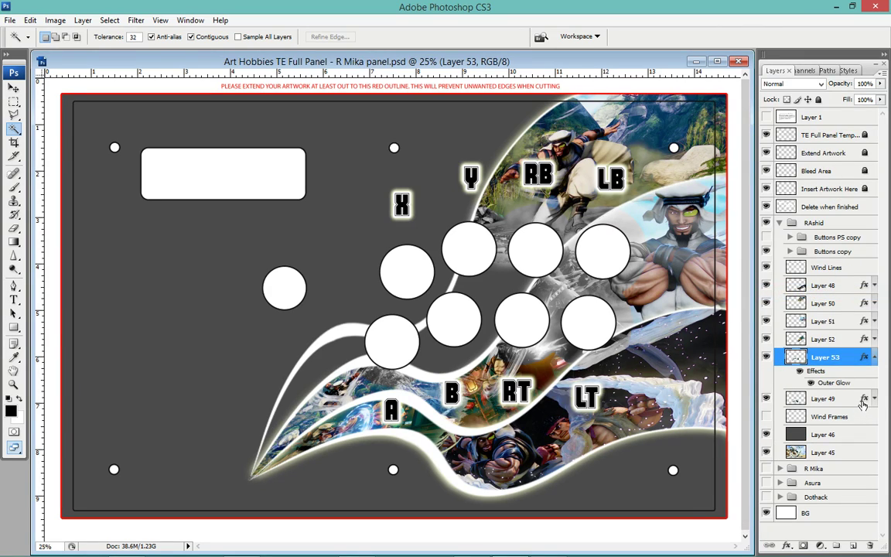
{"action": "left_click", "coordinate": [875, 358]}
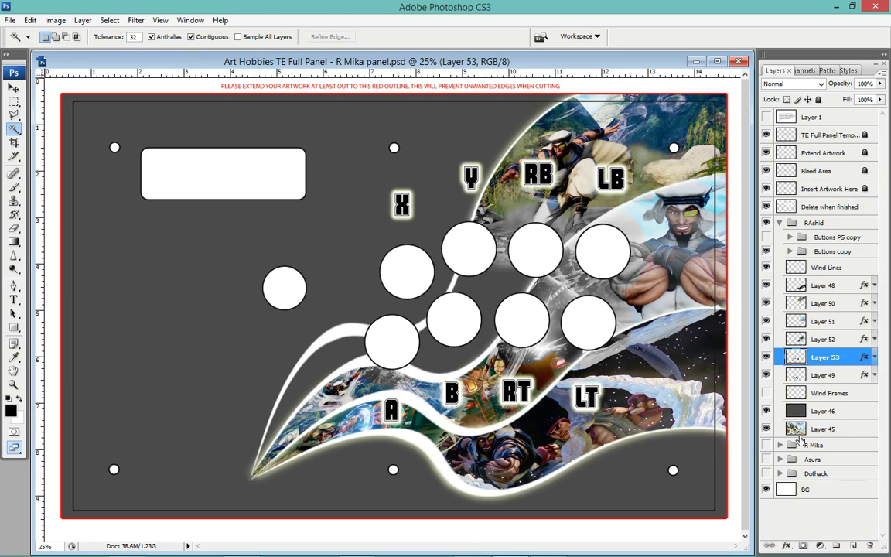
{"action": "left_click", "coordinate": [814, 412]}
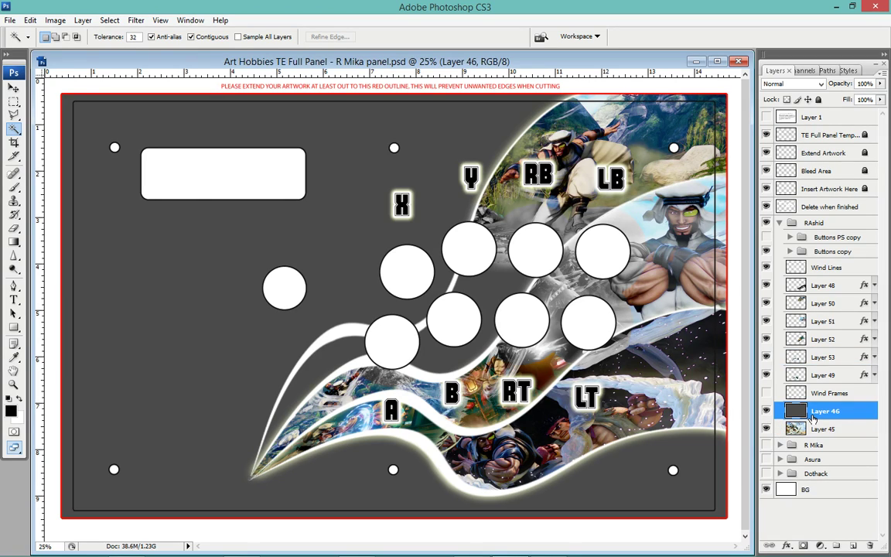
Turn Layer 46 black with Hue/Saturation Lightness -100
{"action": "key", "text": "ctrl+u"}
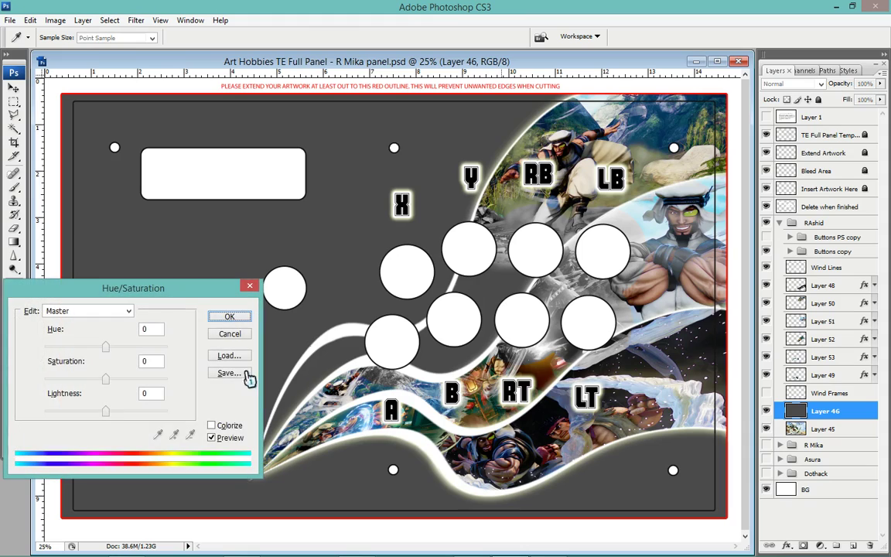
{"action": "mouse_move", "coordinate": [105, 410]}
{"action": "left_mouse_down"}
{"action": "mouse_move", "coordinate": [184, 420]}
{"action": "mouse_move", "coordinate": [15, 411]}
{"action": "left_mouse_up"}
{"action": "key", "text": "Return"}
{"action": "key", "text": "w"}
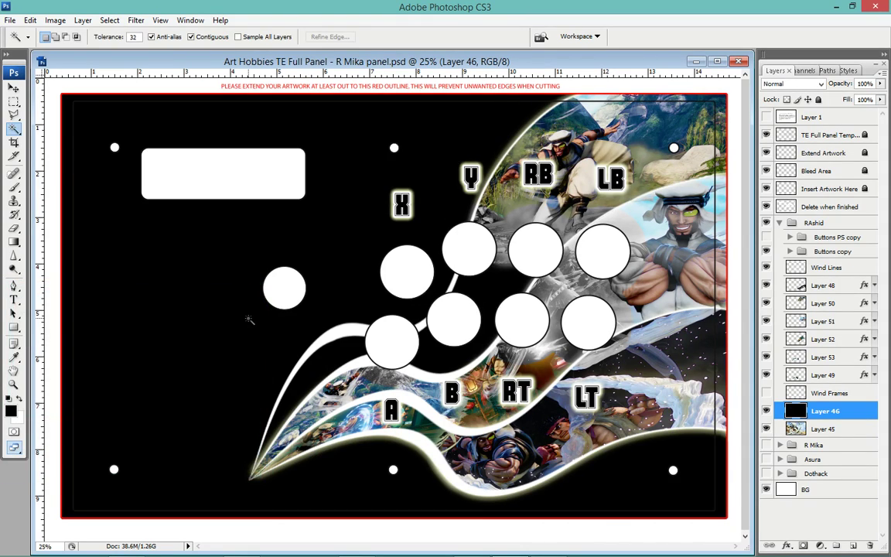
Lower the black background layer's opacity to 50%
{"action": "key", "text": "v"}
{"action": "key", "text": "8"}
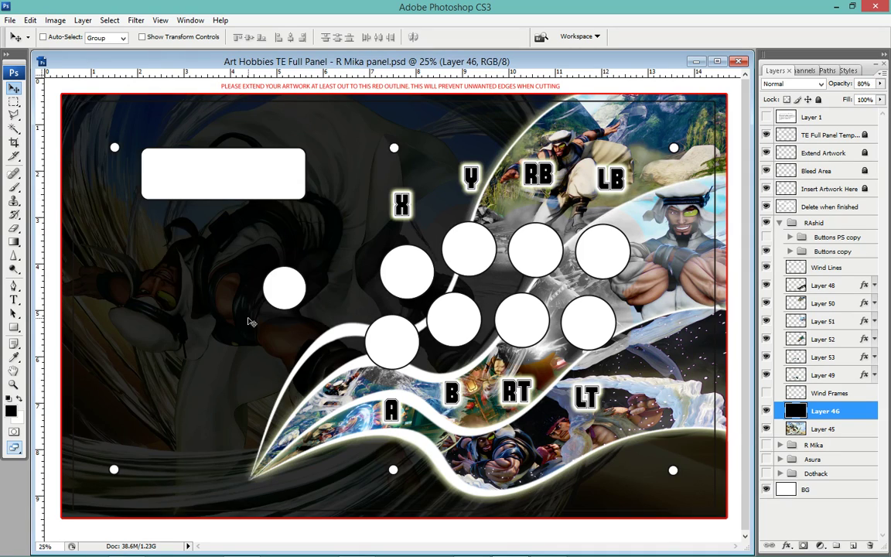
{"action": "key", "text": "7"}
{"action": "key", "text": "5"}
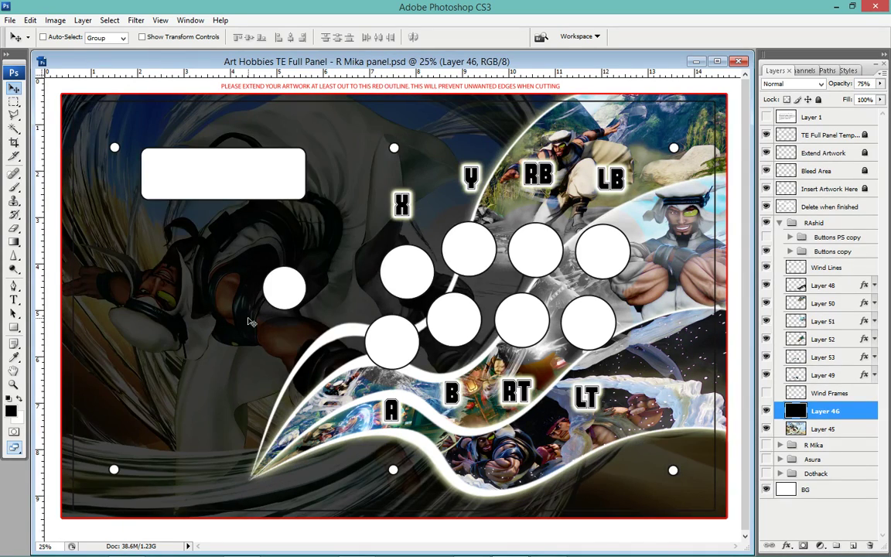
{"action": "key", "text": "5"}
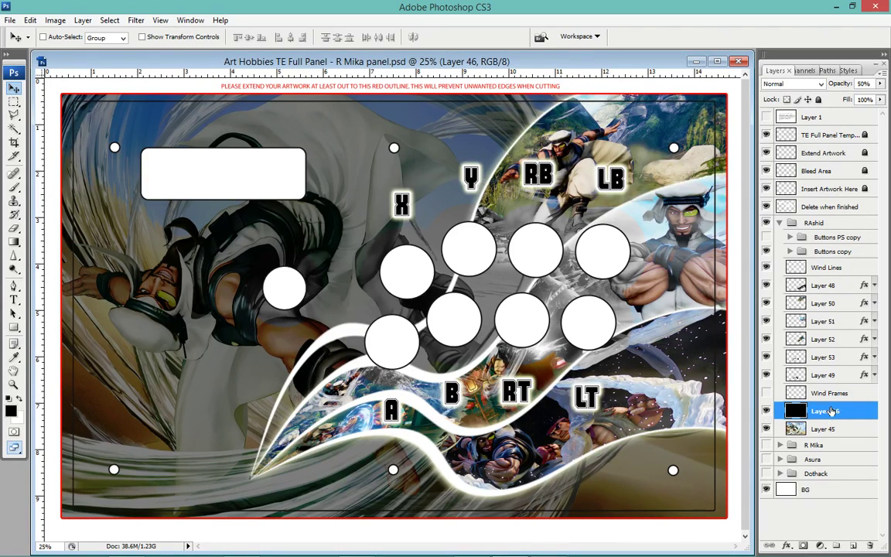
Create a new layer group named 'Wind Lines' above the Wind Lines layer
{"action": "left_click", "coordinate": [828, 268]}
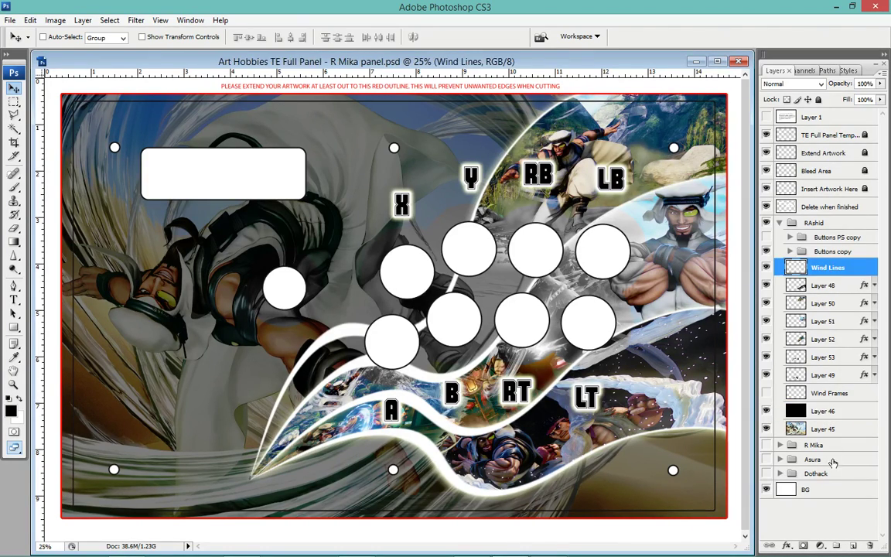
{"action": "left_click", "coordinate": [838, 546], "text": "alt"}
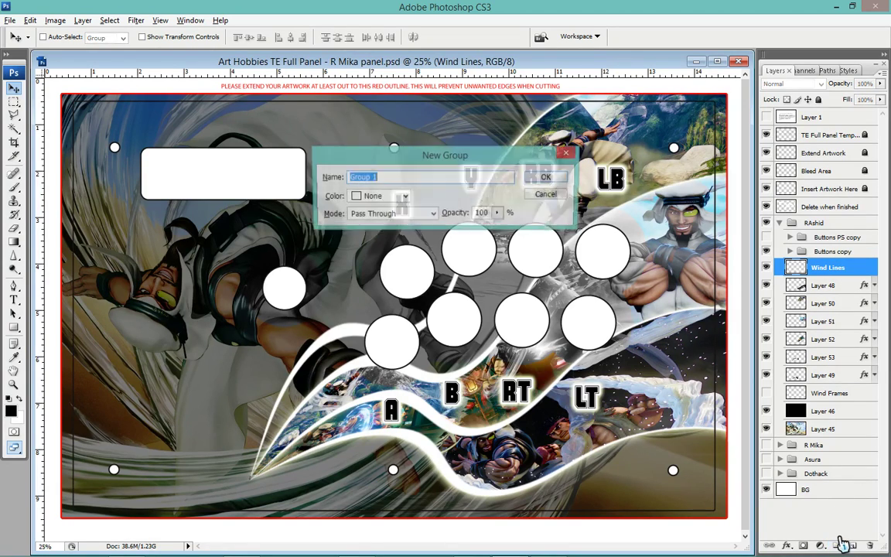
{"action": "type", "text": "Wind Lines"}
{"action": "key", "text": "Return"}
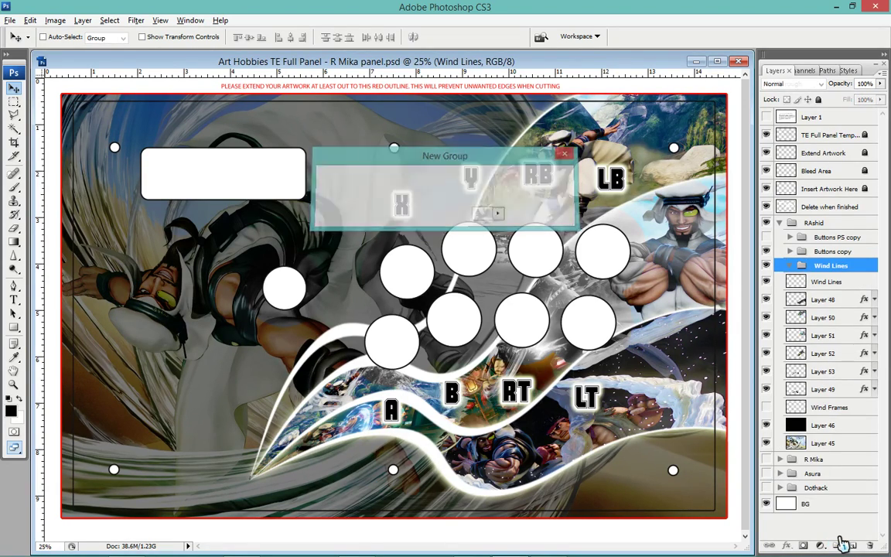
Move the layers from Wind Lines down to Wind Frames into the Wind Lines group
{"action": "left_click", "coordinate": [820, 285]}
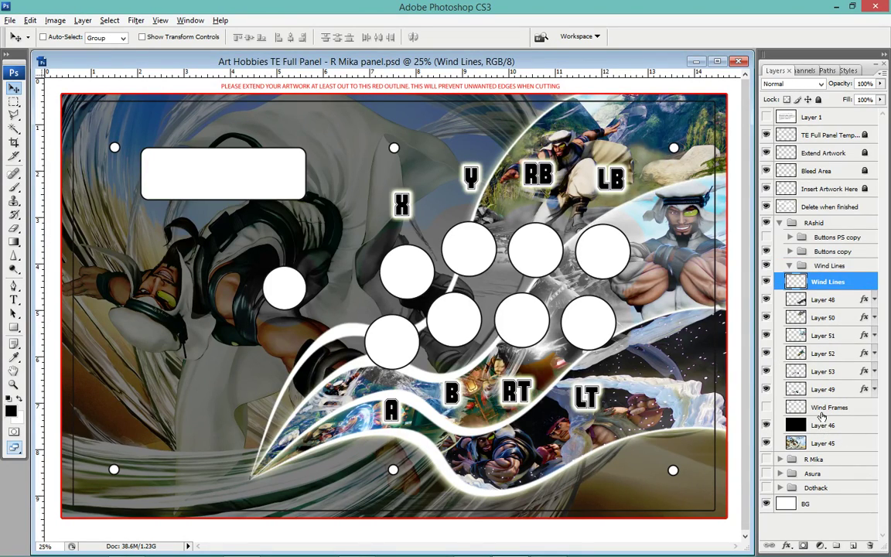
{"action": "left_click", "coordinate": [826, 406], "text": "shift"}
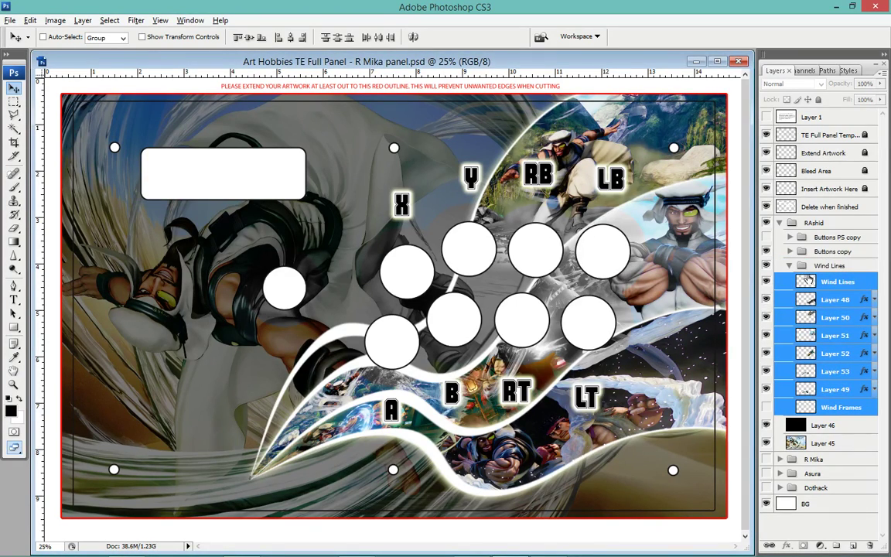
{"action": "left_click", "coordinate": [794, 266]}
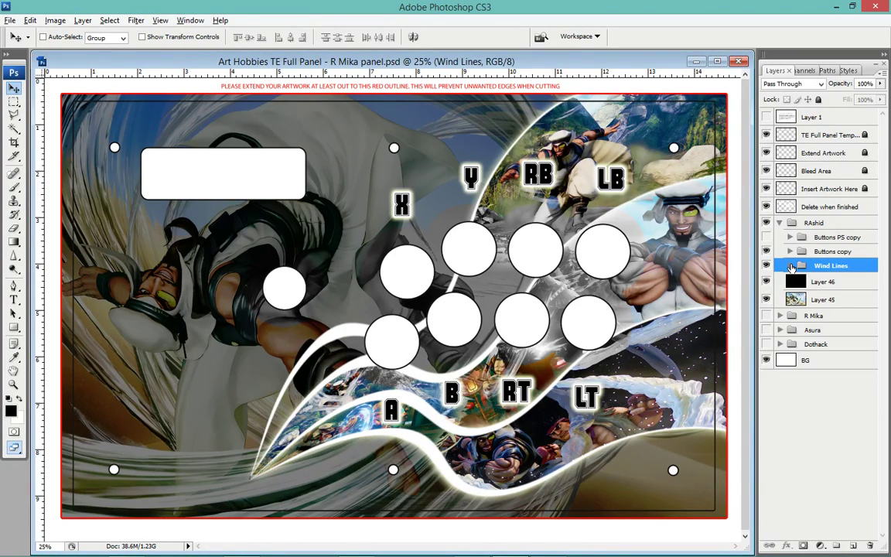
{"action": "left_click", "coordinate": [840, 288]}
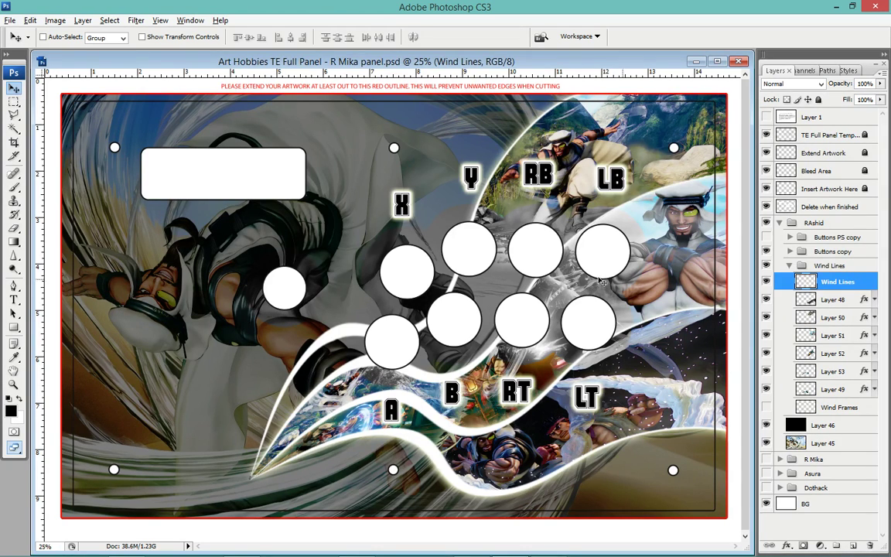
Magic Wand the wind-line shapes and expand the selection by 10 px
{"action": "key", "text": "w"}
{"action": "left_click", "coordinate": [388, 218]}
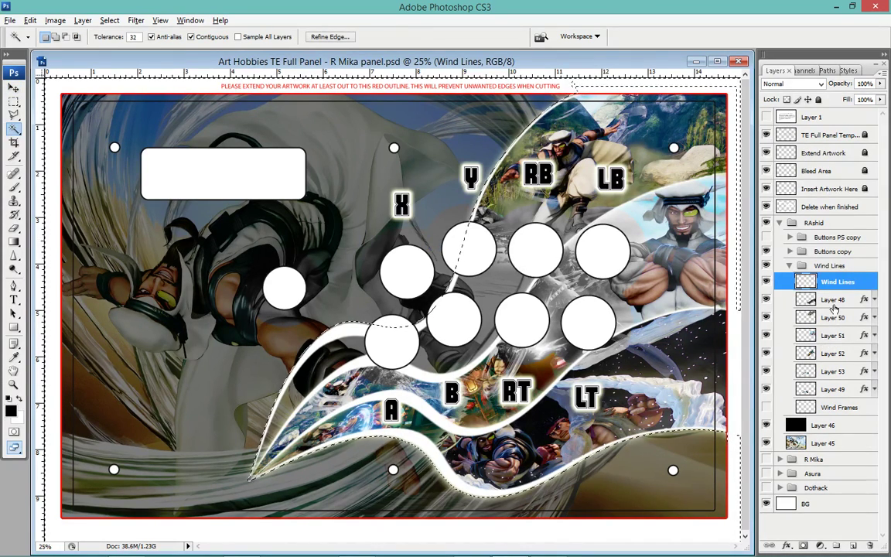
{"action": "left_click", "coordinate": [110, 20]}
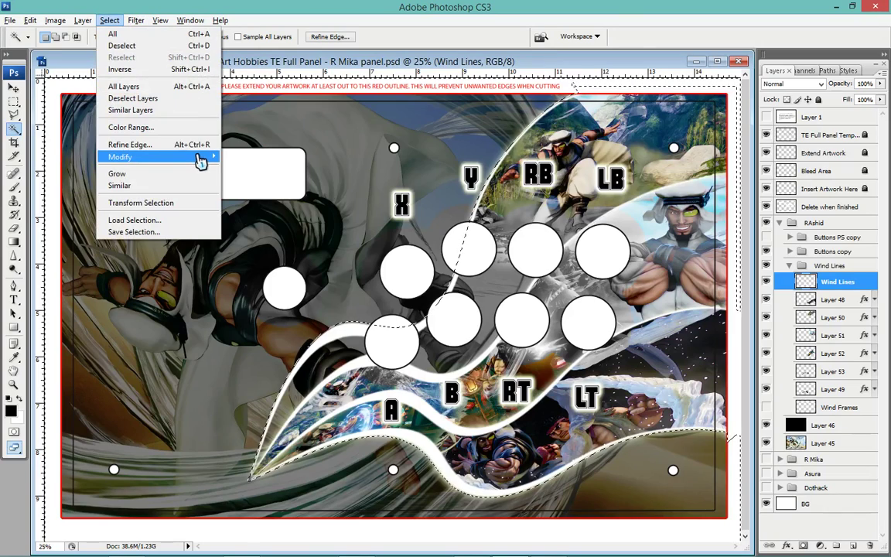
{"action": "mouse_move", "coordinate": [120, 157]}
{"action": "left_click", "coordinate": [254, 184]}
{"action": "key", "text": "Return"}
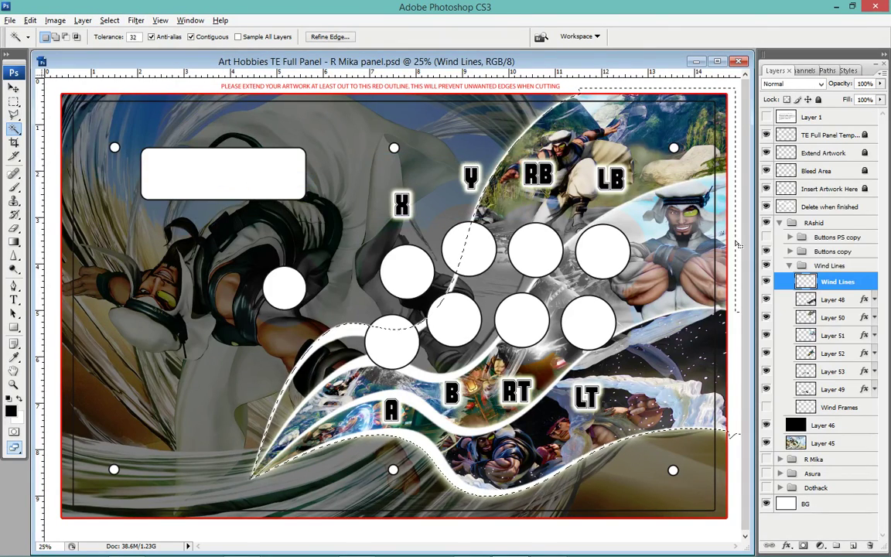
Step through Layers 48, 50, 51, 52, 53 and 49, then deselect
{"action": "left_click", "coordinate": [827, 300]}
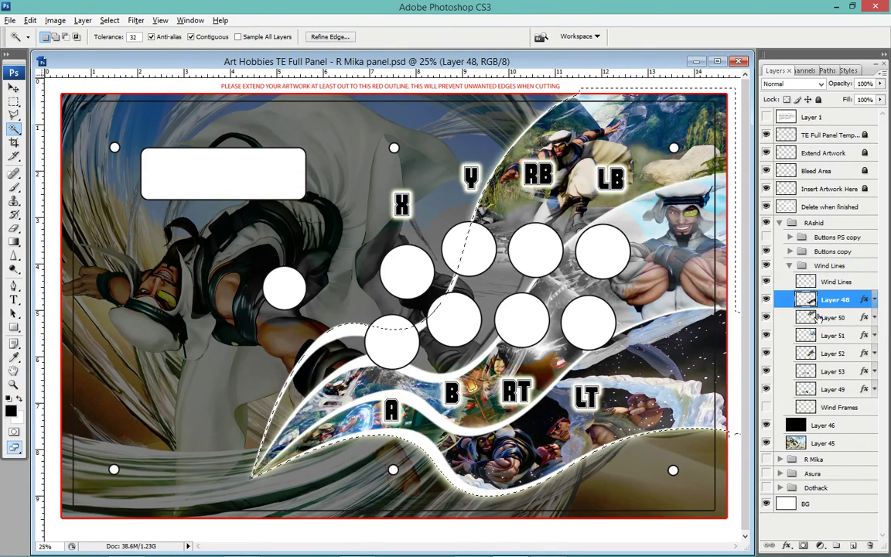
{"action": "left_click", "coordinate": [818, 317]}
{"action": "left_click", "coordinate": [818, 336]}
{"action": "left_click", "coordinate": [819, 353]}
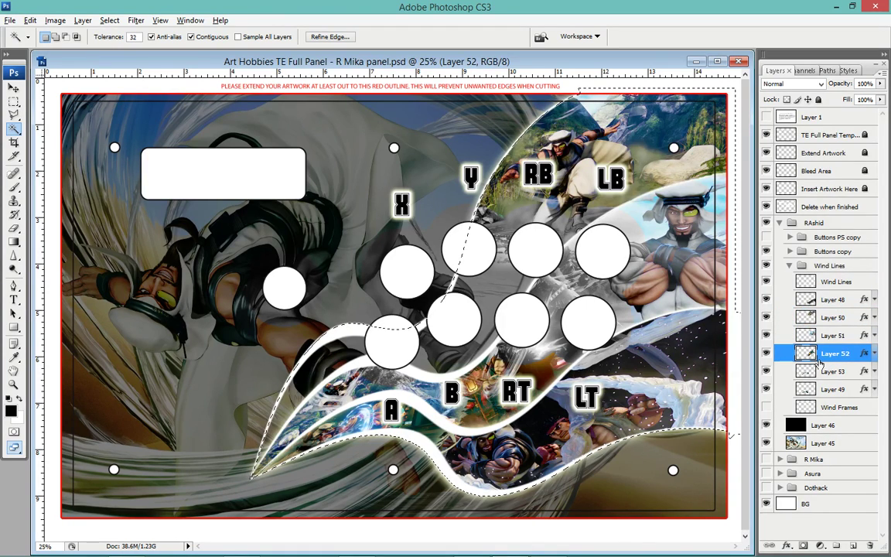
{"action": "left_click", "coordinate": [820, 371]}
{"action": "left_click", "coordinate": [820, 389]}
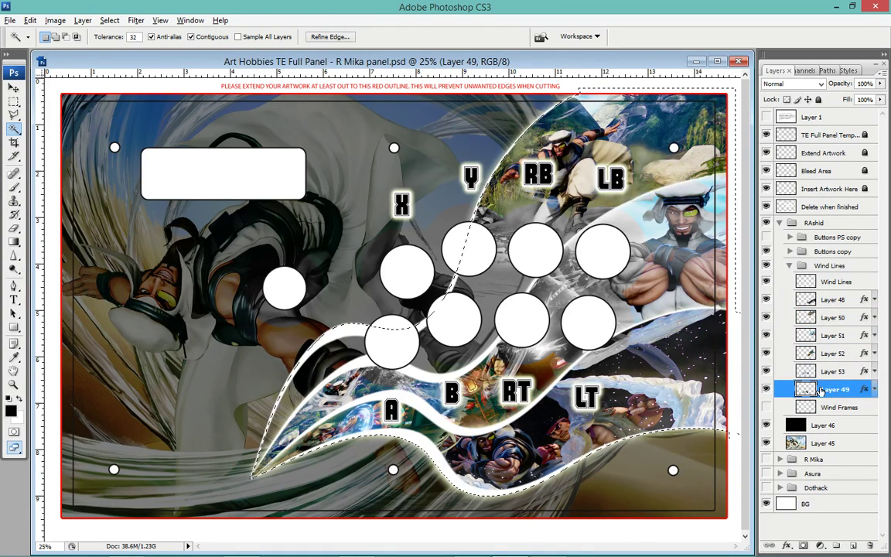
{"action": "key", "text": "ctrl+d"}
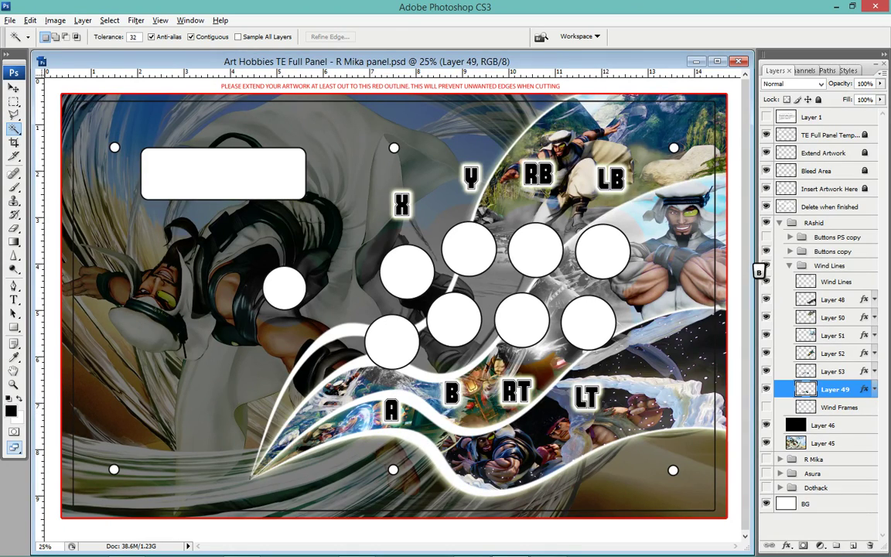
Lasso the lower-left wind-line tip on Wind Lines and raise its Lightness to +38
{"action": "left_click", "coordinate": [851, 284]}
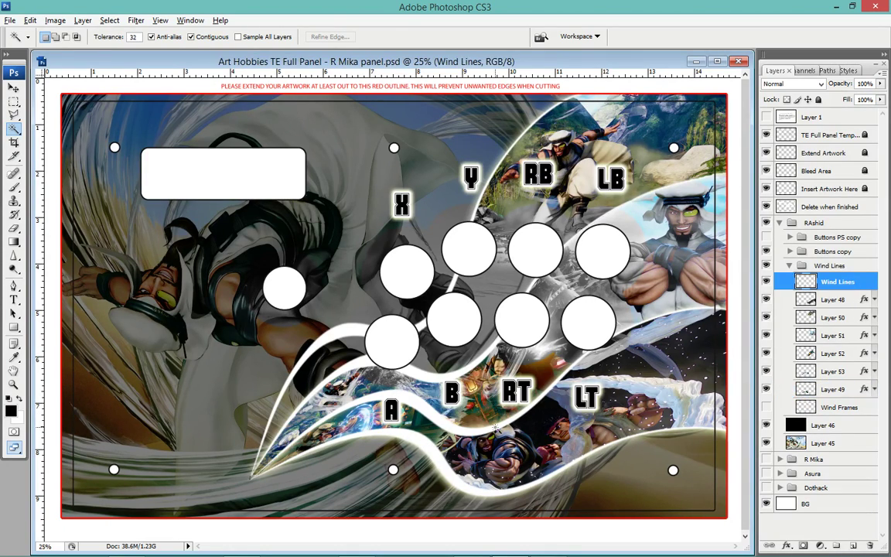
{"action": "key", "text": "l"}
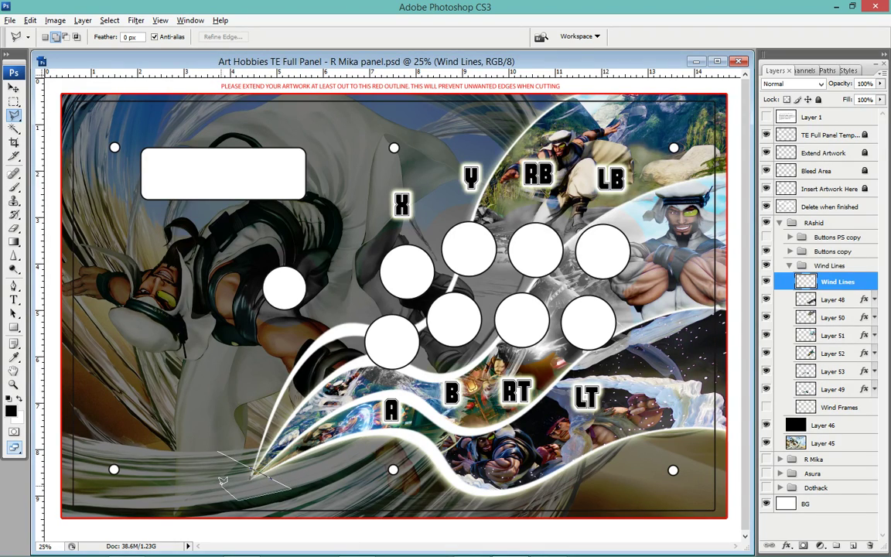
{"action": "left_click_drag", "start_coordinate": [223, 481], "coordinate": [225, 433]}
{"action": "key", "text": "ctrl+u"}
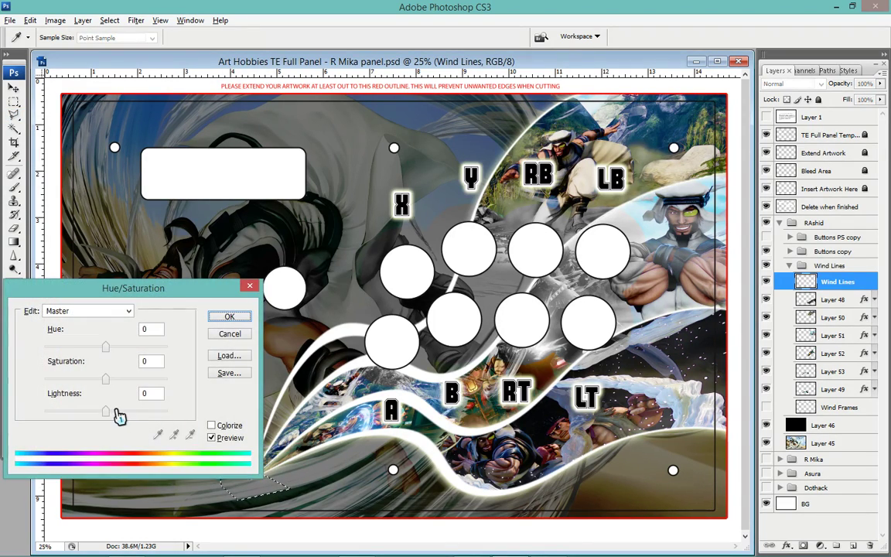
{"action": "left_click_drag", "start_coordinate": [113, 415], "coordinate": [131, 413]}
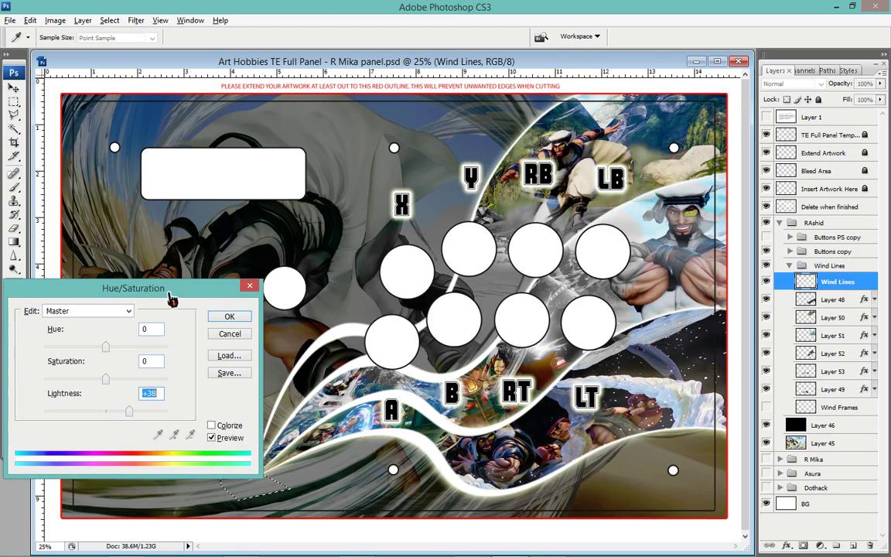
{"action": "left_click_drag", "start_coordinate": [171, 300], "coordinate": [174, 268]}
{"action": "left_click", "coordinate": [234, 275]}
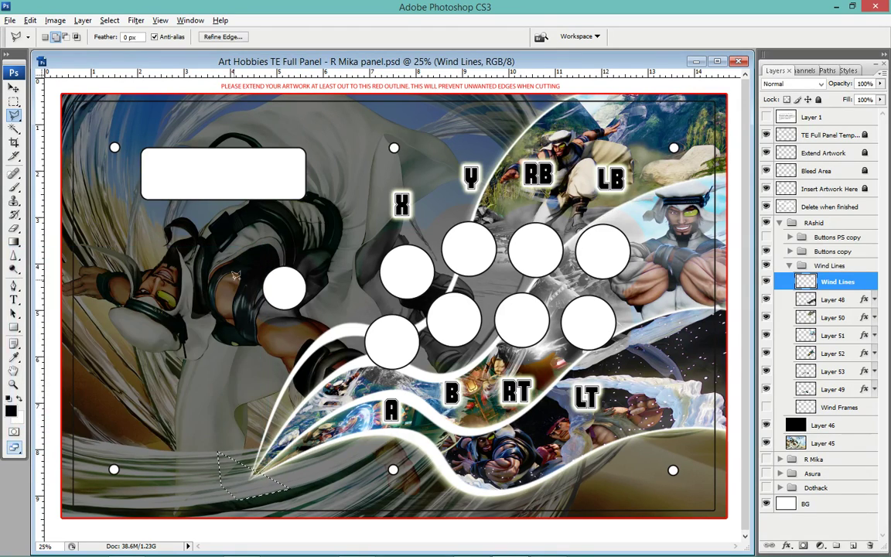
{"action": "key", "text": "ctrl+d"}
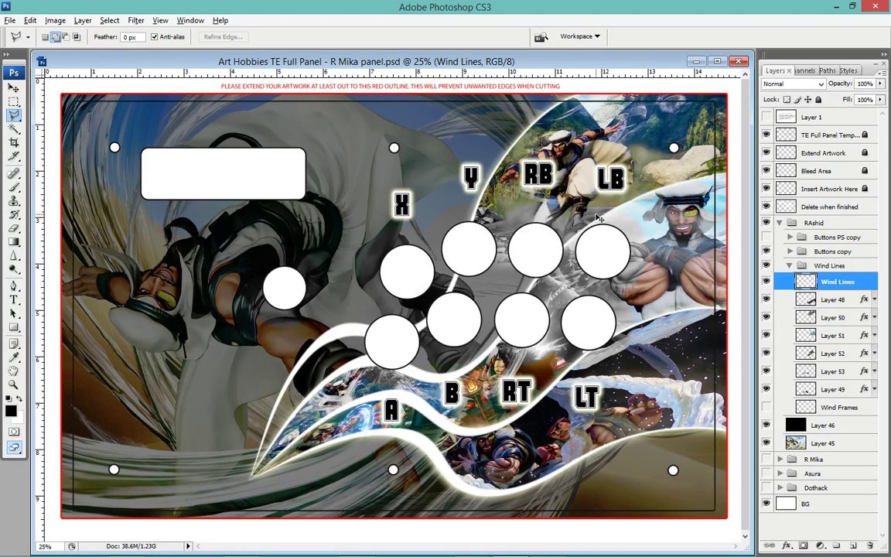
Open two Rashid fight screenshots, cycle through the windows, and return to Layer 48 in the panel
{"action": "key", "text": "ctrl+o"}
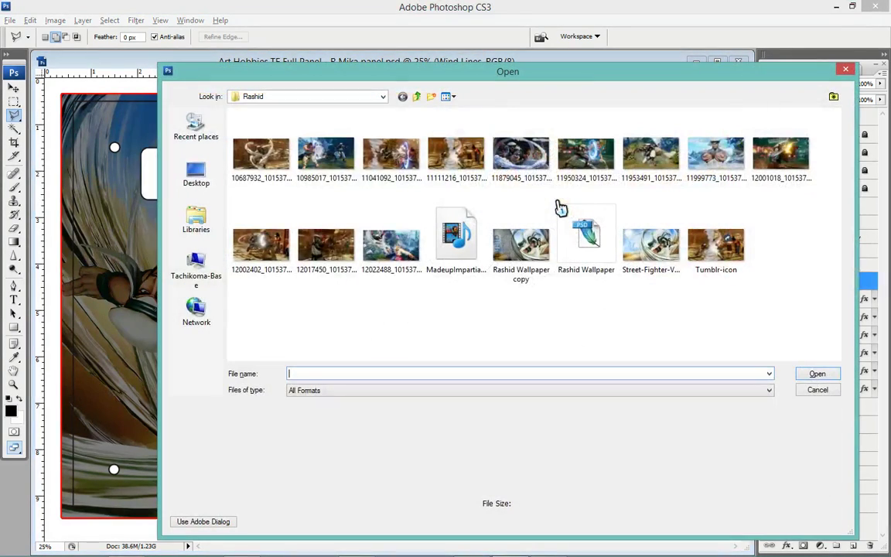
{"action": "left_click", "coordinate": [438, 158]}
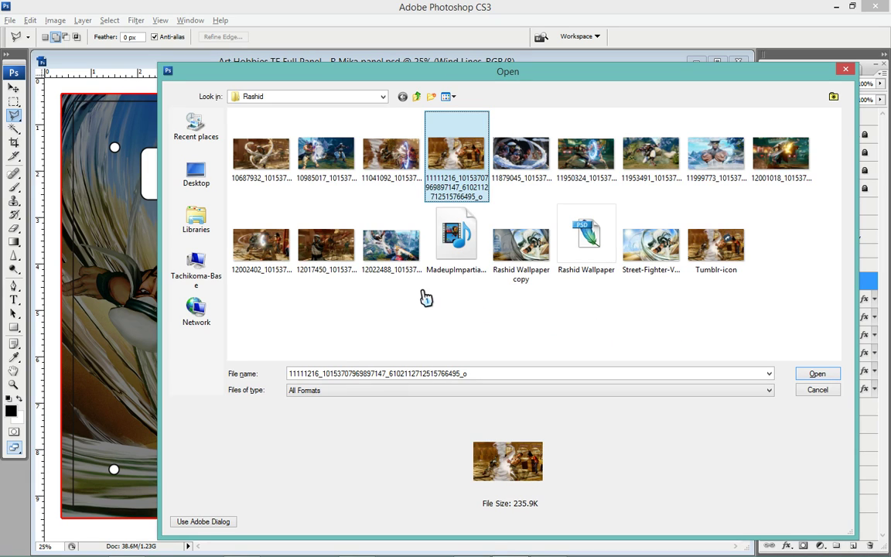
{"action": "left_click", "coordinate": [261, 154], "text": "ctrl"}
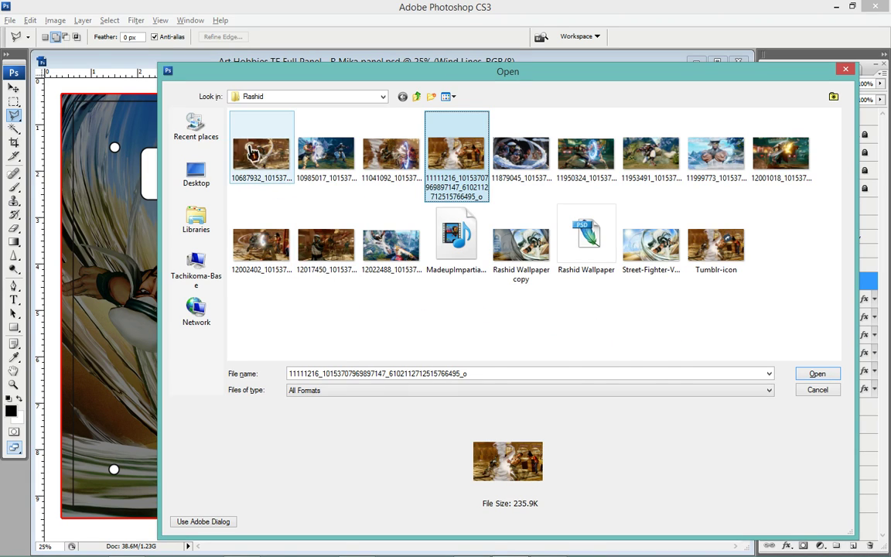
{"action": "left_click", "coordinate": [820, 381]}
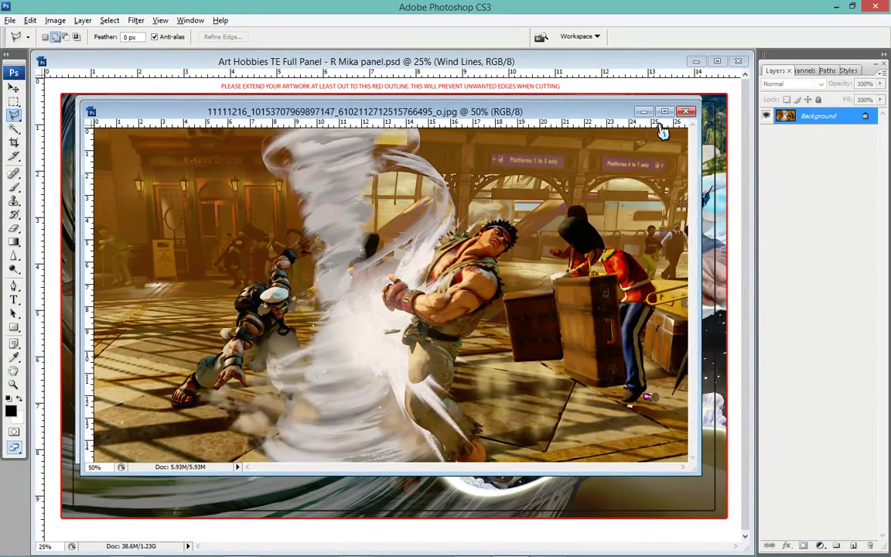
{"action": "key", "text": "ctrl+Tab"}
{"action": "key", "text": "ctrl+Tab"}
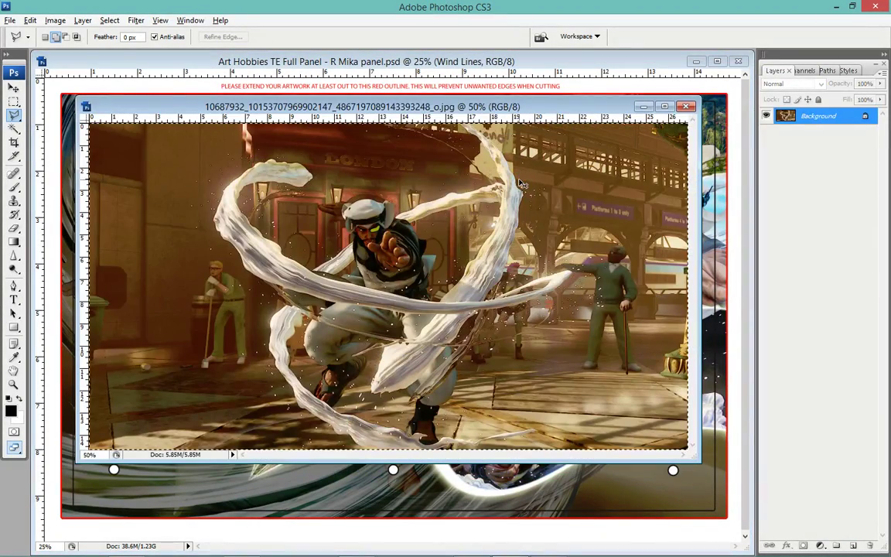
{"action": "key", "text": "ctrl+Tab"}
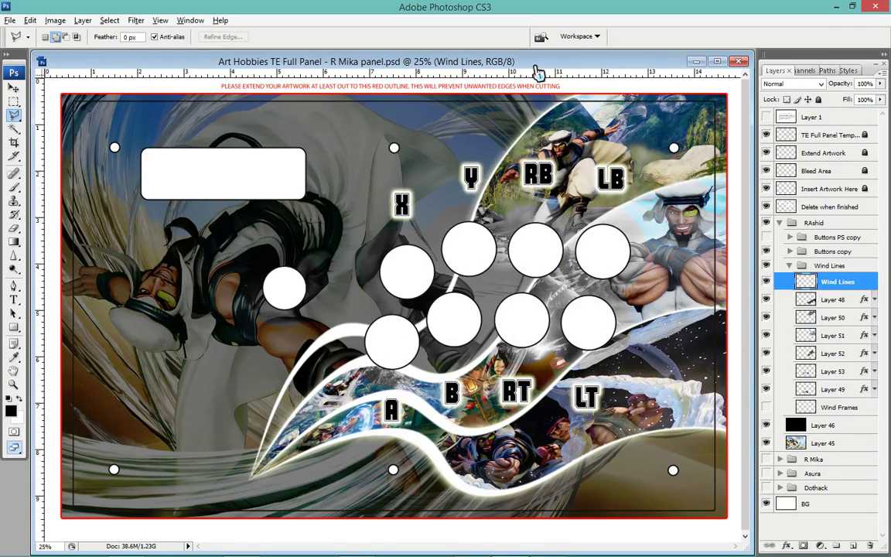
{"action": "left_click", "coordinate": [827, 305]}
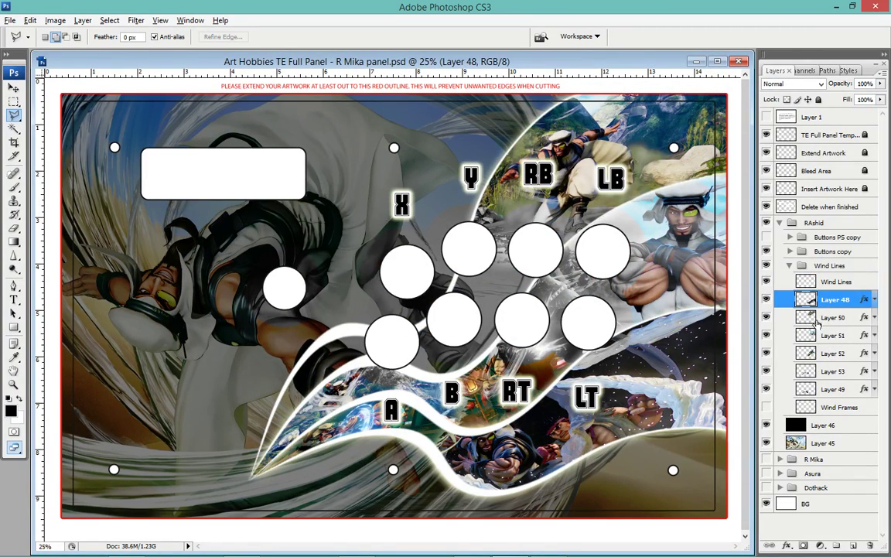
Paste a screenshot as Layer 54 and shift it right behind the buttons
{"action": "left_click", "coordinate": [823, 334]}
{"action": "key", "text": "ctrl+v"}
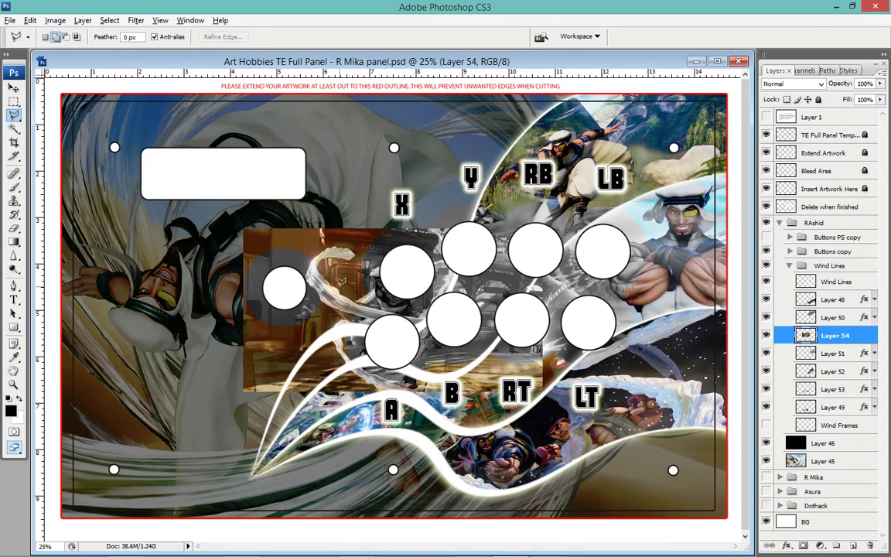
{"action": "key", "text": "v"}
{"action": "left_click_drag", "start_coordinate": [495, 294], "coordinate": [602, 287]}
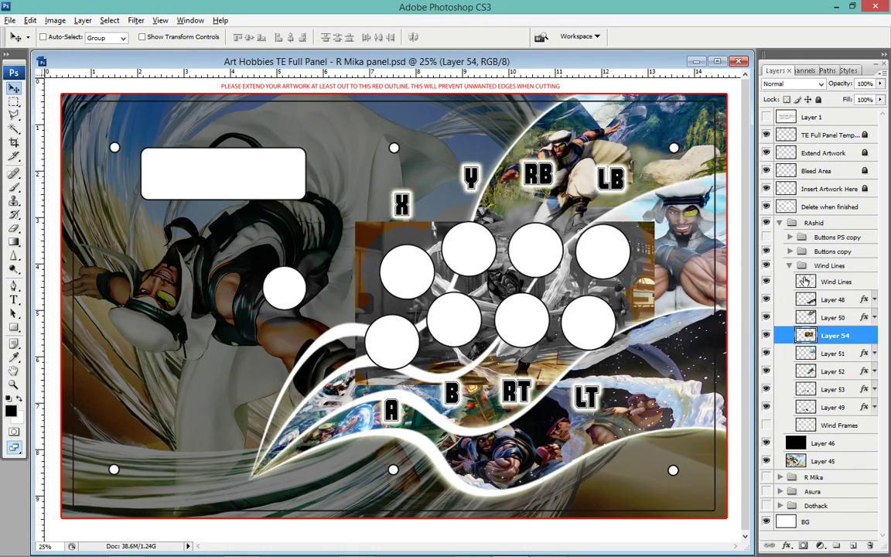
Magic Wand the wind-line shapes on Wind Lines and expand the selection
{"action": "left_click", "coordinate": [805, 282]}
{"action": "key", "text": "w"}
{"action": "left_click", "coordinate": [468, 157]}
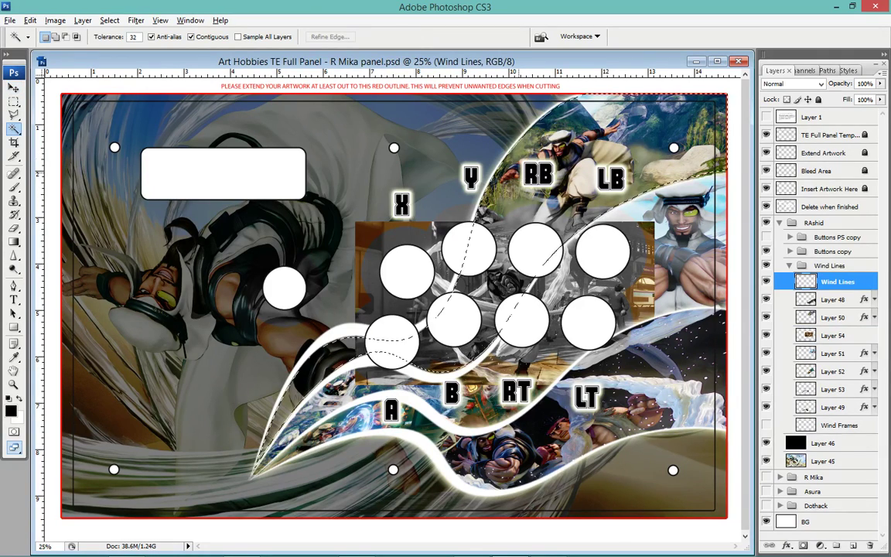
{"action": "left_click", "coordinate": [109, 20]}
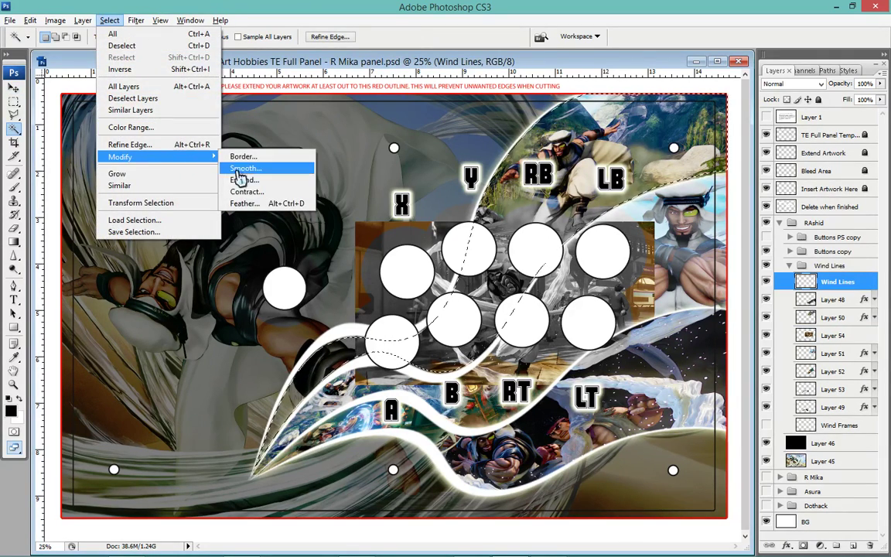
{"action": "left_click", "coordinate": [240, 181]}
{"action": "key", "text": "Return"}
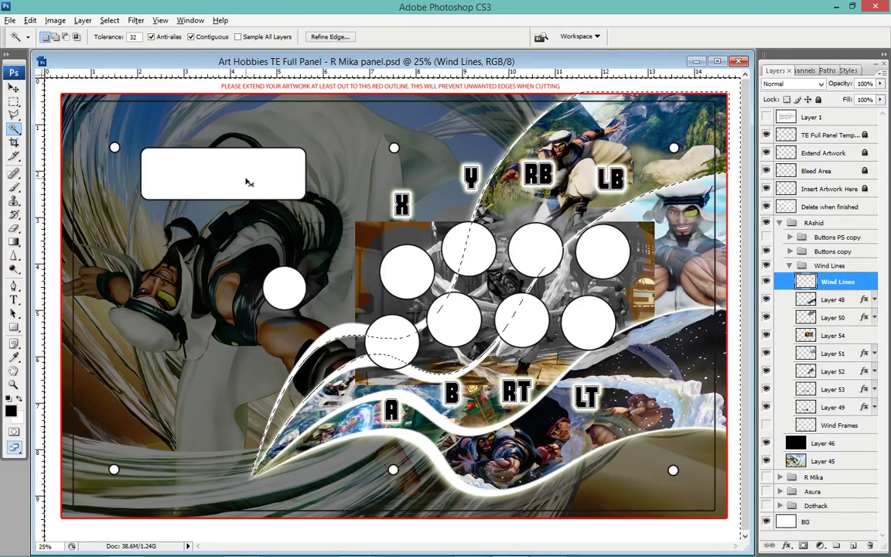
Deselect and paste the copied Outer Glow style onto Layer 54
{"action": "left_click", "coordinate": [834, 336]}
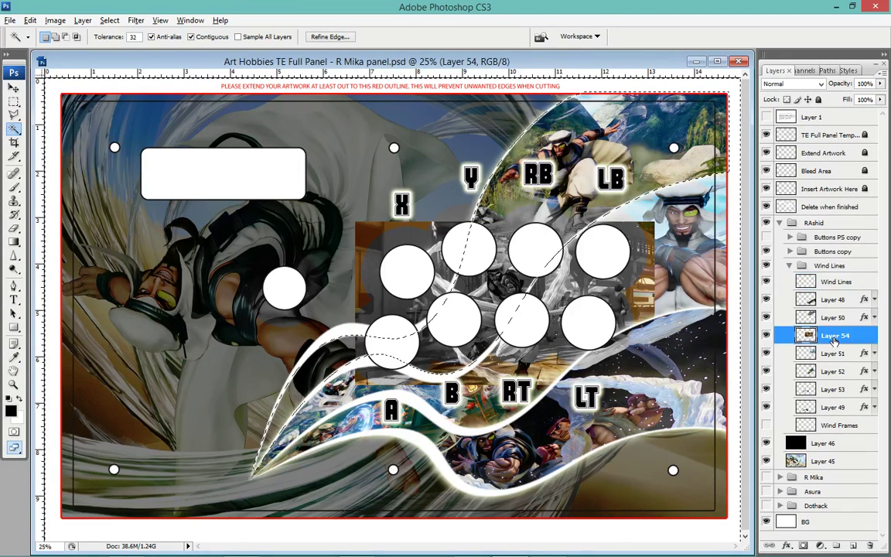
{"action": "key", "text": "ctrl+d"}
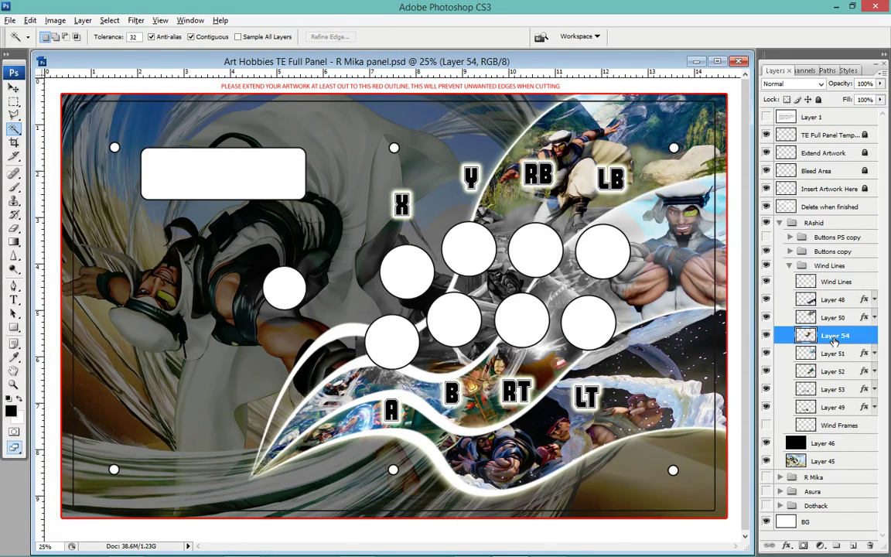
{"action": "right_click", "coordinate": [835, 340]}
{"action": "left_click", "coordinate": [832, 152]}
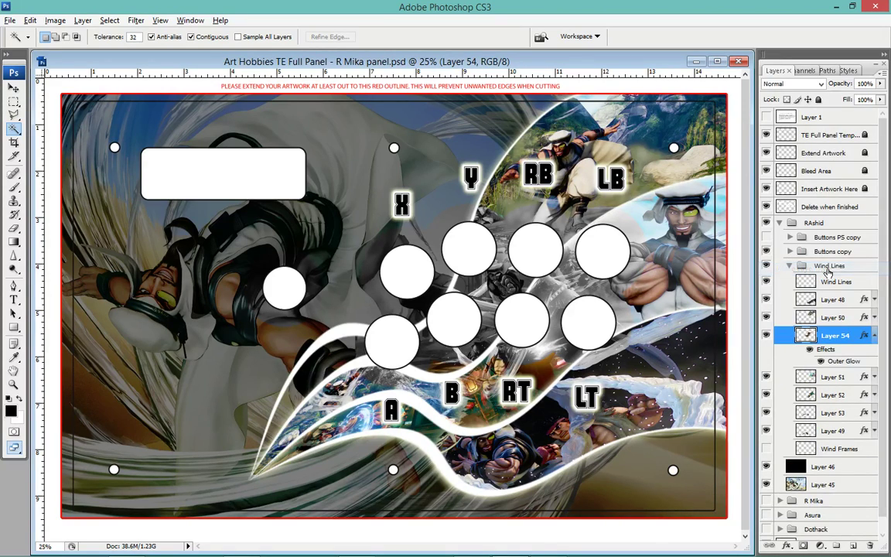
{"action": "left_click", "coordinate": [875, 336]}
{"action": "key", "text": "e"}
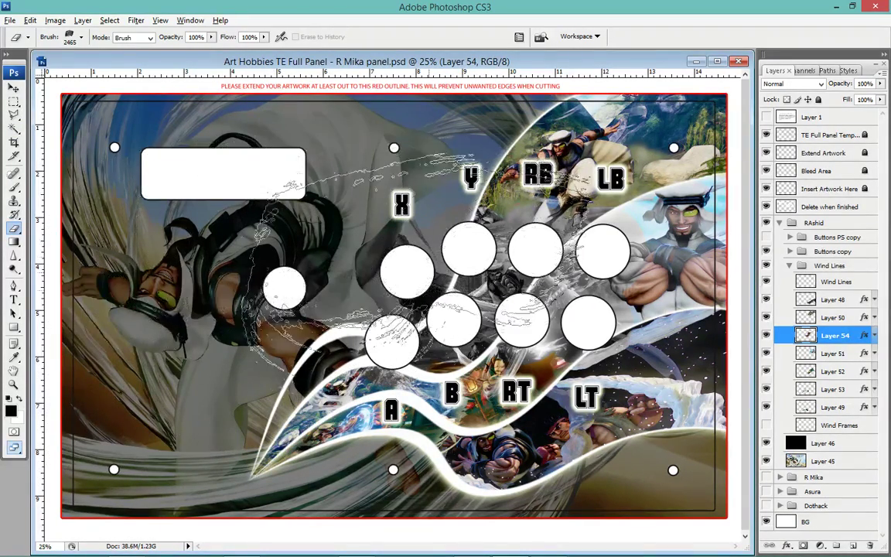
Paste another fight screenshot above Layer 51 as Layer 55 and move it toward the lower bands
{"action": "left_click", "coordinate": [833, 354]}
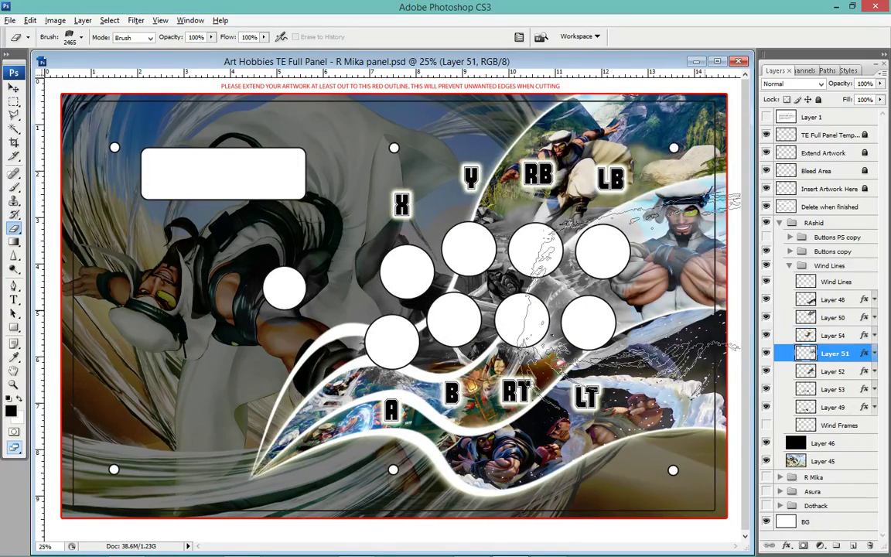
{"action": "key", "text": "ctrl+Tab"}
{"action": "key", "text": "ctrl+Tab"}
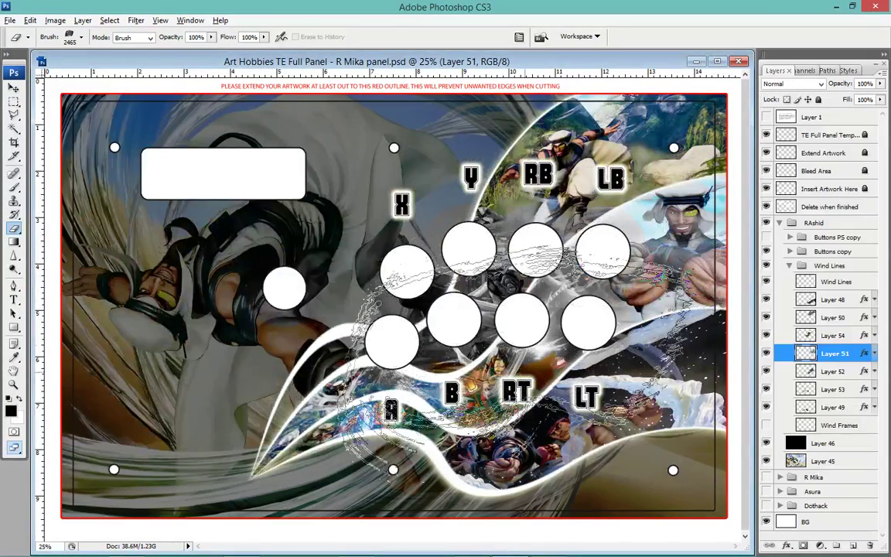
{"action": "left_click", "coordinate": [829, 373]}
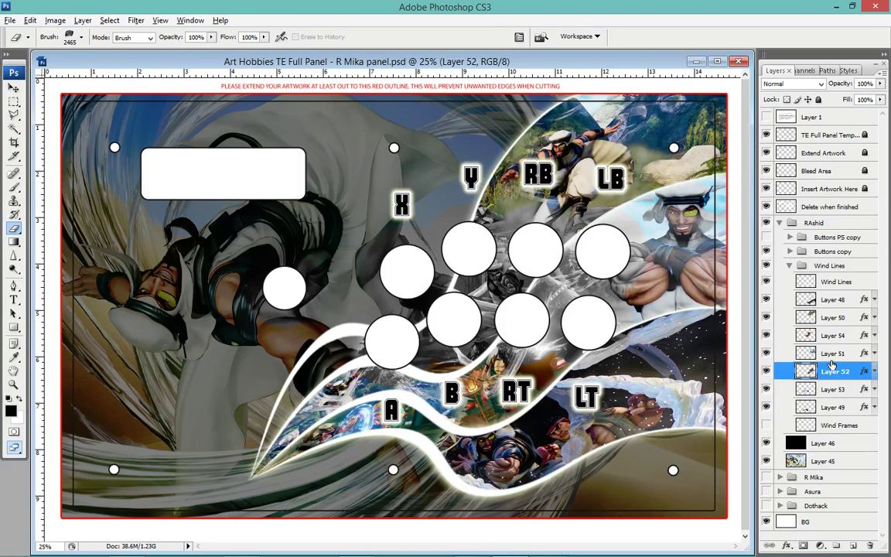
{"action": "left_click", "coordinate": [832, 356]}
{"action": "key", "text": "ctrl+v"}
{"action": "key", "text": "v"}
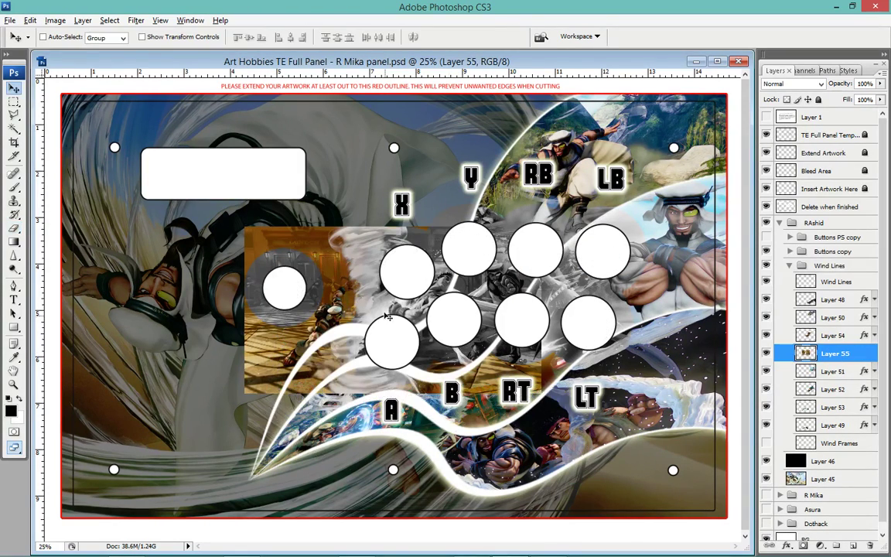
{"action": "mouse_move", "coordinate": [343, 323]}
{"action": "left_mouse_down"}
{"action": "mouse_move", "coordinate": [342, 353]}
{"action": "mouse_move", "coordinate": [327, 339]}
{"action": "left_mouse_up"}
Resize and skew Layer 55 into a wedge covering the lower-left wind bands
{"action": "key", "text": "ctrl+t"}
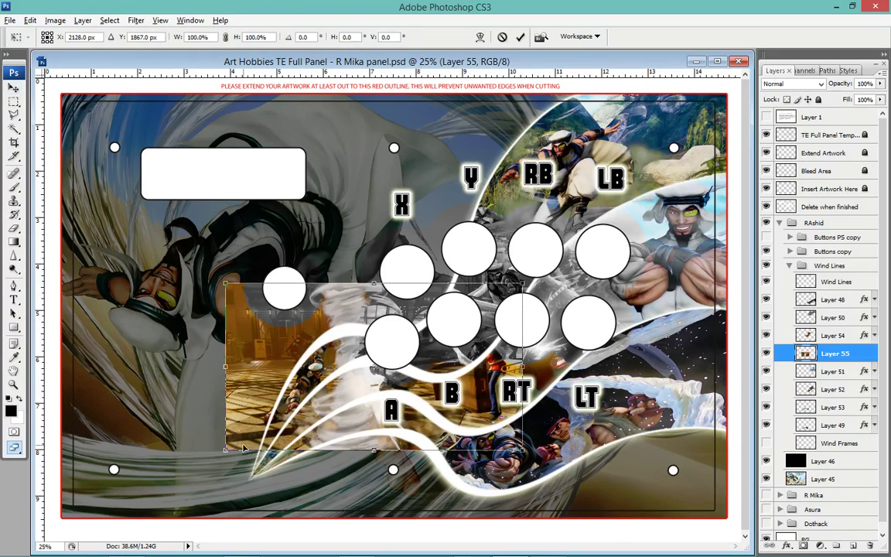
{"action": "left_click_drag", "start_coordinate": [224, 450], "coordinate": [250, 480]}
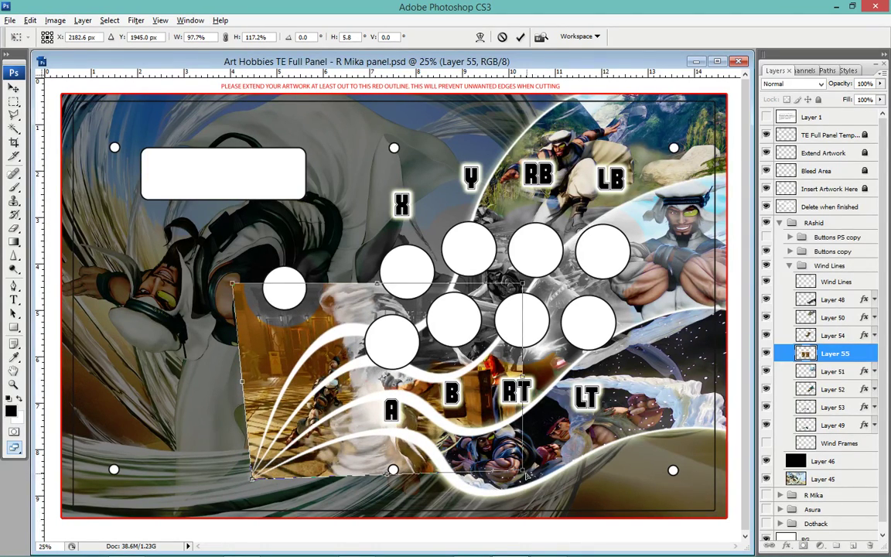
{"action": "left_click_drag", "start_coordinate": [526, 474], "coordinate": [516, 437]}
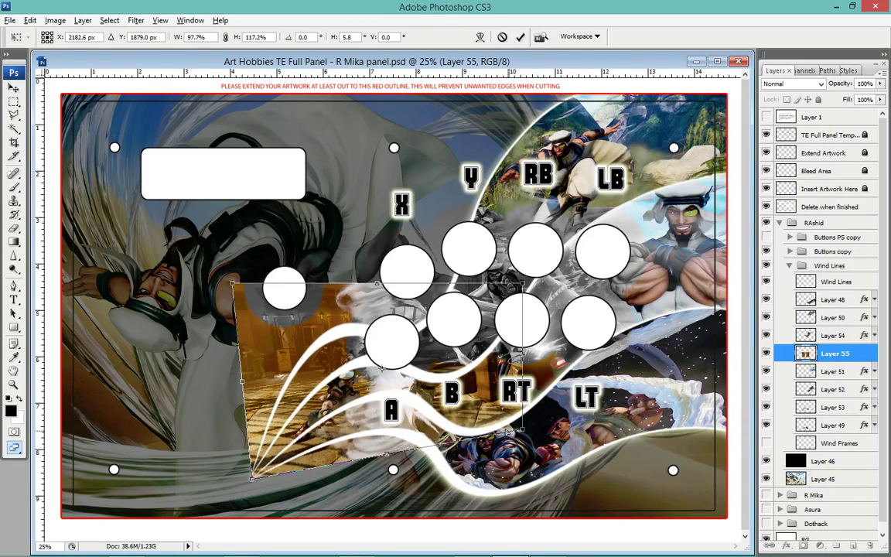
{"action": "mouse_move", "coordinate": [515, 437]}
{"action": "left_mouse_down"}
{"action": "mouse_move", "coordinate": [471, 409]}
{"action": "mouse_move", "coordinate": [505, 416]}
{"action": "mouse_move", "coordinate": [477, 390]}
{"action": "left_mouse_up"}
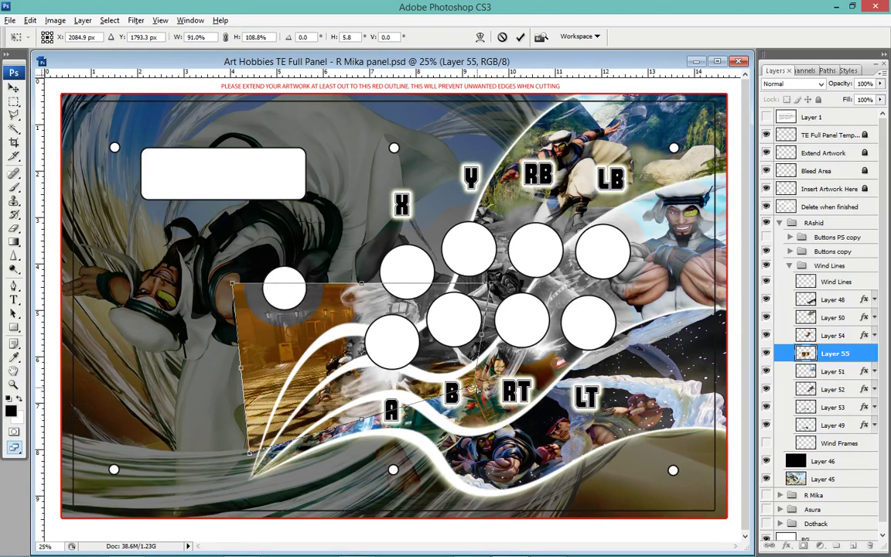
{"action": "mouse_move", "coordinate": [474, 387]}
{"action": "left_mouse_down"}
{"action": "mouse_move", "coordinate": [518, 410]}
{"action": "mouse_move", "coordinate": [500, 385]}
{"action": "left_mouse_up"}
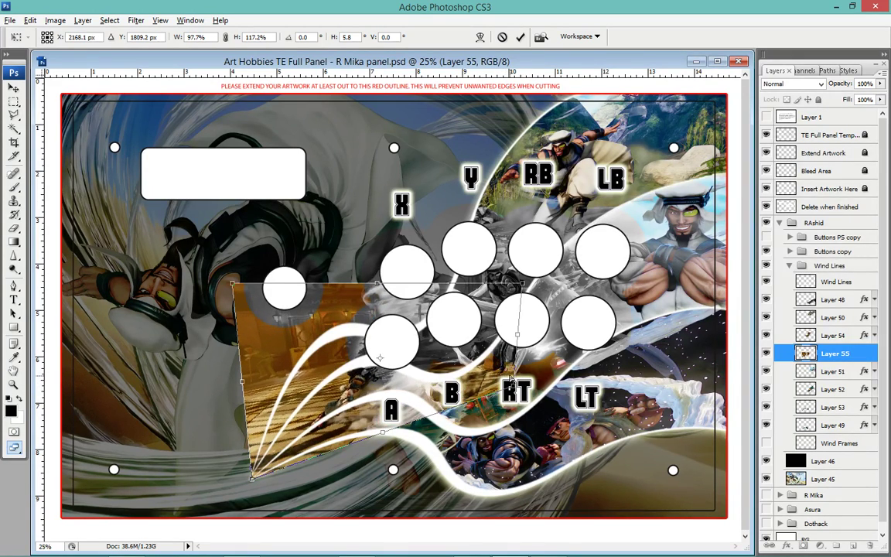
{"action": "mouse_move", "coordinate": [512, 368]}
{"action": "left_mouse_down"}
{"action": "mouse_move", "coordinate": [520, 364]}
{"action": "mouse_move", "coordinate": [486, 360]}
{"action": "left_mouse_up"}
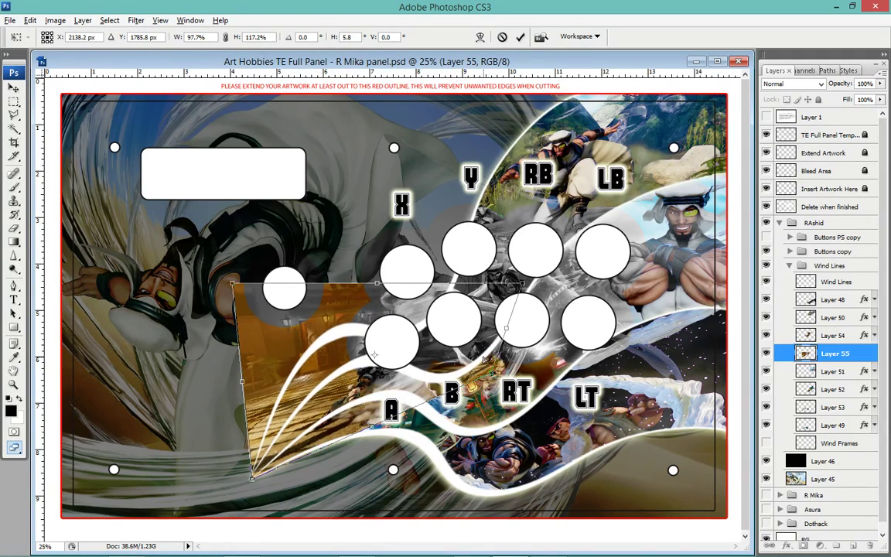
{"action": "left_click_drag", "start_coordinate": [520, 284], "coordinate": [411, 285]}
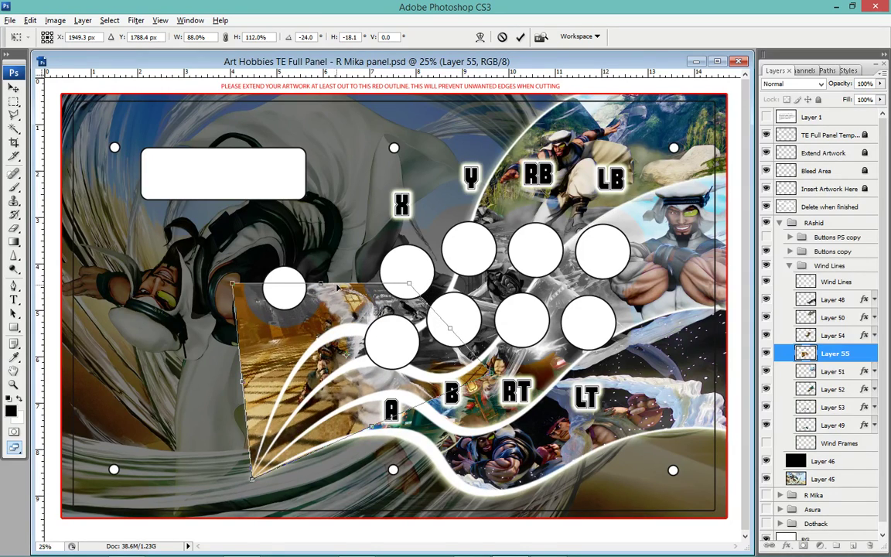
{"action": "left_click_drag", "start_coordinate": [322, 282], "coordinate": [327, 300]}
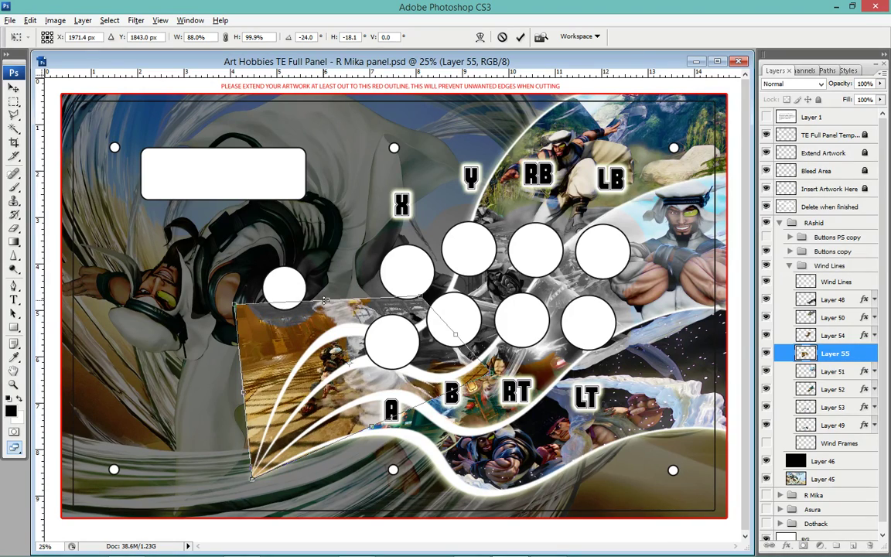
{"action": "left_click_drag", "start_coordinate": [459, 330], "coordinate": [437, 336]}
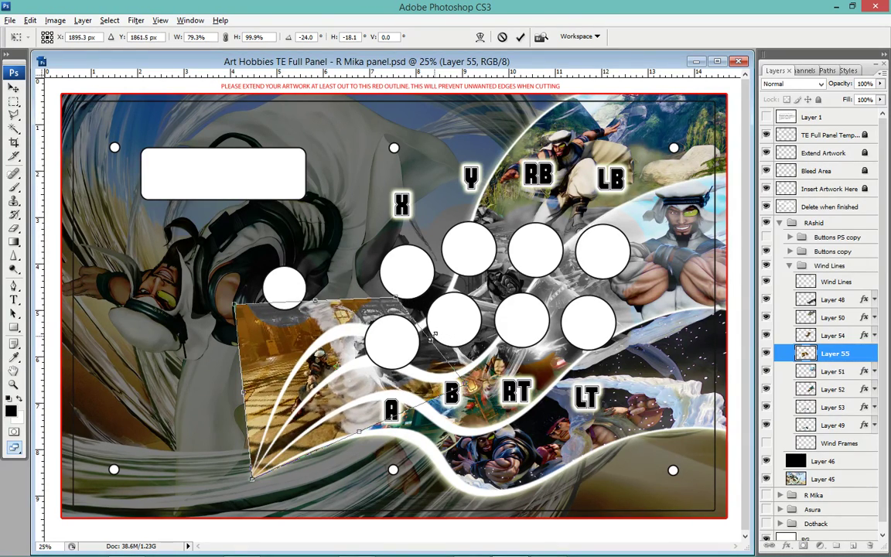
{"action": "left_click_drag", "start_coordinate": [430, 338], "coordinate": [427, 339]}
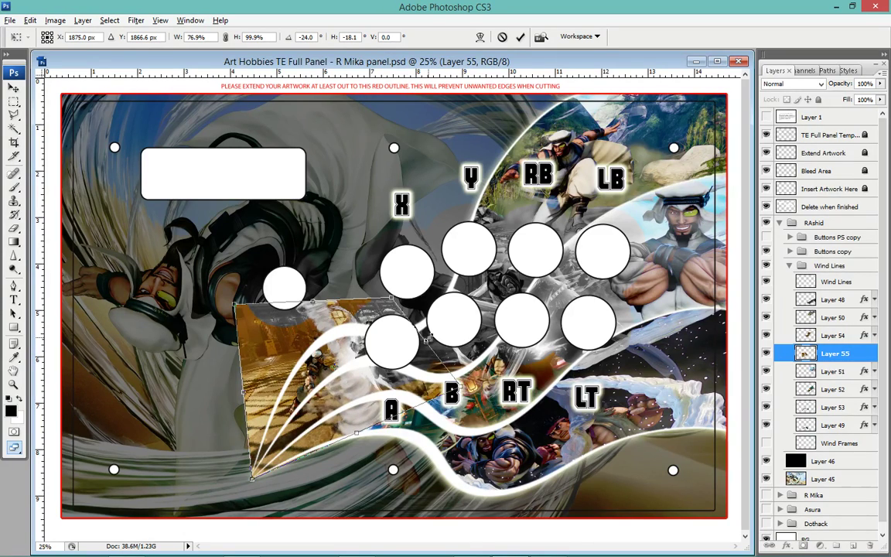
{"action": "key", "text": "Return"}
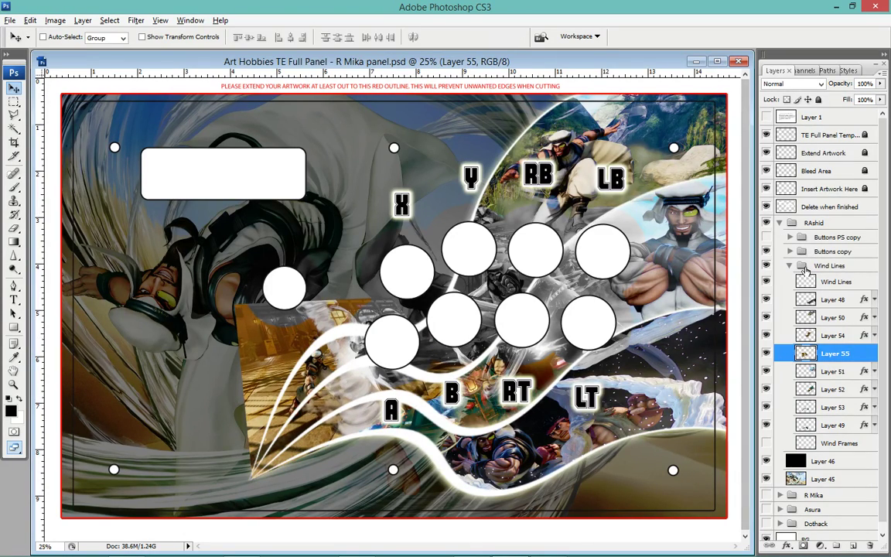
Delete Layer 55's screenshot outside the Wind Lines stripes using a 10-pixel expanded magic-wand selection
{"action": "left_click", "coordinate": [650, 255], "text": "ctrl"}
{"action": "key", "text": "w"}
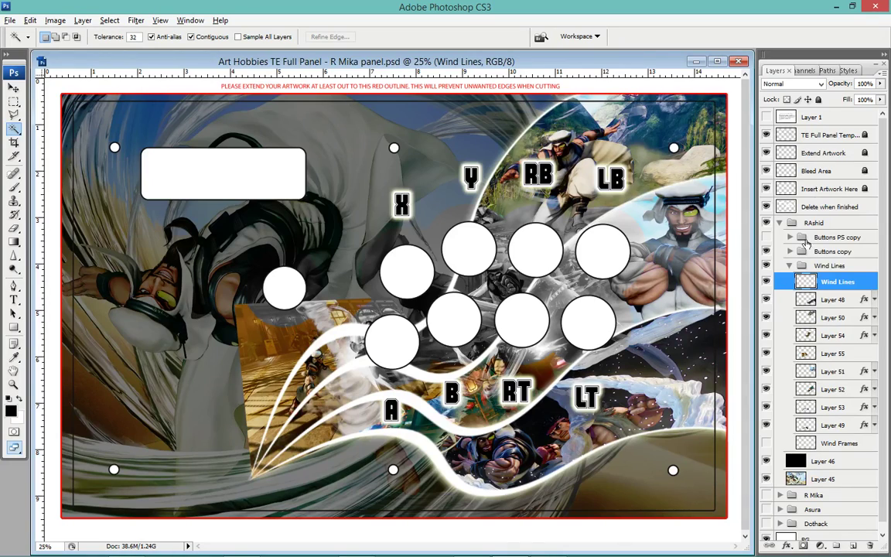
{"action": "left_click", "coordinate": [478, 215]}
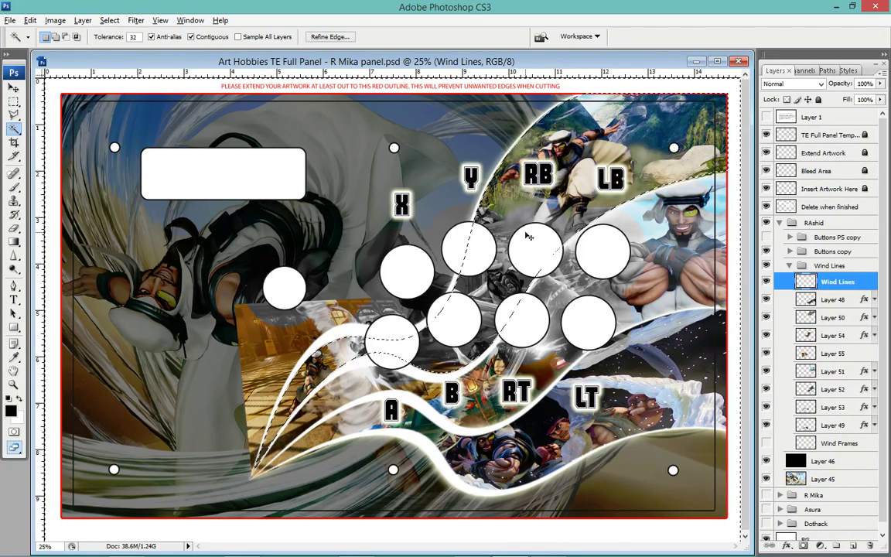
{"action": "left_click", "coordinate": [109, 20]}
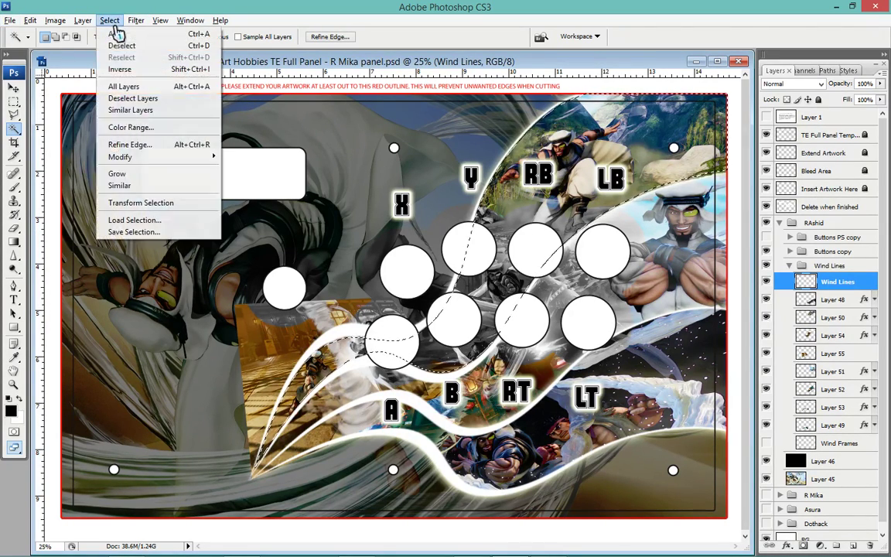
{"action": "mouse_move", "coordinate": [120, 157]}
{"action": "left_click", "coordinate": [280, 182]}
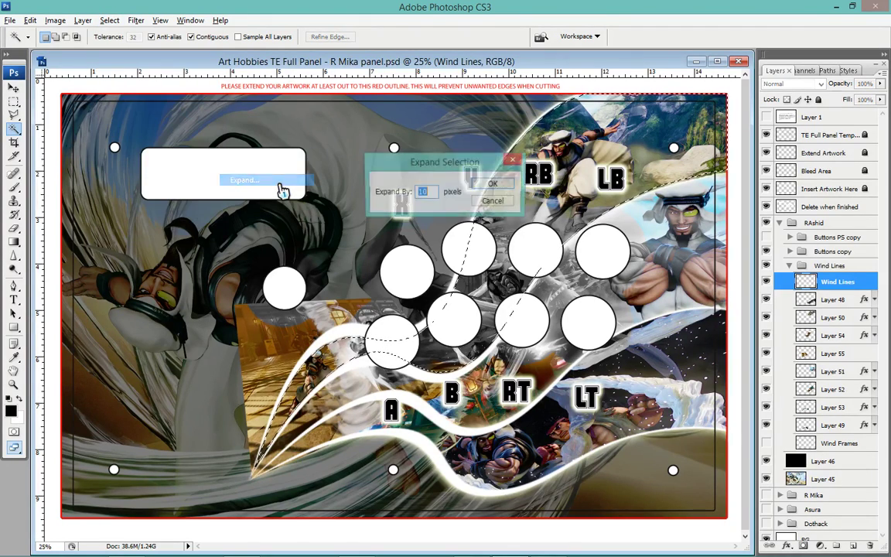
{"action": "key", "text": "Return"}
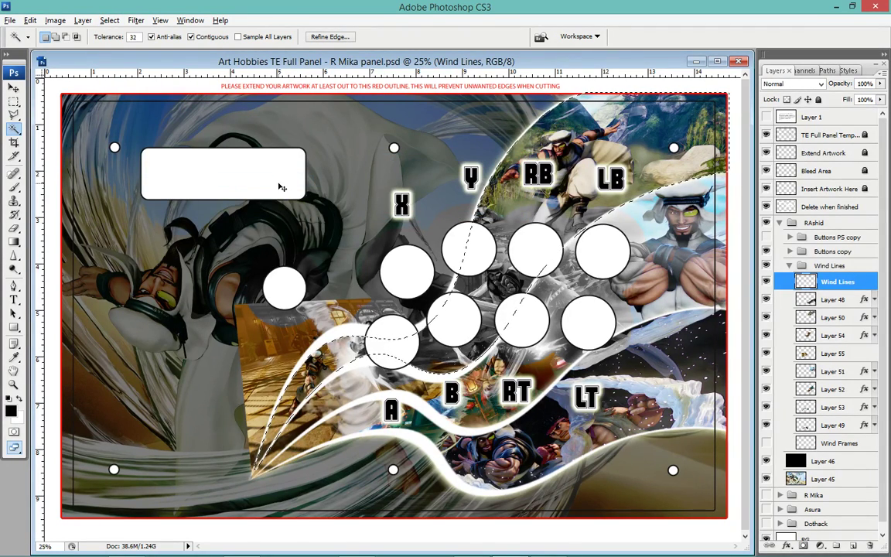
{"action": "left_click", "coordinate": [835, 354]}
{"action": "key", "text": "Delete"}
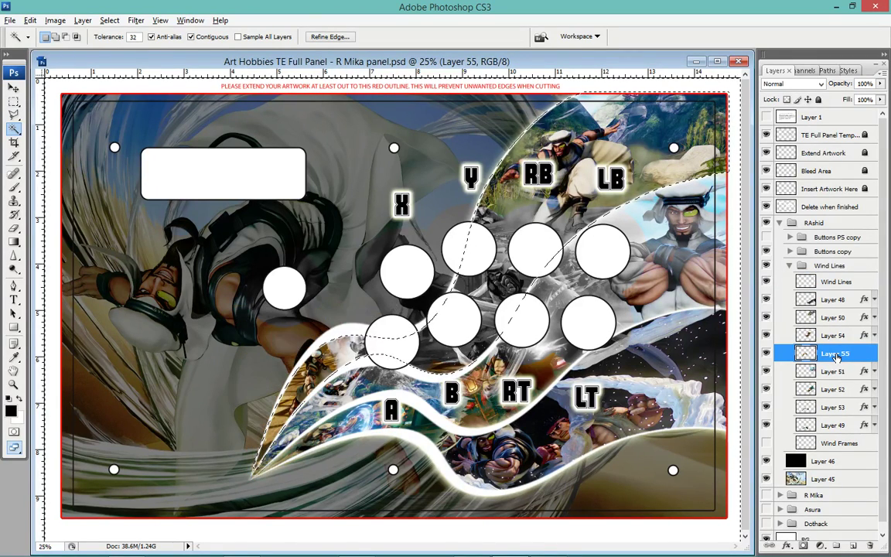
{"action": "key", "text": "ctrl+d"}
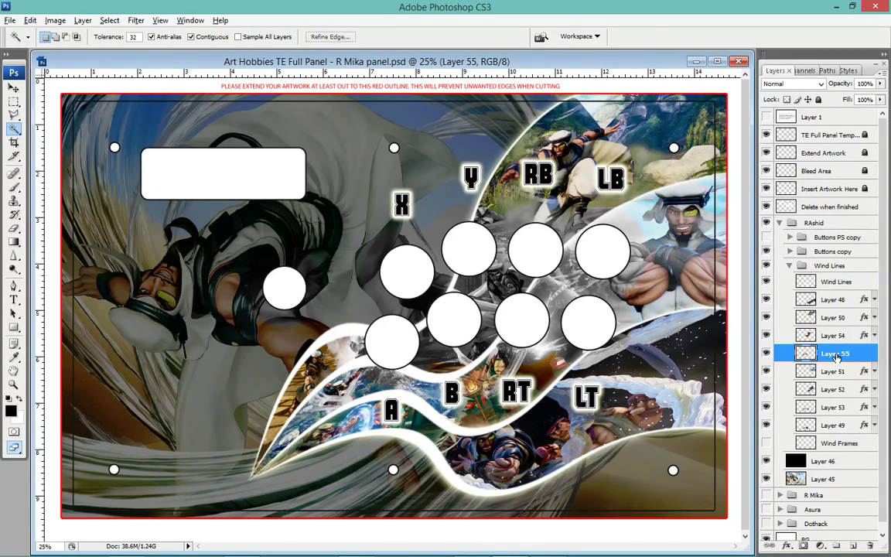
Reselect the area outside the Wind Lines stripes and expand the selection twice more
{"action": "left_click", "coordinate": [837, 282]}
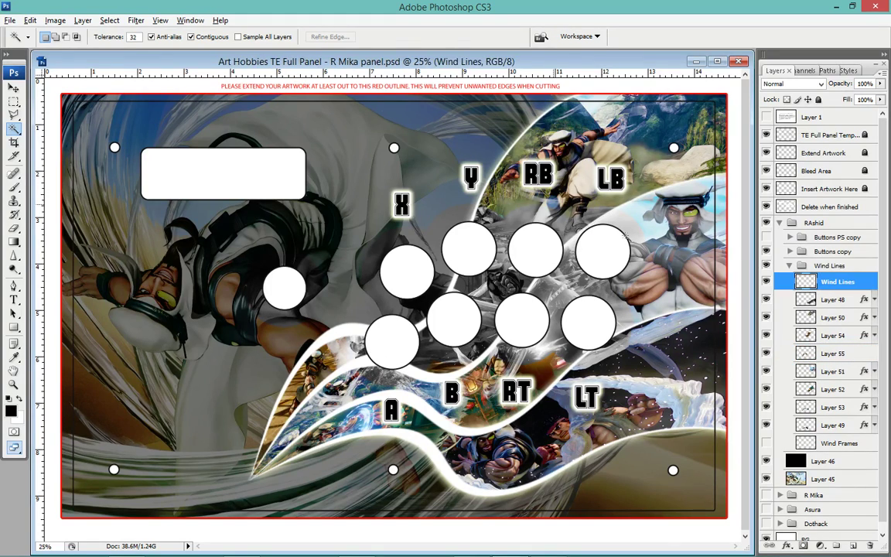
{"action": "left_click", "coordinate": [334, 137]}
{"action": "left_click", "coordinate": [109, 20]}
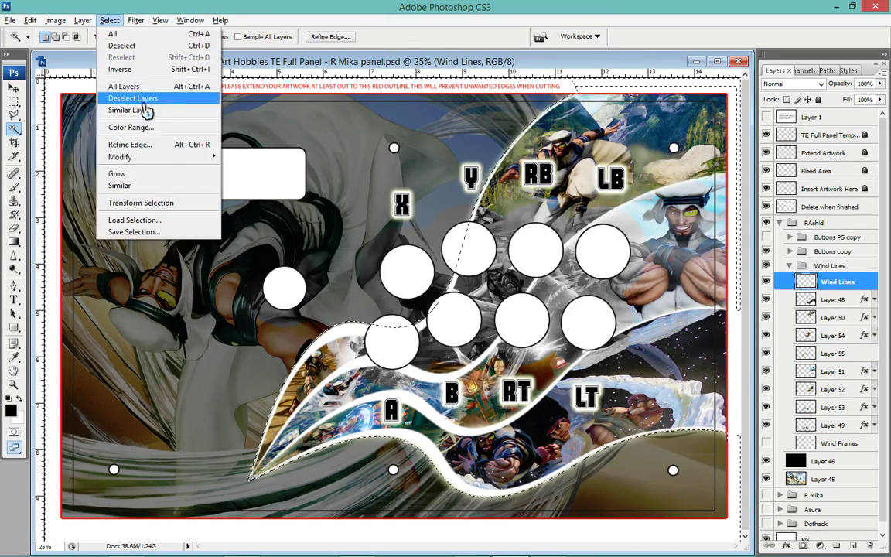
{"action": "mouse_move", "coordinate": [119, 156]}
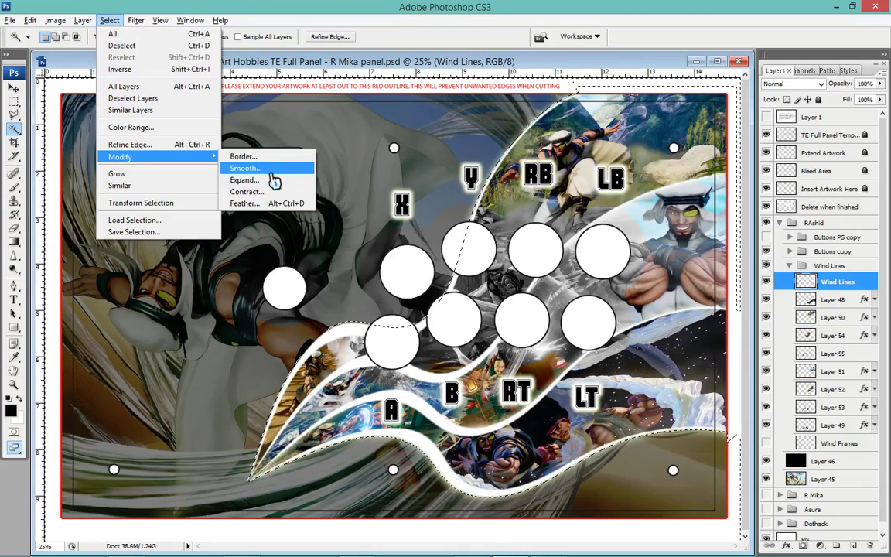
{"action": "left_click", "coordinate": [272, 181]}
{"action": "key", "text": "Return"}
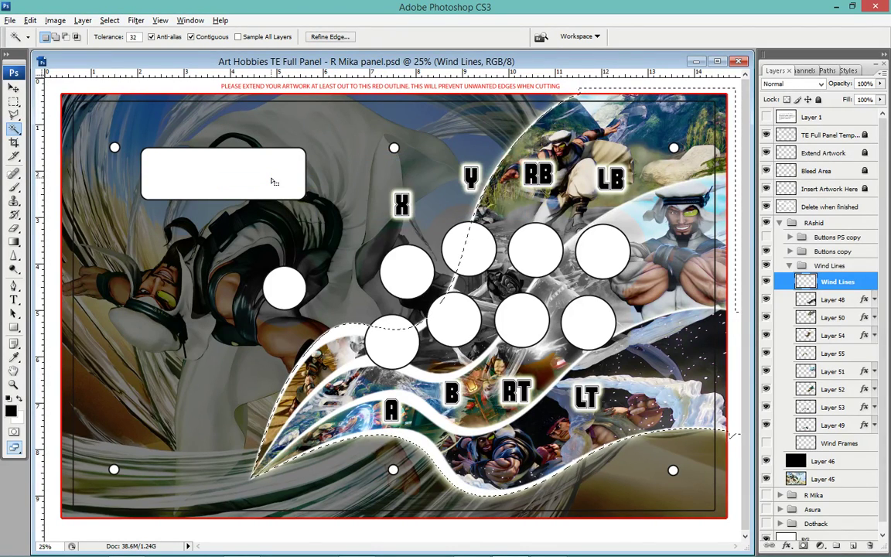
{"action": "left_click", "coordinate": [109, 20]}
{"action": "mouse_move", "coordinate": [120, 157]}
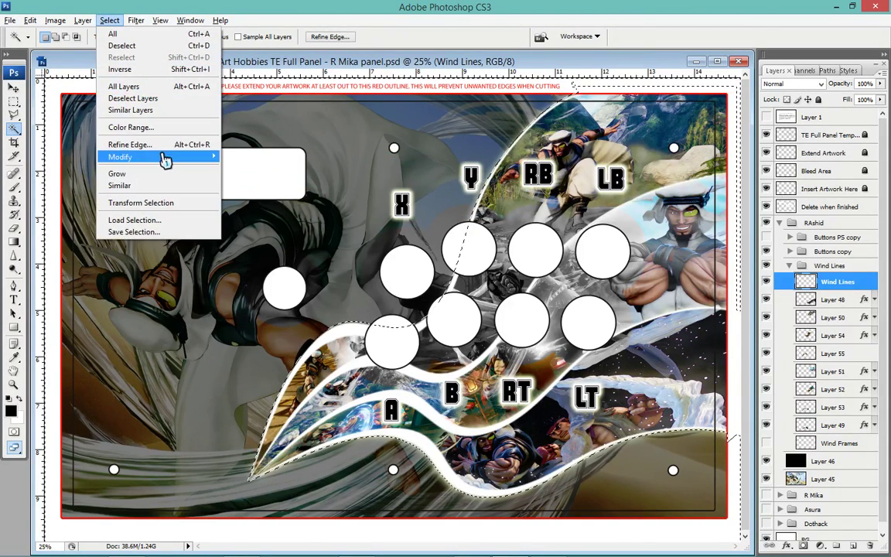
{"action": "left_click", "coordinate": [243, 179]}
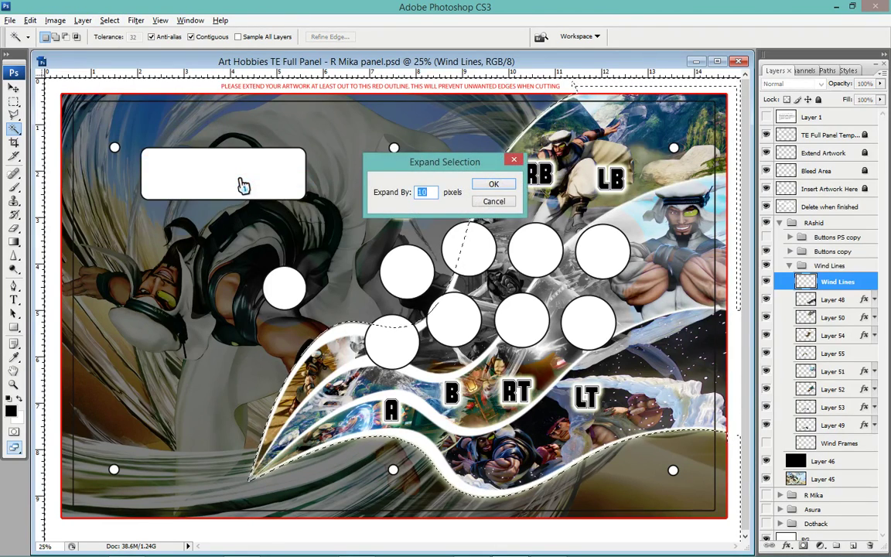
{"action": "key", "text": "Return"}
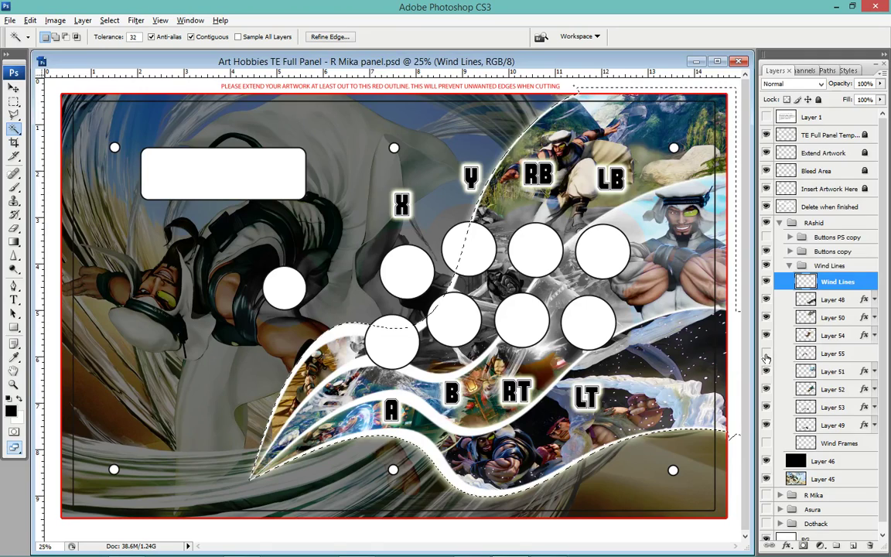
Deselect and paste the copied Outer Glow layer style onto Layer 55
{"action": "left_click", "coordinate": [822, 355]}
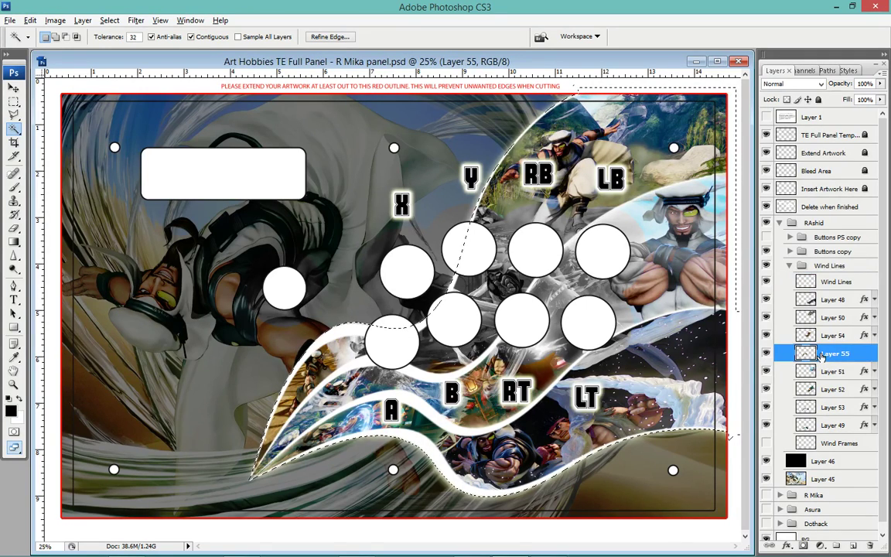
{"action": "key", "text": "ctrl+d"}
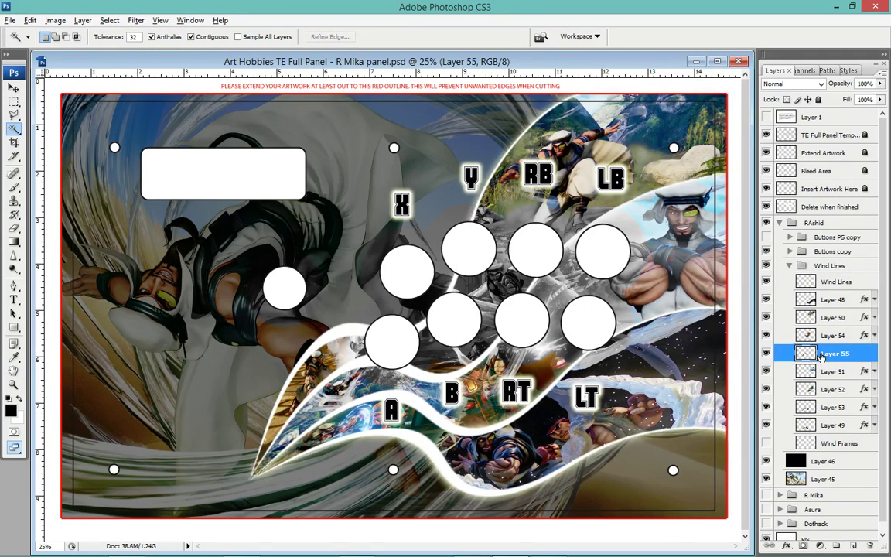
{"action": "right_click", "coordinate": [826, 354]}
{"action": "left_click", "coordinate": [765, 295]}
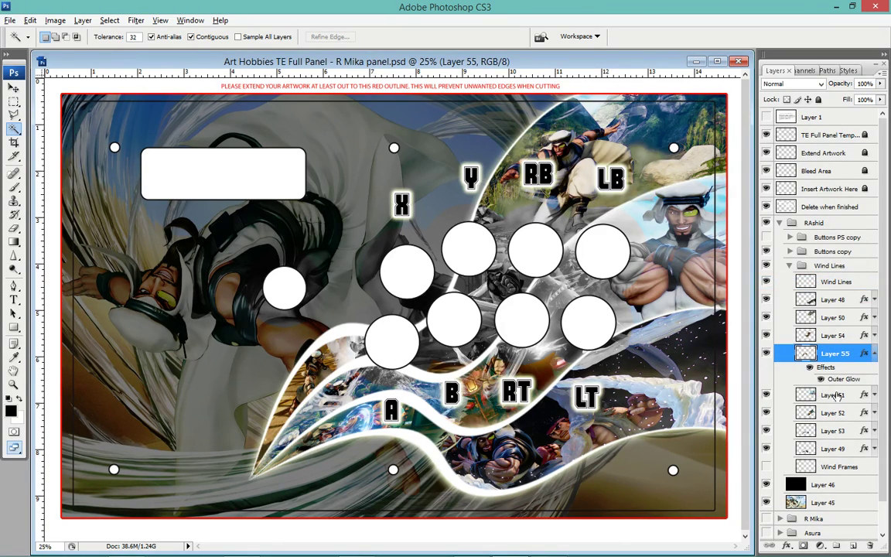
Paste the copied Outer Glow onto the Wind Lines layer and collapse the effect lists
{"action": "left_click", "coordinate": [875, 353]}
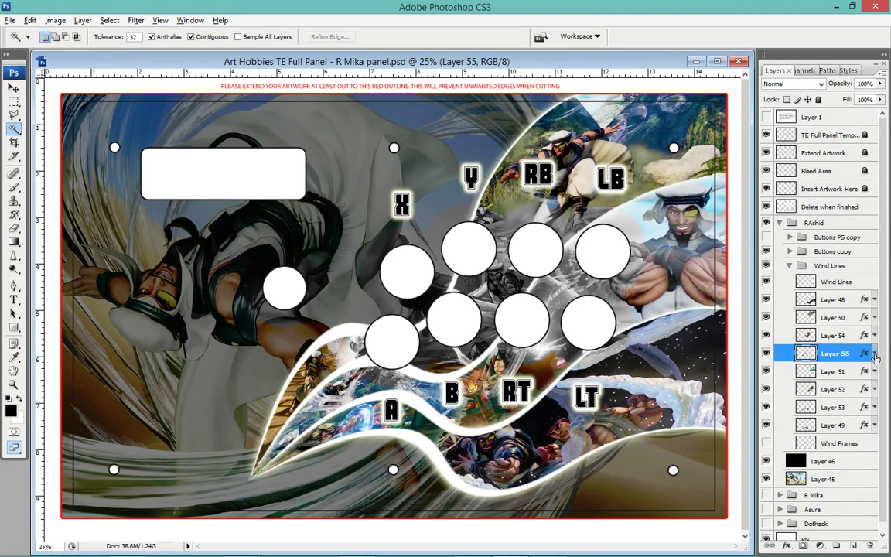
{"action": "right_click", "coordinate": [839, 288]}
{"action": "left_click", "coordinate": [835, 230]}
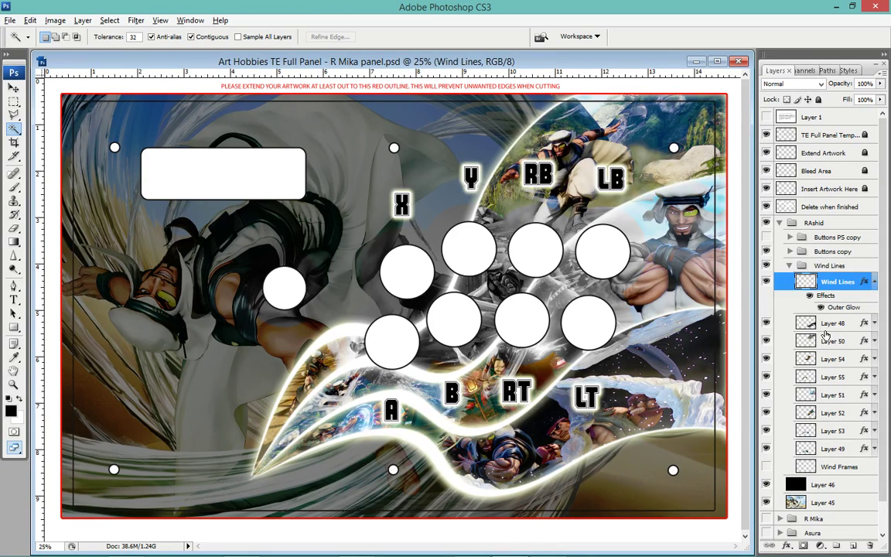
{"action": "left_click", "coordinate": [824, 328]}
{"action": "left_click", "coordinate": [832, 285]}
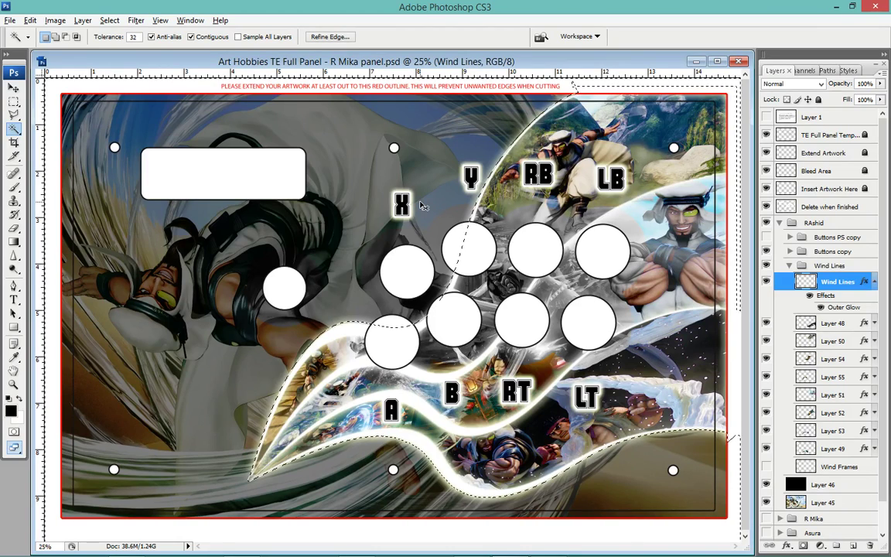
{"action": "left_click", "coordinate": [872, 286]}
On a new layer, stamp a whitish 2500 px wind brush shape over the upper right
{"action": "left_click", "coordinate": [853, 547], "text": "ctrl"}
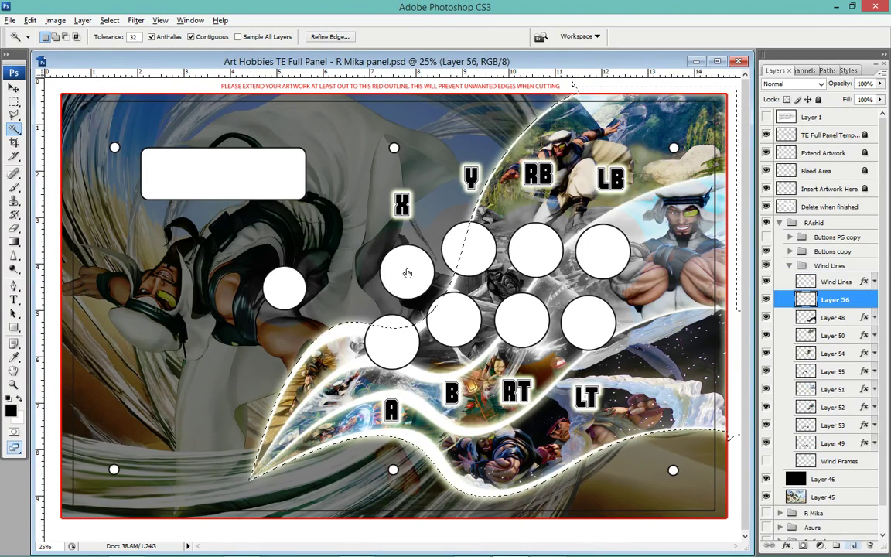
{"action": "key", "text": "b"}
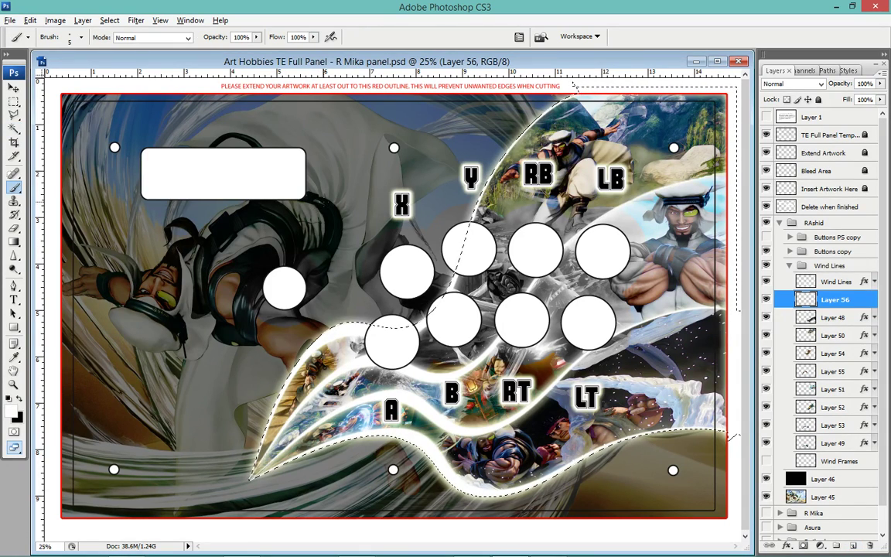
{"action": "right_click", "coordinate": [329, 203]}
{"action": "left_click", "coordinate": [426, 311]}
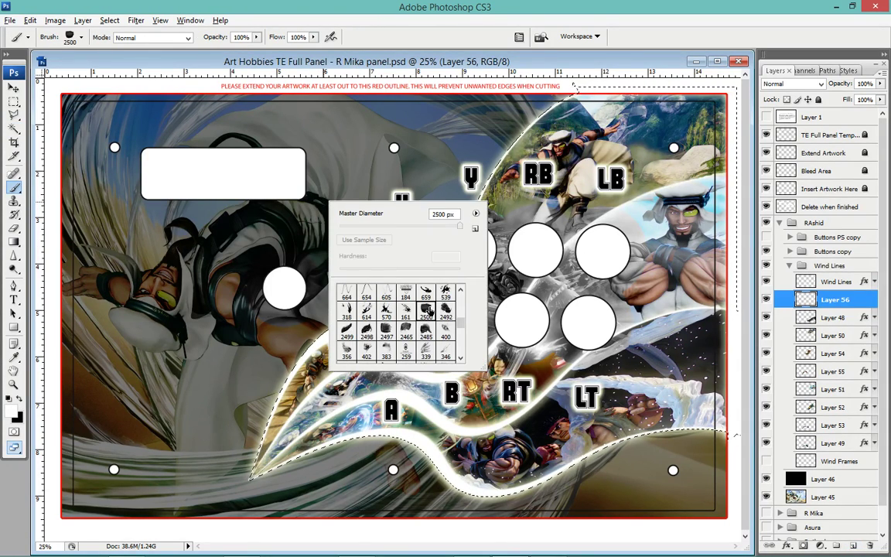
{"action": "left_click", "coordinate": [424, 66]}
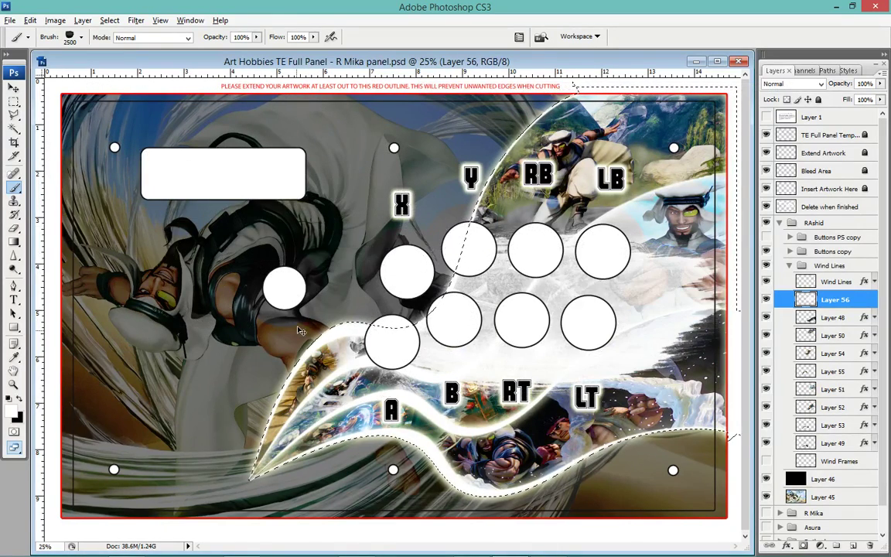
{"action": "left_click", "coordinate": [256, 37]}
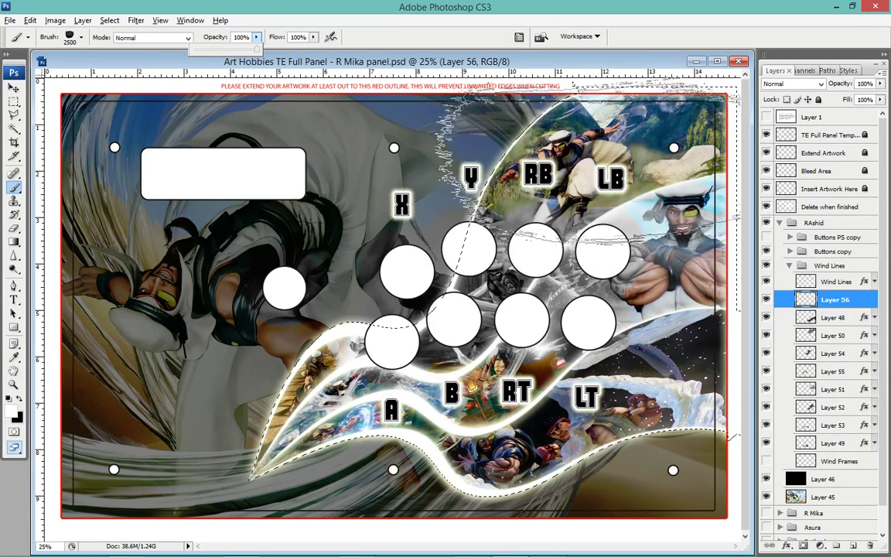
{"action": "left_click", "coordinate": [576, 166]}
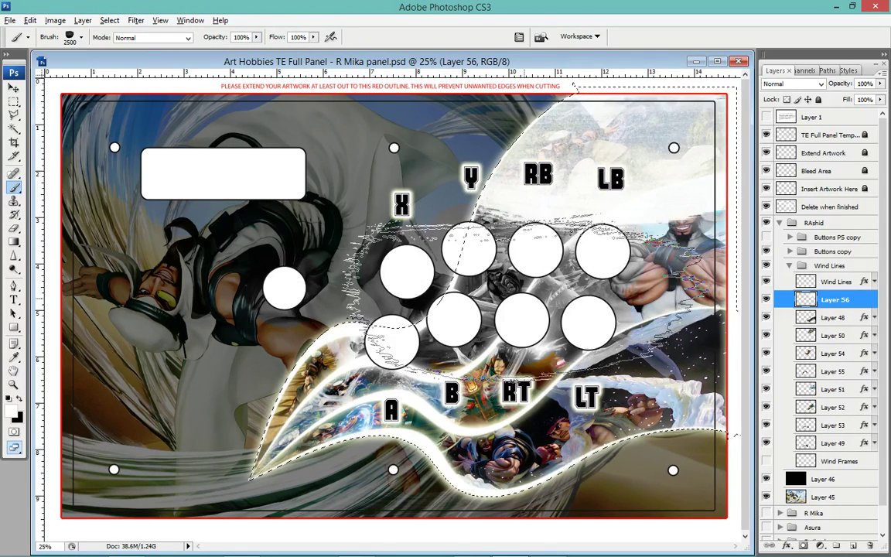
Switch among the 2485, 2492 and 2498 px sampled wind brushes for further white strokes
{"action": "right_click", "coordinate": [623, 396]}
{"action": "left_click", "coordinate": [627, 429]}
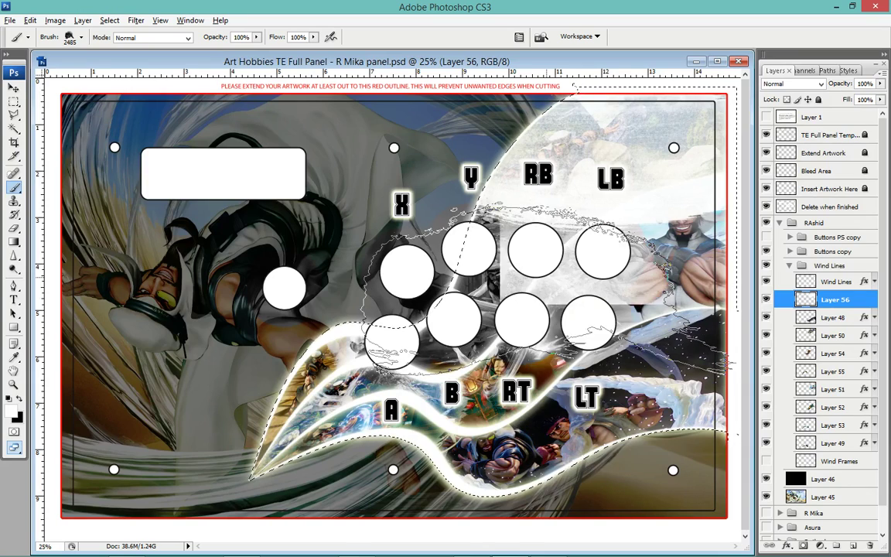
{"action": "right_click", "coordinate": [608, 415]}
{"action": "left_click", "coordinate": [646, 432]}
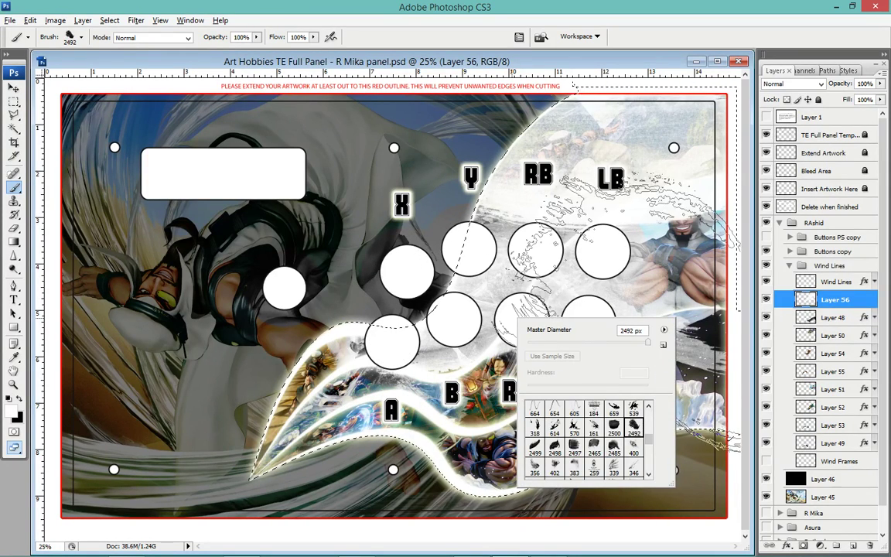
{"action": "key", "text": "Return"}
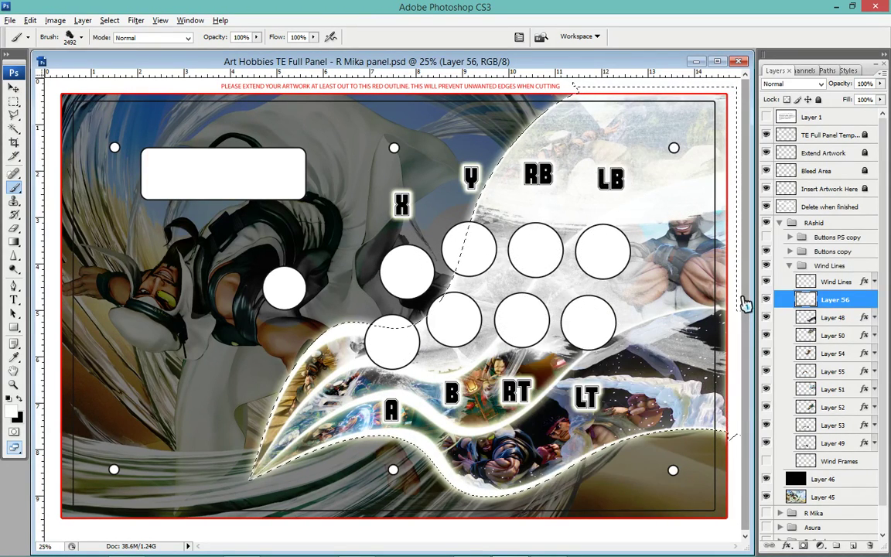
{"action": "right_click", "coordinate": [563, 391]}
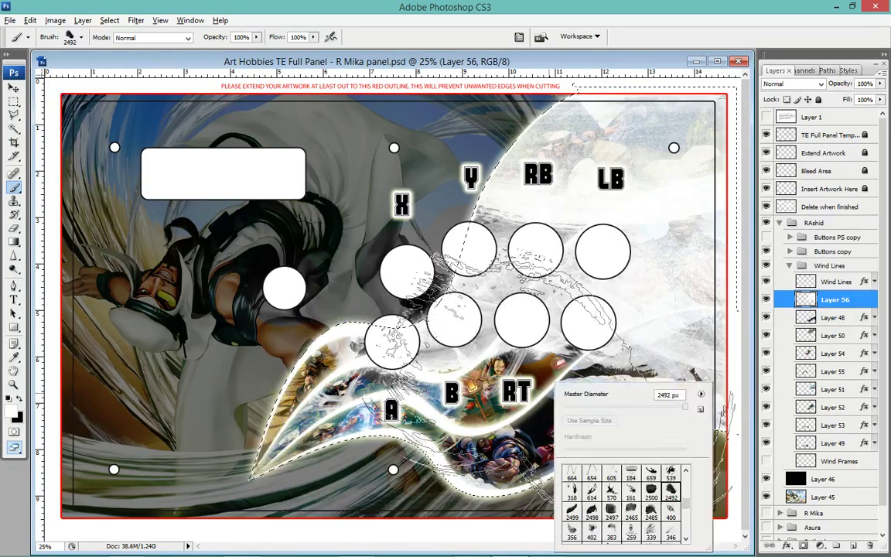
{"action": "left_click", "coordinate": [591, 517]}
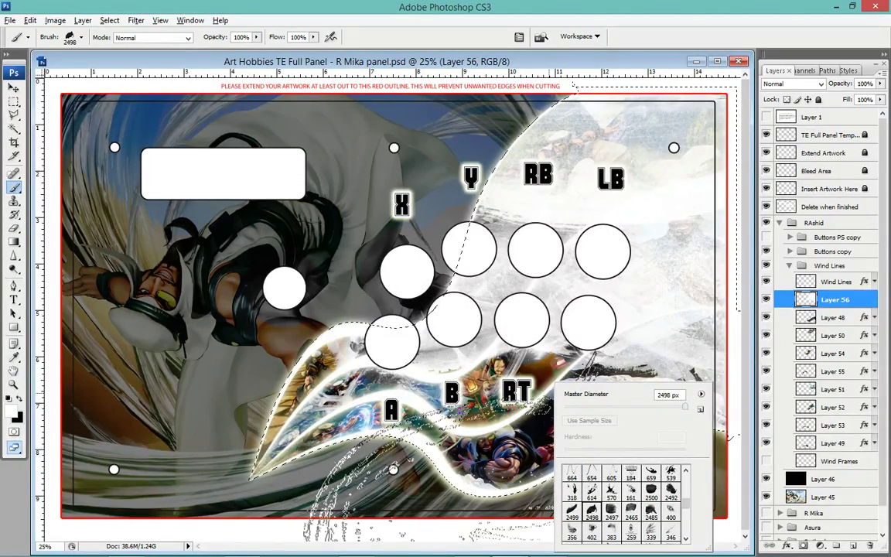
{"action": "key", "text": "Return"}
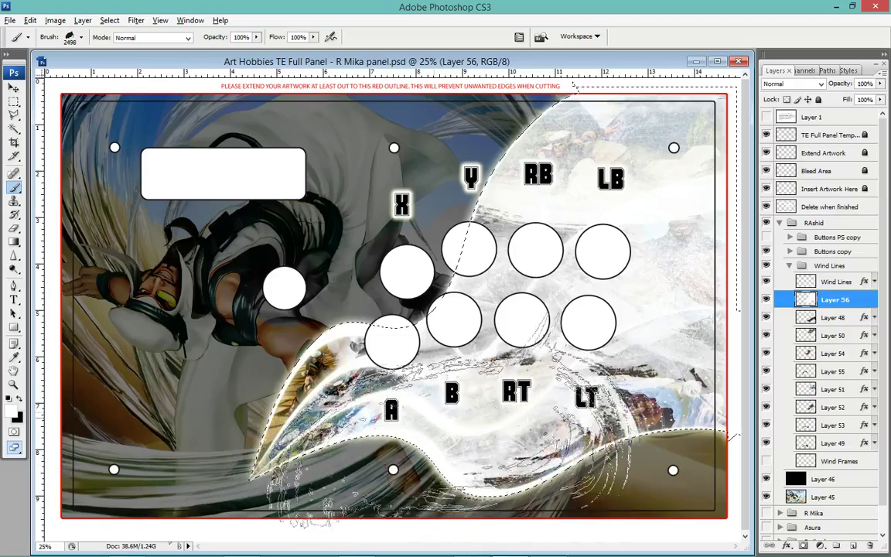
{"action": "right_click", "coordinate": [265, 372]}
{"action": "left_click", "coordinate": [379, 478]}
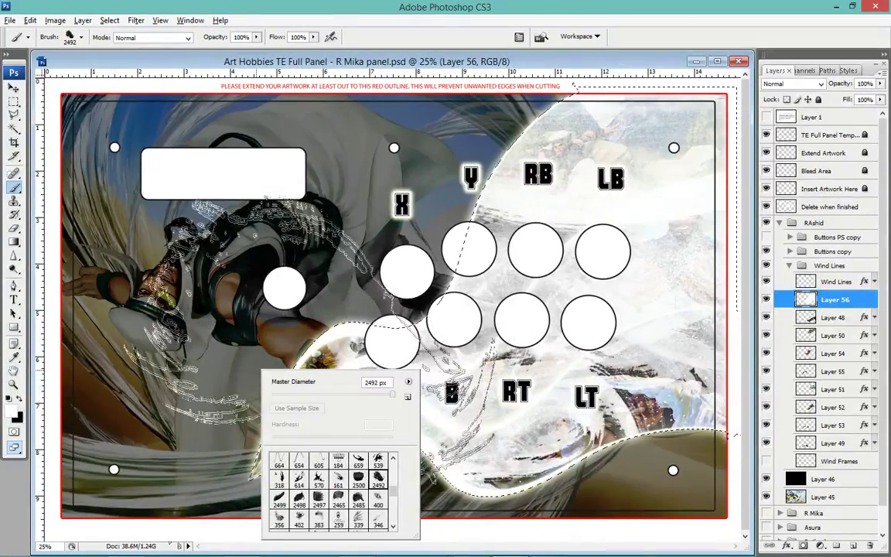
{"action": "key", "text": "Return"}
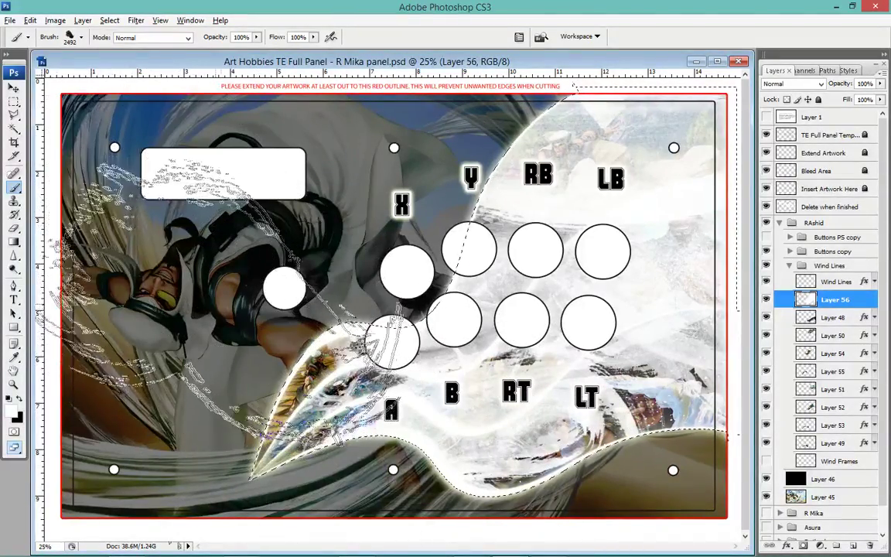
Deselect and test Layer 56 at 25%, 50% and 10% opacity before returning to 100%
{"action": "key", "text": "ctrl+d"}
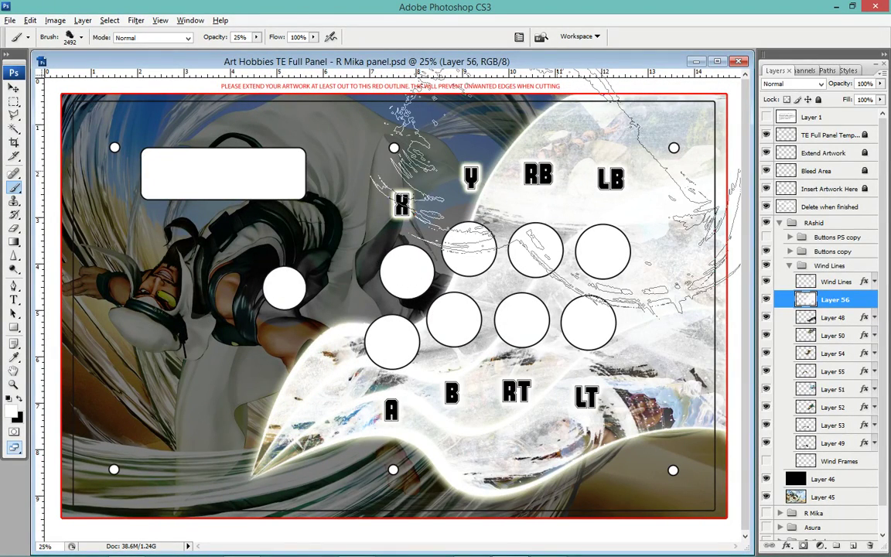
{"action": "key", "text": "v"}
{"action": "key", "text": "2"}
{"action": "key", "text": "5"}
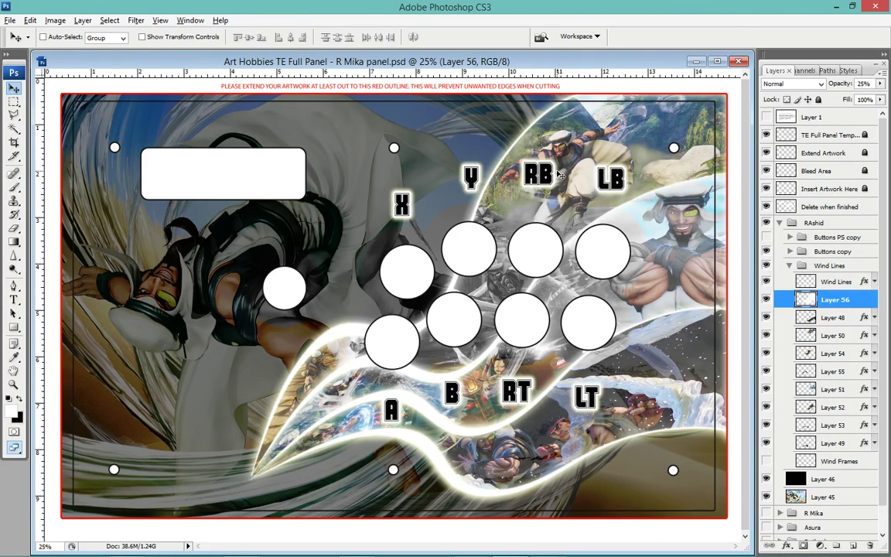
{"action": "key", "text": "5"}
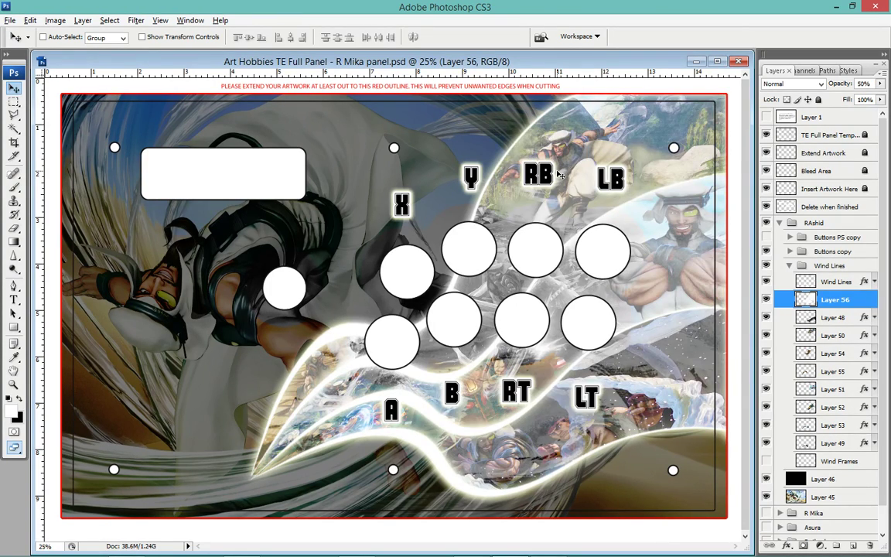
{"action": "key", "text": "1"}
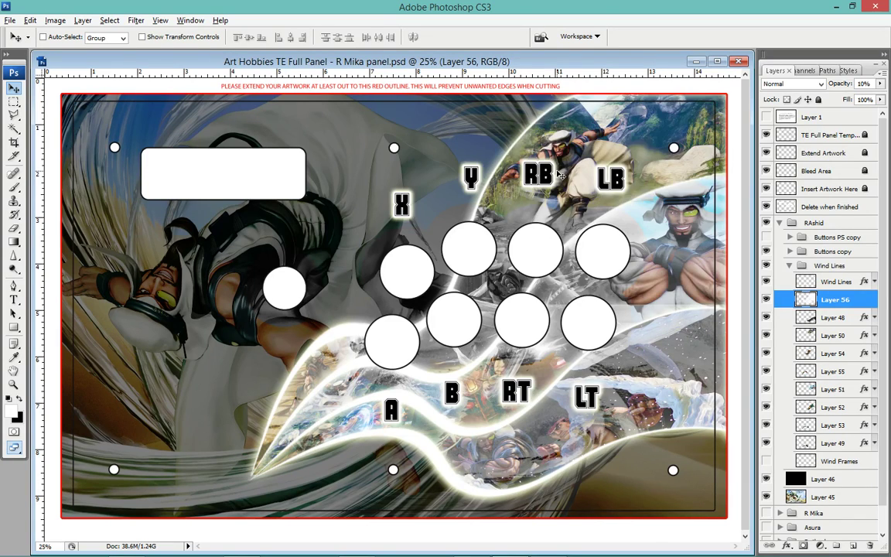
{"action": "key", "text": "0"}
{"action": "left_click", "coordinate": [822, 85]}
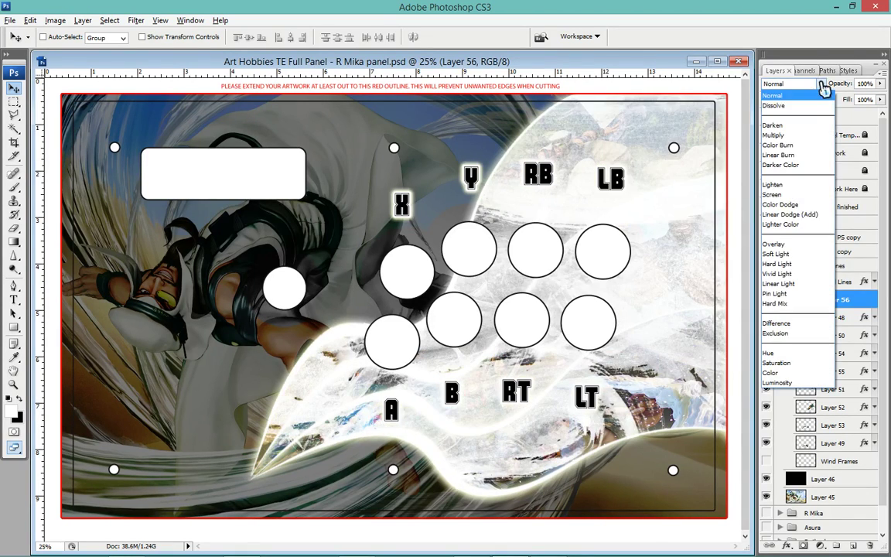
Try Soft Light on Layer 56, toggling its visibility to compare, then return to Normal
{"action": "left_click", "coordinate": [804, 254]}
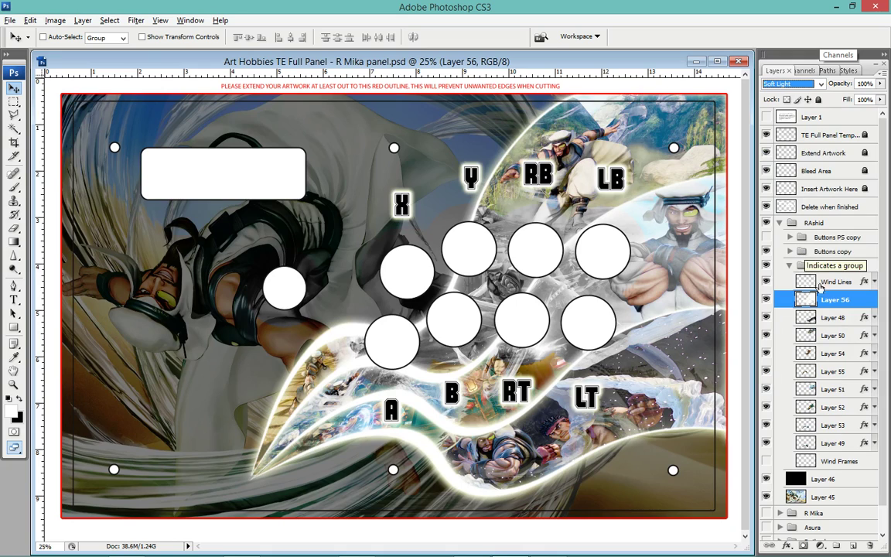
{"action": "left_click", "coordinate": [765, 300]}
{"action": "left_click", "coordinate": [764, 299]}
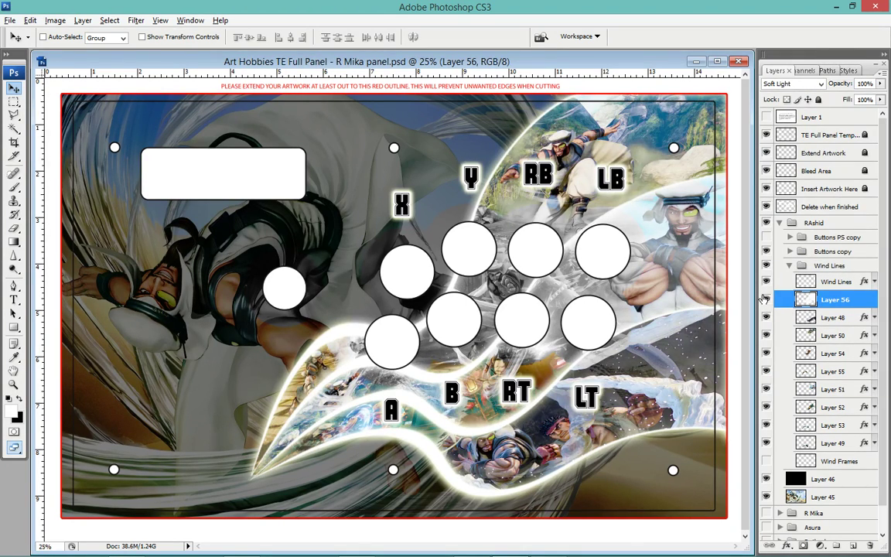
{"action": "left_click", "coordinate": [764, 299]}
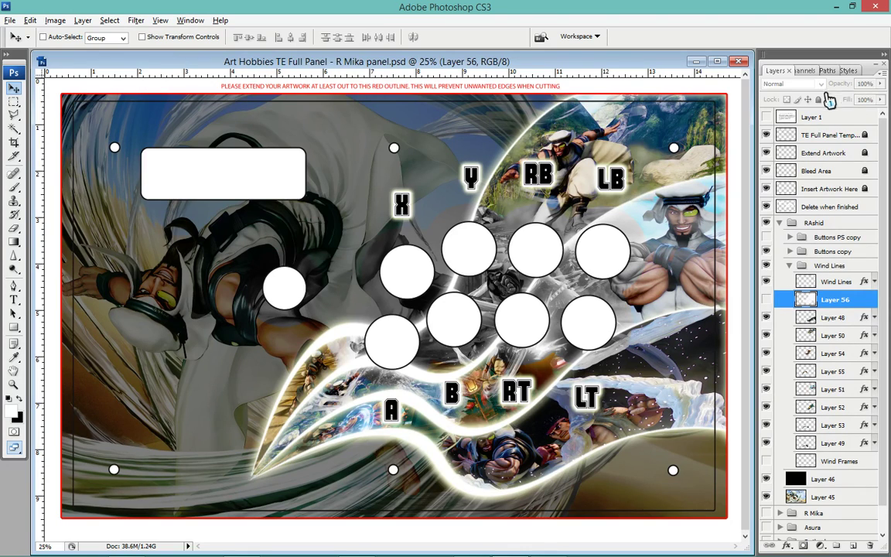
{"action": "key", "text": "shift+alt+f"}
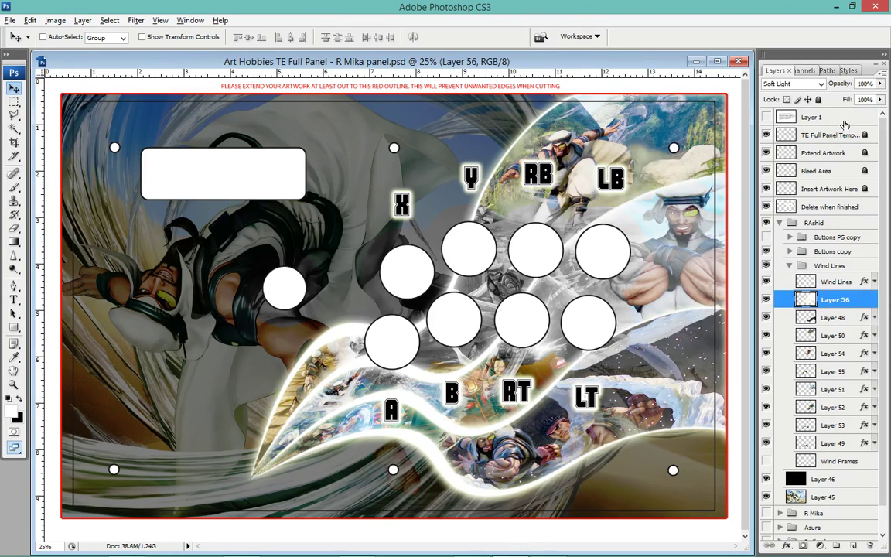
{"action": "left_click", "coordinate": [820, 83]}
{"action": "key", "text": "Home"}
{"action": "key", "text": "Return"}
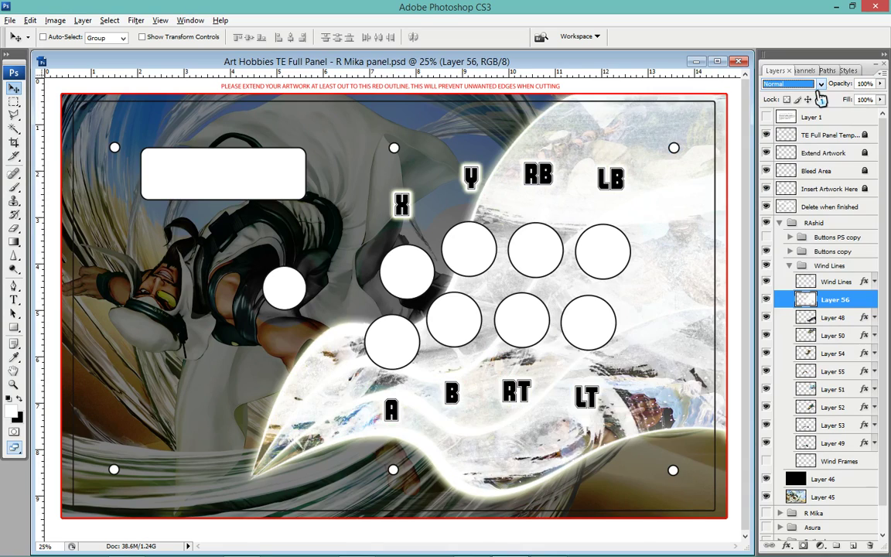
Preview Color Burn, Lighten, Overlay, Hard Light, Difference, Saturation and Color, then settle on Normal
{"action": "key", "text": "shift+alt+b"}
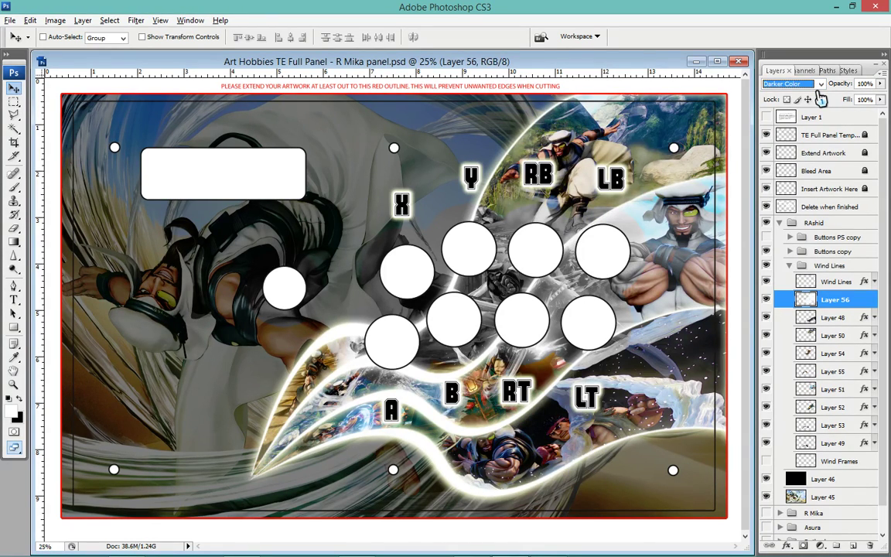
{"action": "key", "text": "Down"}
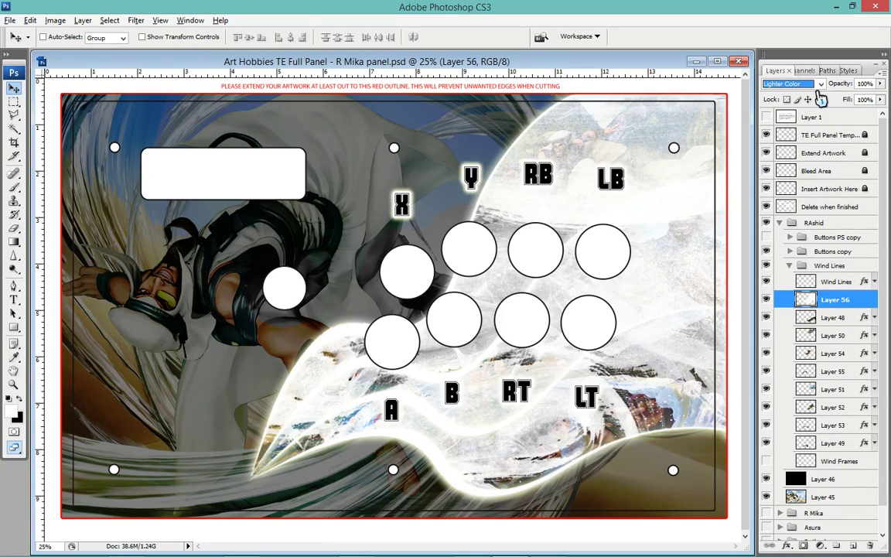
{"action": "key", "text": "Down"}
{"action": "key", "text": "Down"}
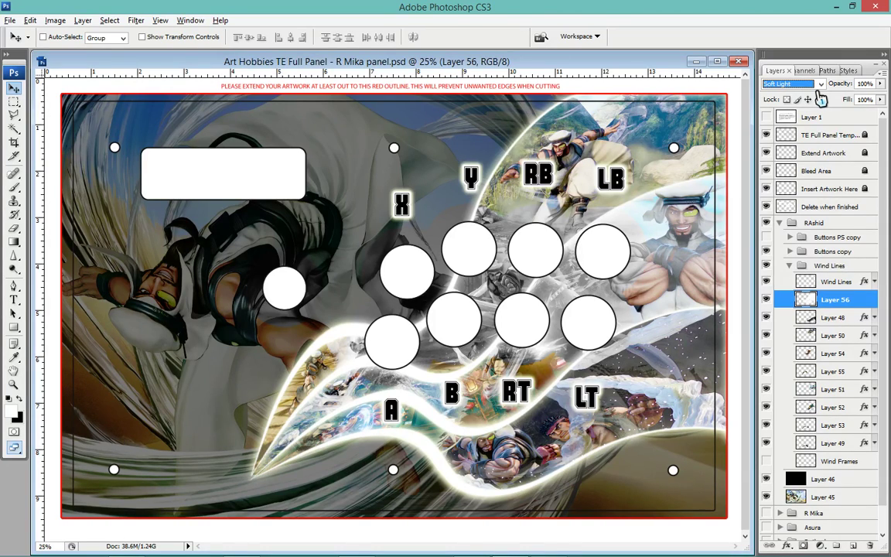
{"action": "key", "text": "Down"}
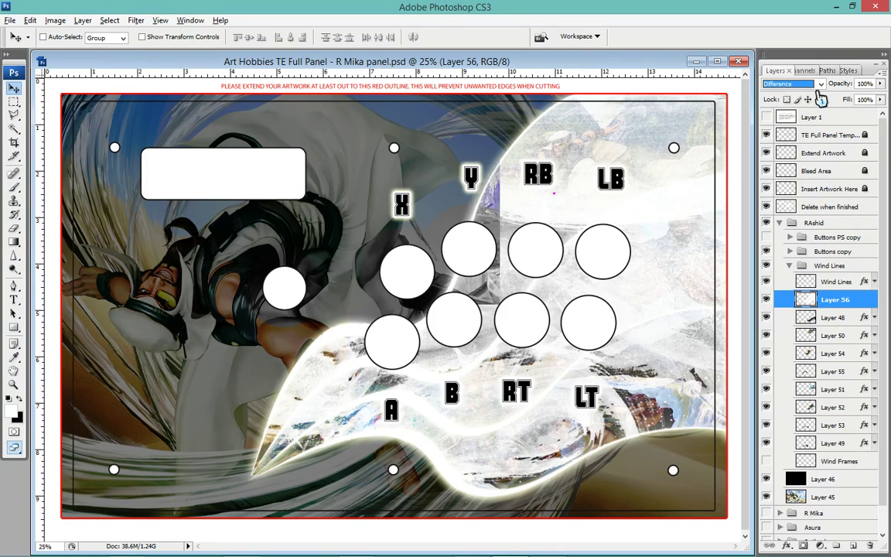
{"action": "key", "text": "Down"}
{"action": "key", "text": "Down"}
{"action": "key", "text": "Down"}
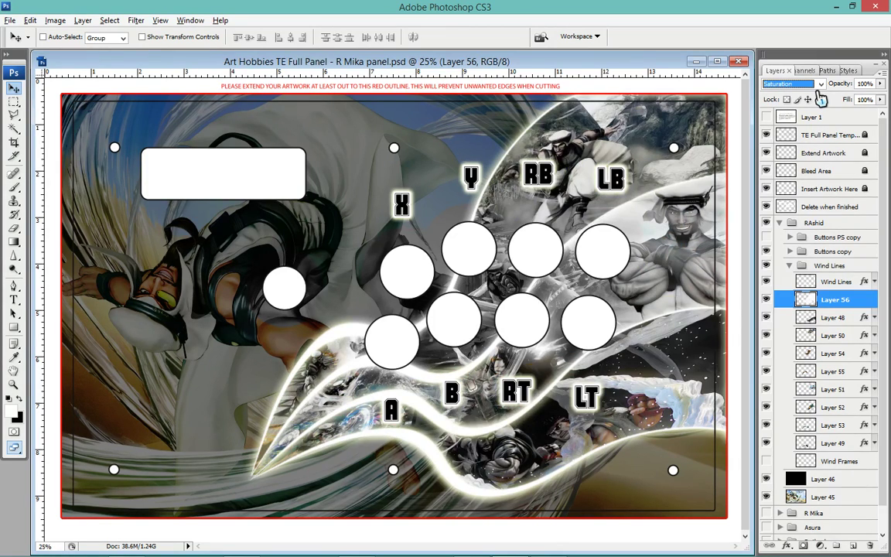
{"action": "key", "text": "Down"}
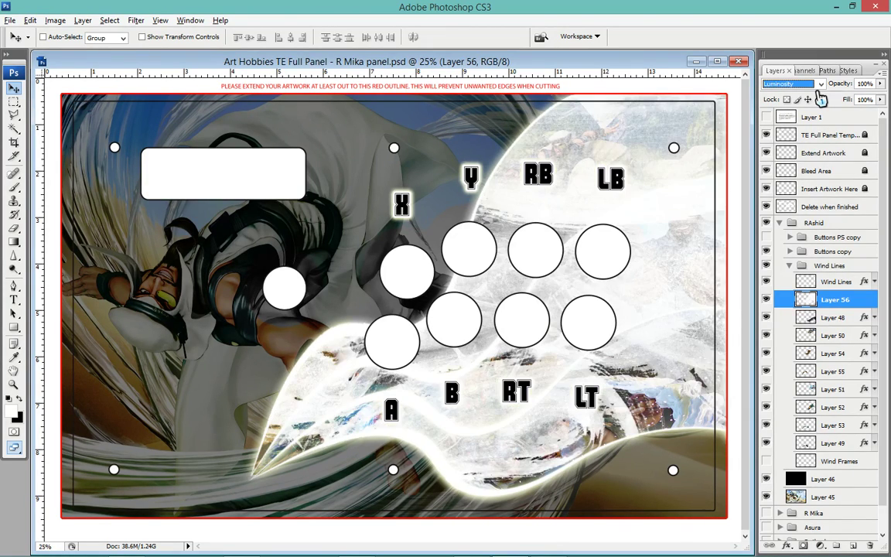
{"action": "key", "text": "Up"}
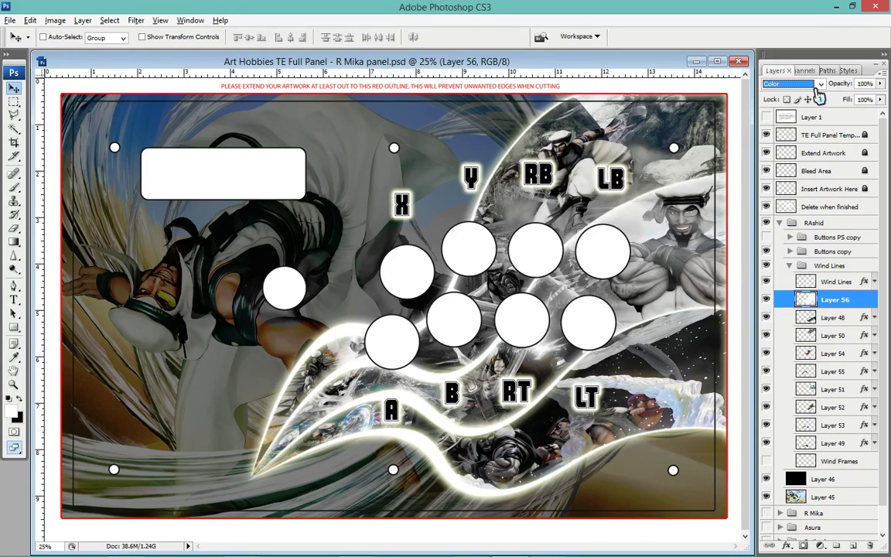
{"action": "left_click", "coordinate": [805, 84]}
{"action": "left_click", "coordinate": [793, 78]}
Test Layer 56 at lower opacities, around 55% and then 46%
{"action": "left_click", "coordinate": [880, 84]}
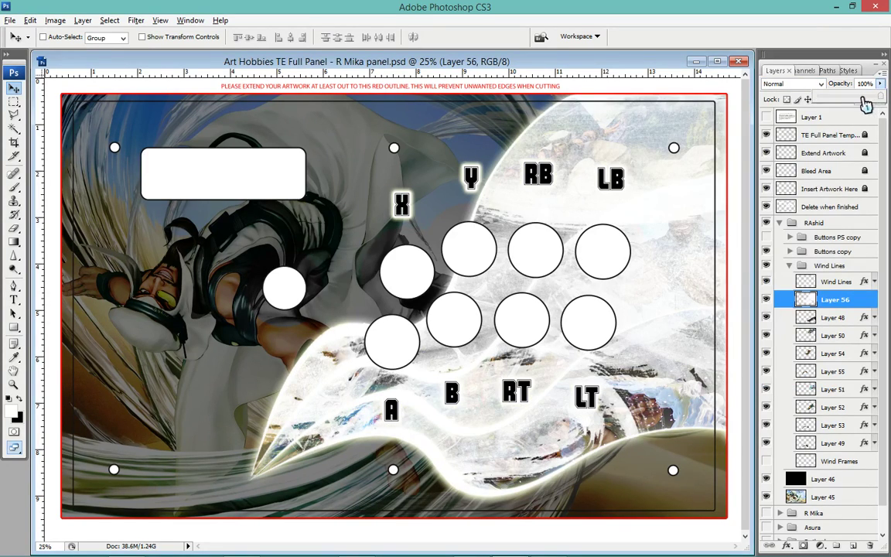
{"action": "left_click_drag", "start_coordinate": [878, 99], "coordinate": [856, 103]}
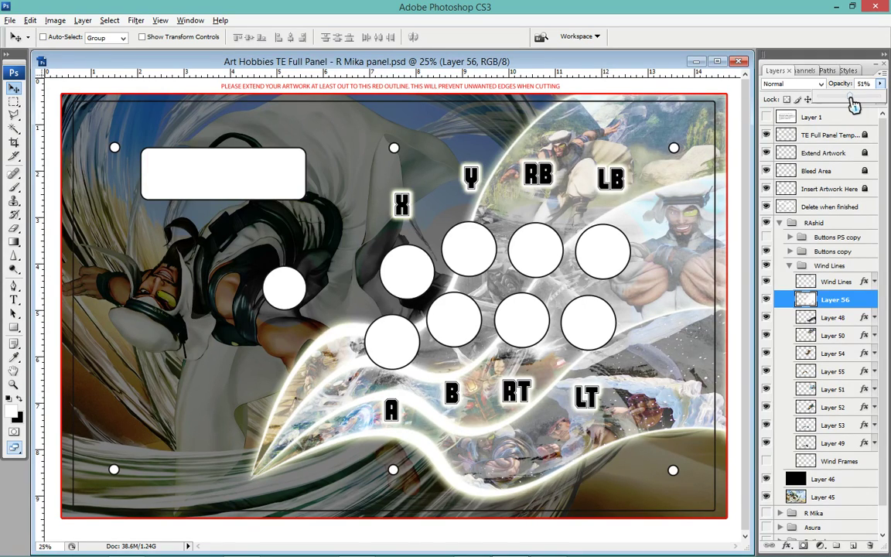
{"action": "left_click_drag", "start_coordinate": [853, 104], "coordinate": [850, 104]}
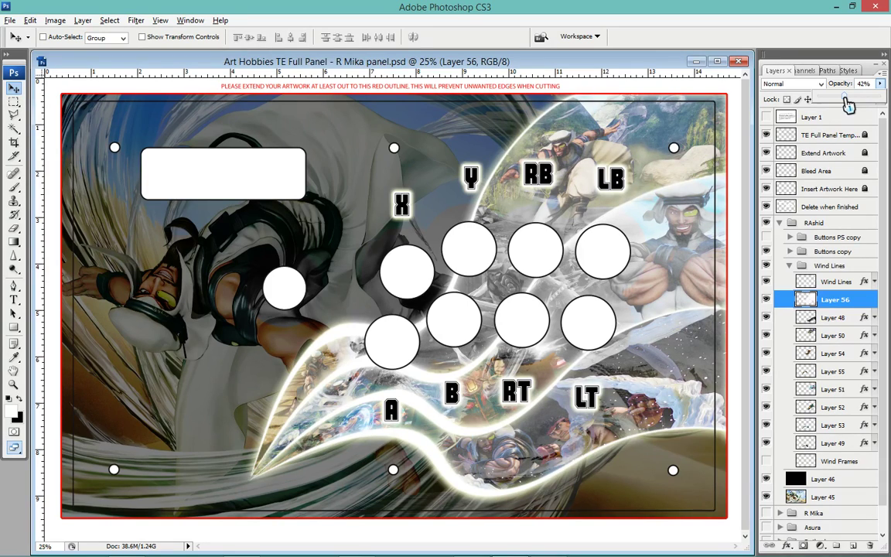
{"action": "left_click_drag", "start_coordinate": [848, 105], "coordinate": [849, 106]}
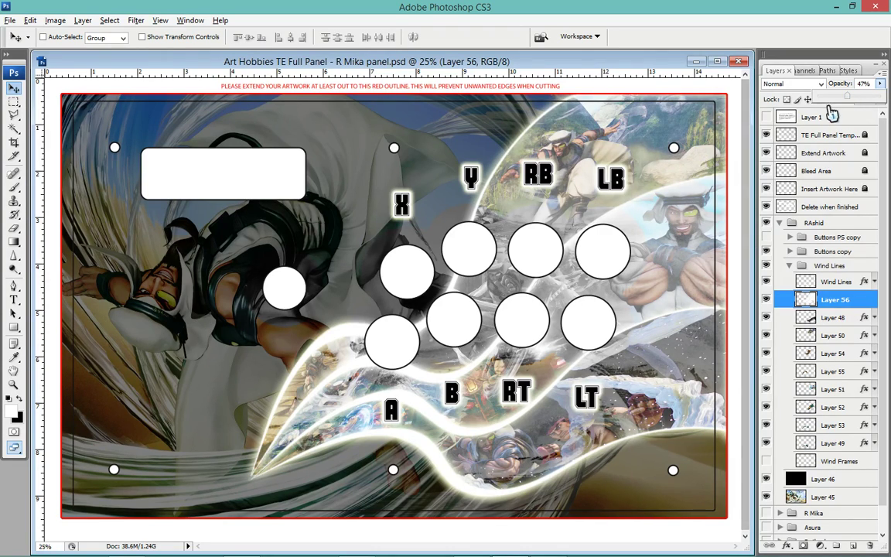
Set Layer 56 to Soft Light at 100% opacity and toggle its visibility to compare
{"action": "left_click", "coordinate": [820, 83]}
{"action": "left_click", "coordinate": [781, 254]}
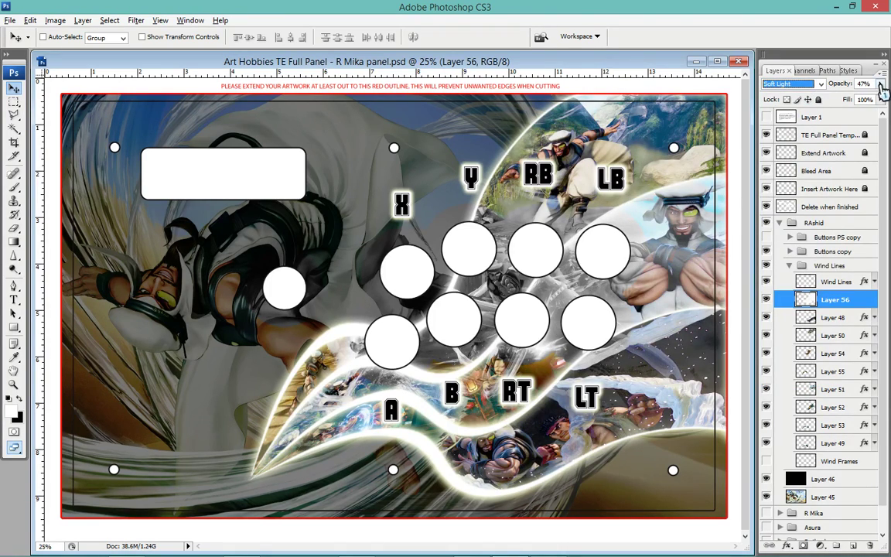
{"action": "left_click", "coordinate": [880, 84]}
{"action": "left_click_drag", "start_coordinate": [843, 99], "coordinate": [887, 106]}
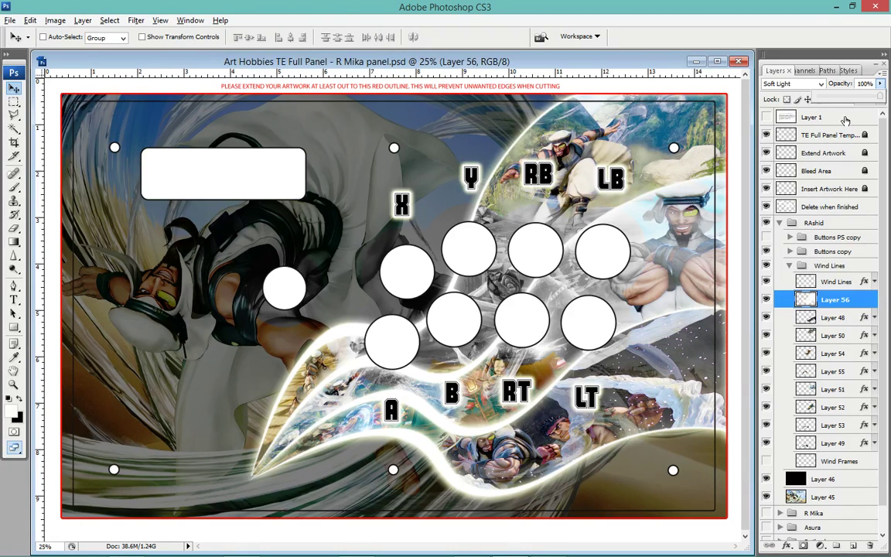
{"action": "left_click", "coordinate": [765, 300]}
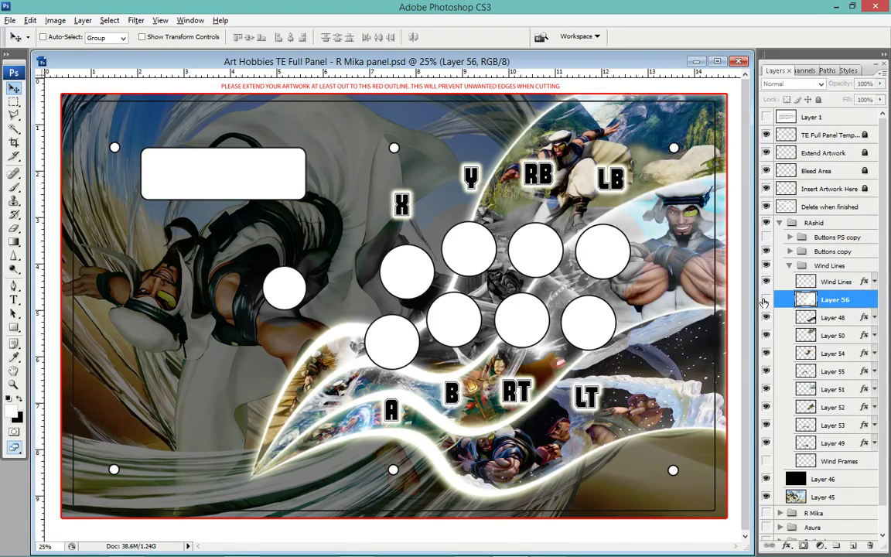
{"action": "left_click", "coordinate": [765, 300]}
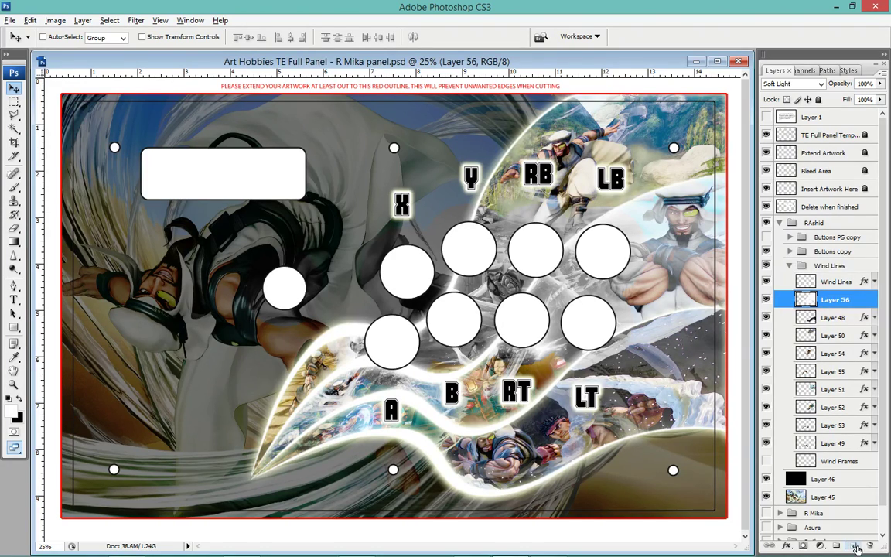
Add a new layer and magic-wand the upper wind bands on Wind Lines, slightly expanded
{"action": "left_click", "coordinate": [856, 548]}
{"action": "left_click", "coordinate": [835, 282]}
{"action": "key", "text": "w"}
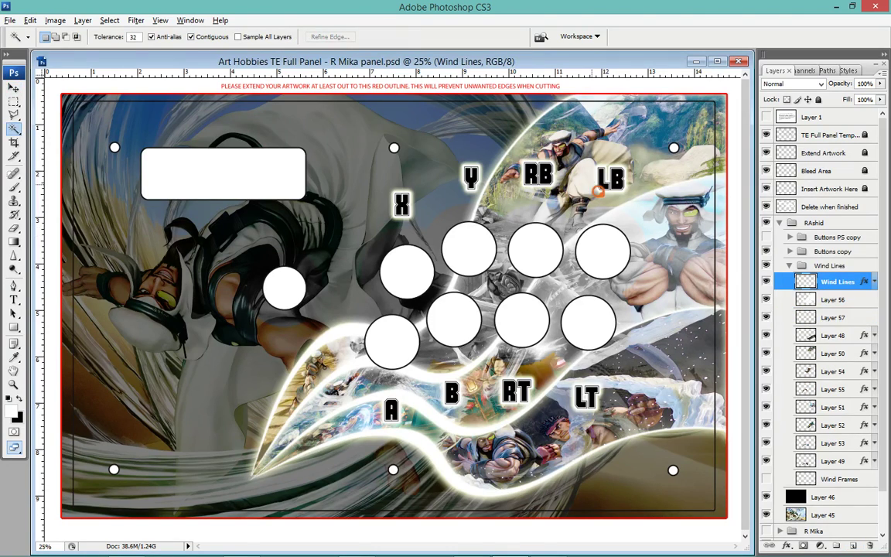
{"action": "left_click", "coordinate": [235, 406]}
{"action": "left_click", "coordinate": [109, 20]}
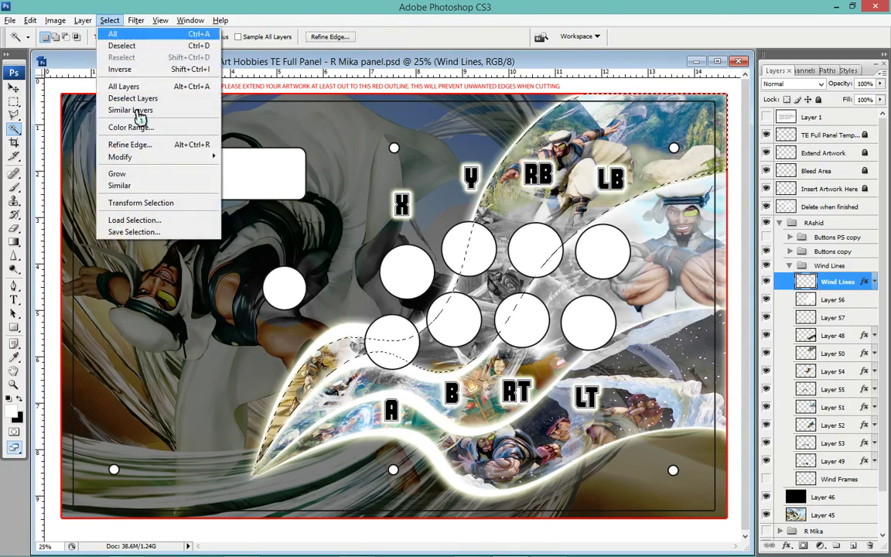
{"action": "left_click", "coordinate": [259, 183]}
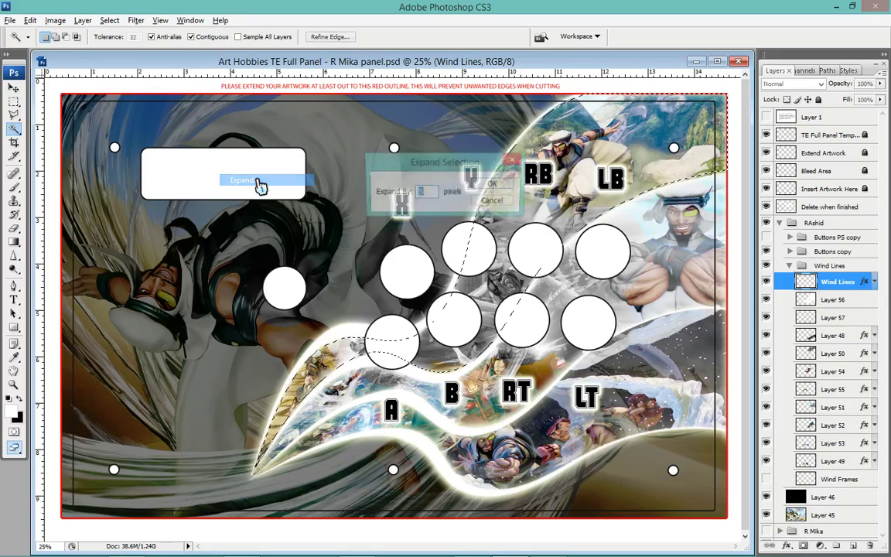
{"action": "key", "text": "Return"}
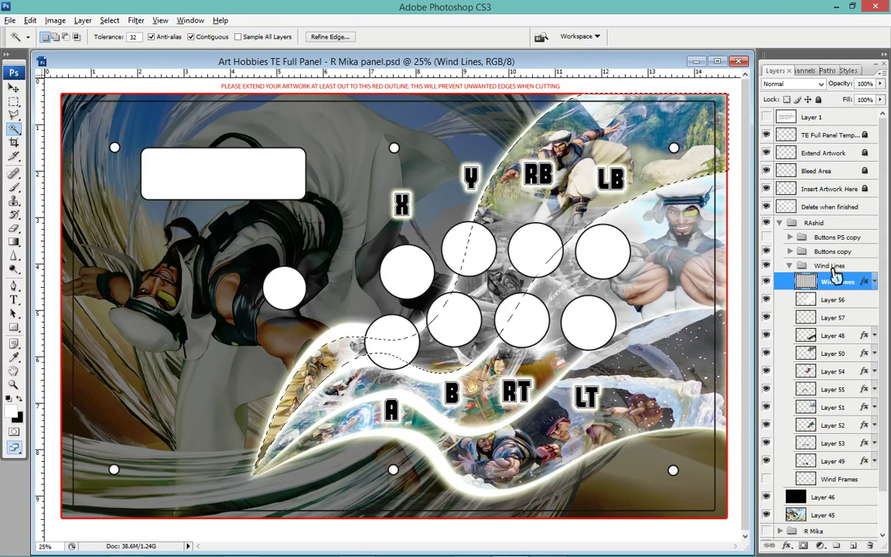
Test a black fill tinted blue with Hue/Saturation Colorize, then undo both
{"action": "key", "text": "ctrl+BackSpace"}
{"action": "key", "text": "ctrl+u"}
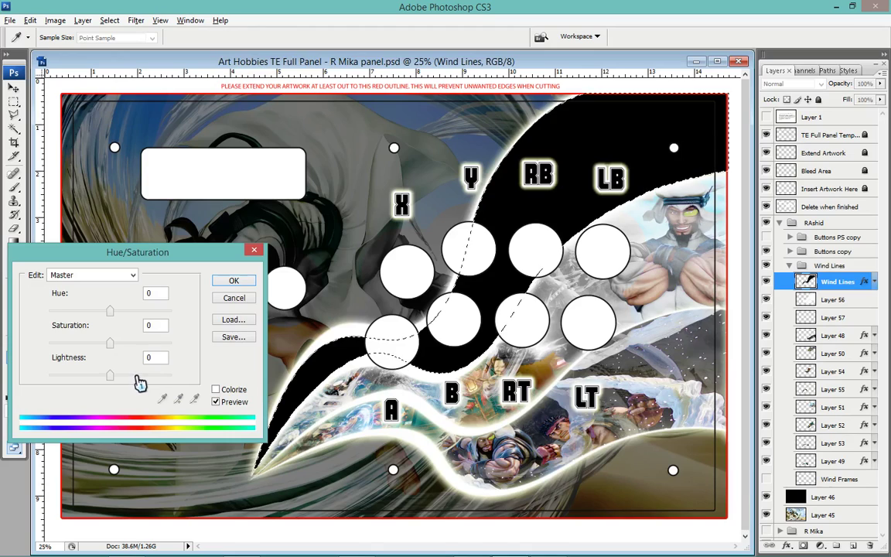
{"action": "left_click_drag", "start_coordinate": [110, 375], "coordinate": [142, 376]}
{"action": "left_click", "coordinate": [221, 391]}
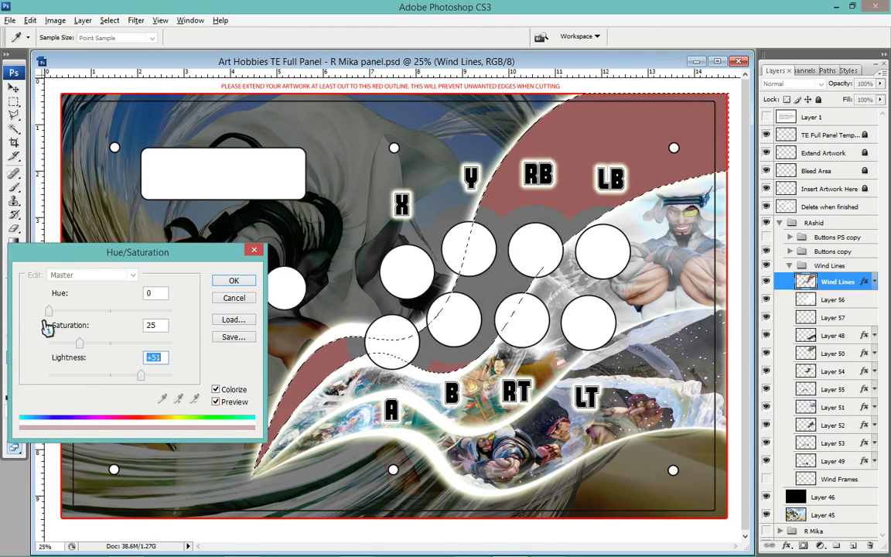
{"action": "mouse_move", "coordinate": [59, 314]}
{"action": "left_mouse_down"}
{"action": "mouse_move", "coordinate": [121, 328]}
{"action": "mouse_move", "coordinate": [84, 353]}
{"action": "left_mouse_up"}
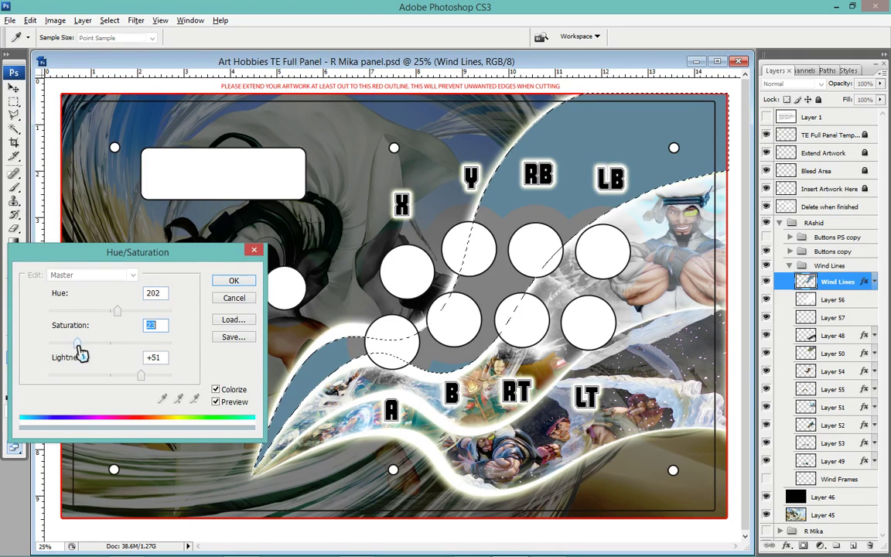
{"action": "left_click", "coordinate": [218, 307]}
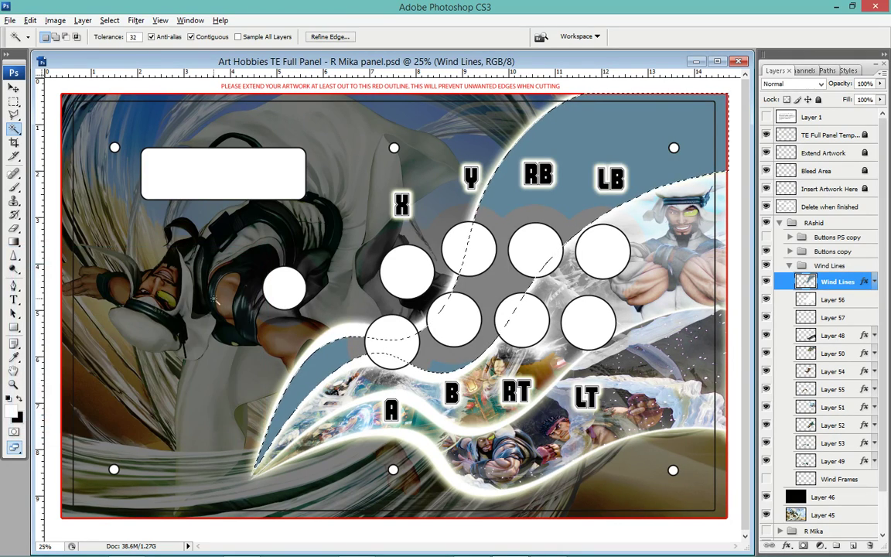
{"action": "left_click", "coordinate": [765, 282]}
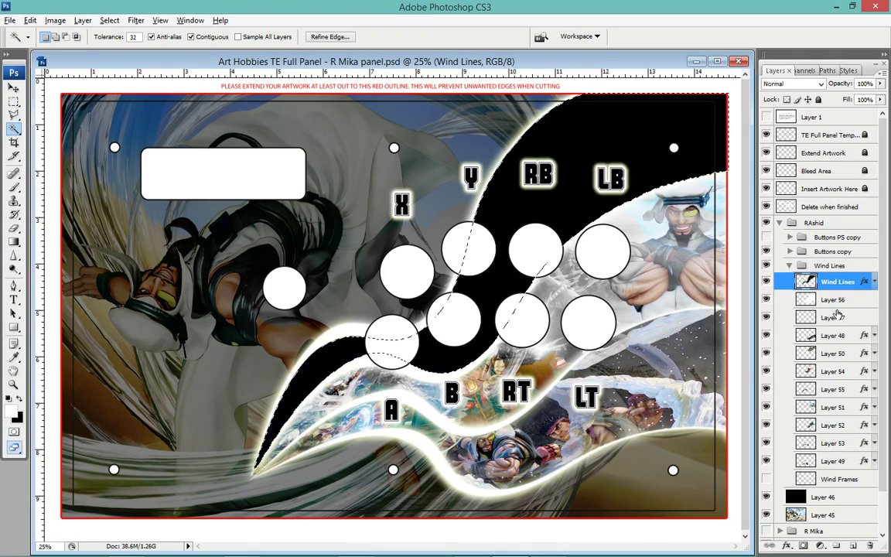
{"action": "left_click", "coordinate": [765, 282]}
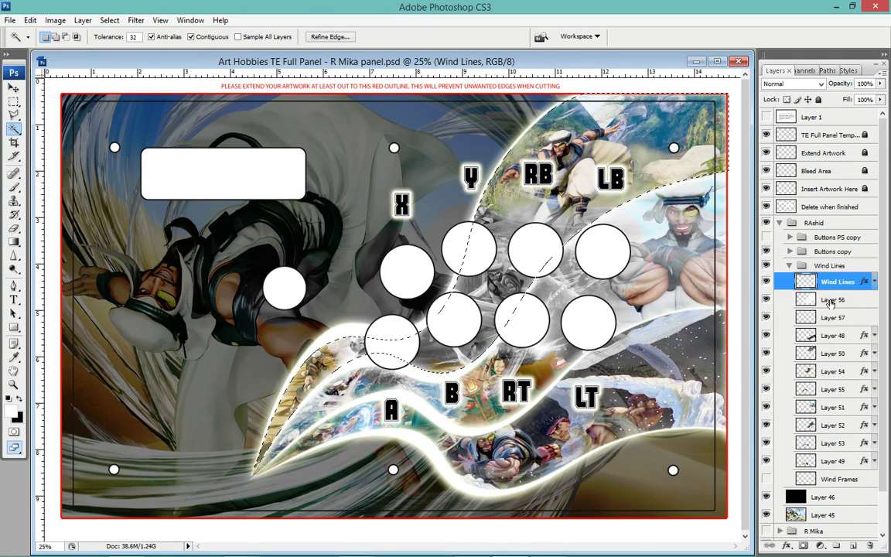
On new Layer 58, fill the selection black and colorize it: Hue 193, Saturation 26, Lightness +47
{"action": "left_click", "coordinate": [852, 545]}
{"action": "key", "text": "alt+BackSpace"}
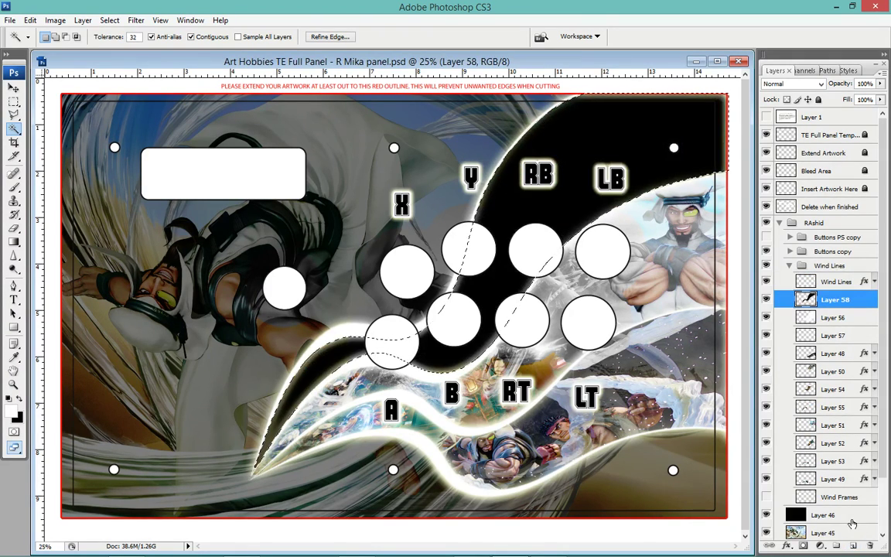
{"action": "key", "text": "ctrl+u"}
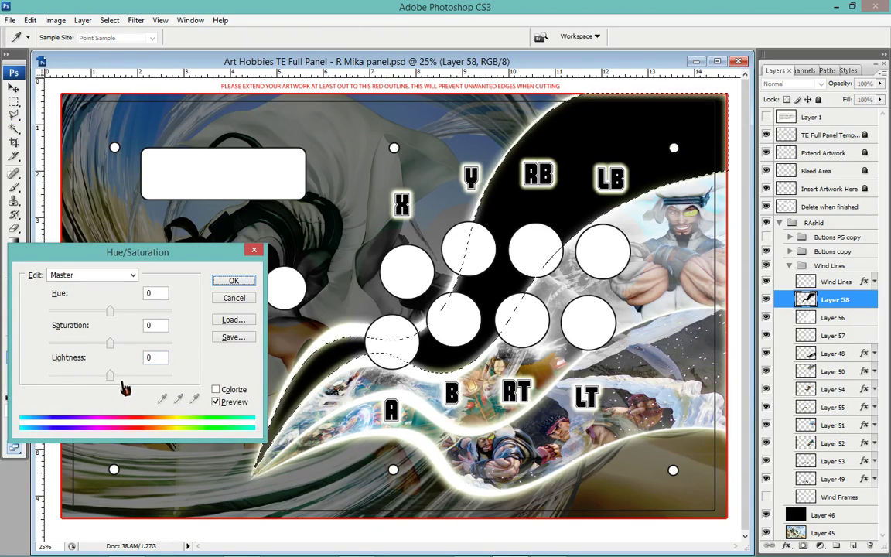
{"action": "mouse_move", "coordinate": [113, 385]}
{"action": "left_mouse_down"}
{"action": "mouse_move", "coordinate": [149, 384]}
{"action": "mouse_move", "coordinate": [134, 381]}
{"action": "left_mouse_up"}
{"action": "left_click", "coordinate": [216, 389]}
{"action": "mouse_move", "coordinate": [79, 342]}
{"action": "left_mouse_down"}
{"action": "mouse_move", "coordinate": [147, 349]}
{"action": "mouse_move", "coordinate": [82, 343]}
{"action": "left_mouse_up"}
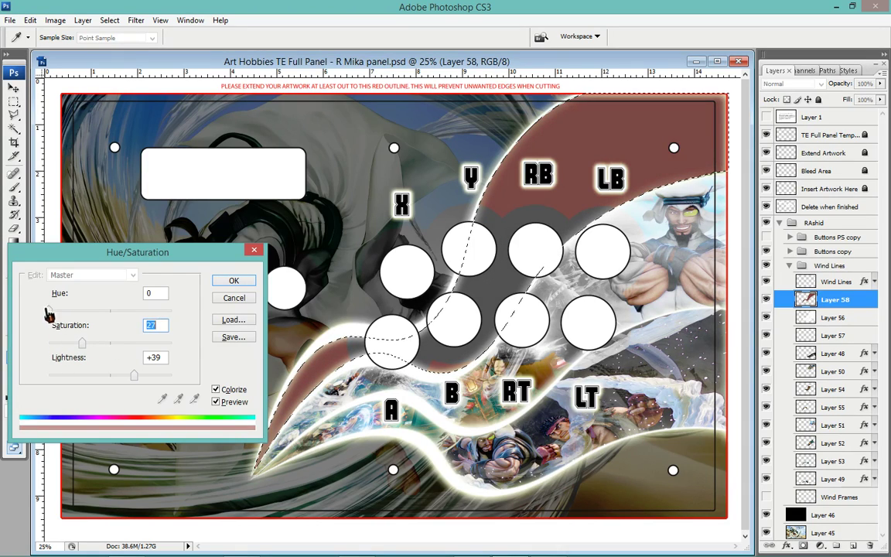
{"action": "left_click_drag", "start_coordinate": [49, 310], "coordinate": [117, 314]}
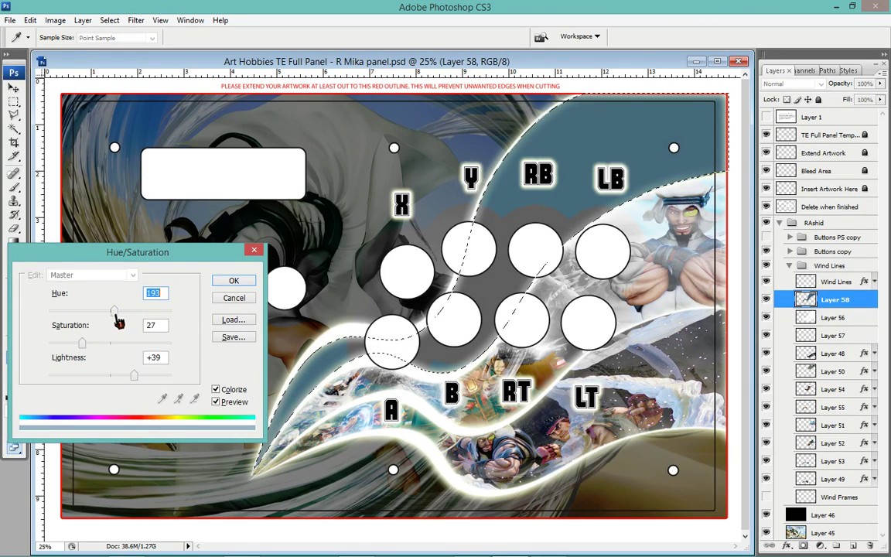
{"action": "left_click_drag", "start_coordinate": [82, 343], "coordinate": [81, 343]}
{"action": "left_click_drag", "start_coordinate": [131, 379], "coordinate": [141, 378]}
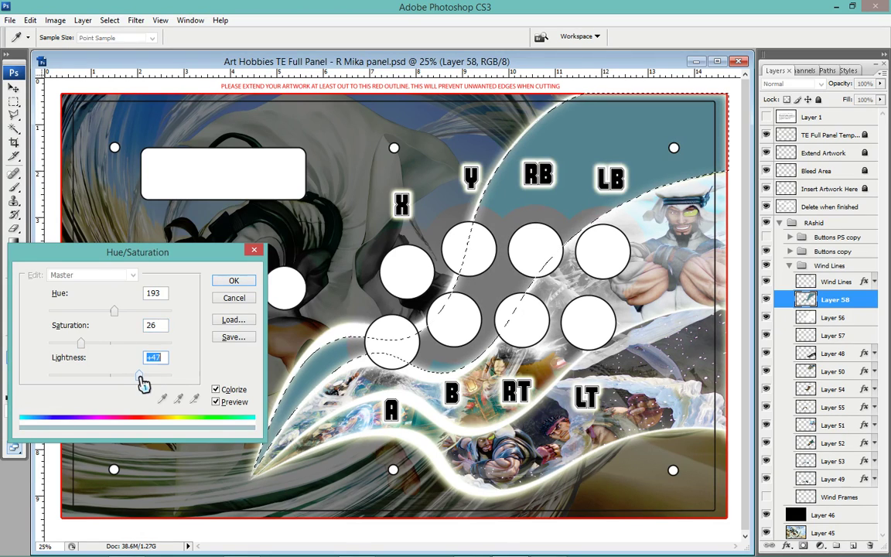
{"action": "key", "text": "Return"}
Deselect and set Layer 58's blend mode to Color
{"action": "key", "text": "w"}
{"action": "key", "text": "ctrl+d"}
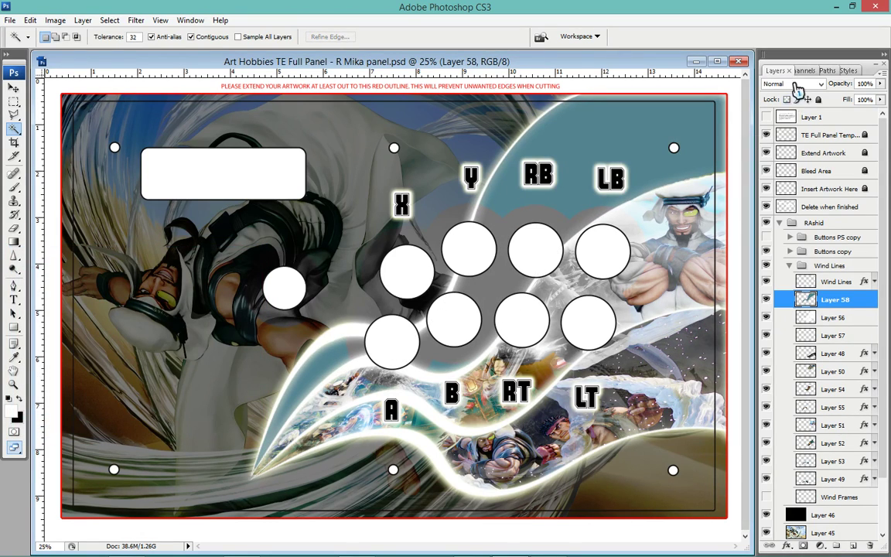
{"action": "left_click", "coordinate": [796, 85]}
{"action": "left_click", "coordinate": [786, 379]}
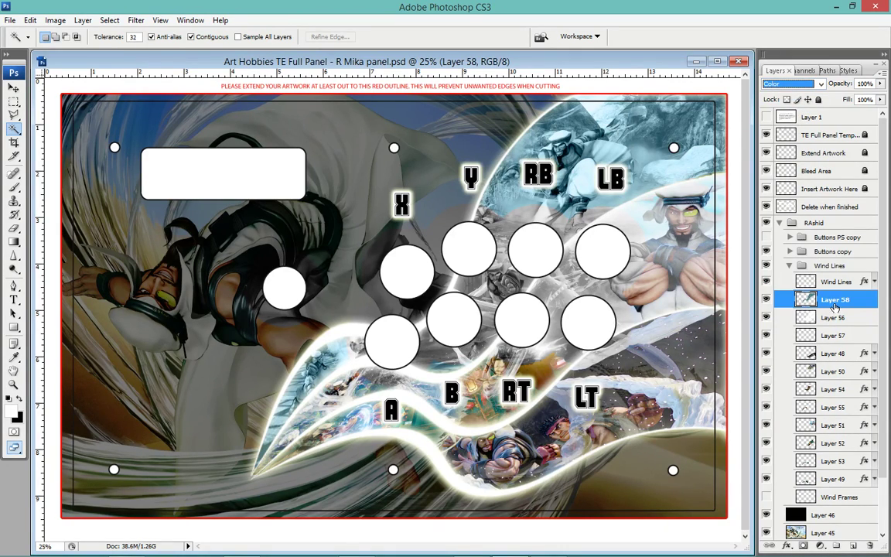
{"action": "left_click", "coordinate": [826, 283]}
Expand the wind-band selection and colorize it blue on Layer 58 (Hue 198, Saturation 100, Lightness +7)
{"action": "left_click", "coordinate": [661, 259]}
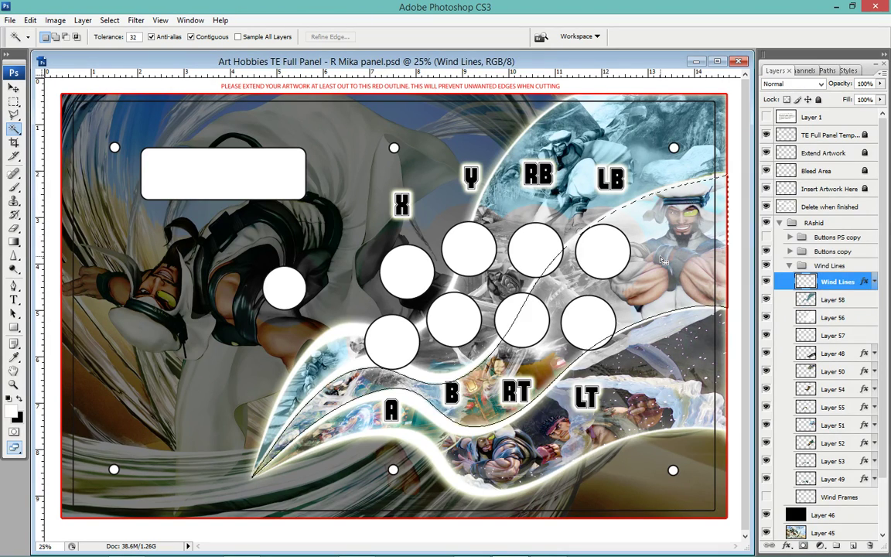
{"action": "left_click", "coordinate": [110, 20]}
{"action": "mouse_move", "coordinate": [120, 157]}
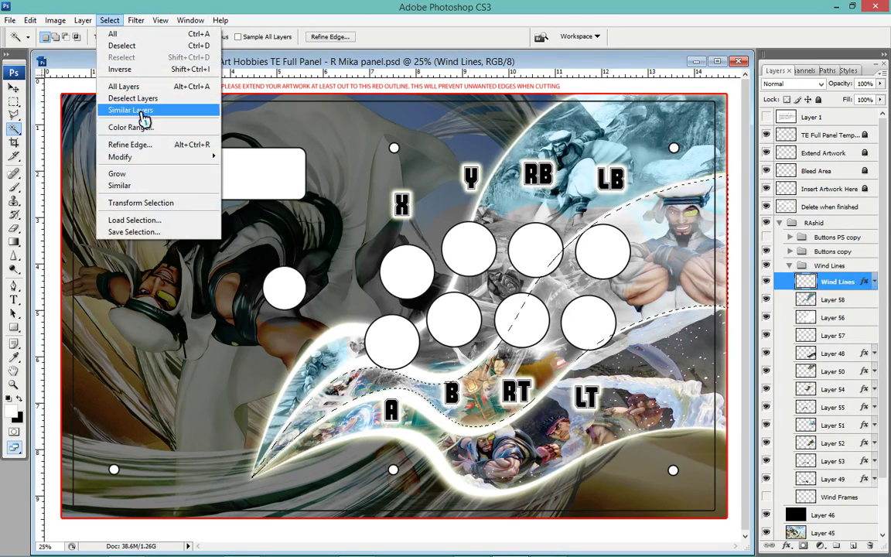
{"action": "left_click", "coordinate": [241, 179]}
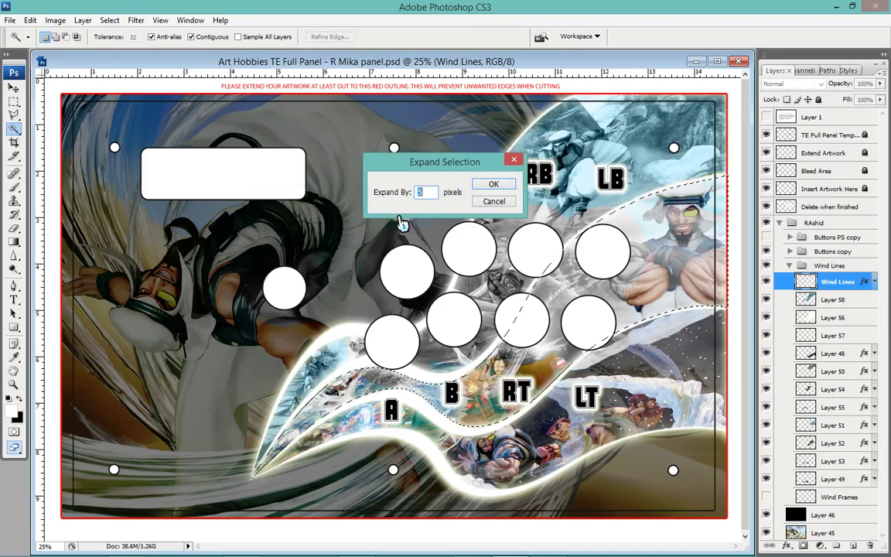
{"action": "key", "text": "Return"}
{"action": "left_click", "coordinate": [800, 302]}
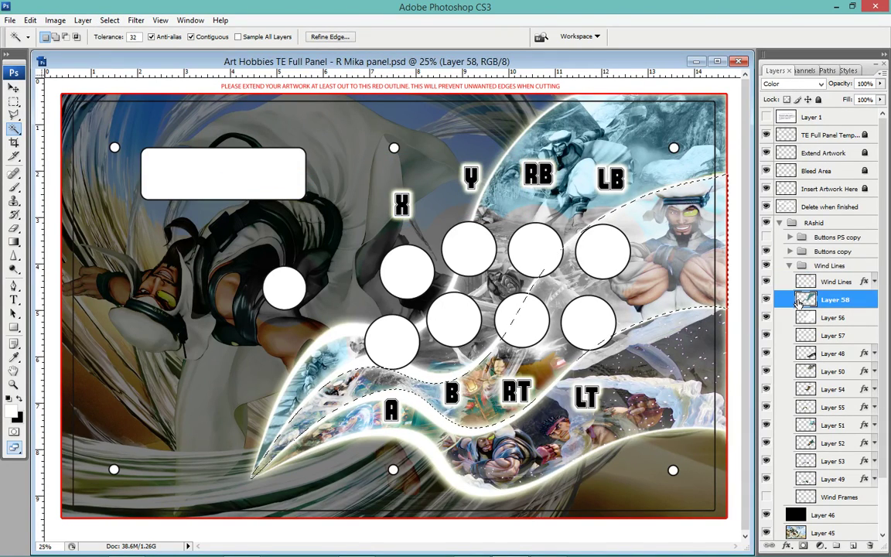
{"action": "key", "text": "ctrl+u"}
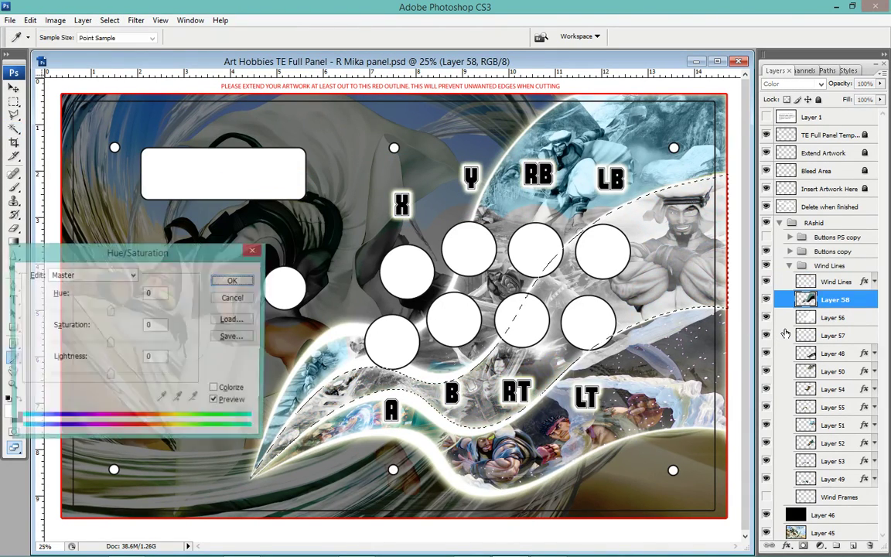
{"action": "left_click", "coordinate": [216, 389]}
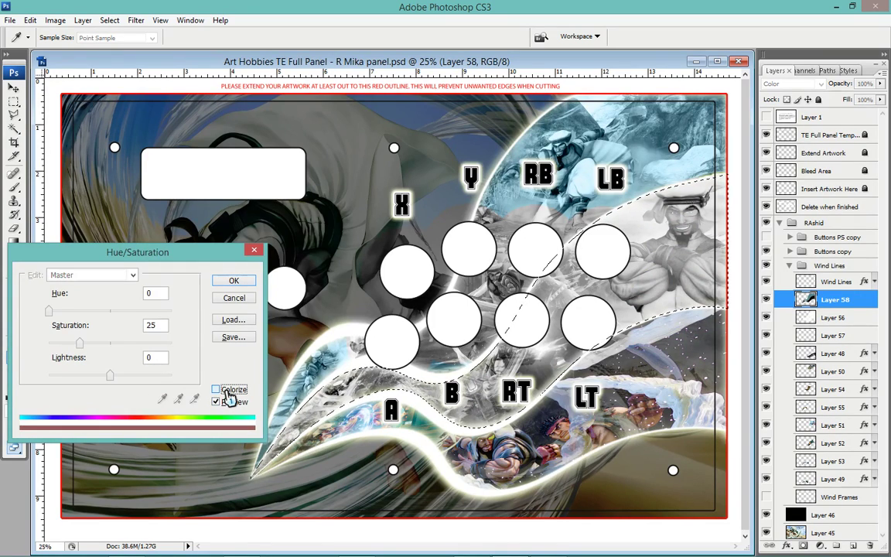
{"action": "left_click_drag", "start_coordinate": [141, 379], "coordinate": [160, 379]}
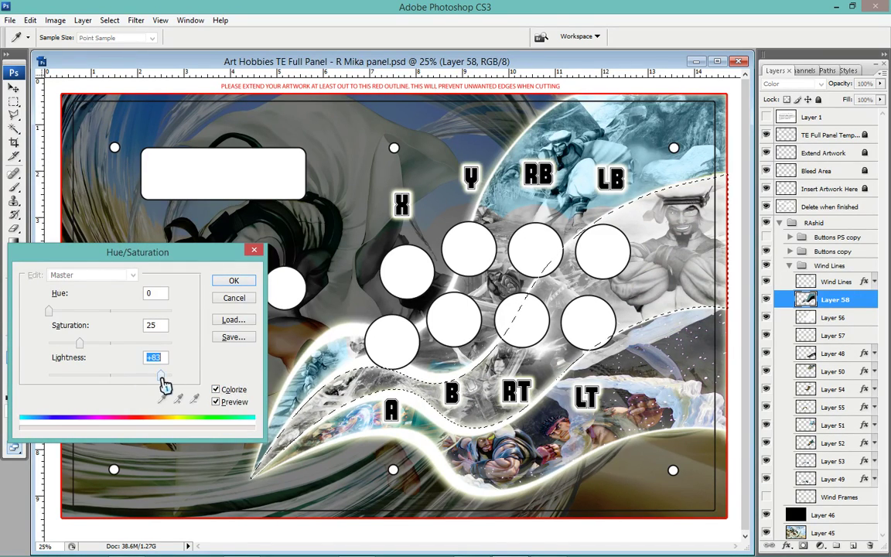
{"action": "left_click", "coordinate": [118, 311]}
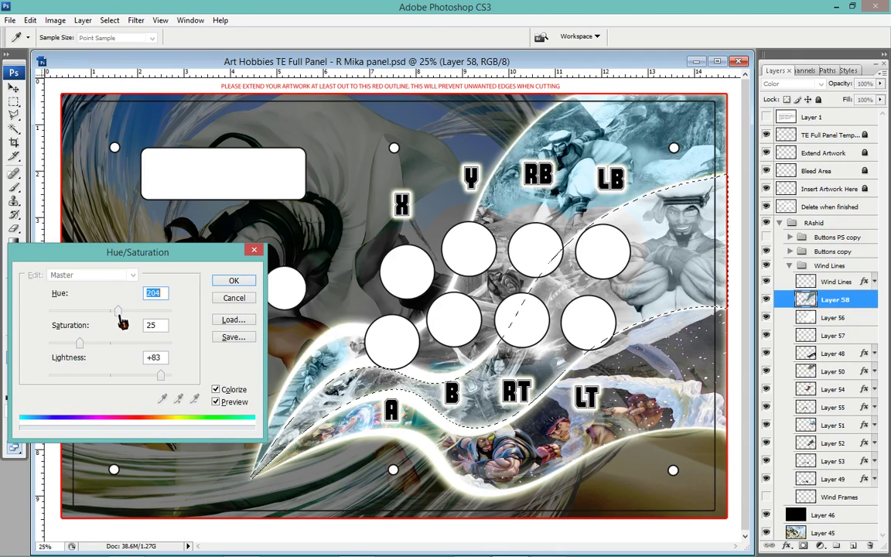
{"action": "left_click_drag", "start_coordinate": [81, 346], "coordinate": [91, 350]}
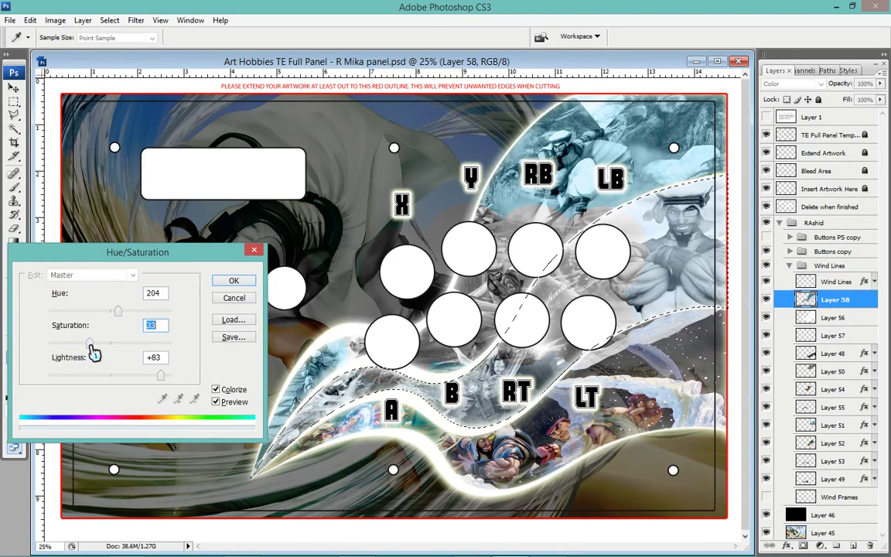
{"action": "key", "text": "Escape"}
Give the lower wind band a blue Colorize tint on Layer 58, then deselect
{"action": "key", "text": "w"}
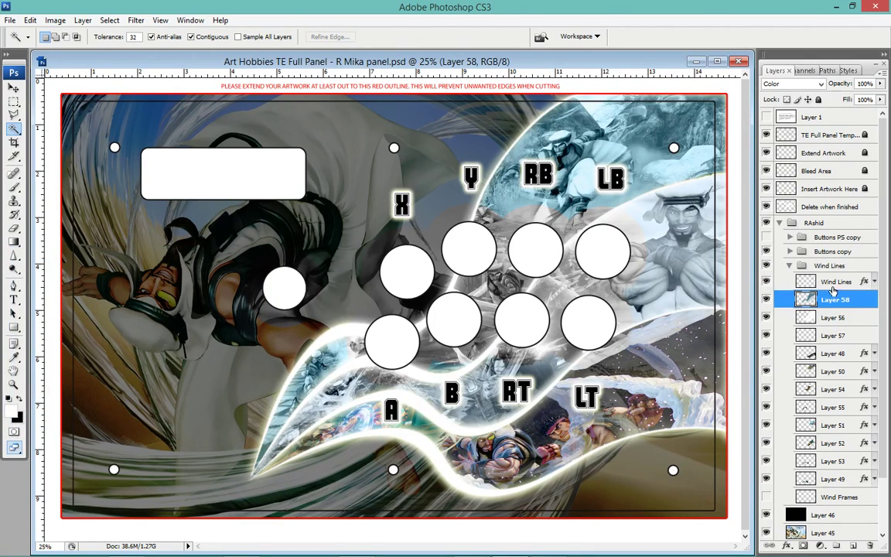
{"action": "left_click", "coordinate": [833, 285]}
{"action": "left_click", "coordinate": [825, 302]}
{"action": "left_click", "coordinate": [825, 302], "text": "ctrl"}
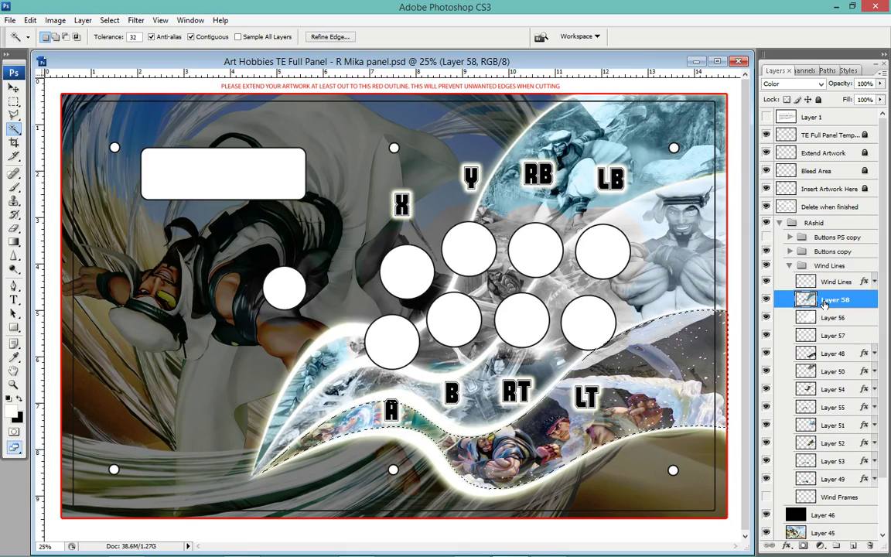
{"action": "key", "text": "ctrl+u"}
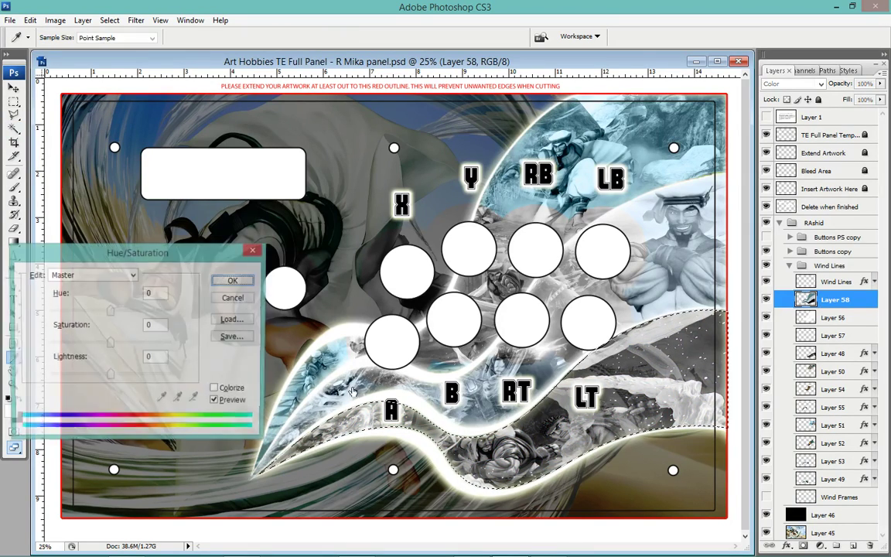
{"action": "left_click", "coordinate": [215, 387]}
{"action": "left_click_drag", "start_coordinate": [110, 375], "coordinate": [121, 379]}
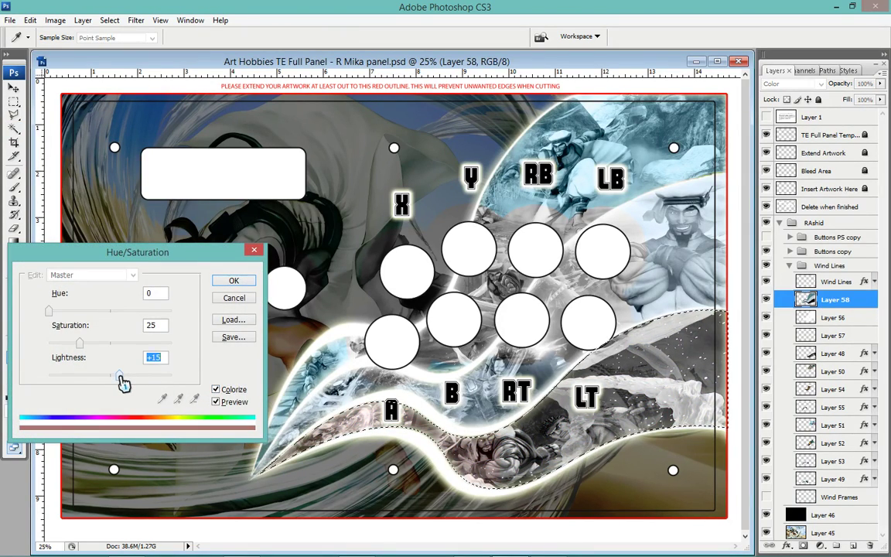
{"action": "left_click_drag", "start_coordinate": [48, 311], "coordinate": [236, 368]}
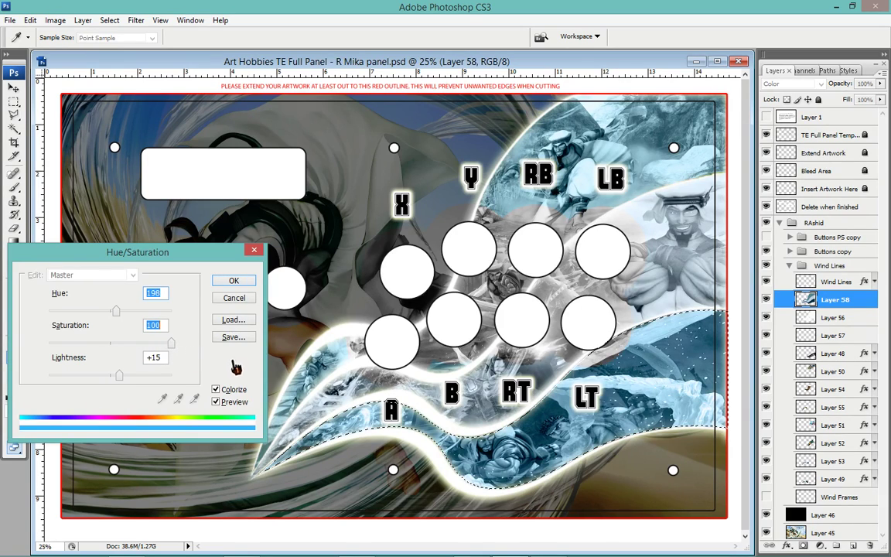
{"action": "left_click_drag", "start_coordinate": [119, 377], "coordinate": [115, 378]}
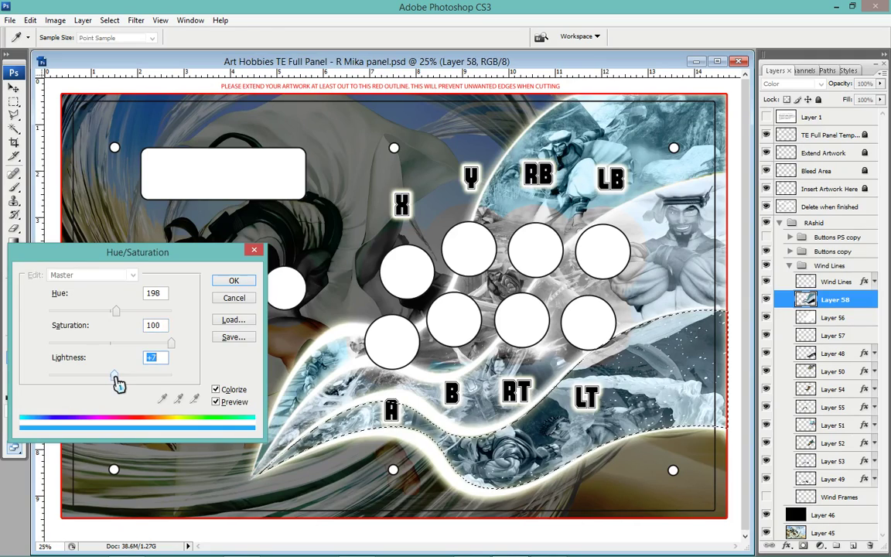
{"action": "key", "text": "Escape"}
{"action": "key", "text": "w"}
{"action": "key", "text": "ctrl+d"}
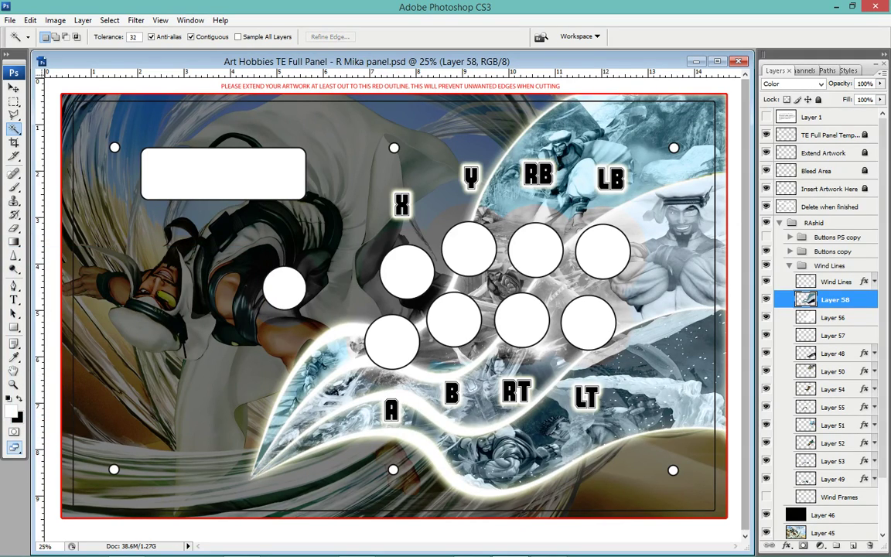
{"action": "left_click", "coordinate": [14, 87]}
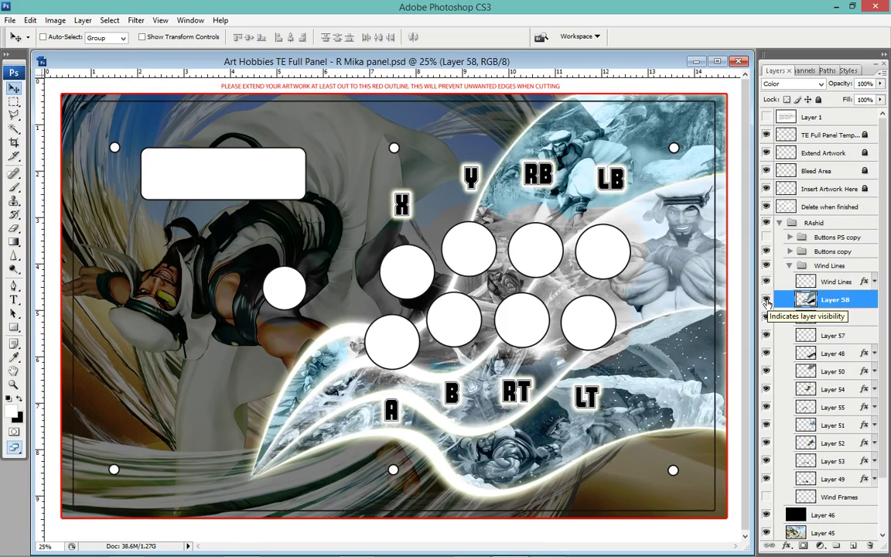
Hide Layer 58's blue tint to compare, then make Layer 46 active
{"action": "left_click", "coordinate": [766, 300]}
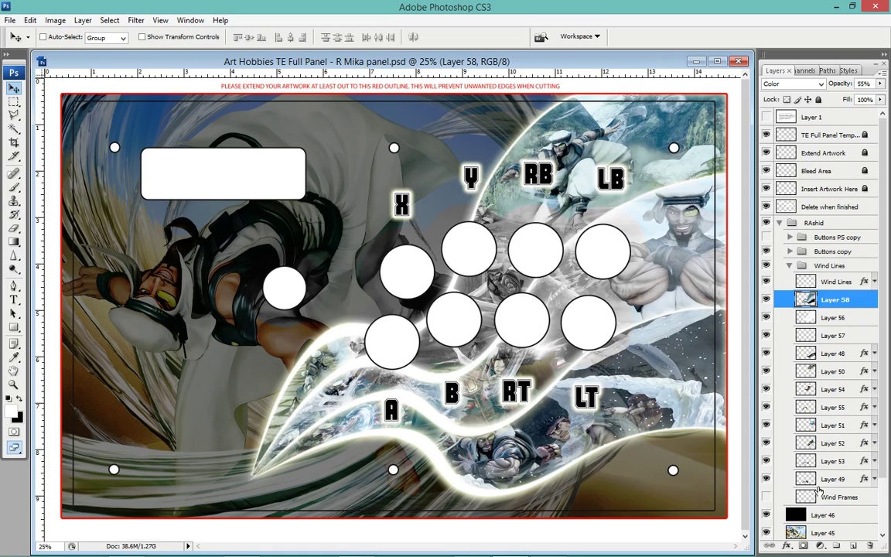
{"action": "left_click", "coordinate": [816, 514]}
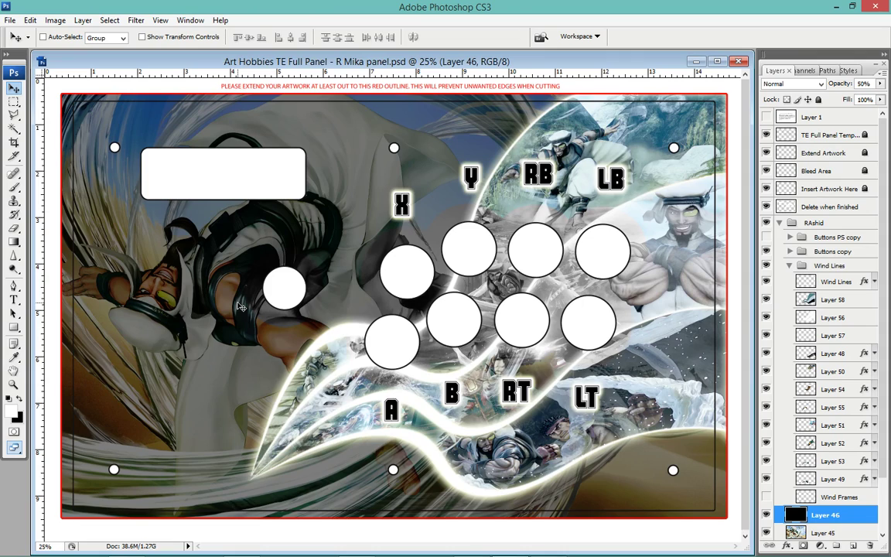
Switch to the Eraser, erase a test patch, and try a couple of textured brush presets
{"action": "key", "text": "e"}
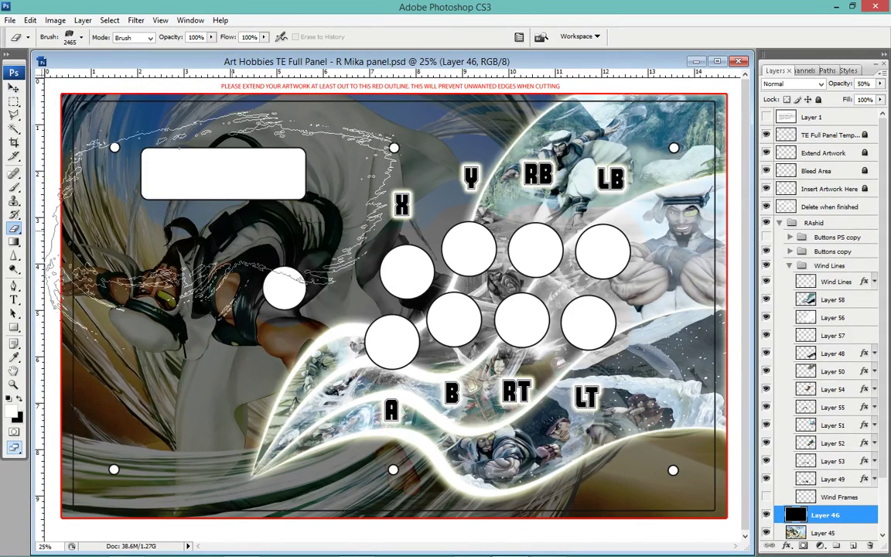
{"action": "left_click", "coordinate": [223, 223]}
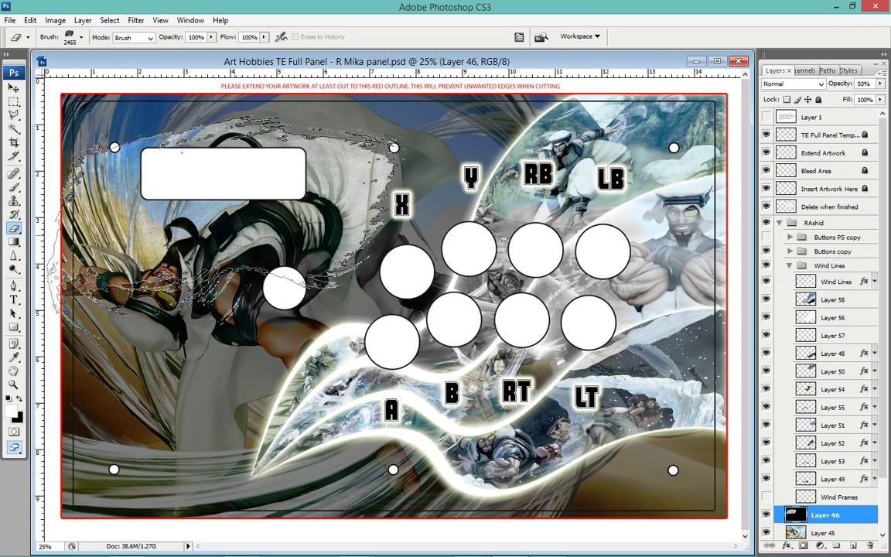
{"action": "right_click", "coordinate": [236, 296]}
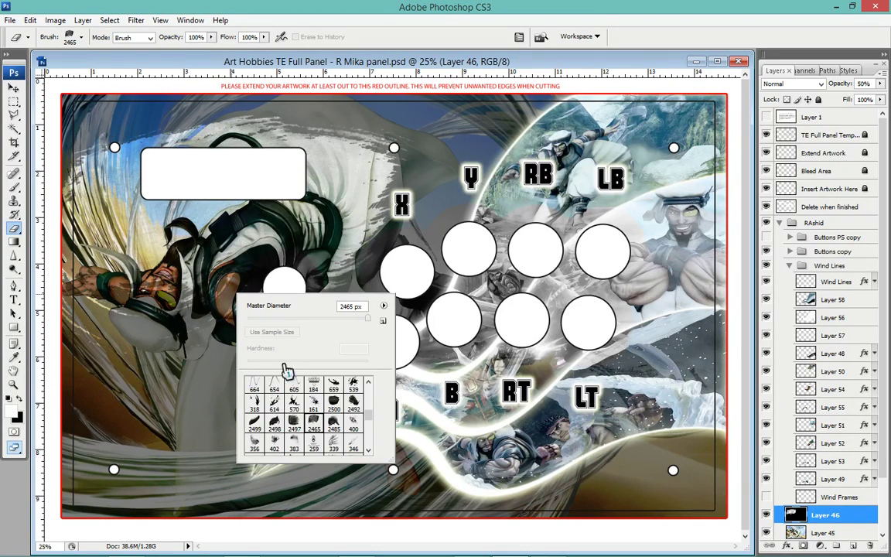
{"action": "double_click", "coordinate": [353, 404]}
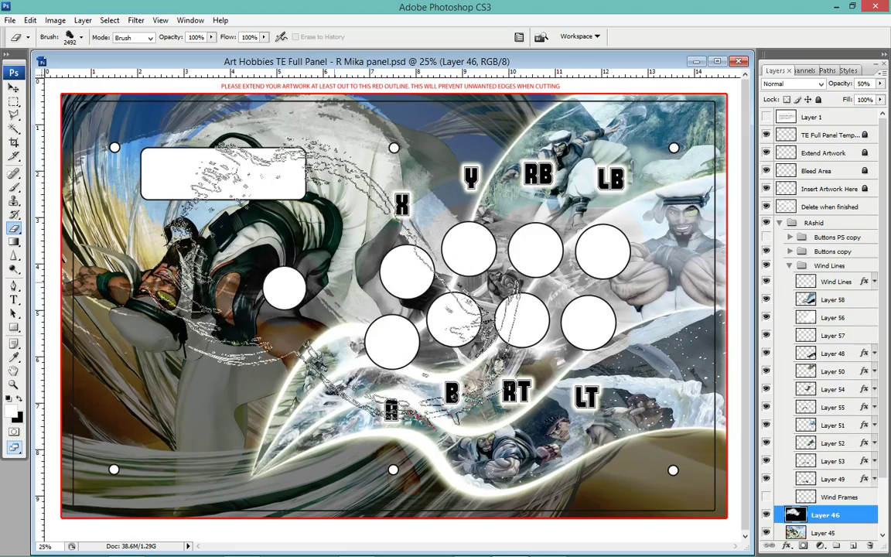
{"action": "right_click", "coordinate": [249, 299]}
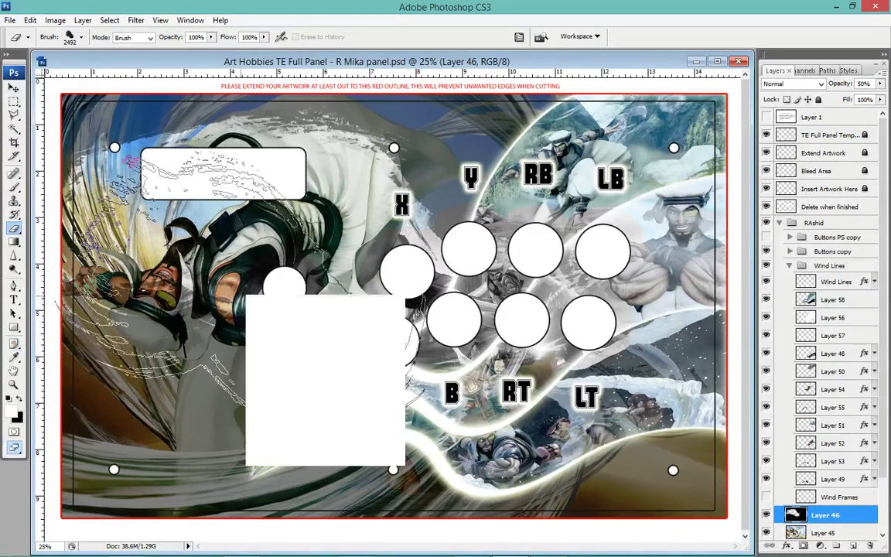
{"action": "left_click", "coordinate": [343, 424]}
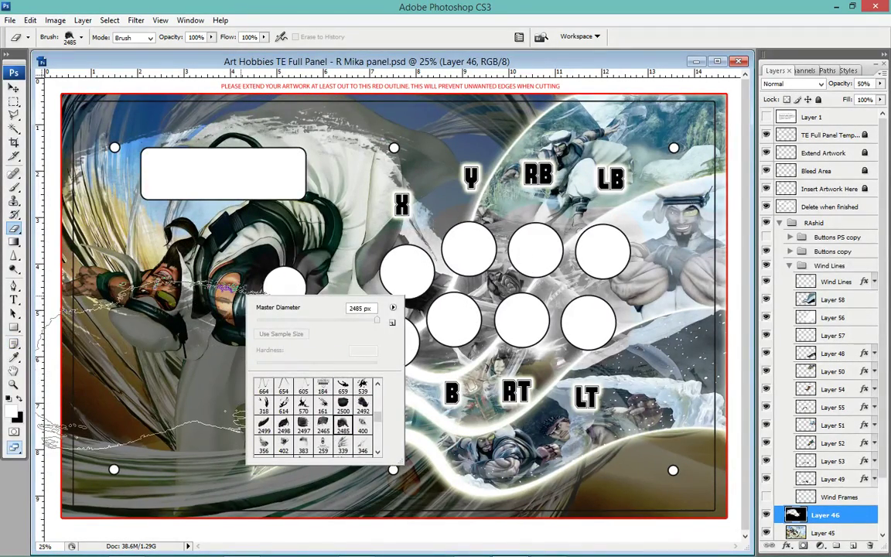
{"action": "key", "text": "Return"}
Try the 2499 and 2465 textured brushes with a wispy test stroke, then undo it
{"action": "right_click", "coordinate": [334, 317]}
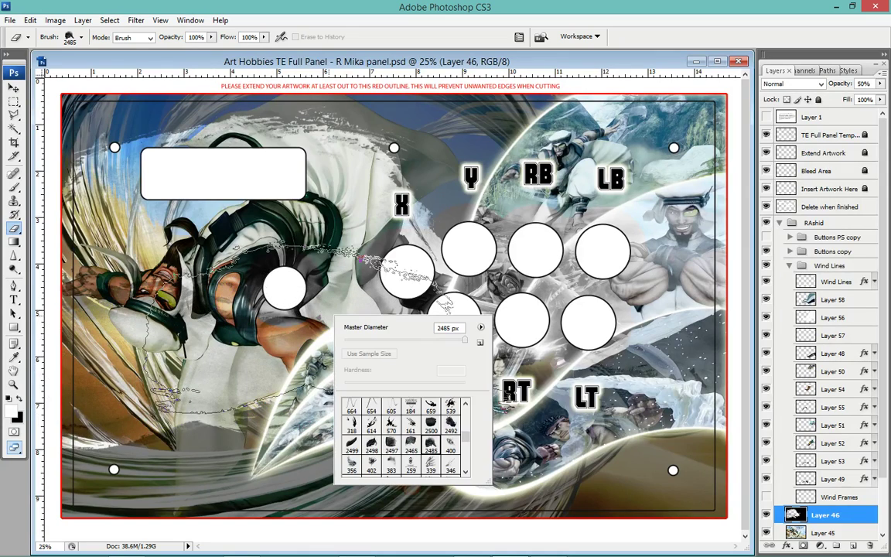
{"action": "left_click", "coordinate": [351, 442]}
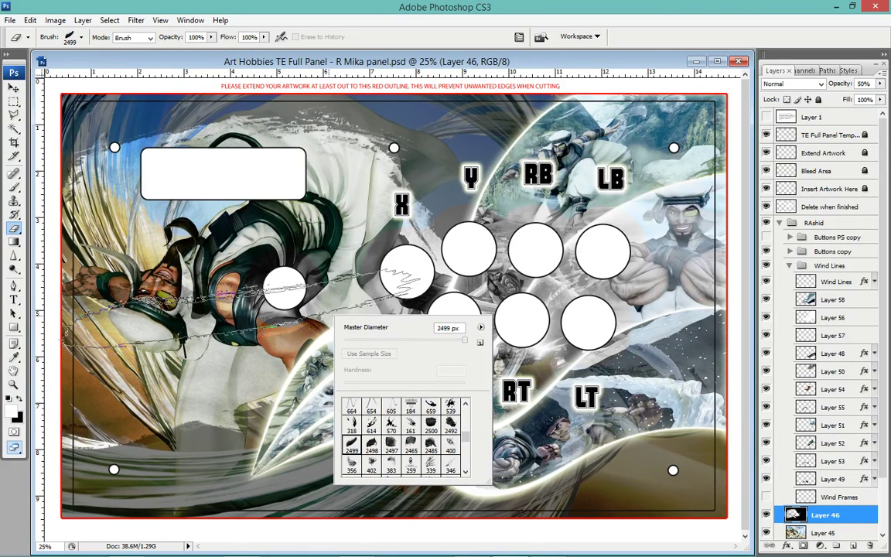
{"action": "key", "text": "Return"}
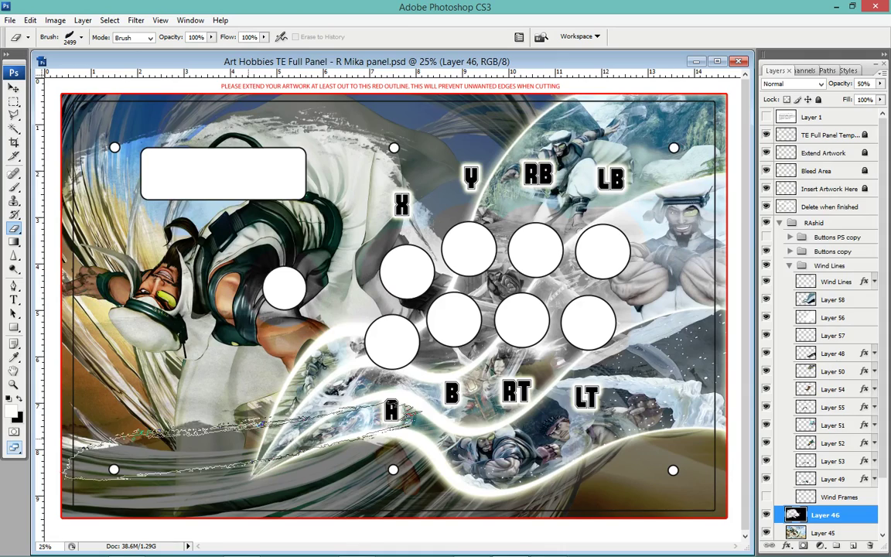
{"action": "right_click", "coordinate": [224, 270]}
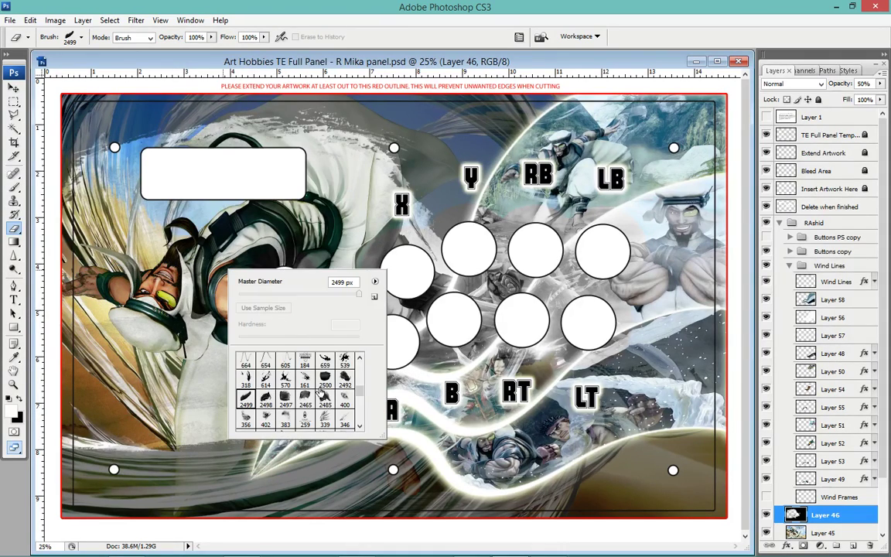
{"action": "left_click", "coordinate": [305, 396]}
{"action": "left_click", "coordinate": [255, 348]}
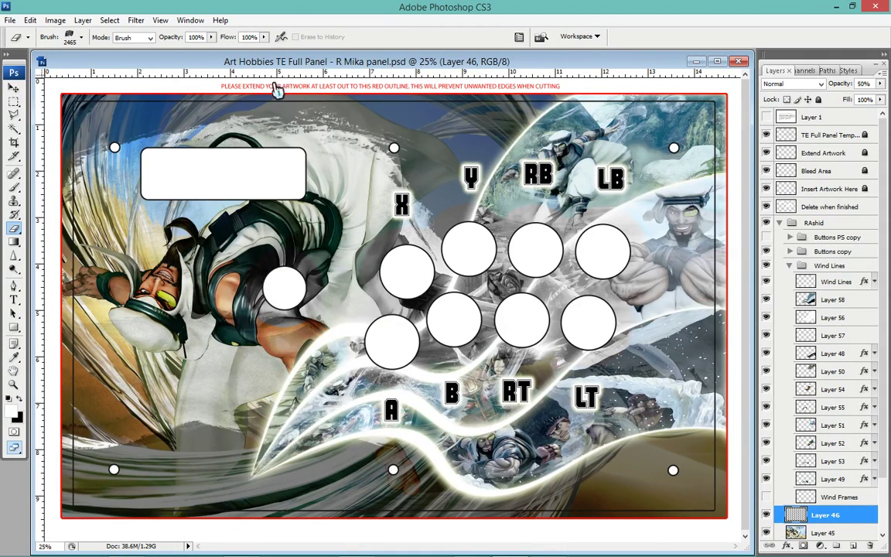
{"action": "key", "text": "ctrl+z"}
{"action": "key", "text": "ctrl+z"}
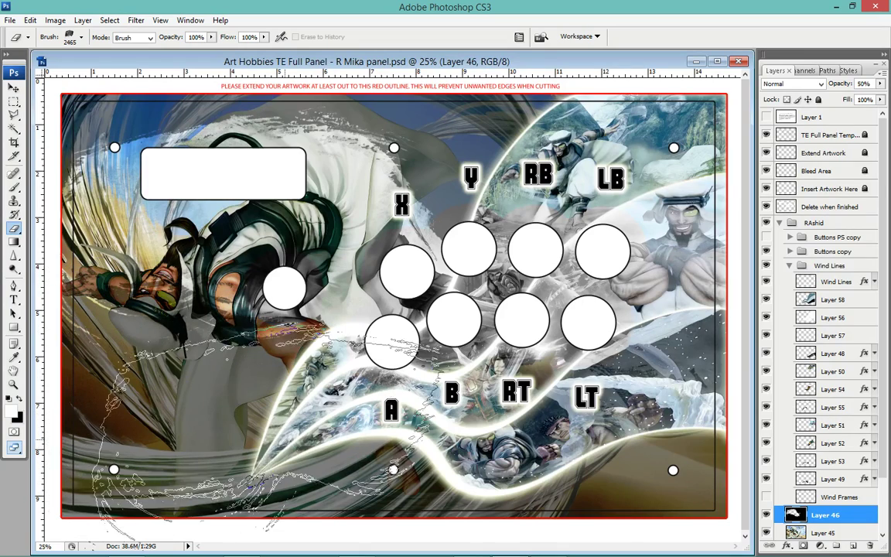
With the 2492 px brush preset, erase Layer 46 around the character, undoing and redoing strokes
{"action": "right_click", "coordinate": [282, 366]}
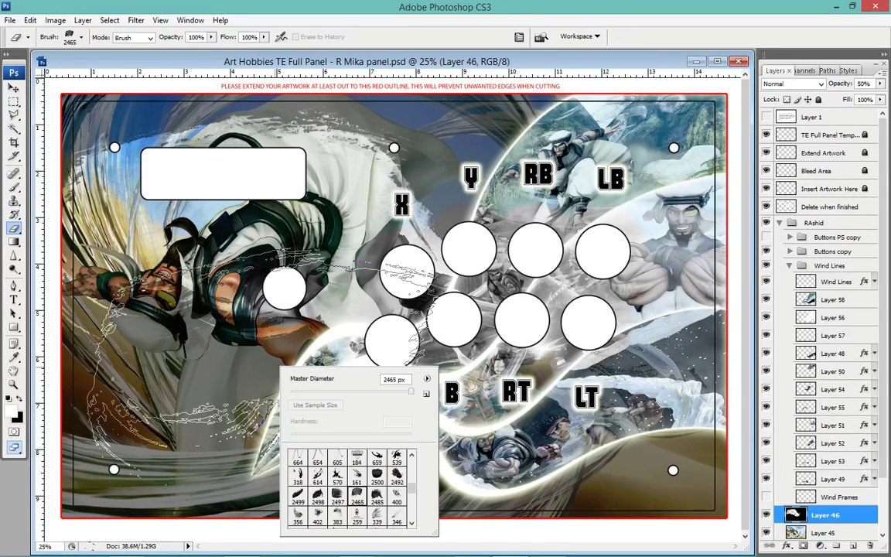
{"action": "left_click", "coordinate": [379, 494]}
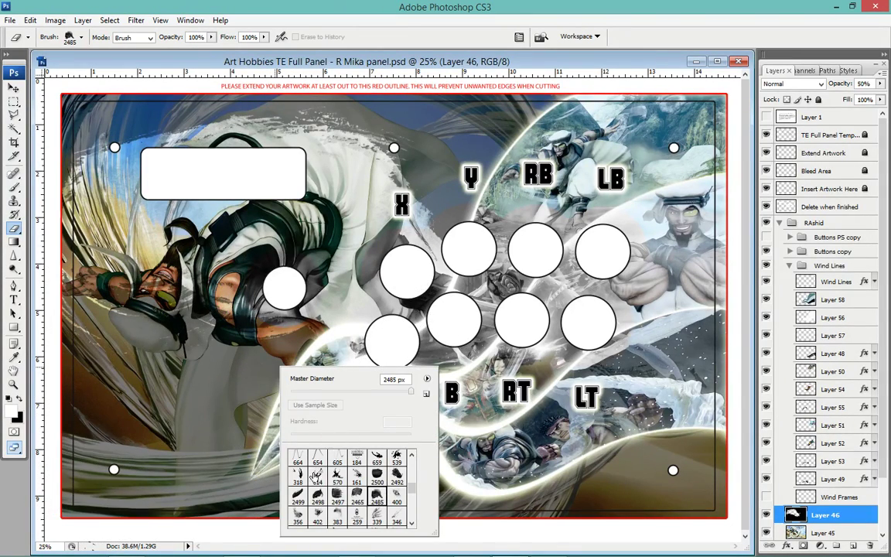
{"action": "left_click", "coordinate": [299, 496]}
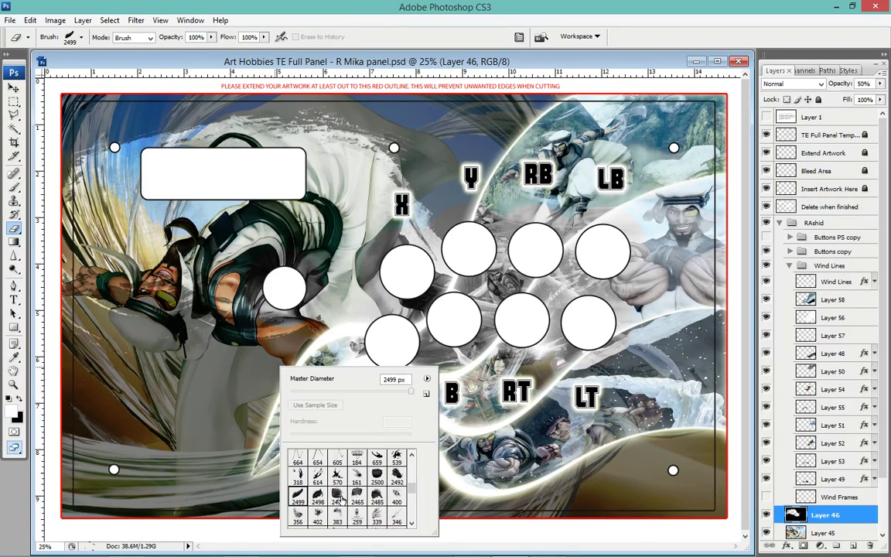
{"action": "left_click", "coordinate": [396, 473]}
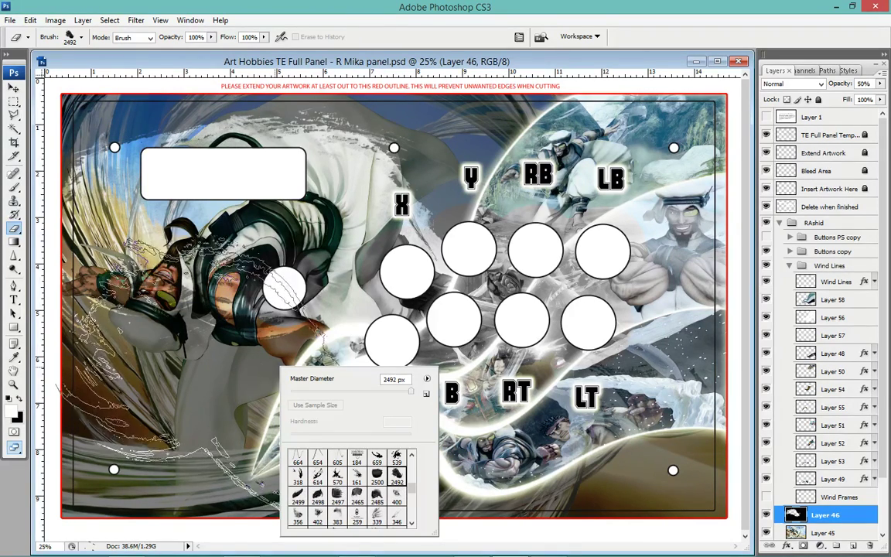
{"action": "left_click_drag", "start_coordinate": [209, 348], "coordinate": [309, 294]}
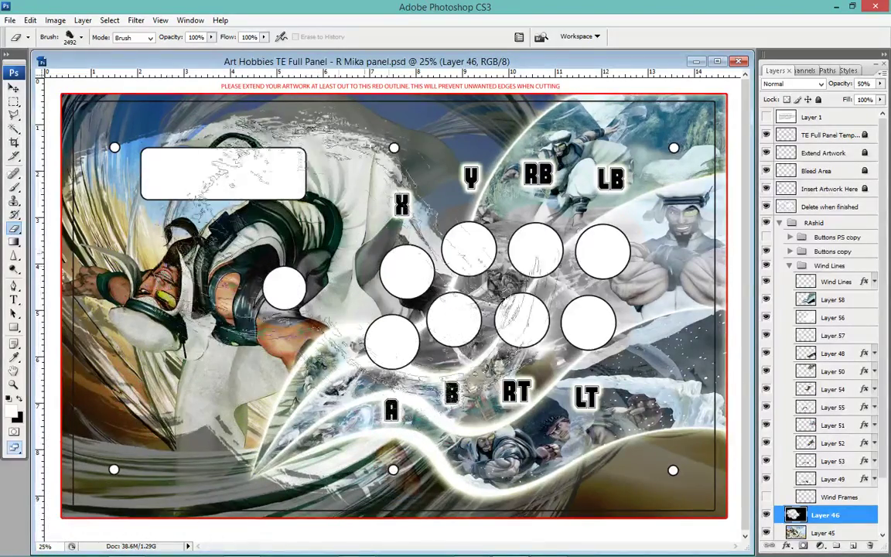
{"action": "left_click_drag", "start_coordinate": [309, 294], "coordinate": [232, 171]}
{"action": "key", "text": "ctrl+alt+z"}
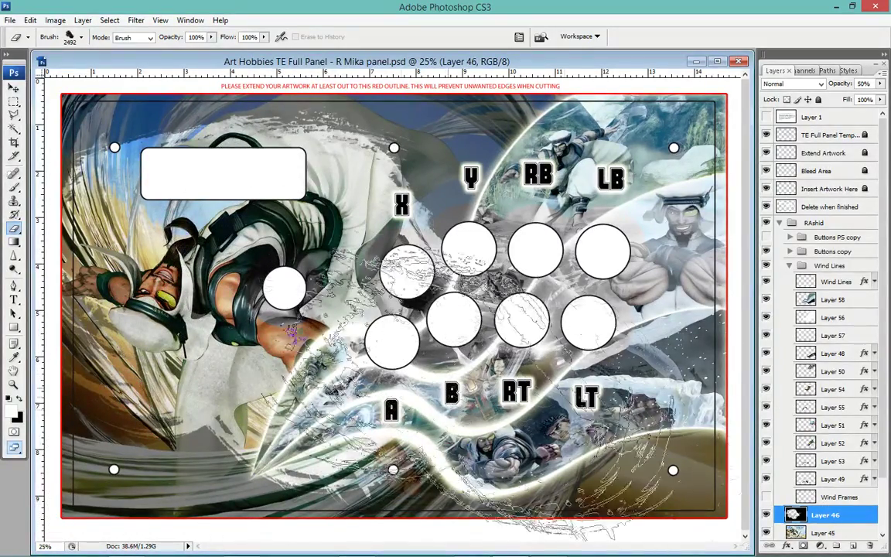
{"action": "key", "text": "ctrl+alt+z"}
{"action": "key", "text": "ctrl+alt+z"}
{"action": "key", "text": "ctrl+alt+z"}
{"action": "key", "text": "ctrl+shift+z"}
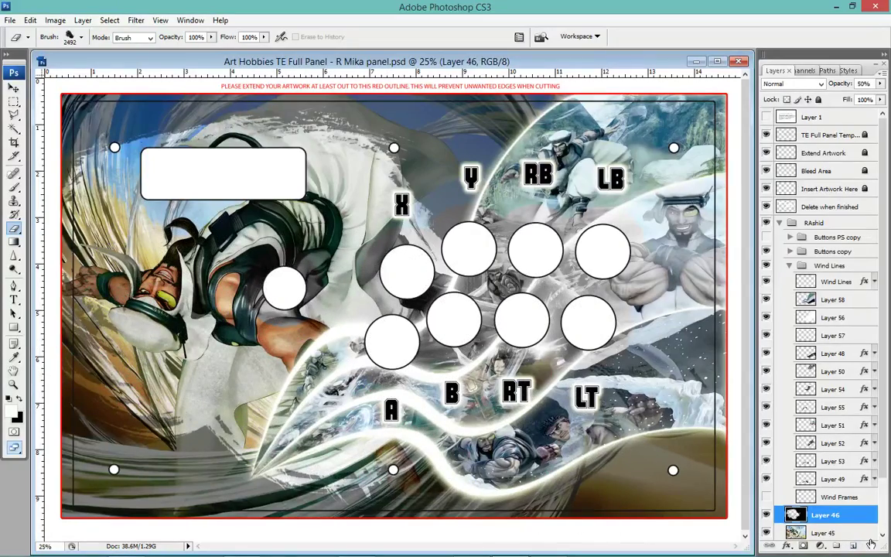
With the Magic Wand, try selecting a similar-coloured area of Layer 46, then deselect
{"action": "key", "text": "w"}
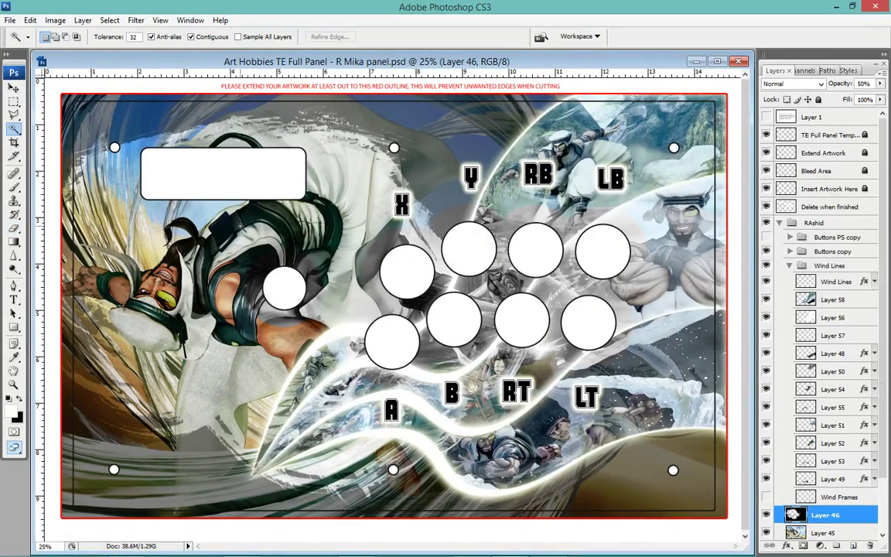
{"action": "key", "text": "ctrl+alt+z"}
{"action": "key", "text": "ctrl+shift+z"}
{"action": "left_click", "coordinate": [235, 236]}
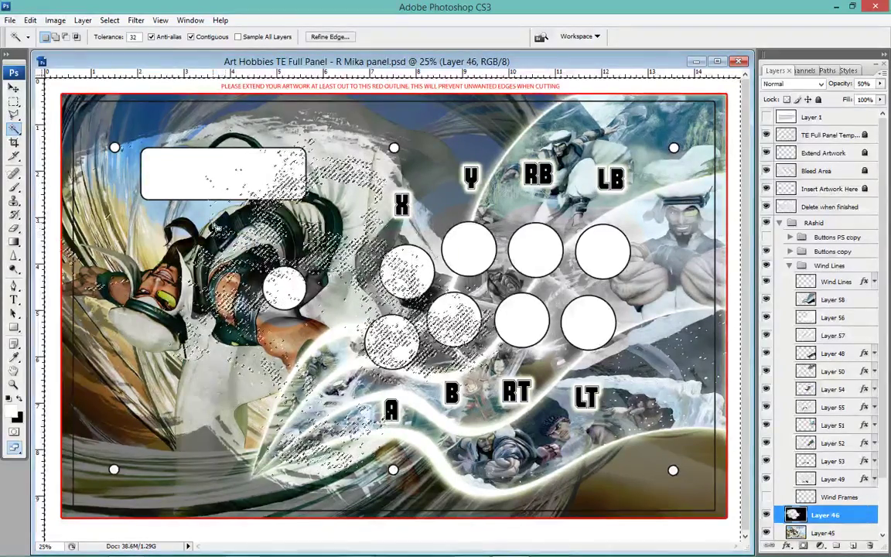
{"action": "key", "text": "ctrl+d"}
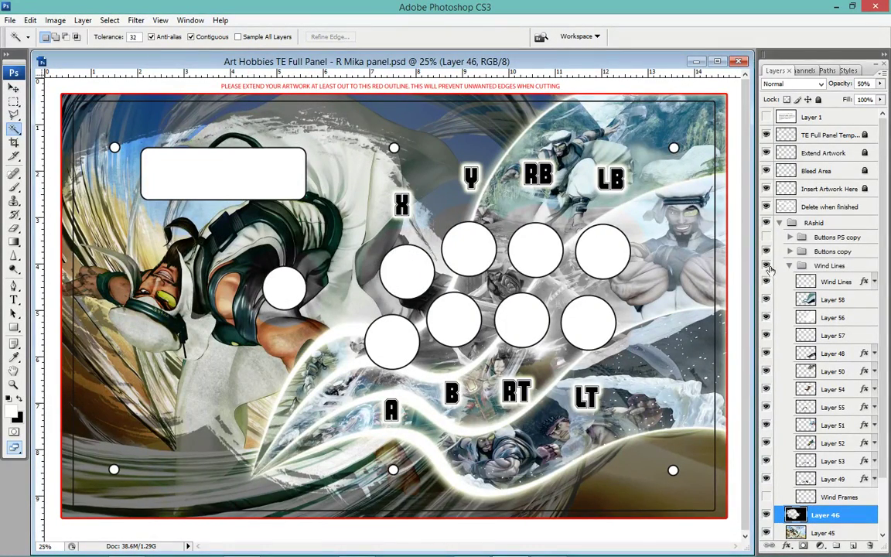
Hide Layer 45, select Layer 46's white brushed artwork, then show and activate Layer 45
{"action": "left_click", "coordinate": [766, 533]}
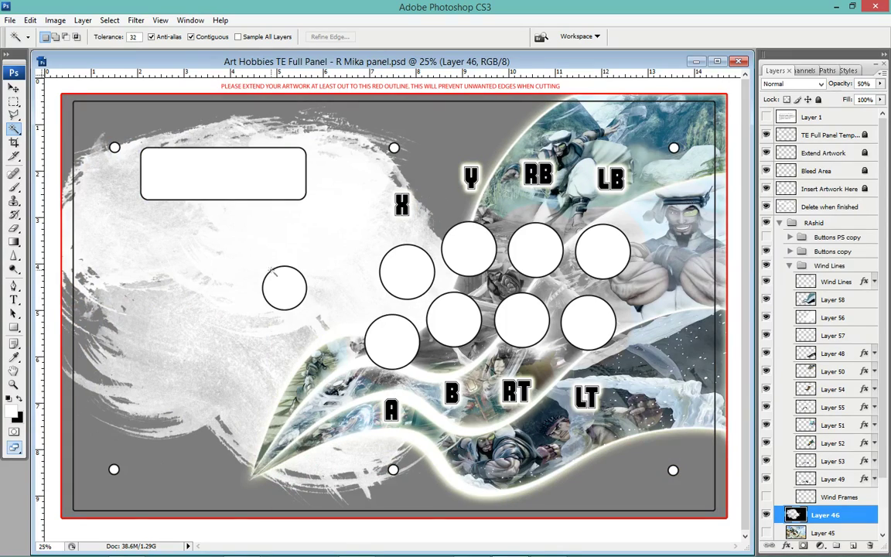
{"action": "left_click", "coordinate": [331, 241]}
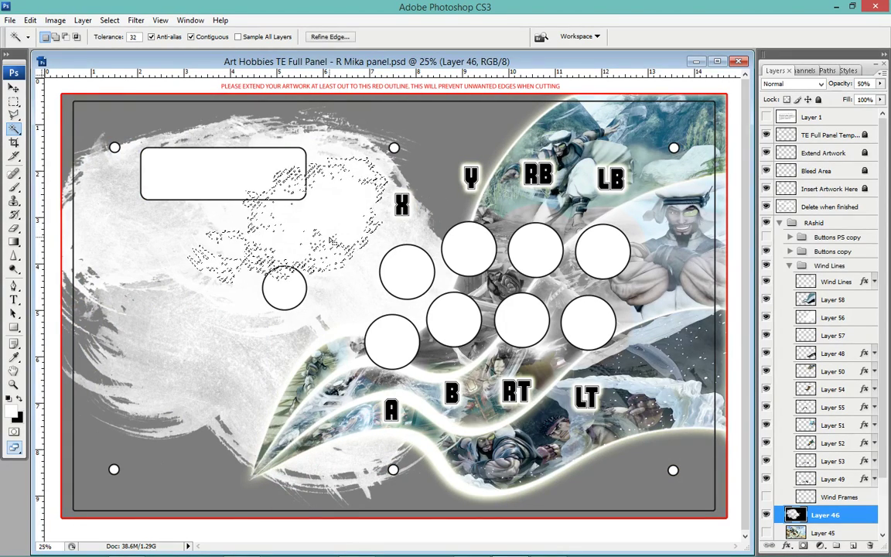
{"action": "left_click", "coordinate": [194, 231]}
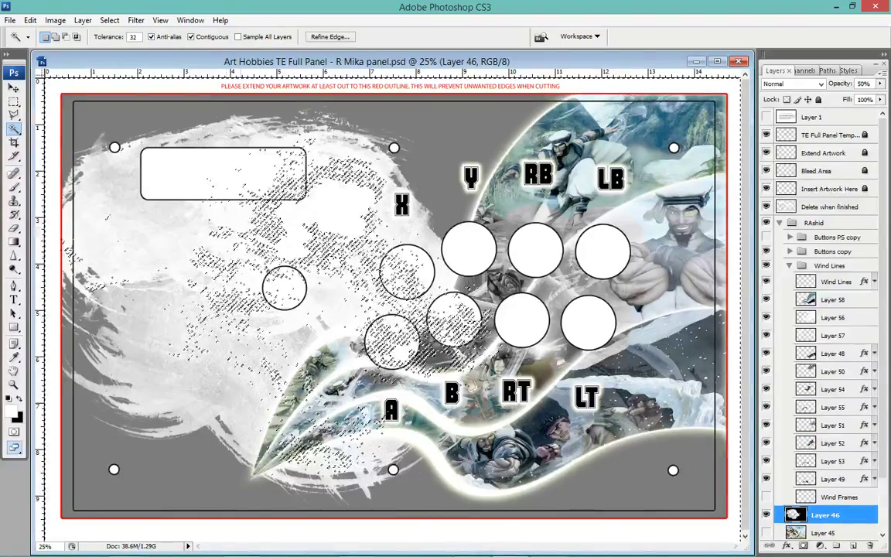
{"action": "left_click", "coordinate": [278, 282]}
{"action": "left_click", "coordinate": [163, 478]}
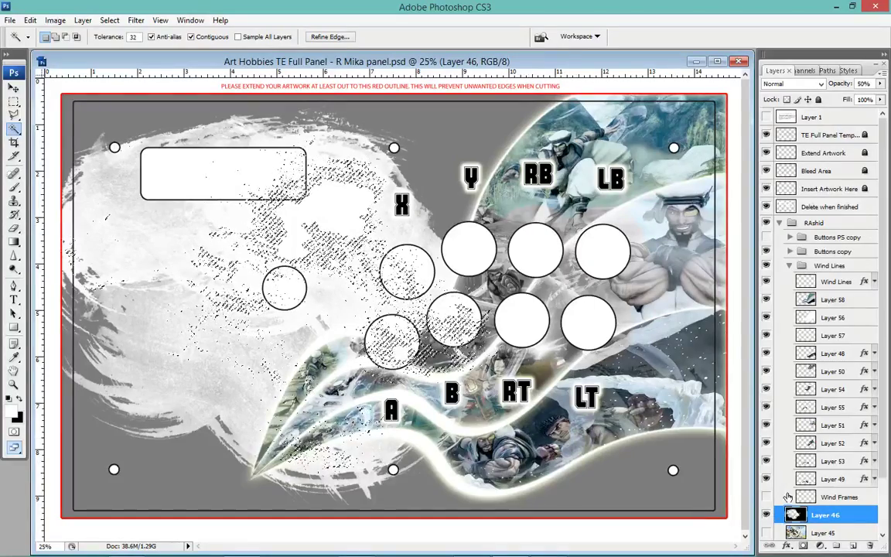
{"action": "left_click", "coordinate": [766, 532]}
{"action": "left_click", "coordinate": [810, 532]}
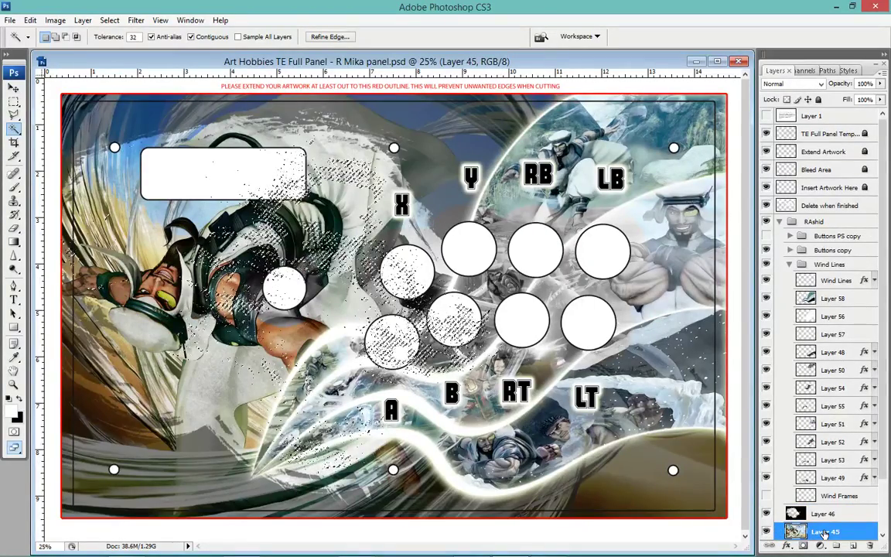
Copy the selection to Layer 59 and check it above Layer 46; delete it, re-showing Layers 45 and 46
{"action": "key", "text": "ctrl+j"}
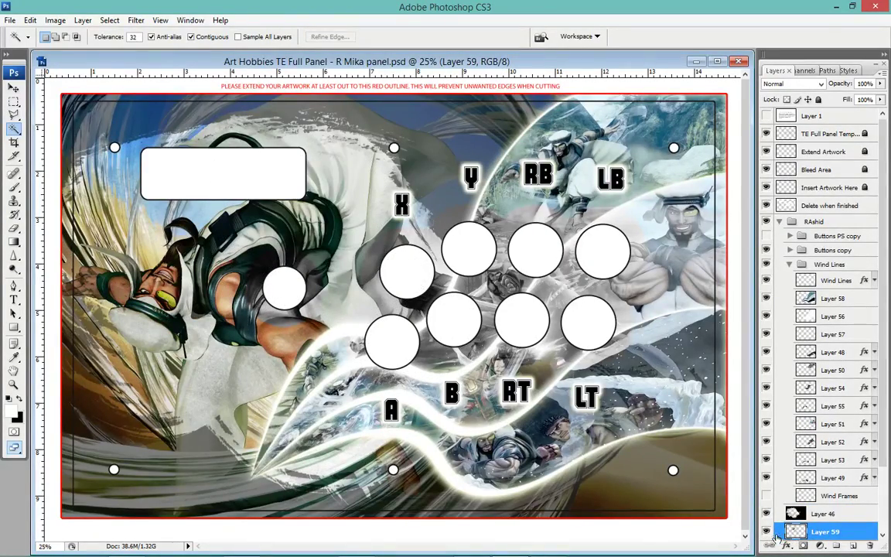
{"action": "left_click_drag", "start_coordinate": [805, 531], "coordinate": [814, 516]}
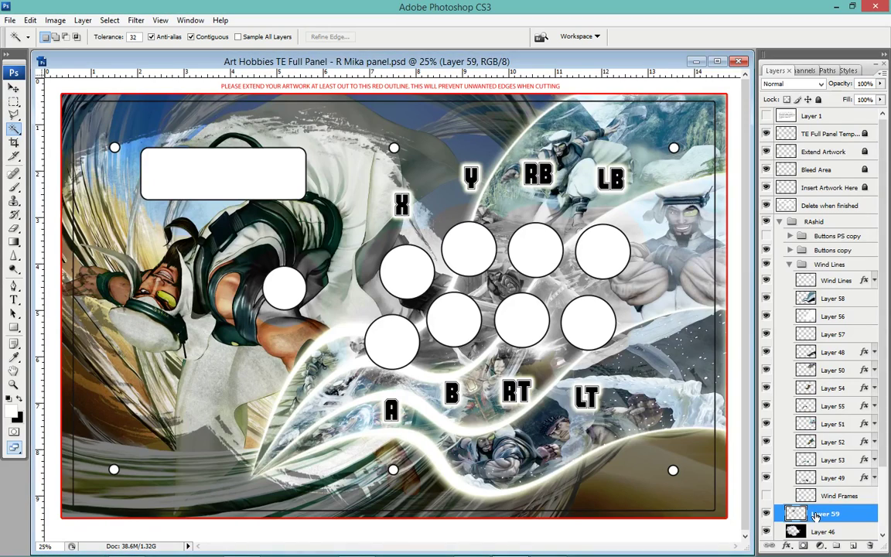
{"action": "left_click", "coordinate": [765, 534]}
{"action": "scroll", "coordinate": [792, 516], "scroll_direction": "down", "scroll_amount": 1}
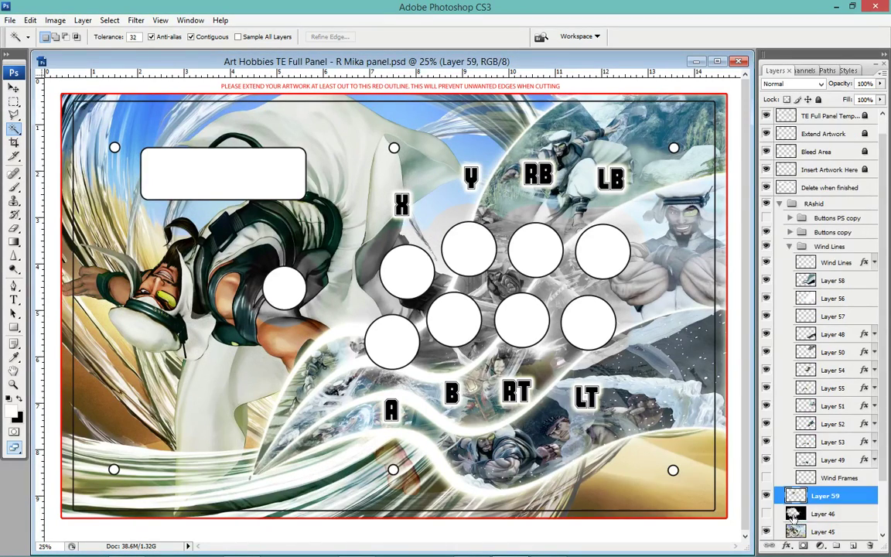
{"action": "left_click", "coordinate": [767, 532]}
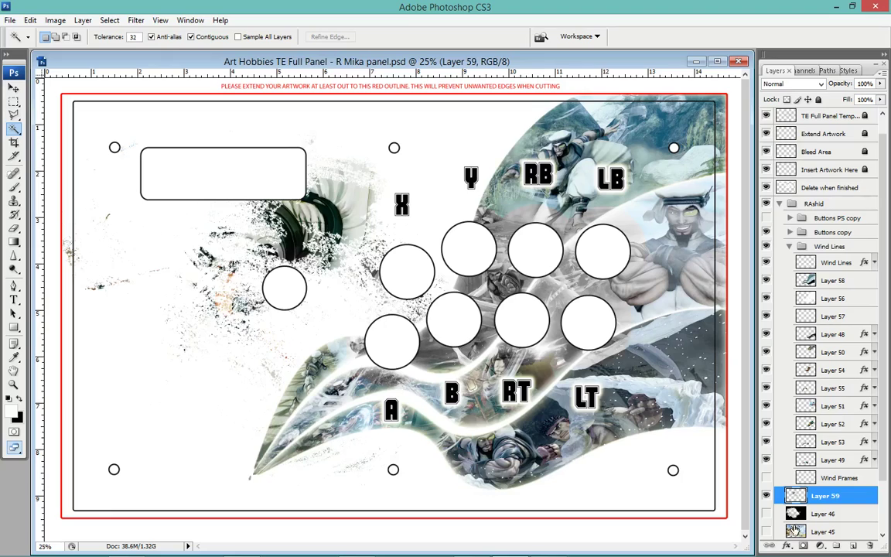
{"action": "left_click", "coordinate": [870, 546]}
{"action": "left_click", "coordinate": [766, 513]}
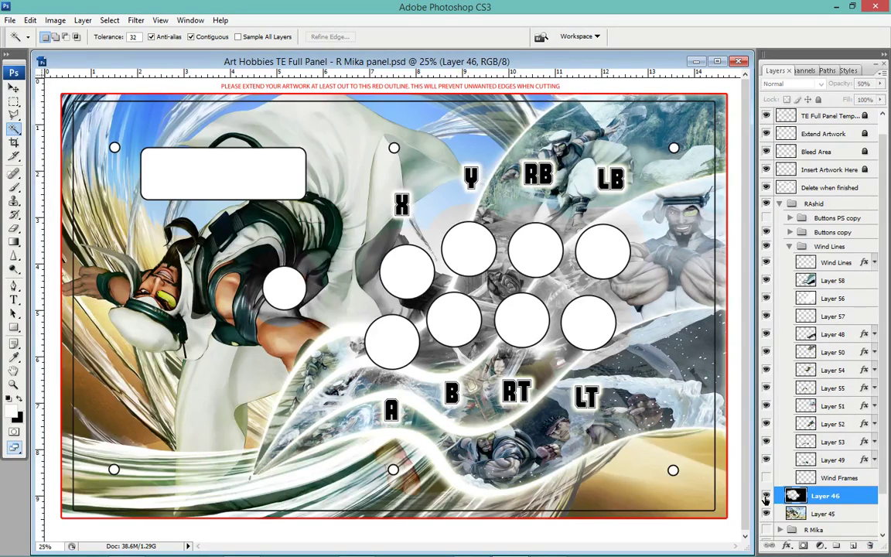
{"action": "left_click", "coordinate": [766, 496]}
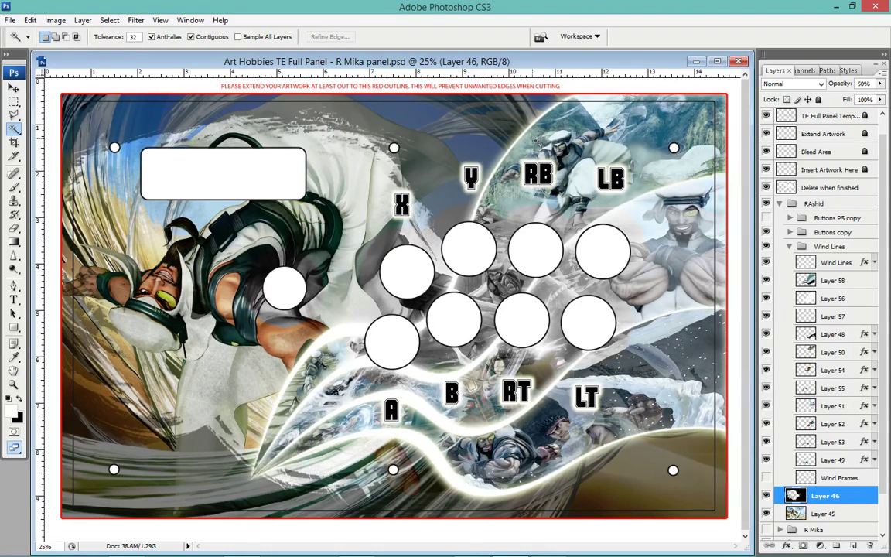
After a test selection, lower the Magic Wand tolerance from 32 (entering 15) and deselect
{"action": "left_click", "coordinate": [519, 130]}
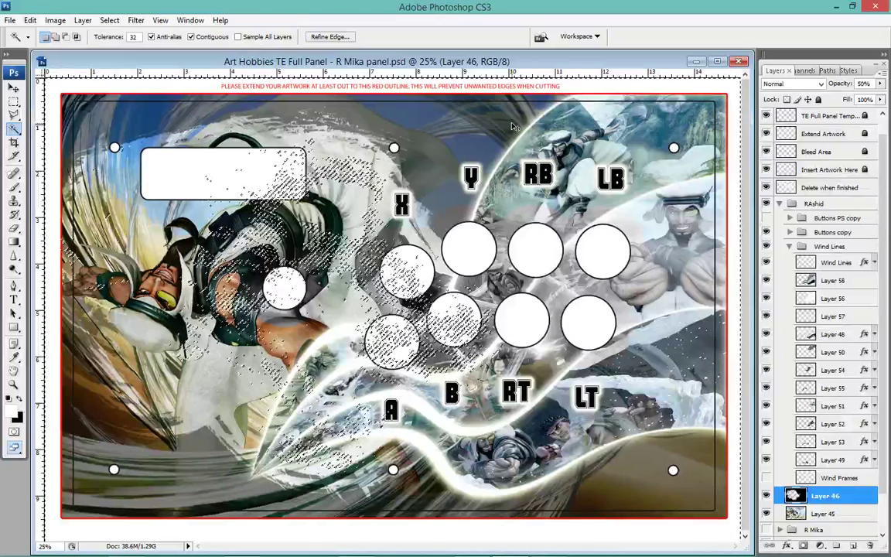
{"action": "key", "text": "ctrl+d"}
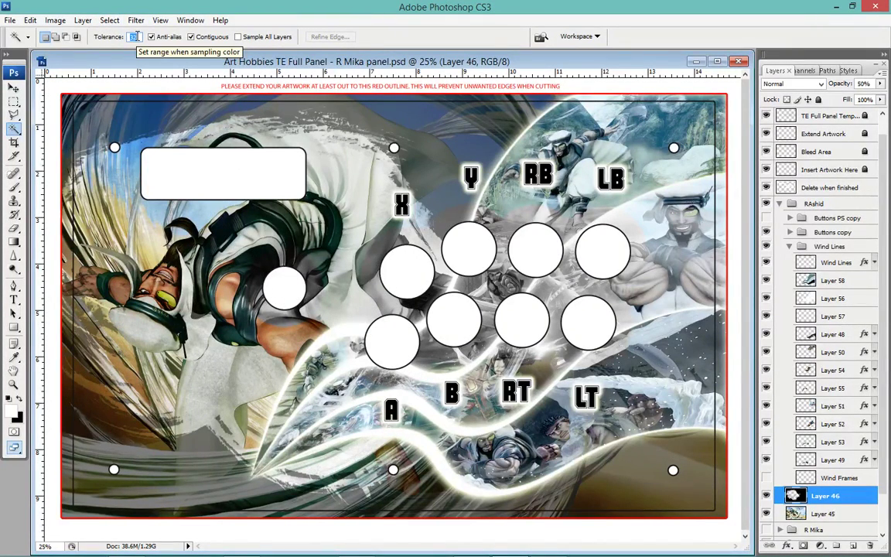
{"action": "type", "text": "15"}
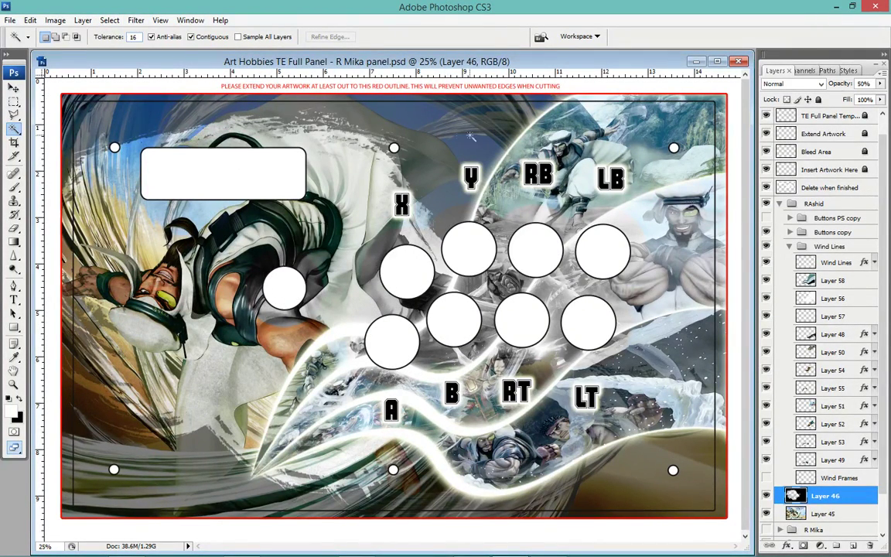
{"action": "key", "text": "ctrl+d"}
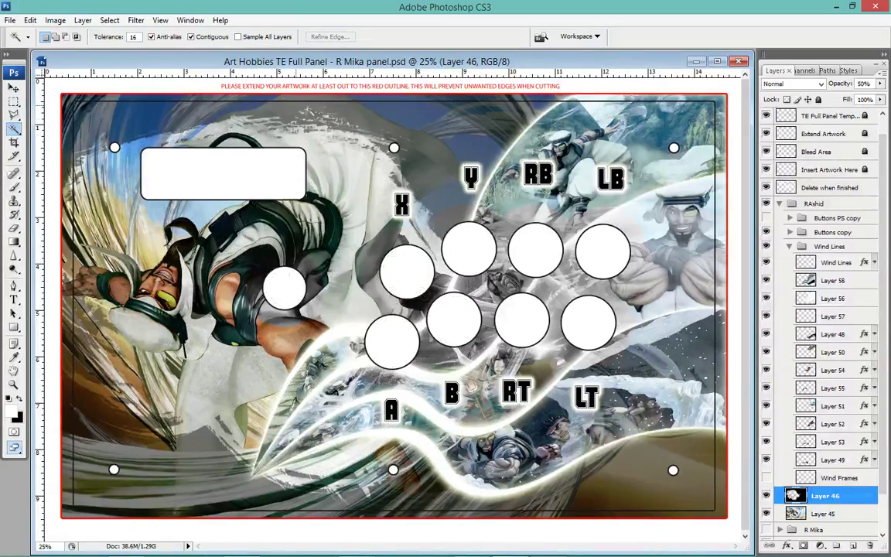
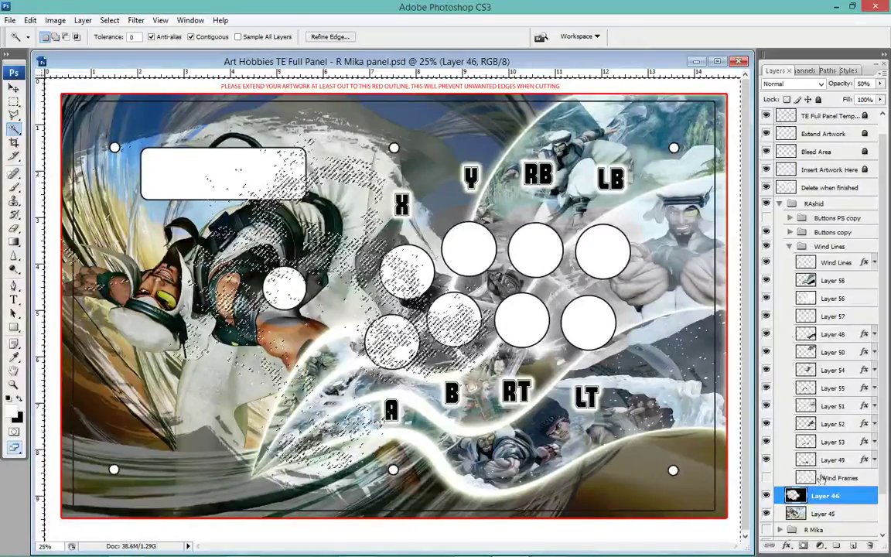
Make a trial copy of the selection from Layer 45, check it, then discard it
{"action": "left_click", "coordinate": [835, 512]}
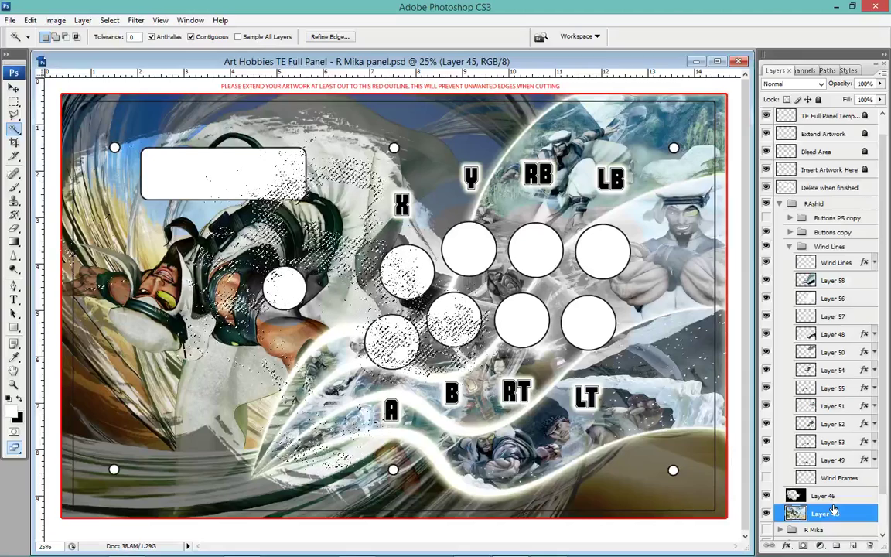
{"action": "key", "text": "ctrl+j"}
{"action": "left_click", "coordinate": [767, 532]}
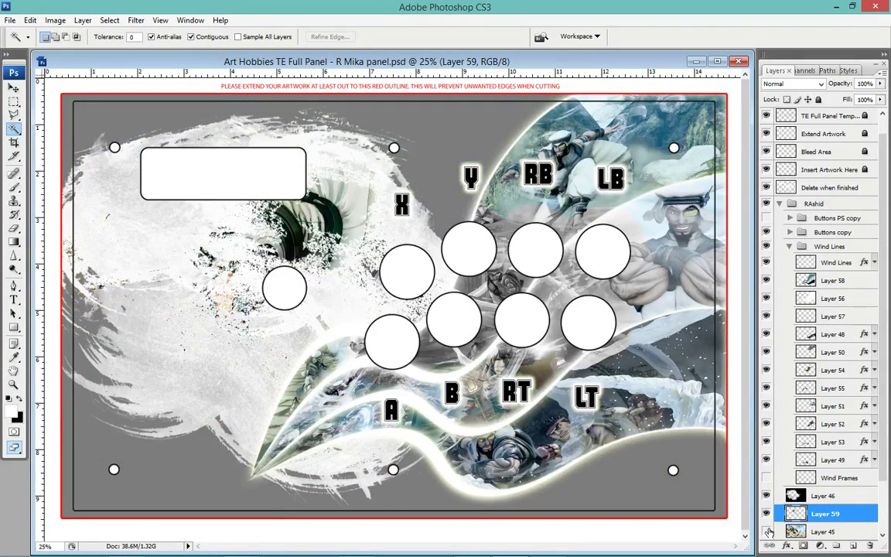
{"action": "left_click", "coordinate": [871, 548]}
{"action": "left_click", "coordinate": [766, 514]}
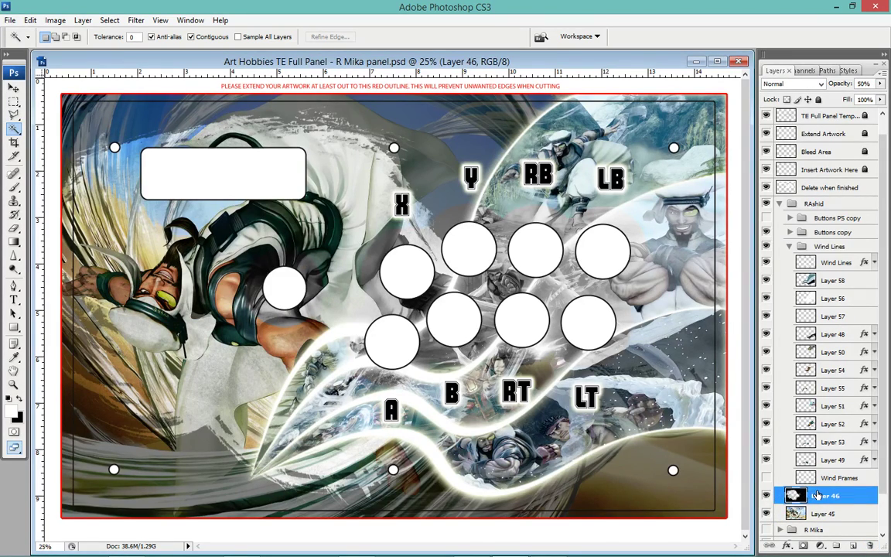
Set the eraser to the 2500 px brush preset
{"action": "key", "text": "e"}
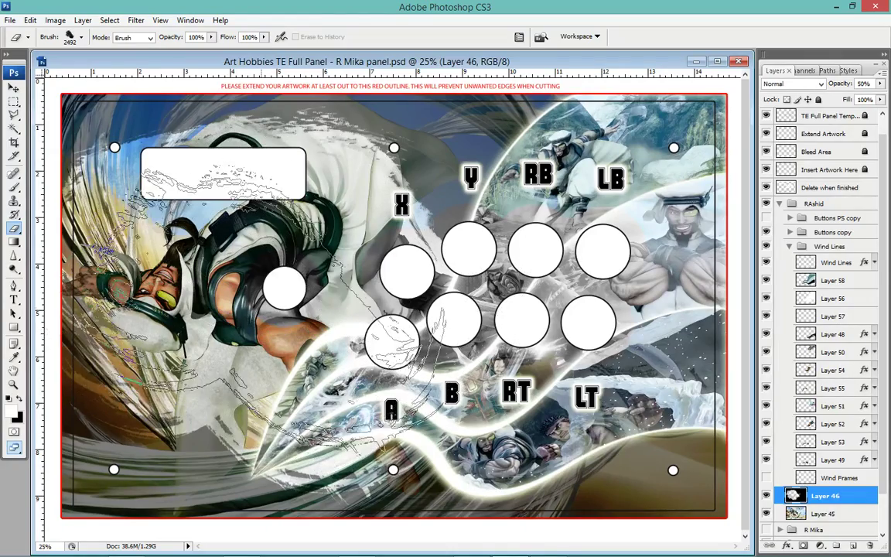
{"action": "right_click", "coordinate": [315, 292]}
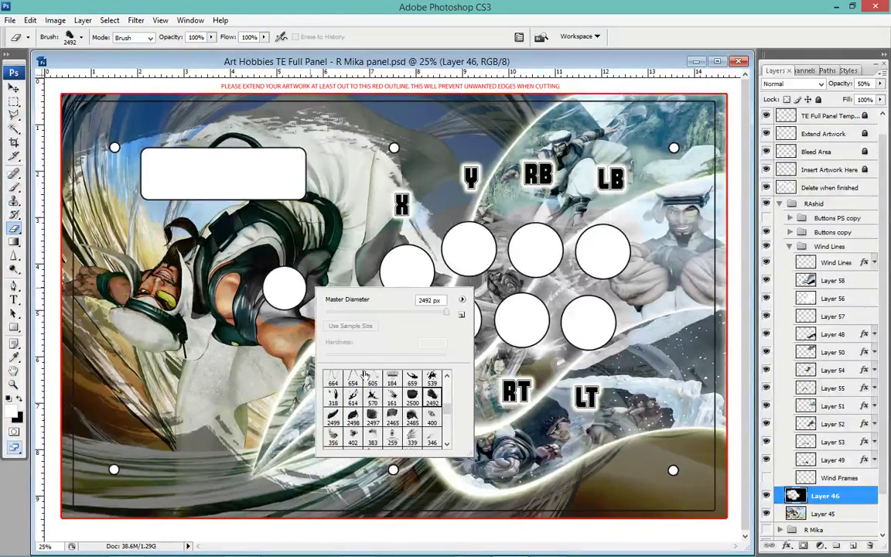
{"action": "left_click", "coordinate": [412, 396]}
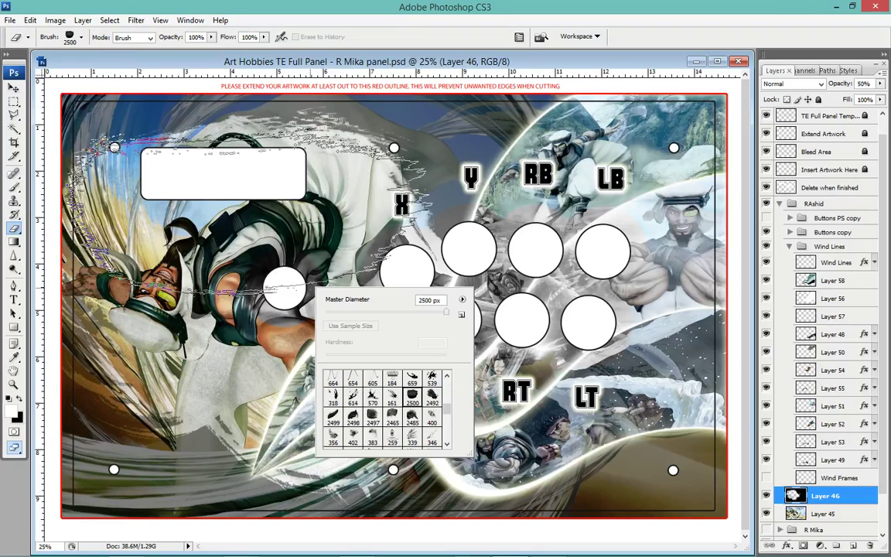
{"action": "key", "text": "Return"}
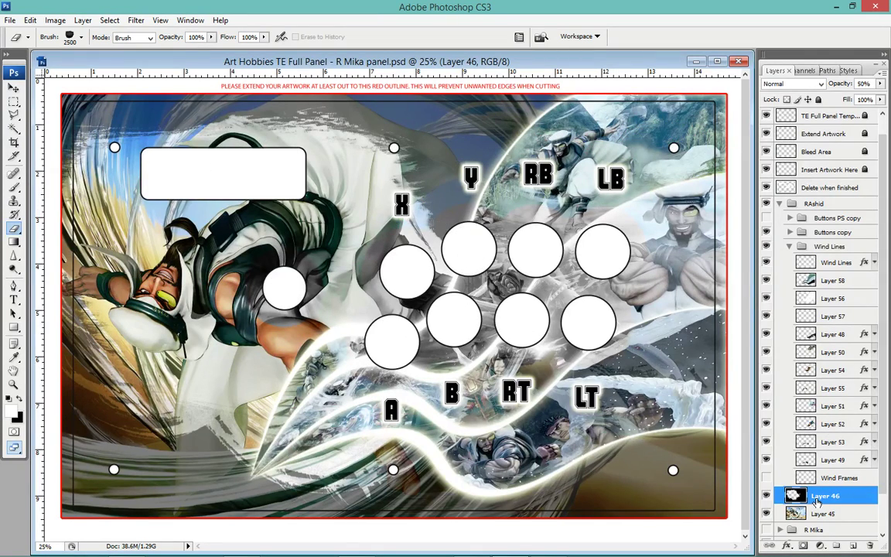
Magic-wand the figure, copy it from Layer 45 to Layer 59, and place it above Layer 46
{"action": "key", "text": "w"}
{"action": "left_click", "coordinate": [271, 254]}
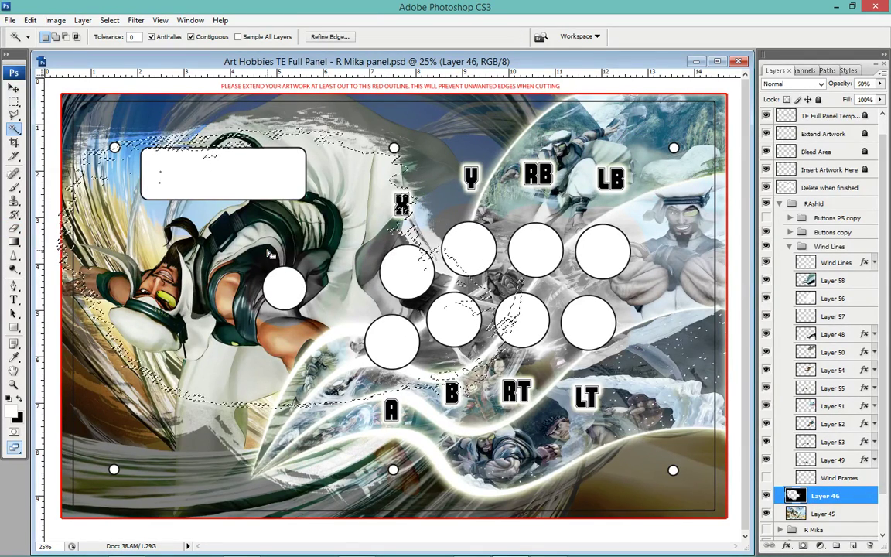
{"action": "left_click", "coordinate": [824, 511]}
{"action": "key", "text": "ctrl+j"}
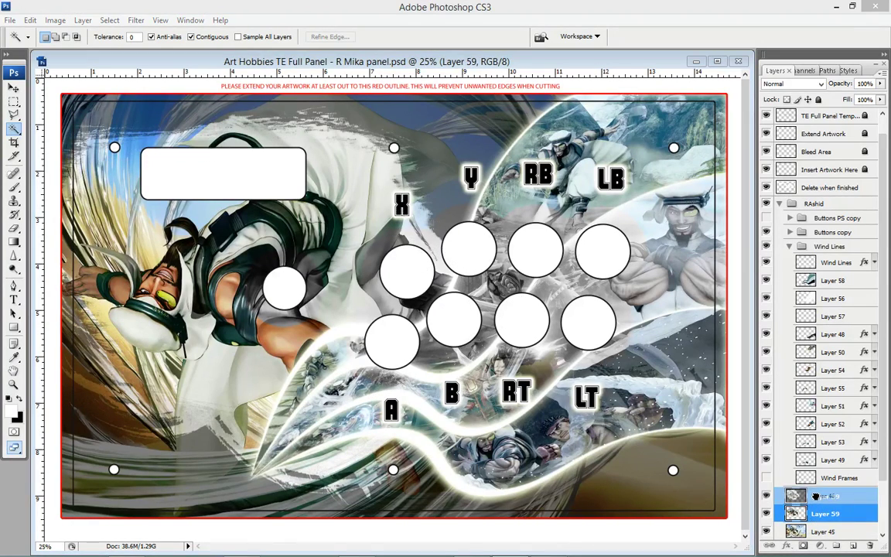
{"action": "left_click_drag", "start_coordinate": [822, 506], "coordinate": [816, 497]}
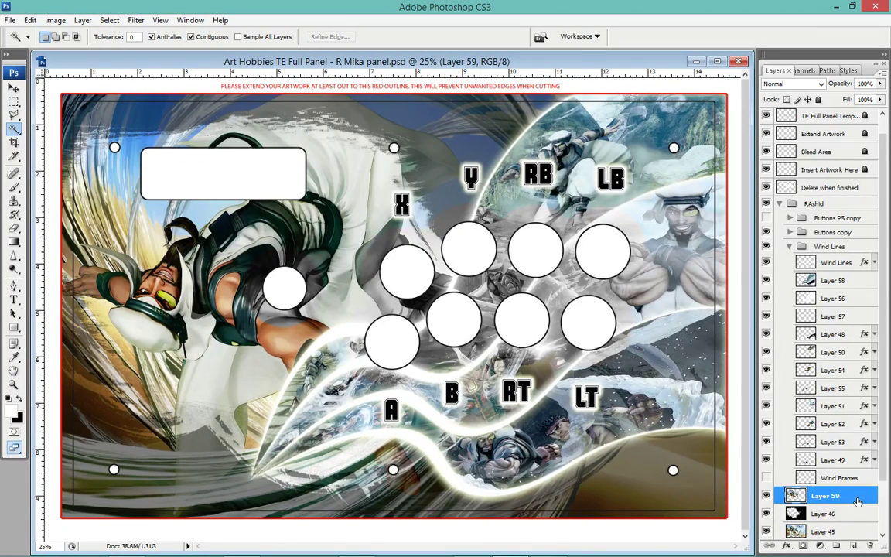
{"action": "double_click", "coordinate": [857, 502]}
Add an enlarged Drop Shadow to Layer 59 and toggle it to compare
{"action": "left_click", "coordinate": [263, 108]}
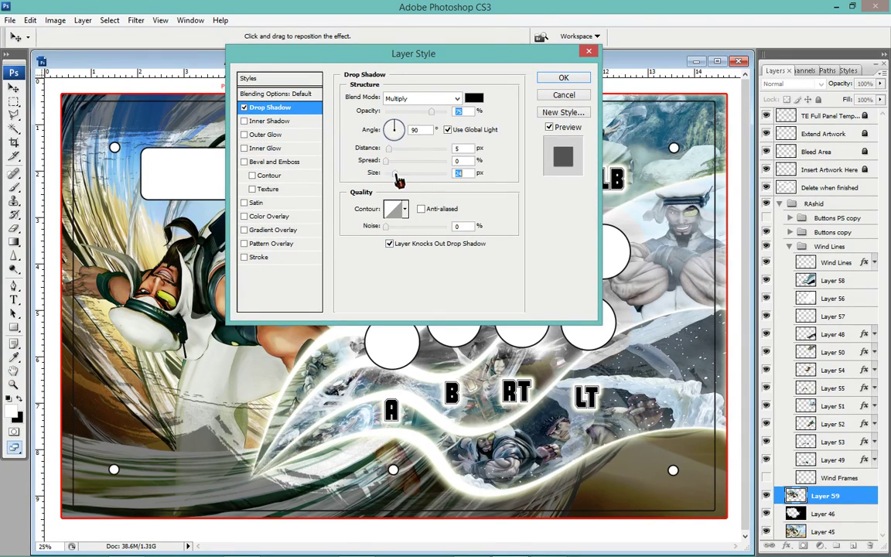
{"action": "mouse_move", "coordinate": [388, 173]}
{"action": "left_mouse_down"}
{"action": "mouse_move", "coordinate": [420, 174]}
{"action": "mouse_move", "coordinate": [398, 160]}
{"action": "left_mouse_up"}
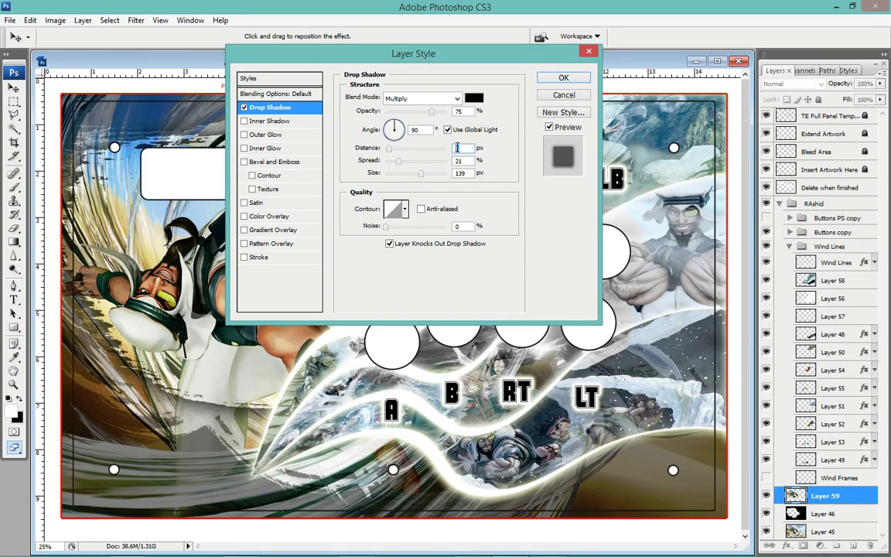
{"action": "left_click", "coordinate": [463, 147]}
{"action": "type", "text": "0"}
{"action": "key", "text": "Return"}
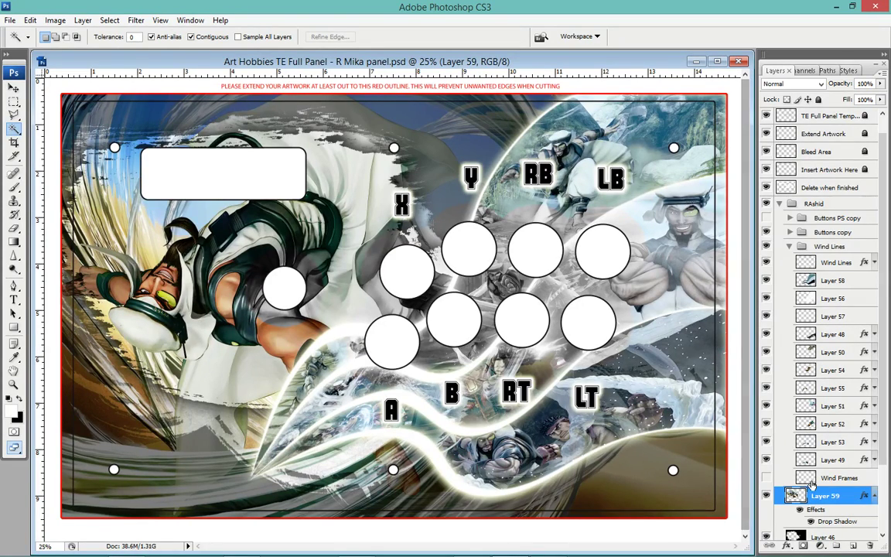
{"action": "left_click", "coordinate": [766, 496]}
{"action": "left_click", "coordinate": [766, 496]}
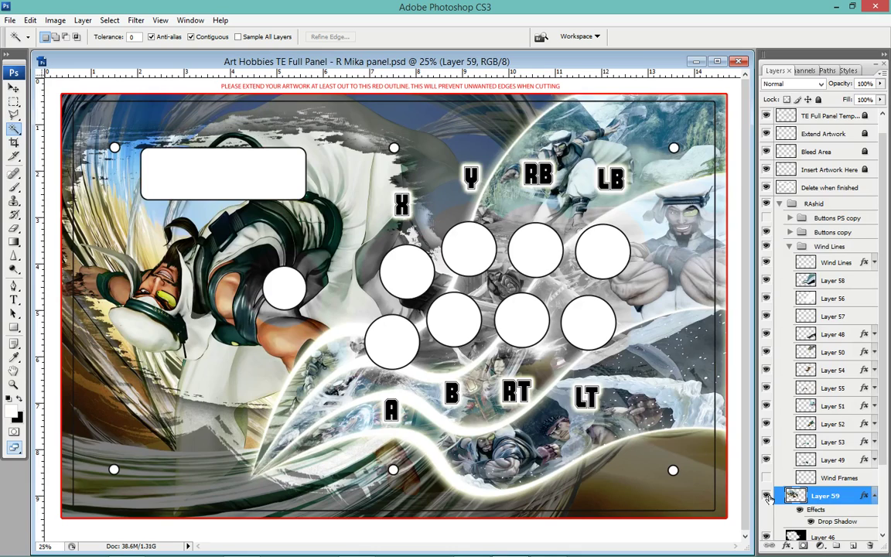
Widen the shadow to 36% spread and about 155 px size, then trial 75% layer opacity
{"action": "double_click", "coordinate": [823, 524]}
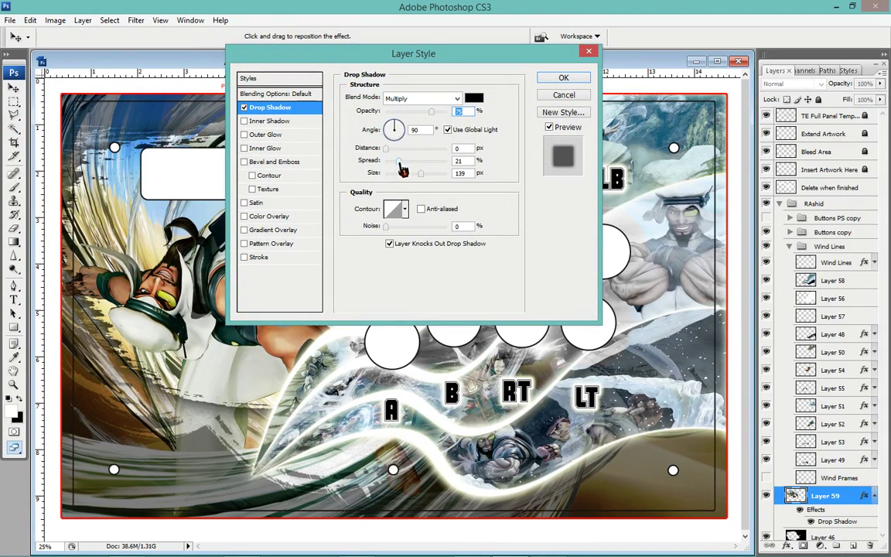
{"action": "mouse_move", "coordinate": [403, 170]}
{"action": "left_mouse_down"}
{"action": "mouse_move", "coordinate": [435, 175]}
{"action": "mouse_move", "coordinate": [413, 169]}
{"action": "left_mouse_up"}
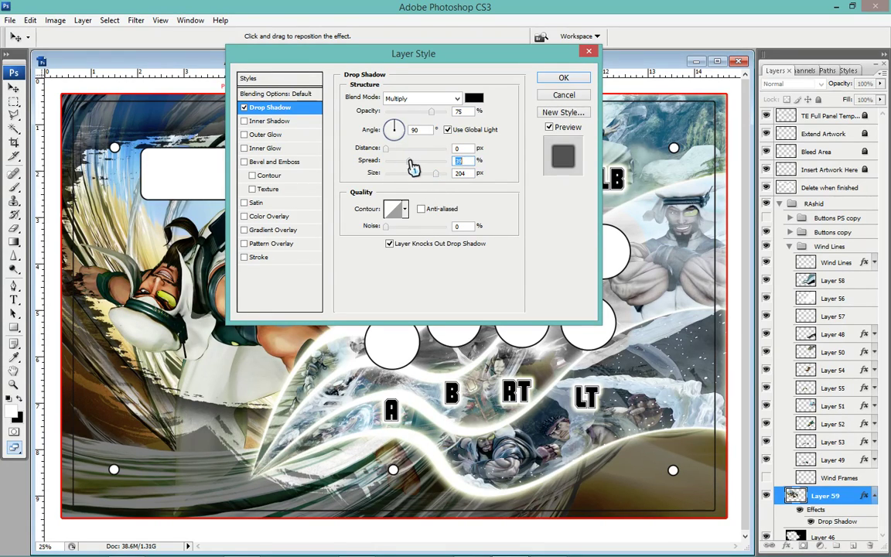
{"action": "left_click", "coordinate": [424, 174]}
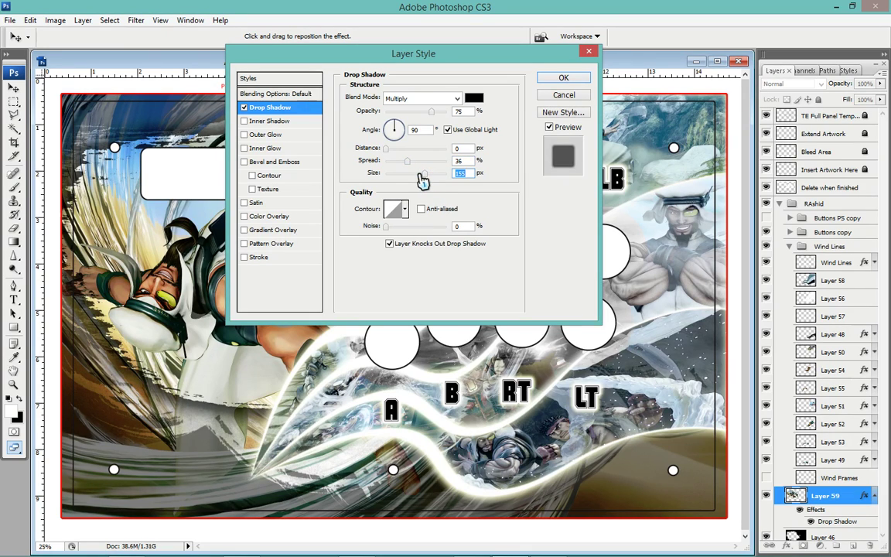
{"action": "key", "text": "Return"}
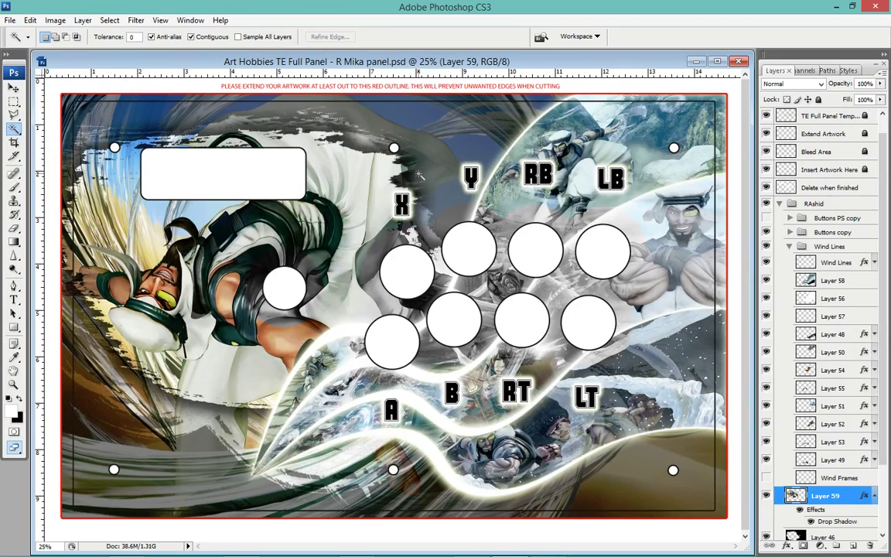
{"action": "key", "text": "7"}
{"action": "key", "text": "5"}
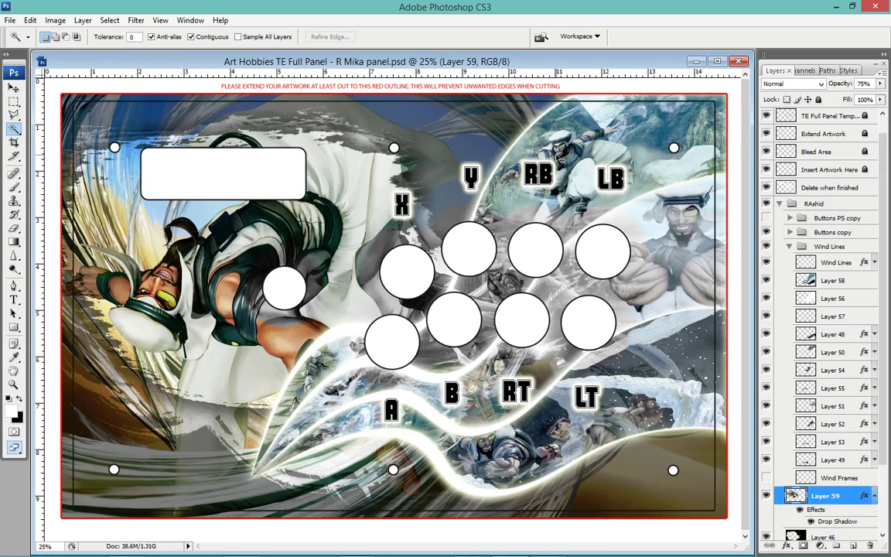
{"action": "key", "text": "0"}
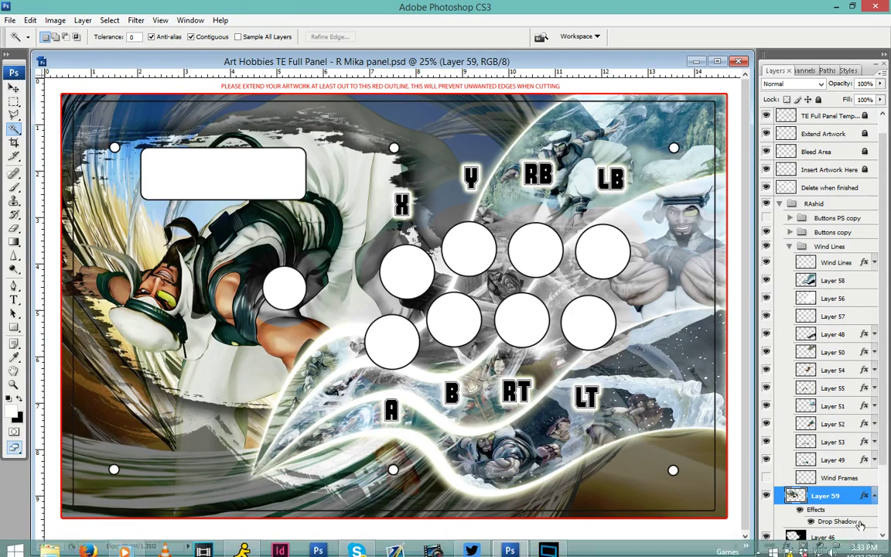
Fill Layer 59's figure outline with black on new Layer 60 at 25% opacity
{"action": "left_click", "coordinate": [796, 495], "text": "ctrl"}
{"action": "left_click", "coordinate": [855, 546]}
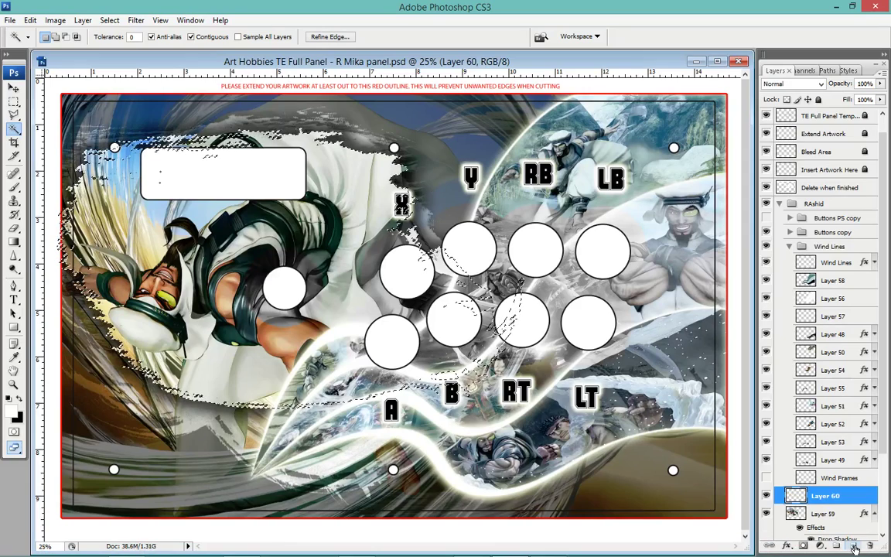
{"action": "key", "text": "alt+BackSpace"}
{"action": "key", "text": "ctrl+d"}
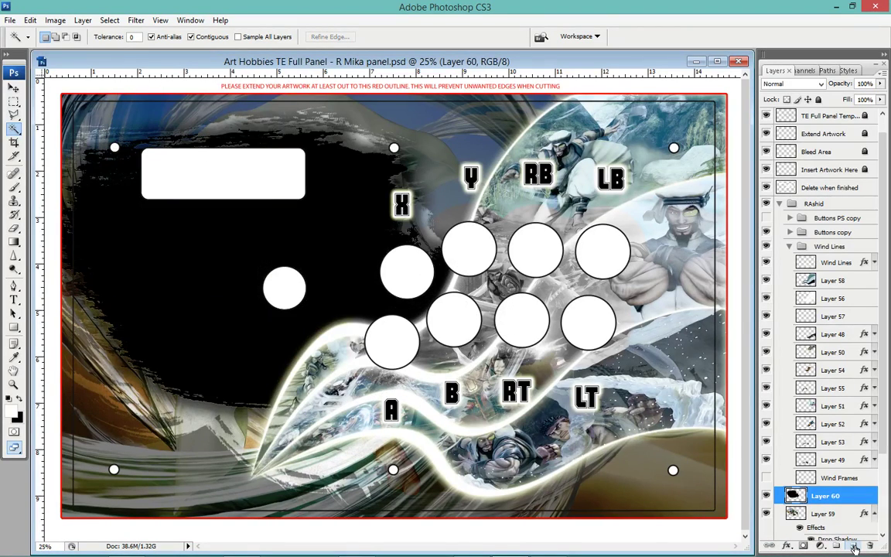
{"action": "key", "text": "5"}
{"action": "key", "text": "7"}
{"action": "key", "text": "5"}
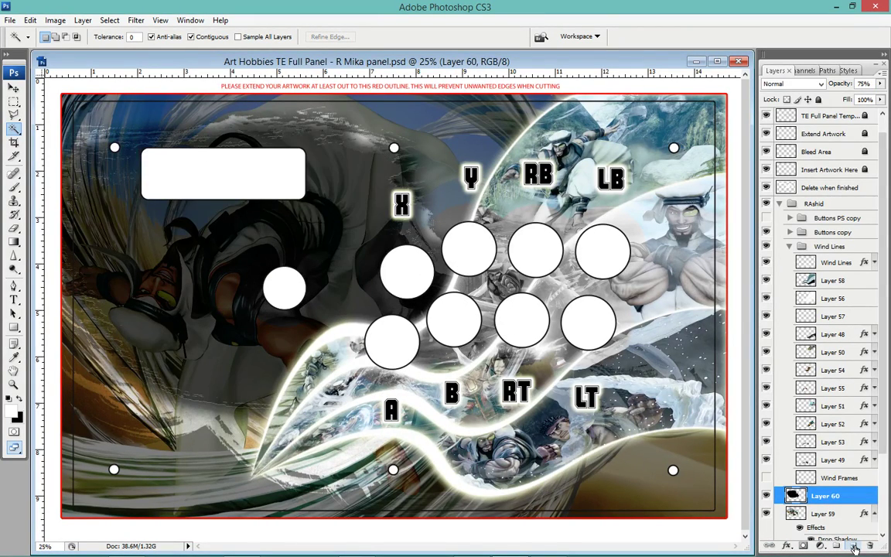
{"action": "key", "text": "5"}
{"action": "key", "text": "2"}
{"action": "key", "text": "5"}
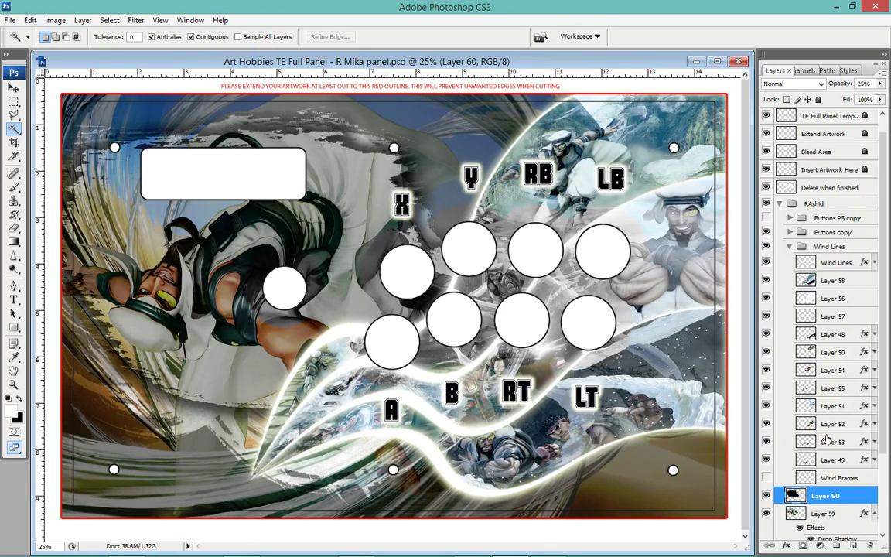
{"action": "left_click", "coordinate": [833, 264]}
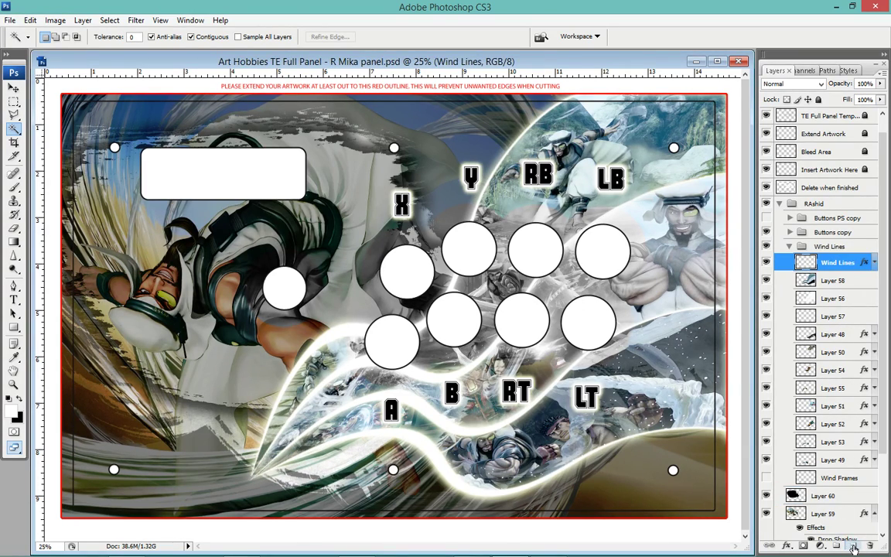
Add a new layer above Wind Lines and set up the 2498 px brush at 100% opacity
{"action": "left_click", "coordinate": [854, 546]}
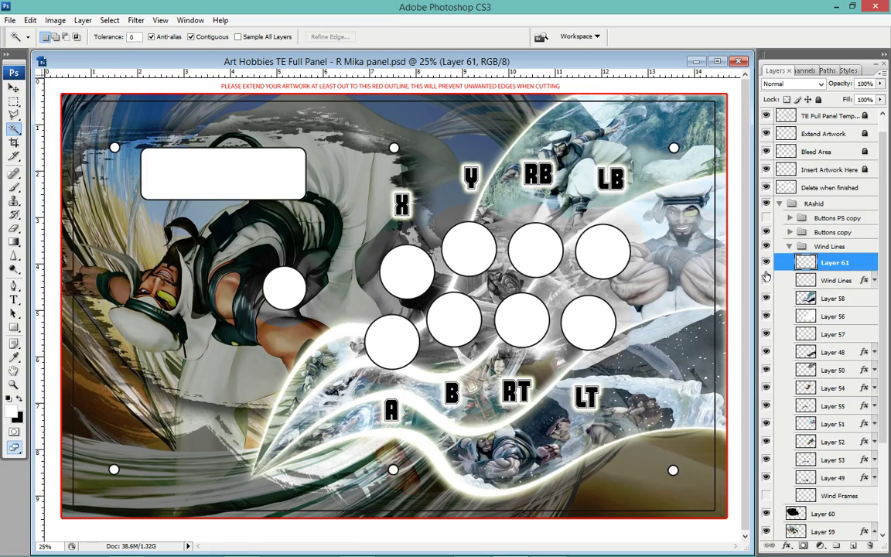
{"action": "key", "text": "b"}
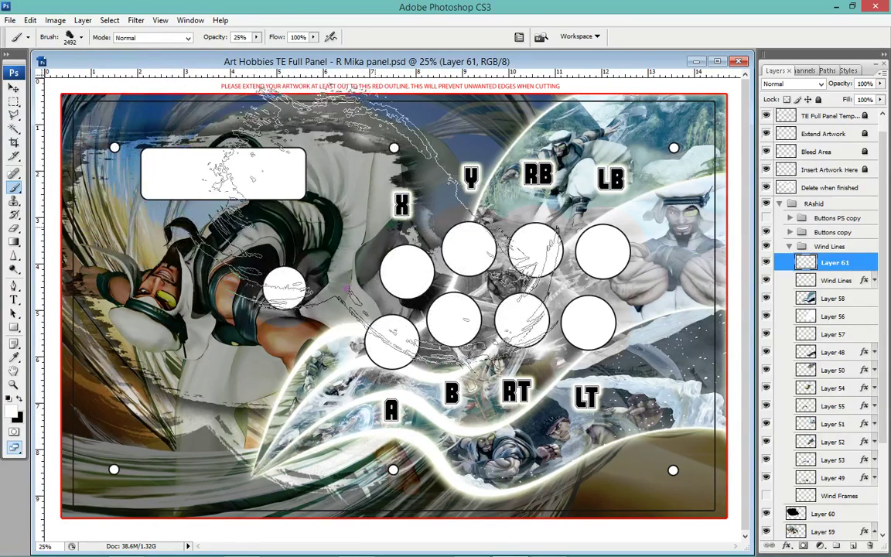
{"action": "right_click", "coordinate": [488, 242]}
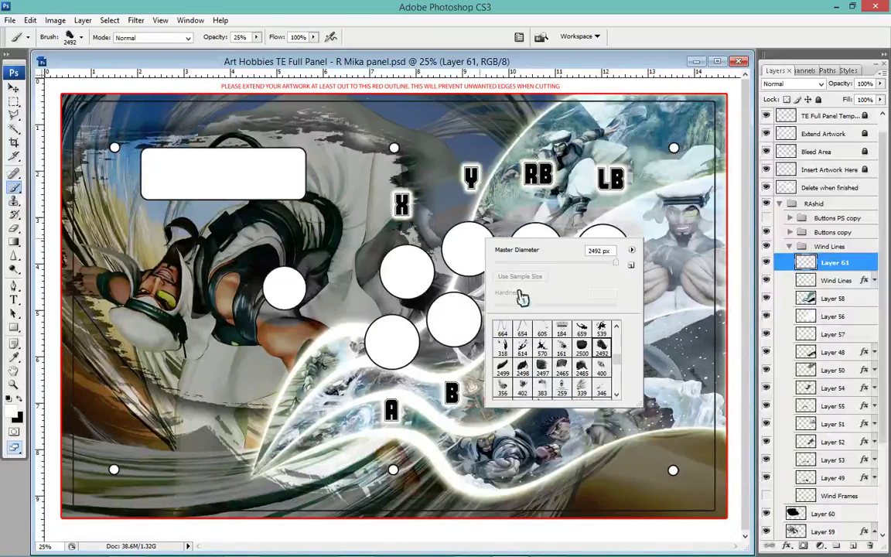
{"action": "left_click", "coordinate": [522, 370]}
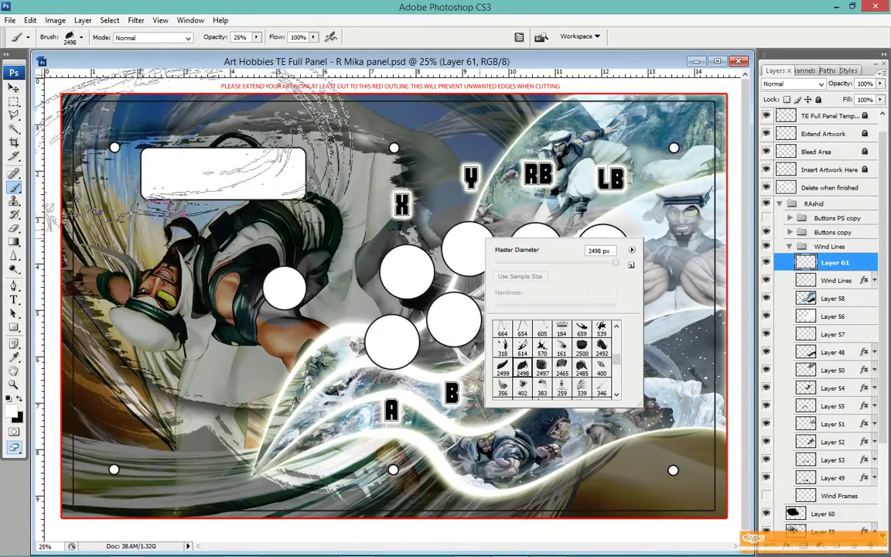
{"action": "left_click", "coordinate": [821, 259]}
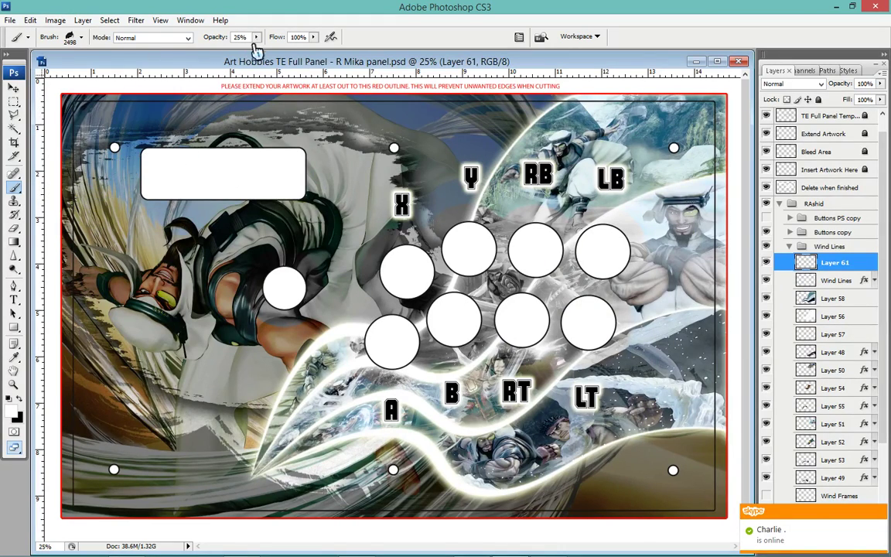
{"action": "left_click_drag", "start_coordinate": [256, 37], "coordinate": [364, 70]}
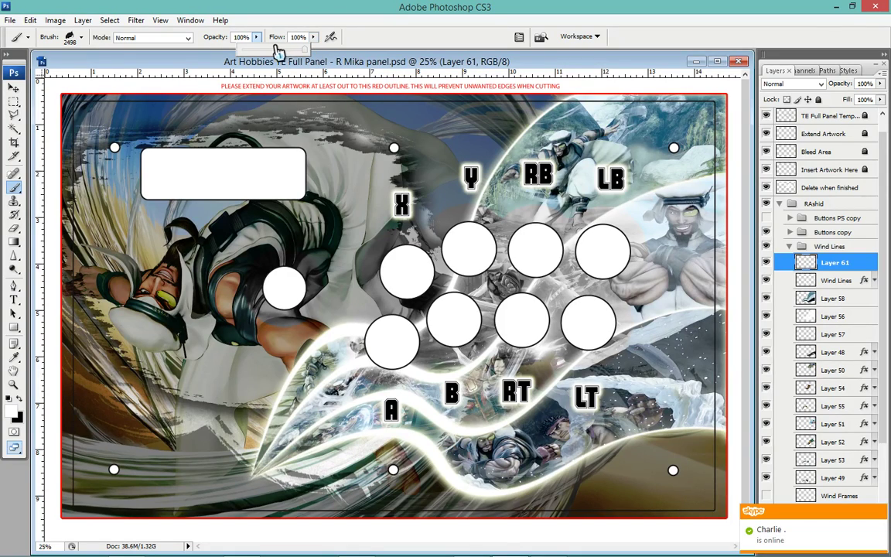
{"action": "left_click", "coordinate": [239, 37]}
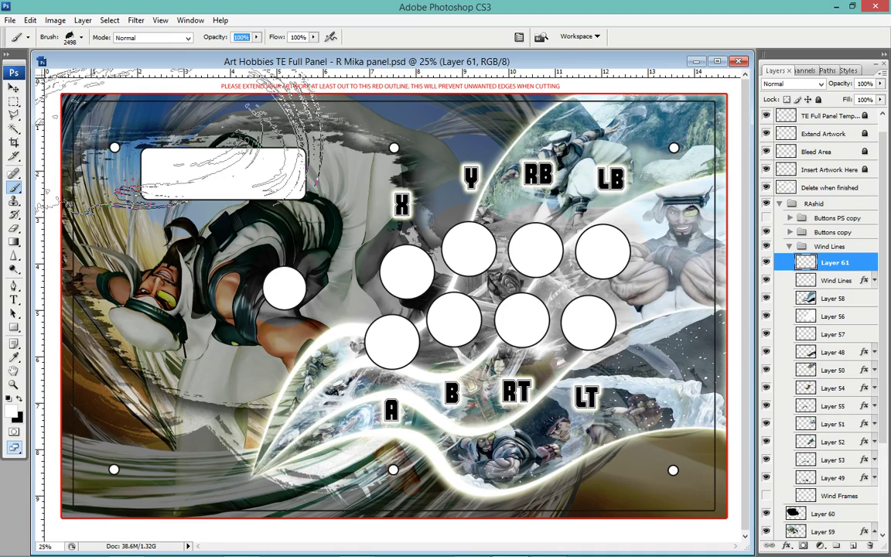
Paint a trial white stroke at the top-left, undo it, and open the foreground colour picker
{"action": "left_click", "coordinate": [182, 143]}
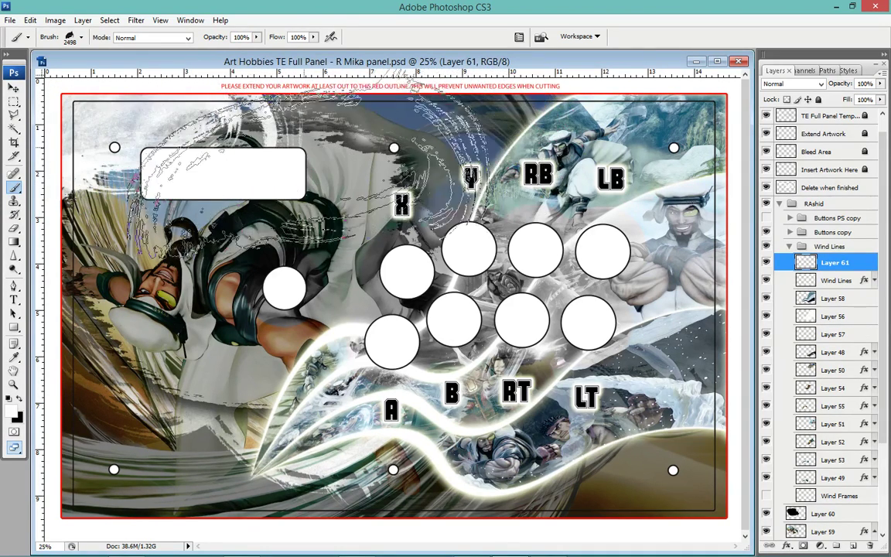
{"action": "left_click", "coordinate": [14, 357]}
{"action": "key", "text": "ctrl+z"}
{"action": "left_click", "coordinate": [10, 396]}
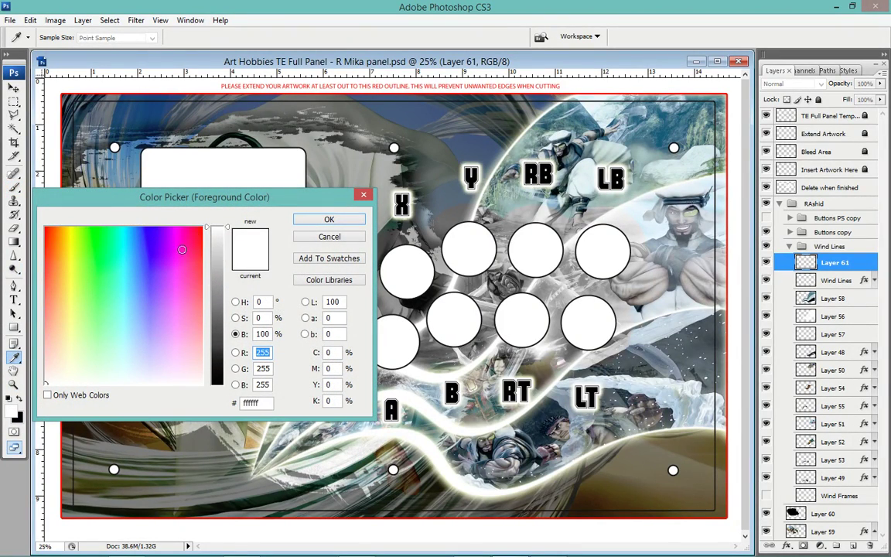
Set the foreground colour to a pale light blue (#b1e8ff)
{"action": "left_click_drag", "start_coordinate": [164, 225], "coordinate": [132, 215]}
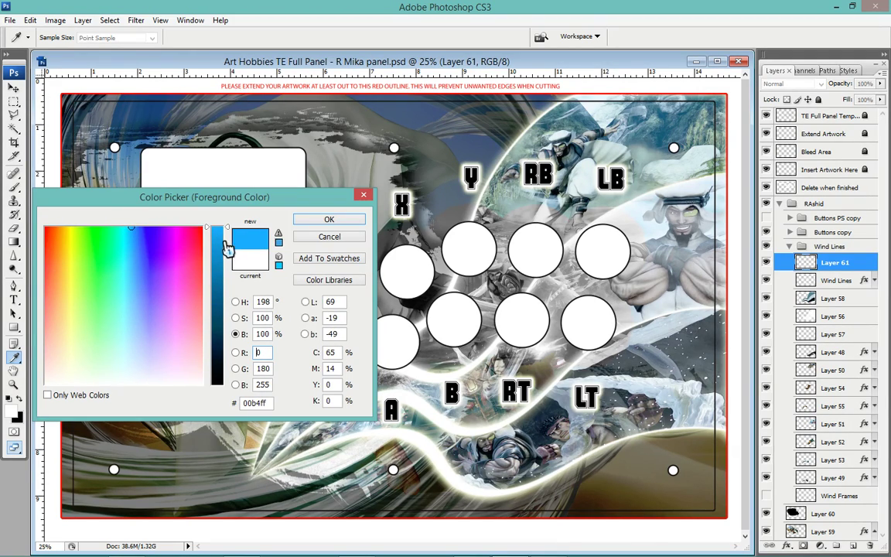
{"action": "left_click", "coordinate": [236, 318]}
{"action": "left_click", "coordinate": [219, 267]}
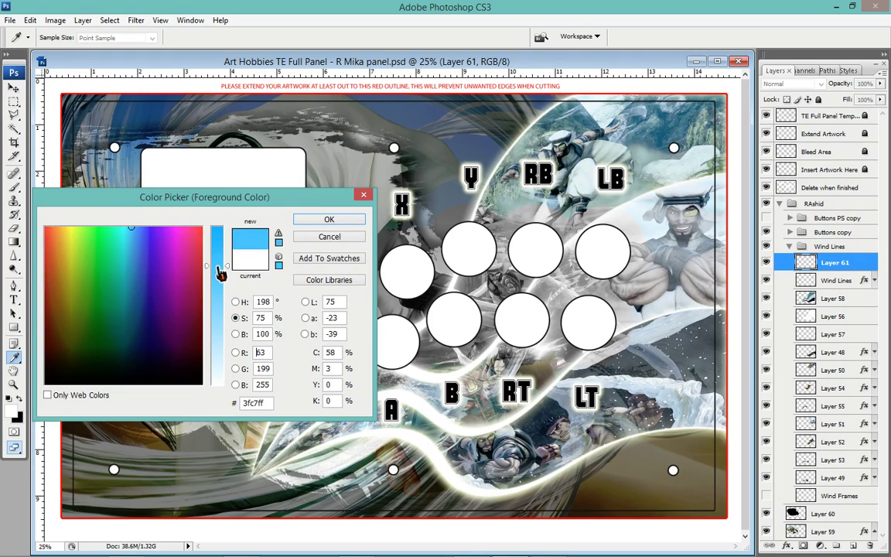
{"action": "left_click_drag", "start_coordinate": [220, 273], "coordinate": [219, 313]}
{"action": "left_click", "coordinate": [323, 221]}
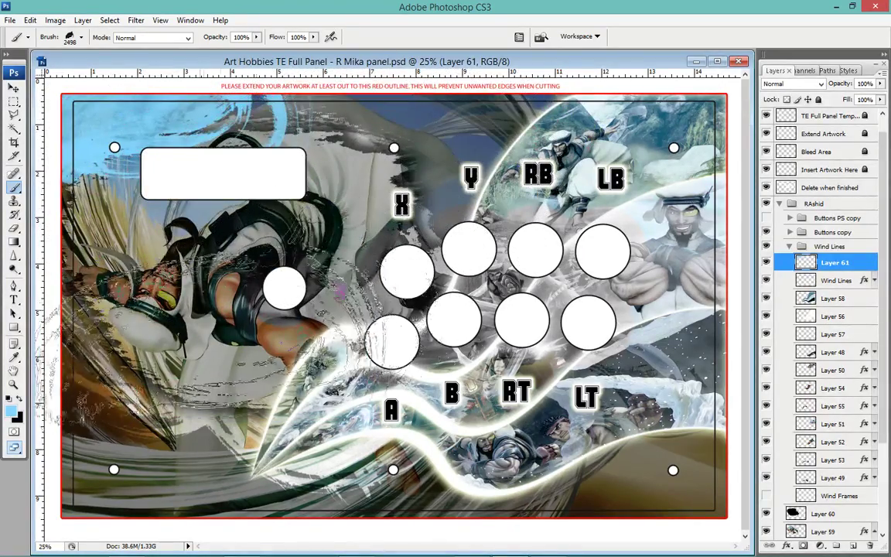
{"action": "key", "text": "x"}
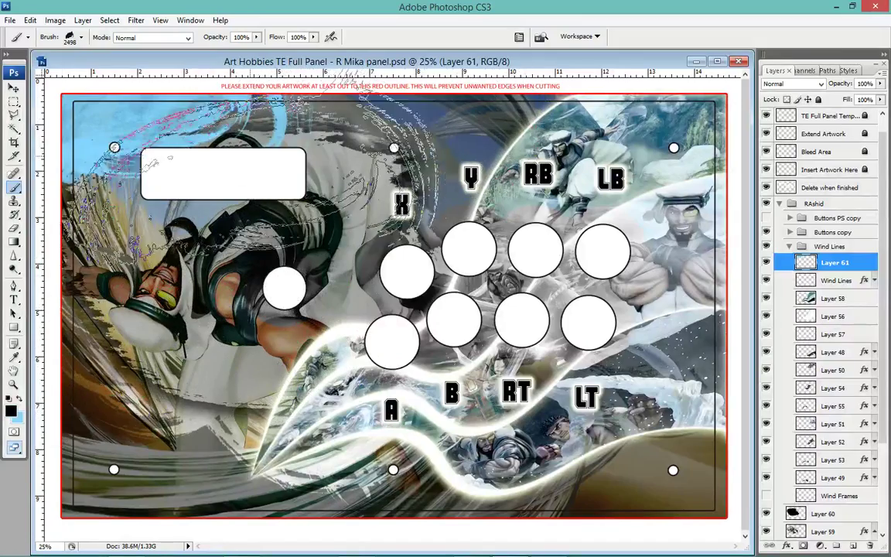
{"action": "left_click", "coordinate": [13, 357]}
{"action": "left_click", "coordinate": [10, 407]}
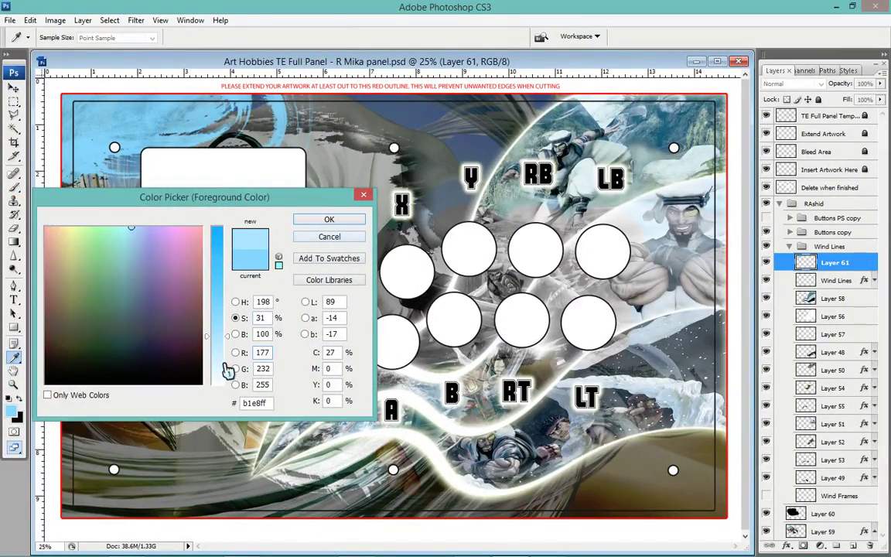
{"action": "left_click", "coordinate": [216, 362]}
{"action": "key", "text": "Return"}
Paint top-left swirls with brushes 2465 and 2492, then move Layer 61 below Wind Frames
{"action": "key", "text": "b"}
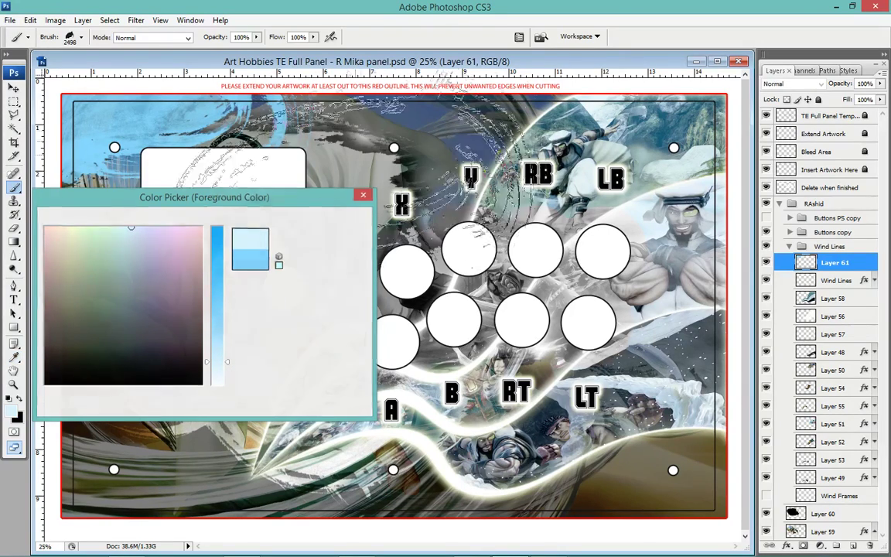
{"action": "right_click", "coordinate": [411, 191]}
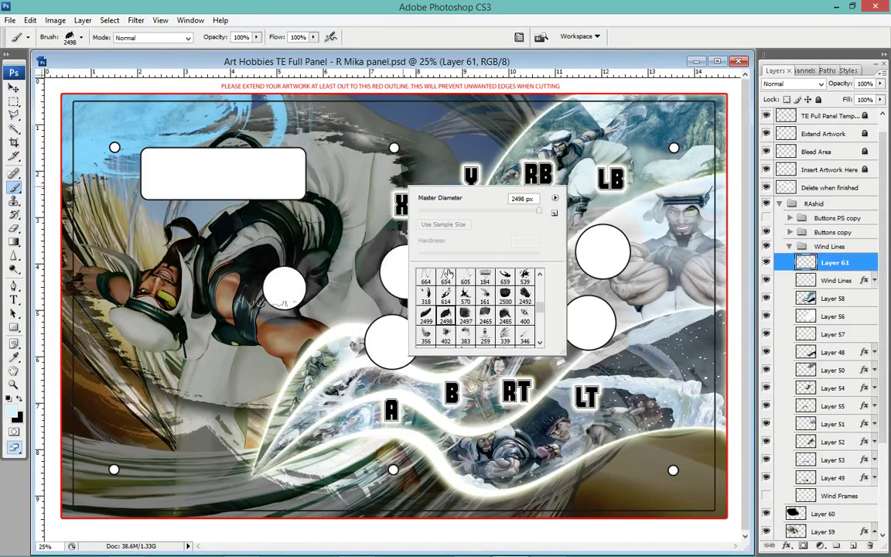
{"action": "left_click", "coordinate": [485, 314]}
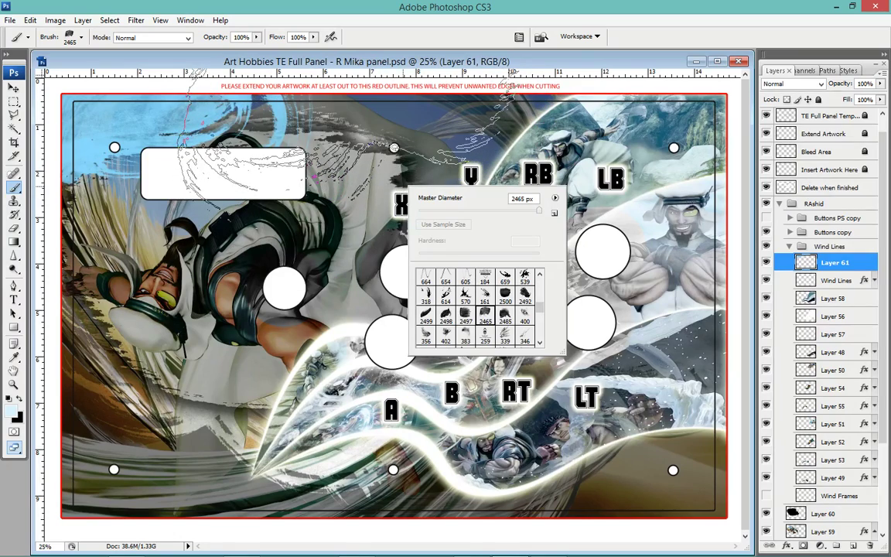
{"action": "left_click", "coordinate": [355, 137]}
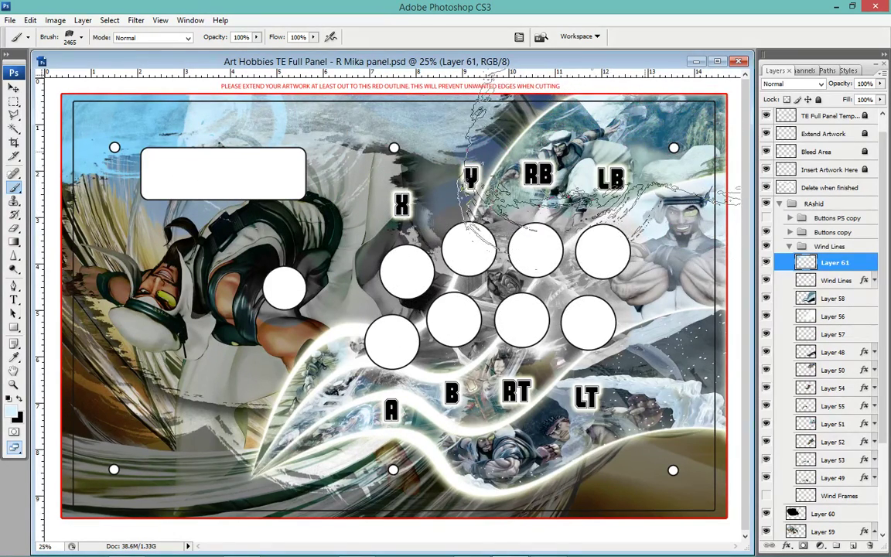
{"action": "key", "text": "ctrl+minus"}
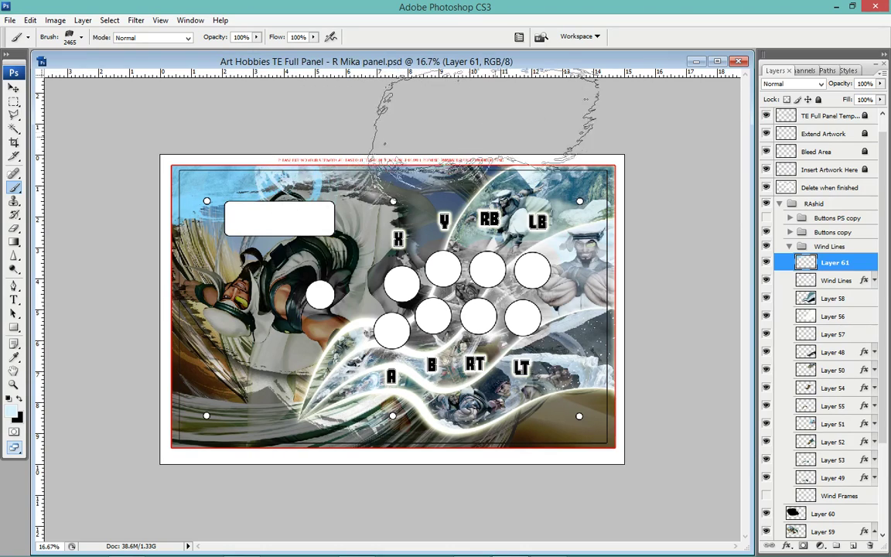
{"action": "right_click", "coordinate": [504, 180]}
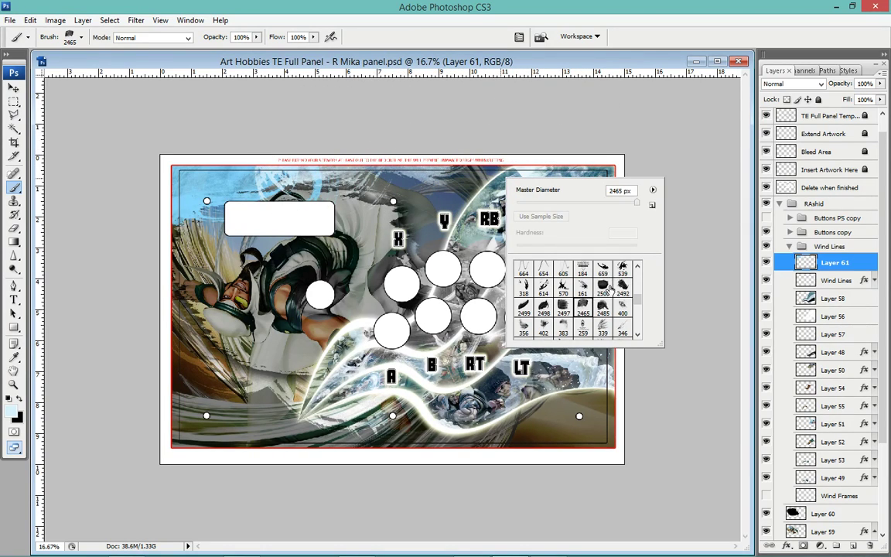
{"action": "left_click", "coordinate": [610, 288]}
{"action": "key", "text": "Return"}
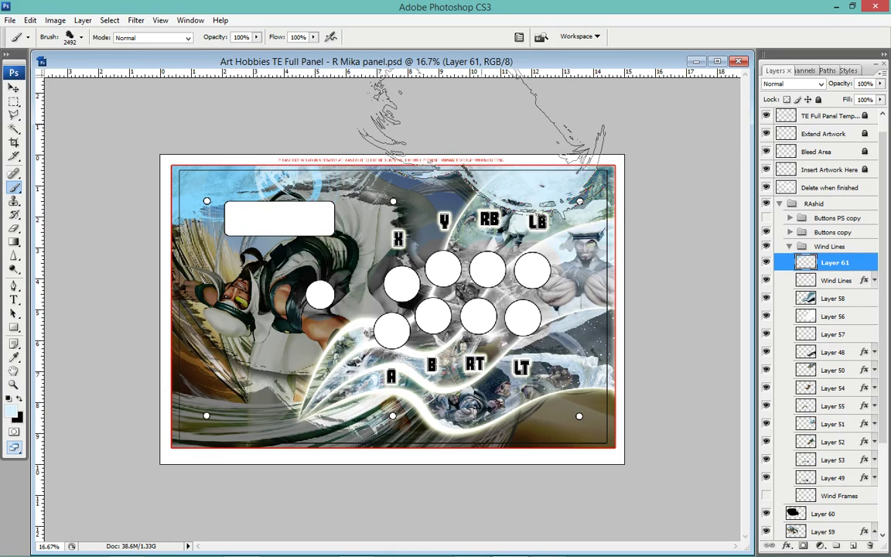
{"action": "mouse_move", "coordinate": [831, 282]}
{"action": "left_mouse_down"}
{"action": "mouse_move", "coordinate": [845, 347]}
{"action": "mouse_move", "coordinate": [850, 309]}
{"action": "mouse_move", "coordinate": [856, 512]}
{"action": "mouse_move", "coordinate": [588, 278]}
{"action": "mouse_move", "coordinate": [888, 437]}
{"action": "left_mouse_up"}
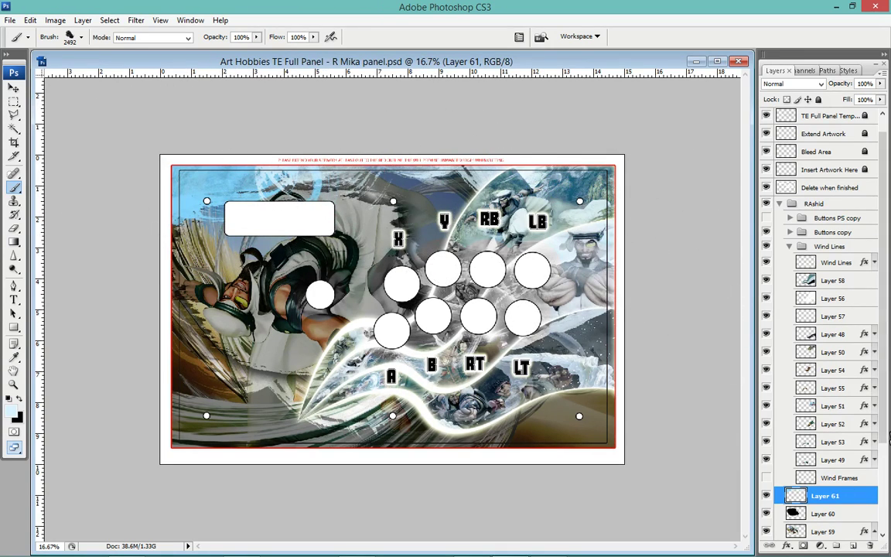
Compare, reorder, then delete Layer 61 with its blue swirls
{"action": "left_click", "coordinate": [765, 497]}
{"action": "left_click", "coordinate": [765, 497]}
{"action": "key", "text": "ctrl+bracketright"}
{"action": "key", "text": "ctrl+bracketright"}
{"action": "key", "text": "ctrl+bracketright"}
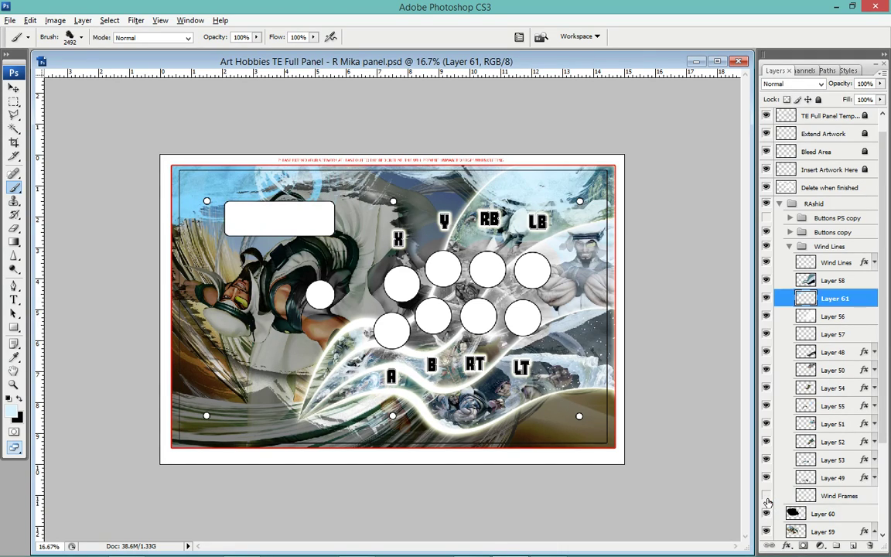
{"action": "key", "text": "ctrl+bracketright"}
{"action": "key", "text": "ctrl+bracketright"}
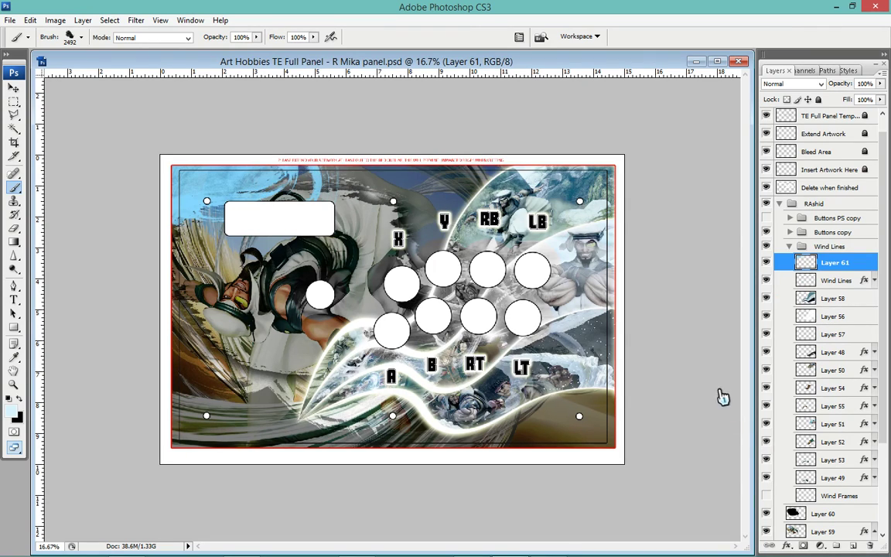
{"action": "key", "text": "ctrl+alt+z"}
{"action": "key", "text": "ctrl+alt+z"}
{"action": "key", "text": "ctrl+alt+z"}
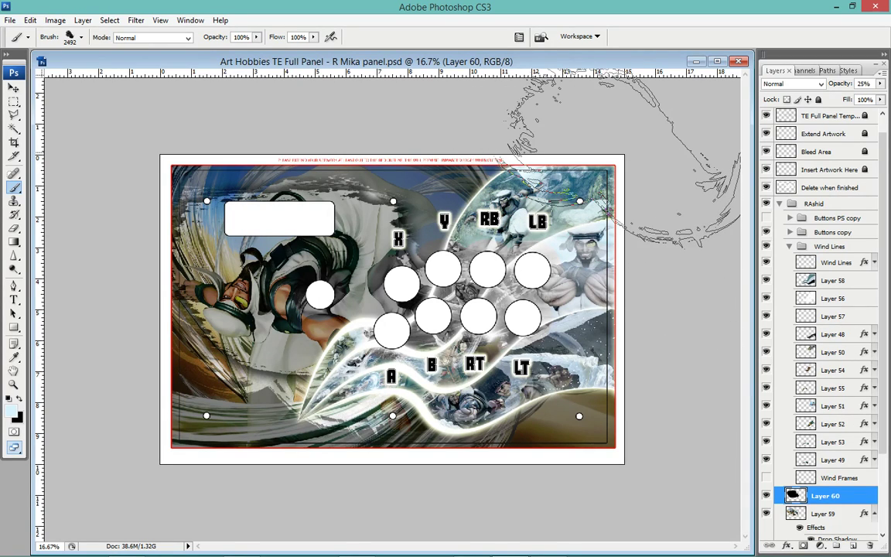
Zoom to 33.3% and repaint the blue swirls on a new layer above Layer 60
{"action": "key", "text": "ctrl+plus"}
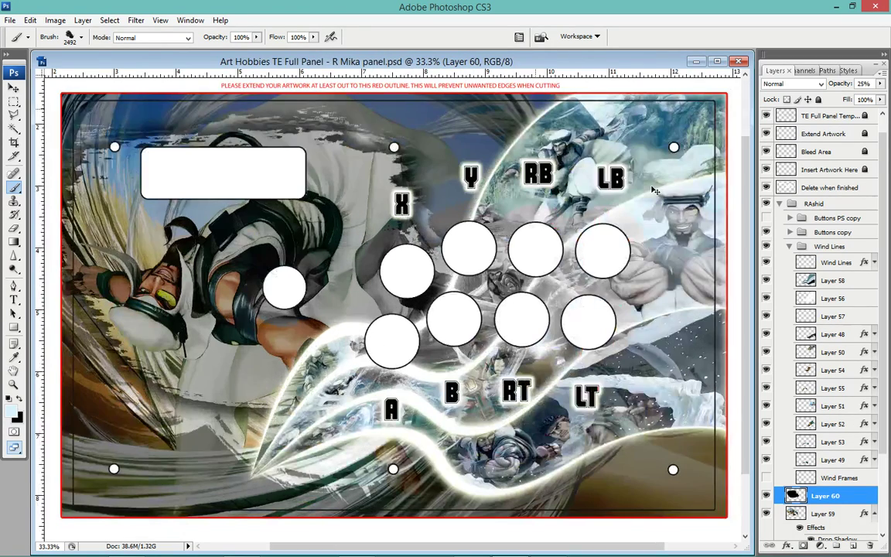
{"action": "left_click_drag", "start_coordinate": [539, 356], "coordinate": [564, 315]}
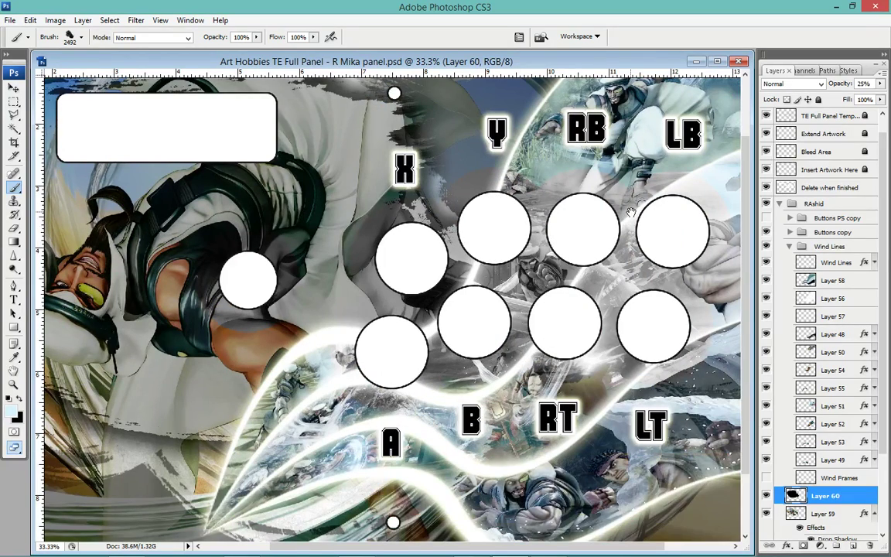
{"action": "key", "text": "ctrl+shift+alt+n"}
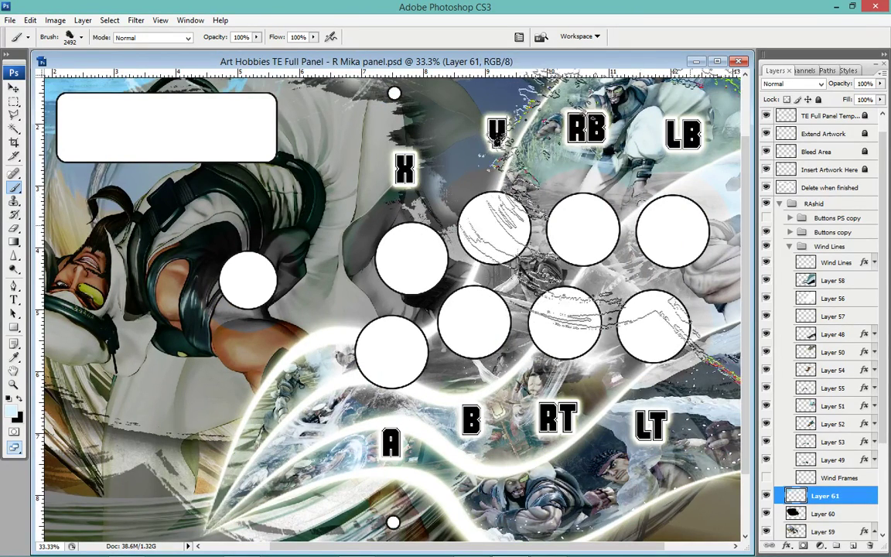
{"action": "left_click_drag", "start_coordinate": [751, 235], "coordinate": [753, 160]}
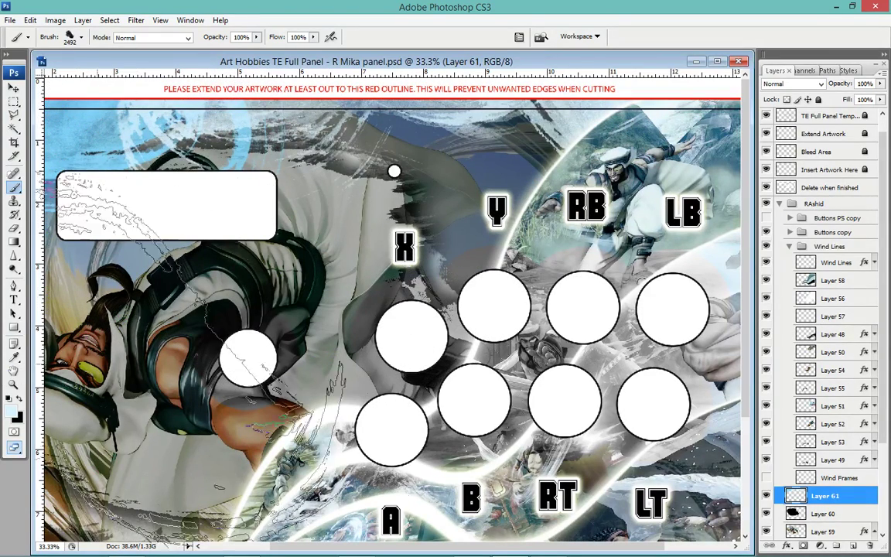
Hide Layers 59 and 45 and add a black-filled Layer 62 below Layer 45
{"action": "left_click", "coordinate": [766, 531]}
{"action": "scroll", "coordinate": [769, 526], "scroll_direction": "down", "scroll_amount": 3}
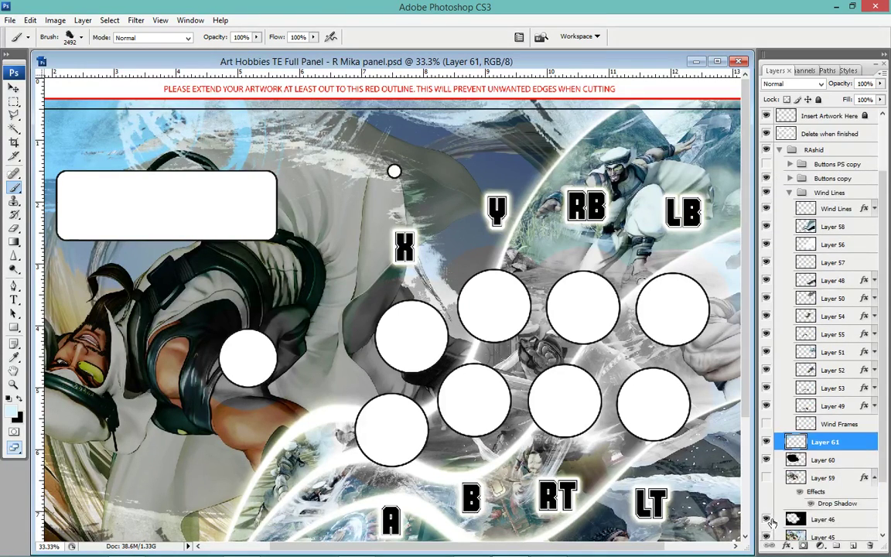
{"action": "left_click", "coordinate": [766, 537]}
{"action": "scroll", "coordinate": [767, 533], "scroll_direction": "down", "scroll_amount": 1}
{"action": "scroll", "coordinate": [770, 531], "scroll_direction": "down", "scroll_amount": 2}
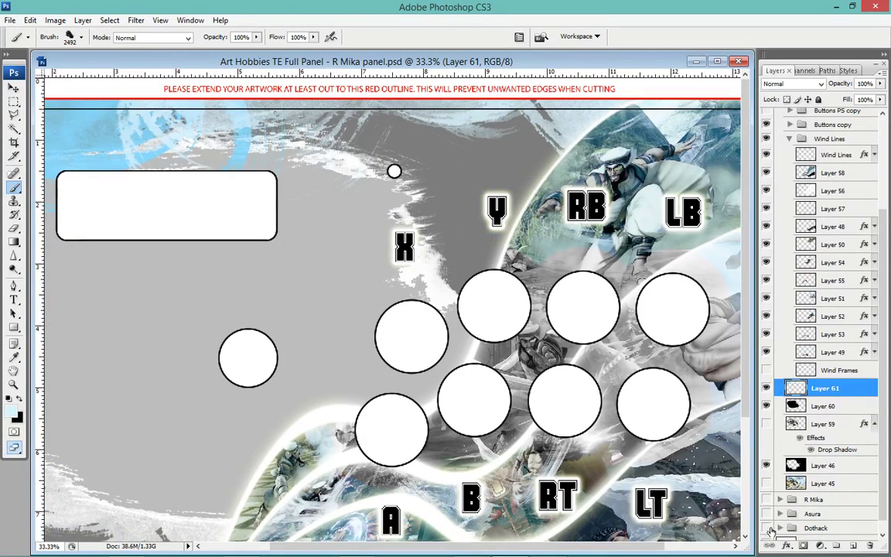
{"action": "left_click", "coordinate": [811, 483]}
{"action": "left_click", "coordinate": [852, 547], "text": "ctrl"}
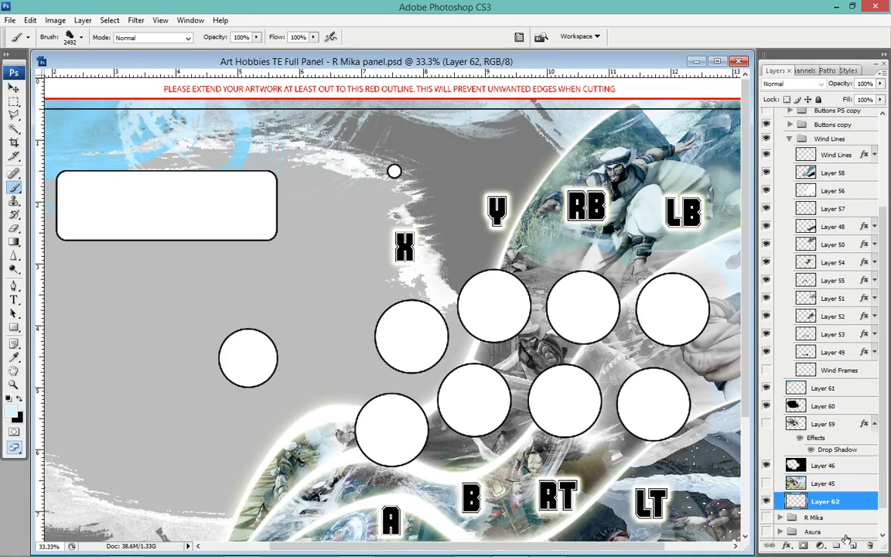
{"action": "key", "text": "alt+BackSpace"}
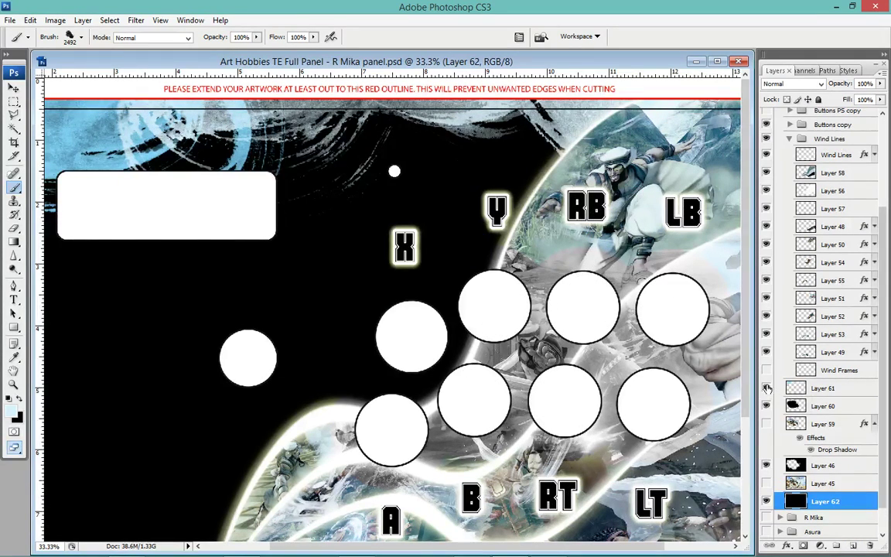
Zoom out to the whole panel, hide Layer 46, and show Layers 45, 59 and 61
{"action": "left_click", "coordinate": [766, 388]}
{"action": "left_click_drag", "start_coordinate": [609, 167], "coordinate": [493, 167]}
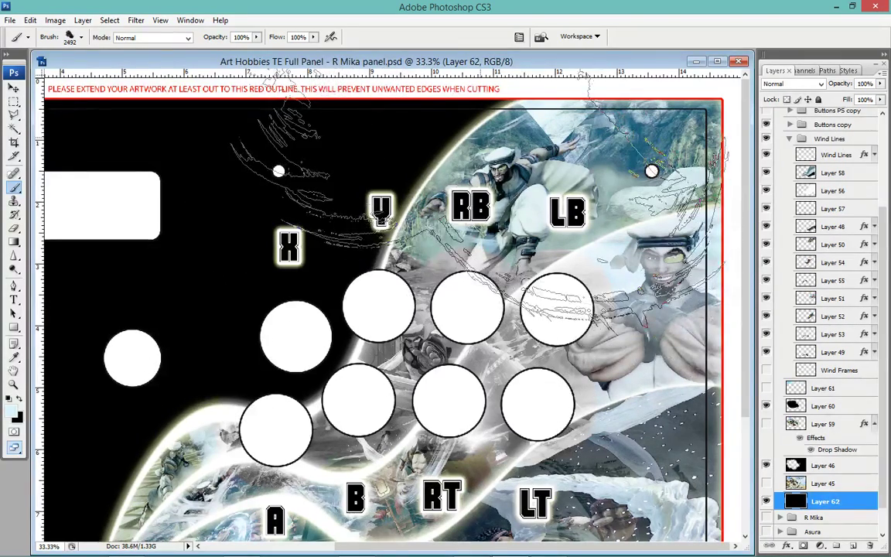
{"action": "key", "text": "ctrl+minus"}
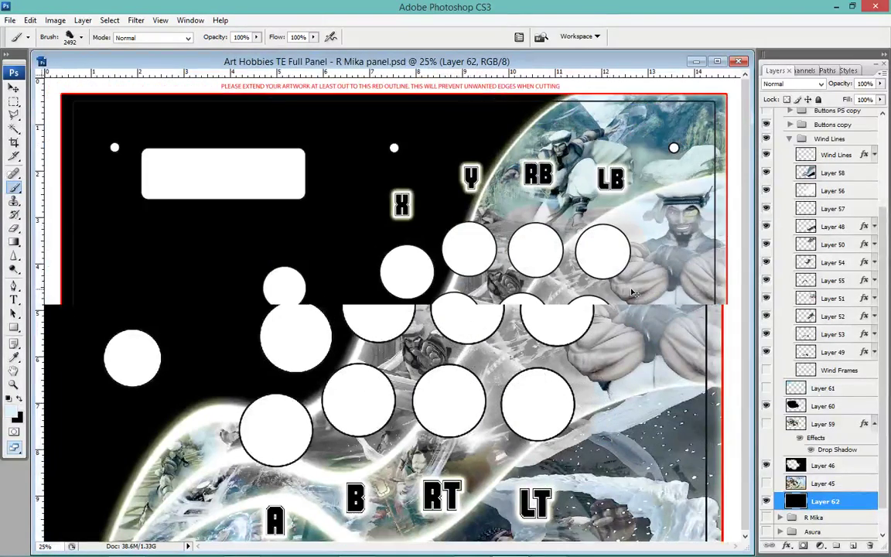
{"action": "key", "text": "ctrl+minus"}
{"action": "left_click", "coordinate": [766, 465]}
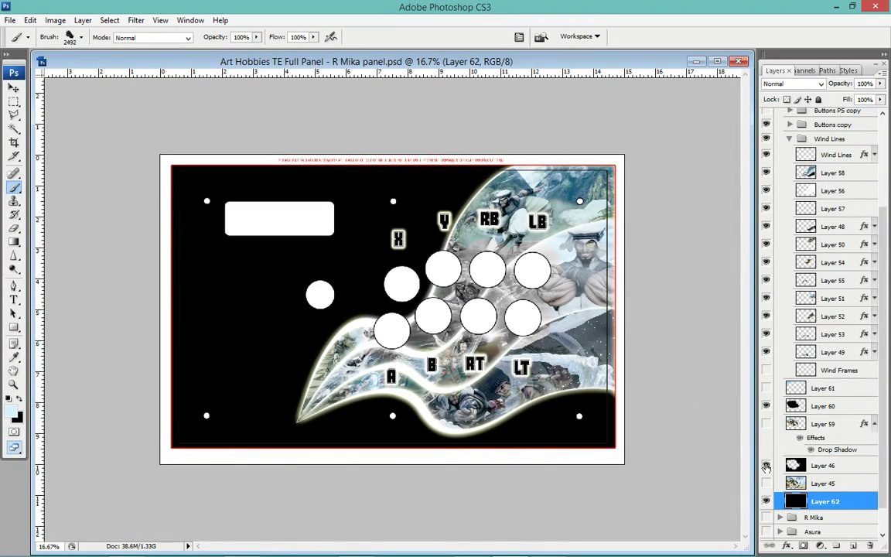
{"action": "left_click", "coordinate": [766, 484]}
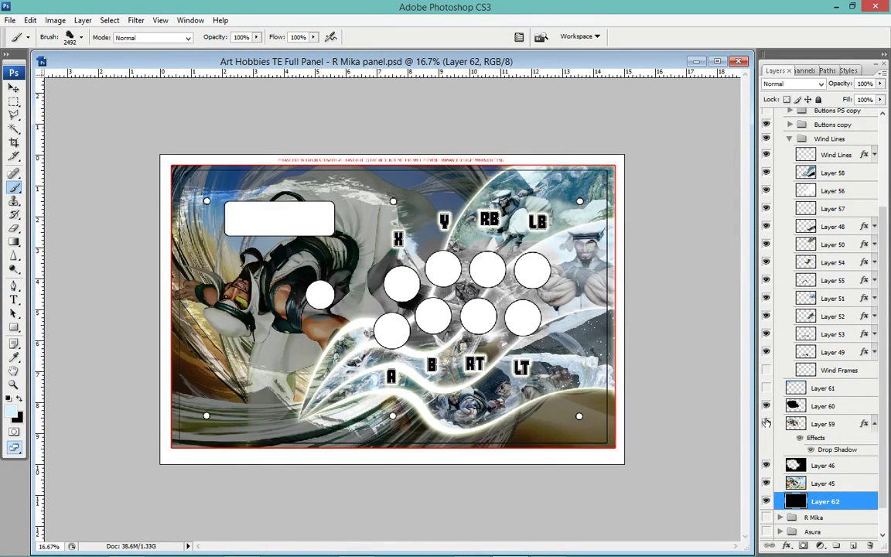
{"action": "left_click", "coordinate": [765, 424]}
{"action": "left_click", "coordinate": [766, 388]}
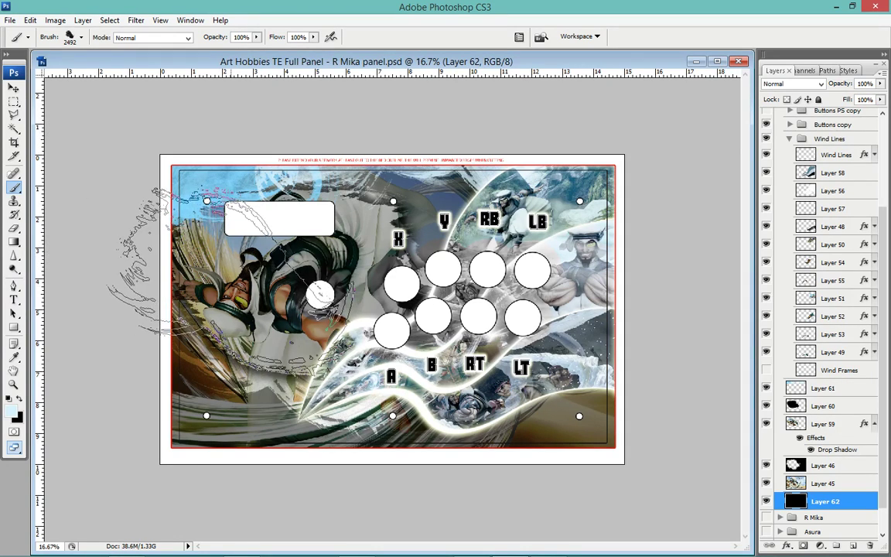
Set the foreground to a more saturated, slightly darker medium blue
{"action": "left_click", "coordinate": [14, 356]}
{"action": "left_click", "coordinate": [12, 411]}
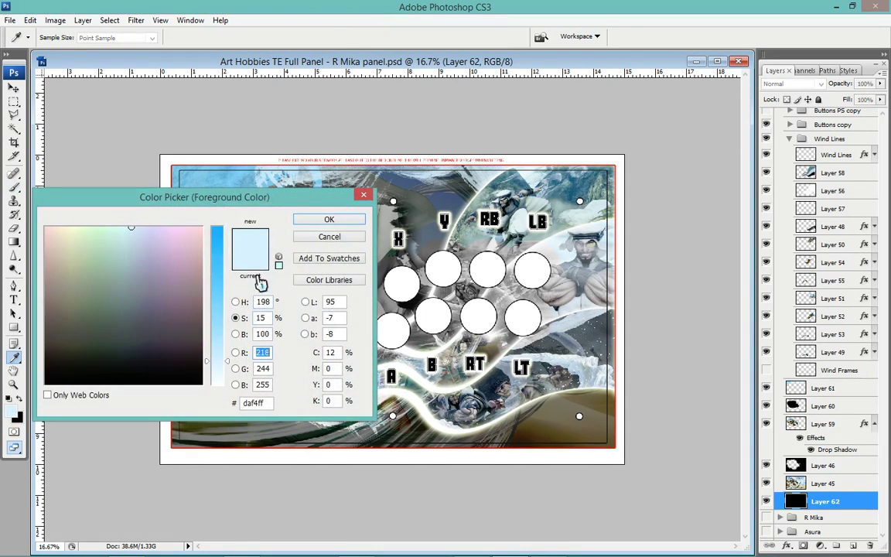
{"action": "left_click", "coordinate": [217, 275]}
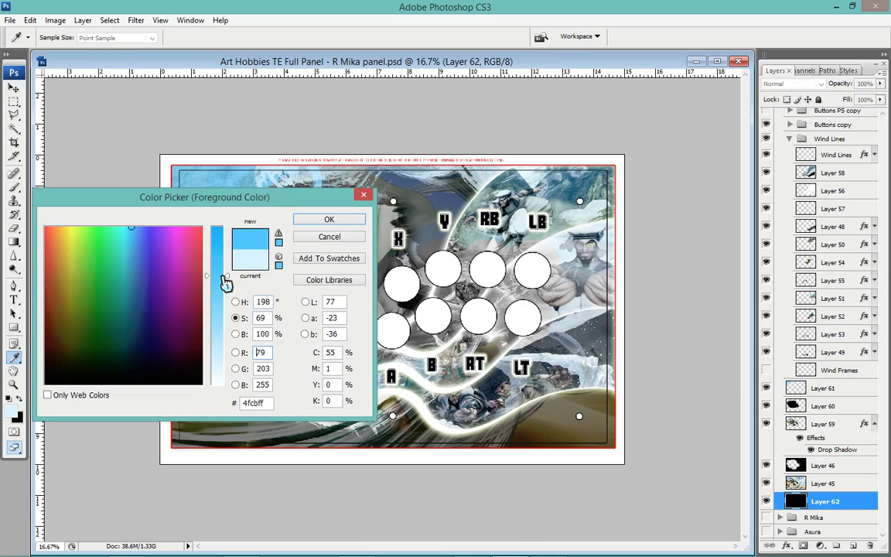
{"action": "left_click", "coordinate": [235, 333]}
{"action": "left_click", "coordinate": [217, 262]}
{"action": "left_click", "coordinate": [319, 227]}
Target Layer 61 and select the 2497 px swirl brush preset
{"action": "key", "text": "b"}
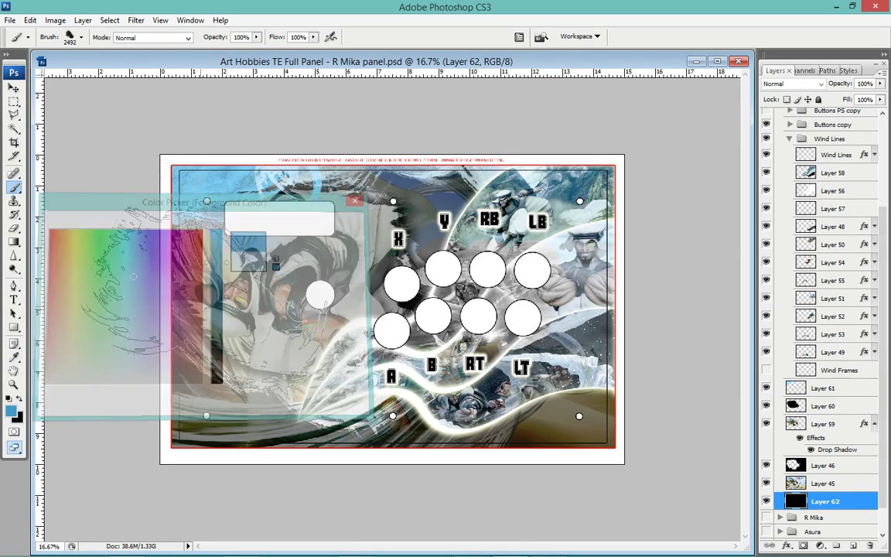
{"action": "right_click", "coordinate": [221, 311]}
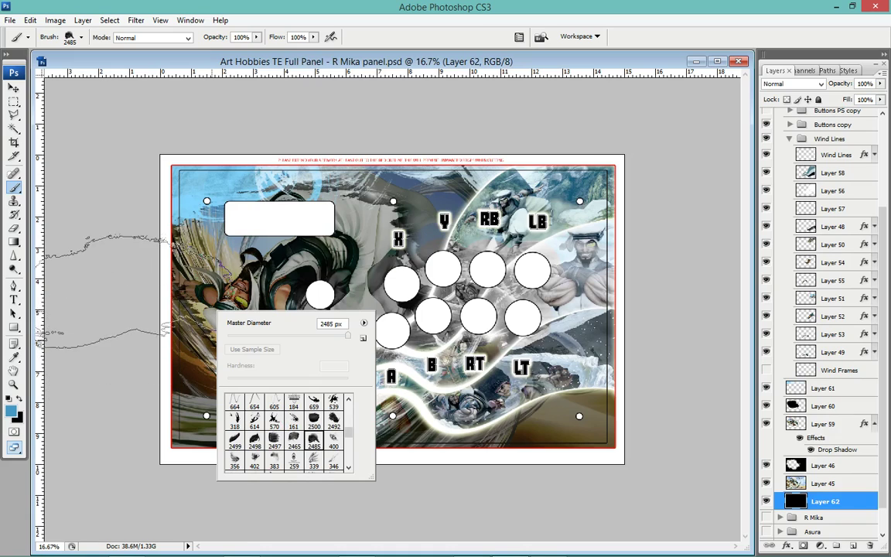
{"action": "left_click", "coordinate": [109, 309]}
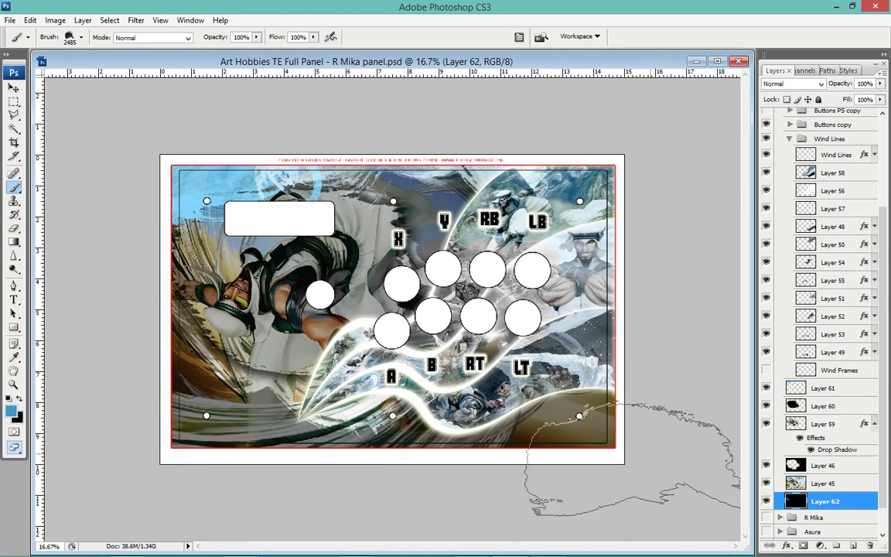
{"action": "left_click", "coordinate": [798, 387]}
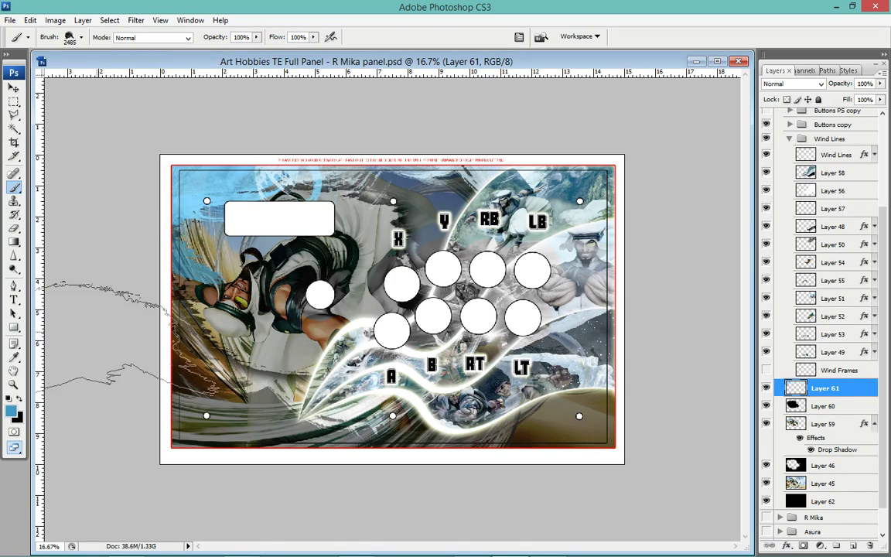
{"action": "right_click", "coordinate": [182, 320]}
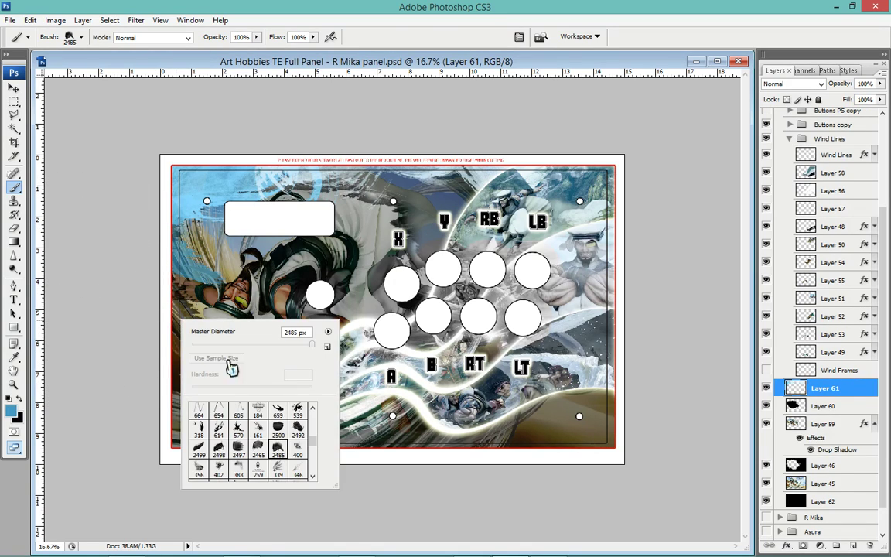
{"action": "left_click", "coordinate": [238, 447]}
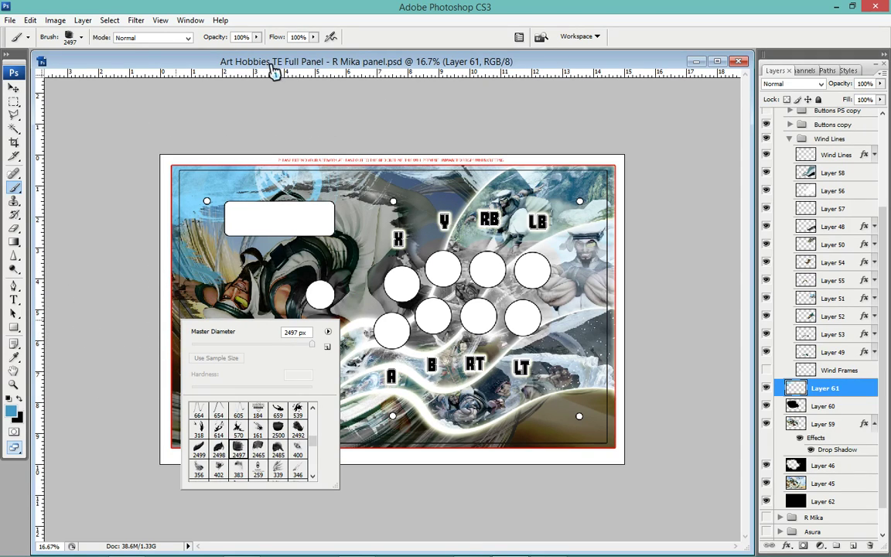
{"action": "key", "text": "Return"}
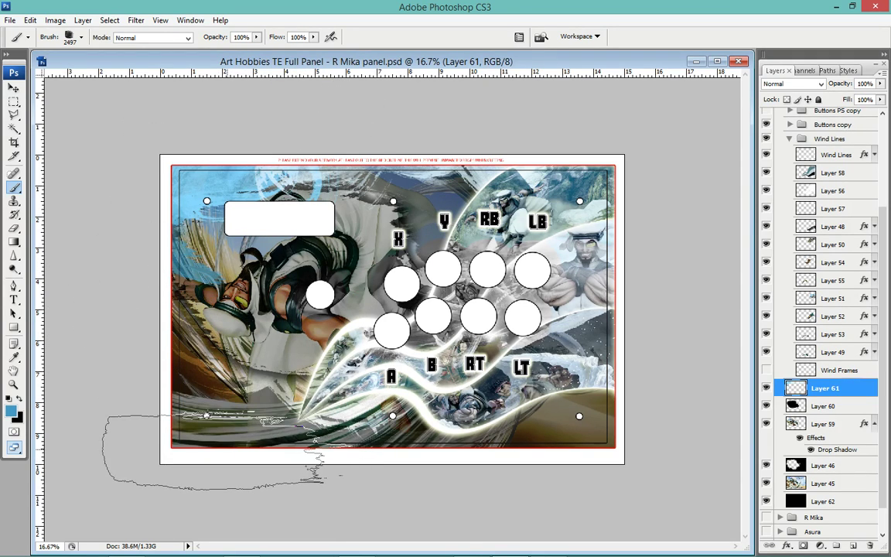
Make the foreground blue paler and less saturated
{"action": "left_click", "coordinate": [11, 411]}
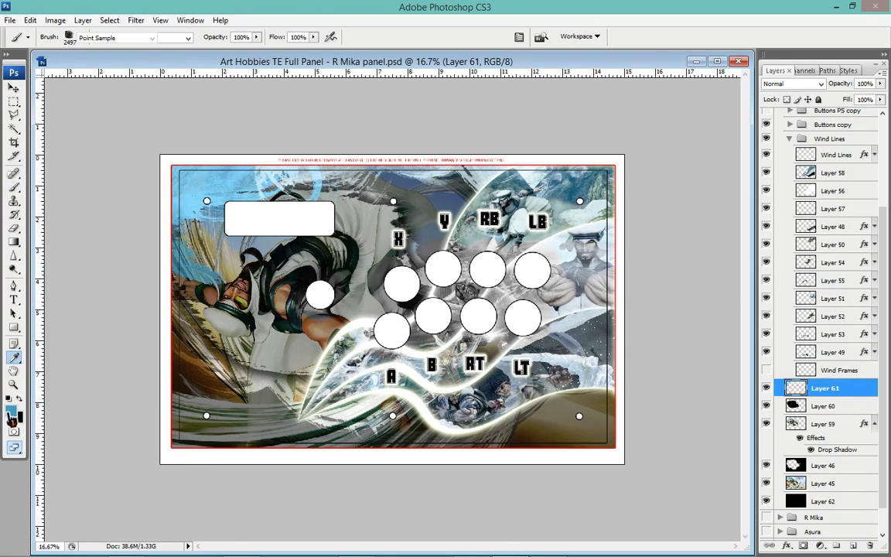
{"action": "left_click", "coordinate": [235, 317]}
{"action": "left_click_drag", "start_coordinate": [221, 315], "coordinate": [220, 340]}
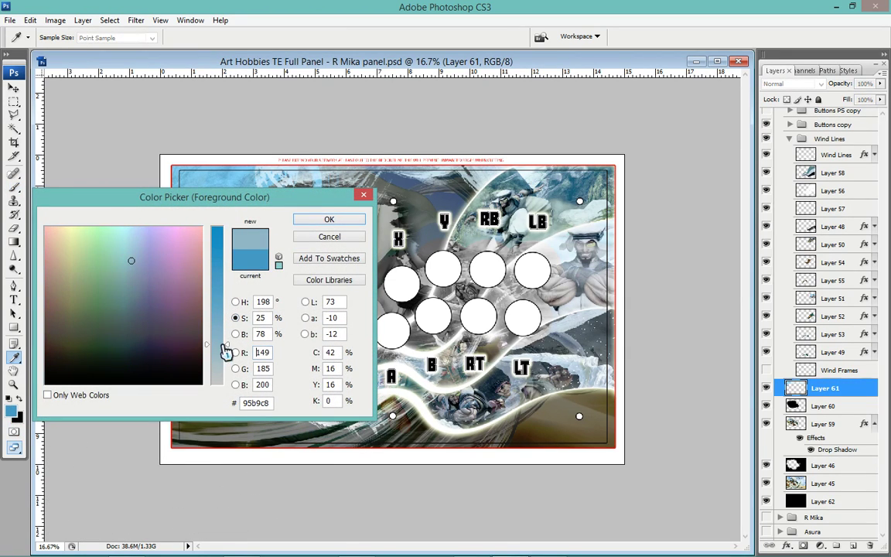
{"action": "left_click", "coordinate": [328, 220]}
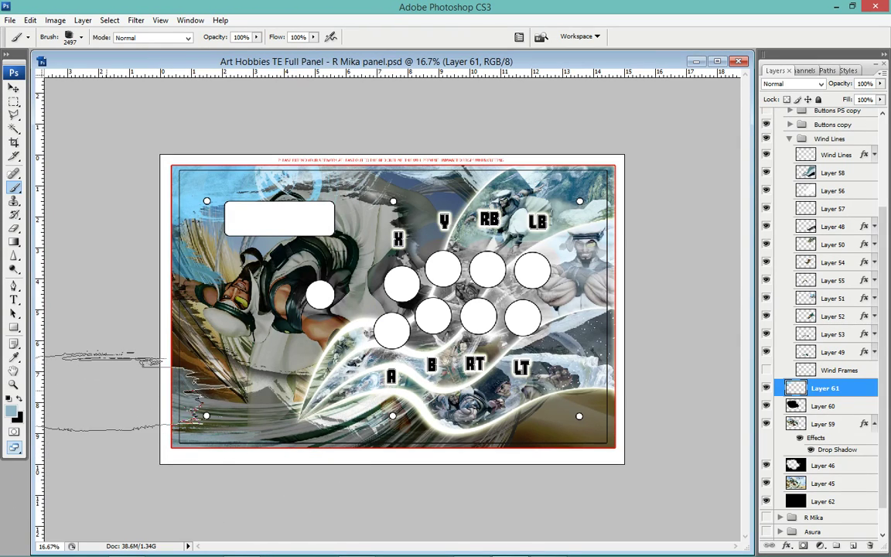
Try brush presets 2485 and 2497, settling on the 2498 brush
{"action": "right_click", "coordinate": [221, 384]}
{"action": "left_click", "coordinate": [320, 512]}
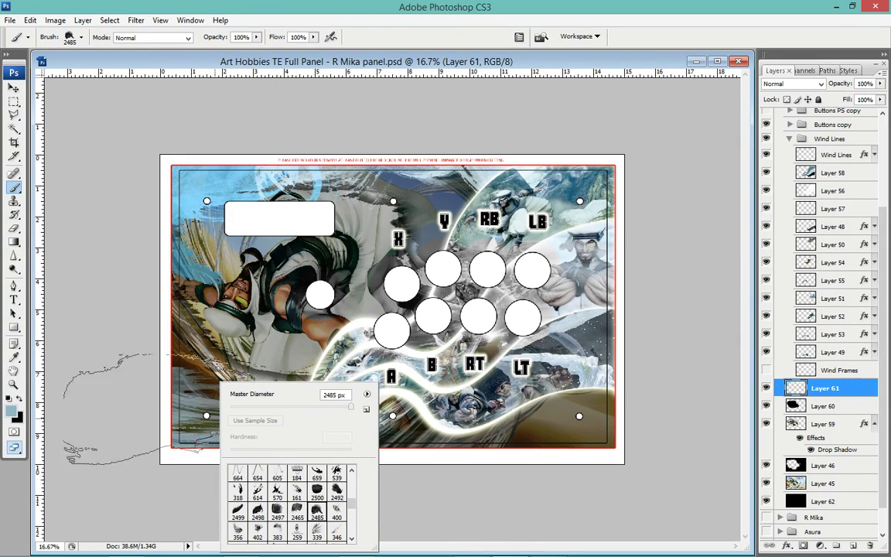
{"action": "key", "text": "Return"}
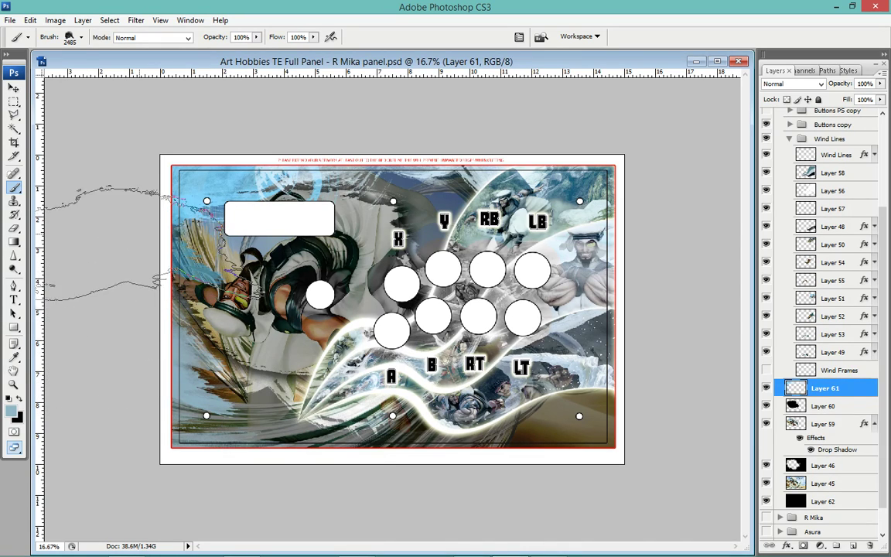
{"action": "right_click", "coordinate": [257, 273]}
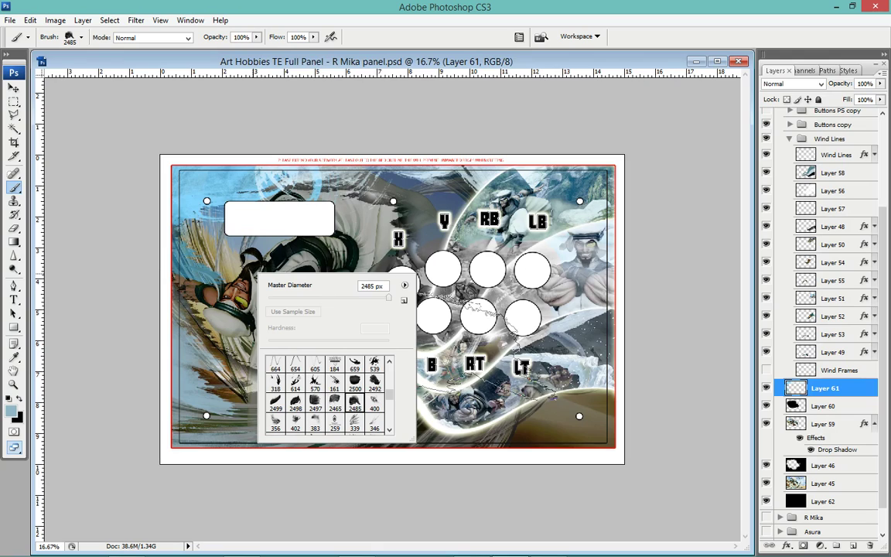
{"action": "left_click", "coordinate": [315, 403]}
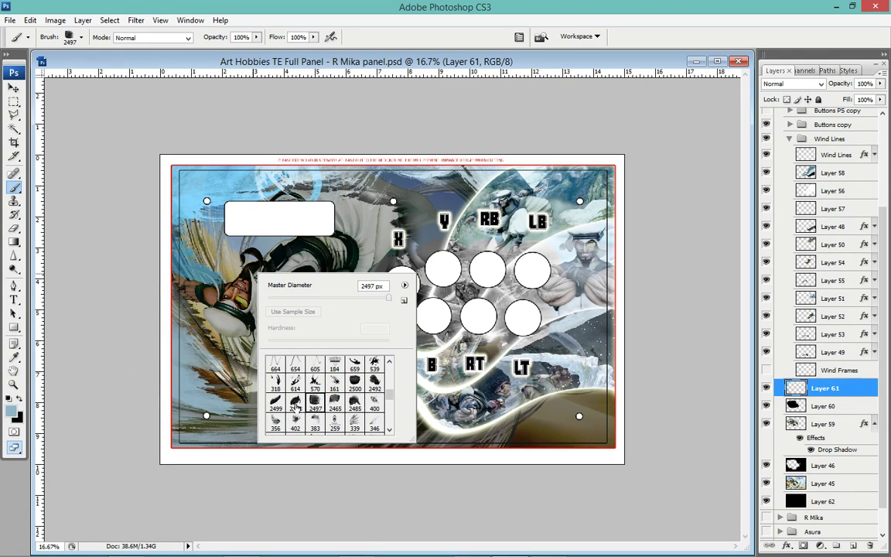
{"action": "left_click", "coordinate": [294, 402]}
{"action": "key", "text": "Return"}
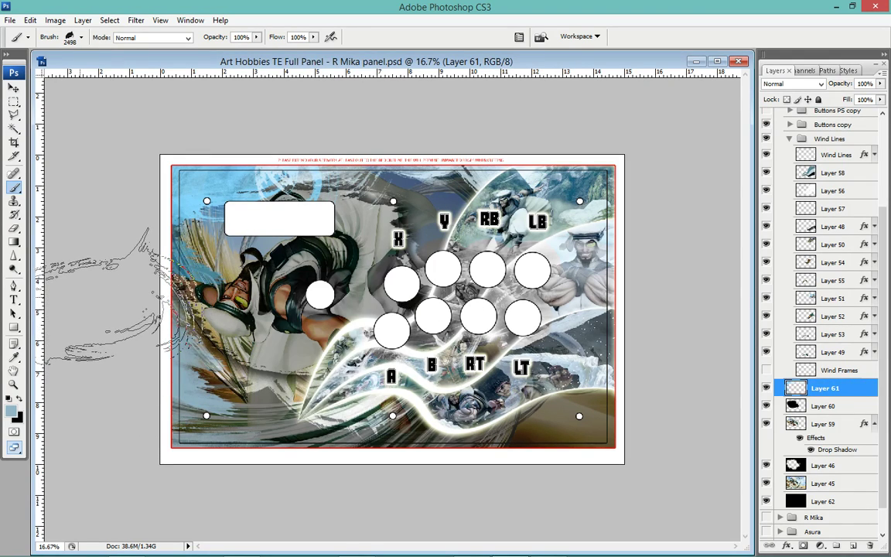
Change the foreground to a bright cyan (5fbac8) and paint a stroke on the left edge
{"action": "left_click", "coordinate": [11, 410]}
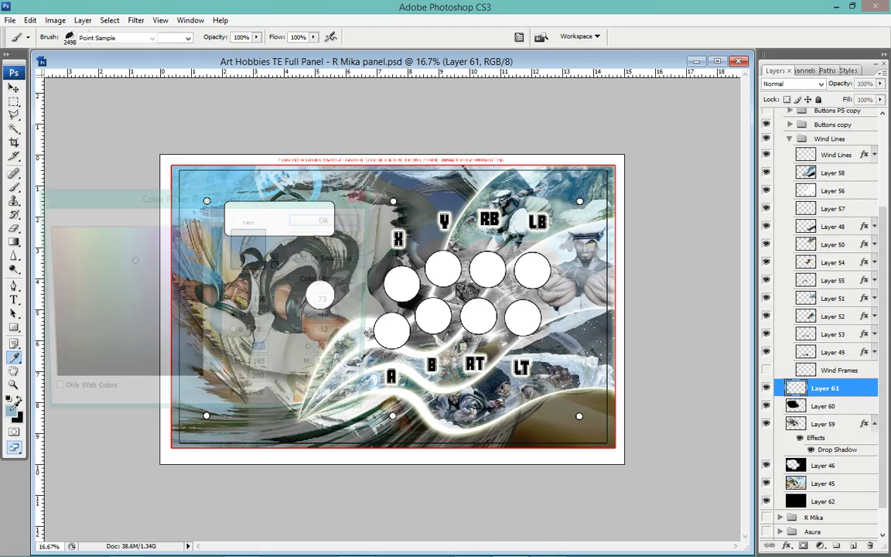
{"action": "left_click", "coordinate": [235, 302]}
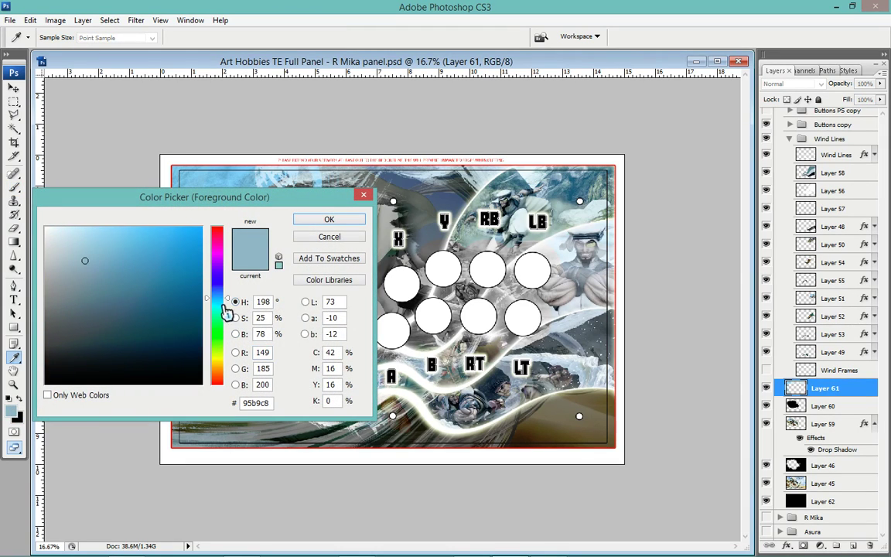
{"action": "left_click", "coordinate": [229, 302]}
{"action": "left_click", "coordinate": [235, 318]}
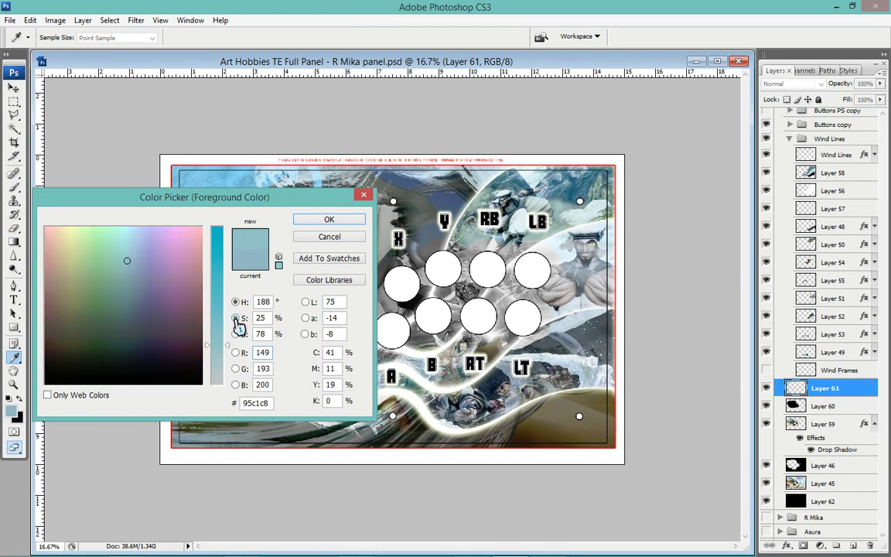
{"action": "left_click_drag", "start_coordinate": [225, 325], "coordinate": [220, 304]}
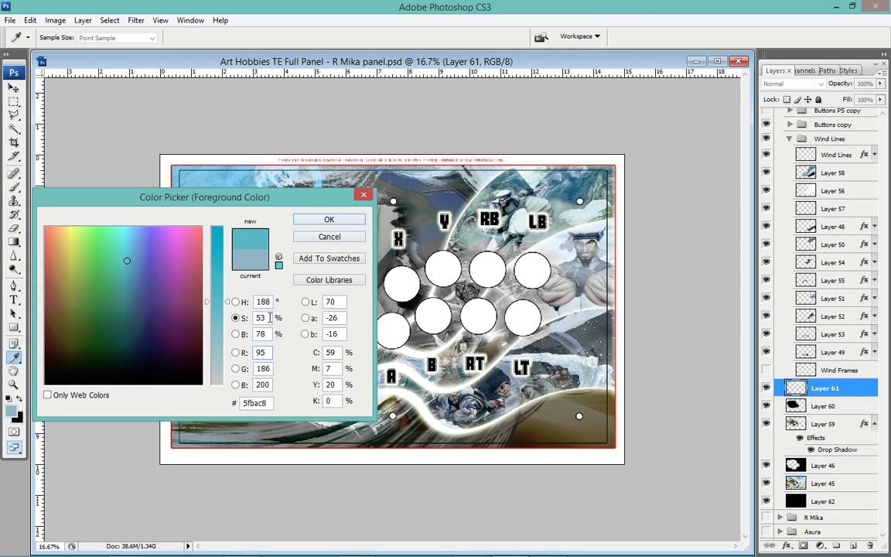
{"action": "left_click", "coordinate": [236, 334]}
{"action": "left_click_drag", "start_coordinate": [226, 260], "coordinate": [225, 232]}
{"action": "left_click", "coordinate": [328, 219]}
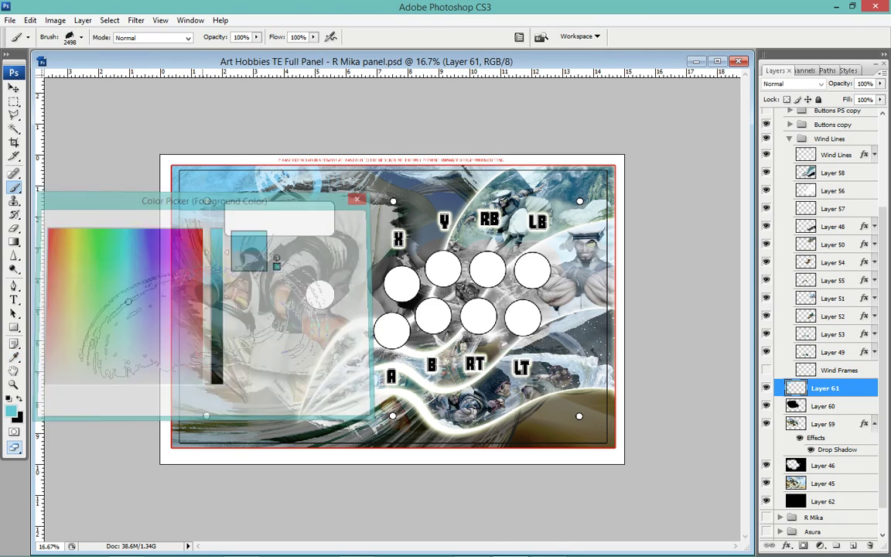
{"action": "left_click", "coordinate": [108, 290]}
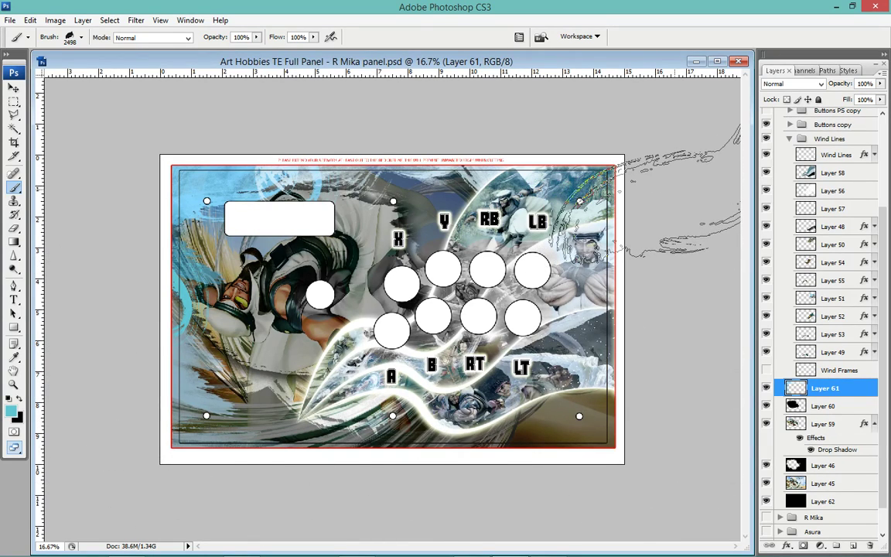
Set Layer 61 to Soft Light blending and toggle it to compare
{"action": "left_click", "coordinate": [791, 85]}
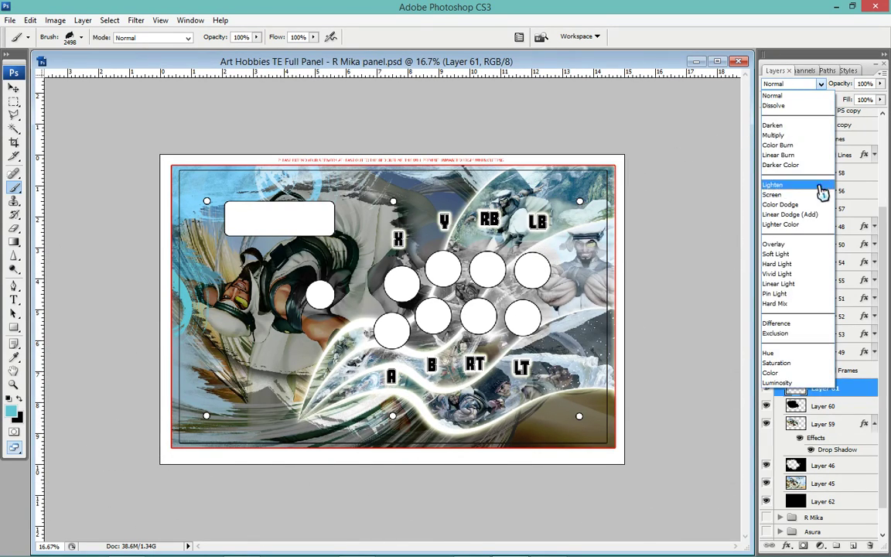
{"action": "left_click", "coordinate": [797, 255]}
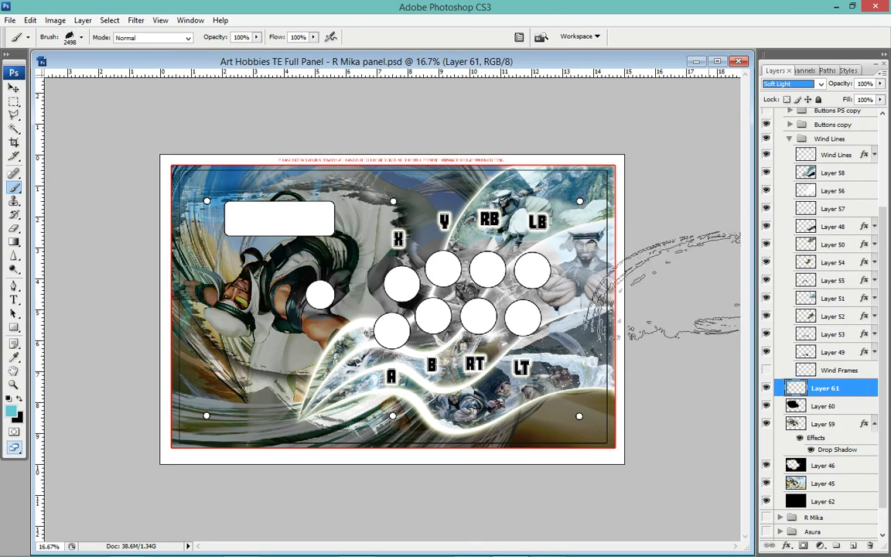
{"action": "left_click", "coordinate": [765, 389]}
{"action": "left_click", "coordinate": [765, 389]}
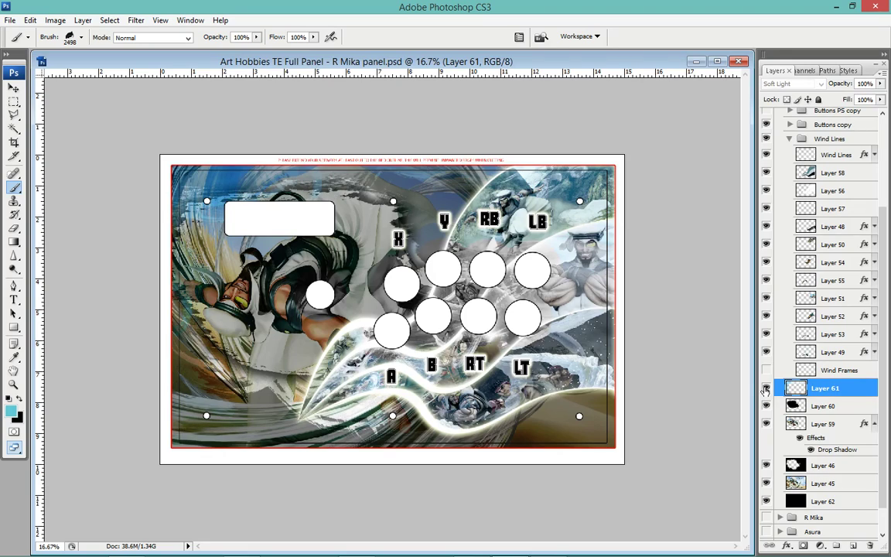
{"action": "left_click", "coordinate": [764, 389]}
{"action": "left_click", "coordinate": [765, 389]}
Duplicate Layer 61 and set the copy to Screen blending
{"action": "key", "text": "ctrl+j"}
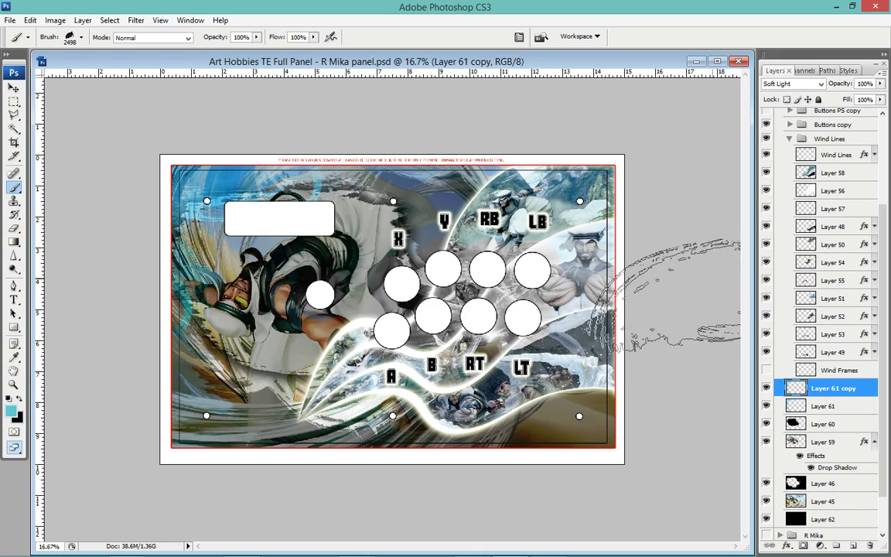
{"action": "left_click", "coordinate": [819, 84]}
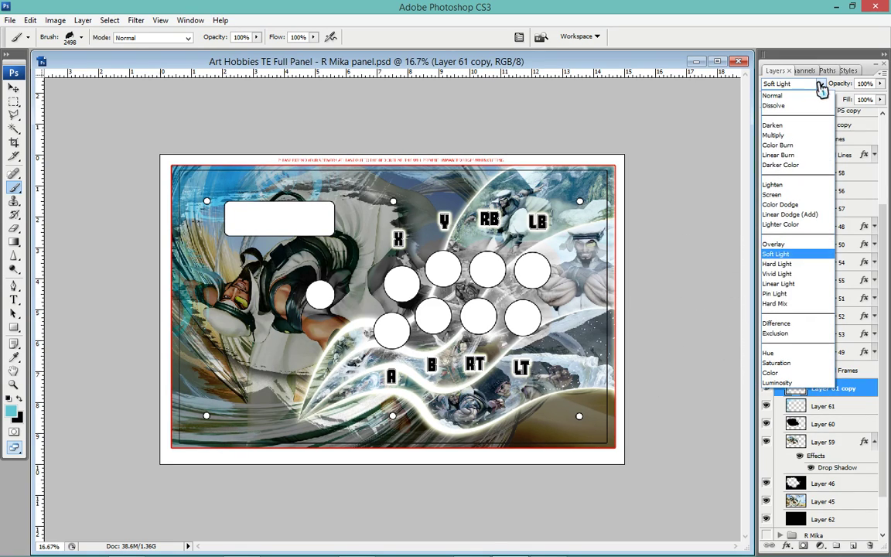
{"action": "left_click", "coordinate": [800, 194]}
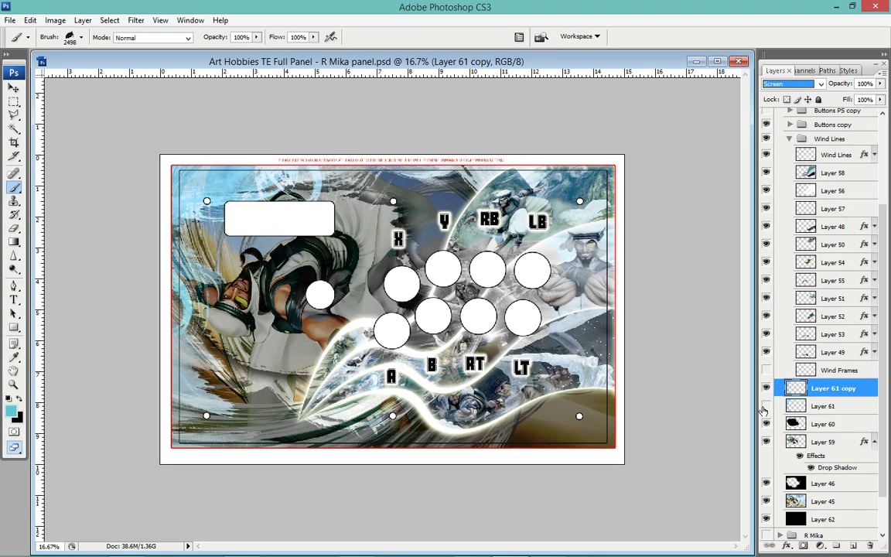
Drop Layer 61 copy's saturation to -71 with Hue/Saturation, turning the cyan wind strokes pale grey
{"action": "key", "text": "ctrl+u"}
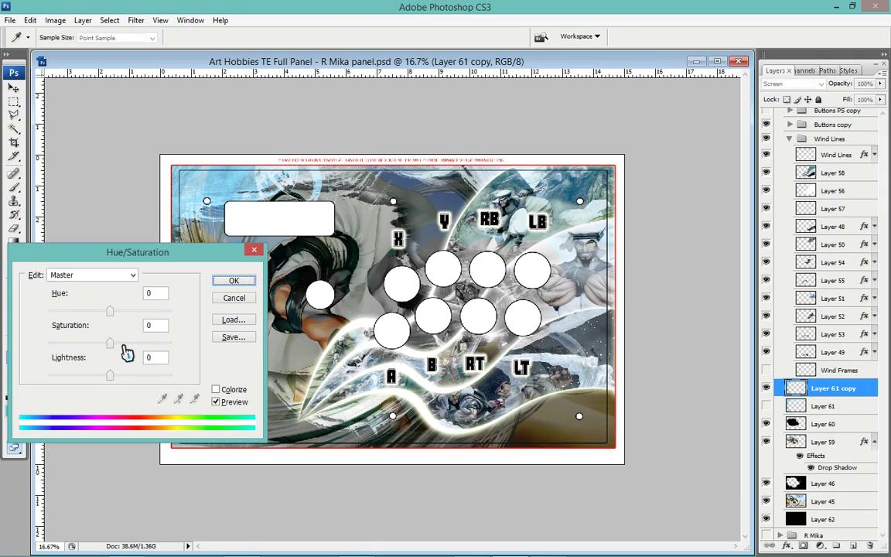
{"action": "left_click_drag", "start_coordinate": [116, 345], "coordinate": [85, 348]}
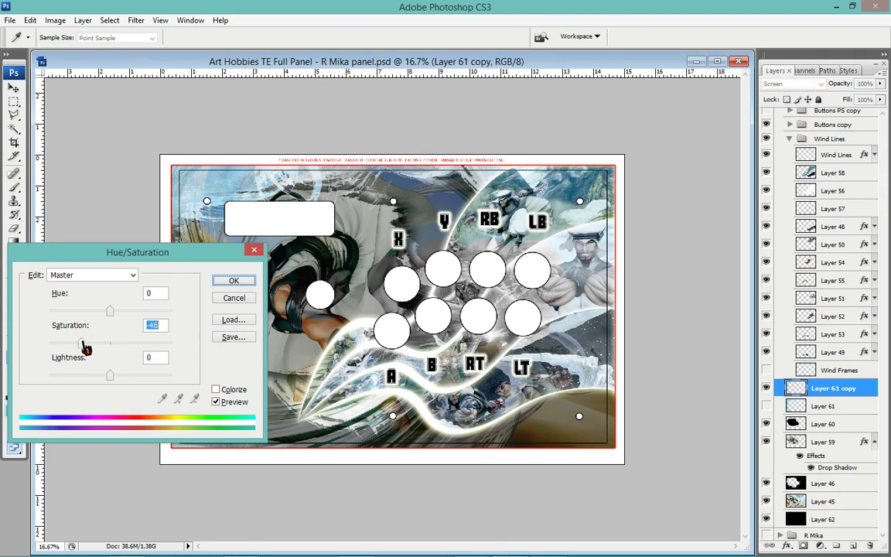
{"action": "left_click_drag", "start_coordinate": [109, 252], "coordinate": [528, 336]}
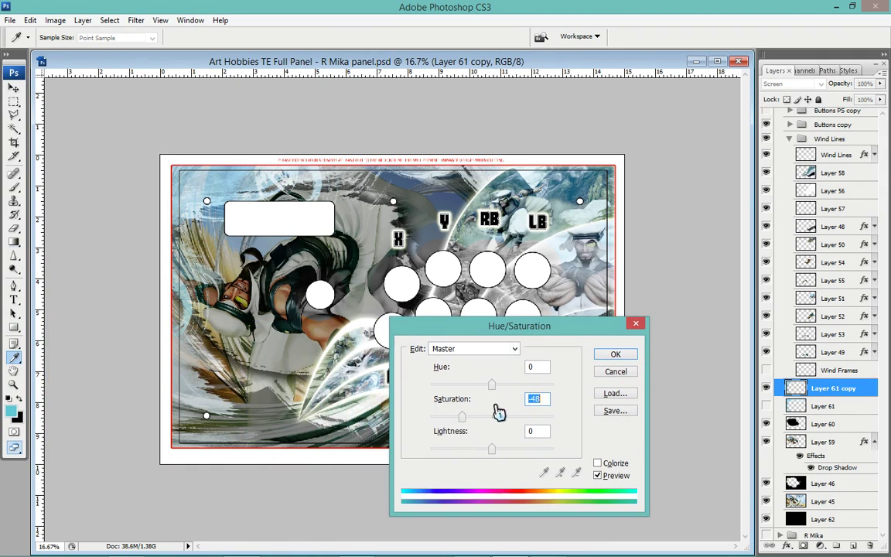
{"action": "left_click_drag", "start_coordinate": [464, 418], "coordinate": [459, 420]}
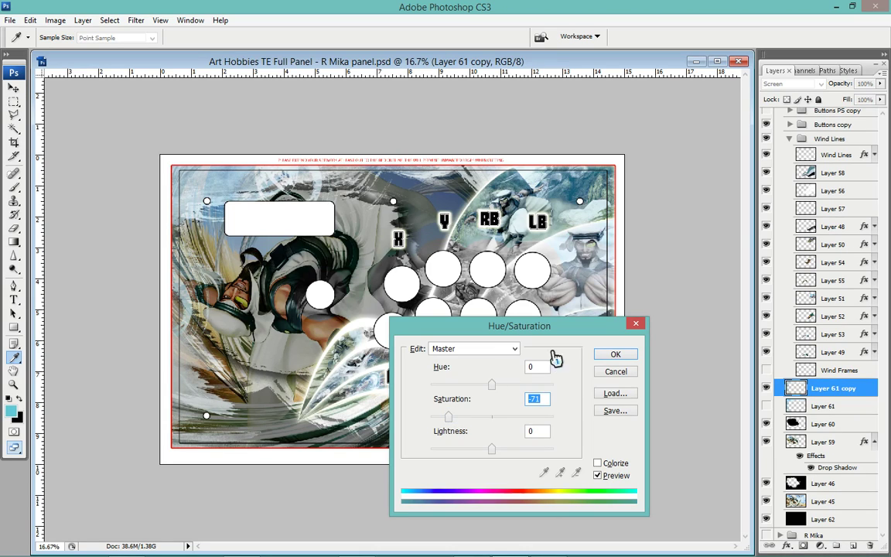
{"action": "left_click", "coordinate": [616, 354]}
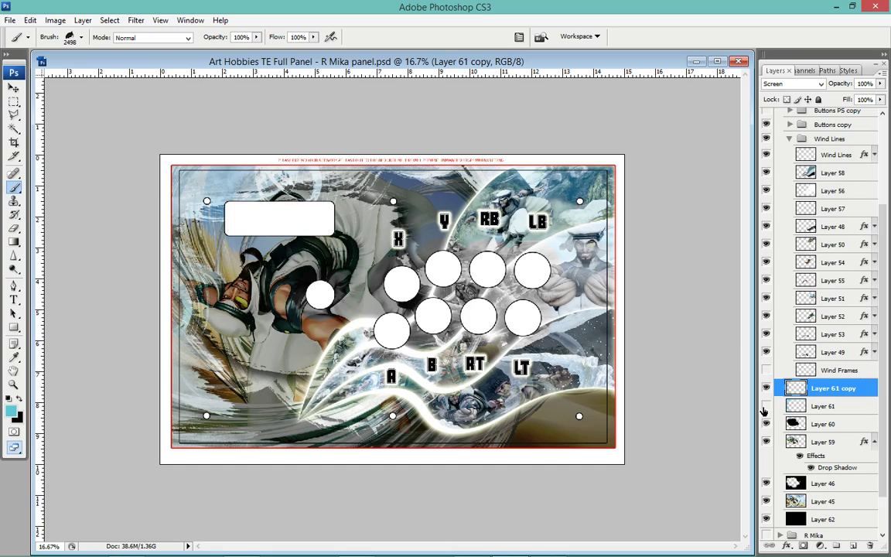
Zoom the canvas to 25%, select the Move tool and collapse the Wind Lines group
{"action": "key", "text": "ctrl+plus"}
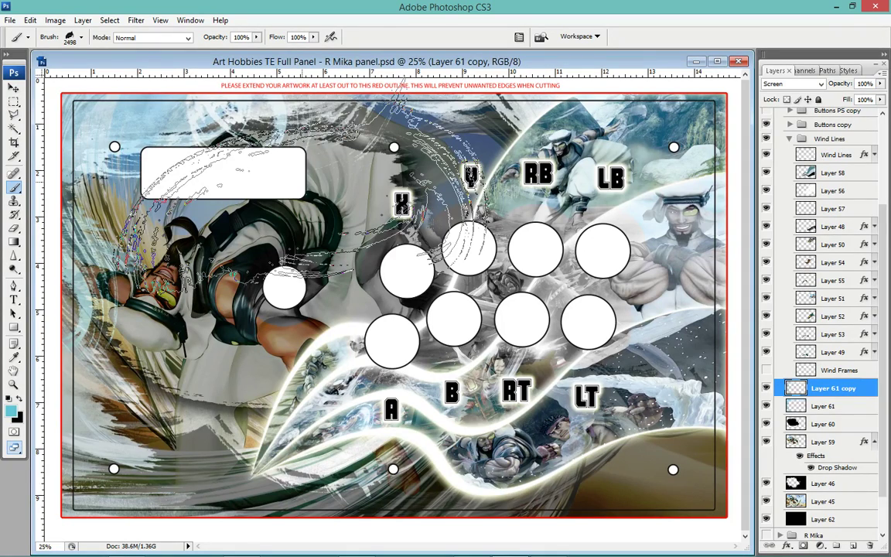
{"action": "left_click", "coordinate": [15, 89]}
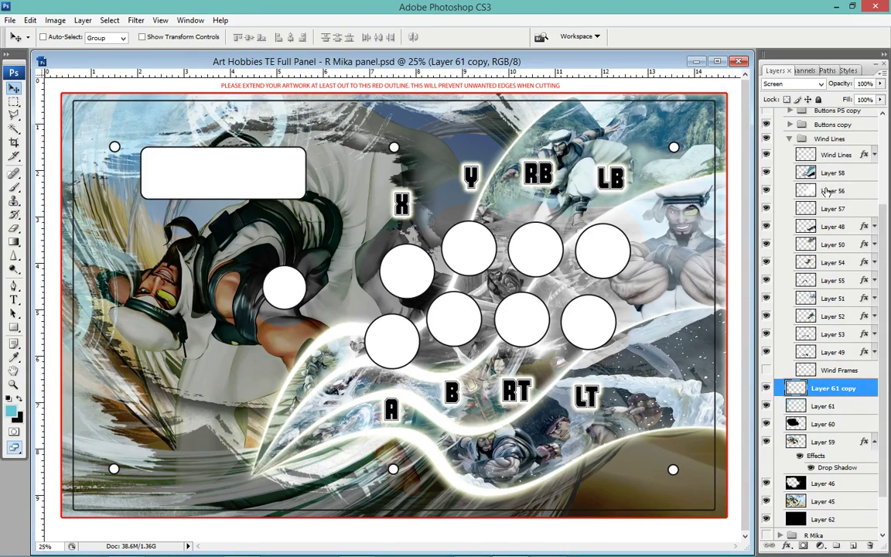
{"action": "left_click", "coordinate": [788, 139]}
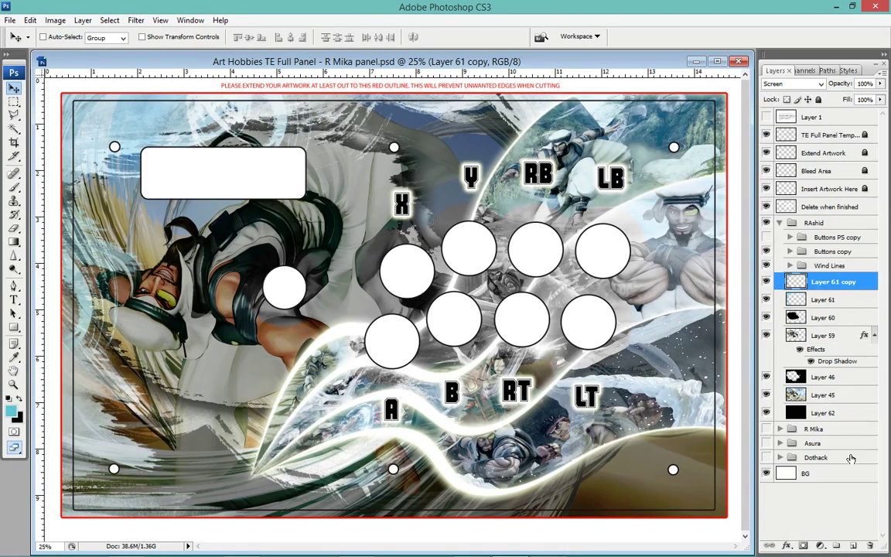
Add a new layer group named Text above the Wind Lines group
{"action": "left_click", "coordinate": [807, 265]}
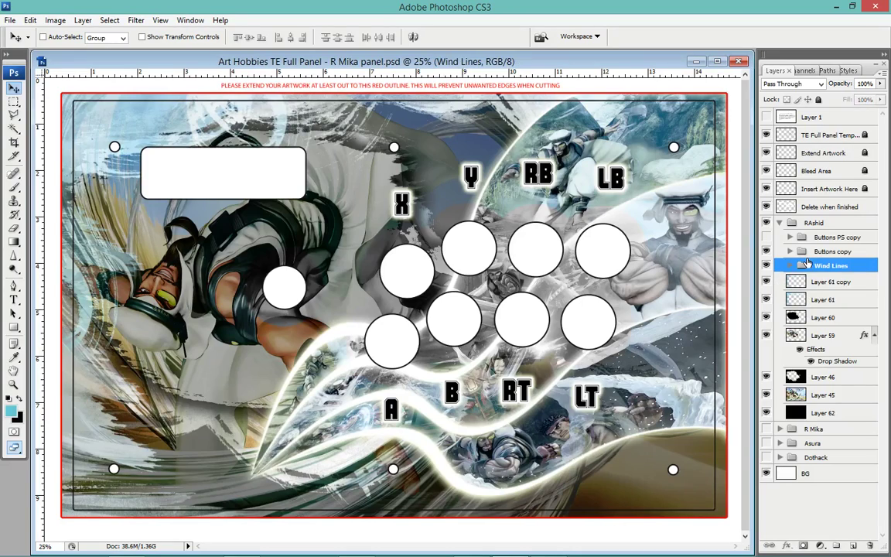
{"action": "left_click", "coordinate": [839, 548], "text": "alt"}
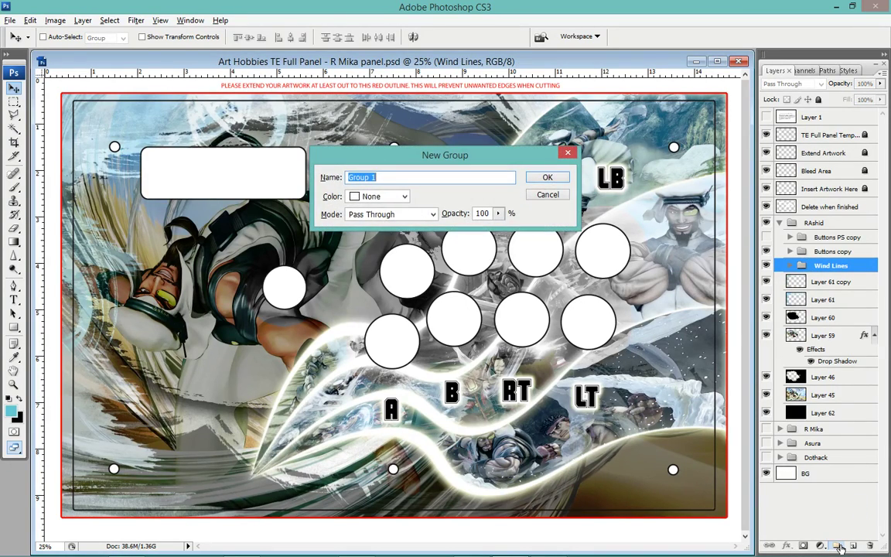
{"action": "type", "text": "N"}
{"action": "type", "text": "t"}
{"action": "key", "text": "Return"}
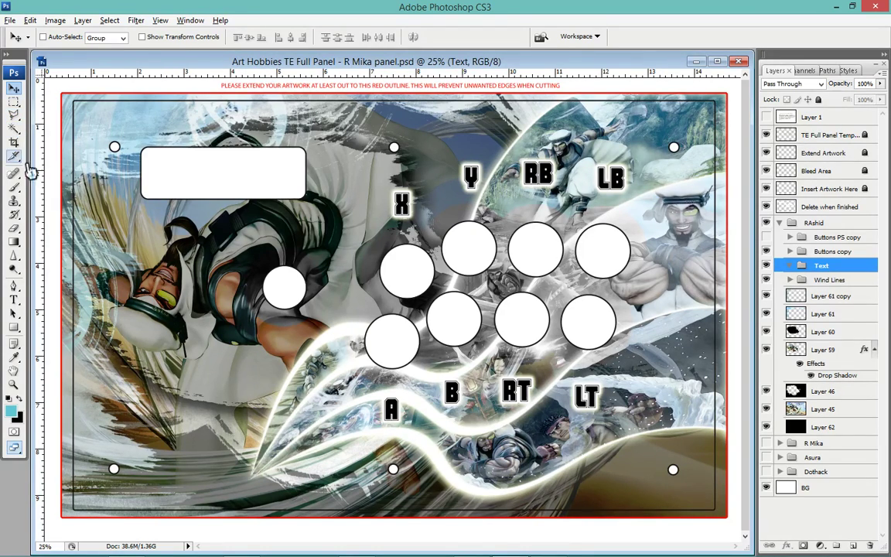
Cycle from the Type tool through the Lasso to the Rectangular Marquee tool
{"action": "key", "text": "t"}
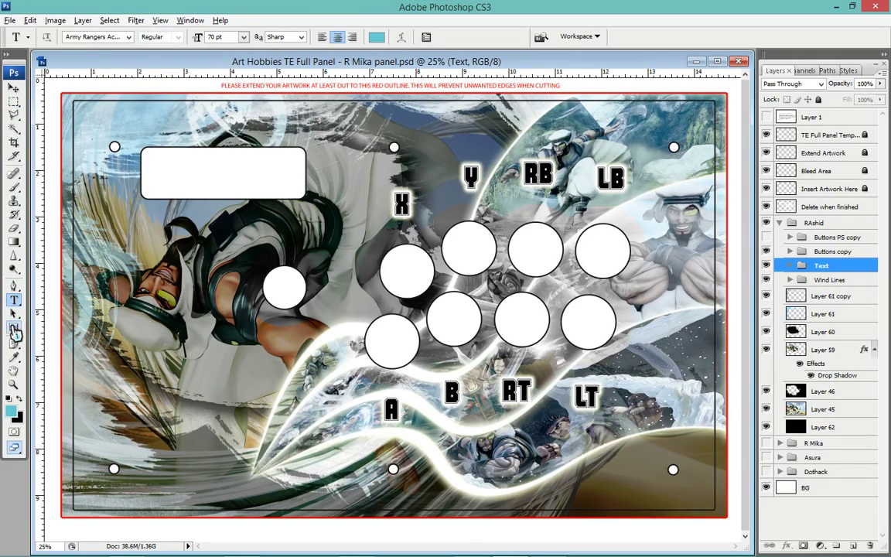
{"action": "left_click", "coordinate": [15, 116]}
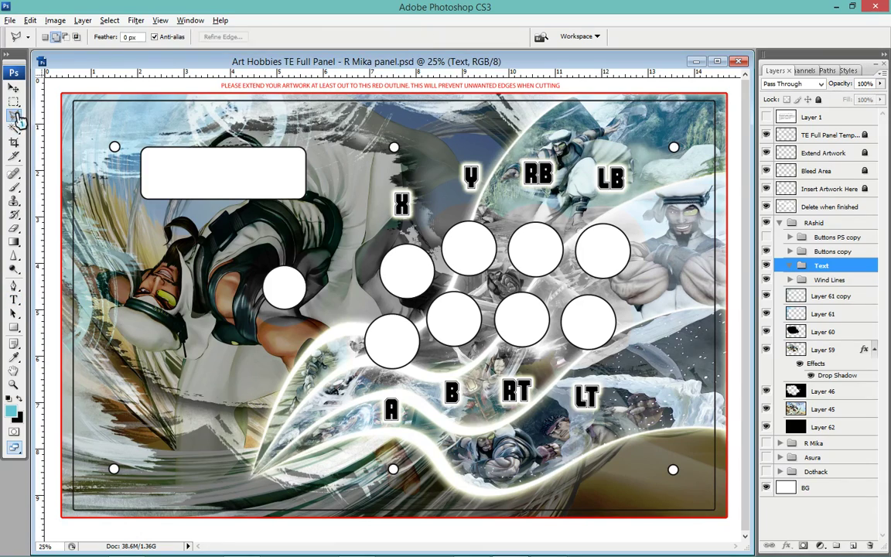
{"action": "left_click", "coordinate": [14, 104]}
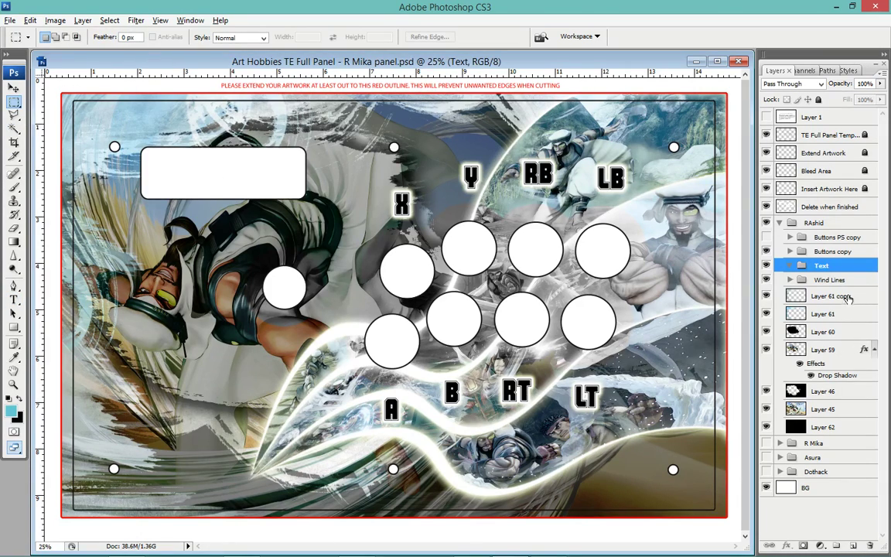
On a new layer in Text, select a left-edge strip extended with an angled Polygonal Lasso region
{"action": "left_click", "coordinate": [852, 546]}
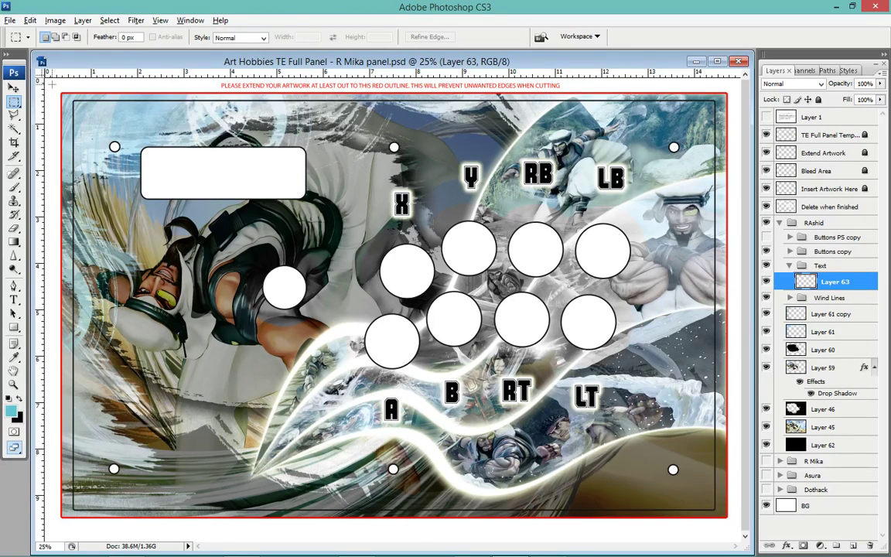
{"action": "mouse_move", "coordinate": [52, 83]}
{"action": "left_mouse_down"}
{"action": "mouse_move", "coordinate": [150, 525]}
{"action": "mouse_move", "coordinate": [123, 535]}
{"action": "left_mouse_up"}
{"action": "left_click_drag", "start_coordinate": [122, 535], "coordinate": [123, 537]}
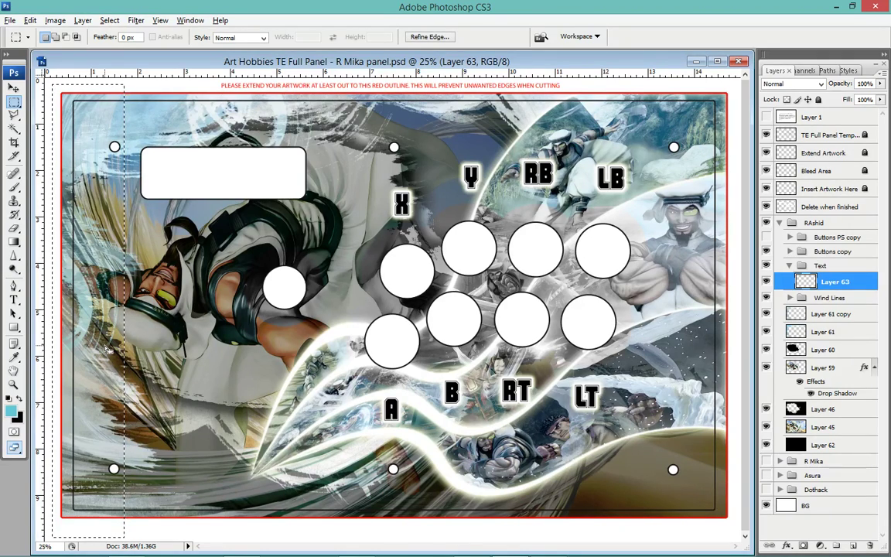
{"action": "key", "text": "l"}
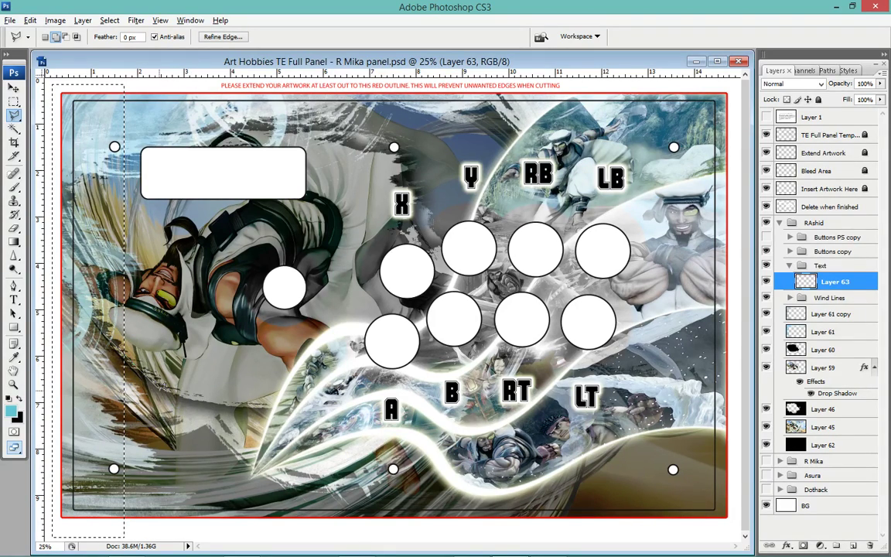
{"action": "left_click", "coordinate": [124, 418]}
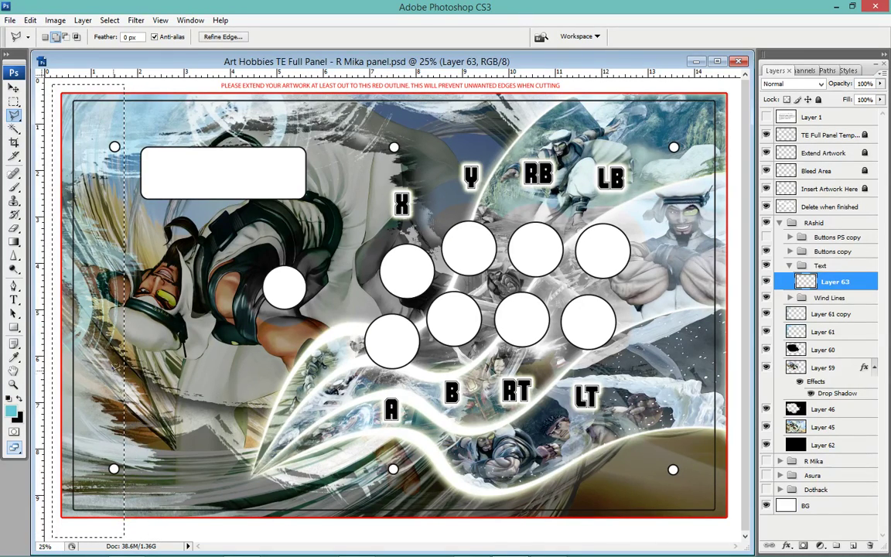
{"action": "key", "text": "Return"}
{"action": "left_click", "coordinate": [164, 402]}
{"action": "left_click", "coordinate": [164, 488]}
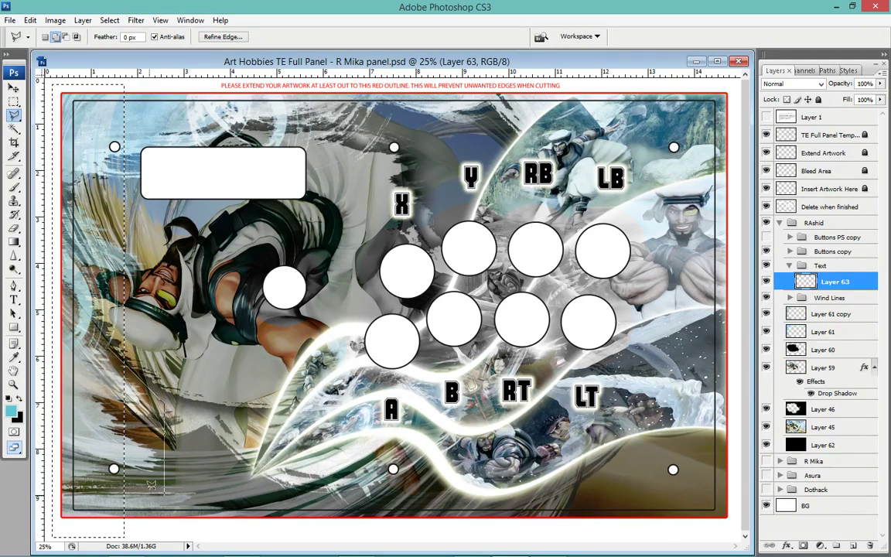
{"action": "double_click", "coordinate": [72, 468]}
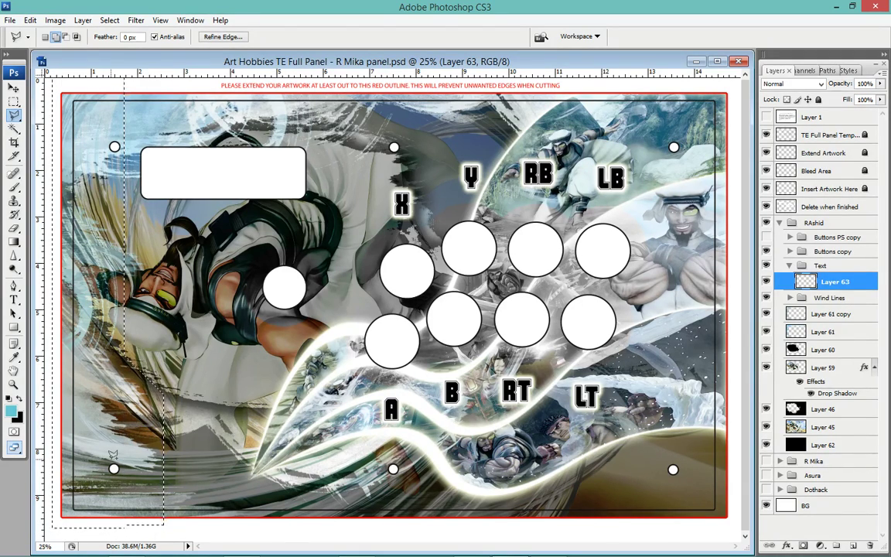
Fill the left-edge selection with black and deselect it
{"action": "key", "text": "ctrl+BackSpace"}
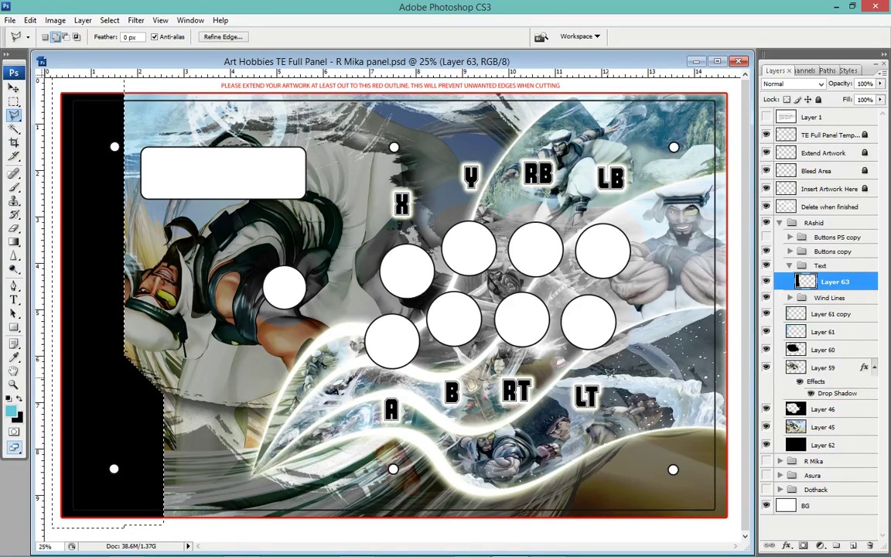
{"action": "key", "text": "ctrl+d"}
{"action": "key", "text": "ctrl+u"}
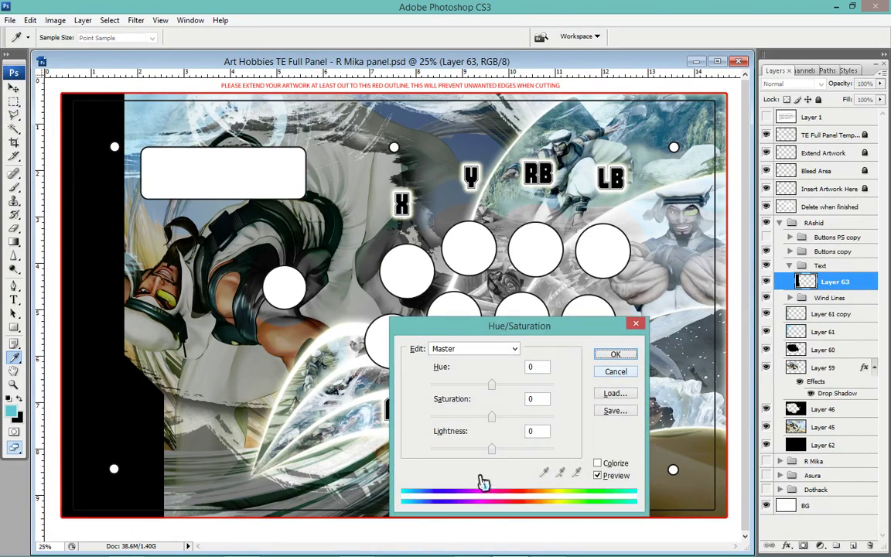
Set Layer 63's black band to the Linear Light blend mode
{"action": "left_click", "coordinate": [616, 371]}
{"action": "left_click", "coordinate": [790, 84]}
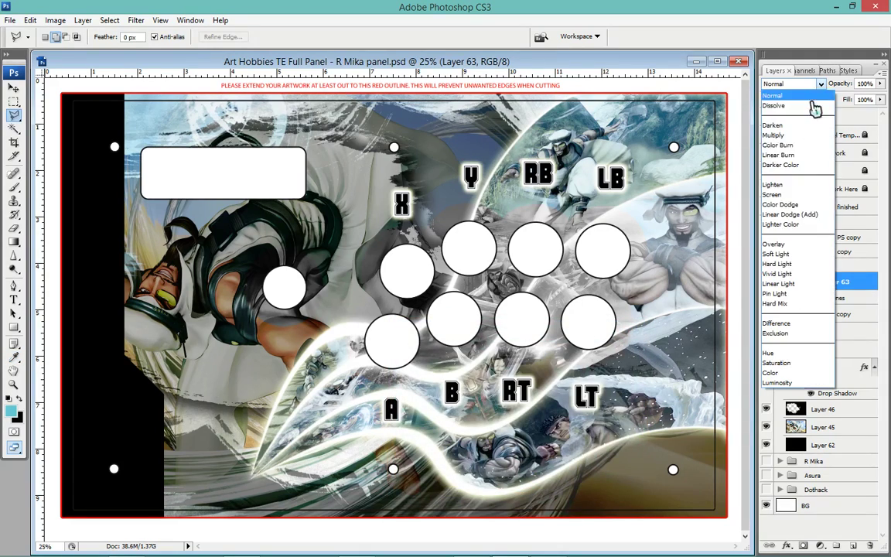
{"action": "left_click", "coordinate": [810, 285]}
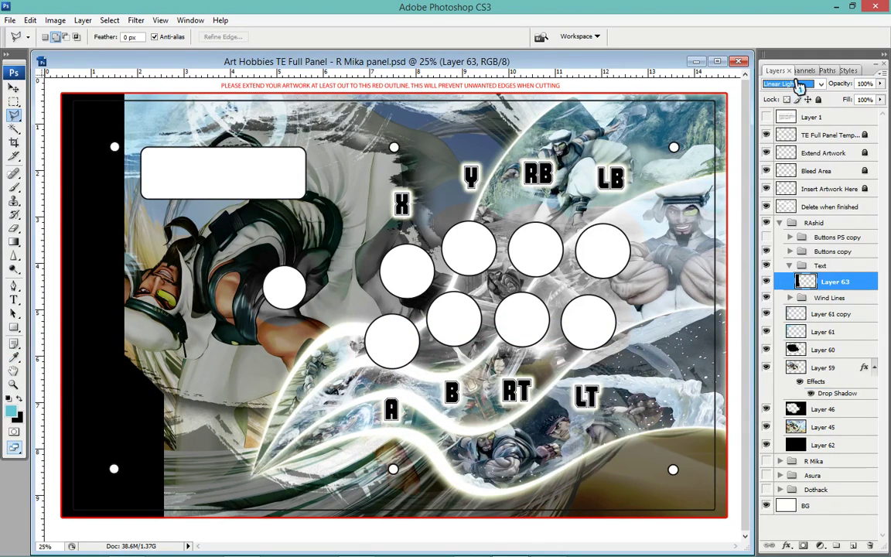
Lighten Layer 63 to saturation −38, lightness +69, and change its blend mode to Pin Light
{"action": "key", "text": "ctrl+l"}
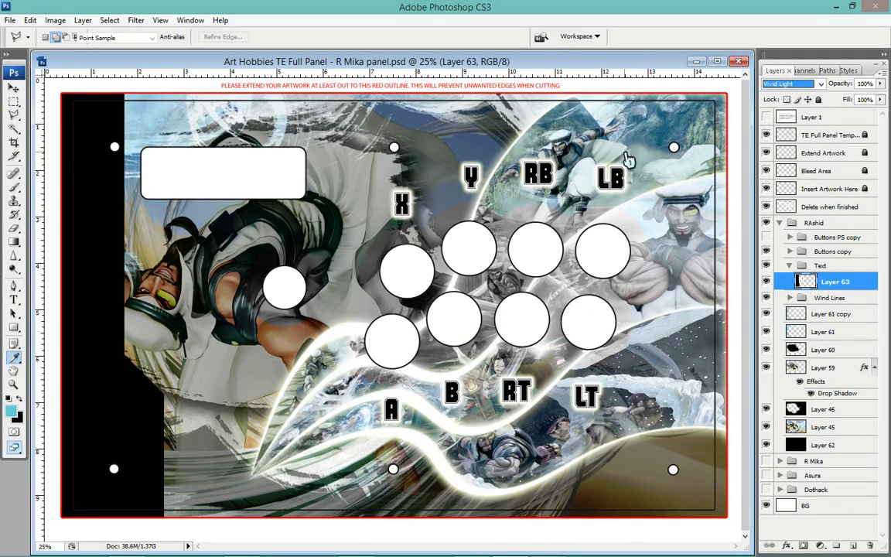
{"action": "key", "text": "Escape"}
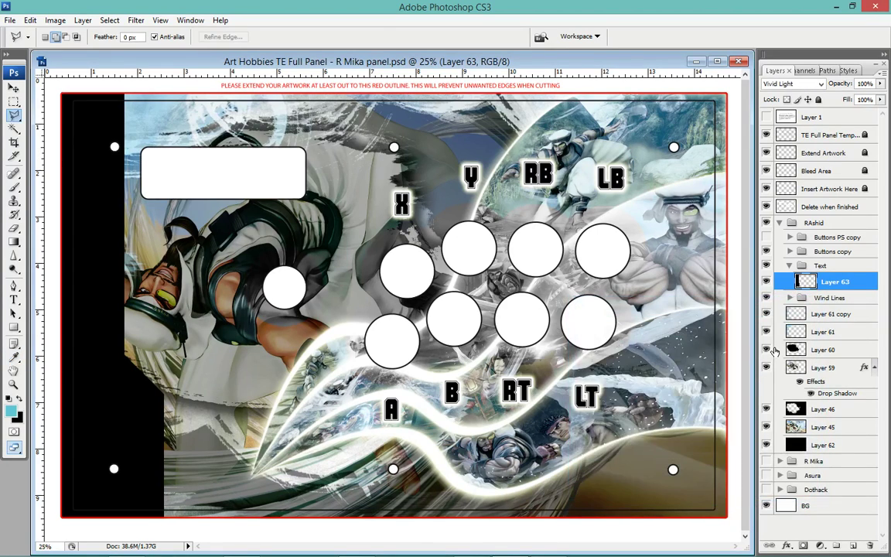
{"action": "key", "text": "ctrl+u"}
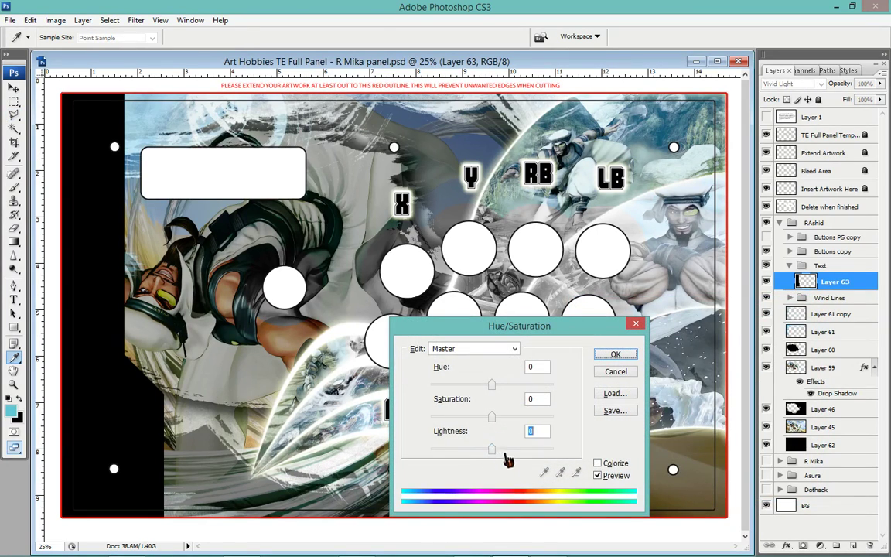
{"action": "left_click_drag", "start_coordinate": [508, 461], "coordinate": [528, 467]}
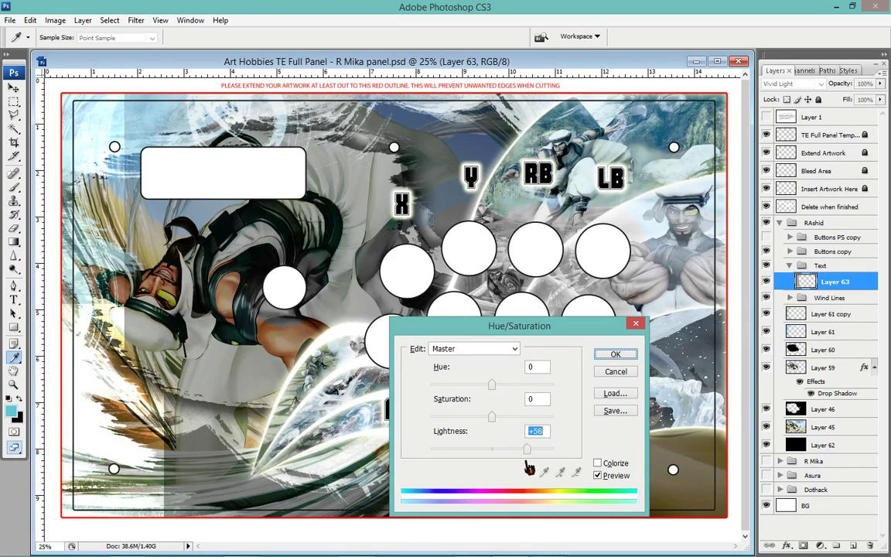
{"action": "left_click_drag", "start_coordinate": [528, 467], "coordinate": [533, 467]}
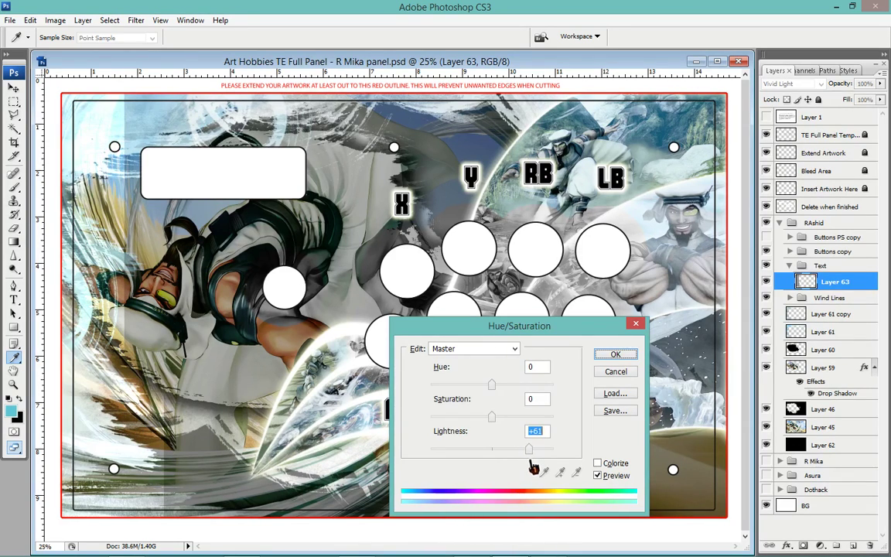
{"action": "left_click_drag", "start_coordinate": [492, 418], "coordinate": [467, 417]}
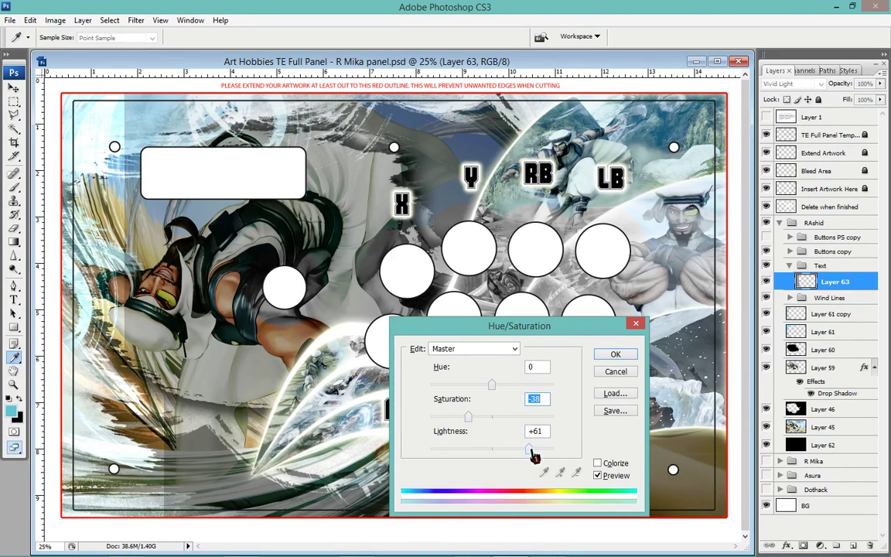
{"action": "mouse_move", "coordinate": [533, 457]}
{"action": "left_mouse_down"}
{"action": "mouse_move", "coordinate": [514, 456]}
{"action": "mouse_move", "coordinate": [537, 455]}
{"action": "left_mouse_up"}
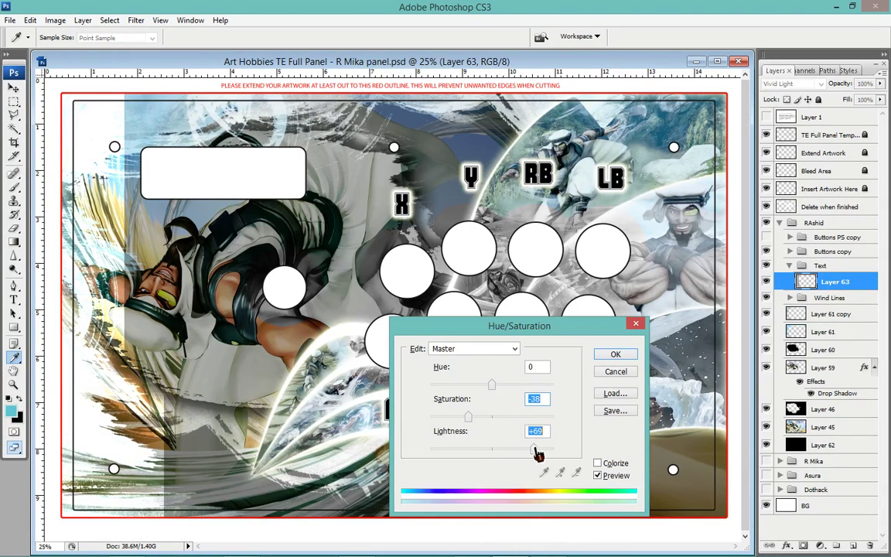
{"action": "left_click", "coordinate": [617, 355]}
{"action": "scroll", "coordinate": [807, 84], "scroll_direction": "down", "scroll_amount": 1}
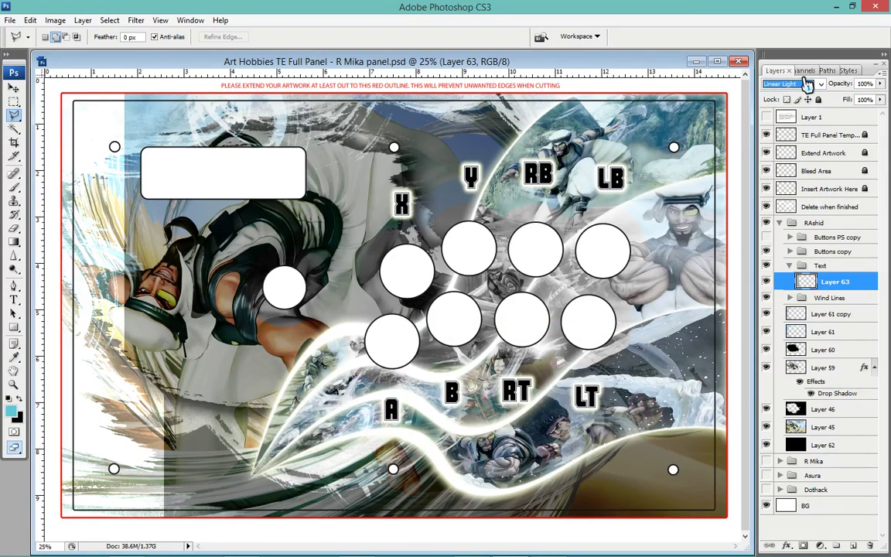
{"action": "scroll", "coordinate": [807, 84], "scroll_direction": "down", "scroll_amount": 1}
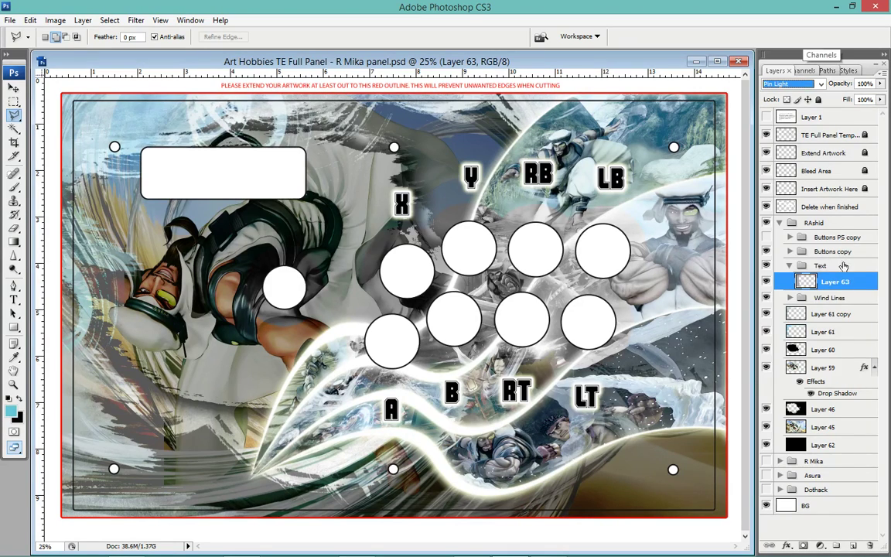
Brighten Layer 63 with +51 lightness, then delete the layer entirely
{"action": "key", "text": "ctrl+u"}
{"action": "mouse_move", "coordinate": [495, 457]}
{"action": "left_mouse_down"}
{"action": "mouse_move", "coordinate": [533, 464]}
{"action": "mouse_move", "coordinate": [449, 457]}
{"action": "mouse_move", "coordinate": [533, 456]}
{"action": "mouse_move", "coordinate": [525, 455]}
{"action": "left_mouse_up"}
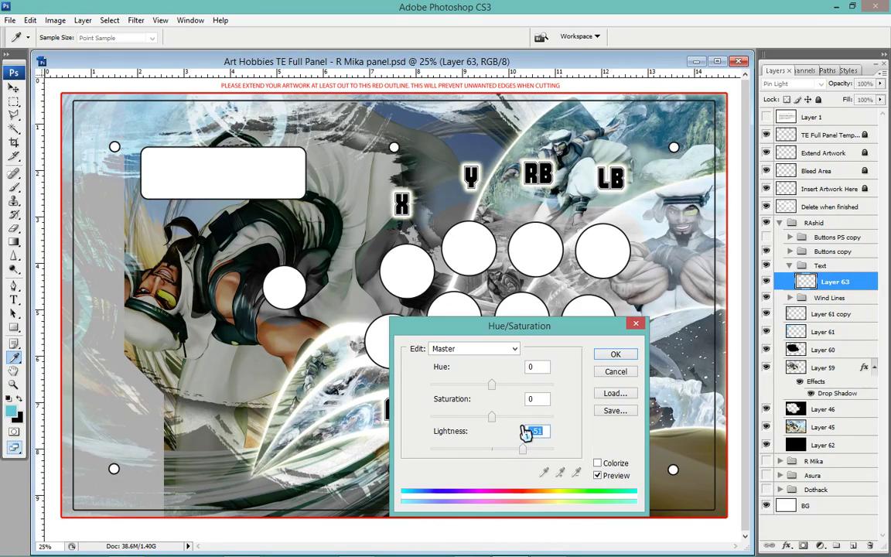
{"action": "left_click", "coordinate": [616, 356]}
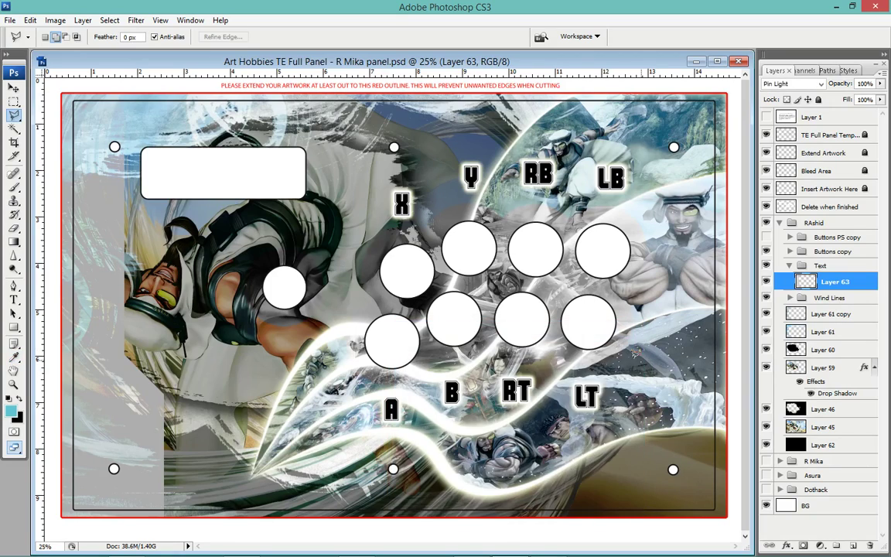
{"action": "left_click", "coordinate": [869, 546]}
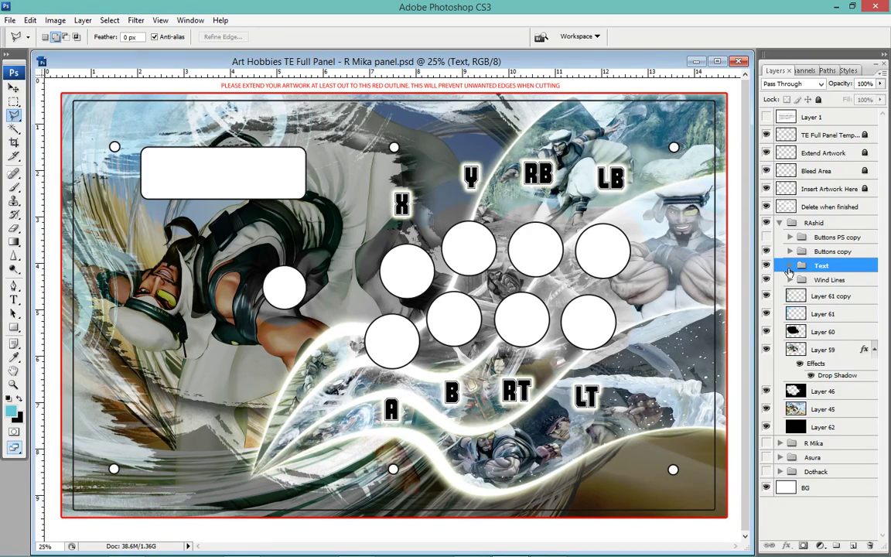
With the Type tool in Bickham Script Pro, draw a black text box below Rashid's shoulder
{"action": "key", "text": "t"}
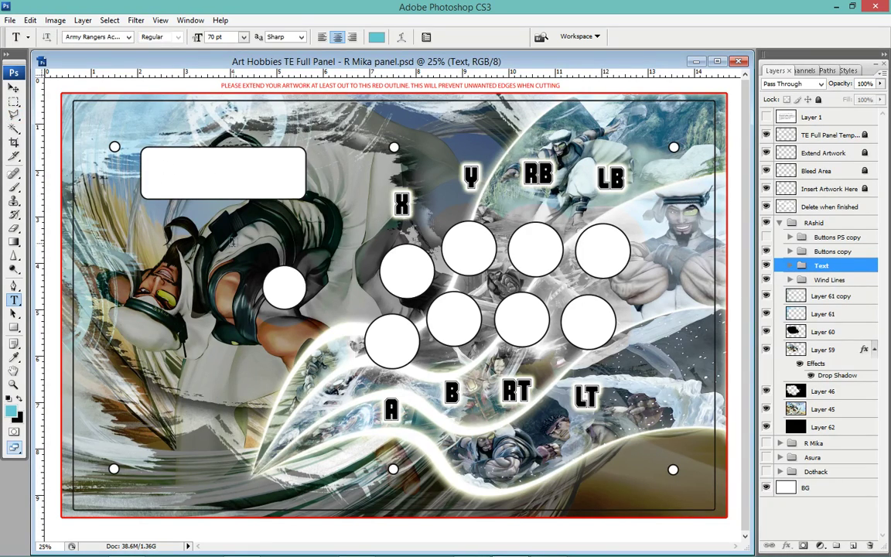
{"action": "left_click", "coordinate": [93, 36]}
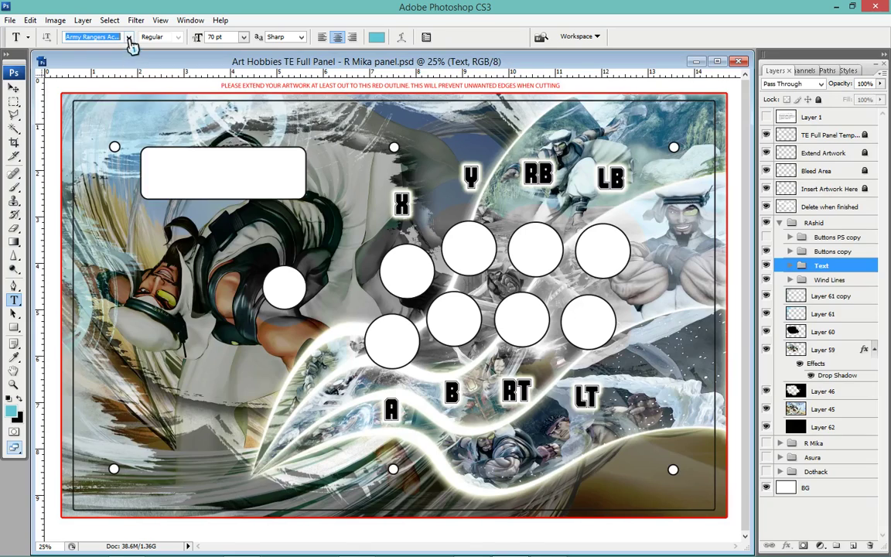
{"action": "left_click", "coordinate": [129, 36]}
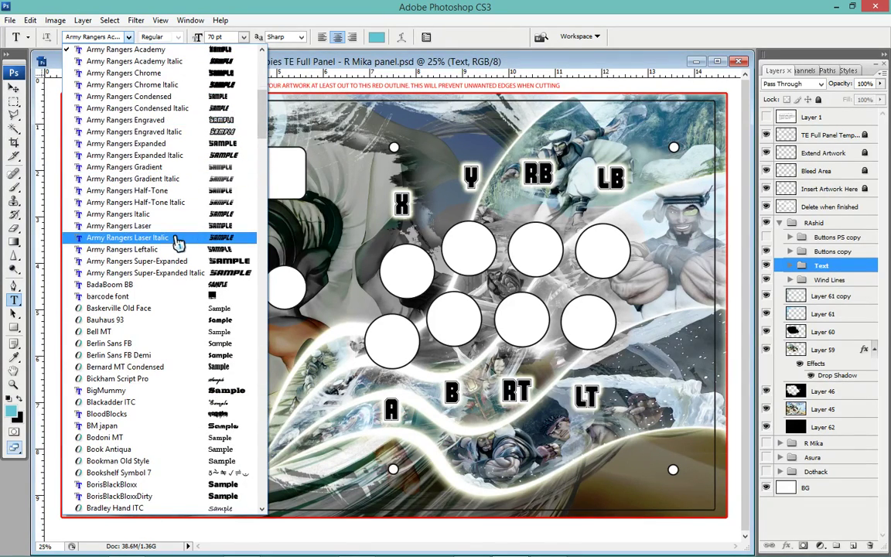
{"action": "scroll", "coordinate": [178, 242], "scroll_direction": "down", "scroll_amount": 1}
{"action": "left_click", "coordinate": [193, 343]}
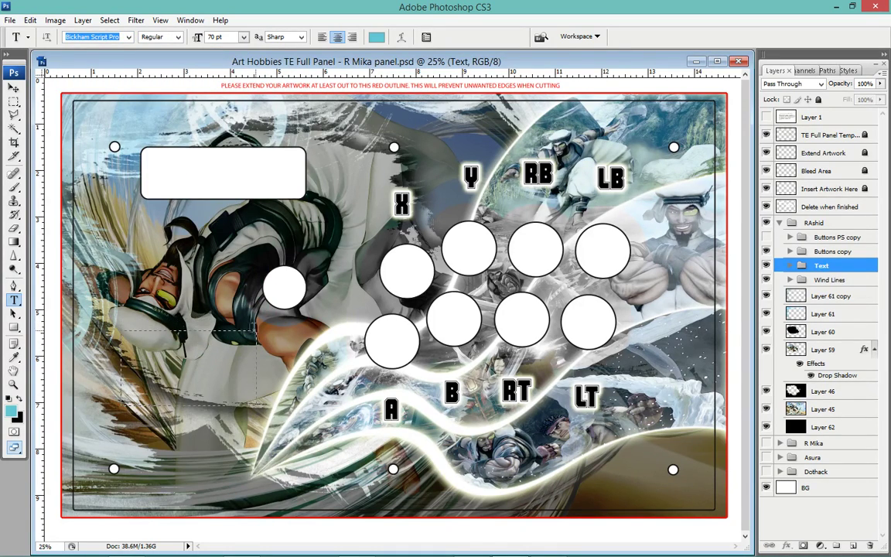
{"action": "left_click_drag", "start_coordinate": [291, 328], "coordinate": [347, 318]}
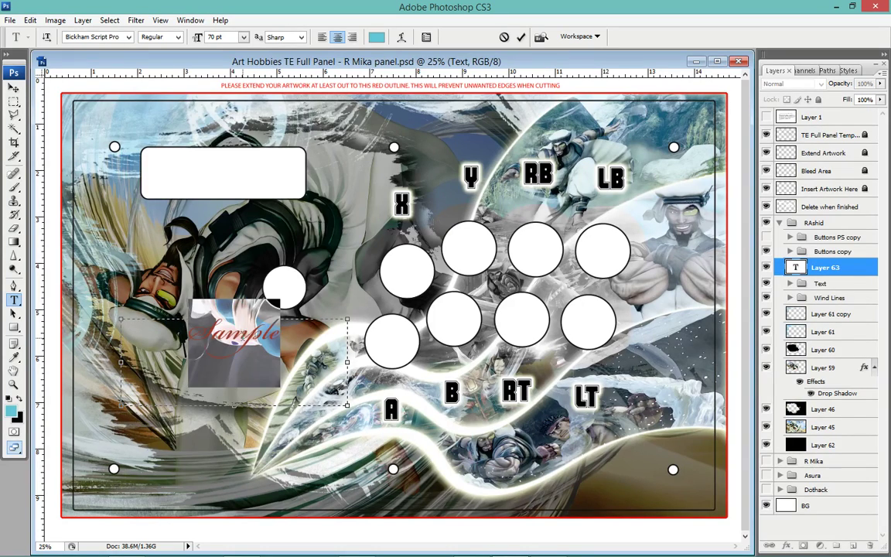
{"action": "left_click", "coordinate": [14, 371]}
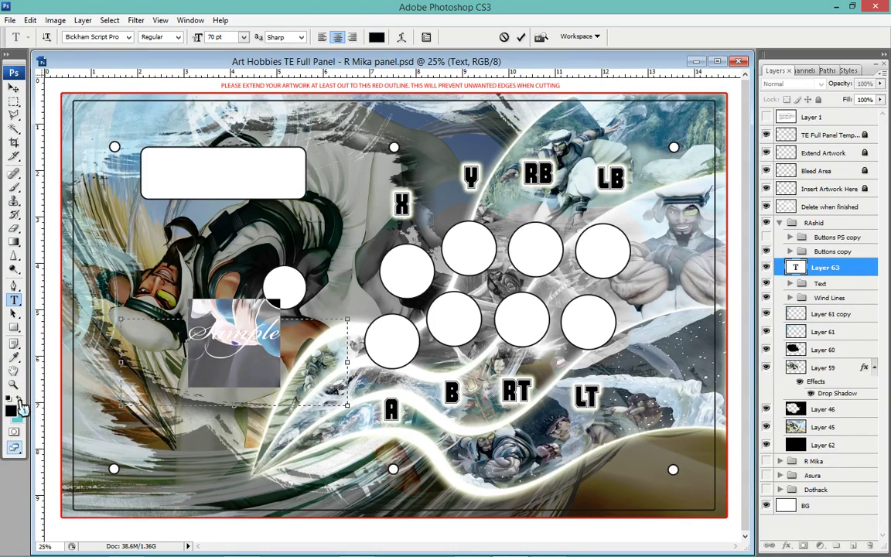
Give the Sample text a 3 px white stroke layer style
{"action": "double_click", "coordinate": [868, 267]}
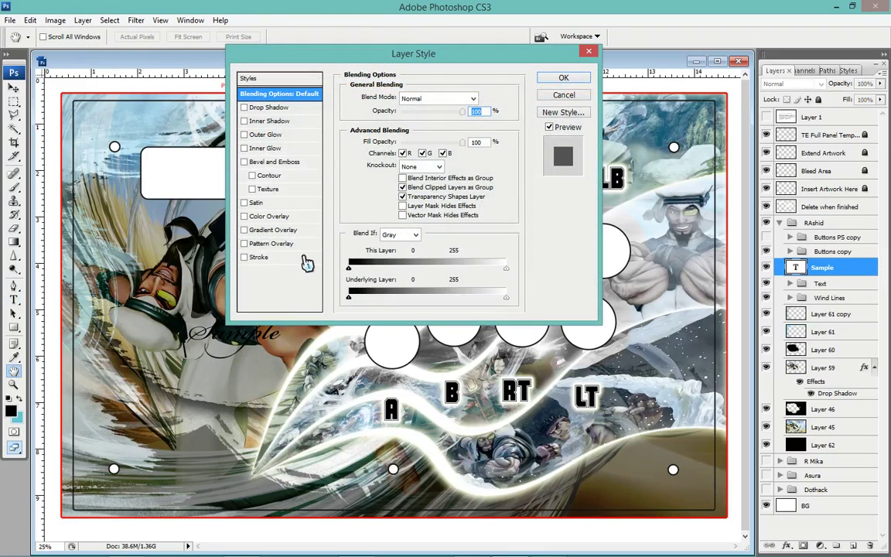
{"action": "left_click", "coordinate": [271, 253]}
{"action": "left_click", "coordinate": [374, 175]}
{"action": "left_click_drag", "start_coordinate": [216, 325], "coordinate": [213, 410]}
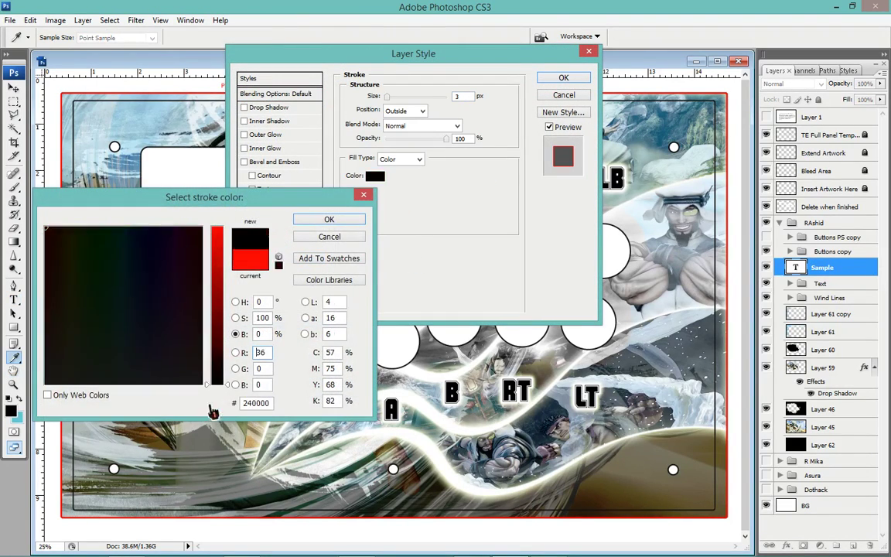
{"action": "key", "text": "Return"}
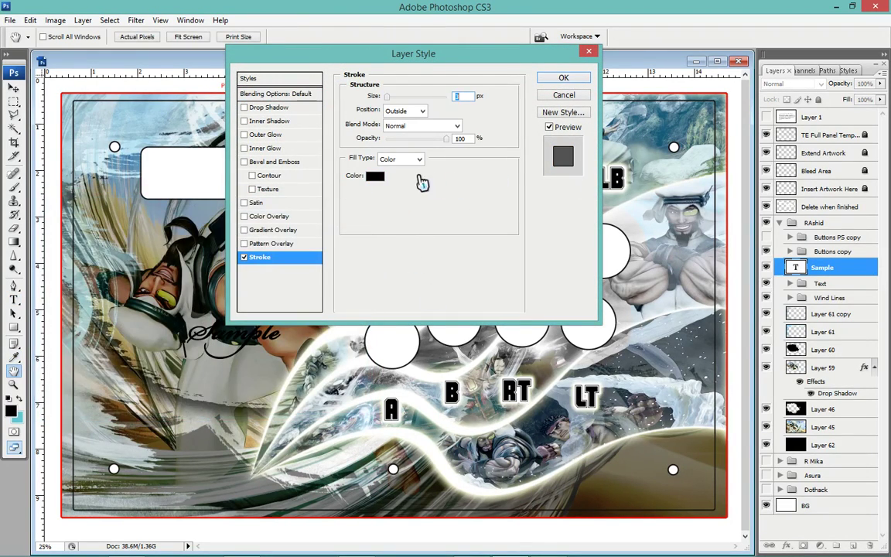
{"action": "left_click", "coordinate": [376, 176]}
{"action": "left_click", "coordinate": [235, 302]}
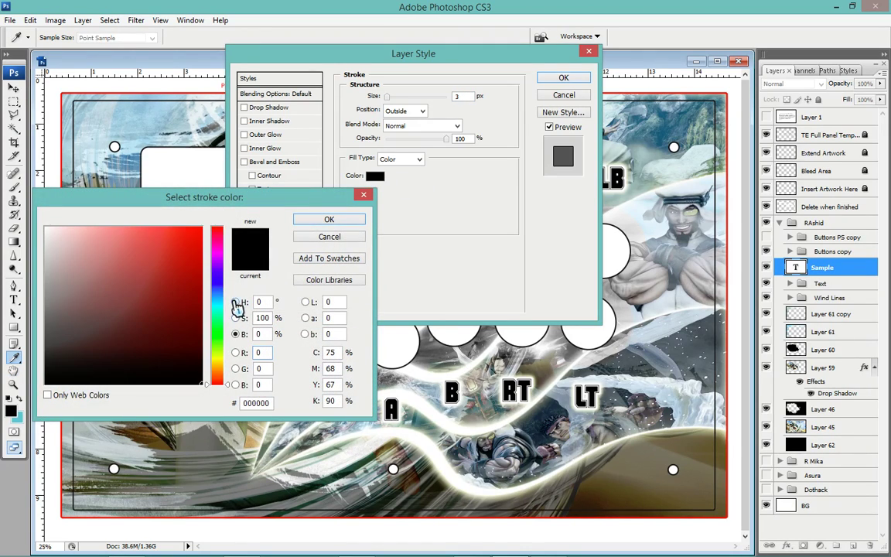
{"action": "left_click", "coordinate": [235, 318]}
{"action": "left_click_drag", "start_coordinate": [224, 309], "coordinate": [227, 364]}
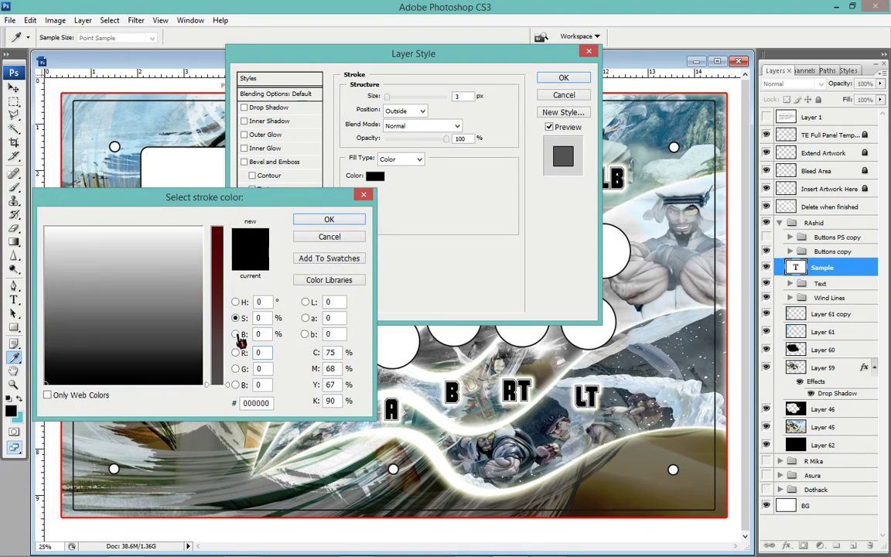
{"action": "left_click", "coordinate": [236, 334]}
{"action": "left_click_drag", "start_coordinate": [217, 255], "coordinate": [213, 157]}
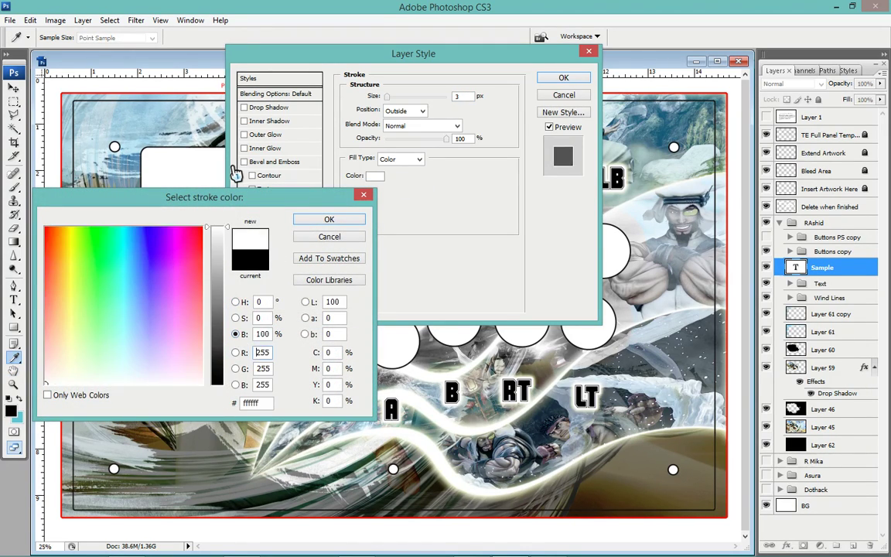
{"action": "left_click", "coordinate": [329, 221]}
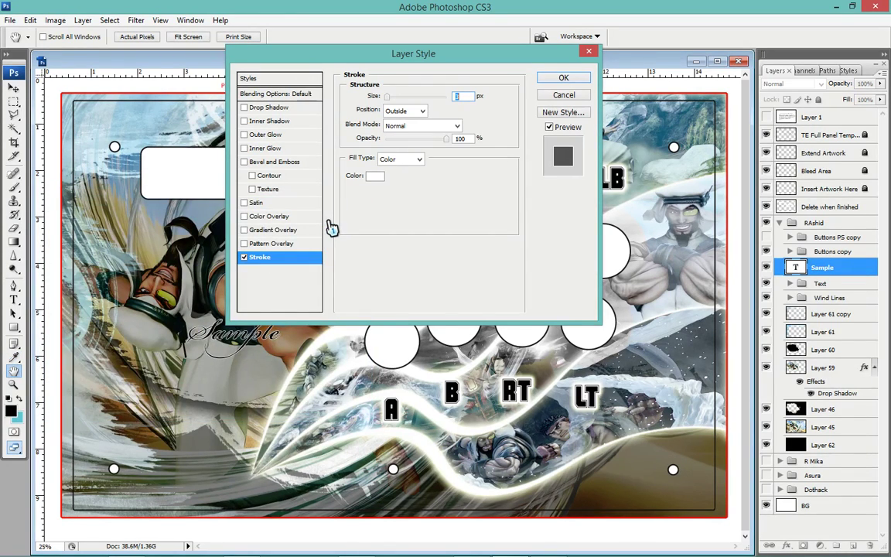
{"action": "left_click", "coordinate": [463, 96]}
{"action": "type", "text": "6"}
{"action": "key", "text": "Return"}
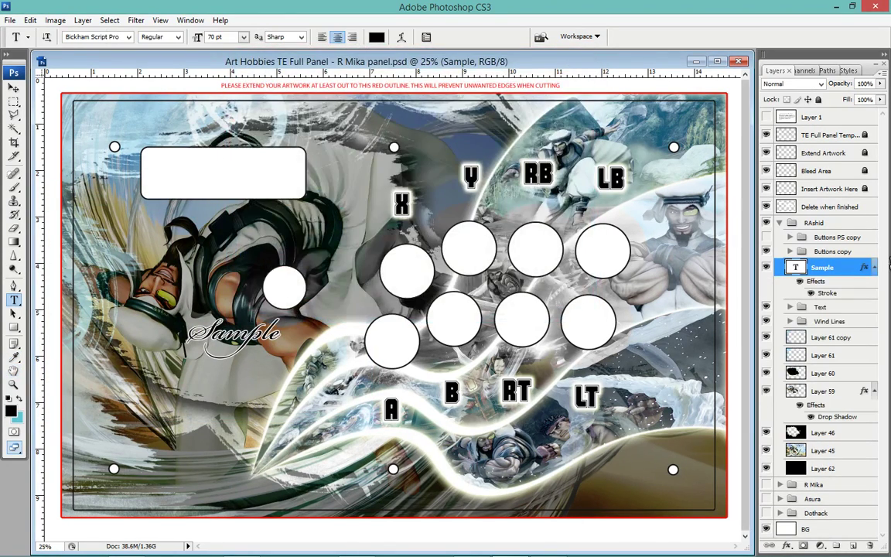
Add a 46 px outer glow to the Sample text
{"action": "double_click", "coordinate": [836, 283]}
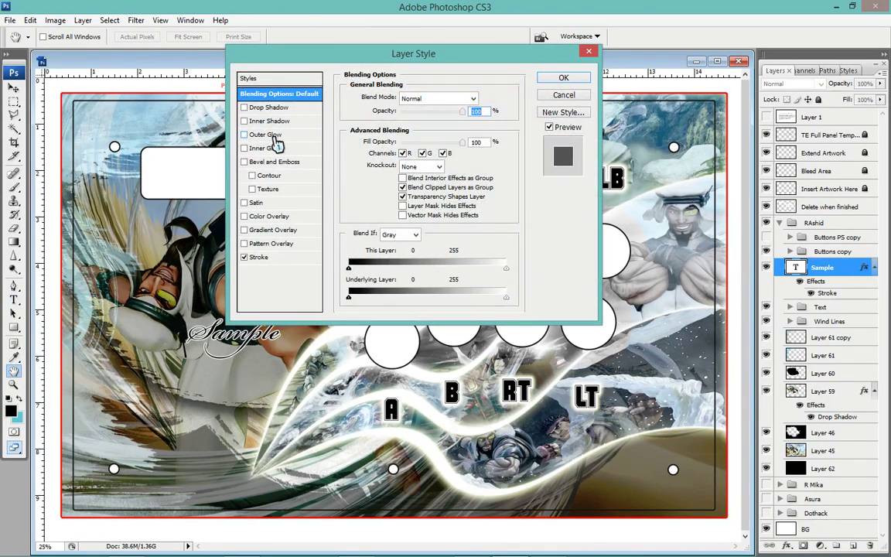
{"action": "left_click", "coordinate": [266, 134]}
{"action": "left_click_drag", "start_coordinate": [389, 199], "coordinate": [401, 198]}
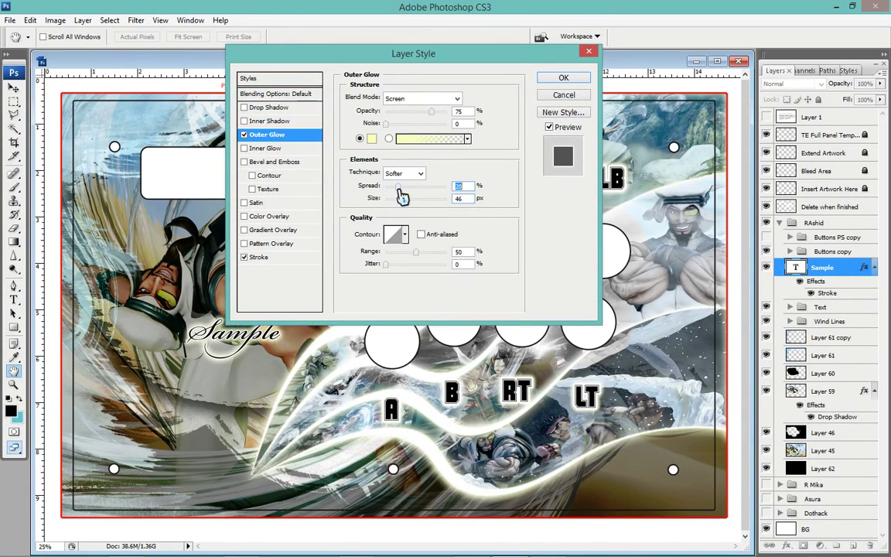
{"action": "left_click", "coordinate": [550, 80]}
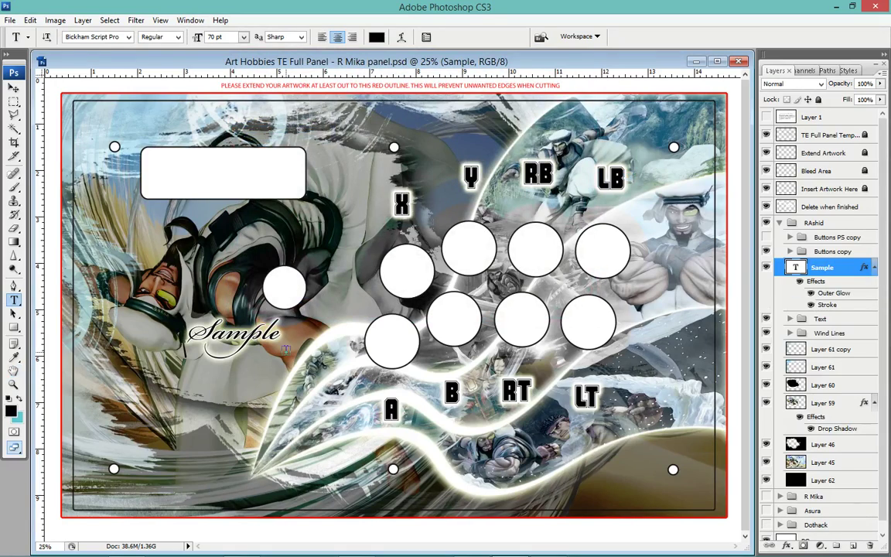
Enlarge the Sample text through 72 pt up to 132 pt
{"action": "double_click", "coordinate": [232, 333]}
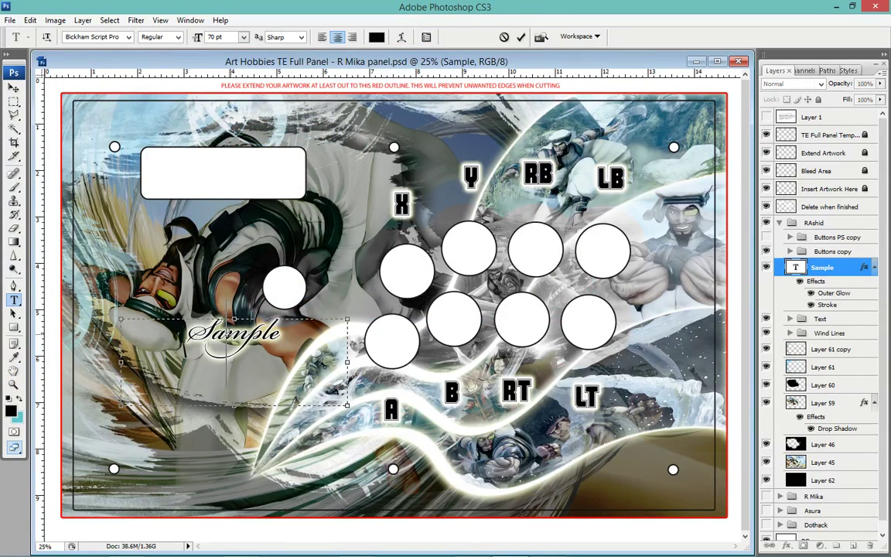
{"action": "left_click", "coordinate": [243, 37]}
{"action": "left_click", "coordinate": [249, 149]}
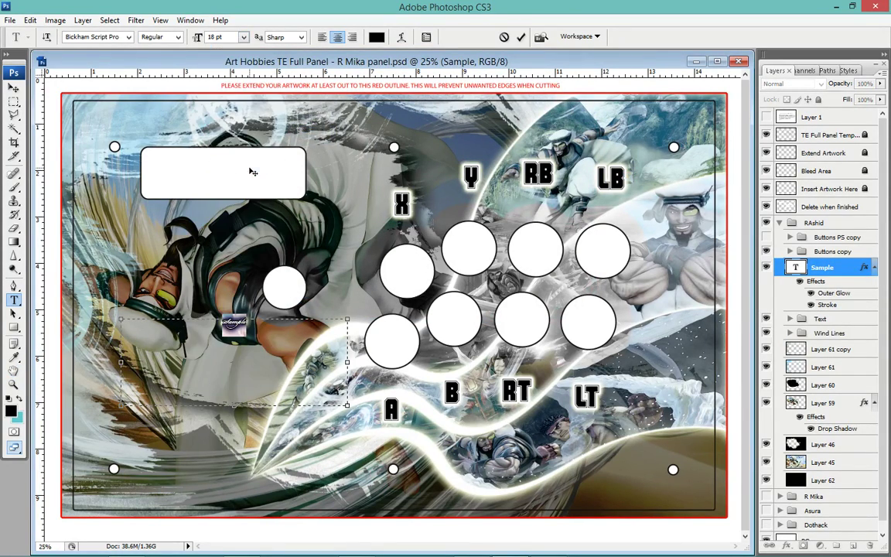
{"action": "left_click", "coordinate": [243, 37]}
{"action": "left_click", "coordinate": [252, 232]}
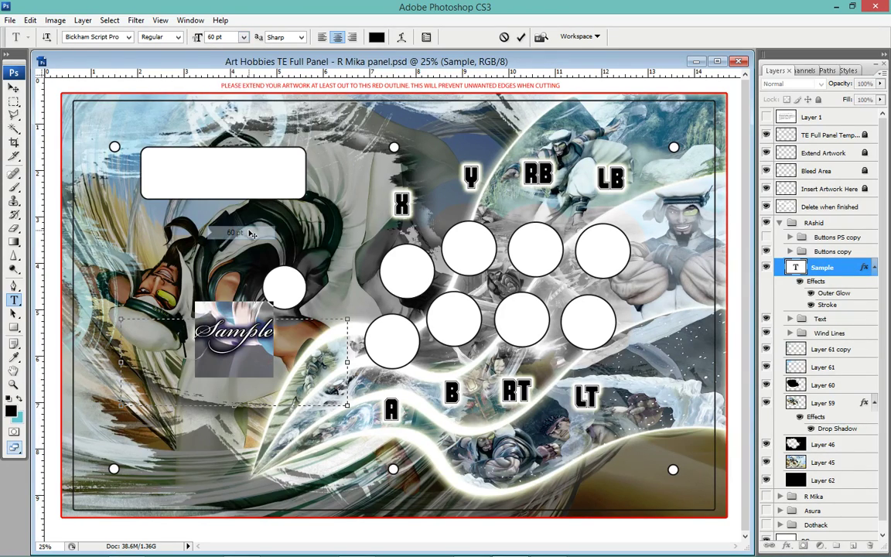
{"action": "left_click", "coordinate": [243, 37]}
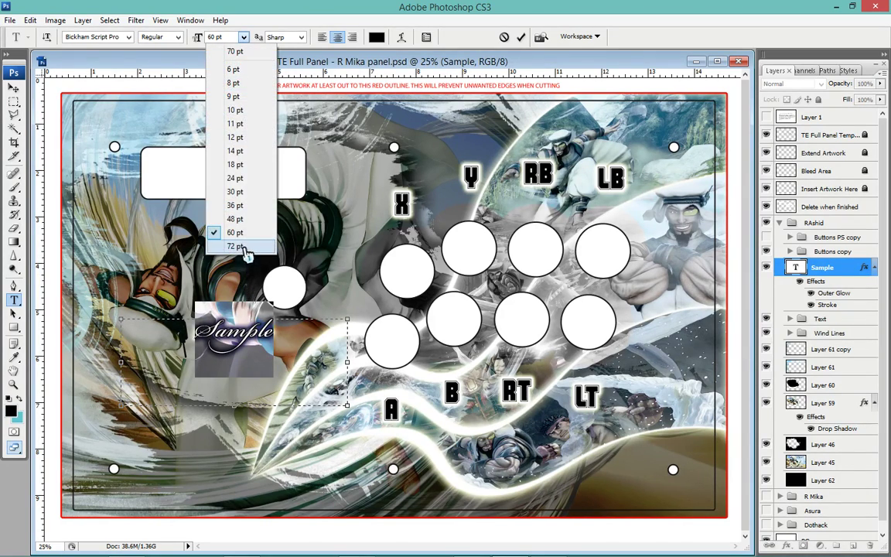
{"action": "left_click", "coordinate": [252, 248]}
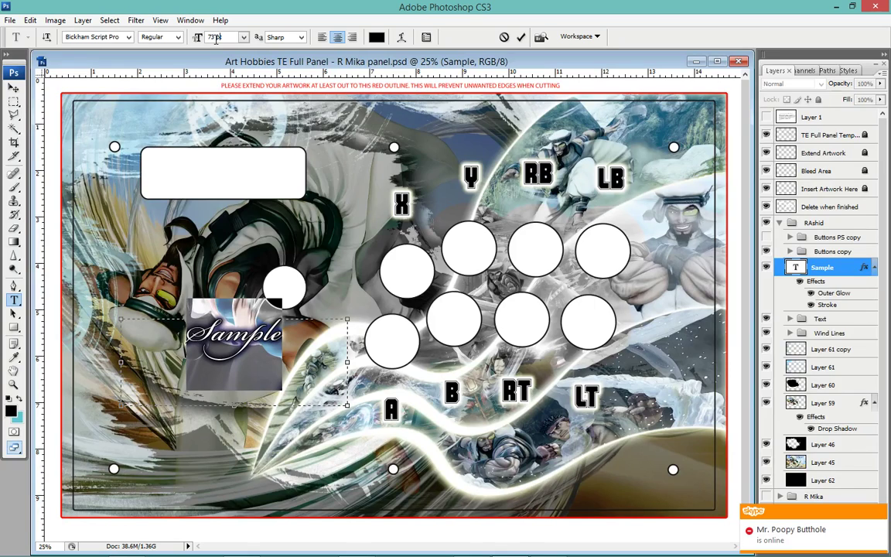
{"action": "left_click_drag", "start_coordinate": [196, 37], "coordinate": [214, 37]}
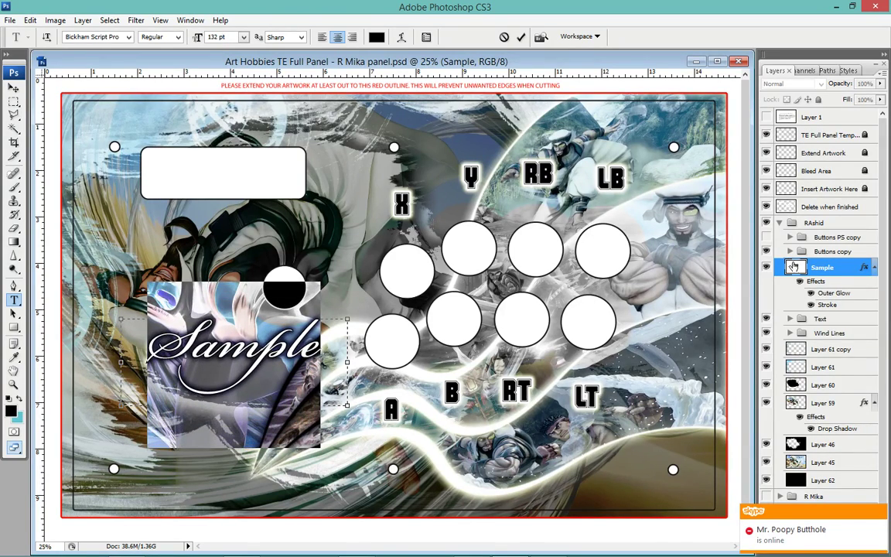
Keep Bickham Script Pro and drag the text to the panel's top centre, above X and Y
{"action": "left_click", "coordinate": [130, 38]}
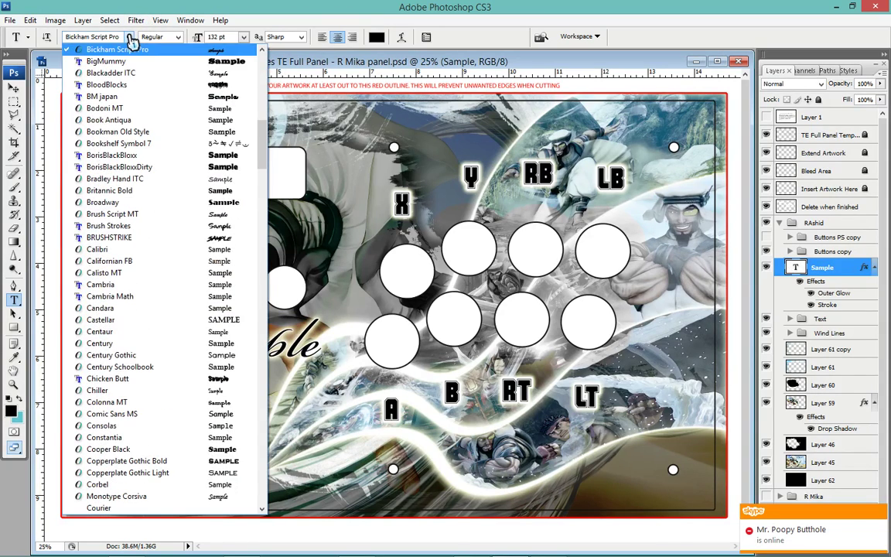
{"action": "left_click", "coordinate": [131, 38]}
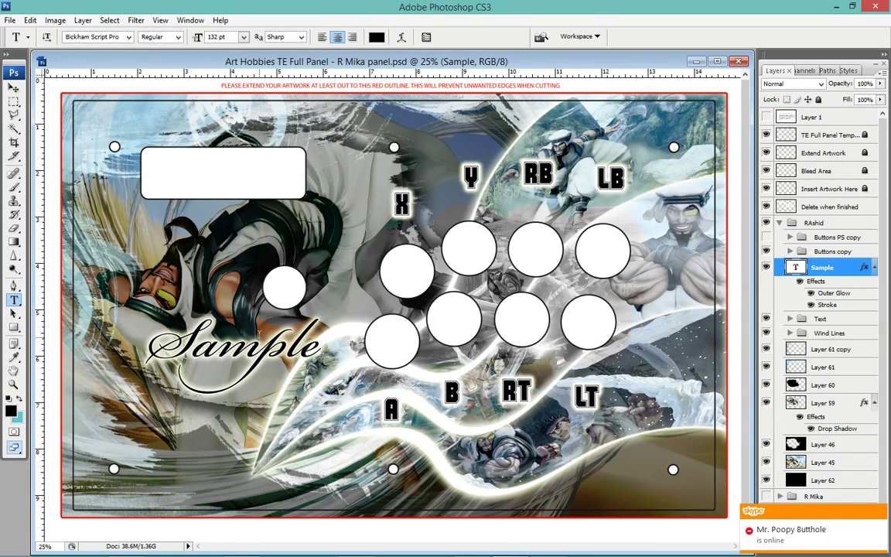
{"action": "key", "text": "v"}
{"action": "left_click_drag", "start_coordinate": [232, 341], "coordinate": [409, 142]}
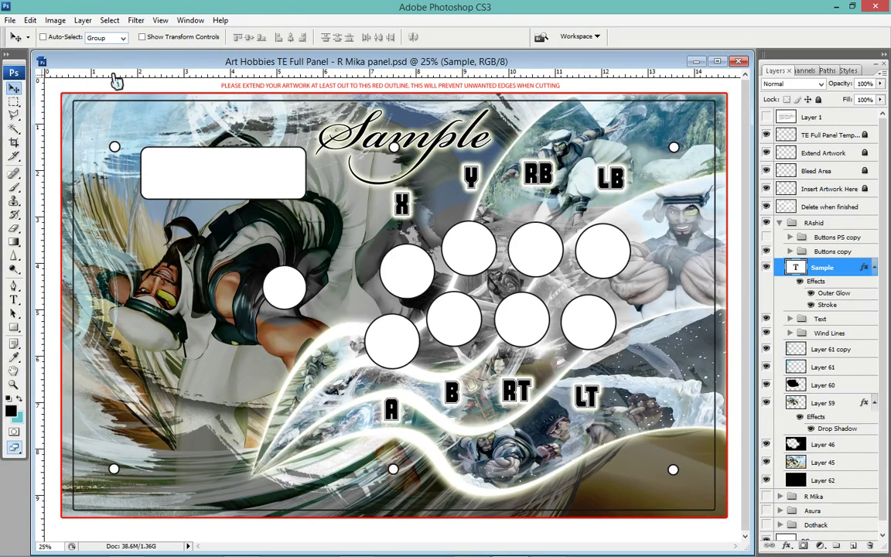
Switch the Sample title's font to Brush Strokes
{"action": "key", "text": "t"}
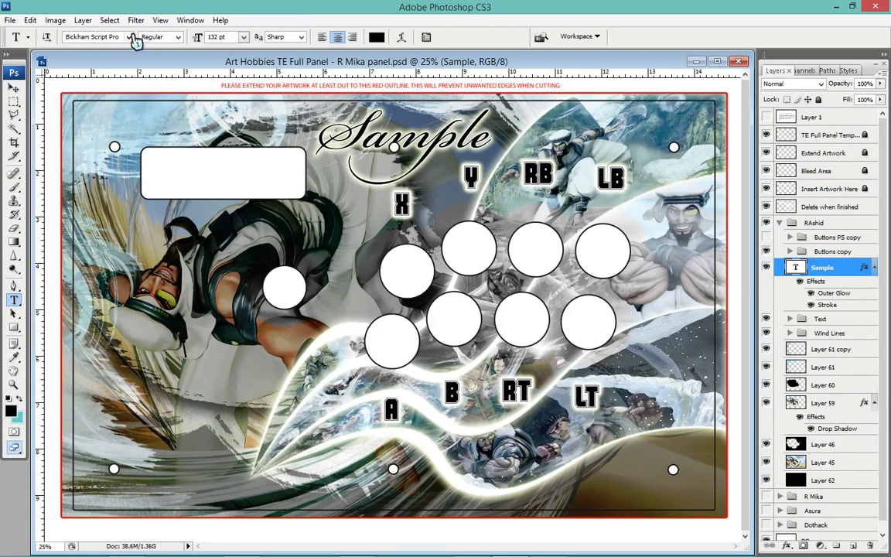
{"action": "left_click", "coordinate": [128, 36]}
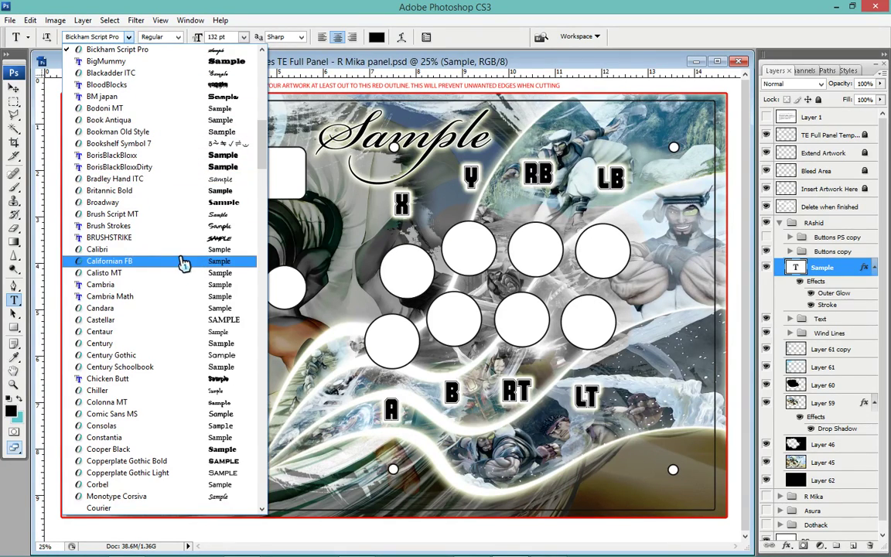
{"action": "left_click", "coordinate": [189, 226]}
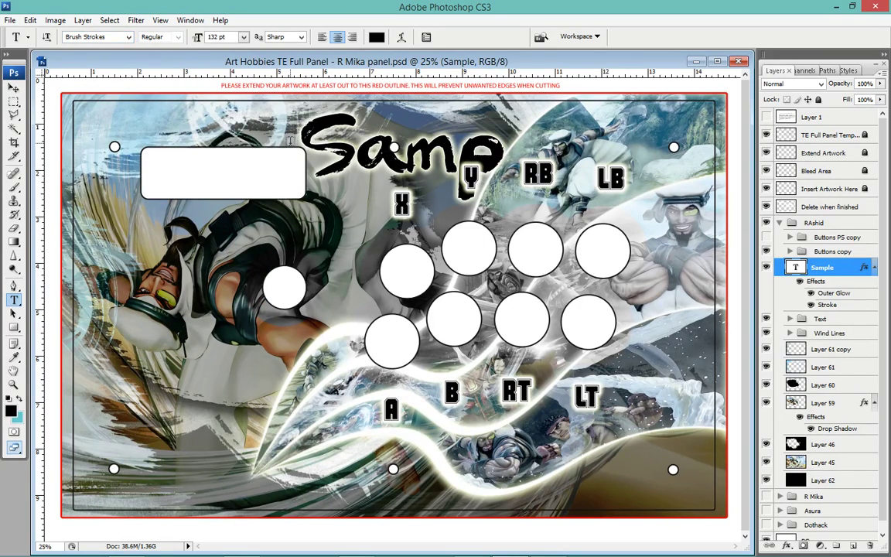
Scroll through the installed font list looking for a better title font
{"action": "left_click", "coordinate": [129, 37]}
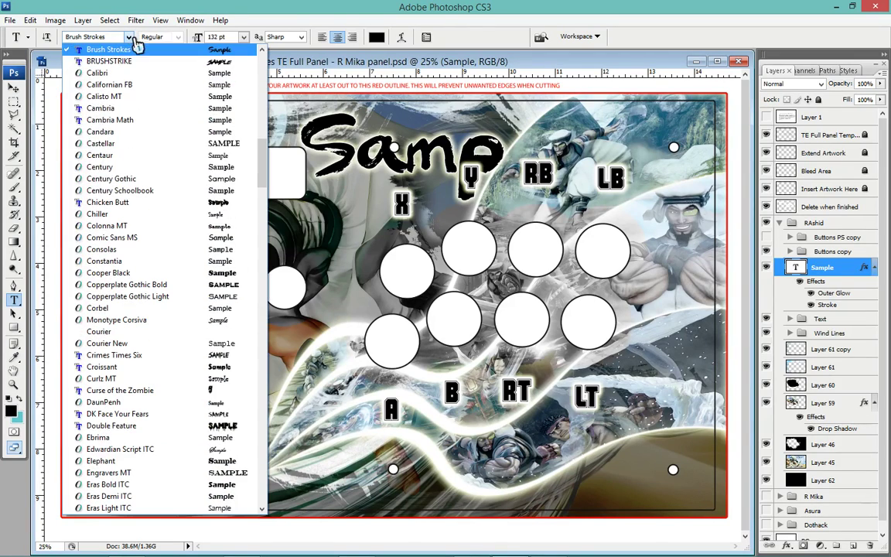
{"action": "scroll", "coordinate": [178, 209], "scroll_direction": "down", "scroll_amount": 1}
{"action": "scroll", "coordinate": [178, 209], "scroll_direction": "down", "scroll_amount": 2}
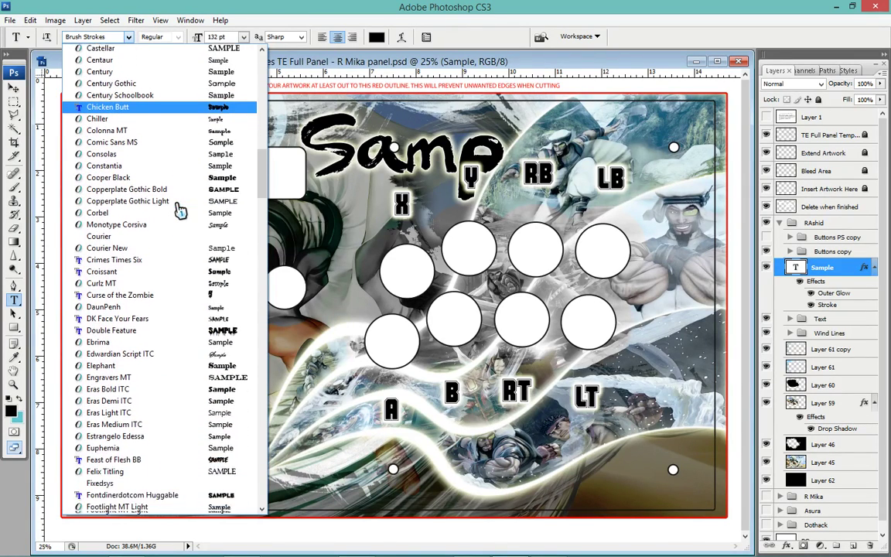
{"action": "scroll", "coordinate": [178, 208], "scroll_direction": "down", "scroll_amount": 2}
{"action": "scroll", "coordinate": [178, 209], "scroll_direction": "down", "scroll_amount": 2}
{"action": "scroll", "coordinate": [178, 209], "scroll_direction": "down", "scroll_amount": 1}
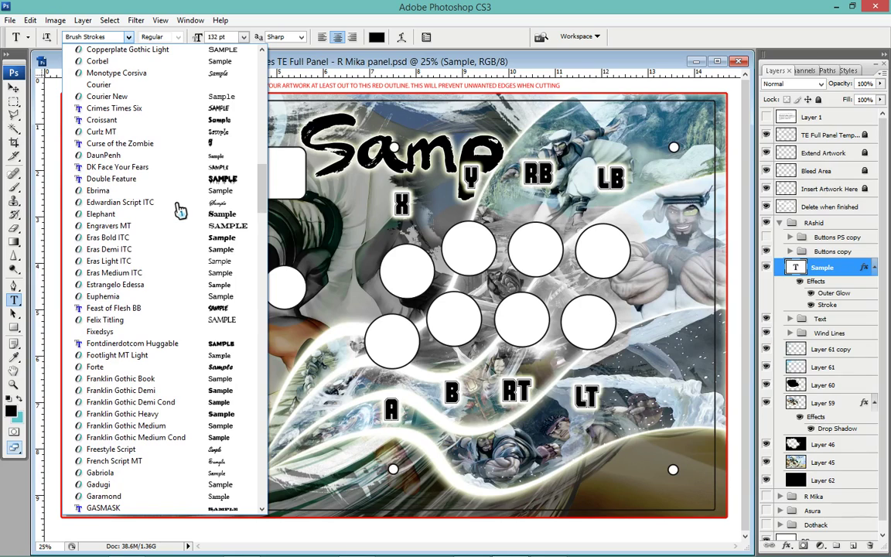
{"action": "scroll", "coordinate": [178, 209], "scroll_direction": "down", "scroll_amount": 1}
{"action": "scroll", "coordinate": [178, 209], "scroll_direction": "down", "scroll_amount": 2}
{"action": "scroll", "coordinate": [178, 209], "scroll_direction": "down", "scroll_amount": 2}
{"action": "scroll", "coordinate": [178, 209], "scroll_direction": "down", "scroll_amount": 1}
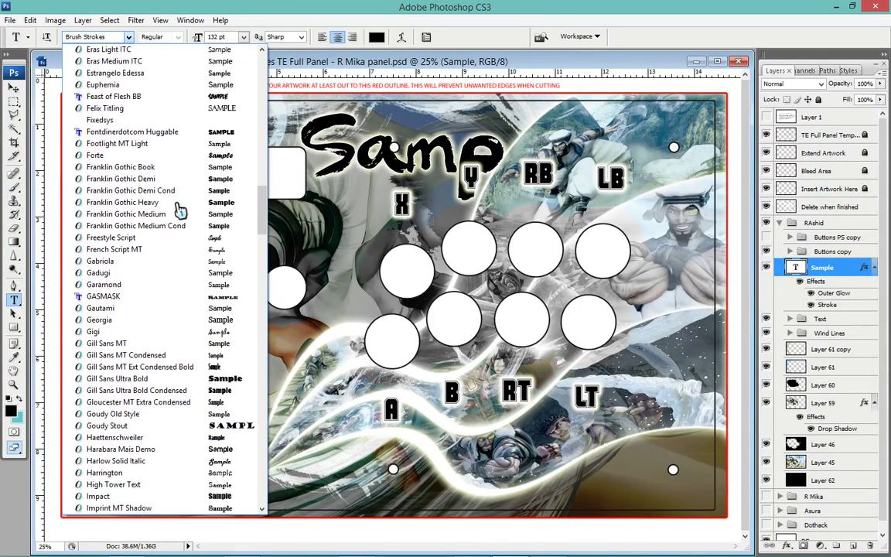
{"action": "scroll", "coordinate": [178, 209], "scroll_direction": "down", "scroll_amount": 2}
{"action": "scroll", "coordinate": [178, 209], "scroll_direction": "down", "scroll_amount": 2}
{"action": "scroll", "coordinate": [178, 209], "scroll_direction": "down", "scroll_amount": 1}
{"action": "scroll", "coordinate": [178, 208], "scroll_direction": "down", "scroll_amount": 1}
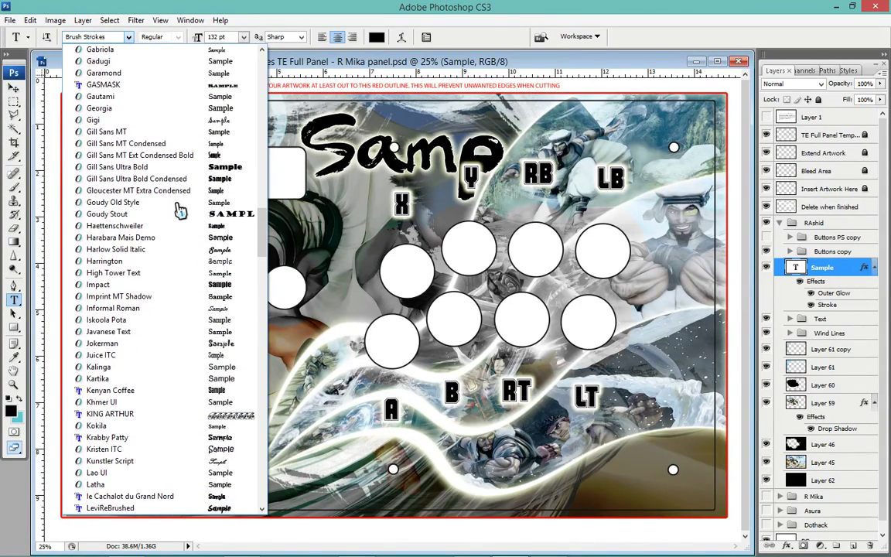
{"action": "scroll", "coordinate": [176, 219], "scroll_direction": "down", "scroll_amount": 3}
{"action": "scroll", "coordinate": [189, 255], "scroll_direction": "down", "scroll_amount": 1}
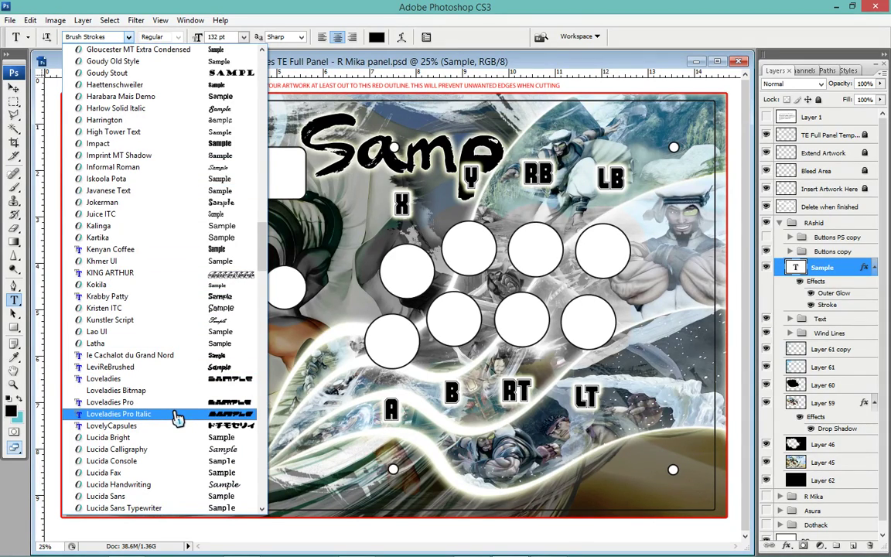
{"action": "scroll", "coordinate": [177, 417], "scroll_direction": "down", "scroll_amount": 1}
{"action": "scroll", "coordinate": [178, 418], "scroll_direction": "down", "scroll_amount": 1}
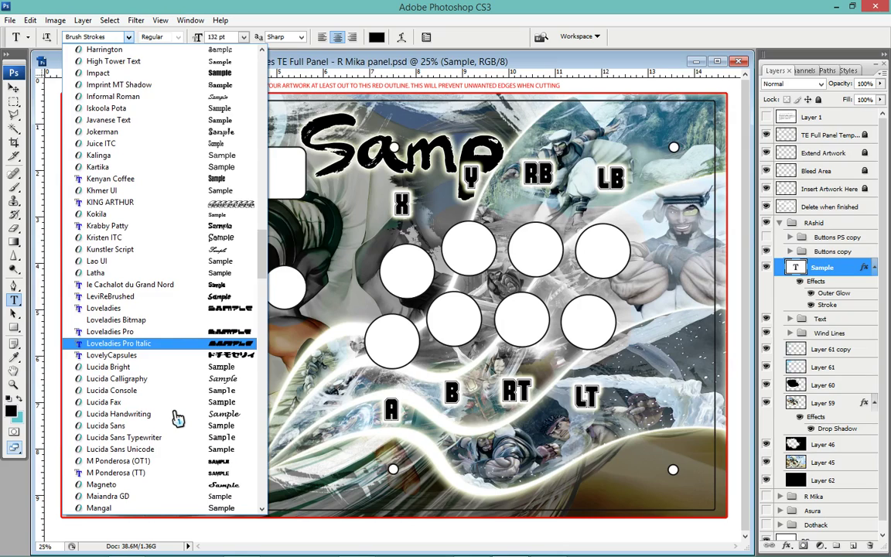
{"action": "scroll", "coordinate": [178, 418], "scroll_direction": "down", "scroll_amount": 2}
{"action": "scroll", "coordinate": [178, 419], "scroll_direction": "down", "scroll_amount": 2}
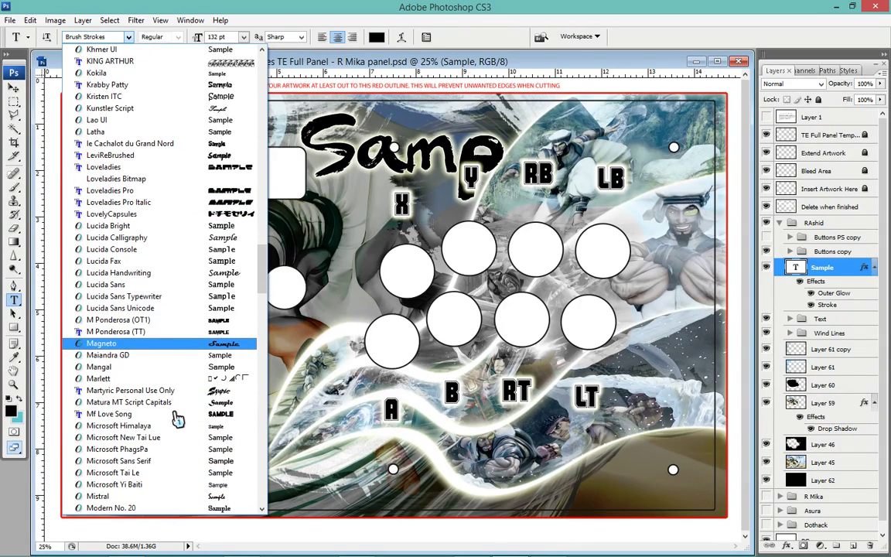
{"action": "scroll", "coordinate": [172, 422], "scroll_direction": "down", "scroll_amount": 2}
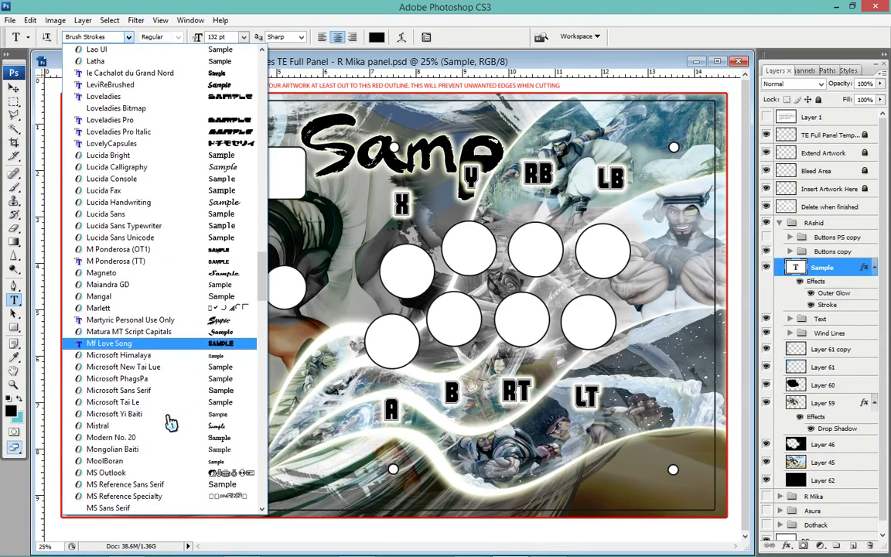
{"action": "scroll", "coordinate": [172, 422], "scroll_direction": "down", "scroll_amount": 1}
{"action": "scroll", "coordinate": [171, 422], "scroll_direction": "down", "scroll_amount": 2}
{"action": "scroll", "coordinate": [172, 422], "scroll_direction": "down", "scroll_amount": 3}
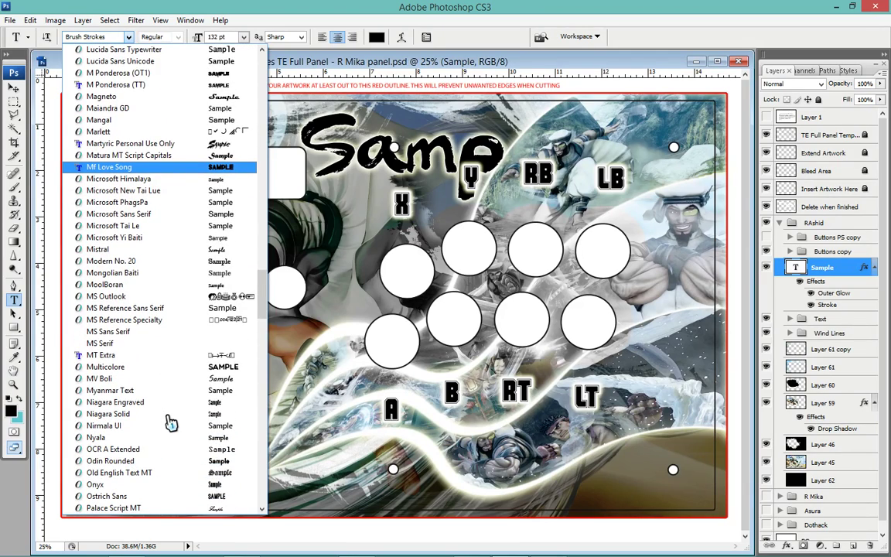
{"action": "scroll", "coordinate": [172, 423], "scroll_direction": "down", "scroll_amount": 2}
{"action": "scroll", "coordinate": [172, 422], "scroll_direction": "down", "scroll_amount": 1}
{"action": "scroll", "coordinate": [172, 422], "scroll_direction": "down", "scroll_amount": 1}
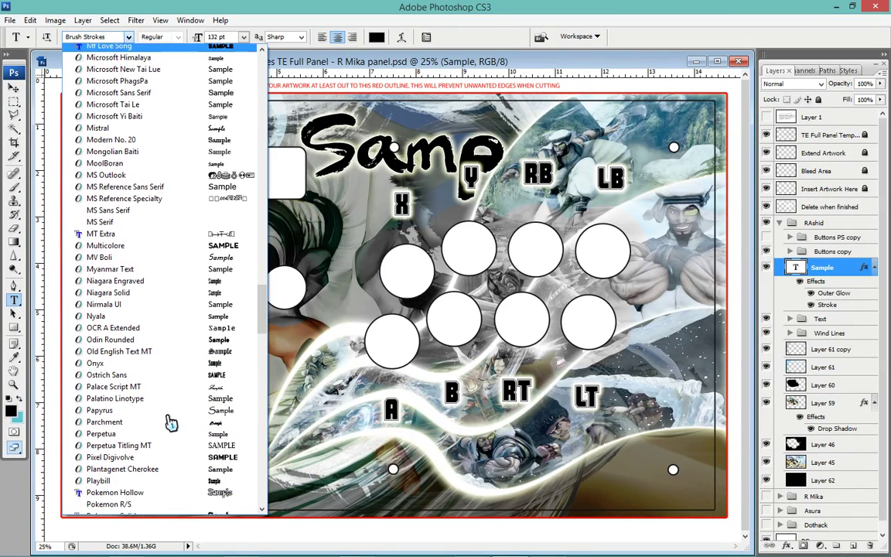
{"action": "scroll", "coordinate": [171, 422], "scroll_direction": "down", "scroll_amount": 1}
{"action": "scroll", "coordinate": [171, 422], "scroll_direction": "down", "scroll_amount": 1}
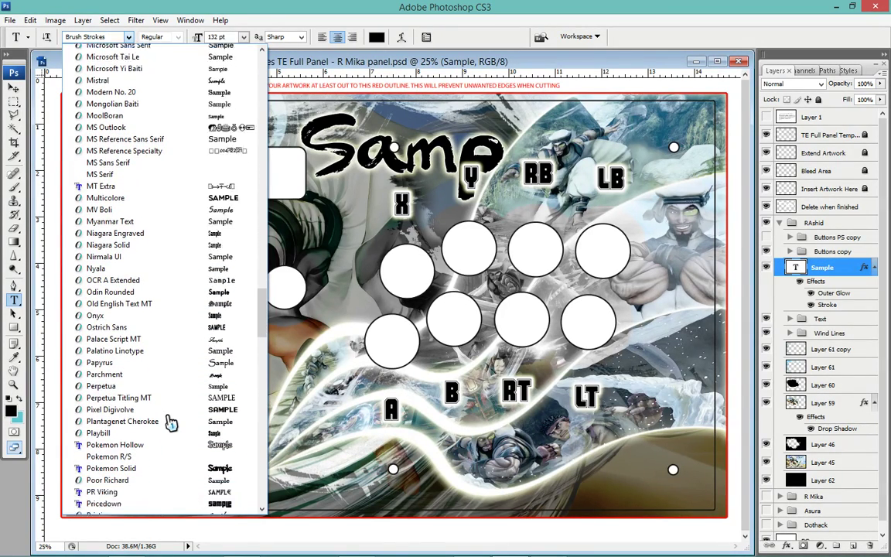
{"action": "scroll", "coordinate": [172, 422], "scroll_direction": "down", "scroll_amount": 1}
{"action": "scroll", "coordinate": [172, 423], "scroll_direction": "down", "scroll_amount": 3}
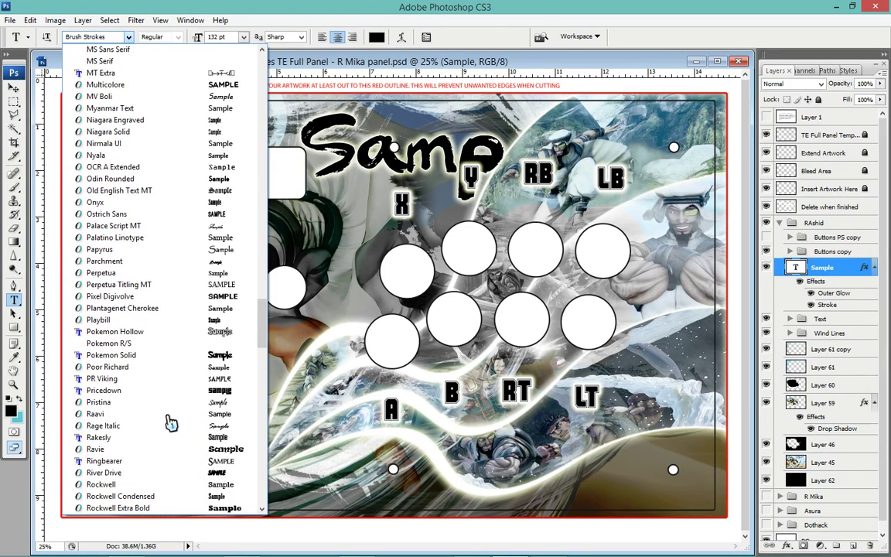
{"action": "scroll", "coordinate": [171, 423], "scroll_direction": "down", "scroll_amount": 2}
{"action": "scroll", "coordinate": [172, 422], "scroll_direction": "down", "scroll_amount": 1}
{"action": "scroll", "coordinate": [170, 423], "scroll_direction": "down", "scroll_amount": 4}
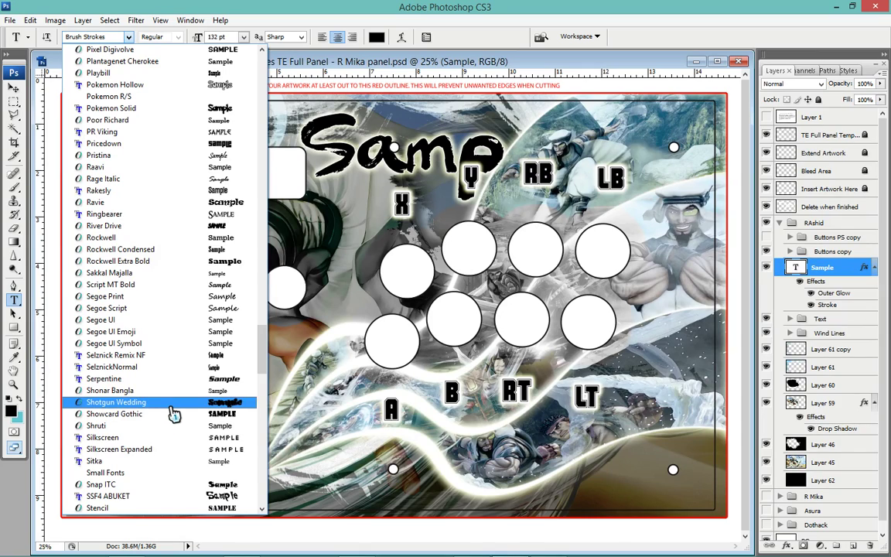
{"action": "scroll", "coordinate": [174, 417], "scroll_direction": "down", "scroll_amount": 1}
{"action": "scroll", "coordinate": [173, 415], "scroll_direction": "down", "scroll_amount": 1}
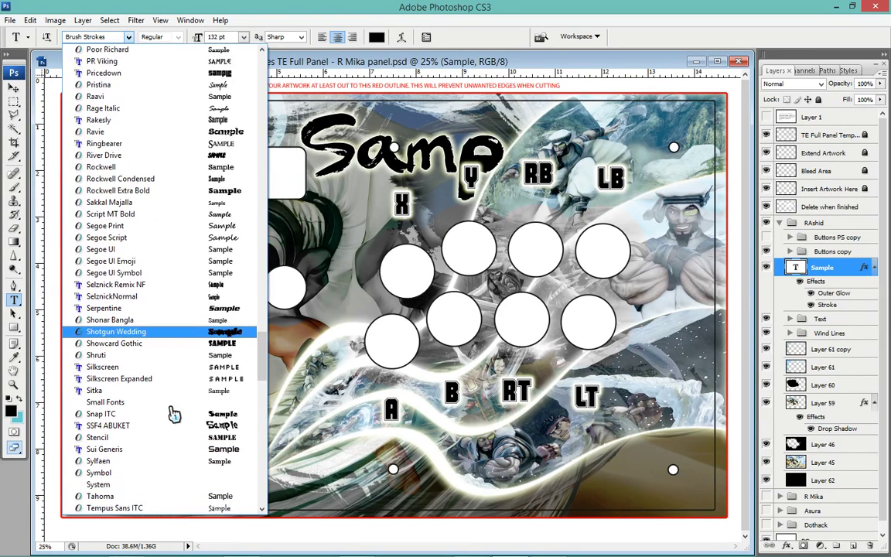
{"action": "scroll", "coordinate": [173, 416], "scroll_direction": "down", "scroll_amount": 1}
{"action": "scroll", "coordinate": [173, 416], "scroll_direction": "down", "scroll_amount": 1}
{"action": "scroll", "coordinate": [174, 416], "scroll_direction": "down", "scroll_amount": 2}
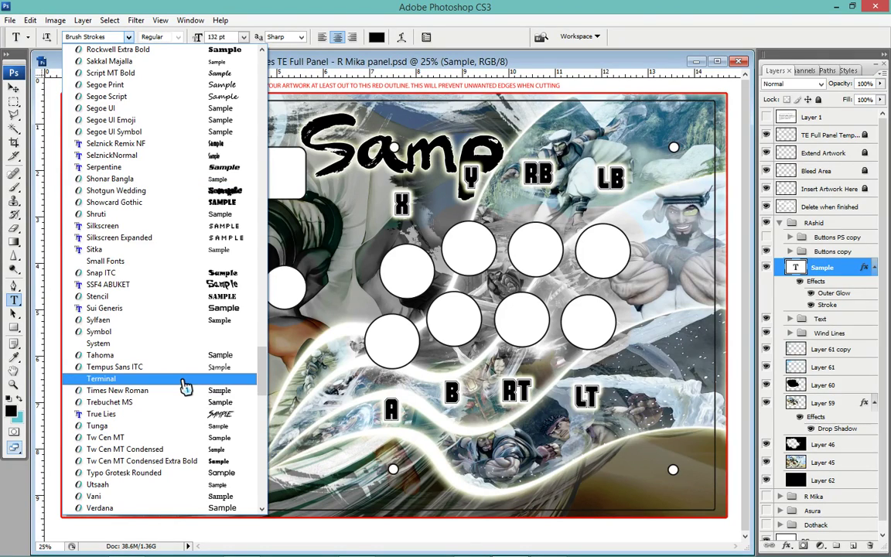
{"action": "scroll", "coordinate": [185, 388], "scroll_direction": "down", "scroll_amount": 1}
{"action": "scroll", "coordinate": [185, 386], "scroll_direction": "down", "scroll_amount": 4}
{"action": "scroll", "coordinate": [182, 379], "scroll_direction": "down", "scroll_amount": 1}
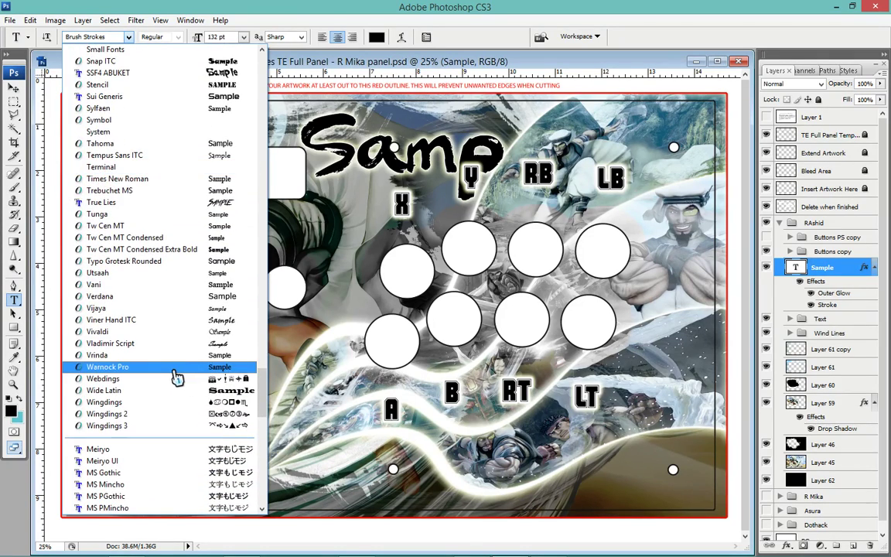
{"action": "scroll", "coordinate": [162, 384], "scroll_direction": "up", "scroll_amount": 3}
{"action": "scroll", "coordinate": [204, 359], "scroll_direction": "up", "scroll_amount": 5}
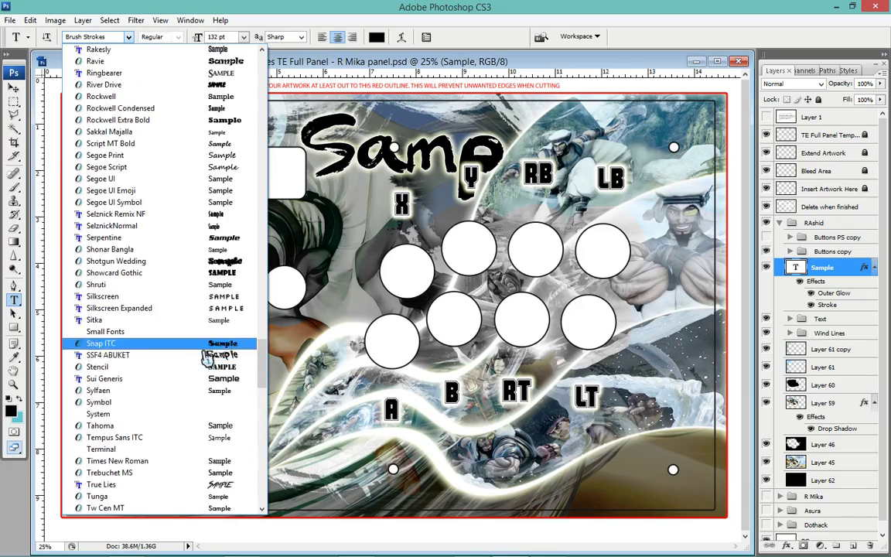
Try the AR DELANEY and Army Rangers Super-Expanded fonts on the Sample title
{"action": "mouse_move", "coordinate": [262, 372]}
{"action": "left_mouse_down"}
{"action": "mouse_move", "coordinate": [244, 110]}
{"action": "mouse_move", "coordinate": [266, 99]}
{"action": "mouse_move", "coordinate": [266, 108]}
{"action": "left_mouse_up"}
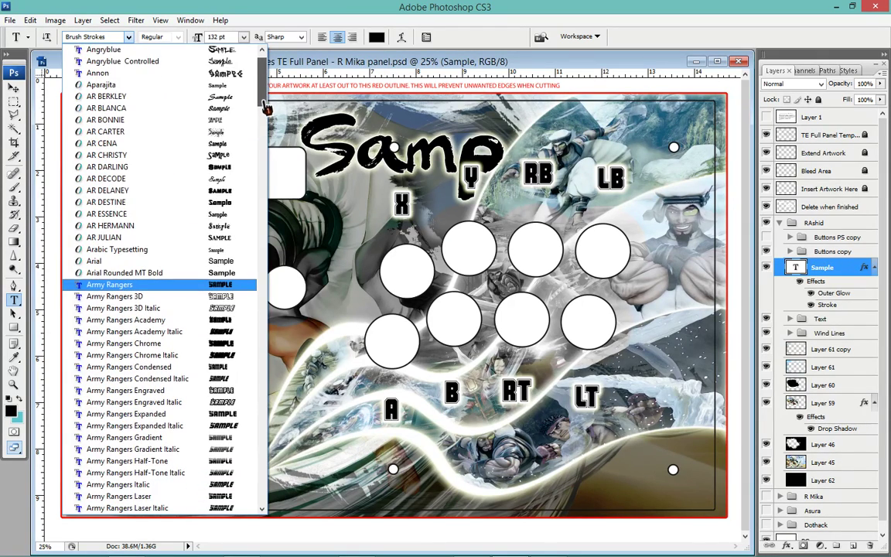
{"action": "left_click", "coordinate": [229, 191]}
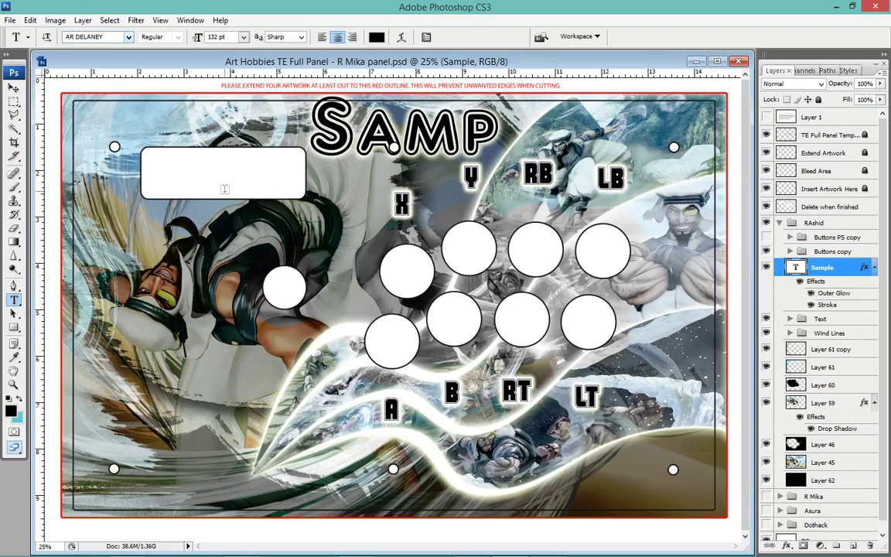
{"action": "left_click", "coordinate": [128, 37]}
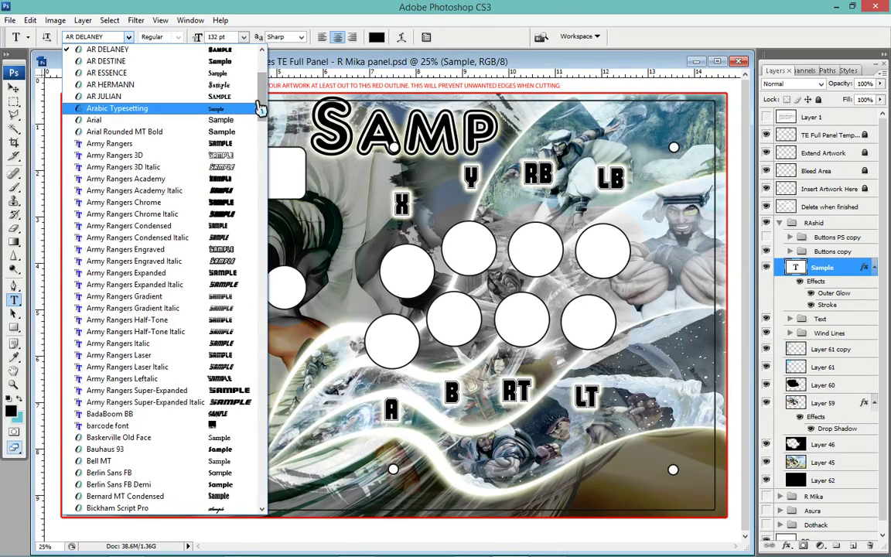
{"action": "scroll", "coordinate": [264, 122], "scroll_direction": "down", "scroll_amount": 6}
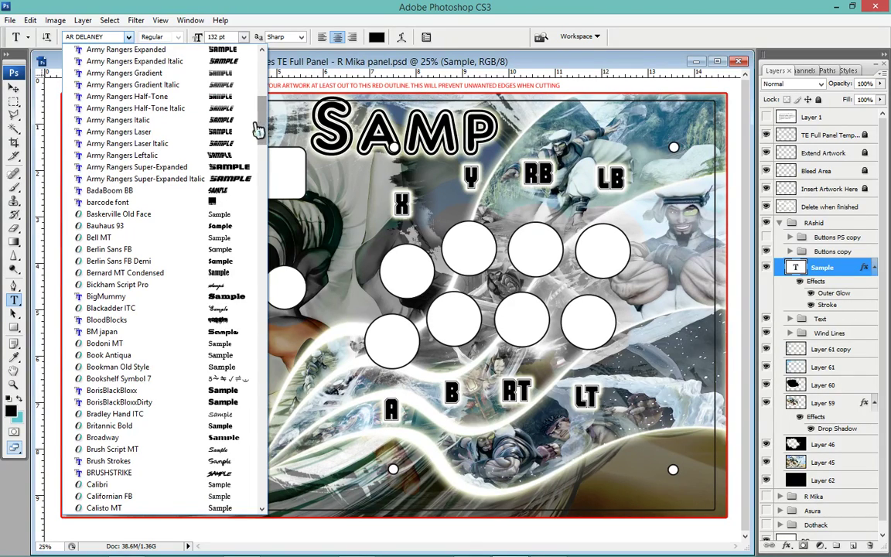
{"action": "left_click", "coordinate": [226, 167]}
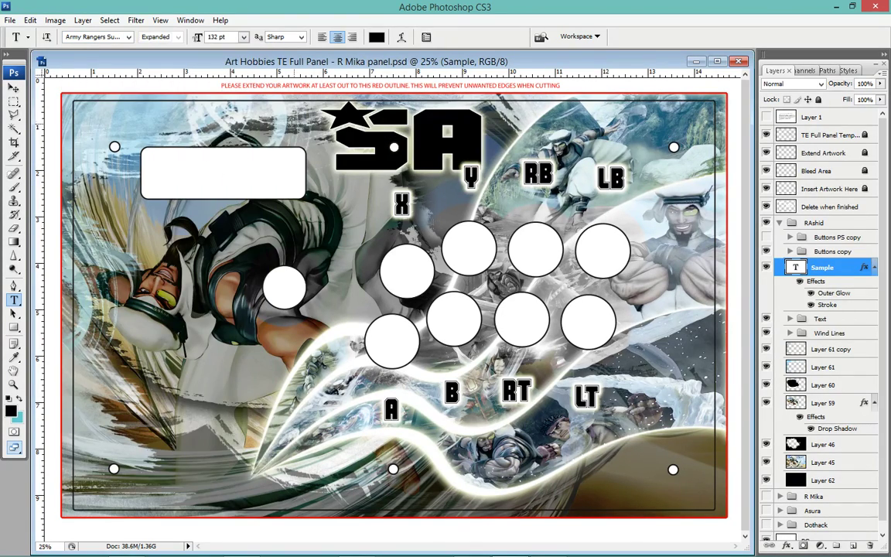
Replace the title's first letter with S, set it to 72 pt, and widen the text box to fit SAMPLE
{"action": "left_click", "coordinate": [403, 153]}
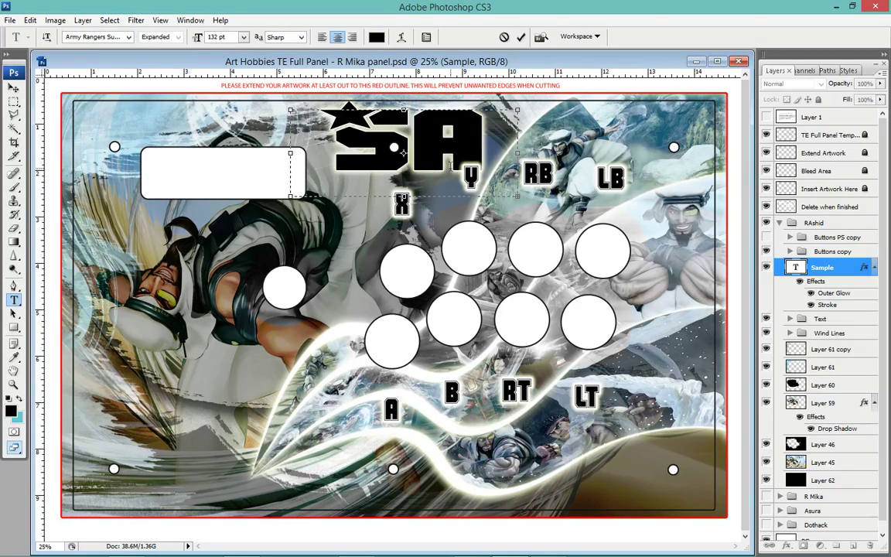
{"action": "key", "text": "shift+Home"}
{"action": "type", "text": "S"}
{"action": "key", "text": "ctrl+a"}
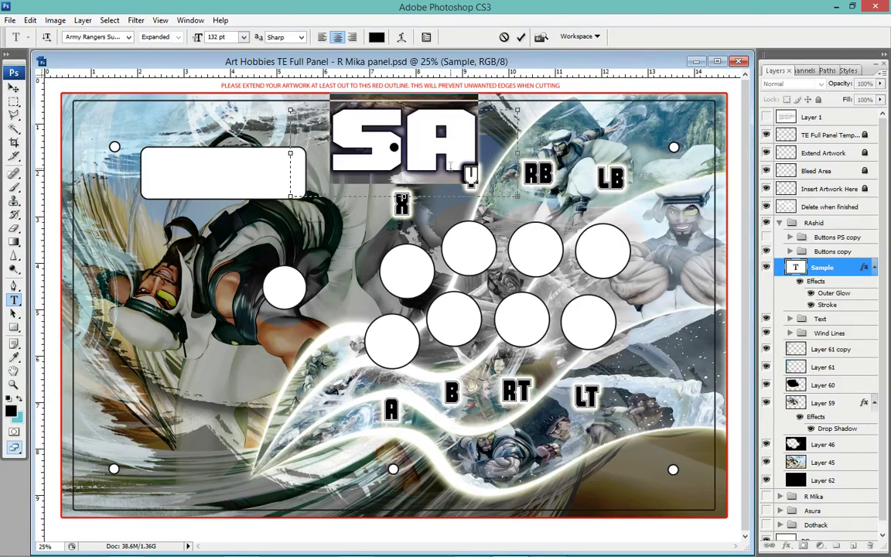
{"action": "left_click", "coordinate": [244, 37]}
{"action": "left_click", "coordinate": [235, 246]}
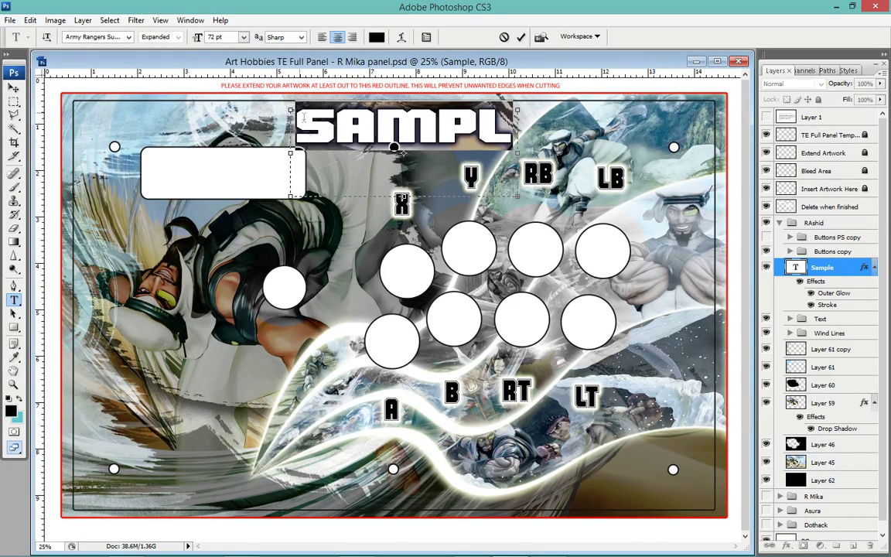
{"action": "left_click_drag", "start_coordinate": [290, 153], "coordinate": [268, 152]}
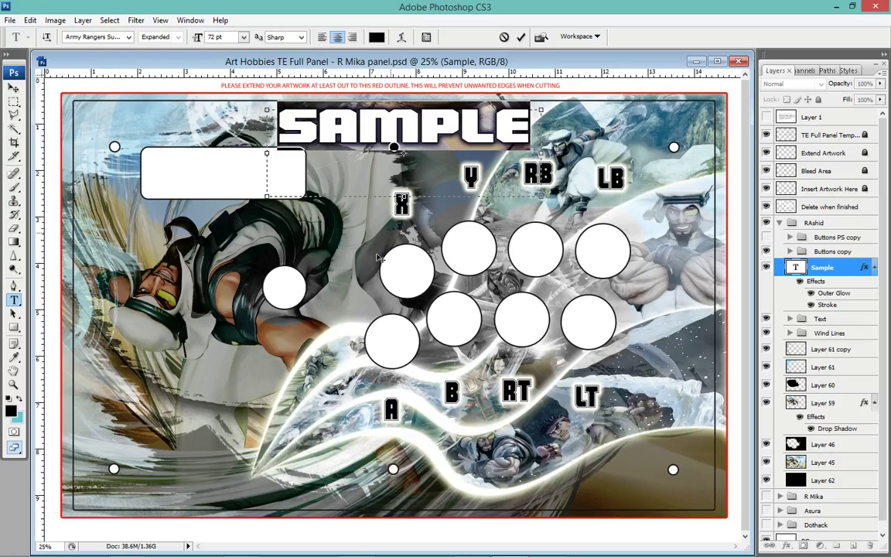
{"action": "left_click", "coordinate": [317, 124]}
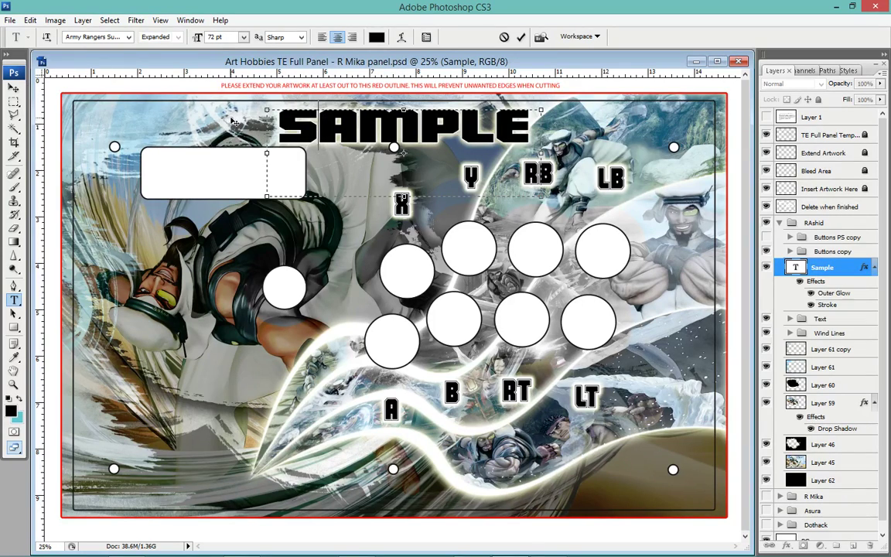
{"action": "left_click", "coordinate": [700, 252]}
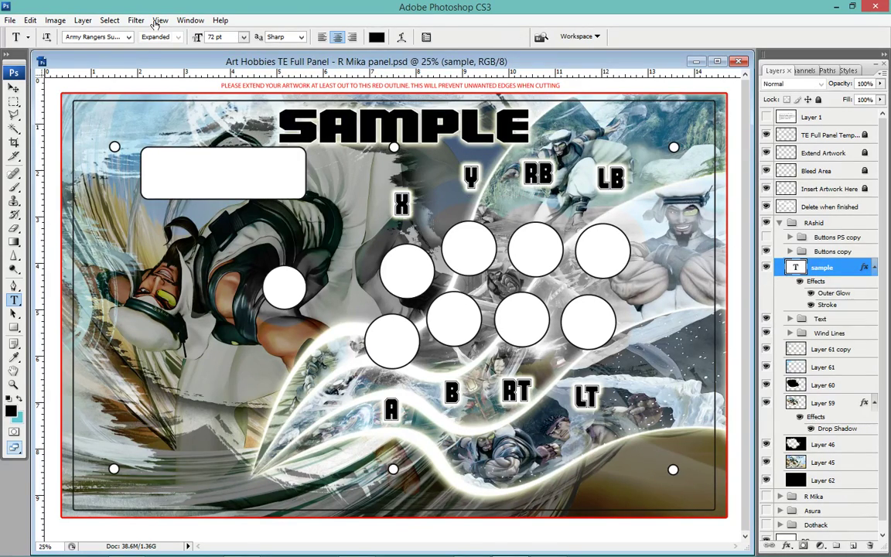
Apply the Feast of Flesh BB font to the title
{"action": "left_click", "coordinate": [129, 36]}
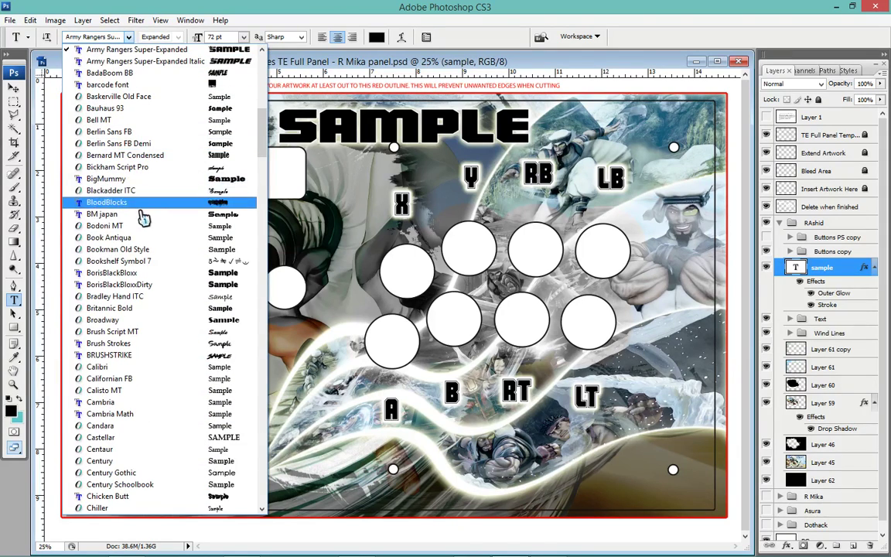
{"action": "scroll", "coordinate": [141, 323], "scroll_direction": "down", "scroll_amount": 2}
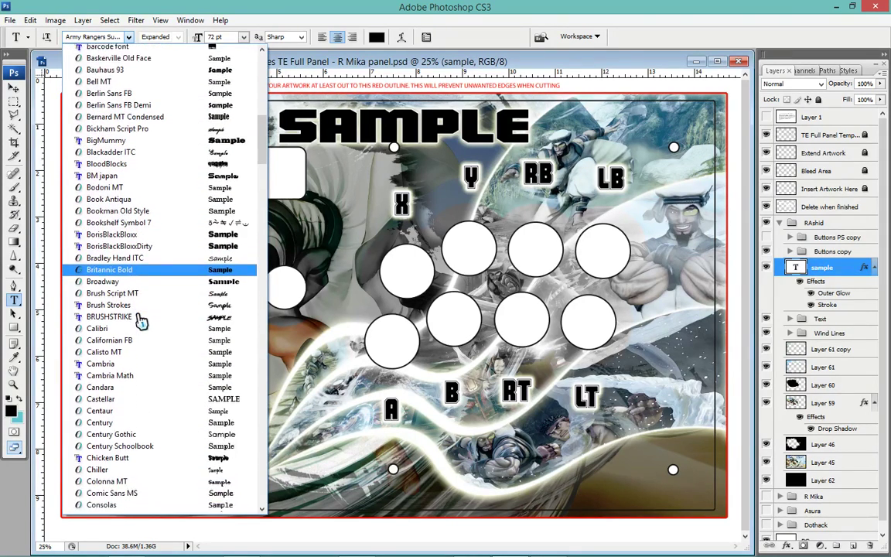
{"action": "scroll", "coordinate": [140, 323], "scroll_direction": "down", "scroll_amount": 1}
{"action": "scroll", "coordinate": [142, 323], "scroll_direction": "down", "scroll_amount": 1}
{"action": "scroll", "coordinate": [154, 324], "scroll_direction": "down", "scroll_amount": 4}
{"action": "scroll", "coordinate": [155, 325], "scroll_direction": "down", "scroll_amount": 1}
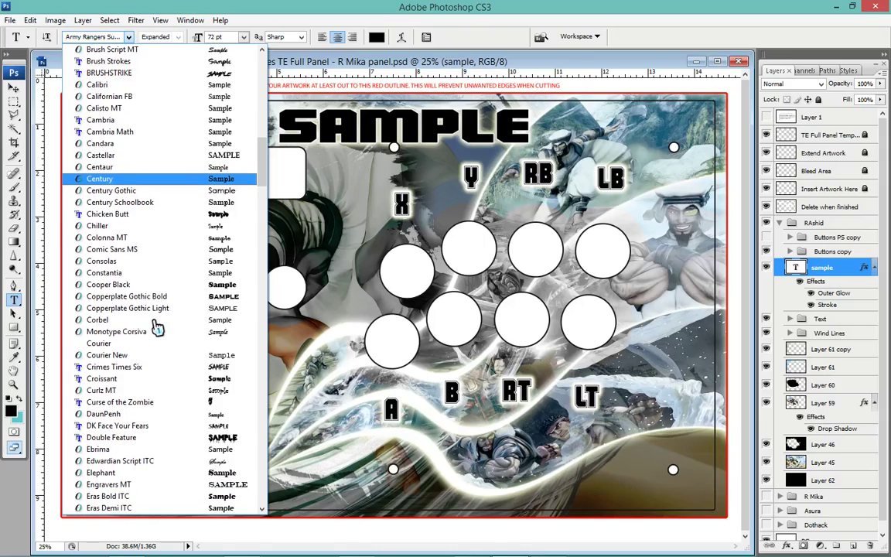
{"action": "scroll", "coordinate": [205, 314], "scroll_direction": "down", "scroll_amount": 1}
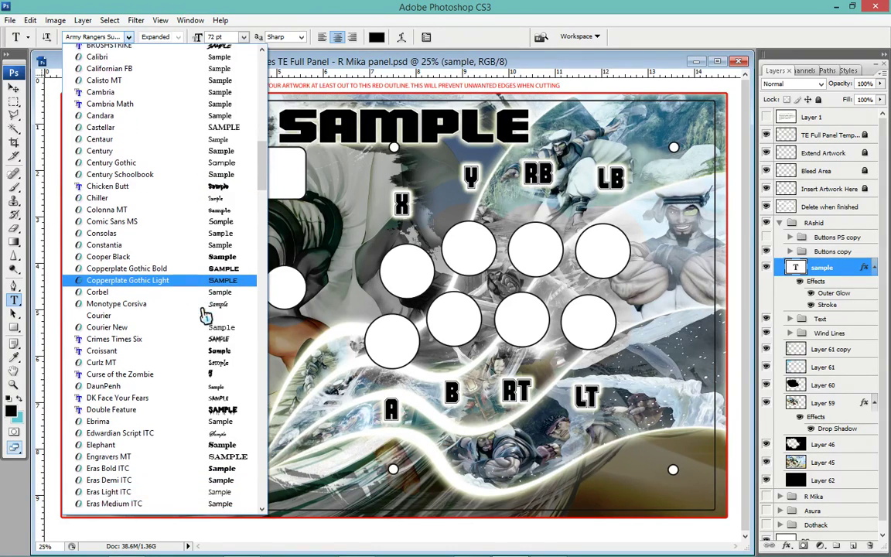
{"action": "scroll", "coordinate": [205, 315], "scroll_direction": "down", "scroll_amount": 1}
{"action": "scroll", "coordinate": [205, 315], "scroll_direction": "down", "scroll_amount": 1}
{"action": "scroll", "coordinate": [205, 314], "scroll_direction": "down", "scroll_amount": 1}
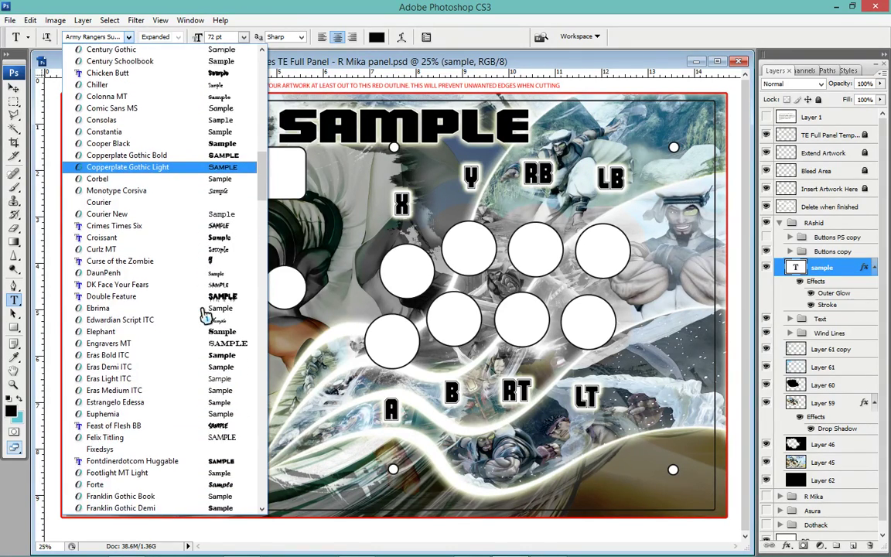
{"action": "scroll", "coordinate": [205, 314], "scroll_direction": "down", "scroll_amount": 1}
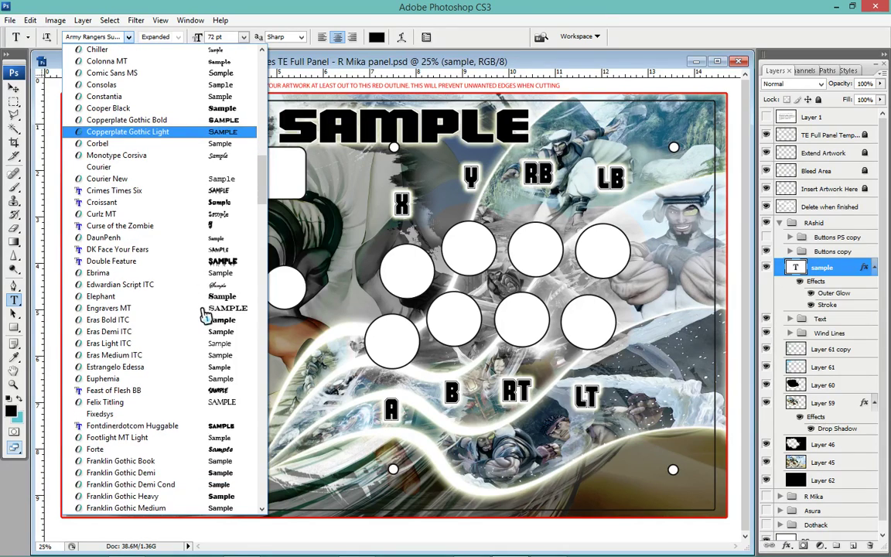
{"action": "left_click", "coordinate": [171, 390]}
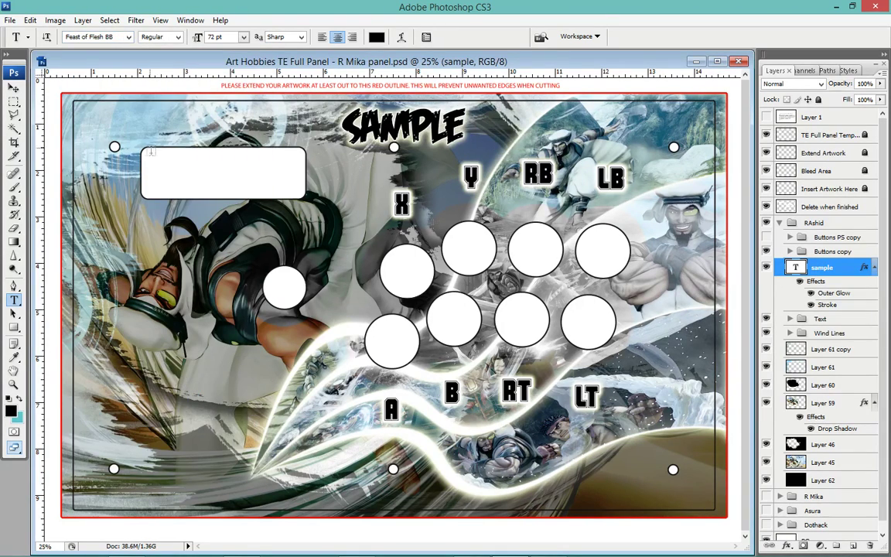
Try the LeviReBrushed font on the title instead
{"action": "left_click", "coordinate": [130, 37]}
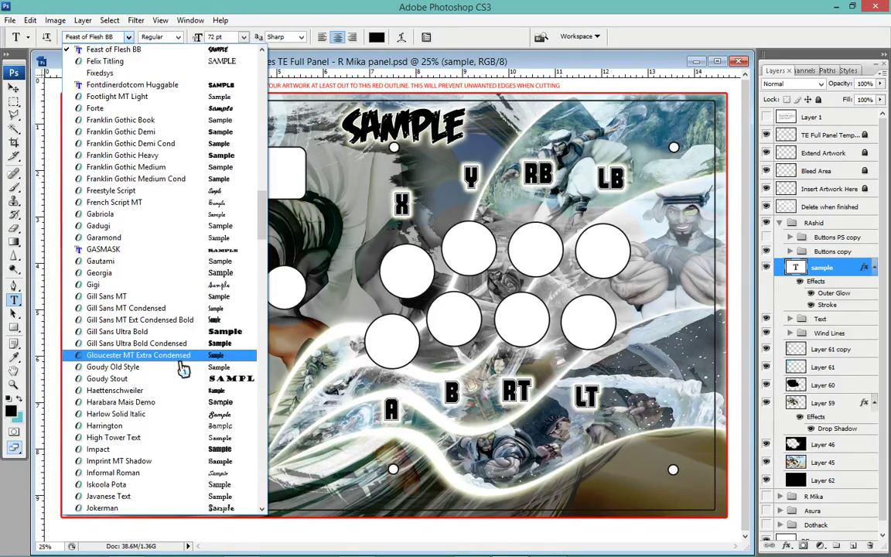
{"action": "scroll", "coordinate": [183, 372], "scroll_direction": "down", "scroll_amount": 1}
{"action": "scroll", "coordinate": [182, 372], "scroll_direction": "down", "scroll_amount": 1}
{"action": "scroll", "coordinate": [183, 372], "scroll_direction": "down", "scroll_amount": 2}
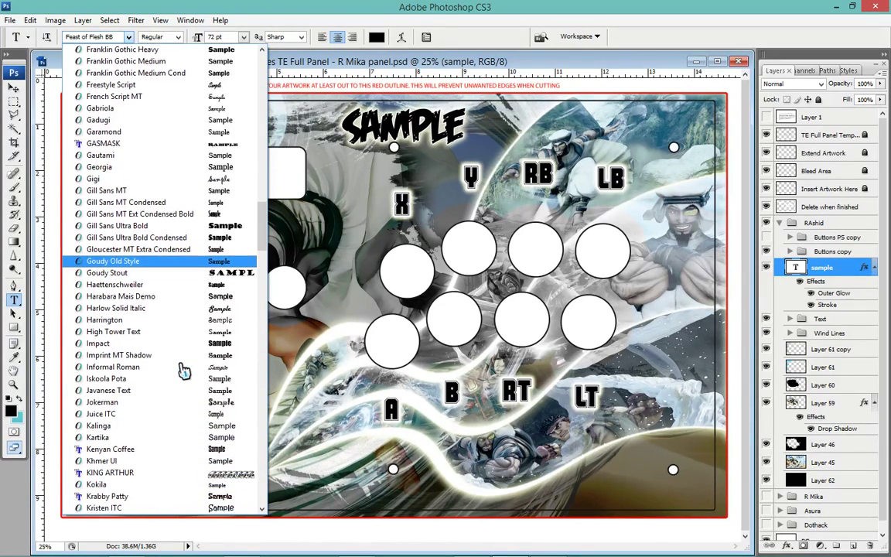
{"action": "scroll", "coordinate": [183, 372], "scroll_direction": "down", "scroll_amount": 1}
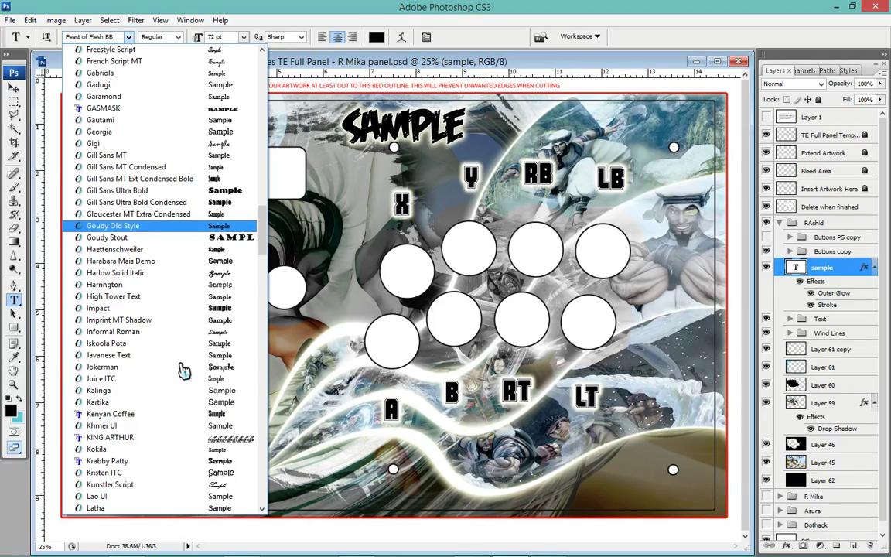
{"action": "scroll", "coordinate": [182, 372], "scroll_direction": "down", "scroll_amount": 2}
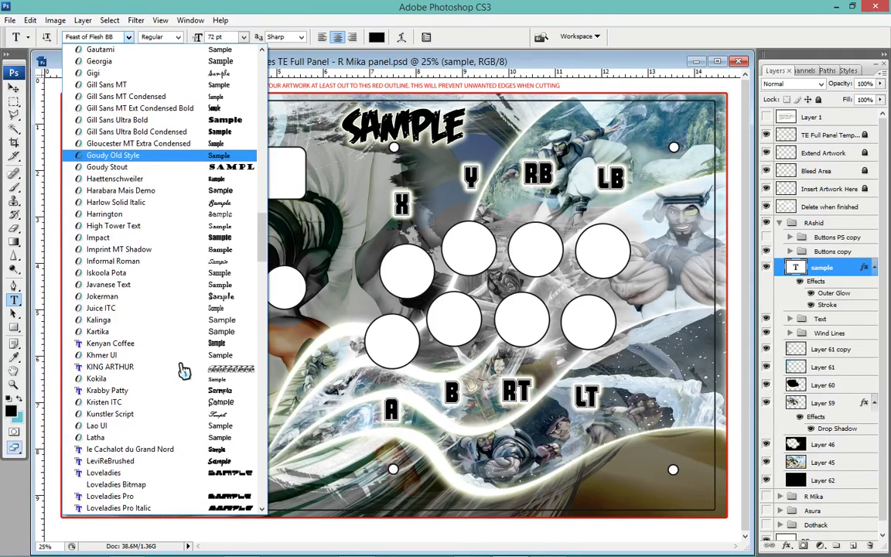
{"action": "scroll", "coordinate": [182, 372], "scroll_direction": "down", "scroll_amount": 1}
{"action": "scroll", "coordinate": [182, 372], "scroll_direction": "down", "scroll_amount": 1}
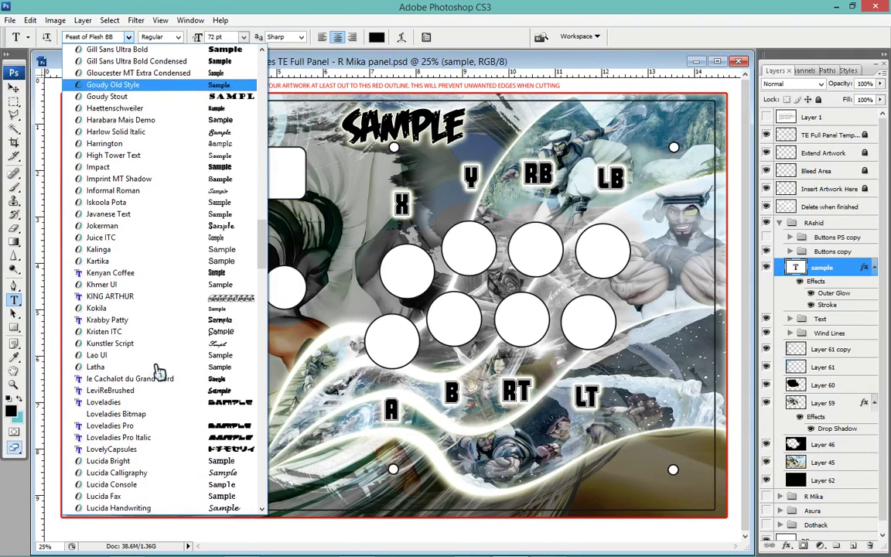
{"action": "left_click", "coordinate": [109, 390]}
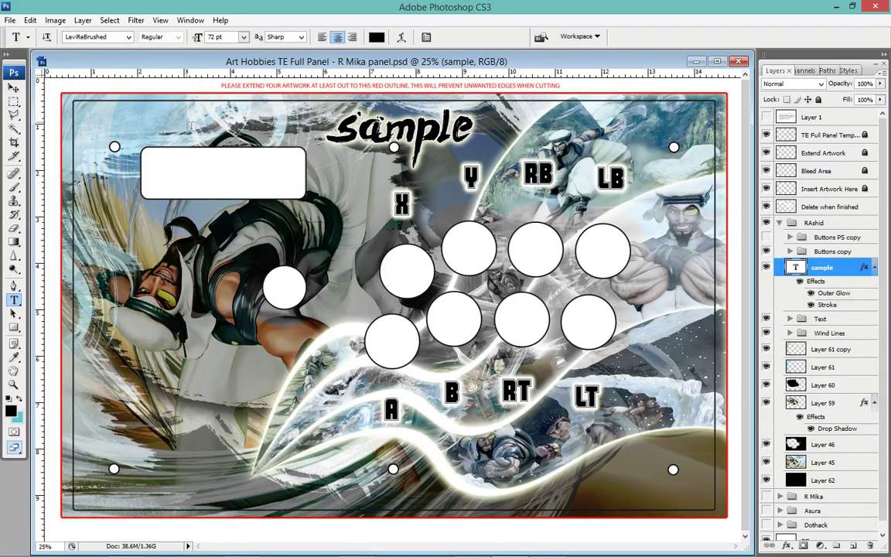
Switch the title font to Multicolore
{"action": "left_click", "coordinate": [129, 38]}
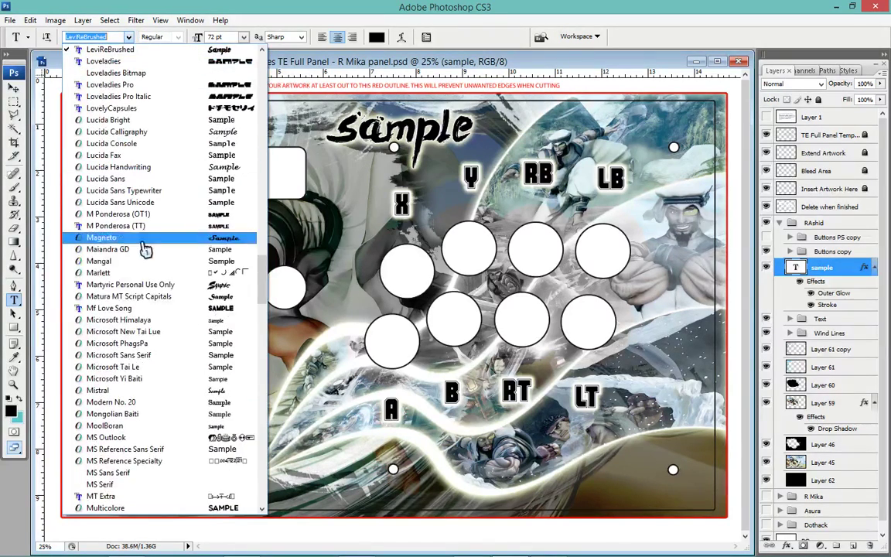
{"action": "scroll", "coordinate": [136, 371], "scroll_direction": "down", "scroll_amount": 1}
{"action": "scroll", "coordinate": [136, 379], "scroll_direction": "down", "scroll_amount": 1}
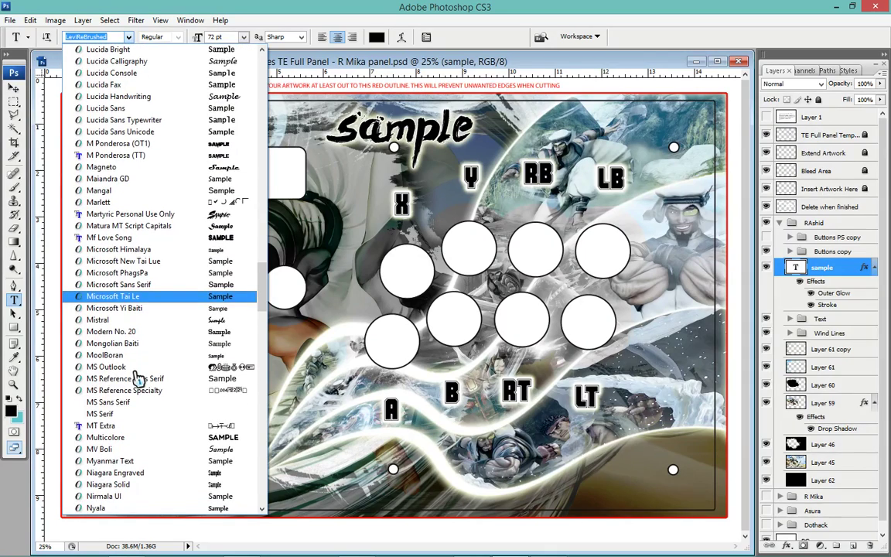
{"action": "left_click", "coordinate": [124, 438]}
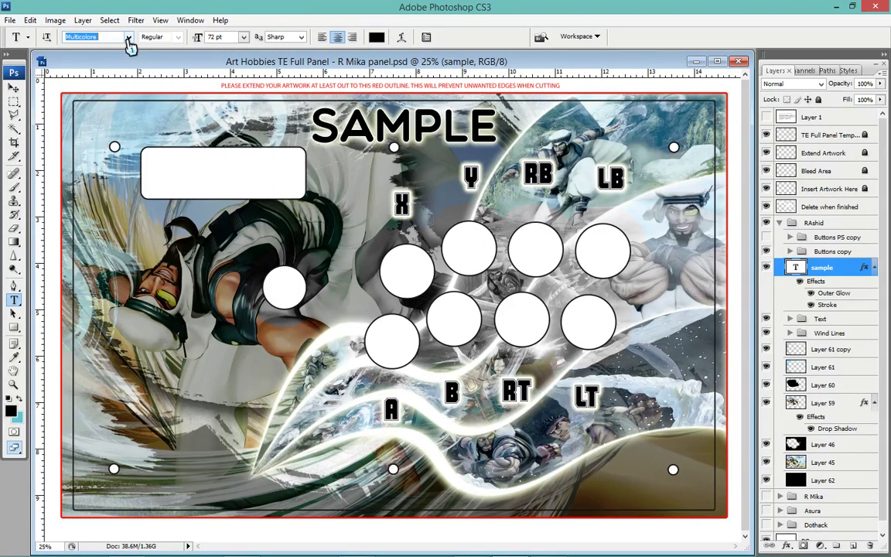
Select all the SAMPLE text and set it in the Serpentine font, committing the change
{"action": "left_click", "coordinate": [402, 153]}
{"action": "left_click", "coordinate": [358, 152]}
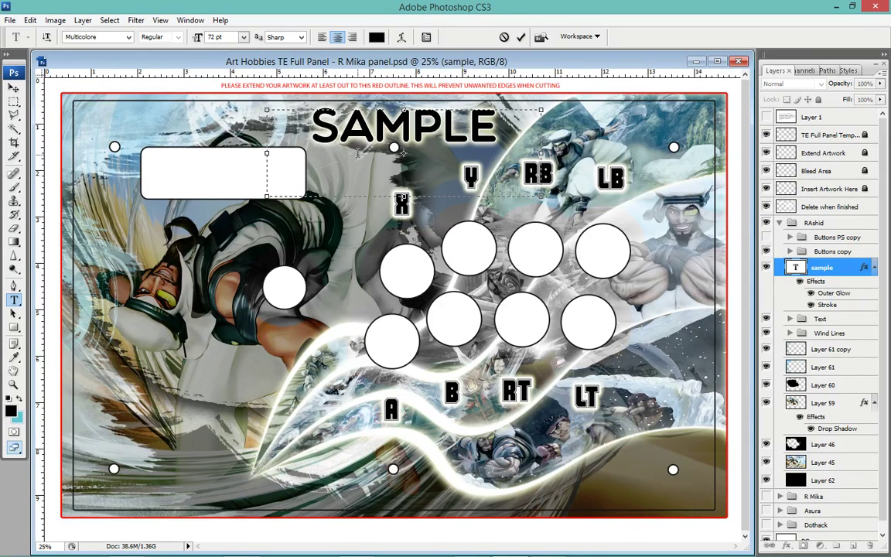
{"action": "type", "text": "s"}
{"action": "key", "text": "BackSpace"}
{"action": "key", "text": "ctrl+a"}
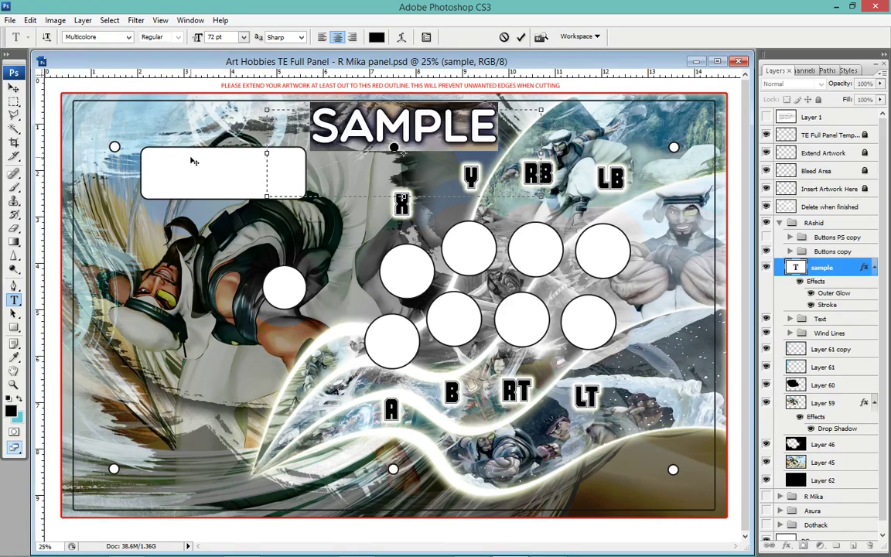
{"action": "left_click", "coordinate": [130, 37]}
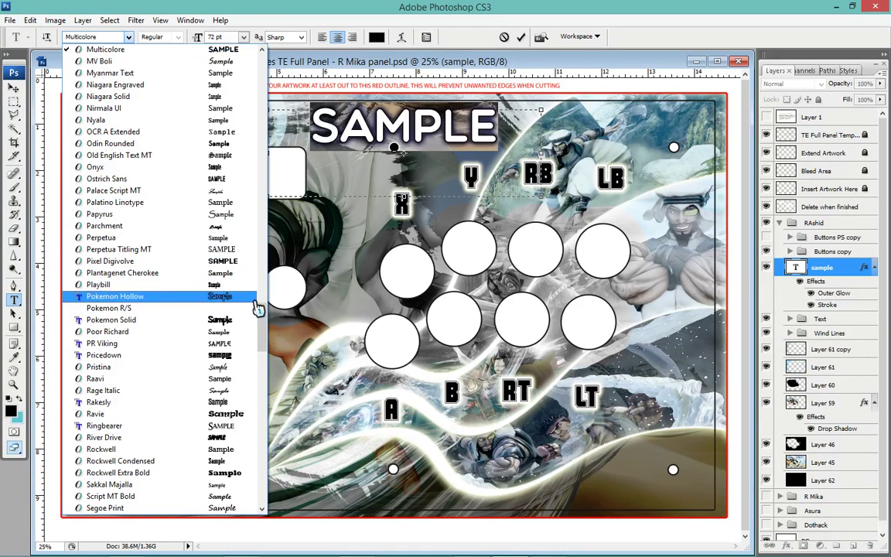
{"action": "left_click_drag", "start_coordinate": [264, 328], "coordinate": [267, 344]}
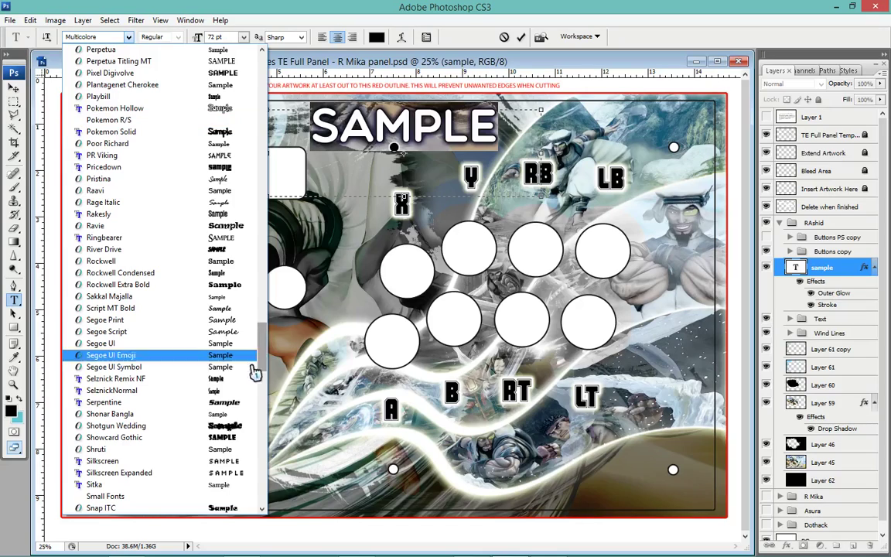
{"action": "left_click", "coordinate": [241, 402]}
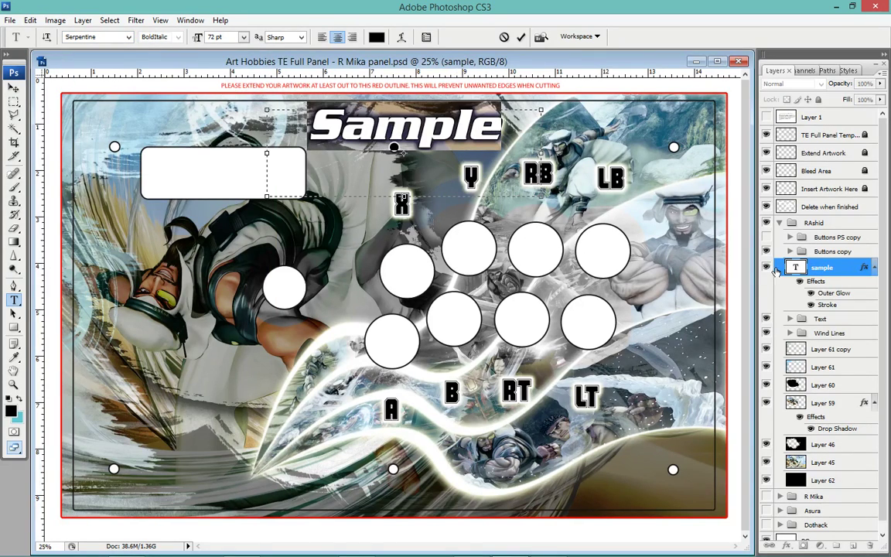
{"action": "key", "text": "ctrl+Return"}
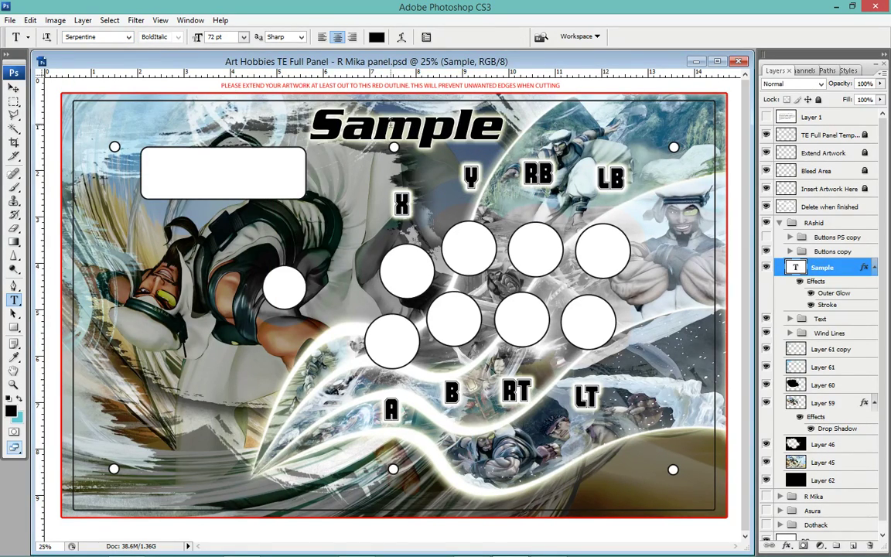
{"action": "key", "text": "v"}
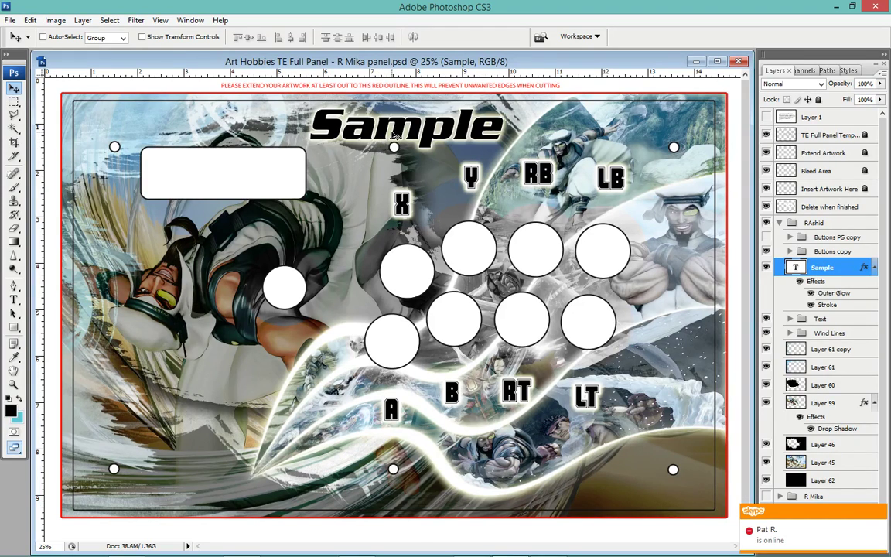
Move the Sample title to the lower left, put its layer in the Text group, and fine-tune its position
{"action": "mouse_move", "coordinate": [394, 135]}
{"action": "left_mouse_down"}
{"action": "mouse_move", "coordinate": [190, 252]}
{"action": "mouse_move", "coordinate": [161, 400]}
{"action": "left_mouse_up"}
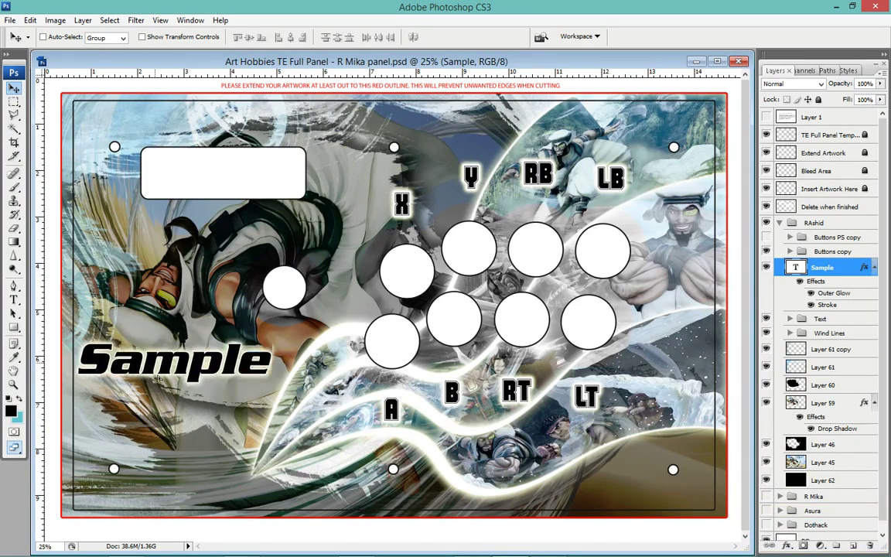
{"action": "left_click", "coordinate": [875, 267]}
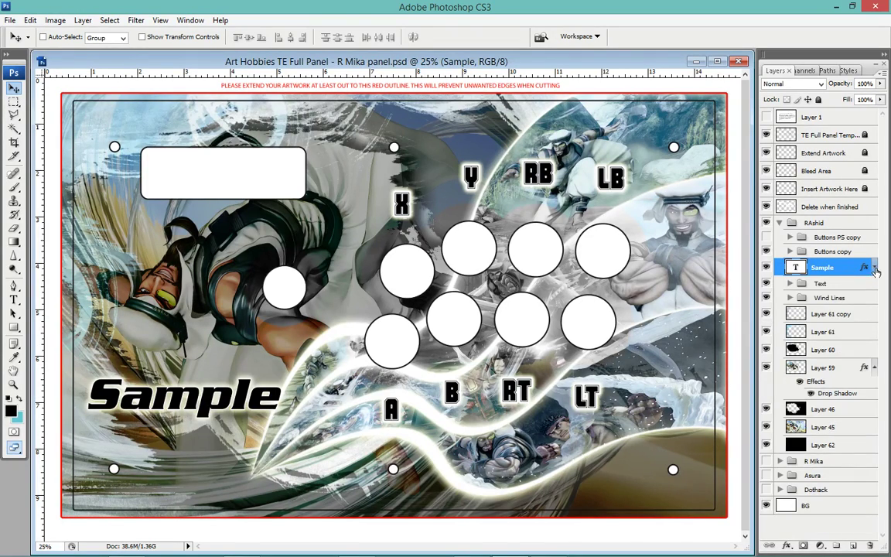
{"action": "left_click_drag", "start_coordinate": [875, 267], "coordinate": [820, 283]}
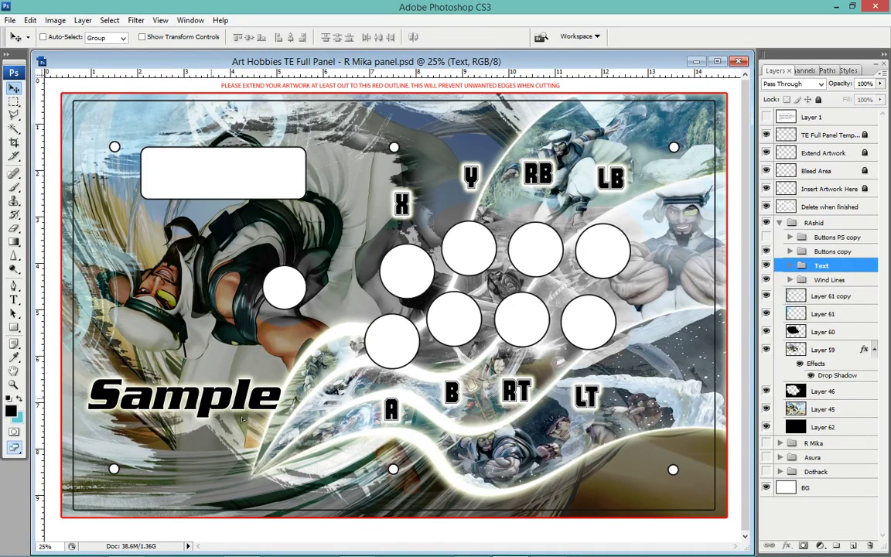
{"action": "left_click_drag", "start_coordinate": [186, 353], "coordinate": [262, 395]}
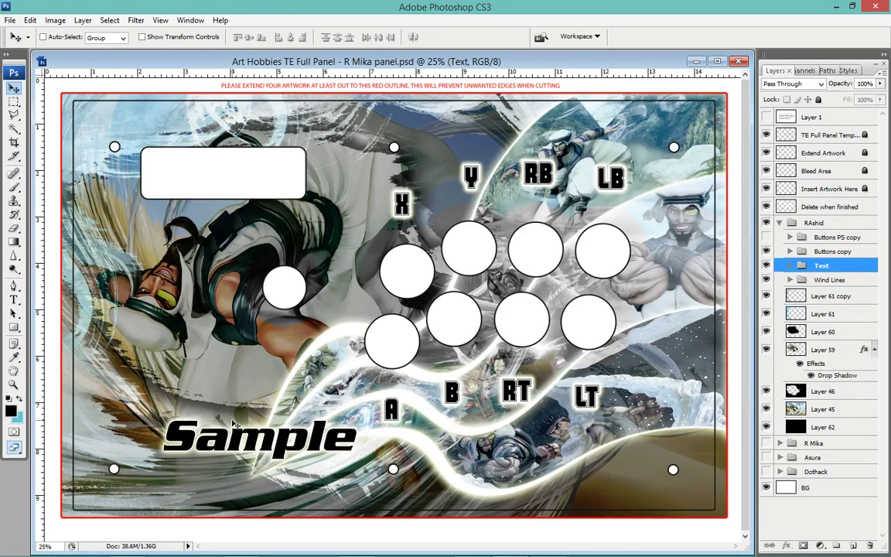
{"action": "left_click", "coordinate": [789, 265]}
{"action": "left_click", "coordinate": [834, 283]}
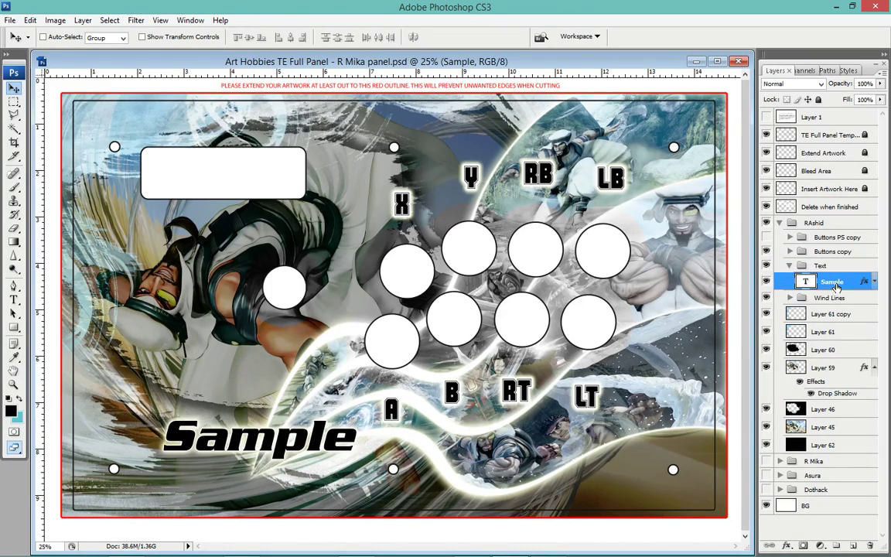
{"action": "mouse_move", "coordinate": [189, 452]}
{"action": "left_mouse_down"}
{"action": "mouse_move", "coordinate": [171, 451]}
{"action": "mouse_move", "coordinate": [165, 463]}
{"action": "left_mouse_up"}
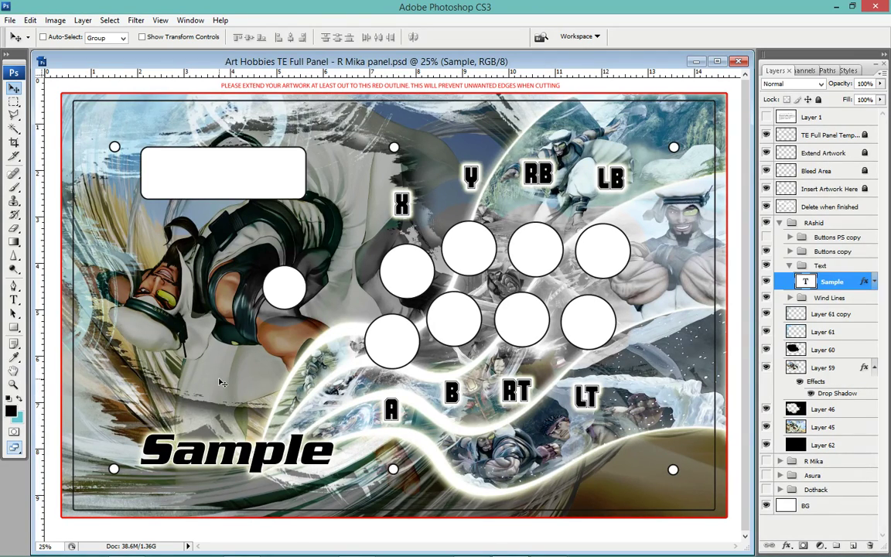
Retype the Sample title as 'Rashid'
{"action": "key", "text": "t"}
{"action": "double_click", "coordinate": [152, 421]}
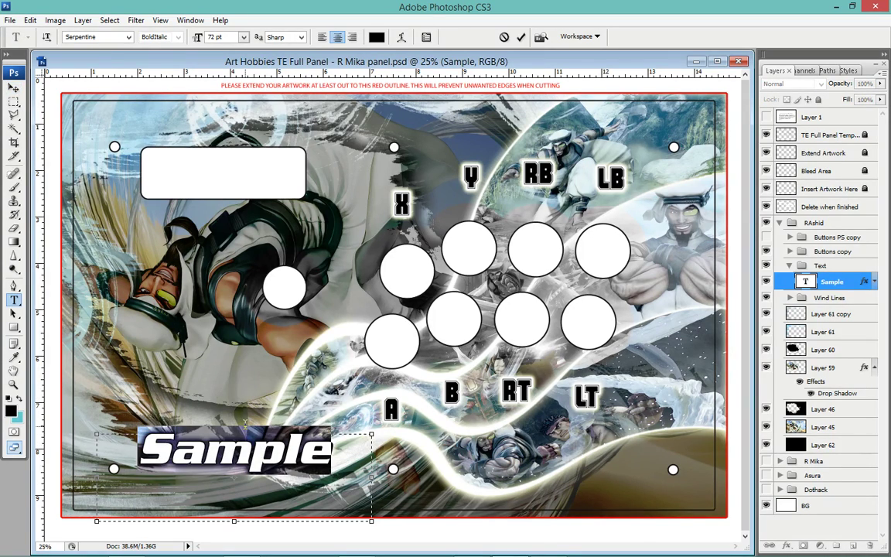
{"action": "type", "text": "Rashid"}
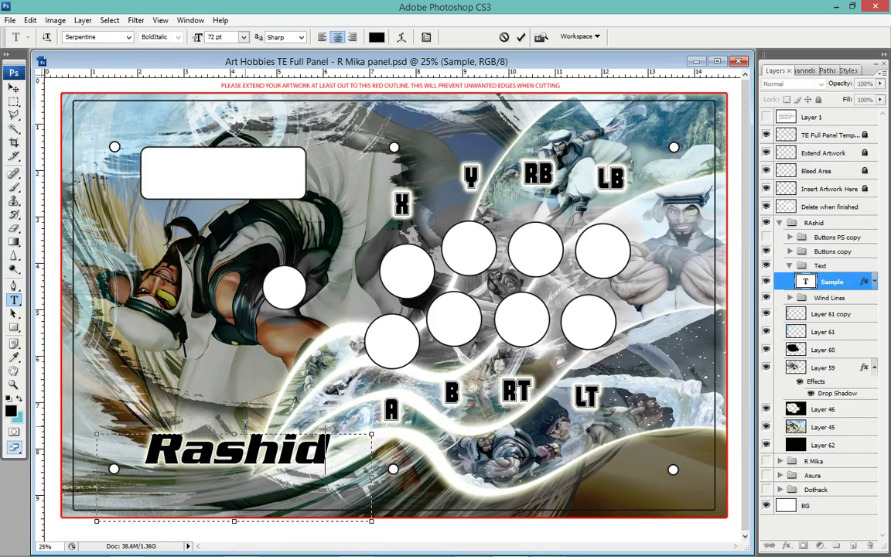
{"action": "key", "text": "ctrl+Return"}
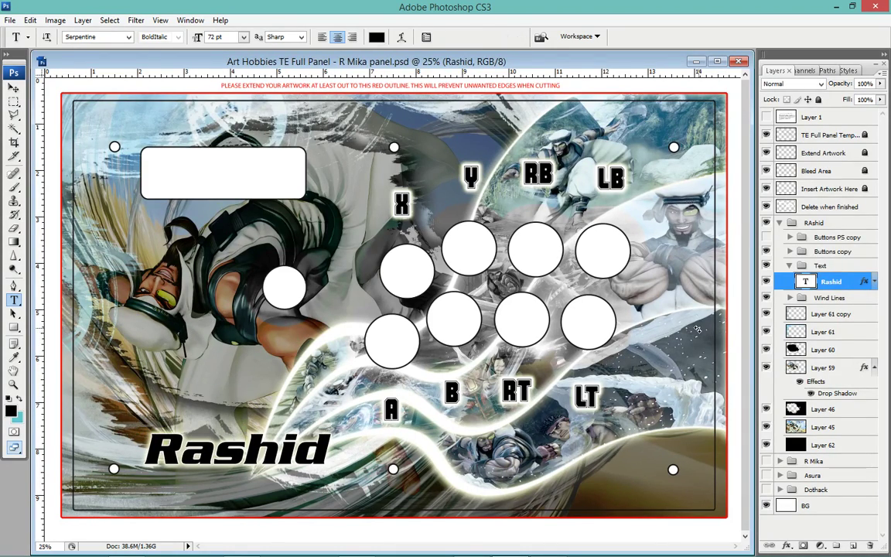
Trim the Rashid text frame shorter and narrower to fit the word
{"action": "key", "text": "ctrl+t"}
{"action": "key", "text": "Return"}
{"action": "key", "text": "t"}
{"action": "double_click", "coordinate": [806, 282]}
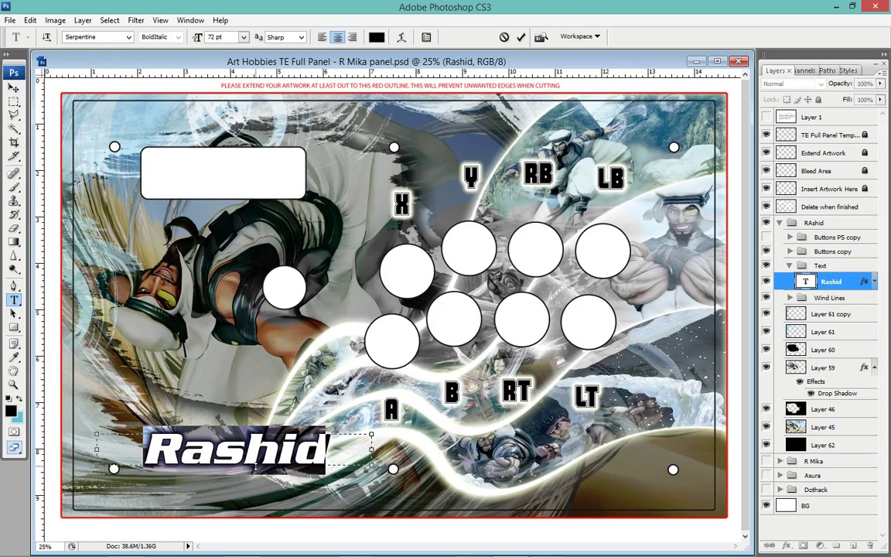
{"action": "left_click_drag", "start_coordinate": [234, 523], "coordinate": [256, 463]}
{"action": "left_click_drag", "start_coordinate": [372, 449], "coordinate": [328, 448]}
{"action": "key", "text": "ctrl+Return"}
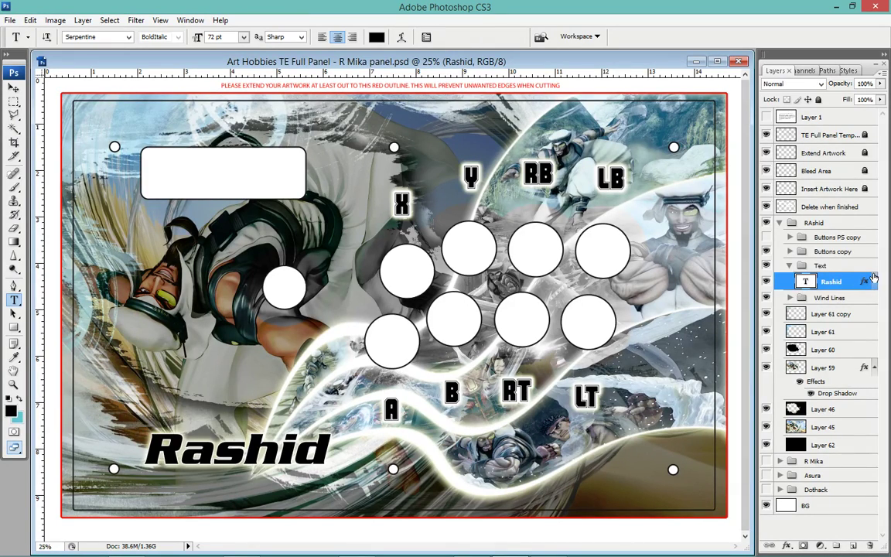
Duplicate the Rashid layer and shift the copy down and slightly left
{"action": "key", "text": "ctrl+j"}
{"action": "key", "text": "v"}
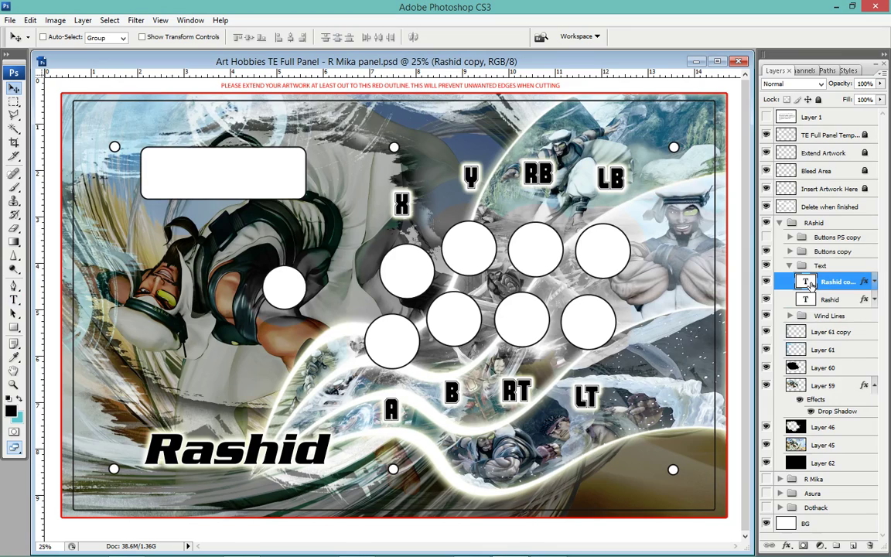
{"action": "key", "text": "shift+Down"}
{"action": "key", "text": "shift+Down"}
{"action": "key", "text": "shift+Down"}
{"action": "key", "text": "shift+Down"}
{"action": "key", "text": "shift+Down"}
{"action": "key", "text": "shift+Down"}
{"action": "key", "text": "shift+Down"}
{"action": "key", "text": "shift+Down"}
{"action": "key", "text": "shift+Down"}
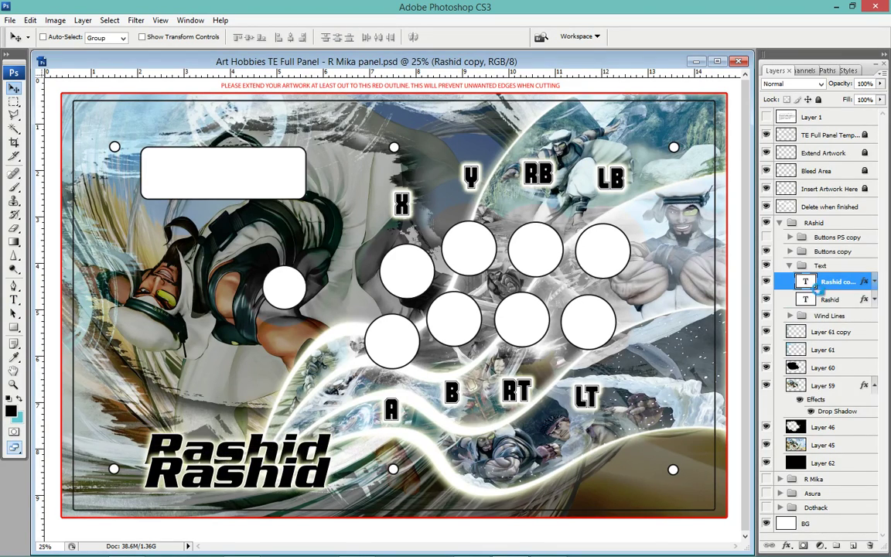
{"action": "key", "text": "shift+Down"}
{"action": "key", "text": "shift+Down"}
{"action": "key", "text": "shift+Down"}
{"action": "key", "text": "shift+Left"}
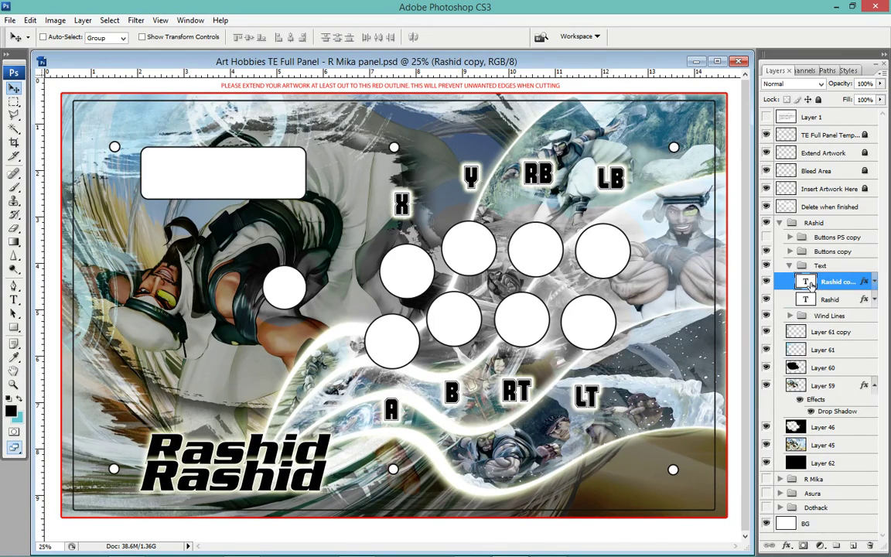
{"action": "key", "text": "shift+Left"}
{"action": "key", "text": "shift+Left"}
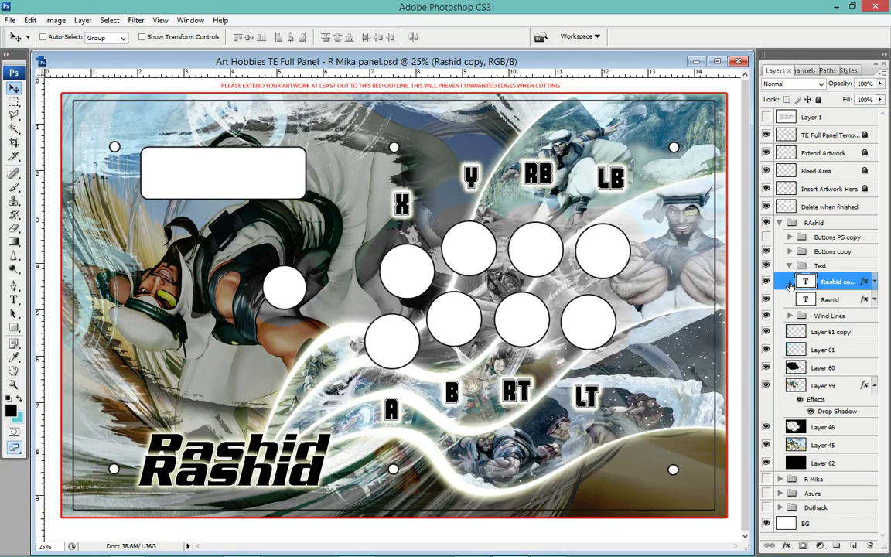
Retype the copy as 'Of the Turbulent Wind' and size it to 22 pt
{"action": "key", "text": "t"}
{"action": "double_click", "coordinate": [232, 478]}
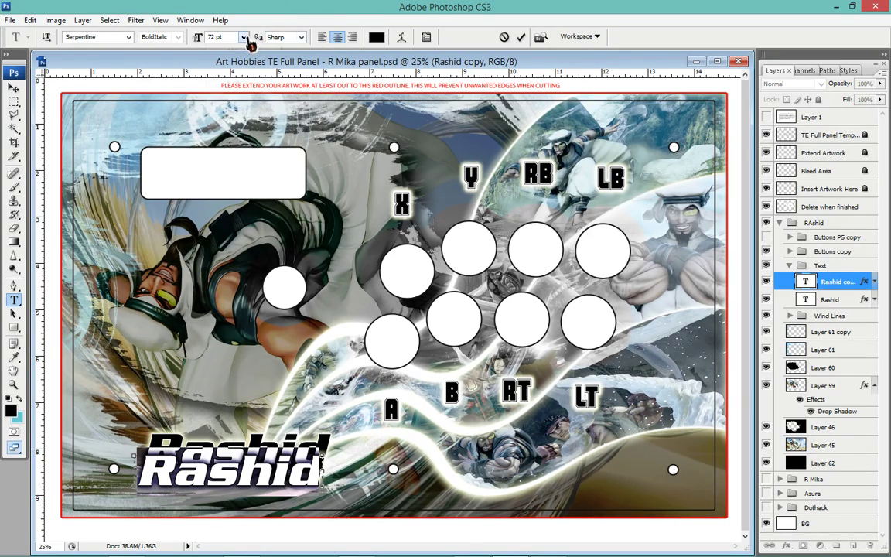
{"action": "left_click", "coordinate": [243, 37]}
{"action": "left_click", "coordinate": [235, 137]}
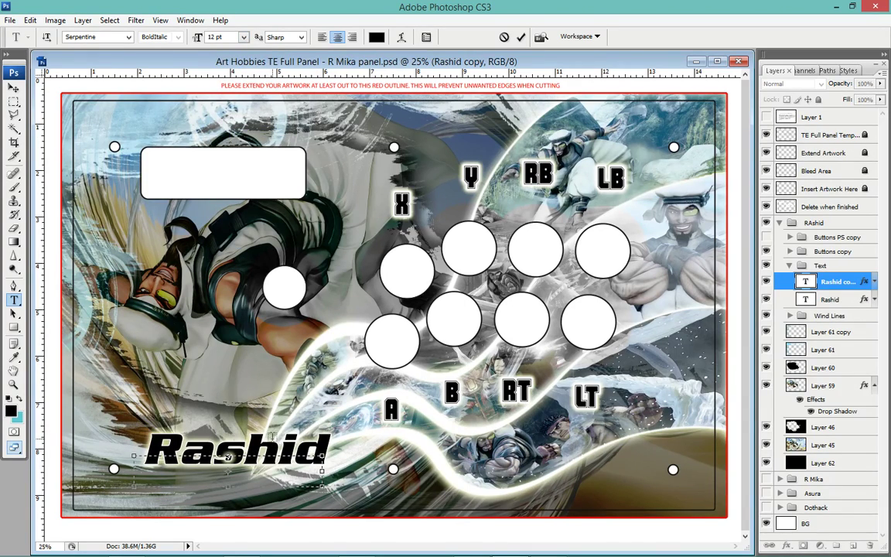
{"action": "type", "text": "Of the Tur"}
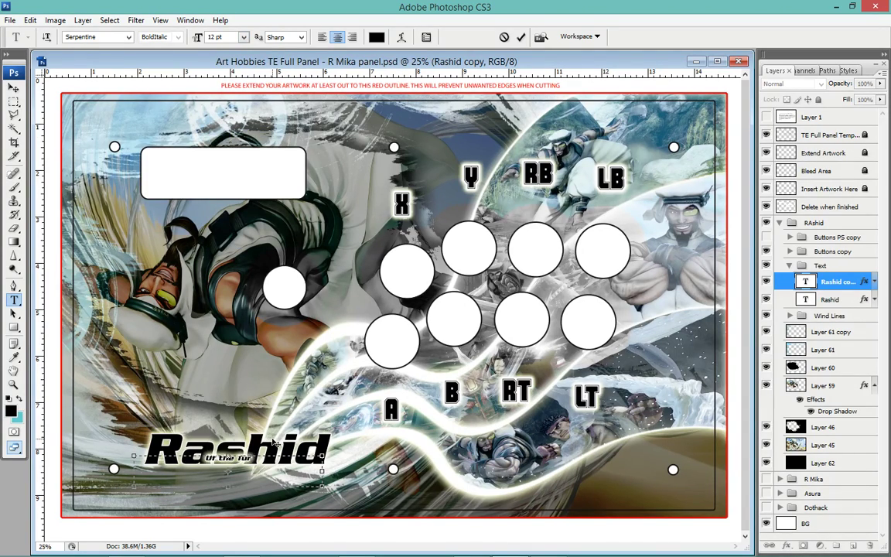
{"action": "type", "text": "bulent W"}
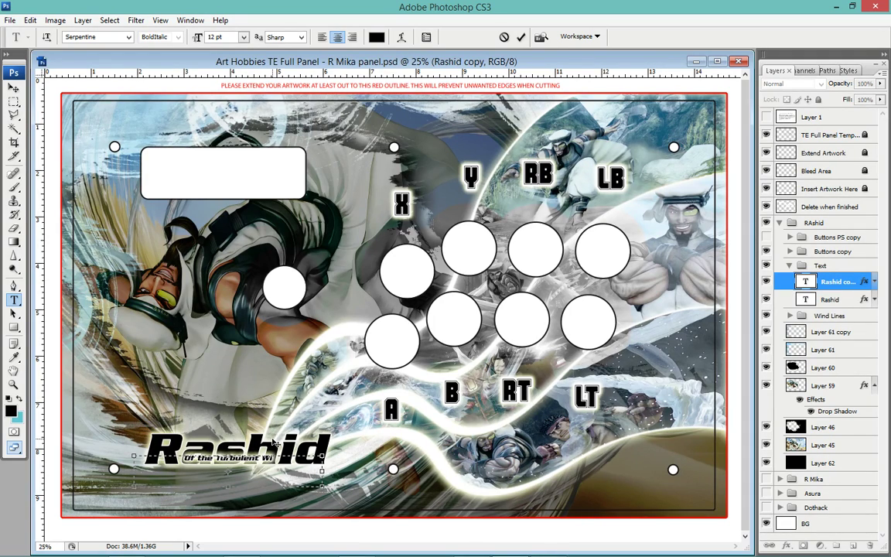
{"action": "type", "text": "ind"}
{"action": "key", "text": "ctrl+a"}
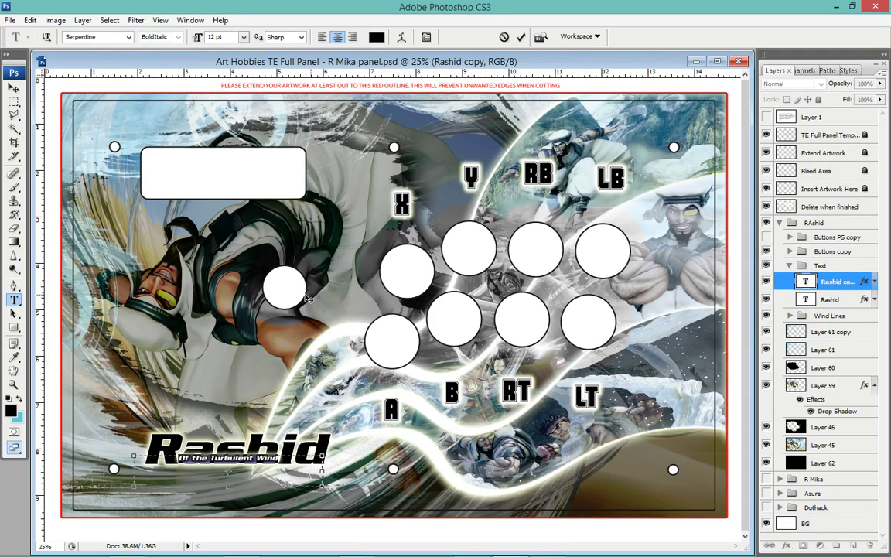
{"action": "key", "text": "Up"}
{"action": "key", "text": "Up"}
{"action": "key", "text": "Up"}
{"action": "key", "text": "Up"}
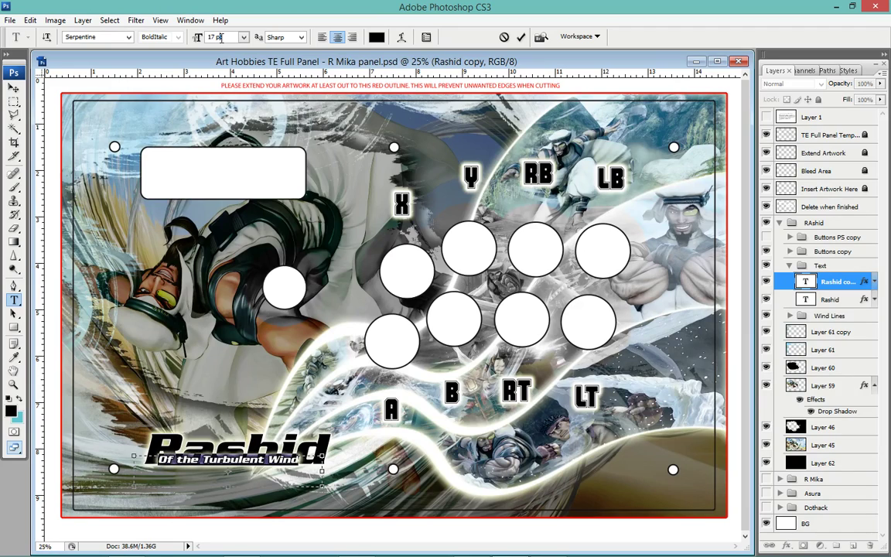
{"action": "key", "text": "Up"}
{"action": "key", "text": "Up"}
{"action": "key", "text": "Up"}
{"action": "key", "text": "Up"}
{"action": "key", "text": "Up"}
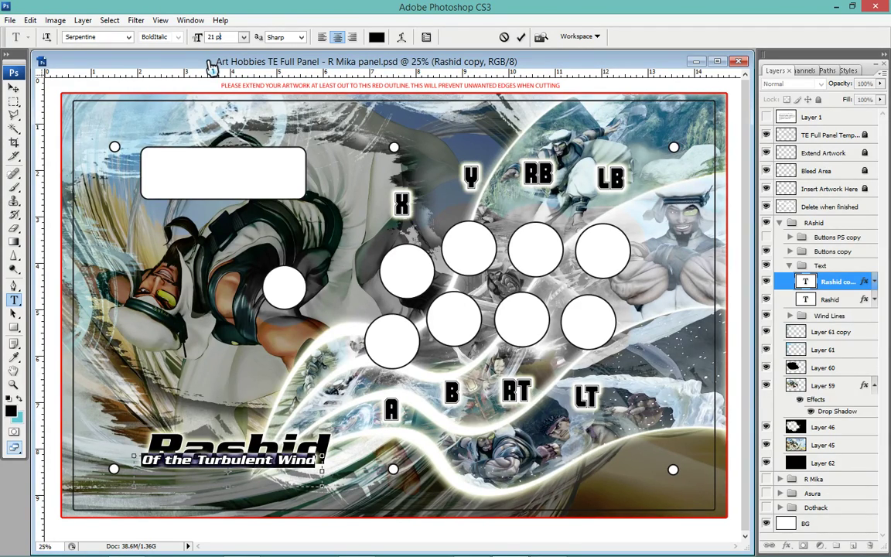
{"action": "key", "text": "Up"}
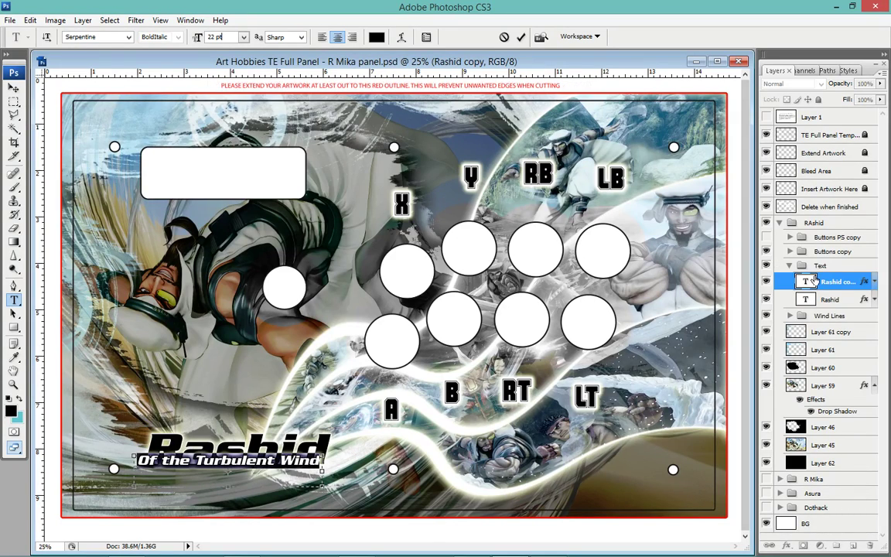
{"action": "key", "text": "ctrl+Return"}
Nudge the subtitle right and down until it sits just beneath Rashid
{"action": "key", "text": "v"}
{"action": "key", "text": "shift+Right"}
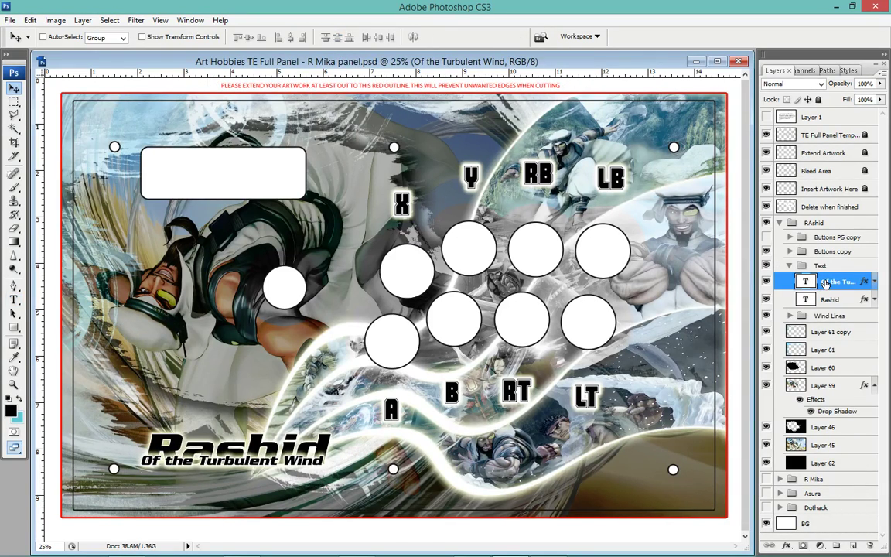
{"action": "key", "text": "shift+Right"}
{"action": "key", "text": "shift+Right"}
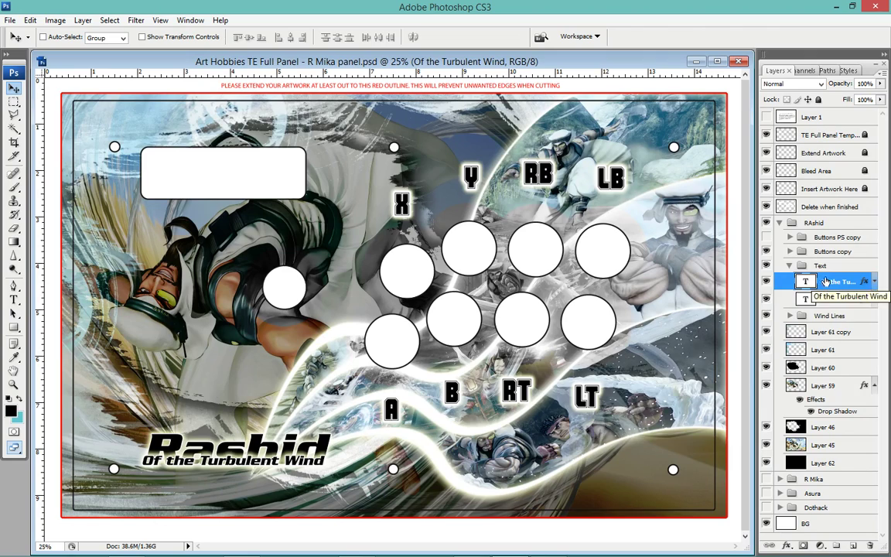
{"action": "key", "text": "shift+Down"}
{"action": "key", "text": "shift+Down"}
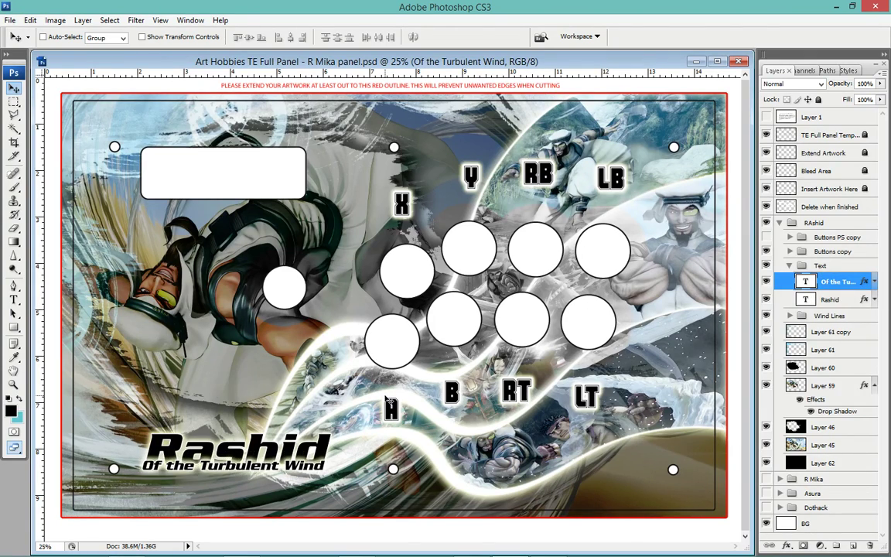
{"action": "key", "text": "shift+Down"}
{"action": "key", "text": "shift+Down"}
{"action": "key", "text": "shift+Down"}
{"action": "key", "text": "shift+Down"}
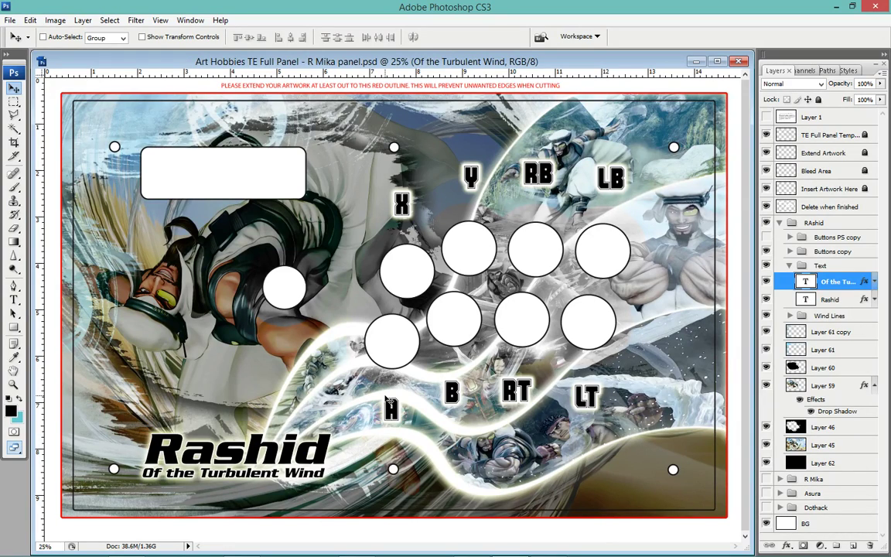
{"action": "key", "text": "ctrl+t"}
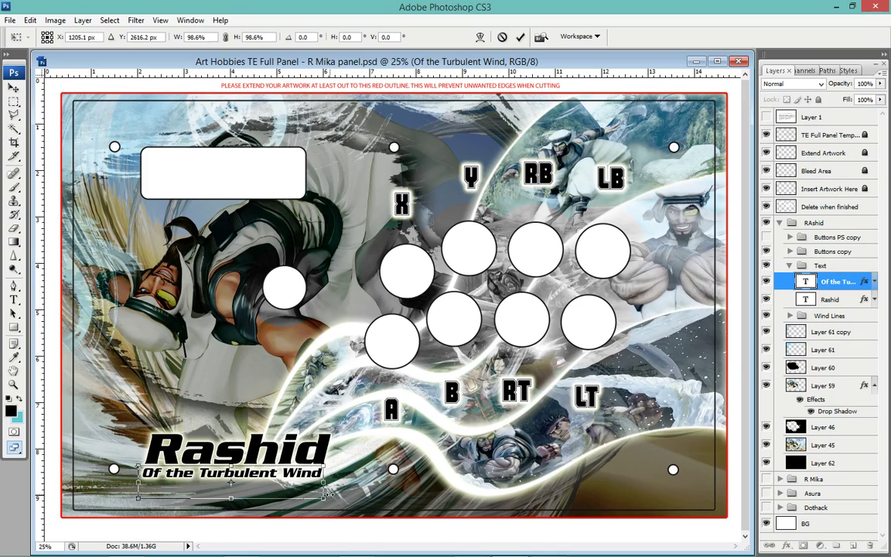
{"action": "key", "text": "Return"}
{"action": "key", "text": "Up"}
{"action": "key", "text": "Up"}
{"action": "key", "text": "Up"}
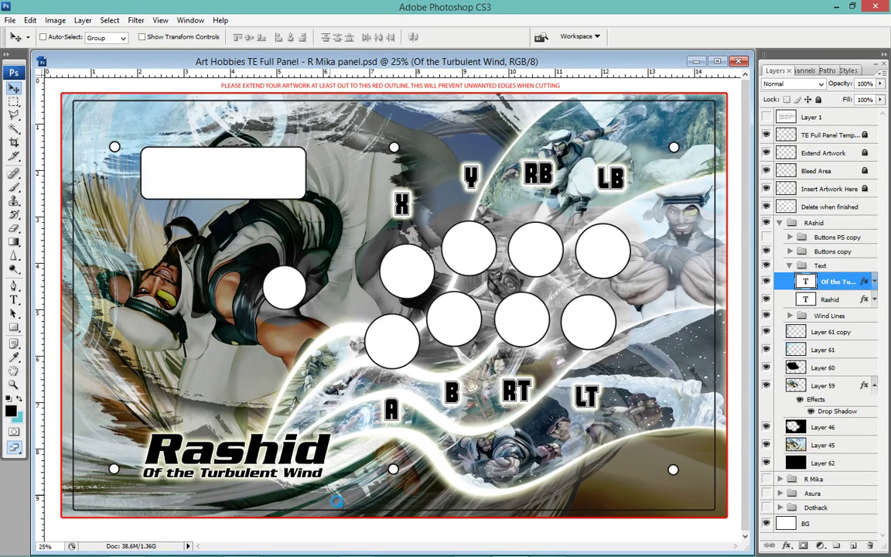
{"action": "key", "text": "Up"}
{"action": "key", "text": "Up"}
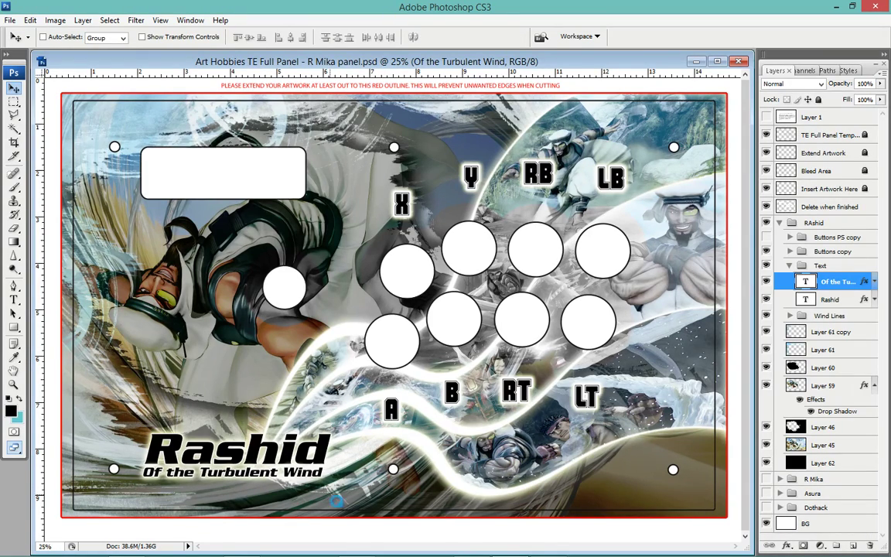
{"action": "key", "text": "Up"}
Select the Text group and enlarge both title lines to about 155%
{"action": "left_click", "coordinate": [830, 315], "text": "ctrl"}
{"action": "left_click", "coordinate": [830, 299]}
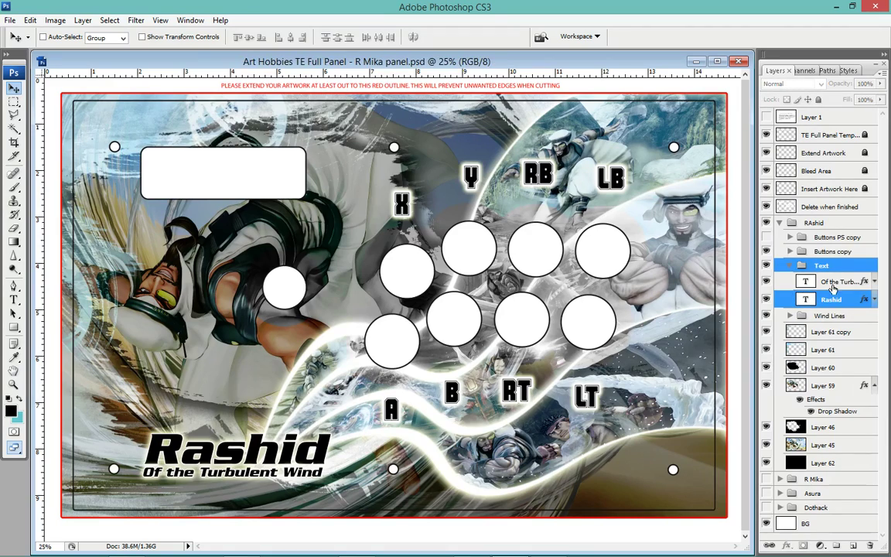
{"action": "left_click", "coordinate": [835, 282], "text": "shift"}
{"action": "left_click", "coordinate": [821, 265]}
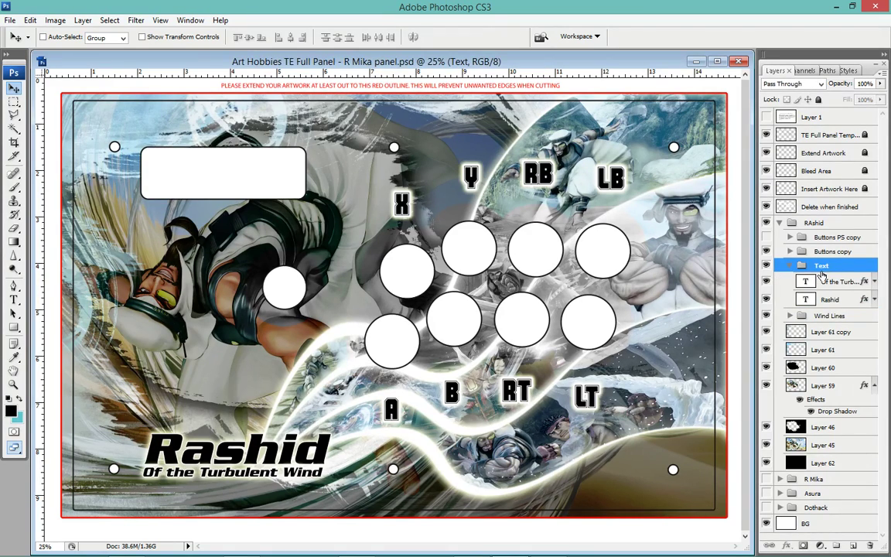
{"action": "key", "text": "ctrl+t"}
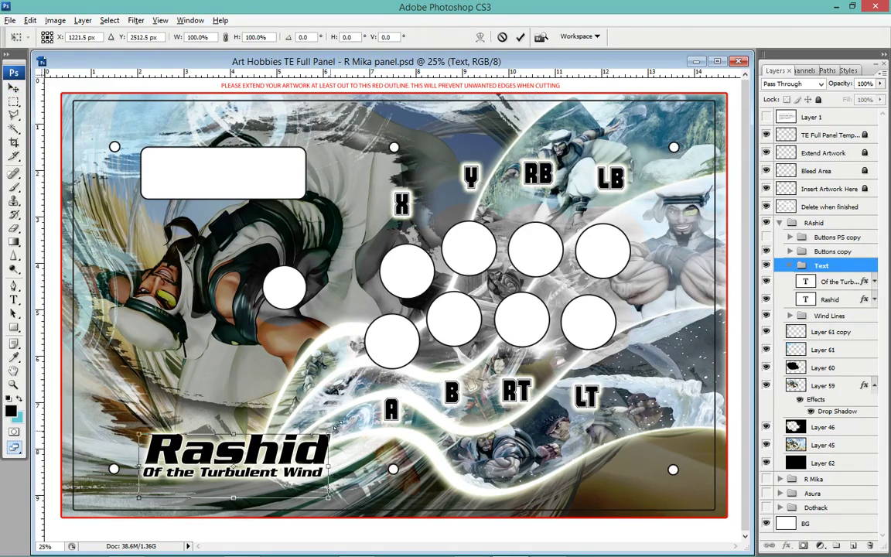
{"action": "left_click_drag", "start_coordinate": [329, 434], "coordinate": [374, 397]}
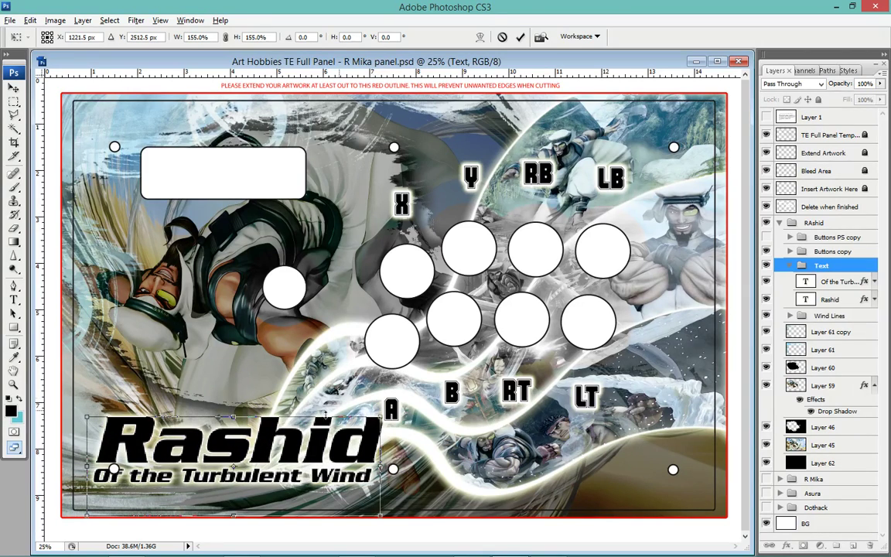
{"action": "left_click_drag", "start_coordinate": [292, 375], "coordinate": [313, 420]}
Shift the enlarged title block right and down, then scale it back to about 143%
{"action": "key", "text": "shift+Right"}
{"action": "key", "text": "shift+Right"}
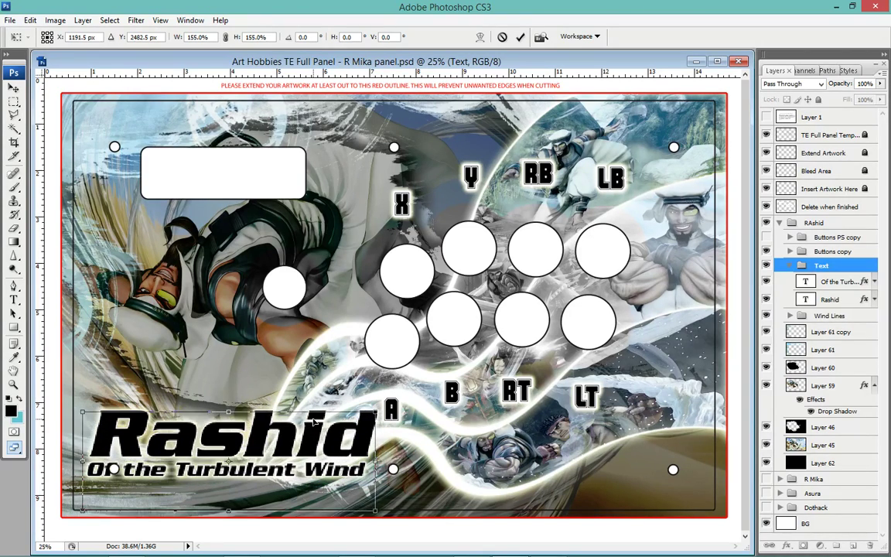
{"action": "key", "text": "shift+Down"}
{"action": "key", "text": "shift+Down"}
{"action": "key", "text": "shift+Right"}
{"action": "key", "text": "shift+Right"}
{"action": "key", "text": "shift+Down"}
{"action": "key", "text": "shift+Down"}
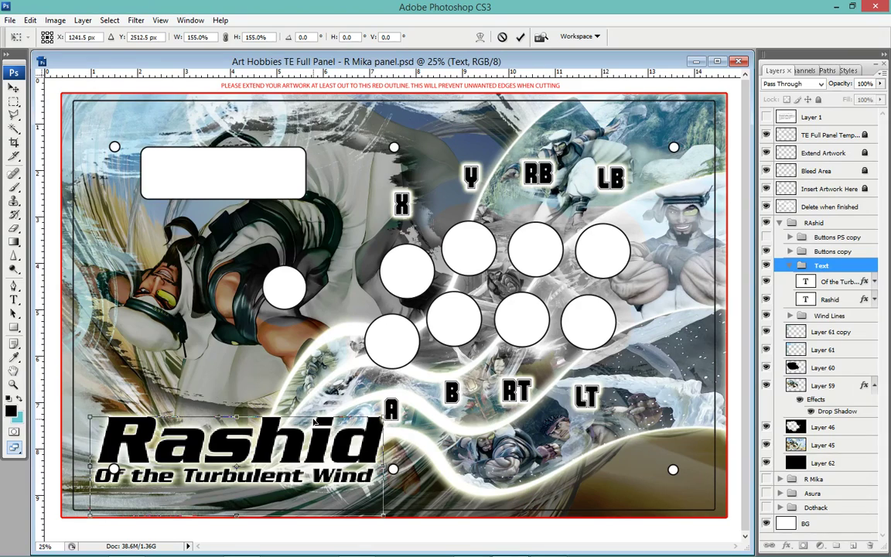
{"action": "key", "text": "shift+Right"}
{"action": "key", "text": "shift+Right"}
{"action": "key", "text": "shift+Right"}
{"action": "key", "text": "shift+Down"}
{"action": "key", "text": "shift+Down"}
{"action": "key", "text": "shift+Right"}
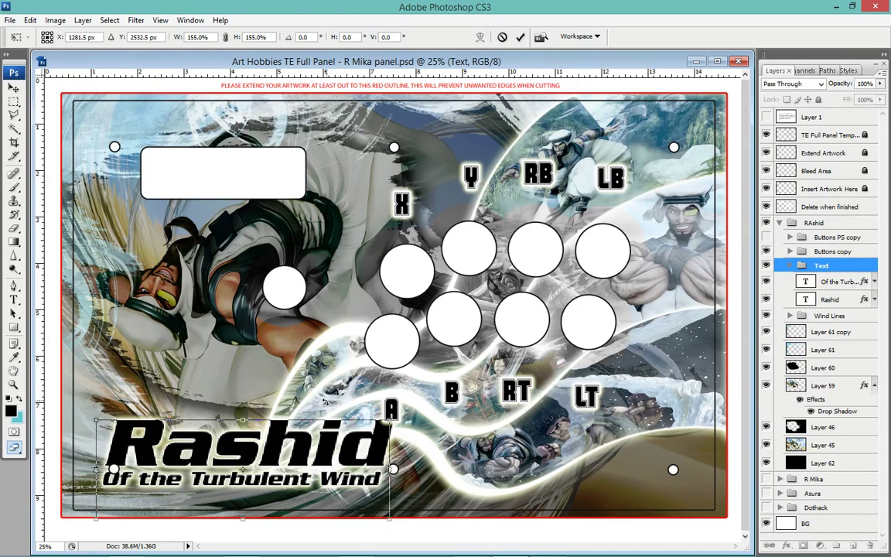
{"action": "left_click_drag", "start_coordinate": [95, 420], "coordinate": [118, 429]}
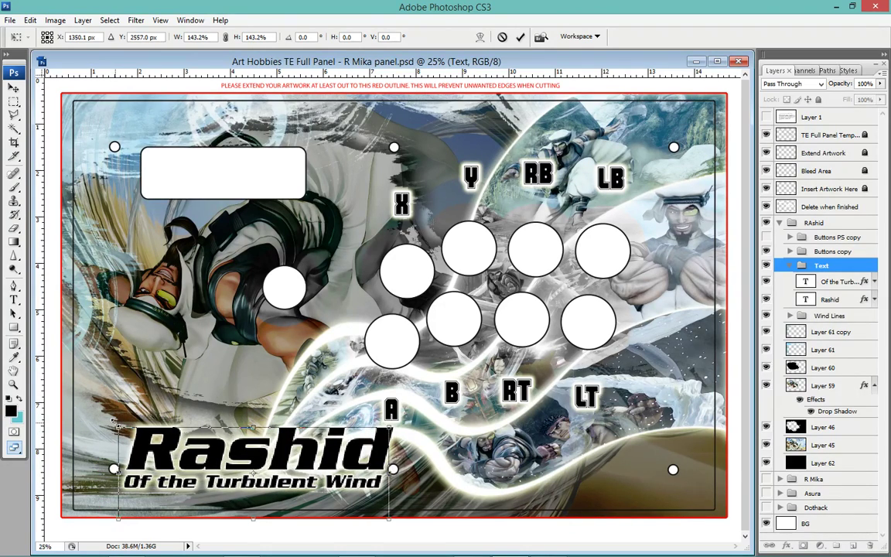
{"action": "key", "text": "Return"}
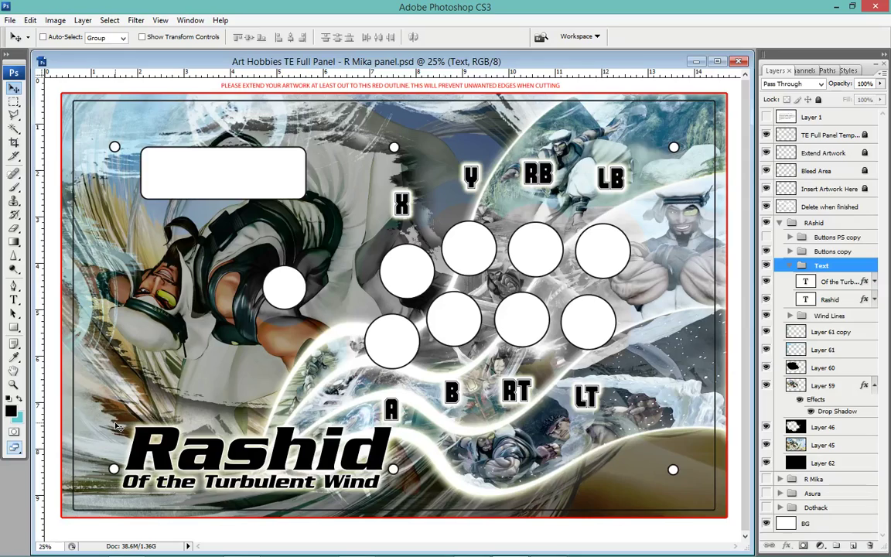
Lower the Rashid title block slightly toward the bottom-left
{"action": "key", "text": "shift+Down"}
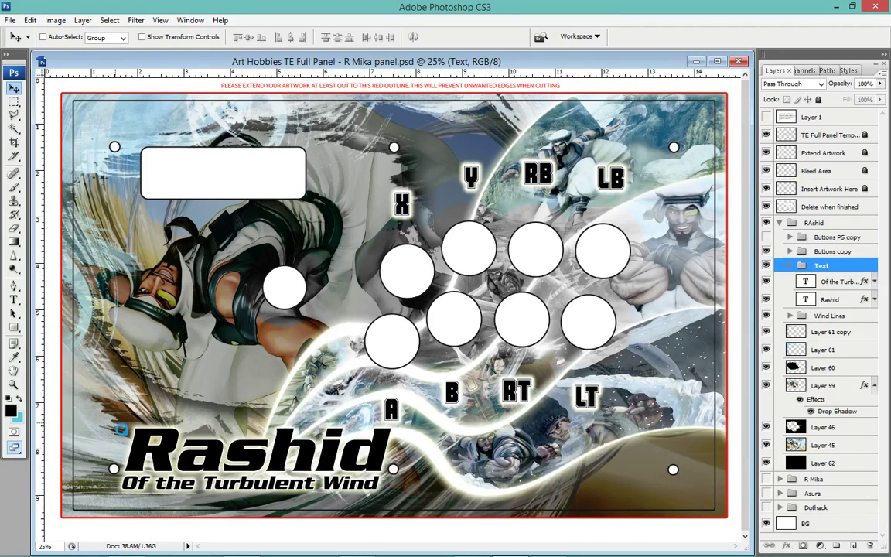
{"action": "key", "text": "shift+Down"}
{"action": "key", "text": "shift+Down"}
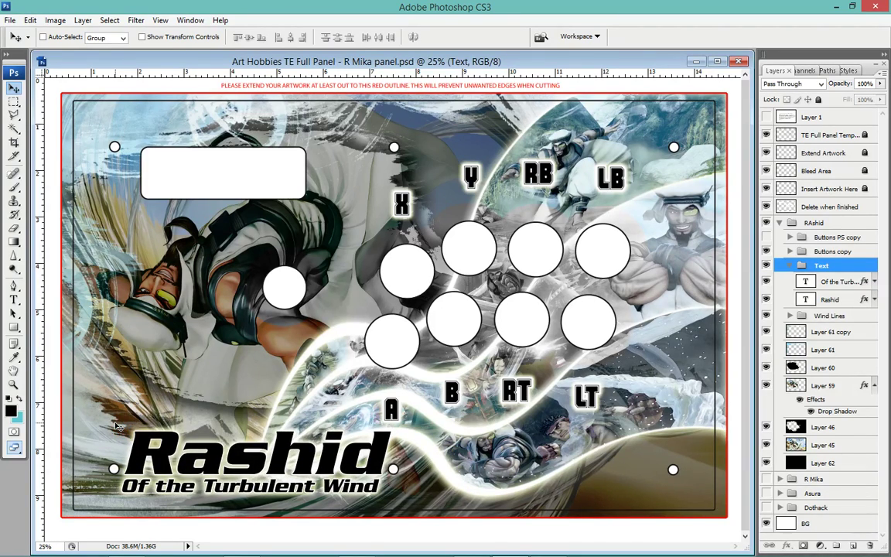
{"action": "key", "text": "shift+Down"}
{"action": "key", "text": "shift+Down"}
{"action": "key", "text": "shift+Down"}
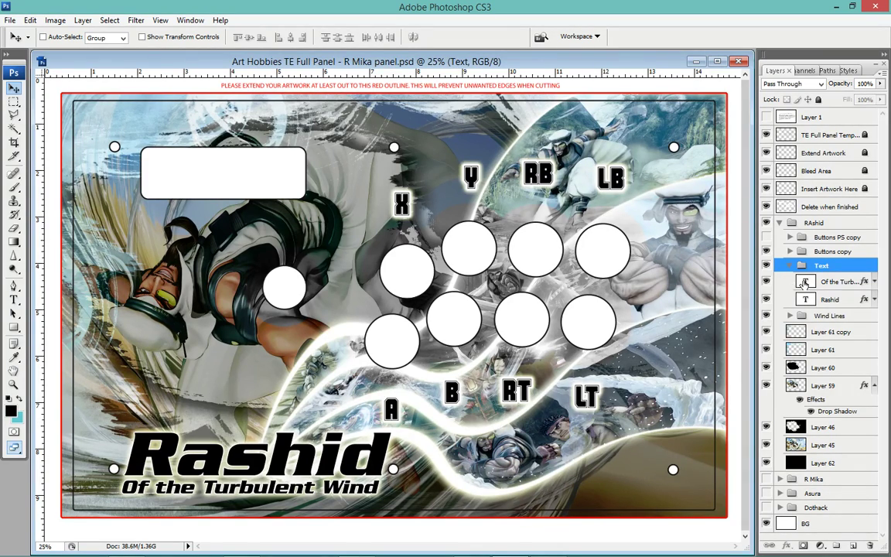
Duplicate the Of the Turbulent Wind layer and hide the original
{"action": "left_click", "coordinate": [835, 282]}
{"action": "key", "text": "ctrl+j"}
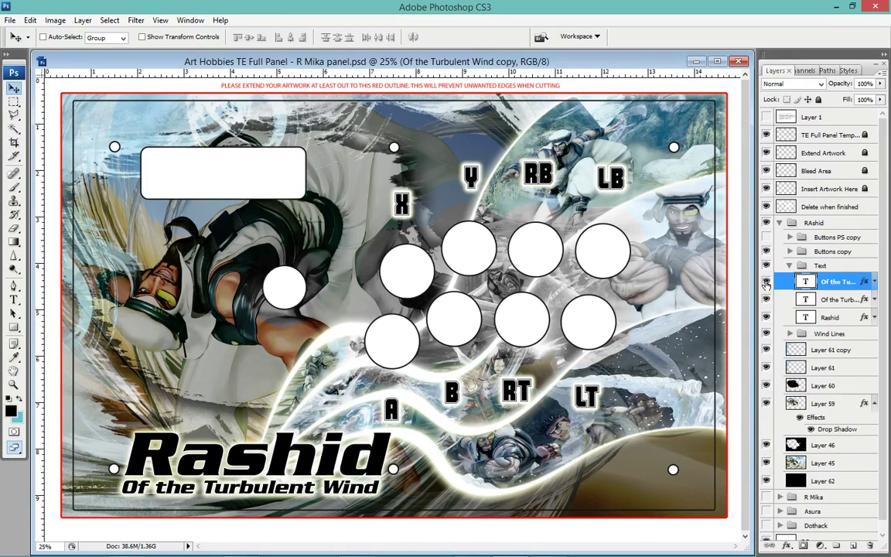
{"action": "left_click", "coordinate": [766, 299]}
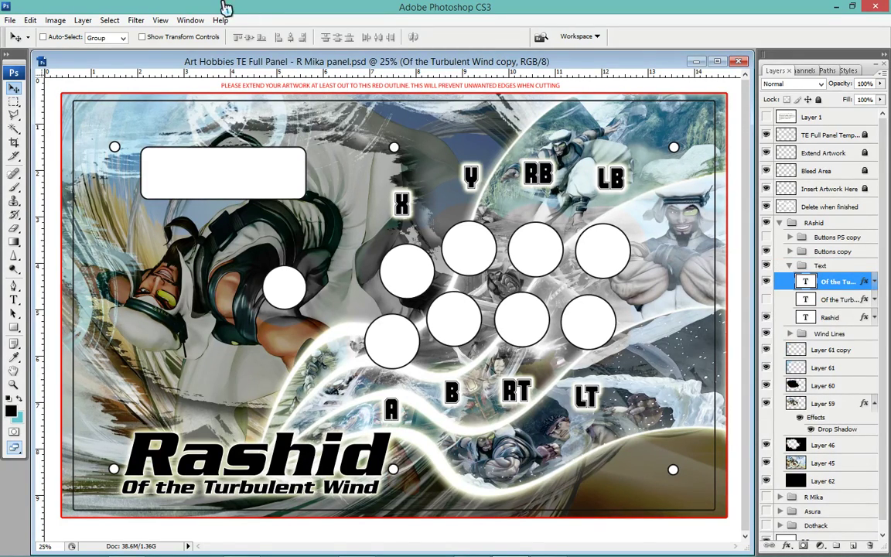
Set the copied subtitle's font to BM japan
{"action": "key", "text": "t"}
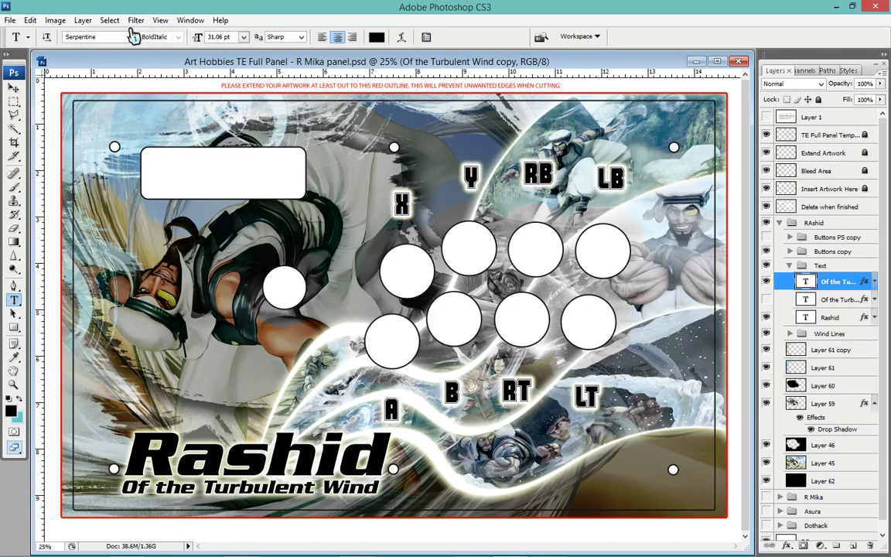
{"action": "left_click", "coordinate": [129, 36]}
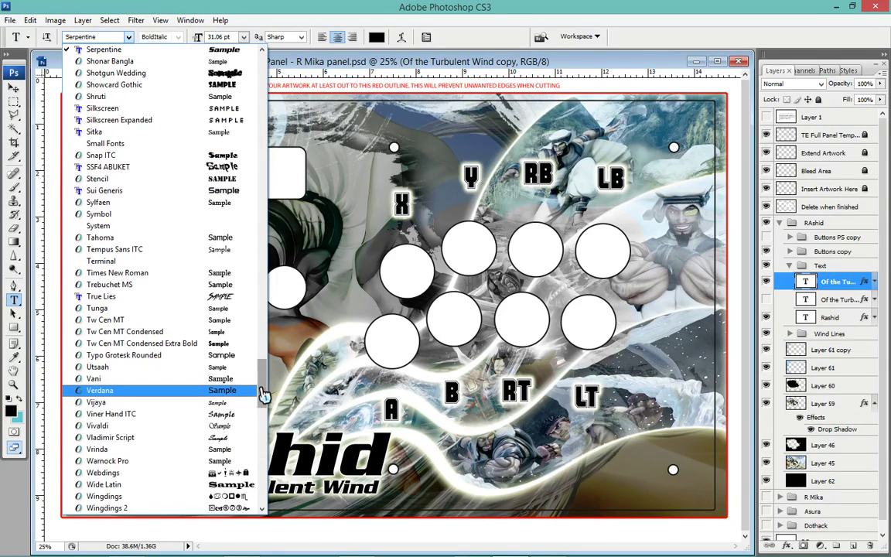
{"action": "left_click_drag", "start_coordinate": [259, 389], "coordinate": [263, 85]}
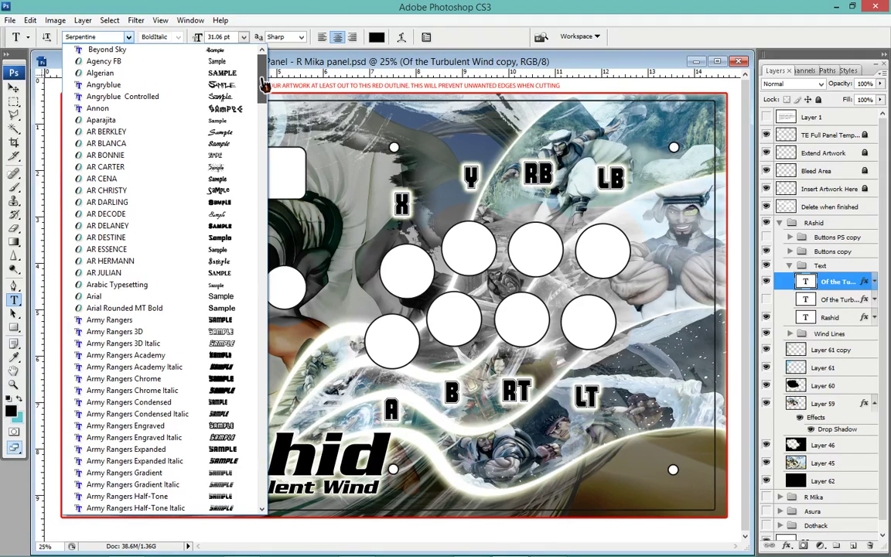
{"action": "left_click_drag", "start_coordinate": [263, 85], "coordinate": [268, 178]}
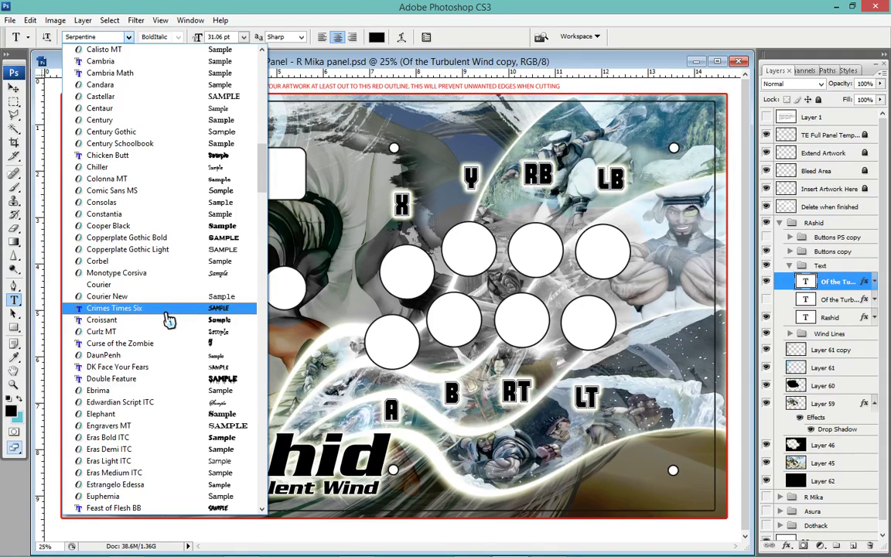
{"action": "left_click_drag", "start_coordinate": [261, 192], "coordinate": [261, 139]}
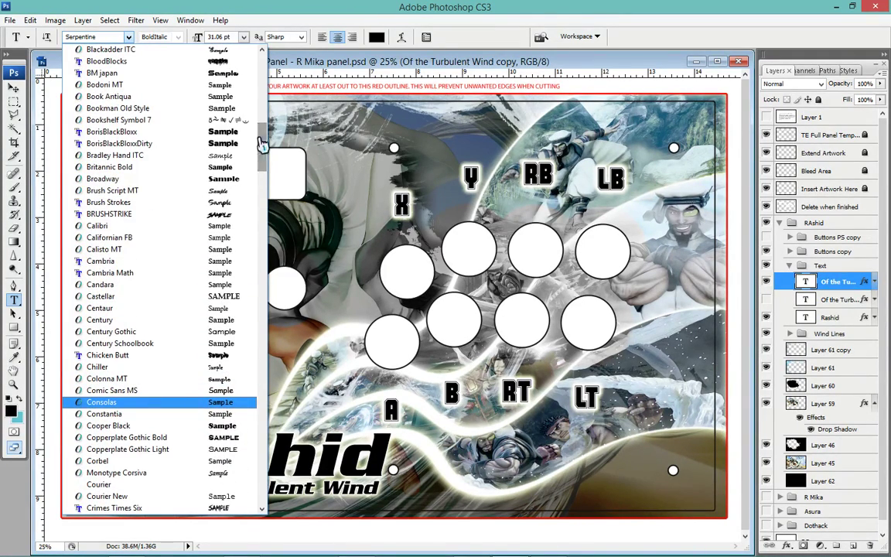
{"action": "left_click", "coordinate": [171, 78]}
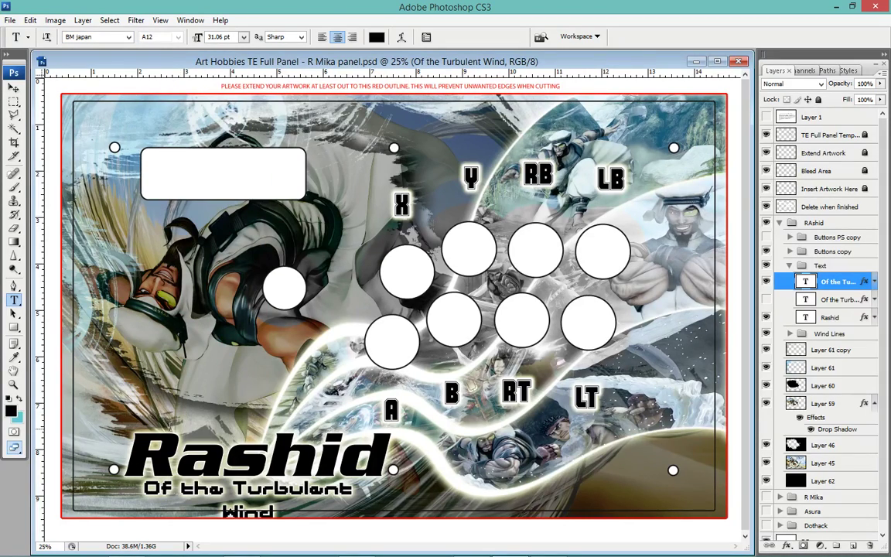
Retype the subtitle as 'OF THE TURBULENT WIND' in capitals at a smaller size
{"action": "double_click", "coordinate": [805, 282]}
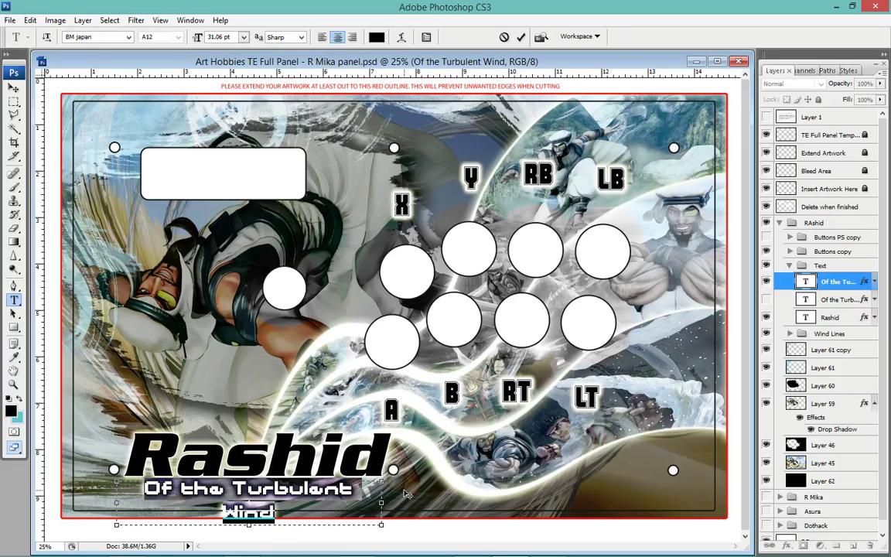
{"action": "type", "text": "OF THE TUR"}
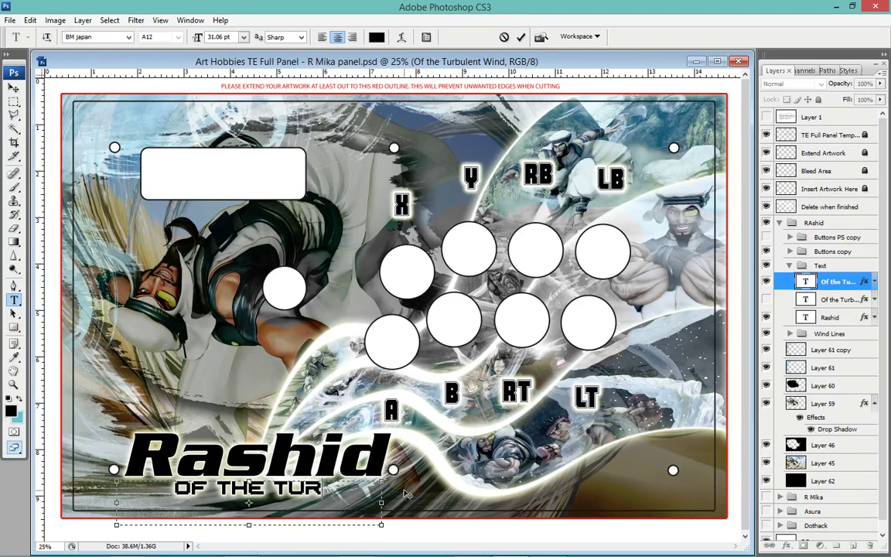
{"action": "type", "text": "ULENT"}
{"action": "key", "text": "BackSpace"}
{"action": "key", "text": "BackSpace"}
{"action": "key", "text": "BackSpace"}
{"action": "key", "text": "BackSpace"}
{"action": "key", "text": "BackSpace"}
{"action": "type", "text": "BULEN"}
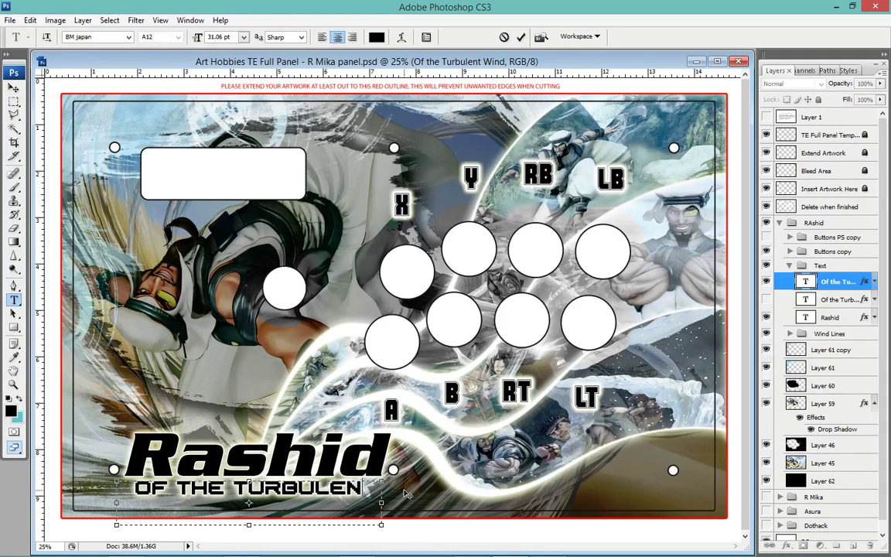
{"action": "type", "text": "T WIND"}
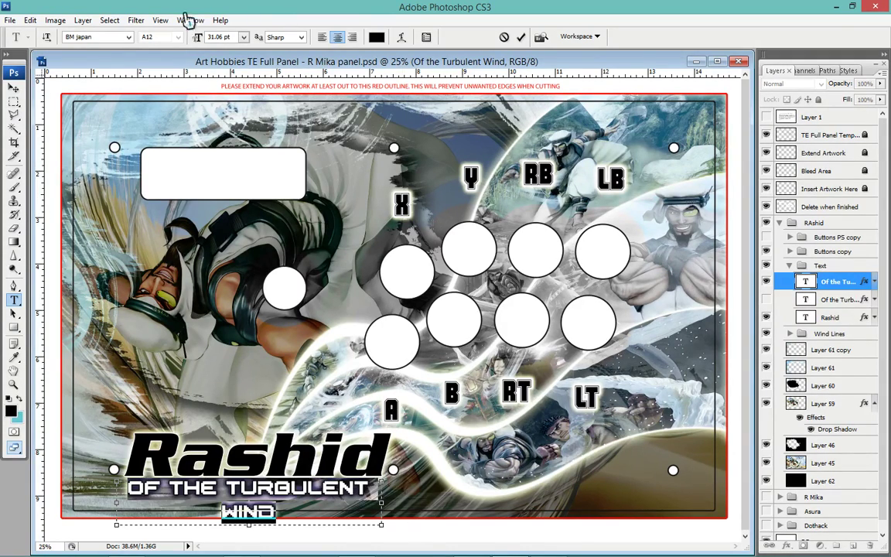
{"action": "key", "text": "ctrl+a"}
{"action": "key", "text": "ctrl+shift+comma"}
{"action": "key", "text": "ctrl+shift+comma"}
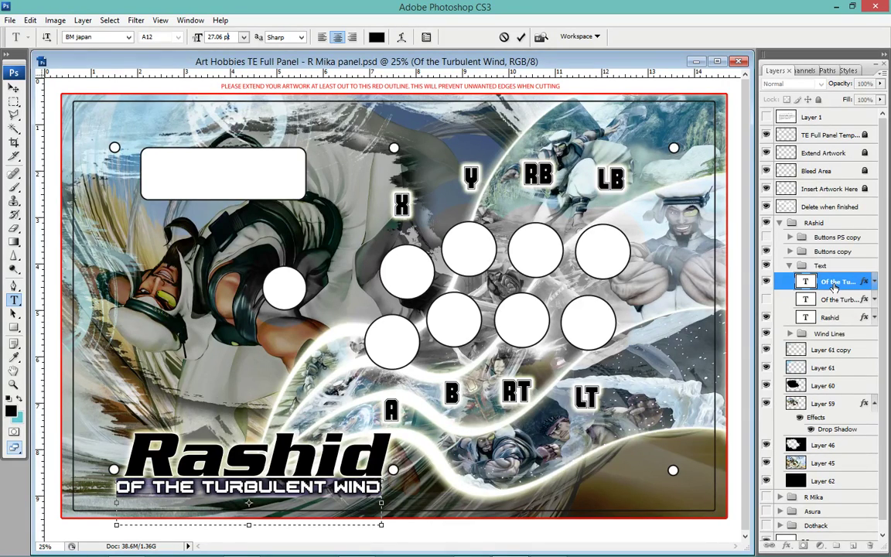
{"action": "key", "text": "ctrl+Return"}
Slant and slightly shrink the subtitle, then nudge it into place beneath Rashid
{"action": "key", "text": "ctrl+t"}
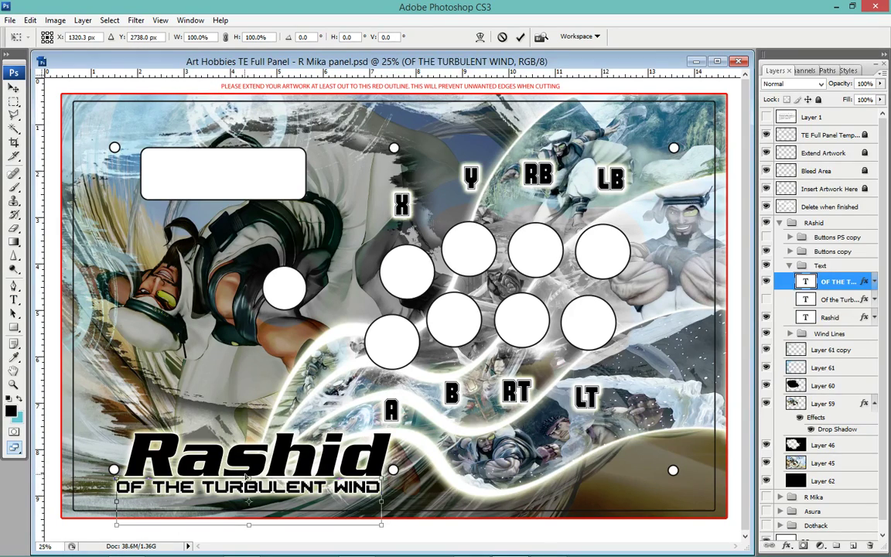
{"action": "left_click_drag", "start_coordinate": [249, 478], "coordinate": [259, 479]}
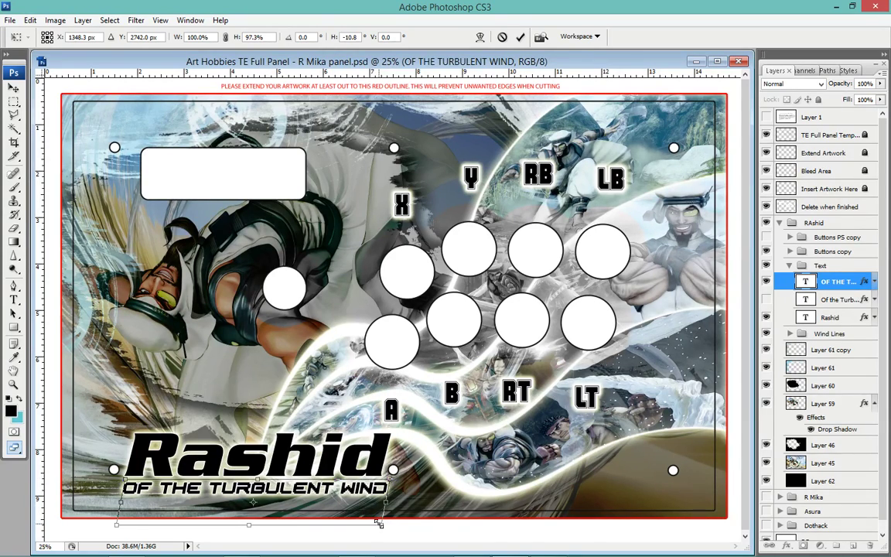
{"action": "left_click_drag", "start_coordinate": [379, 524], "coordinate": [373, 522]}
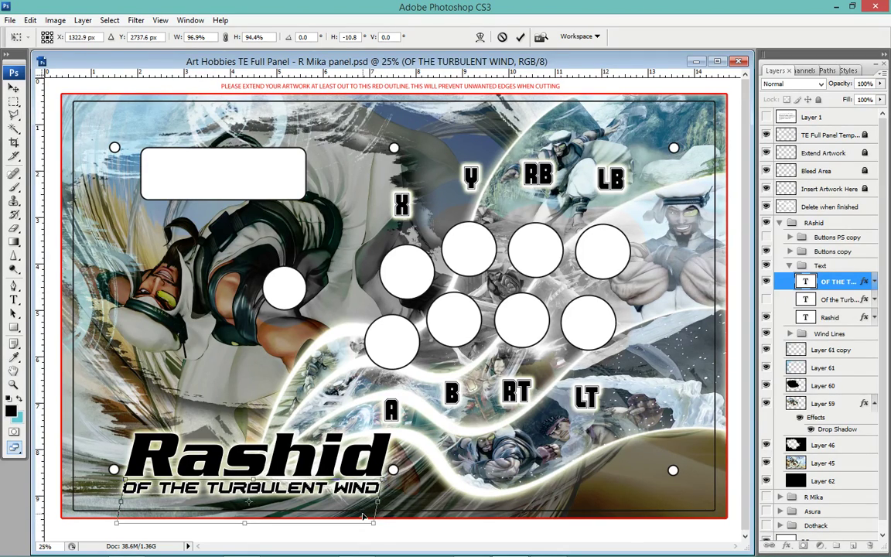
{"action": "key", "text": "Return"}
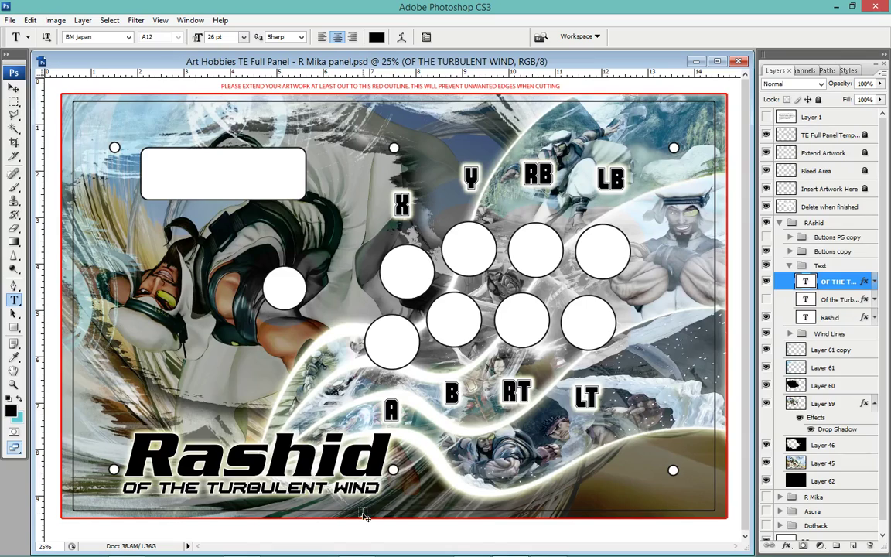
{"action": "key", "text": "v"}
{"action": "key", "text": "shift+Up"}
{"action": "key", "text": "shift+Up"}
{"action": "key", "text": "shift+Up"}
{"action": "key", "text": "shift+Up"}
{"action": "key", "text": "shift+Up"}
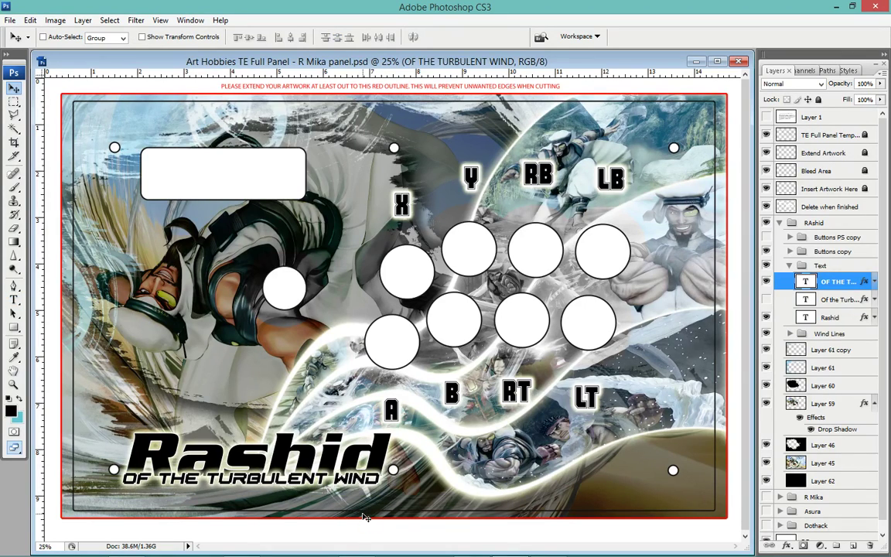
{"action": "key", "text": "shift+Up"}
{"action": "key", "text": "shift+Down"}
{"action": "key", "text": "shift+Down"}
{"action": "key", "text": "shift+Down"}
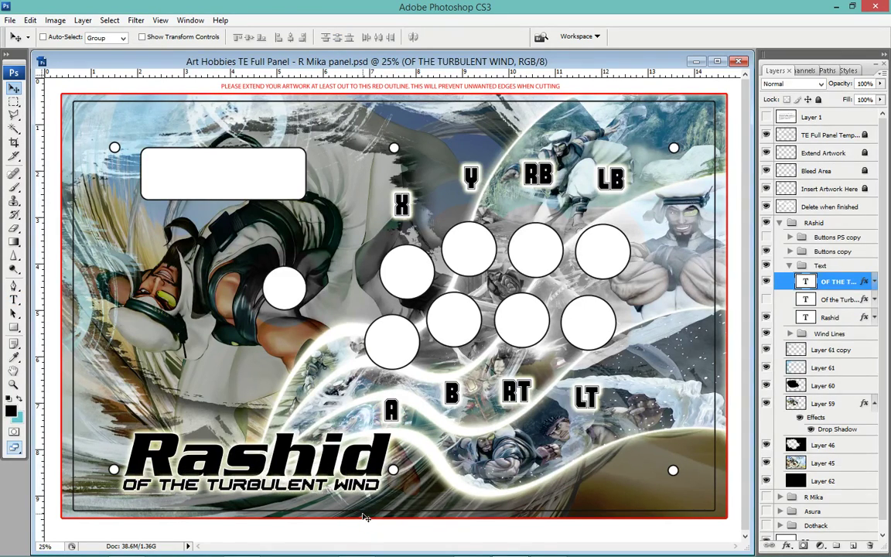
{"action": "key", "text": "shift+Down"}
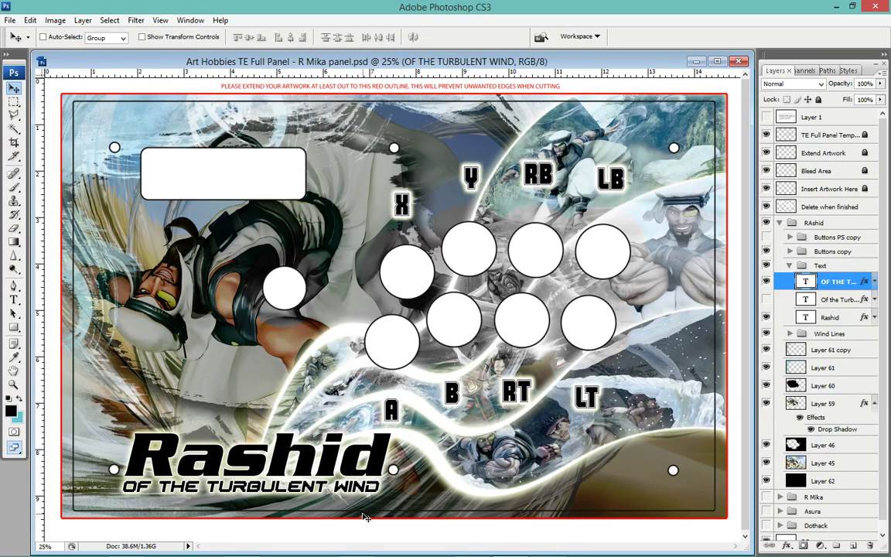
{"action": "key", "text": "alt+Tab"}
{"action": "key", "text": "alt+Tab"}
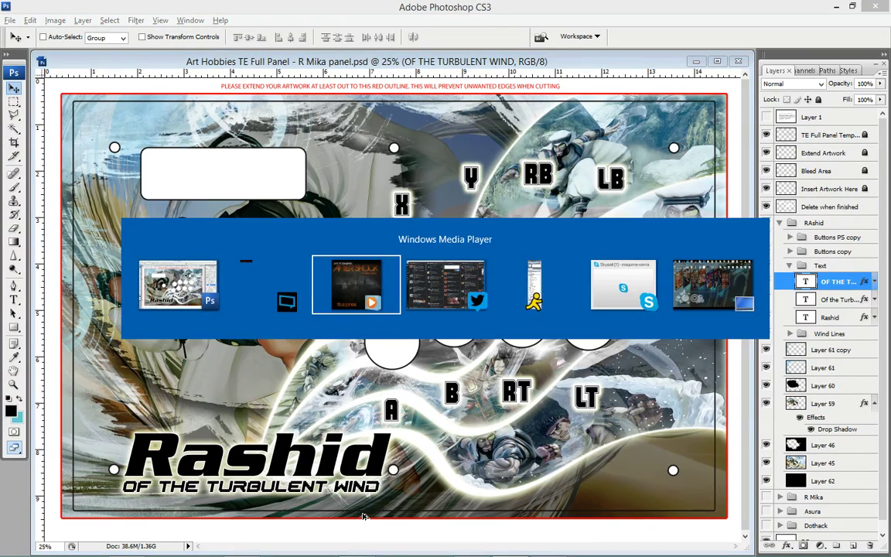
Skip ahead three tracks in Windows Media Player to reach Yummy Tasty Orchid
{"action": "key", "text": "ctrl+f"}
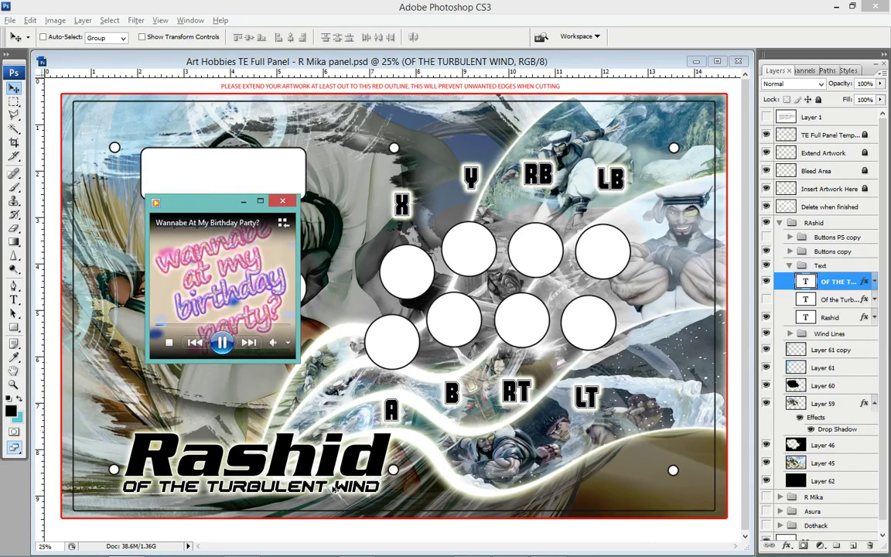
{"action": "key", "text": "ctrl+f"}
{"action": "key", "text": "ctrl+f"}
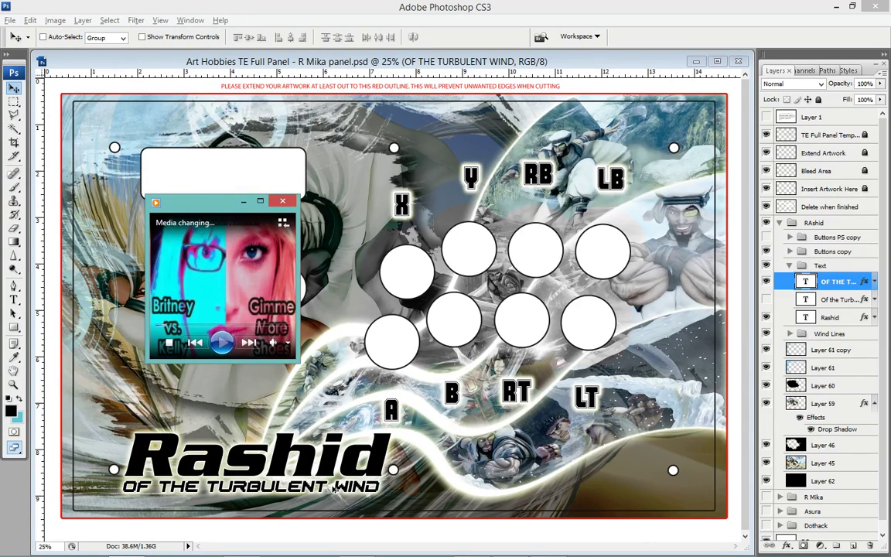
{"action": "key", "text": "ctrl+f"}
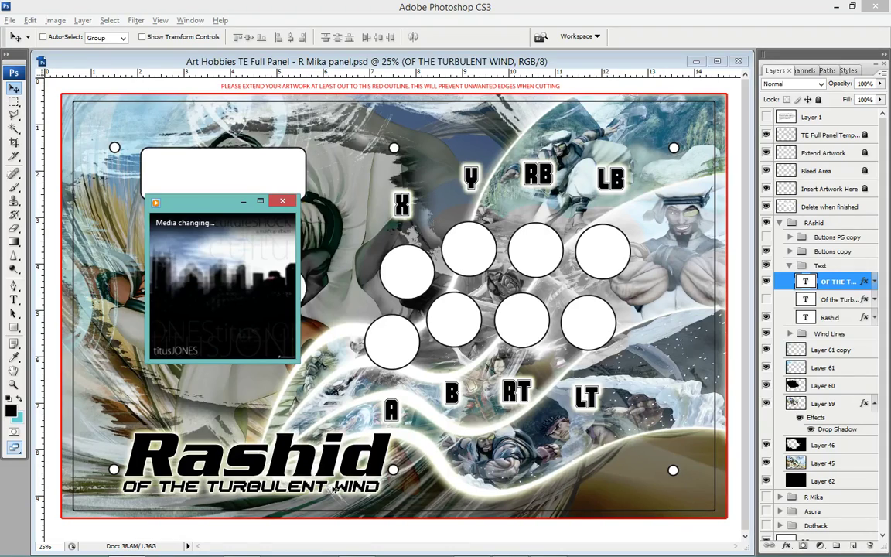
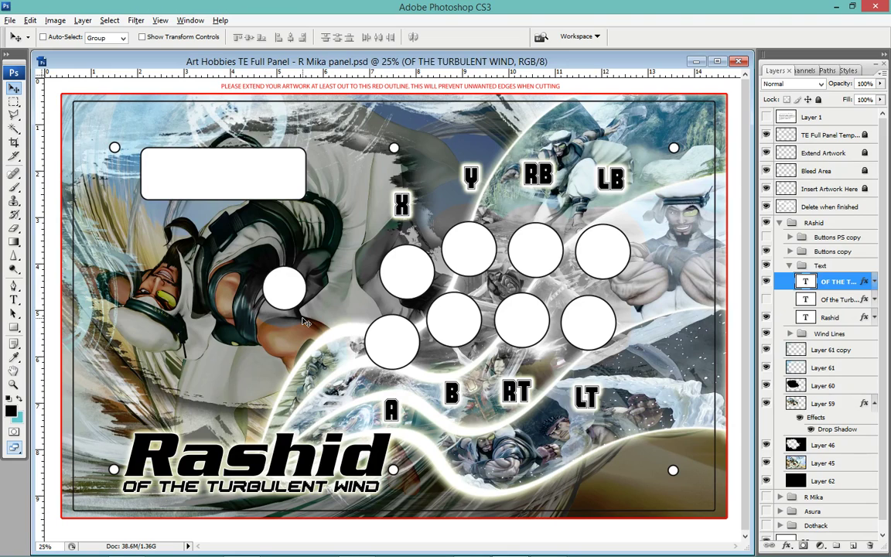
Compare the two subtitle versions and keep the all-caps OF THE TURBULENT WIND subtitle visible
{"action": "key", "text": "ctrl+plus"}
{"action": "mouse_move", "coordinate": [304, 322]}
{"action": "left_mouse_down"}
{"action": "mouse_move", "coordinate": [280, 374]}
{"action": "mouse_move", "coordinate": [360, 255]}
{"action": "left_mouse_up"}
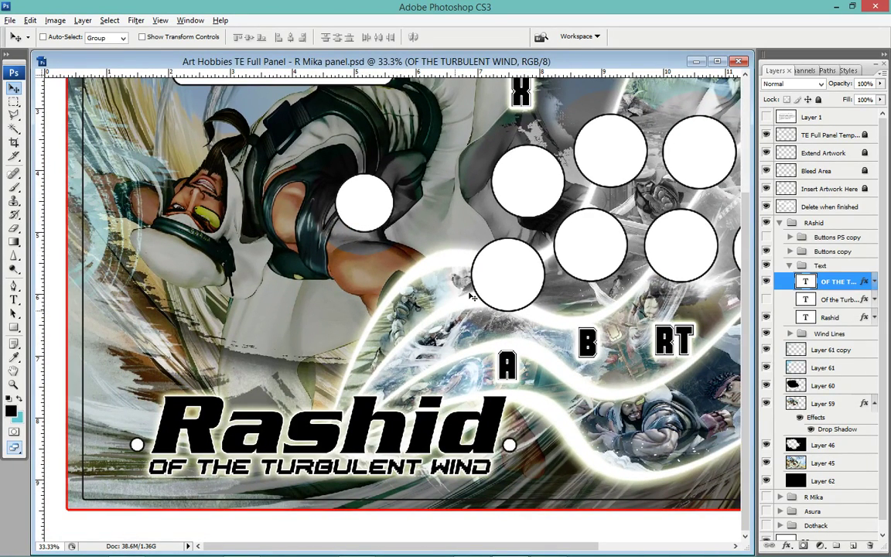
{"action": "key", "text": "ctrl+minus"}
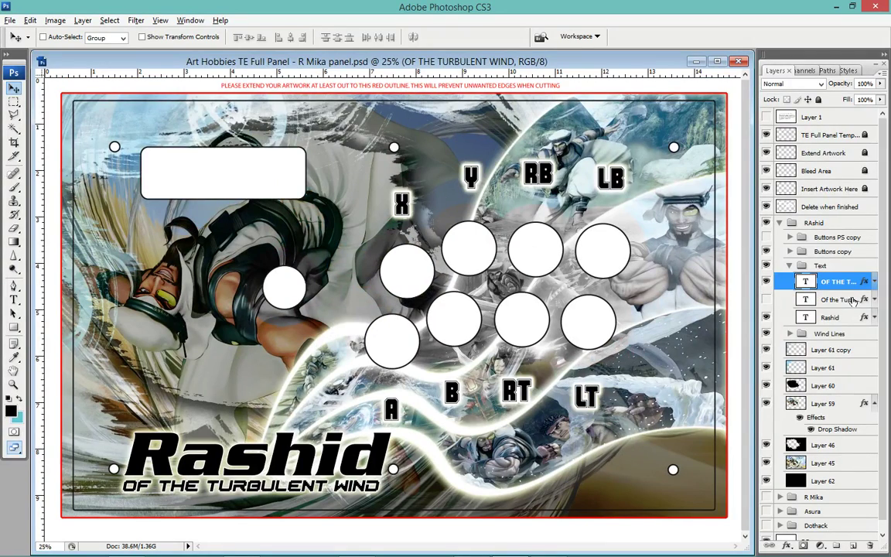
{"action": "left_click", "coordinate": [766, 282]}
{"action": "left_click", "coordinate": [774, 301]}
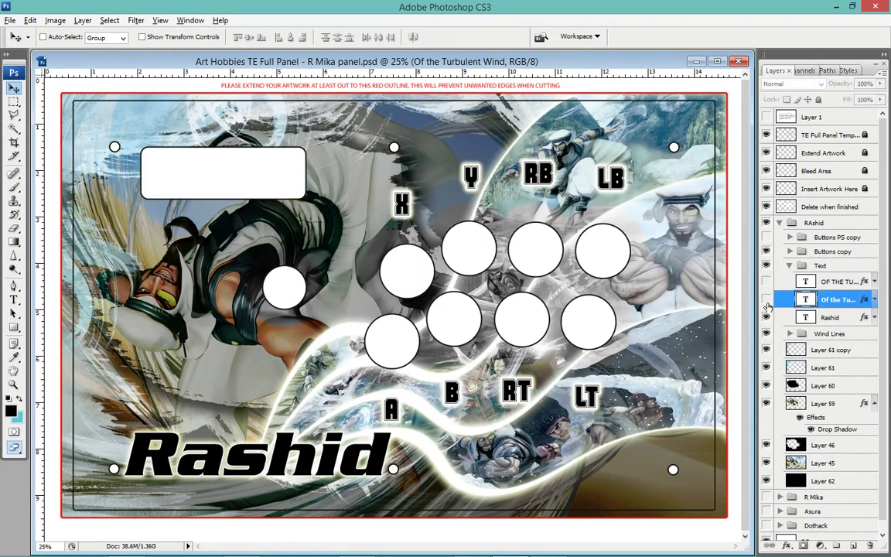
{"action": "left_click", "coordinate": [766, 300]}
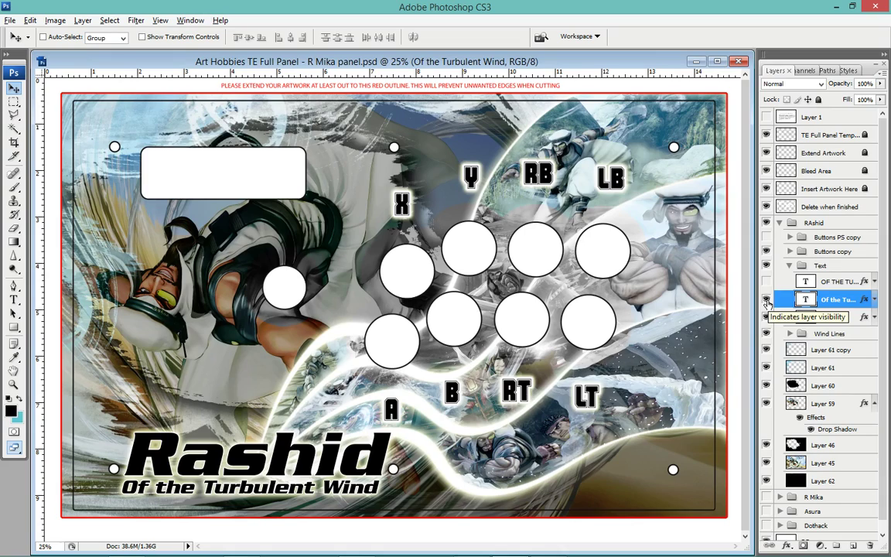
{"action": "left_click", "coordinate": [766, 299]}
{"action": "left_click", "coordinate": [765, 282]}
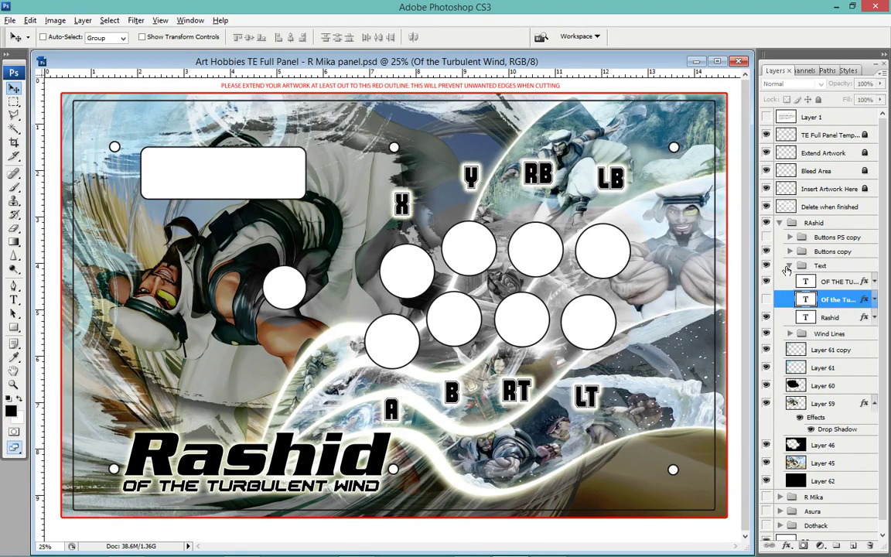
Select the Rashid text layer in the Text group and add a new empty layer
{"action": "left_click", "coordinate": [790, 266]}
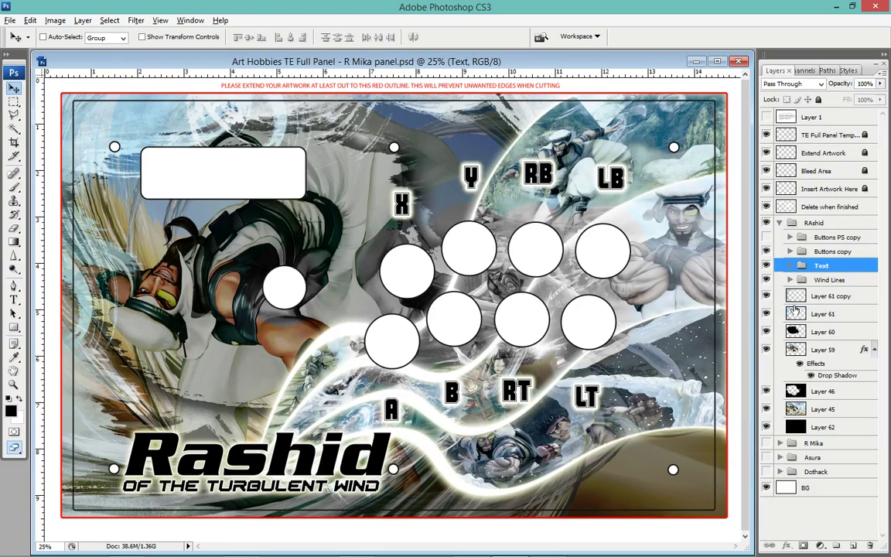
{"action": "left_click", "coordinate": [818, 297]}
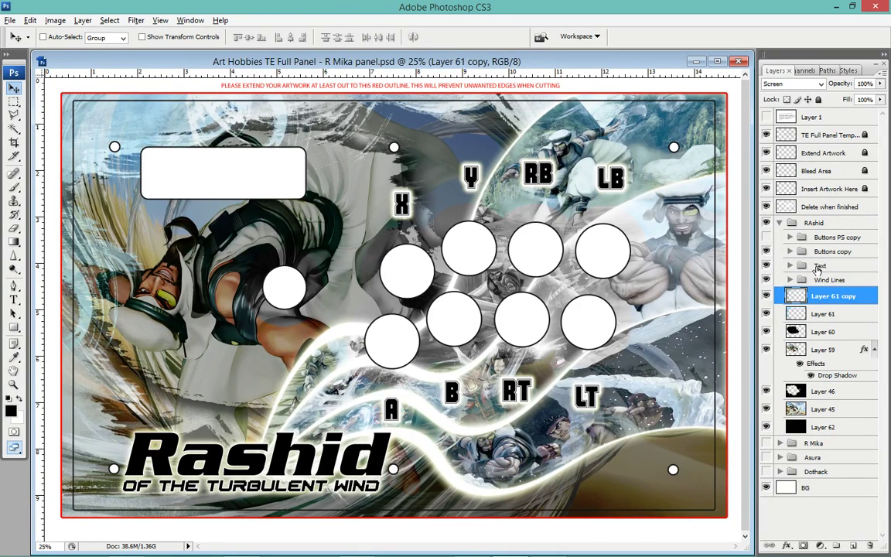
{"action": "left_click", "coordinate": [818, 266]}
{"action": "left_click", "coordinate": [790, 266]}
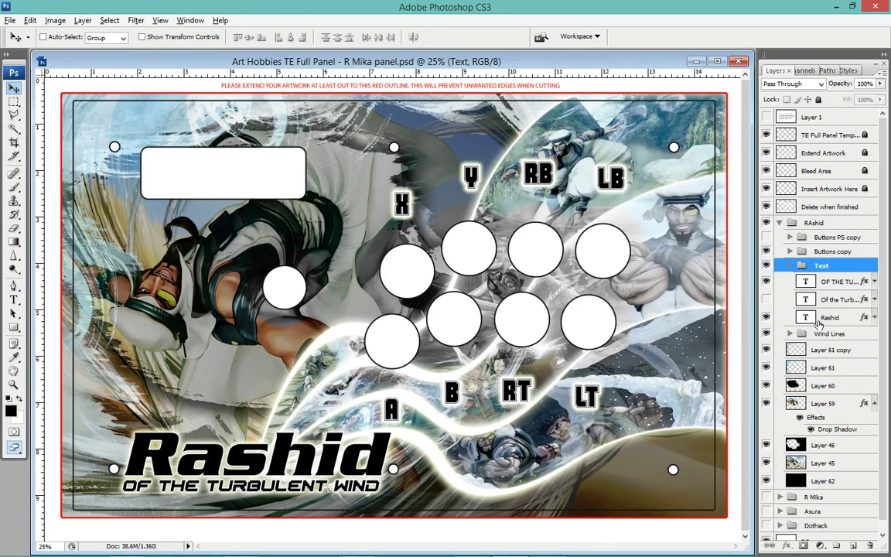
{"action": "left_click", "coordinate": [824, 317]}
{"action": "left_click", "coordinate": [851, 545], "text": "ctrl"}
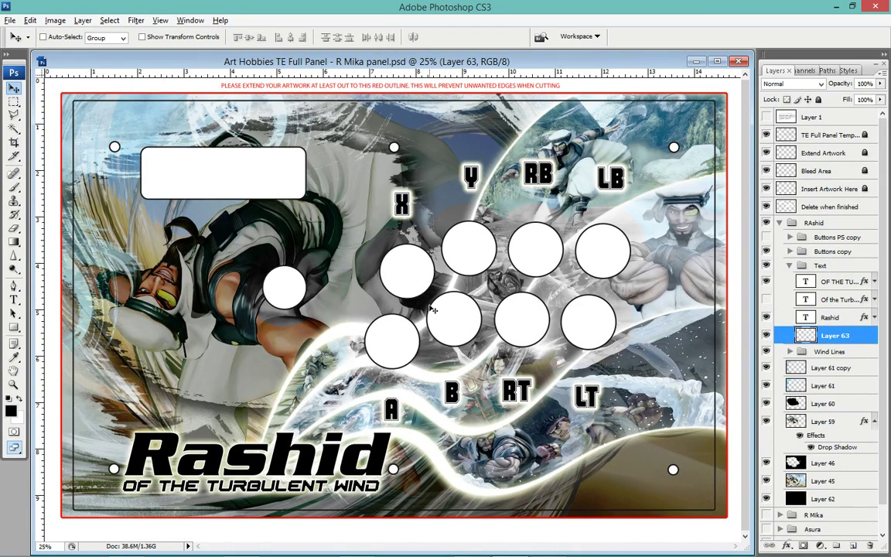
Choose the 94 px brush preset for painting the corner mark
{"action": "key", "text": "b"}
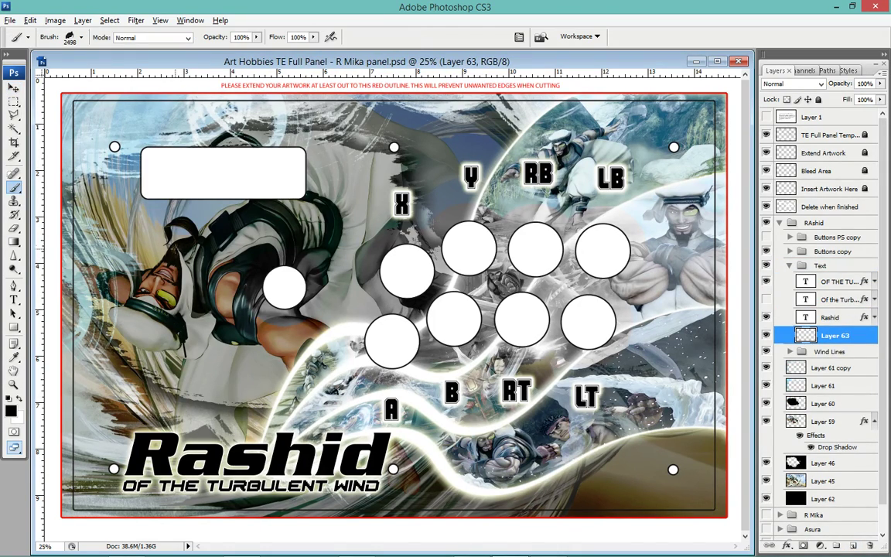
{"action": "right_click", "coordinate": [179, 243]}
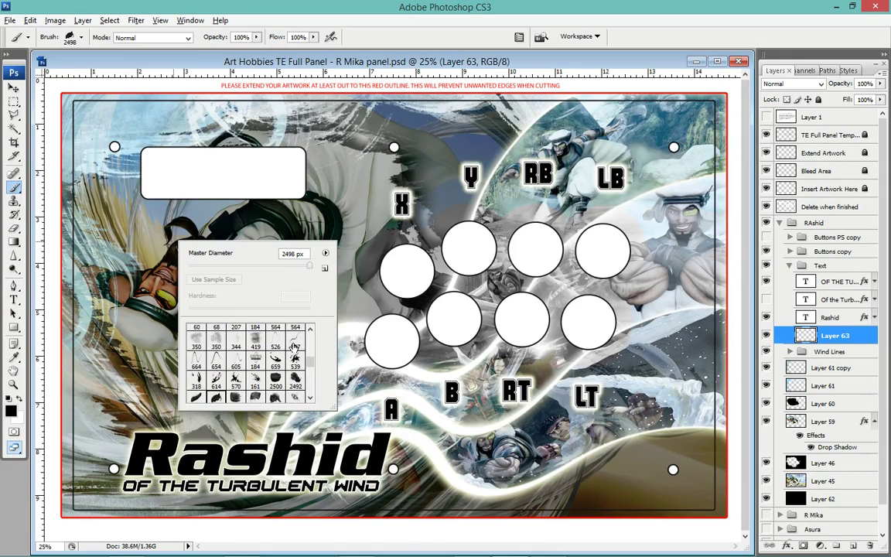
{"action": "scroll", "coordinate": [292, 352], "scroll_direction": "down", "scroll_amount": 2}
{"action": "scroll", "coordinate": [291, 357], "scroll_direction": "down", "scroll_amount": 1}
{"action": "scroll", "coordinate": [288, 363], "scroll_direction": "down", "scroll_amount": 1}
{"action": "scroll", "coordinate": [284, 371], "scroll_direction": "down", "scroll_amount": 1}
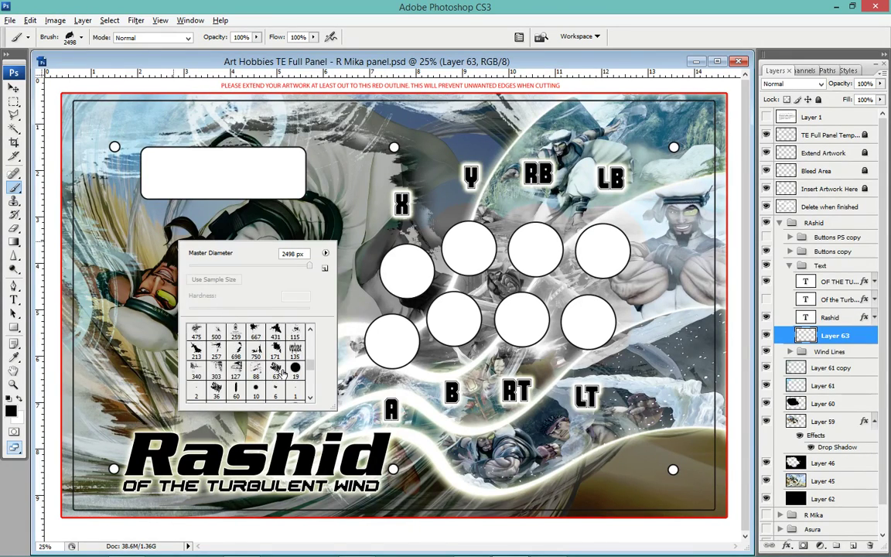
{"action": "scroll", "coordinate": [283, 373], "scroll_direction": "down", "scroll_amount": 2}
{"action": "scroll", "coordinate": [283, 373], "scroll_direction": "down", "scroll_amount": 2}
{"action": "scroll", "coordinate": [283, 373], "scroll_direction": "down", "scroll_amount": 2}
{"action": "scroll", "coordinate": [283, 373], "scroll_direction": "down", "scroll_amount": 1}
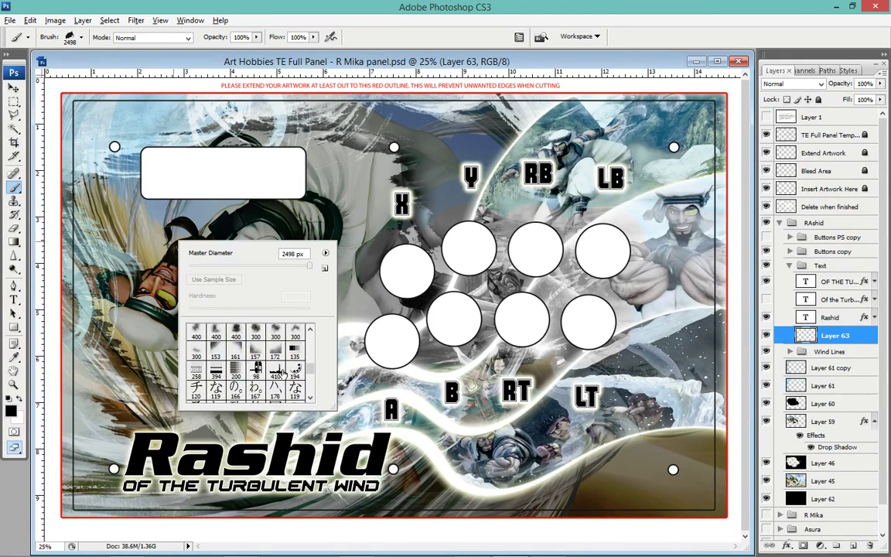
{"action": "scroll", "coordinate": [232, 352], "scroll_direction": "down", "scroll_amount": 1}
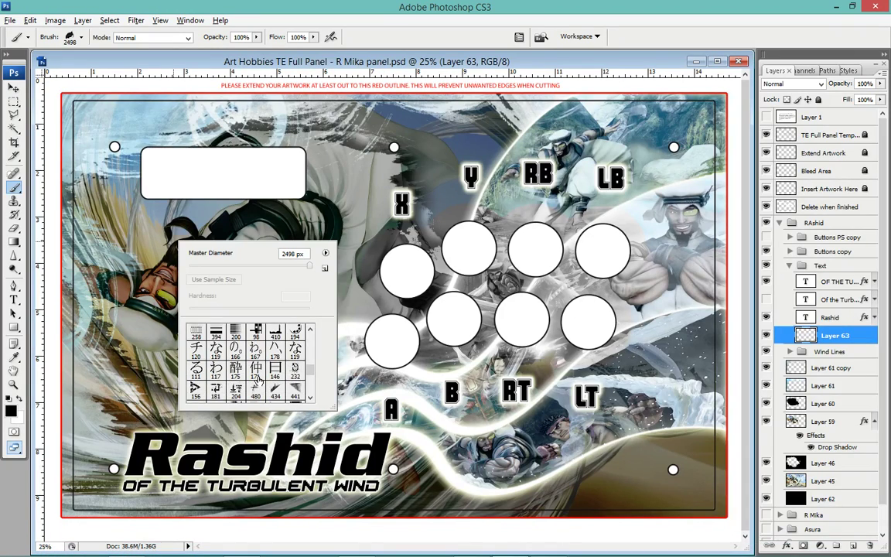
{"action": "scroll", "coordinate": [257, 382], "scroll_direction": "down", "scroll_amount": 2}
{"action": "scroll", "coordinate": [258, 382], "scroll_direction": "down", "scroll_amount": 2}
{"action": "scroll", "coordinate": [258, 379], "scroll_direction": "down", "scroll_amount": 2}
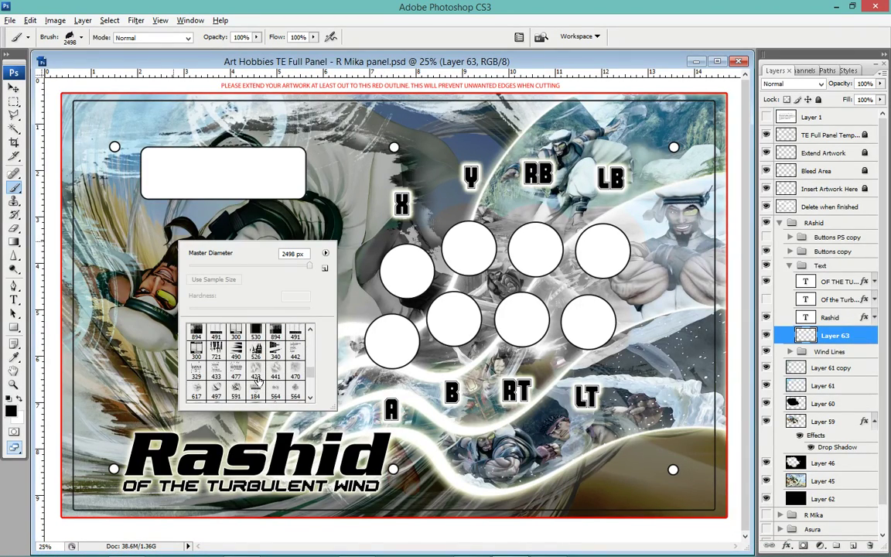
{"action": "scroll", "coordinate": [258, 379], "scroll_direction": "down", "scroll_amount": 2}
{"action": "scroll", "coordinate": [258, 379], "scroll_direction": "down", "scroll_amount": 1}
{"action": "scroll", "coordinate": [257, 379], "scroll_direction": "down", "scroll_amount": 2}
{"action": "scroll", "coordinate": [258, 379], "scroll_direction": "down", "scroll_amount": 2}
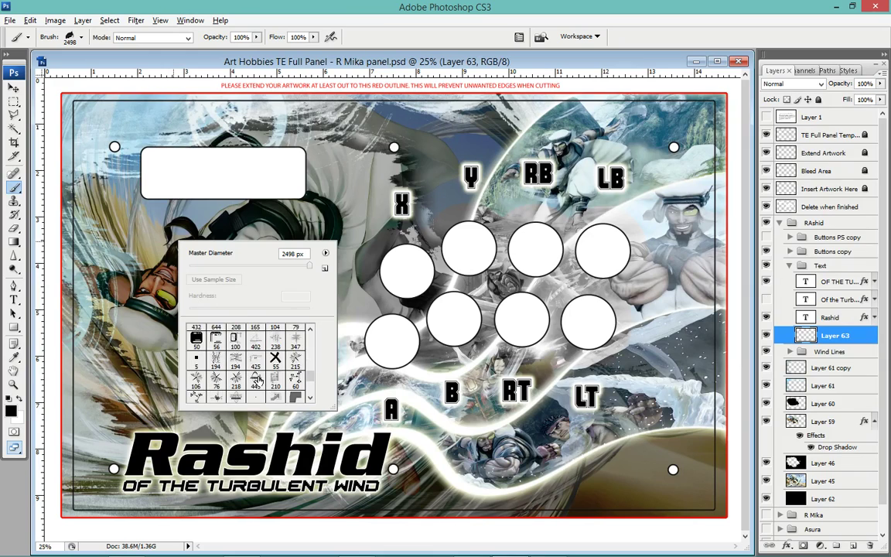
{"action": "scroll", "coordinate": [257, 379], "scroll_direction": "down", "scroll_amount": 2}
{"action": "scroll", "coordinate": [257, 379], "scroll_direction": "down", "scroll_amount": 2}
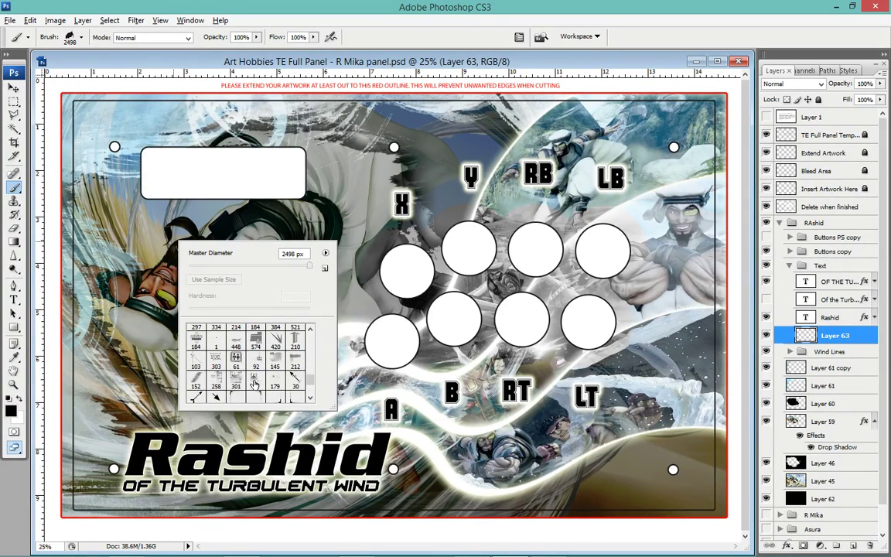
{"action": "scroll", "coordinate": [233, 379], "scroll_direction": "down", "scroll_amount": 3}
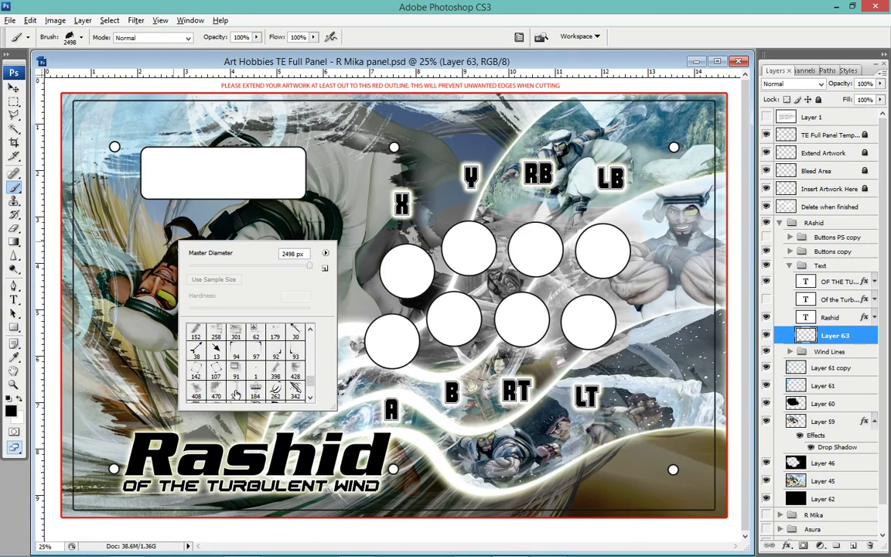
{"action": "scroll", "coordinate": [263, 378], "scroll_direction": "down", "scroll_amount": 1}
{"action": "scroll", "coordinate": [292, 379], "scroll_direction": "down", "scroll_amount": 1}
{"action": "scroll", "coordinate": [293, 379], "scroll_direction": "up", "scroll_amount": 1}
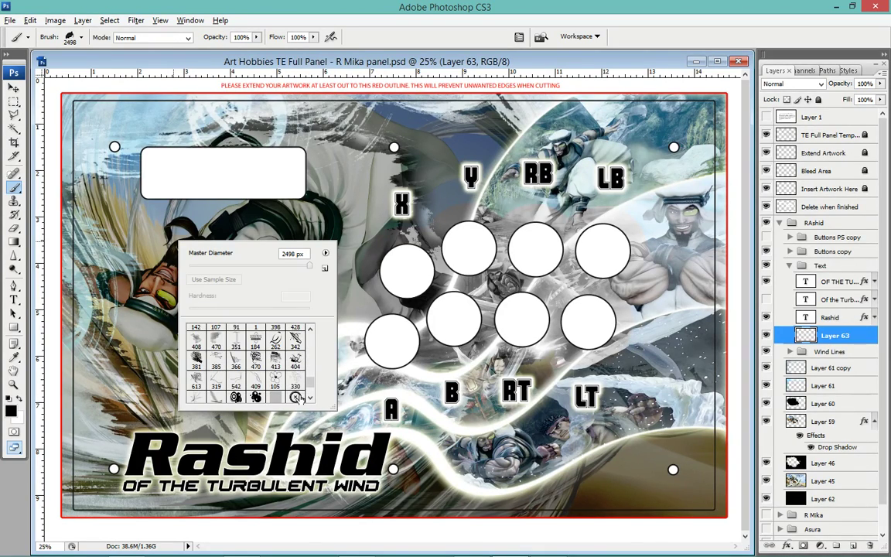
{"action": "scroll", "coordinate": [269, 387], "scroll_direction": "up", "scroll_amount": 1}
{"action": "scroll", "coordinate": [270, 387], "scroll_direction": "up", "scroll_amount": 1}
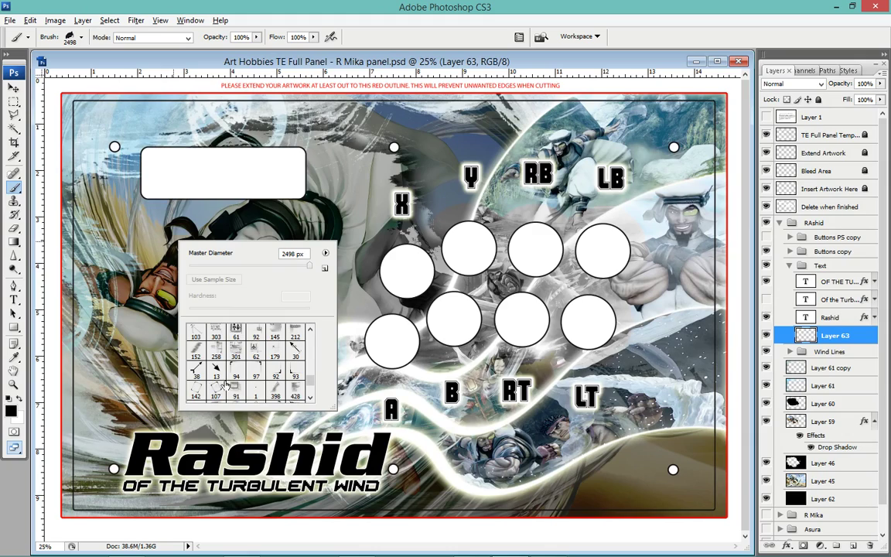
{"action": "left_click", "coordinate": [236, 375]}
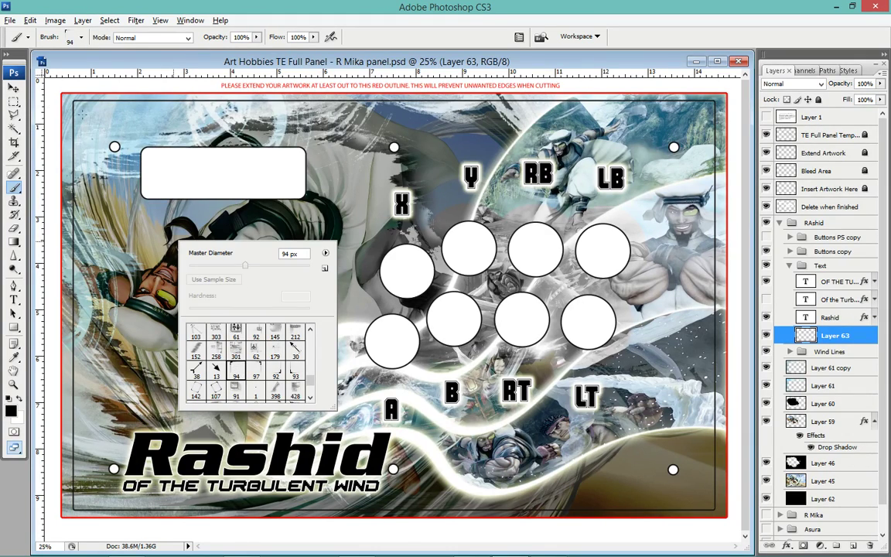
Enlarge the brush to 484 px and duplicate the corner-mark layer
{"action": "left_click_drag", "start_coordinate": [245, 265], "coordinate": [283, 265]}
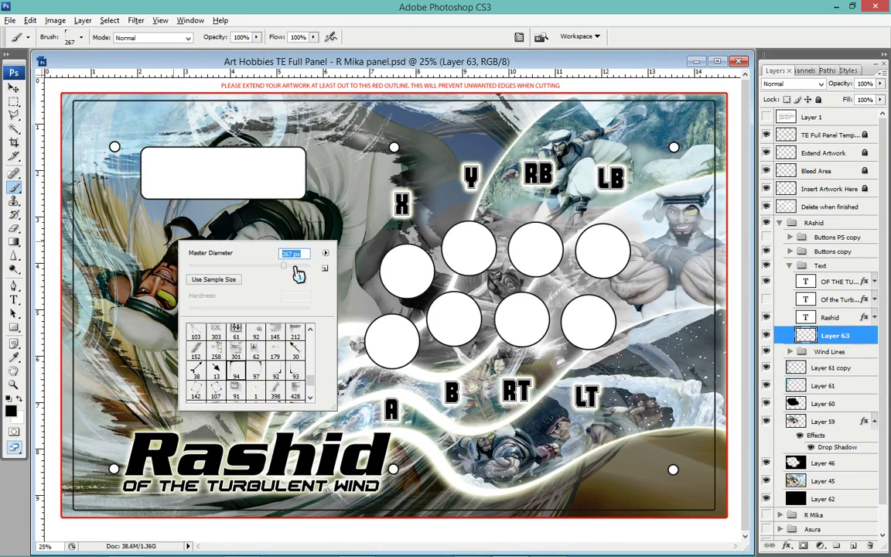
{"action": "left_click_drag", "start_coordinate": [283, 265], "coordinate": [296, 265]}
{"action": "key", "text": "Return"}
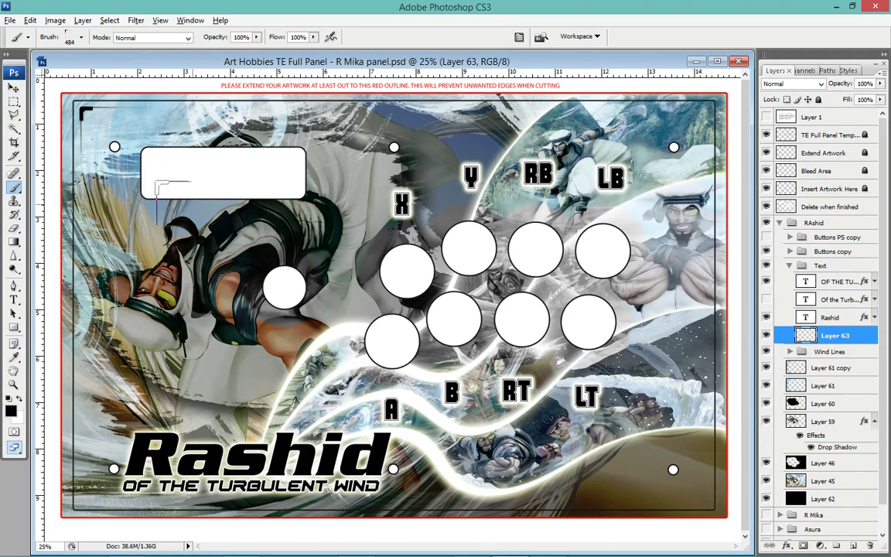
{"action": "key", "text": "ctrl+j"}
Mirror a copy of the corner mark, then delete that copy
{"action": "left_click", "coordinate": [31, 21]}
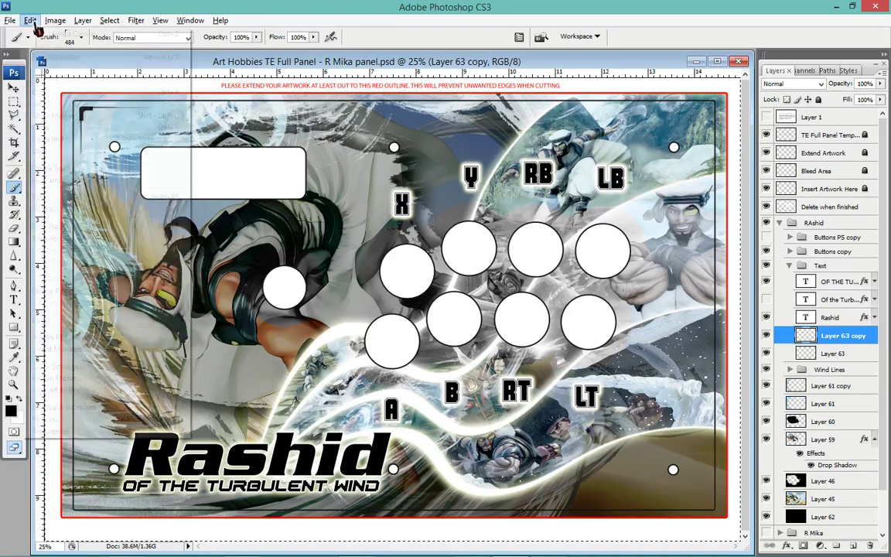
{"action": "mouse_move", "coordinate": [49, 239]}
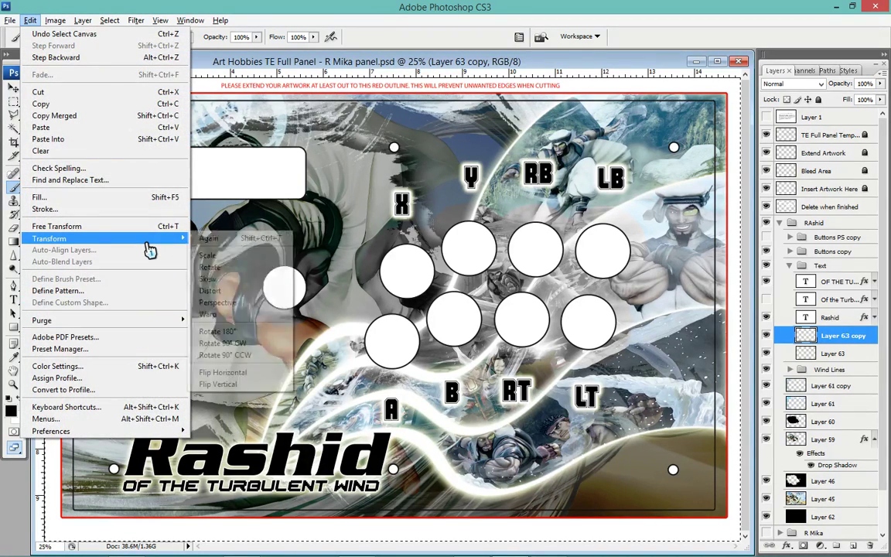
{"action": "left_click", "coordinate": [223, 373]}
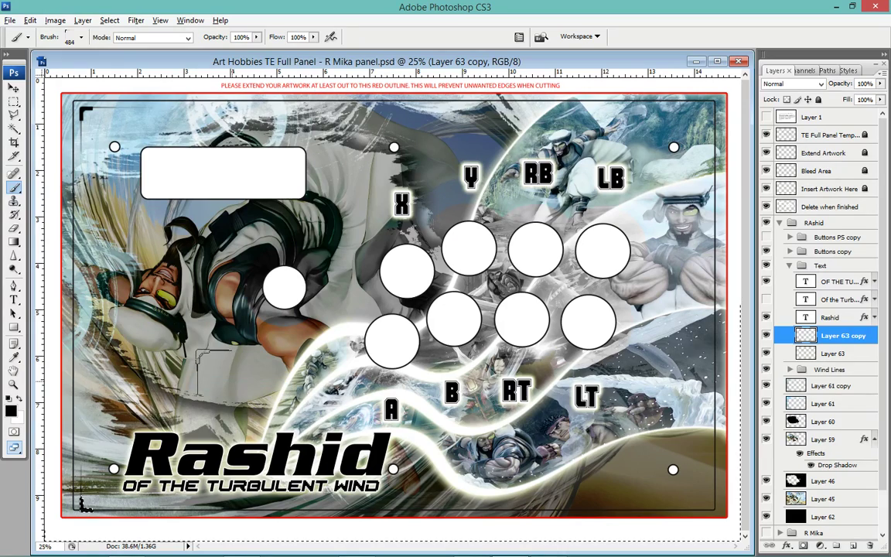
{"action": "key", "text": "v"}
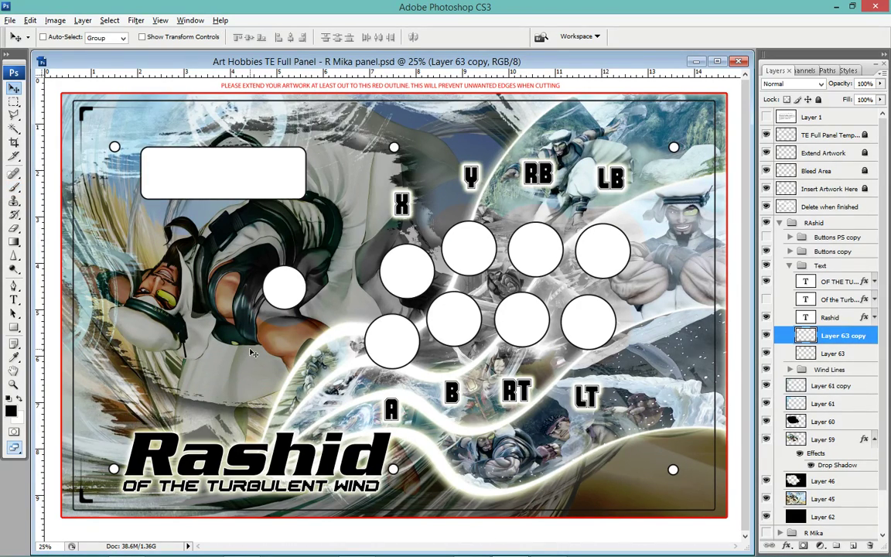
{"action": "key", "text": "Delete"}
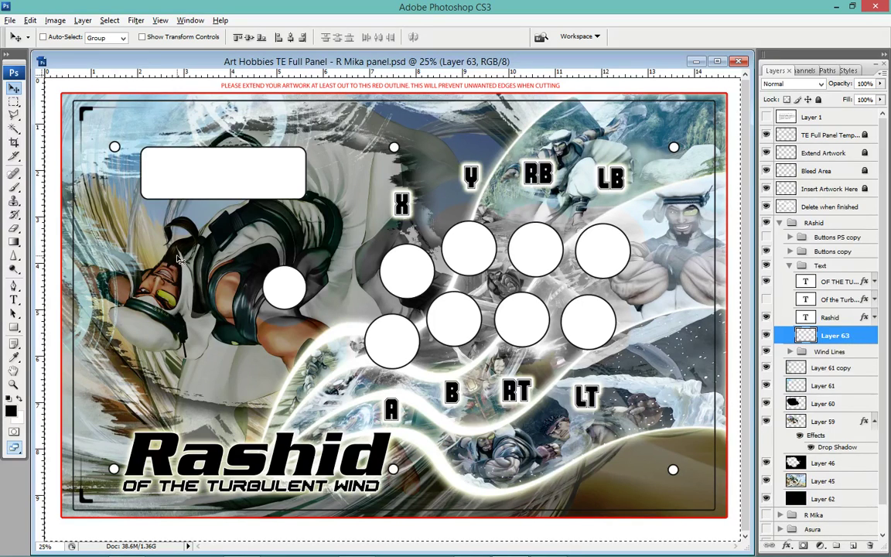
Duplicate the corner mark again, flip it, and merge Layer 64 down into Layer 63
{"action": "key", "text": "ctrl+j"}
{"action": "left_click", "coordinate": [29, 20]}
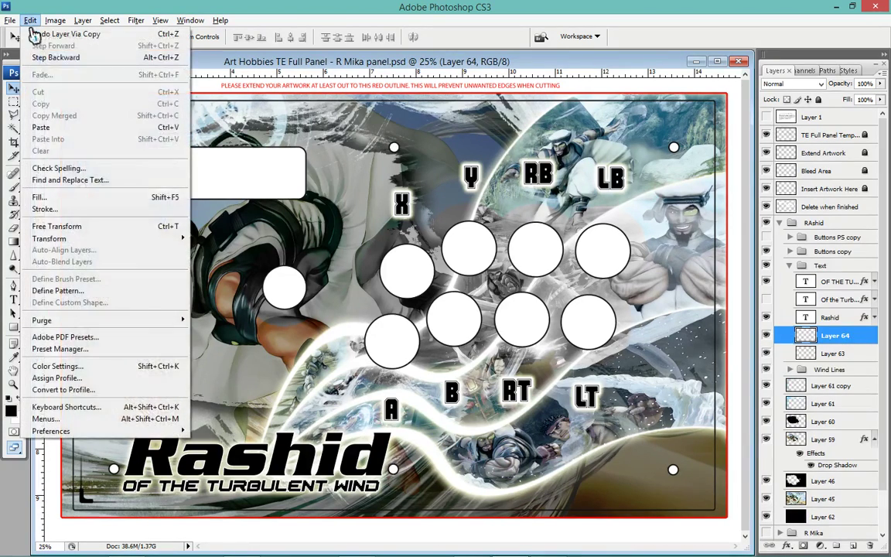
{"action": "mouse_move", "coordinate": [49, 238]}
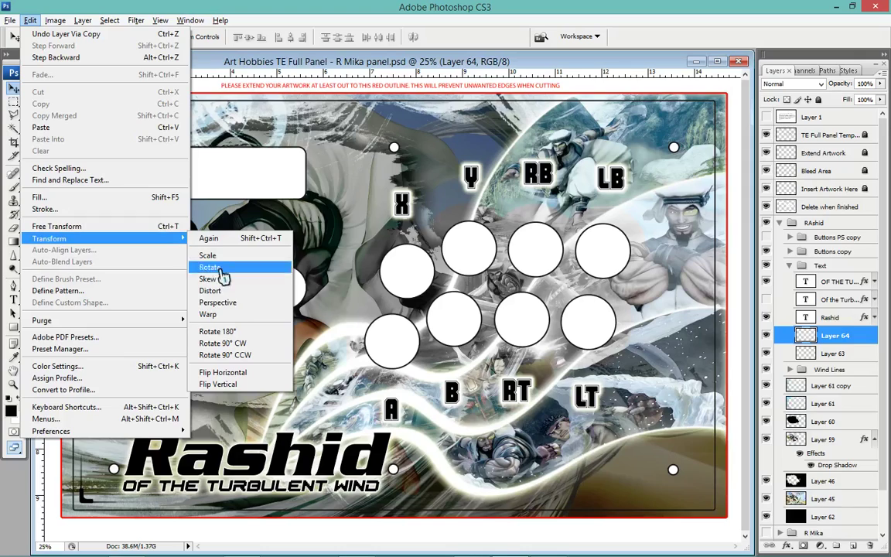
{"action": "left_click", "coordinate": [240, 375]}
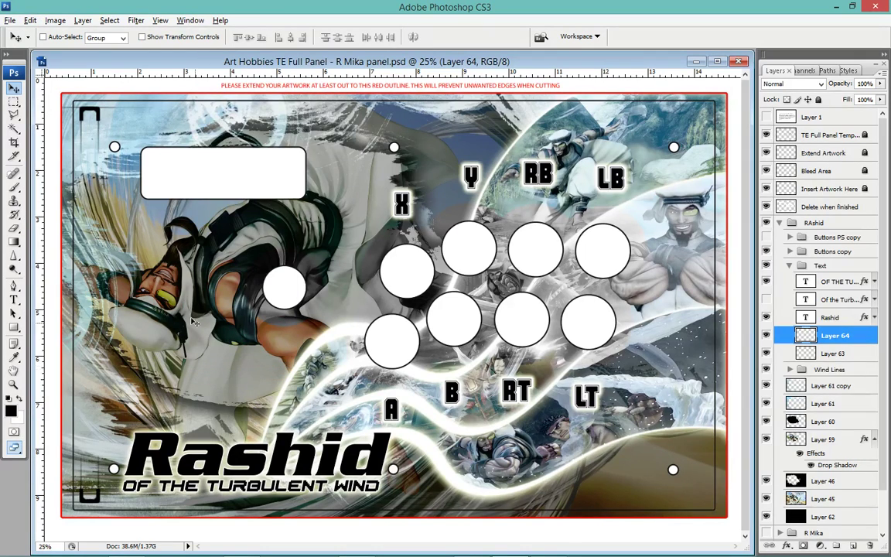
{"action": "left_click", "coordinate": [32, 21]}
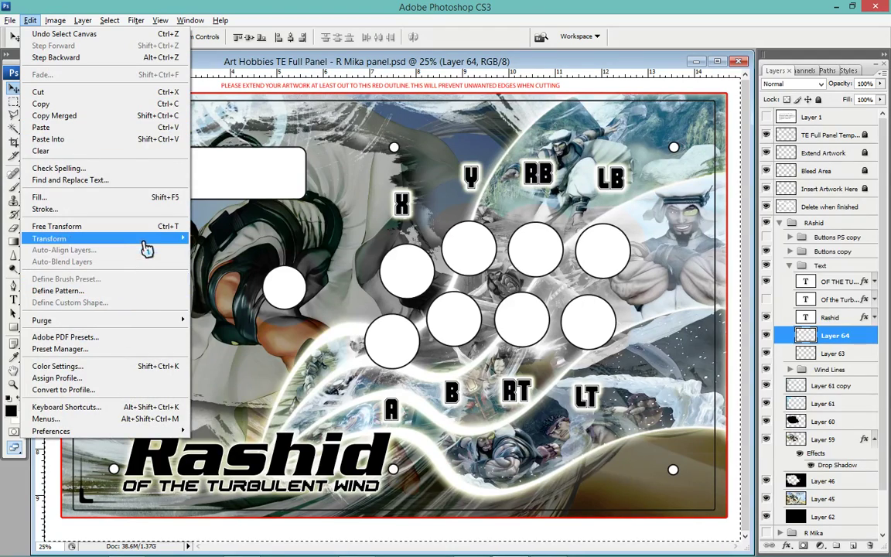
{"action": "mouse_move", "coordinate": [49, 238]}
{"action": "left_click", "coordinate": [246, 372]}
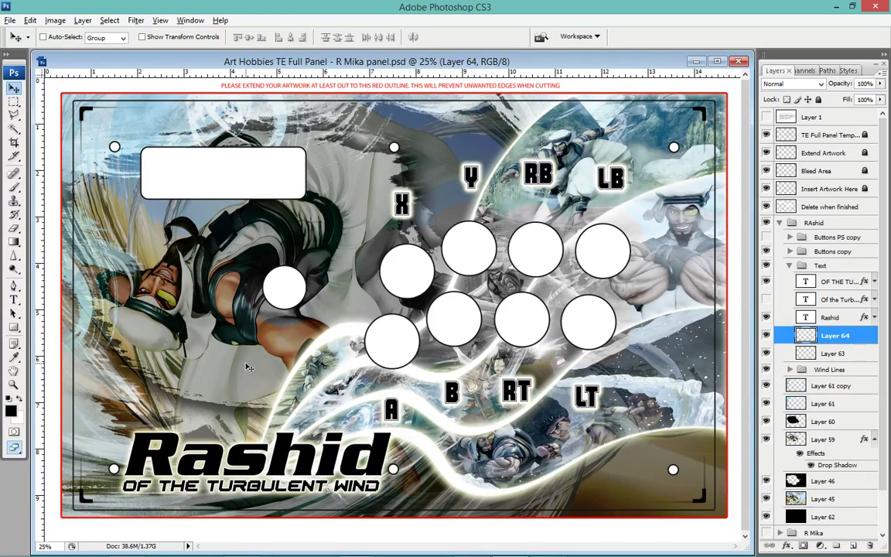
{"action": "key", "text": "ctrl+e"}
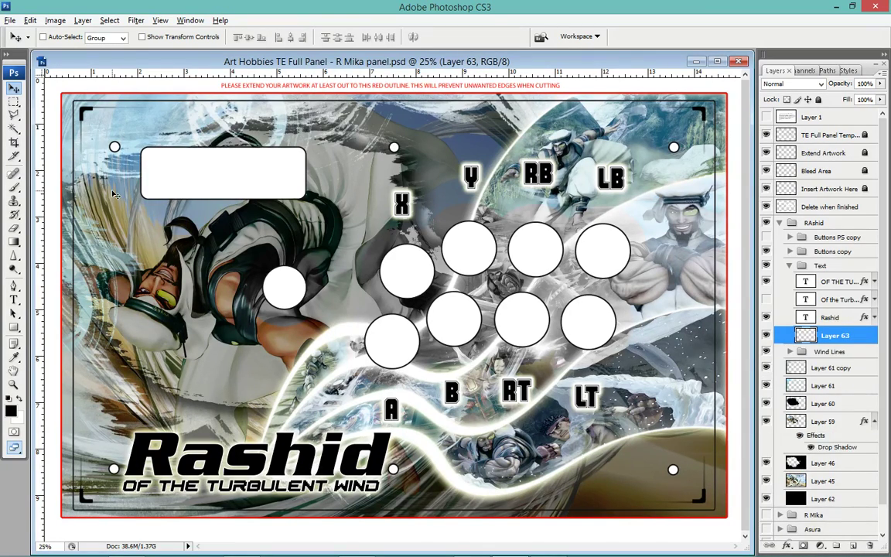
{"action": "key", "text": "m"}
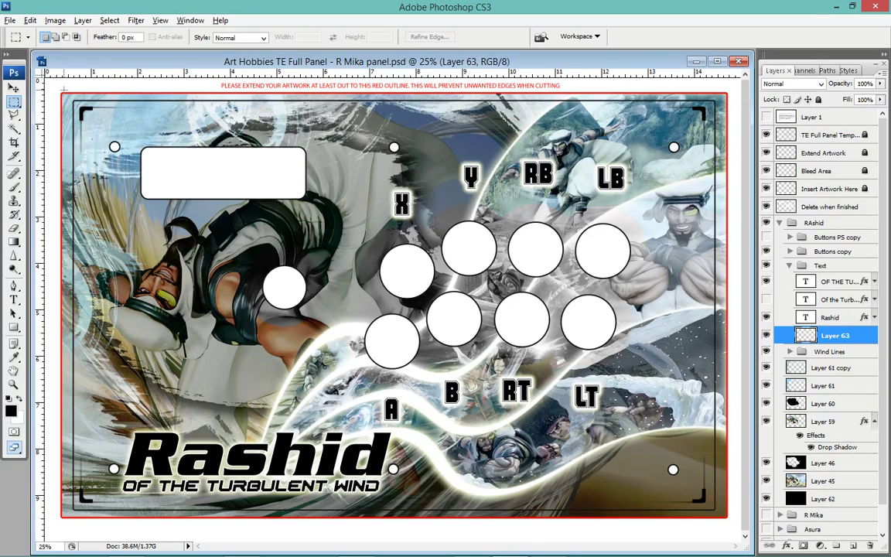
Restore Layer 64 as its own layer and zoom in on the panel's top-left corner
{"action": "key", "text": "v"}
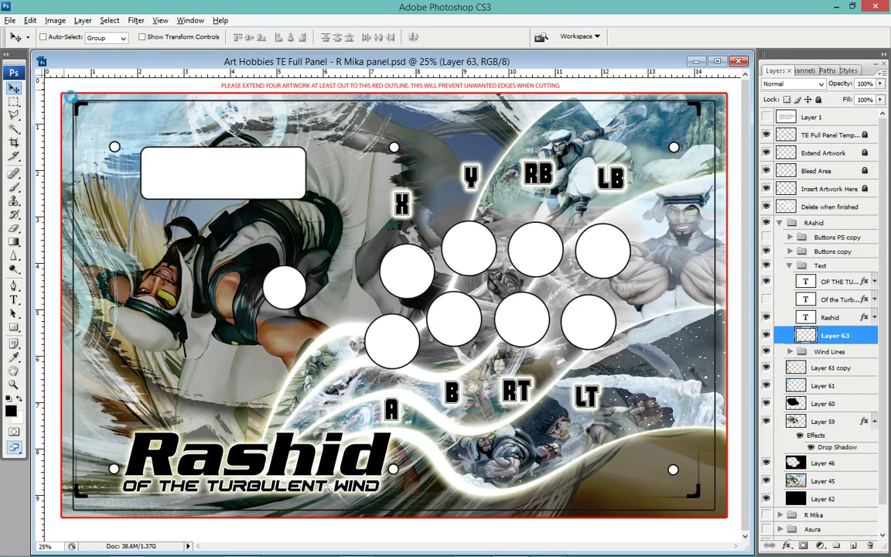
{"action": "key", "text": "ctrl+j"}
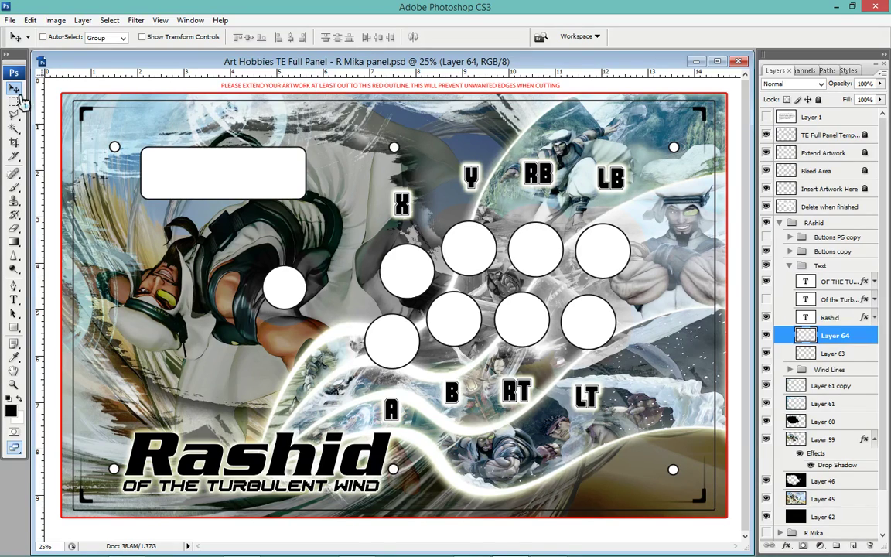
{"action": "key", "text": "ctrl+plus"}
{"action": "key", "text": "ctrl+plus"}
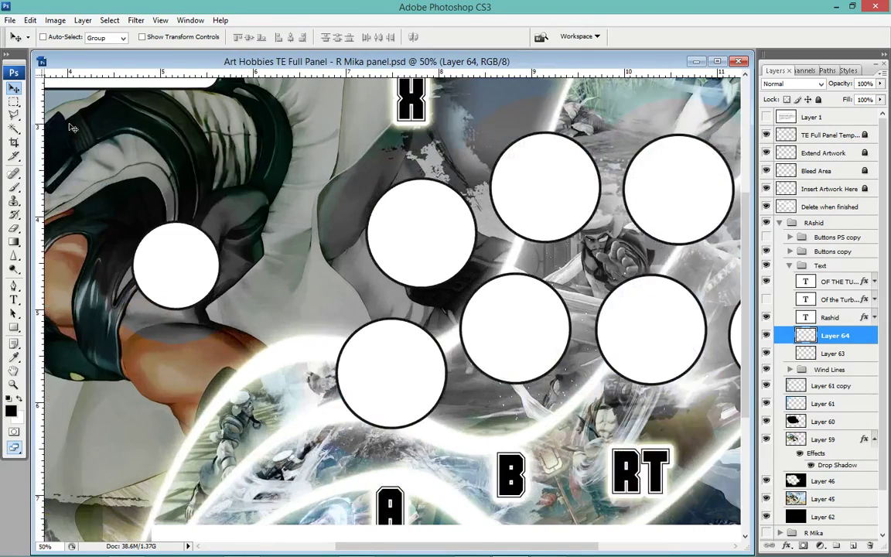
{"action": "mouse_move", "coordinate": [93, 71]}
{"action": "left_mouse_down"}
{"action": "mouse_move", "coordinate": [186, 222]}
{"action": "mouse_move", "coordinate": [444, 279]}
{"action": "left_mouse_up"}
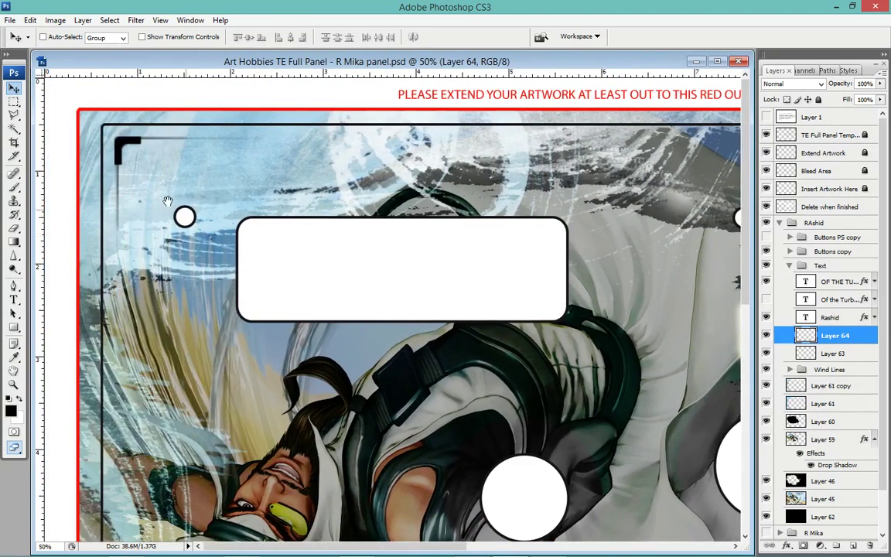
{"action": "left_click", "coordinate": [14, 102]}
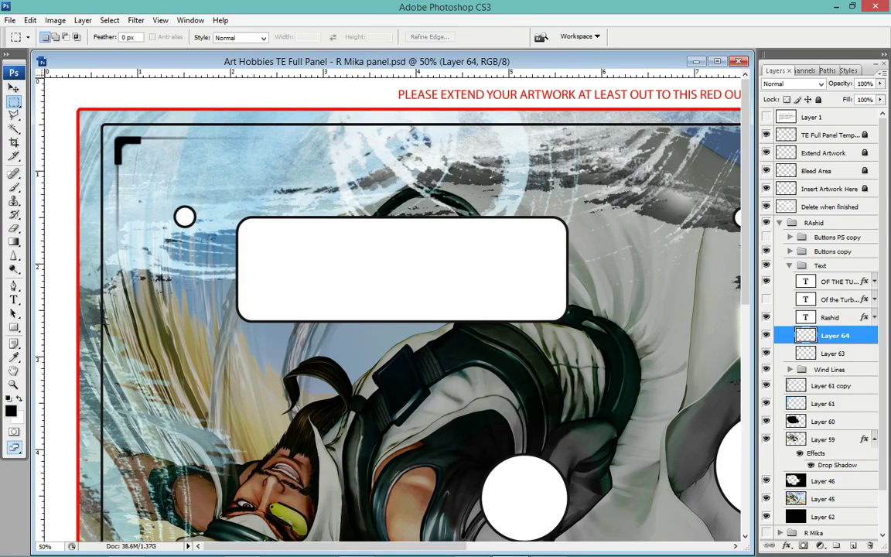
{"action": "key", "text": "ctrl+plus"}
{"action": "key", "text": "ctrl+plus"}
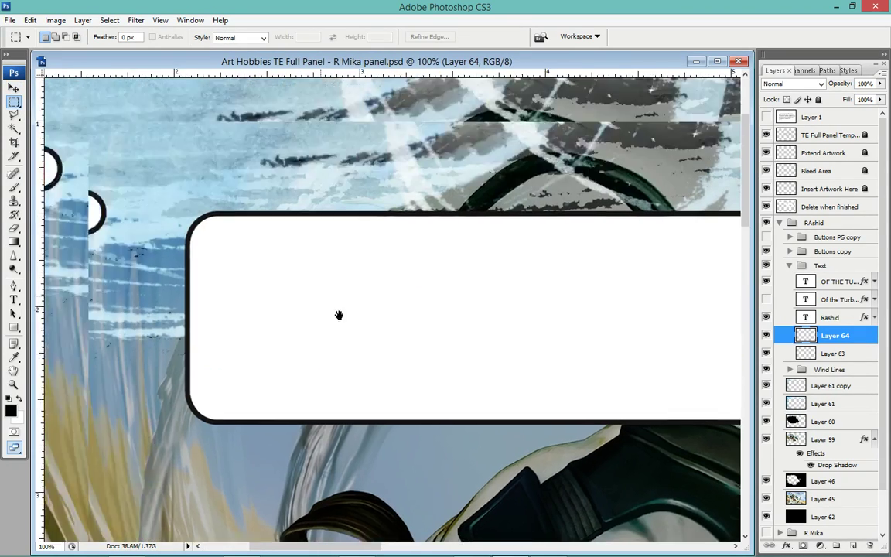
{"action": "scroll", "coordinate": [185, 162], "scroll_direction": "up", "scroll_amount": 5}
{"action": "scroll", "coordinate": [186, 163], "scroll_direction": "left", "scroll_amount": 5}
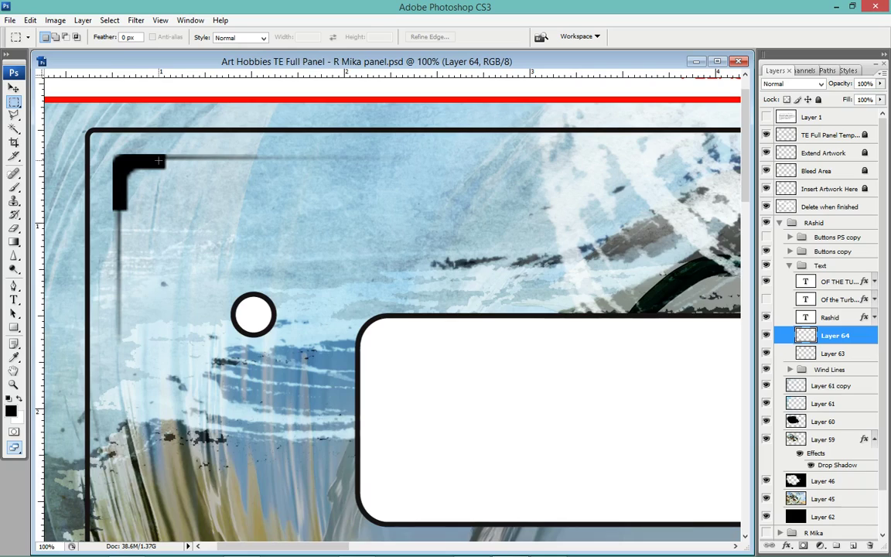
Select a tiny piece of the top-left bracket and stretch it across the panel's top edge
{"action": "left_click_drag", "start_coordinate": [159, 156], "coordinate": [174, 160]}
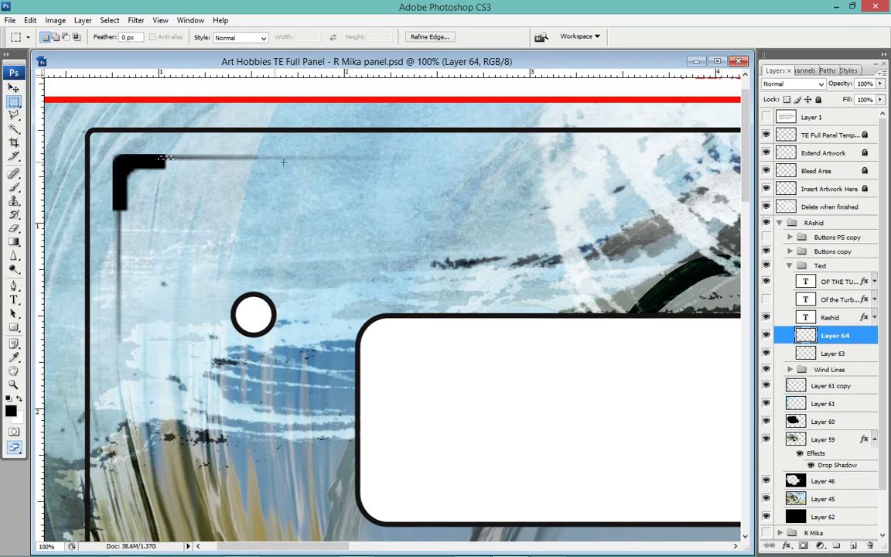
{"action": "left_click", "coordinate": [111, 20]}
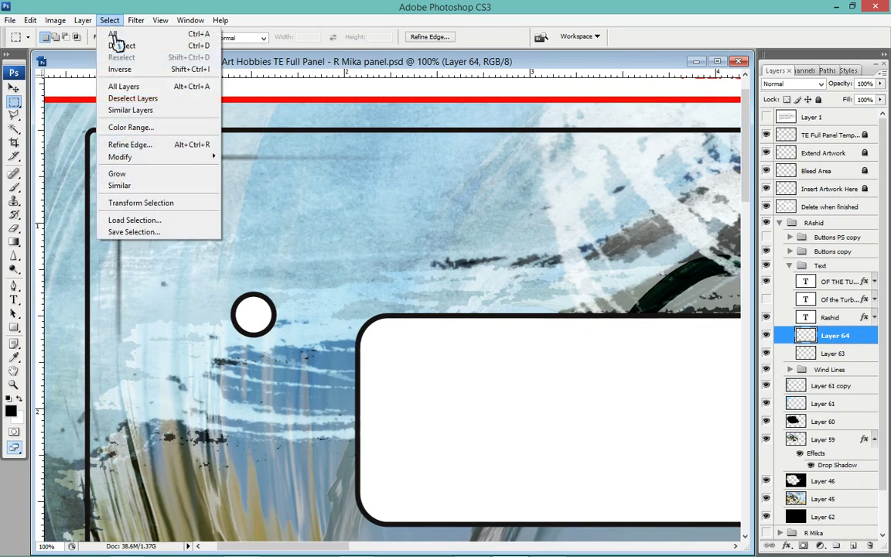
{"action": "left_click", "coordinate": [155, 201]}
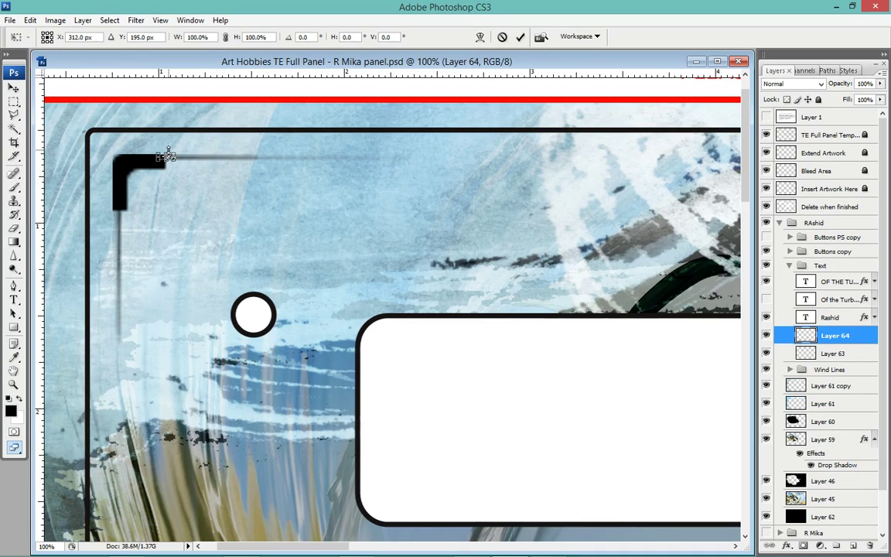
{"action": "left_click_drag", "start_coordinate": [168, 152], "coordinate": [368, 155]}
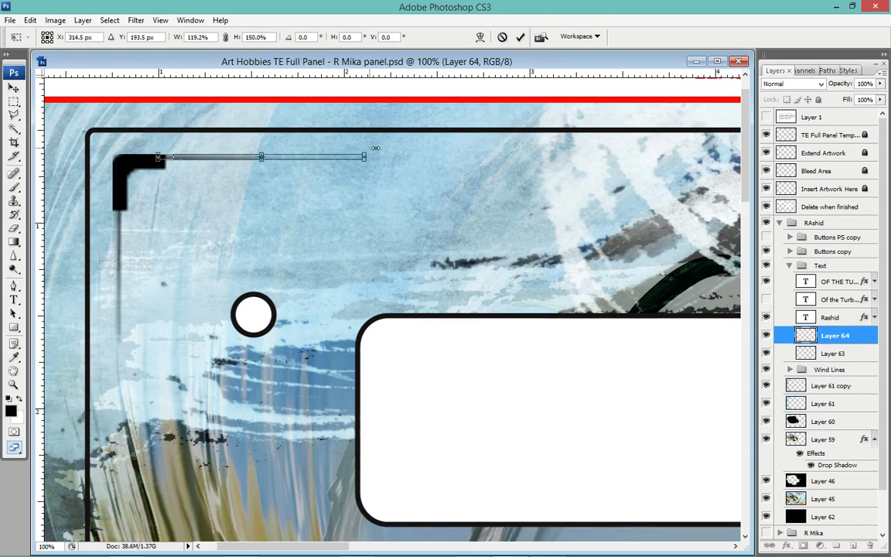
{"action": "key", "text": "ctrl+minus"}
{"action": "key", "text": "ctrl+minus"}
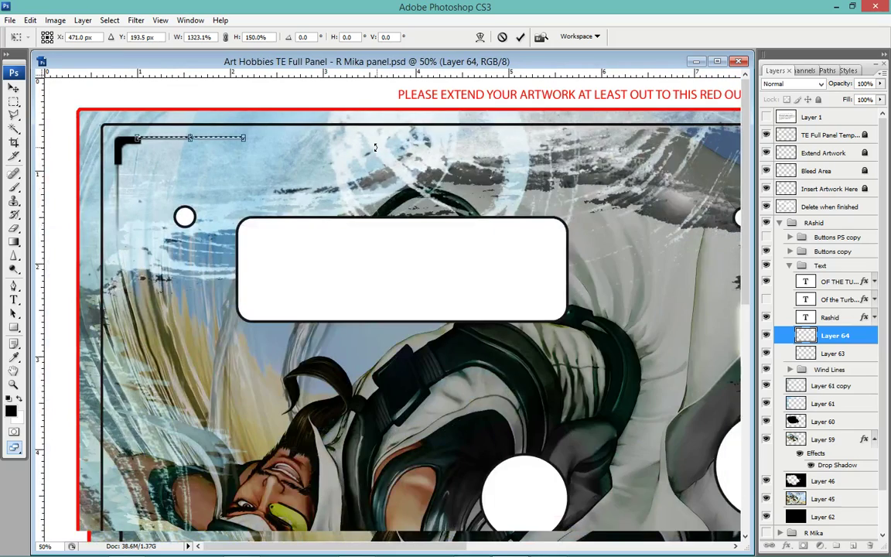
{"action": "key", "text": "ctrl+minus"}
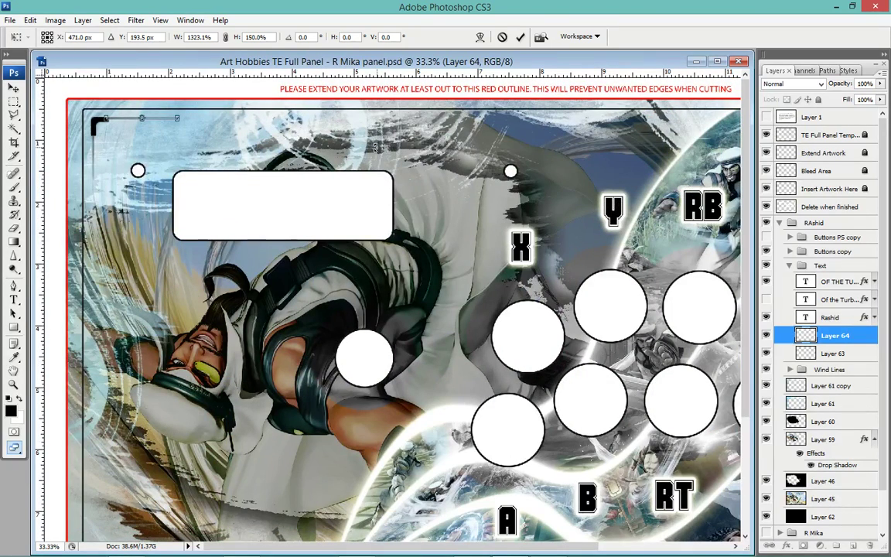
{"action": "key", "text": "ctrl+minus"}
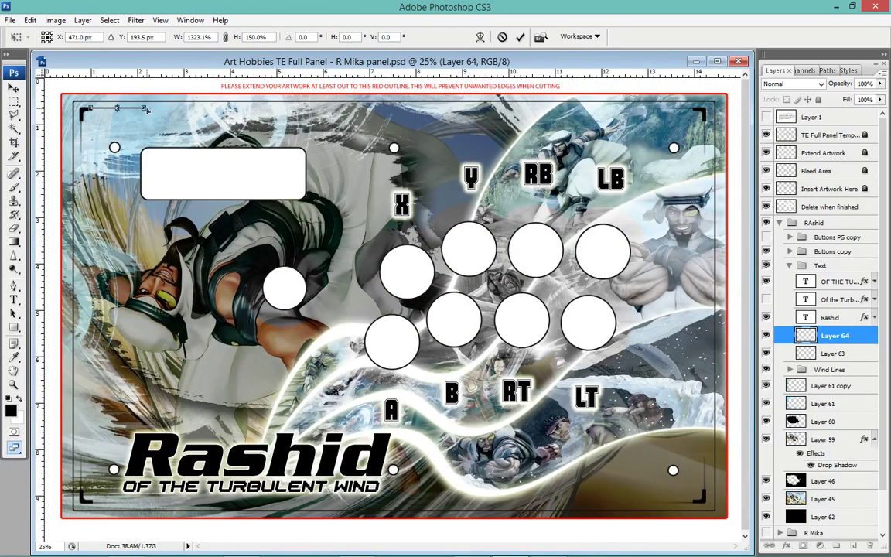
{"action": "mouse_move", "coordinate": [144, 107]}
{"action": "left_mouse_down"}
{"action": "mouse_move", "coordinate": [696, 110]}
{"action": "mouse_move", "coordinate": [705, 150]}
{"action": "left_mouse_up"}
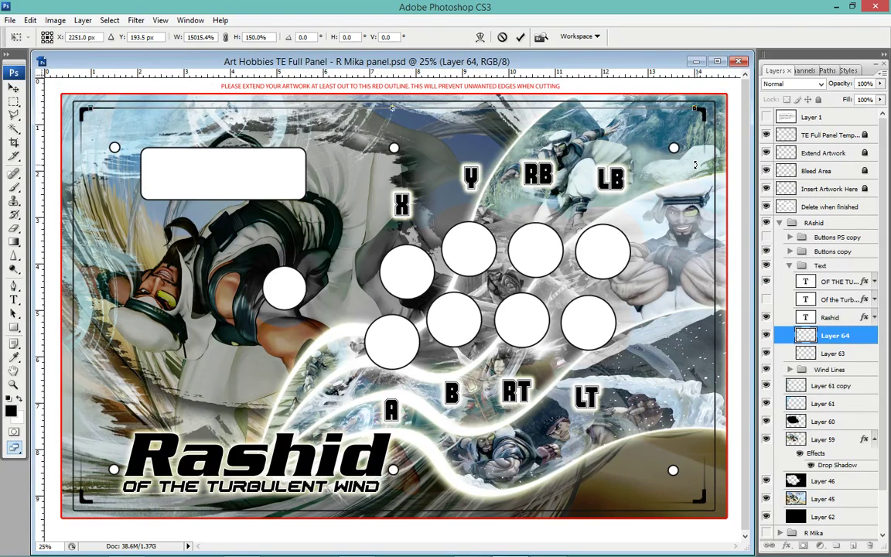
{"action": "key", "text": "Return"}
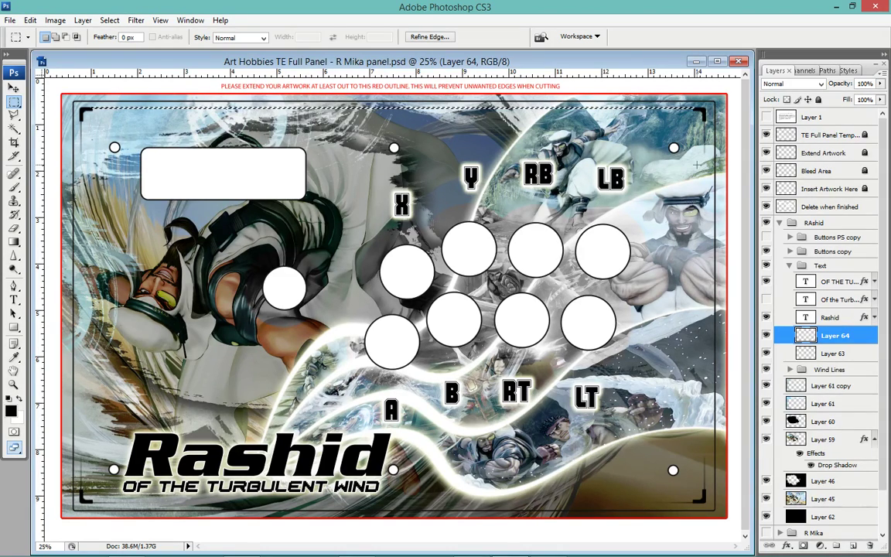
Clear the strip selection along the panel's top edge
{"action": "key", "text": "alt"}
{"action": "key", "text": "ctrl+d"}
{"action": "key", "text": "ctrl+z"}
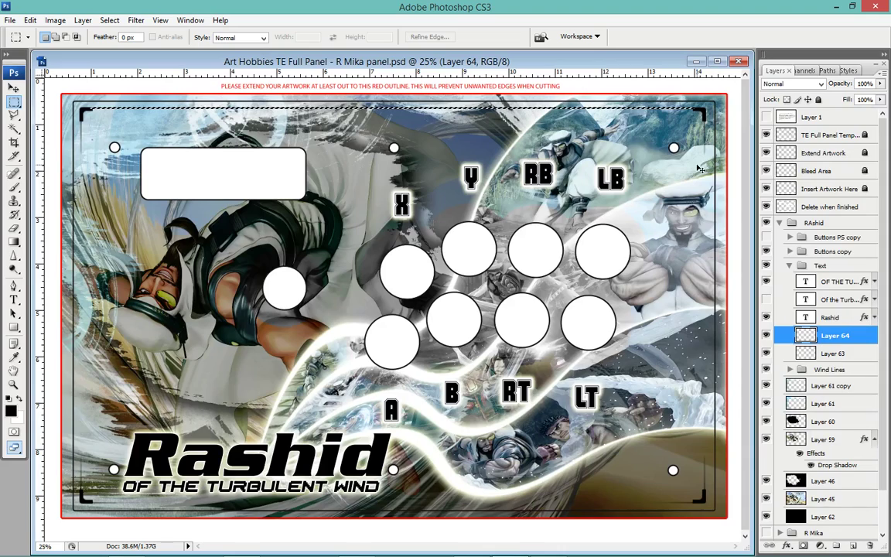
{"action": "key", "text": "ctrl+d"}
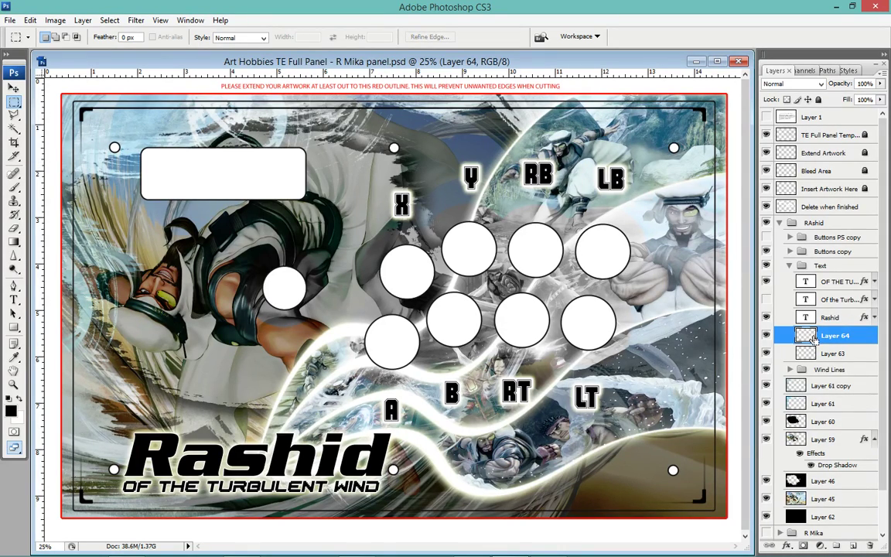
Duplicate Layer 64, flip the copy horizontally and vertically, and close the document
{"action": "key", "text": "ctrl+j"}
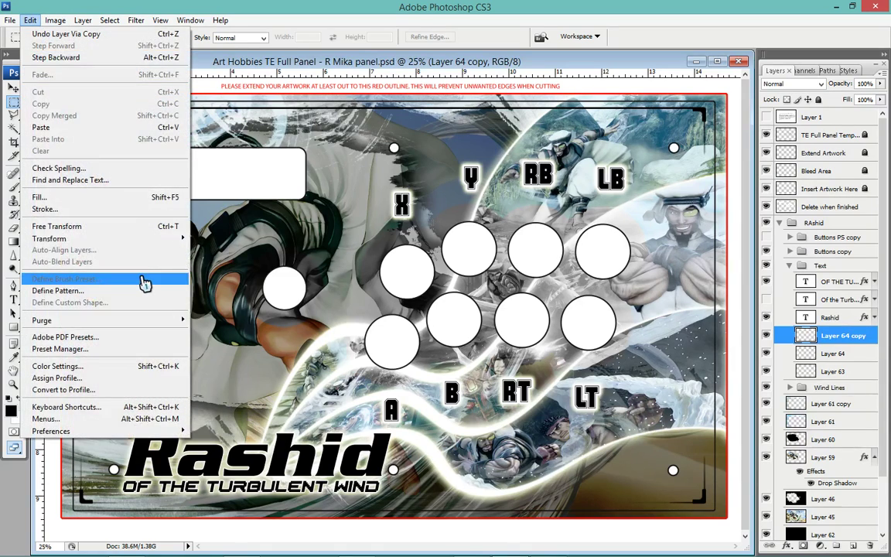
{"action": "mouse_move", "coordinate": [49, 238]}
{"action": "left_click", "coordinate": [232, 372]}
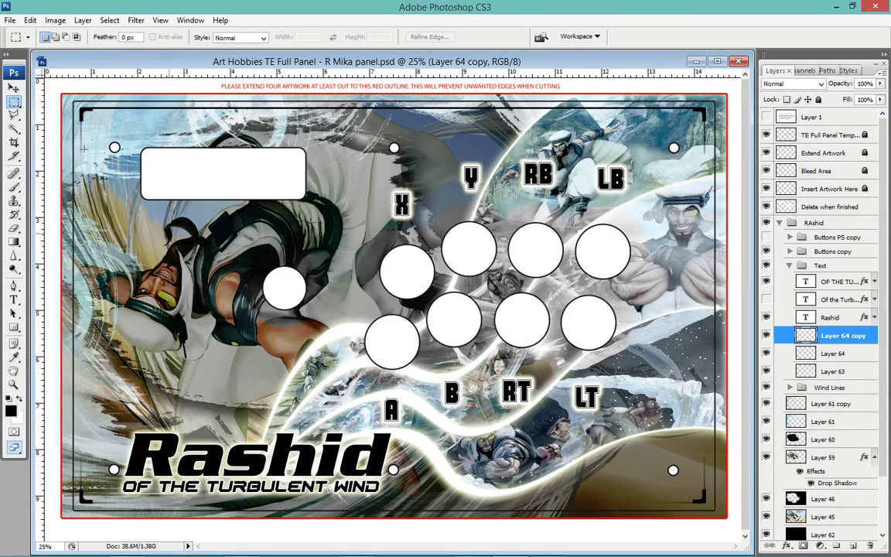
{"action": "left_click", "coordinate": [31, 20]}
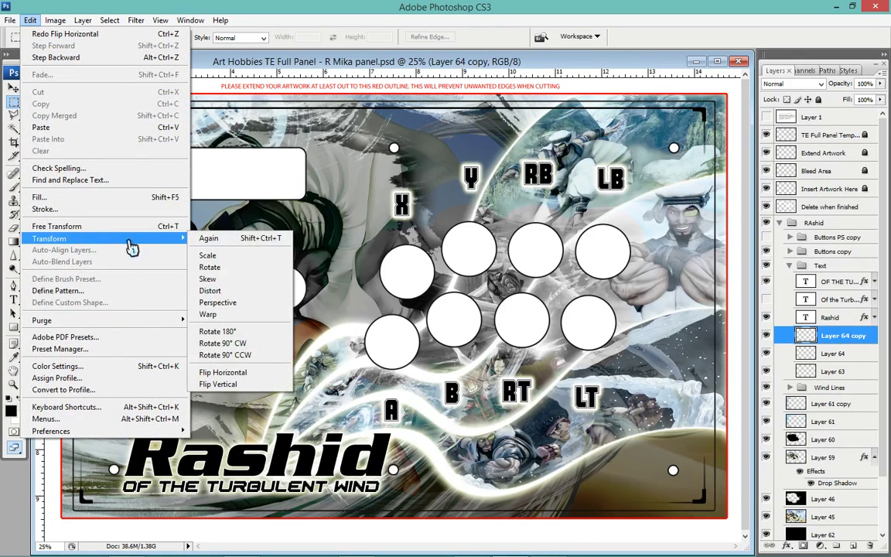
{"action": "left_click", "coordinate": [231, 382]}
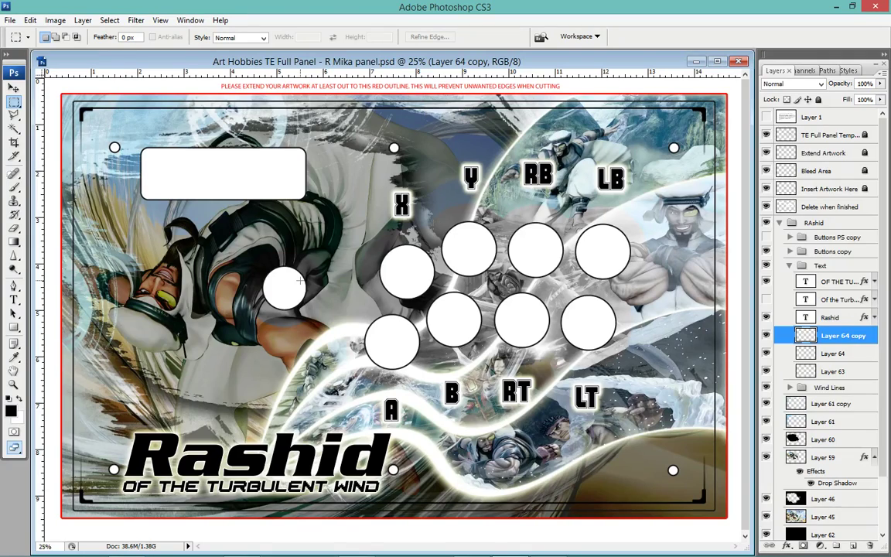
{"action": "key", "text": "ctrl+w"}
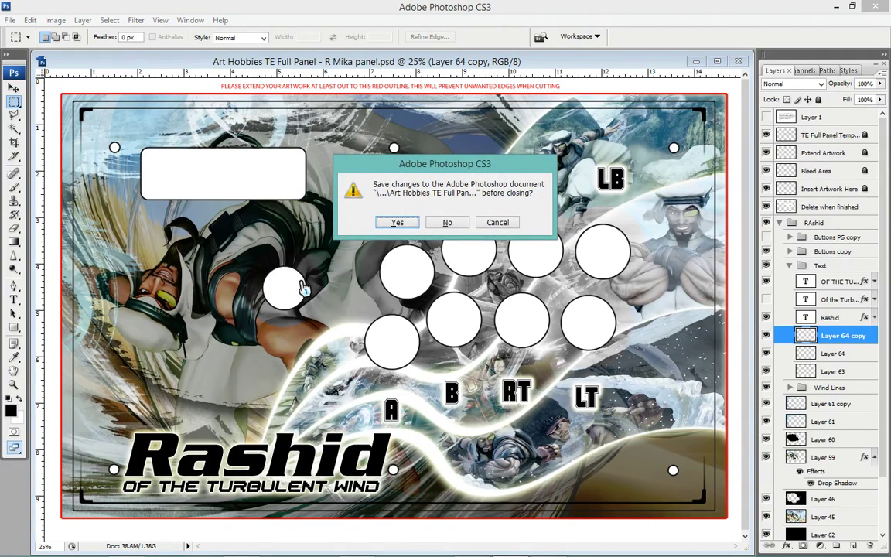
Discard the flipped copy and save the file as 'Art Hobbies TE Full Panel - Rashid panel'
{"action": "left_click", "coordinate": [447, 222]}
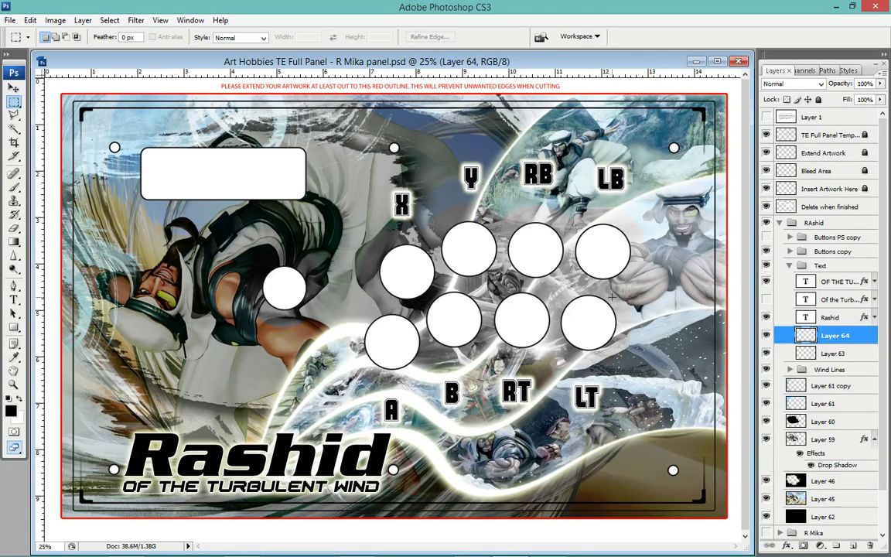
{"action": "key", "text": "ctrl+shift+s"}
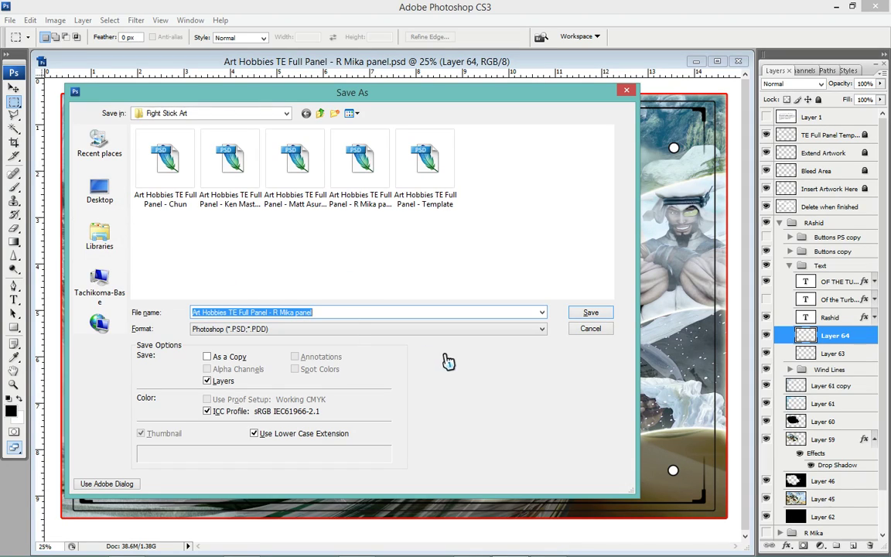
{"action": "key", "text": "End"}
{"action": "key", "text": "ctrl+shift+Left"}
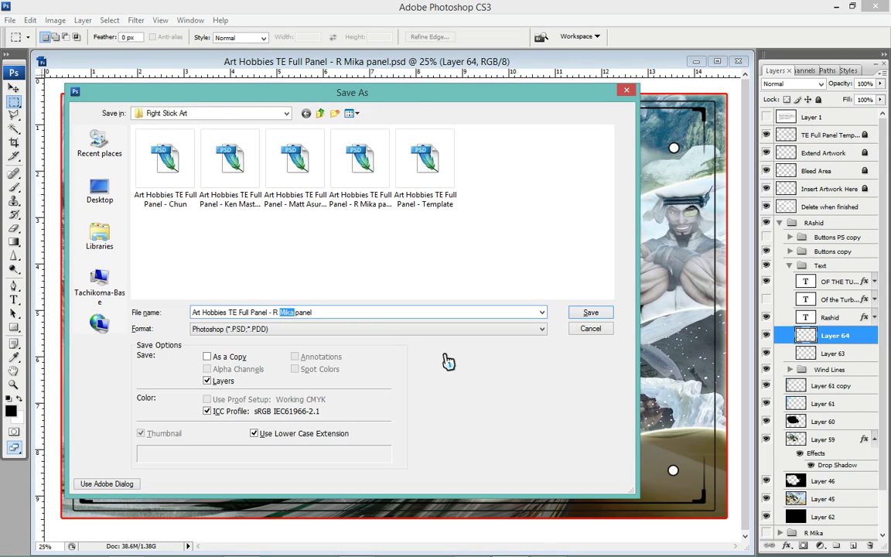
{"action": "key", "text": "BackSpace"}
{"action": "key", "text": "BackSpace"}
{"action": "type", "text": "ash"}
{"action": "type", "text": "id"}
{"action": "key", "text": "Return"}
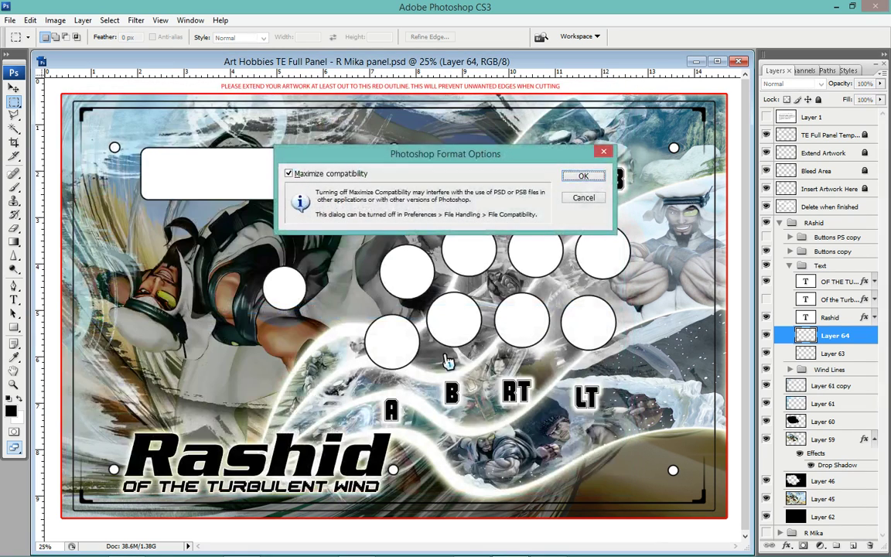
{"action": "key", "text": "Return"}
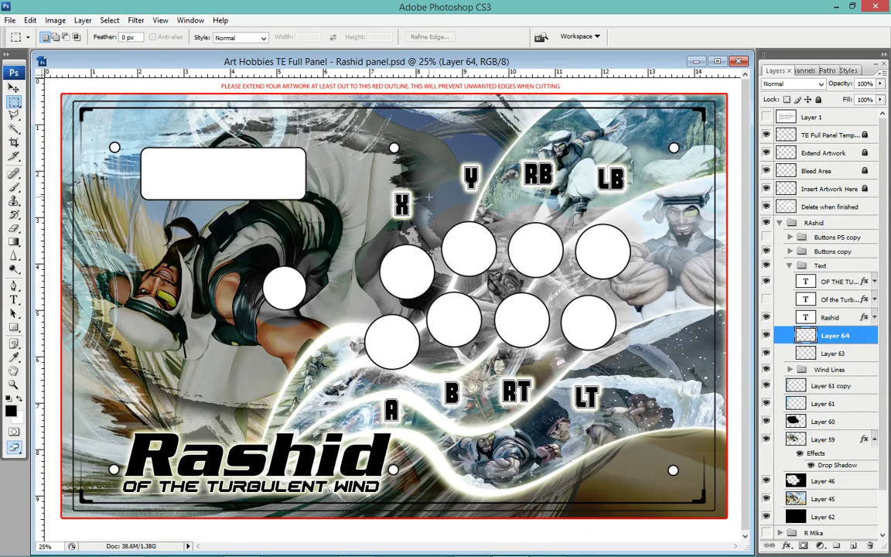
Marquee a thin strip of the left frame line and stretch it down the full panel height
{"action": "left_click", "coordinate": [789, 266]}
{"action": "left_click", "coordinate": [789, 266]}
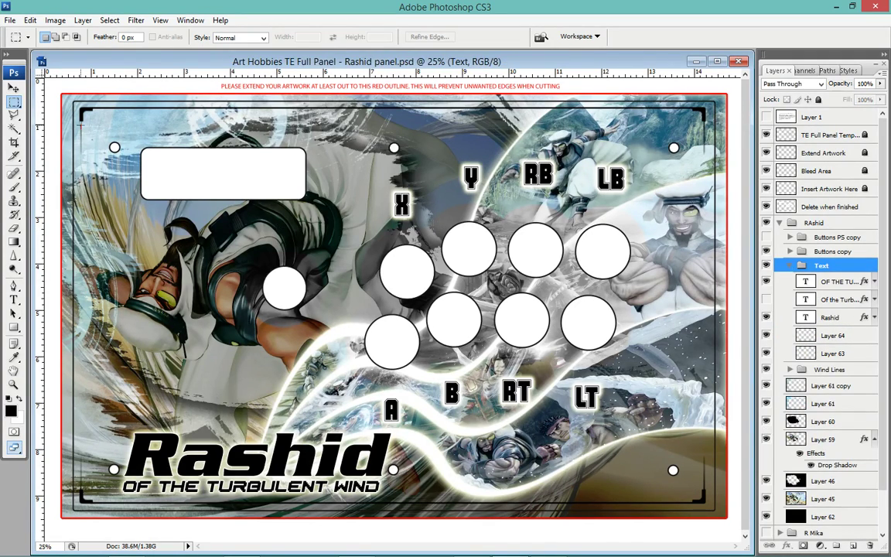
{"action": "key", "text": "ctrl+plus"}
{"action": "key", "text": "ctrl+plus"}
{"action": "left_click_drag", "start_coordinate": [158, 155], "coordinate": [294, 278]}
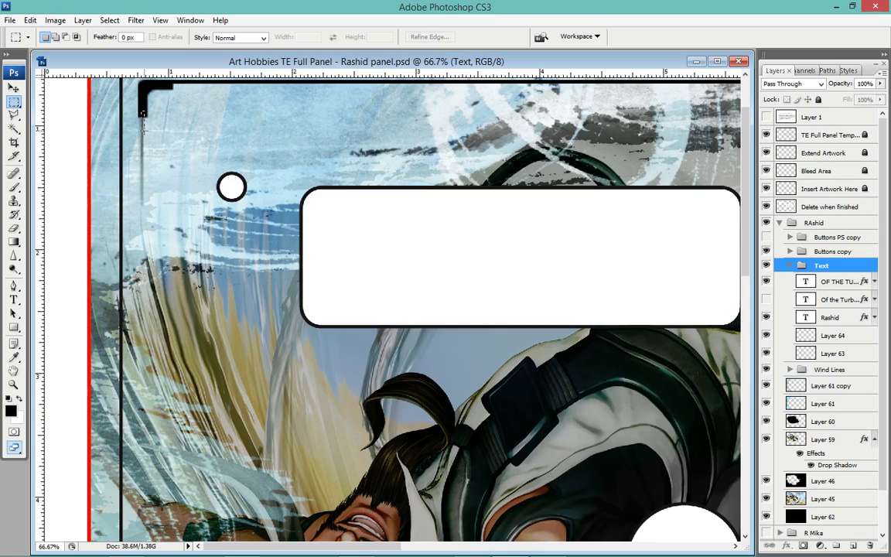
{"action": "left_click_drag", "start_coordinate": [141, 109], "coordinate": [143, 147]}
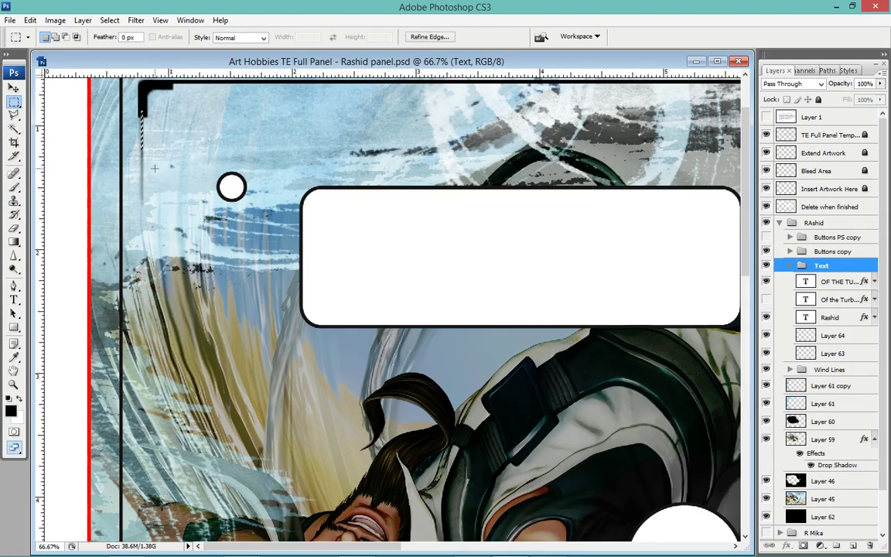
{"action": "left_click", "coordinate": [108, 21]}
{"action": "mouse_move", "coordinate": [120, 157]}
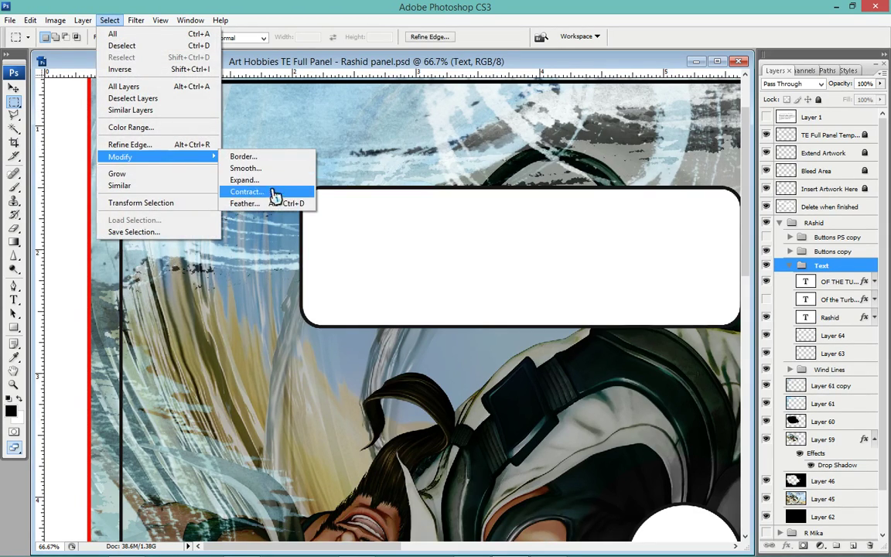
{"action": "left_click", "coordinate": [141, 203]}
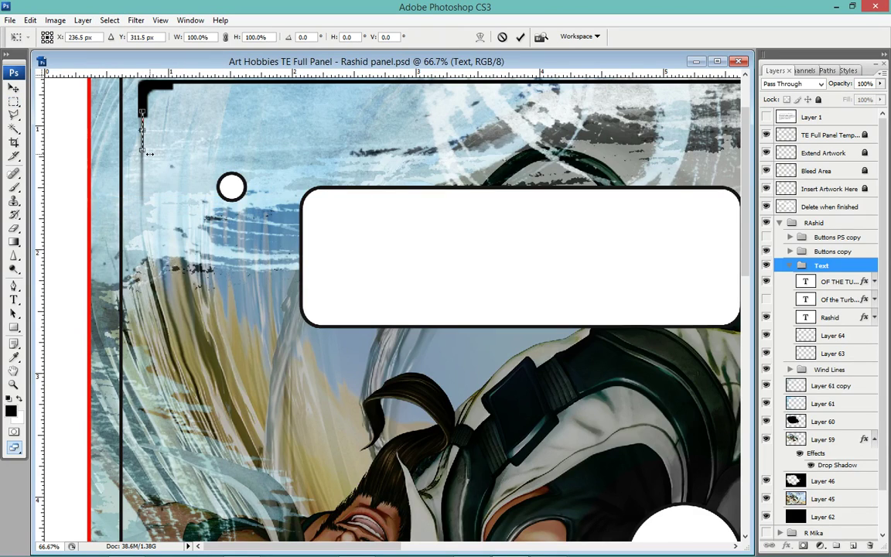
{"action": "key", "text": "ctrl+minus"}
{"action": "key", "text": "ctrl+minus"}
{"action": "key", "text": "ctrl+minus"}
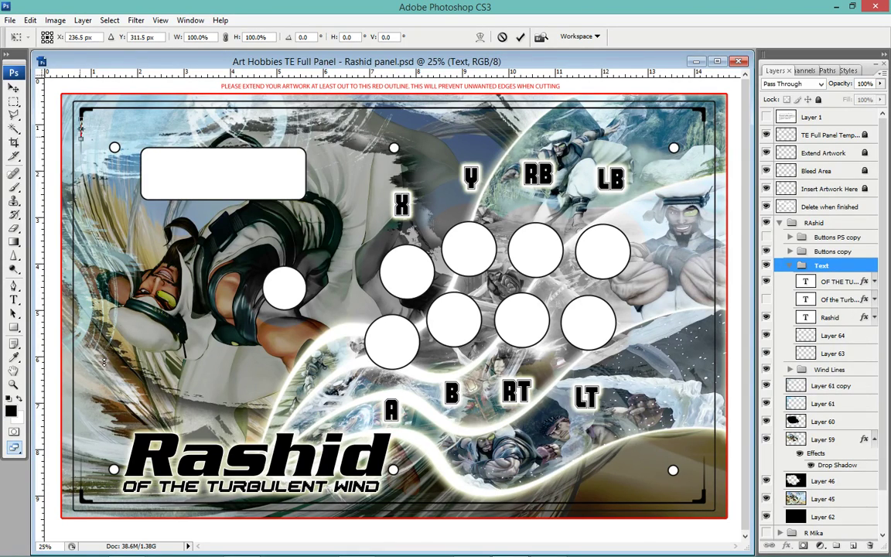
{"action": "left_click_drag", "start_coordinate": [81, 137], "coordinate": [84, 499]}
{"action": "key", "text": "Return"}
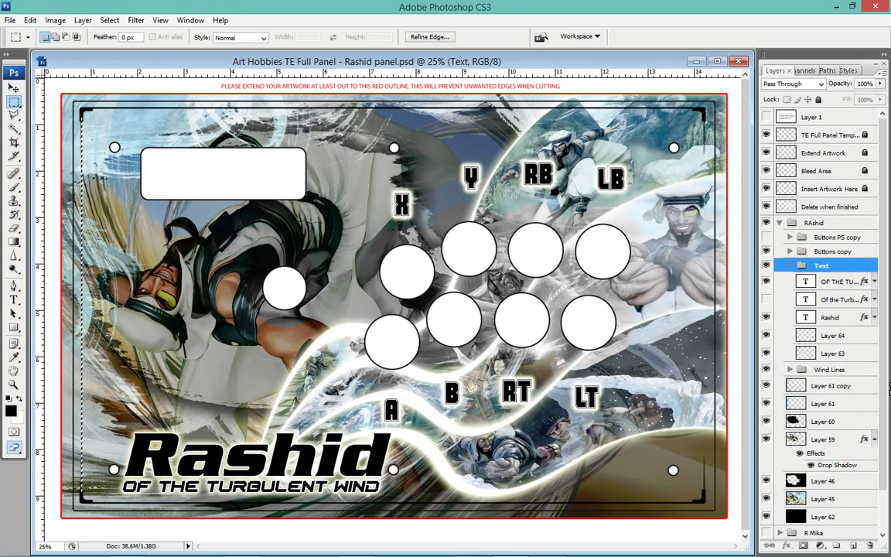
{"action": "left_click", "coordinate": [789, 266]}
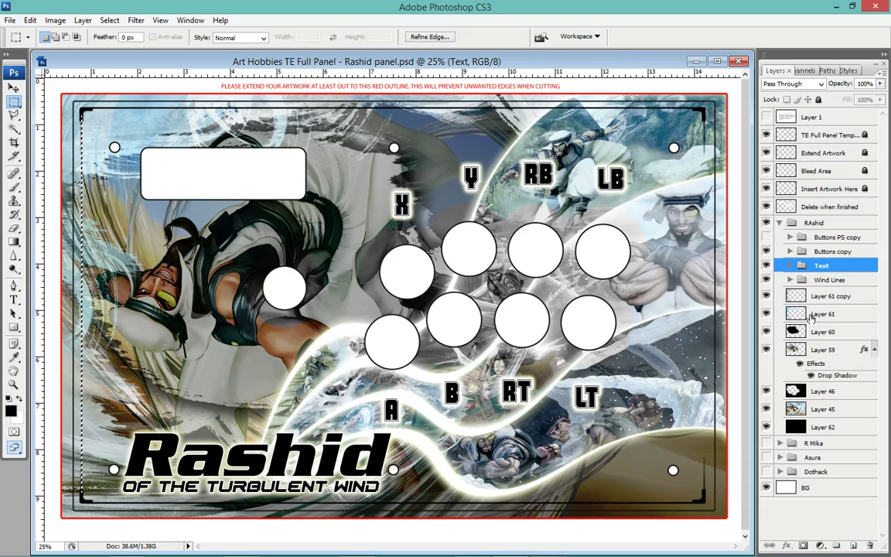
{"action": "left_click", "coordinate": [789, 265]}
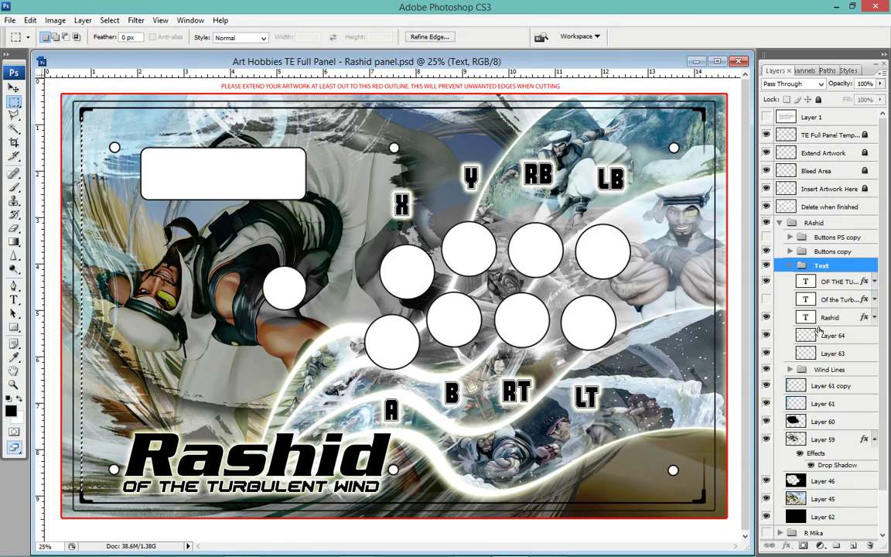
{"action": "left_click", "coordinate": [766, 335]}
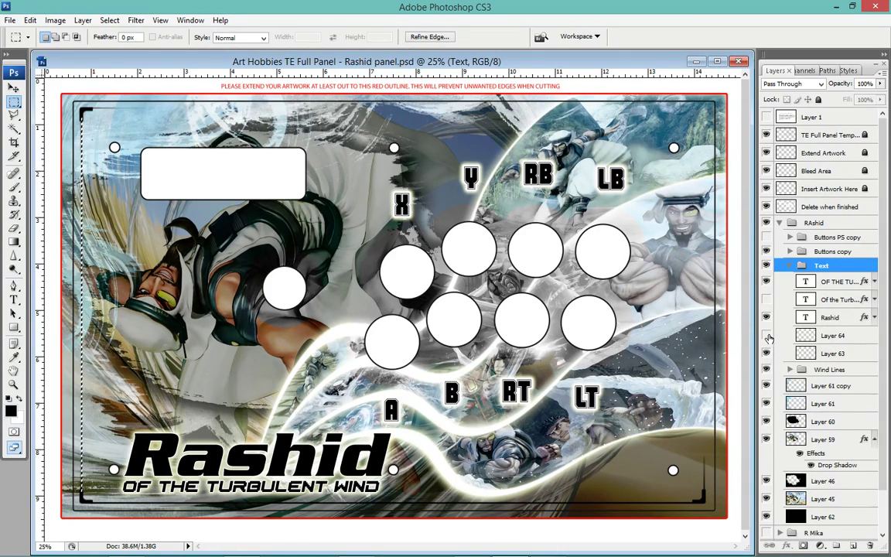
{"action": "left_click", "coordinate": [767, 336]}
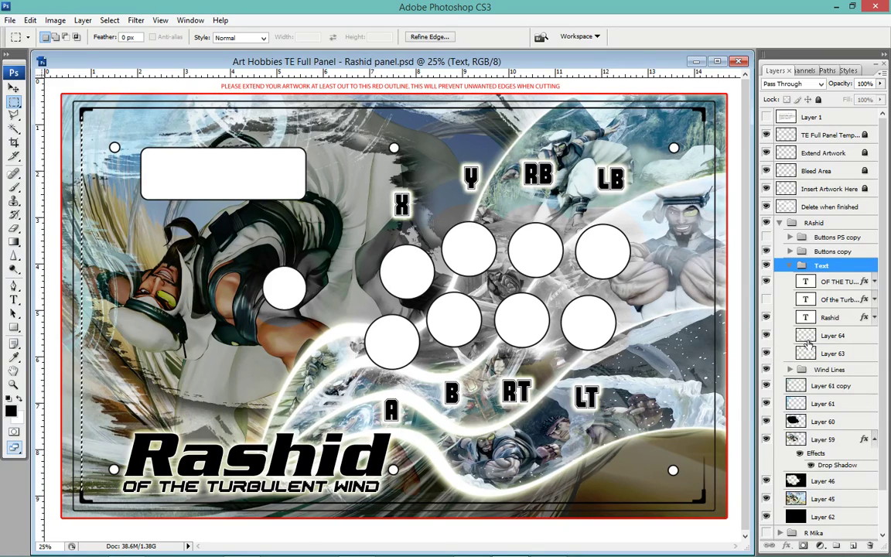
{"action": "left_click", "coordinate": [766, 336]}
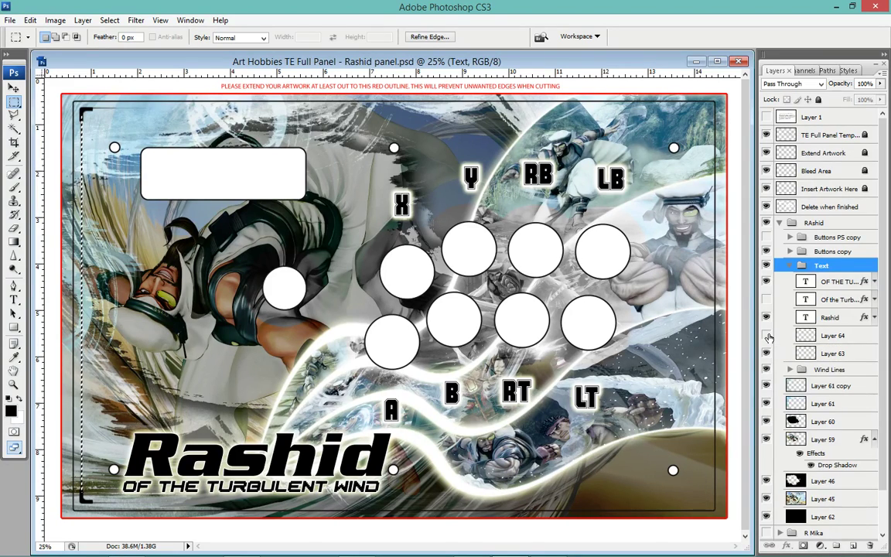
{"action": "left_click", "coordinate": [766, 336]}
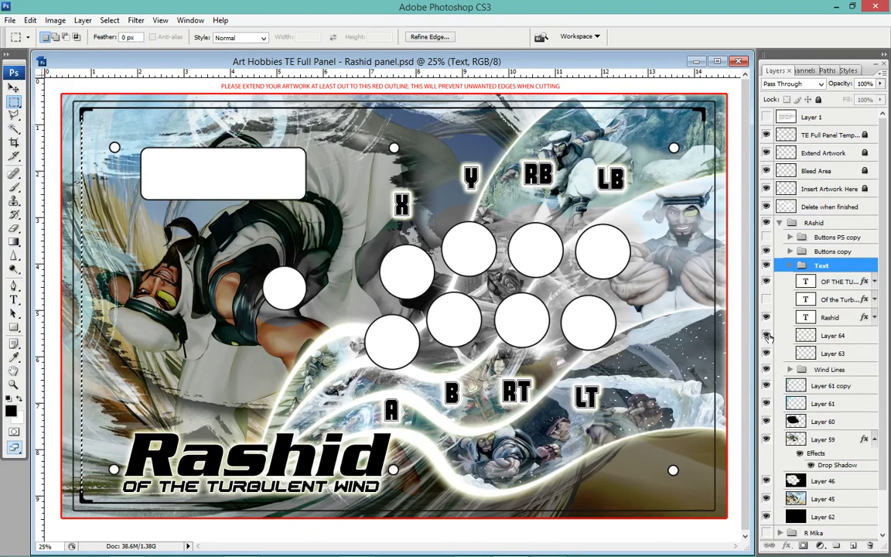
{"action": "left_click", "coordinate": [822, 337]}
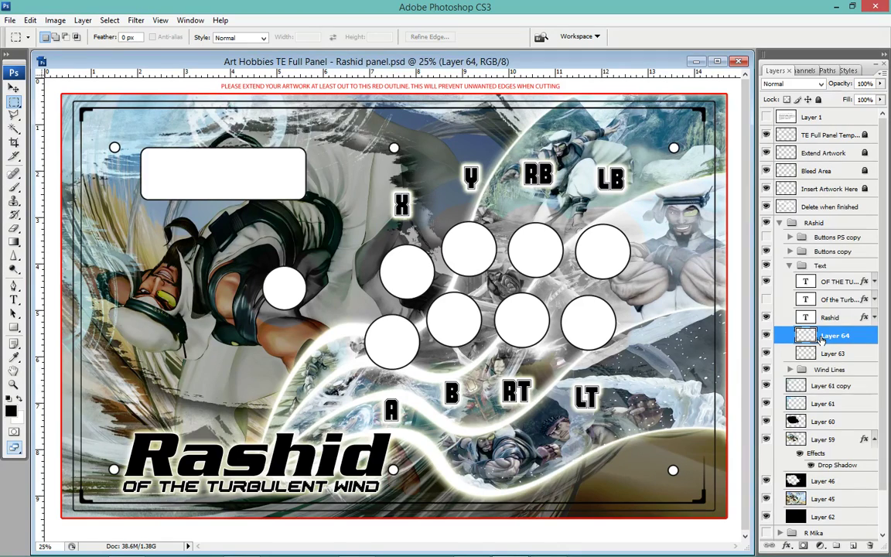
Delete the old Layer 64 frame, show Layer 63, and discard a trial flipped copy
{"action": "key", "text": "Delete"}
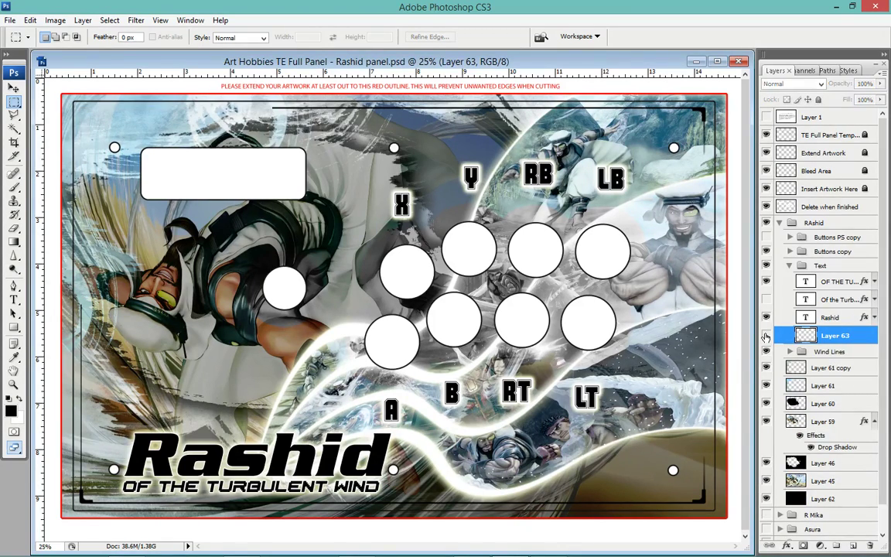
{"action": "left_click", "coordinate": [765, 336]}
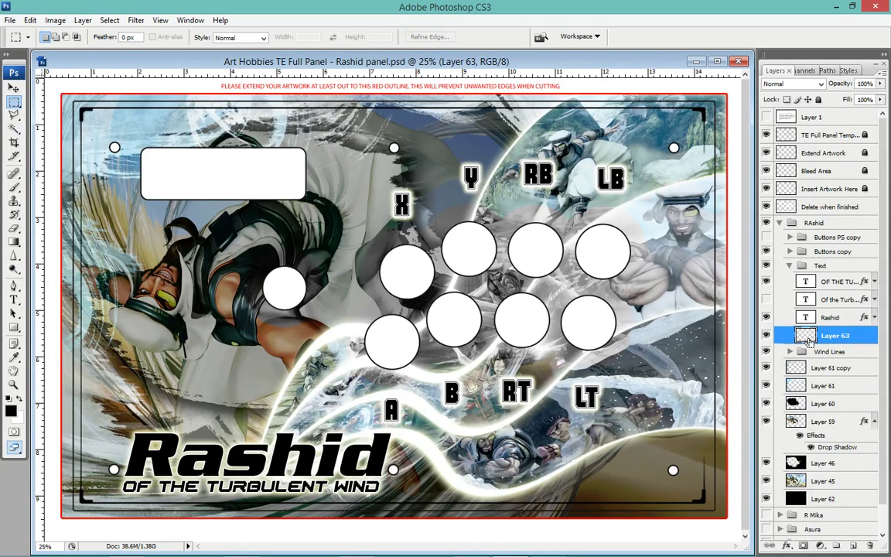
{"action": "key", "text": "ctrl+j"}
{"action": "left_click", "coordinate": [30, 20]}
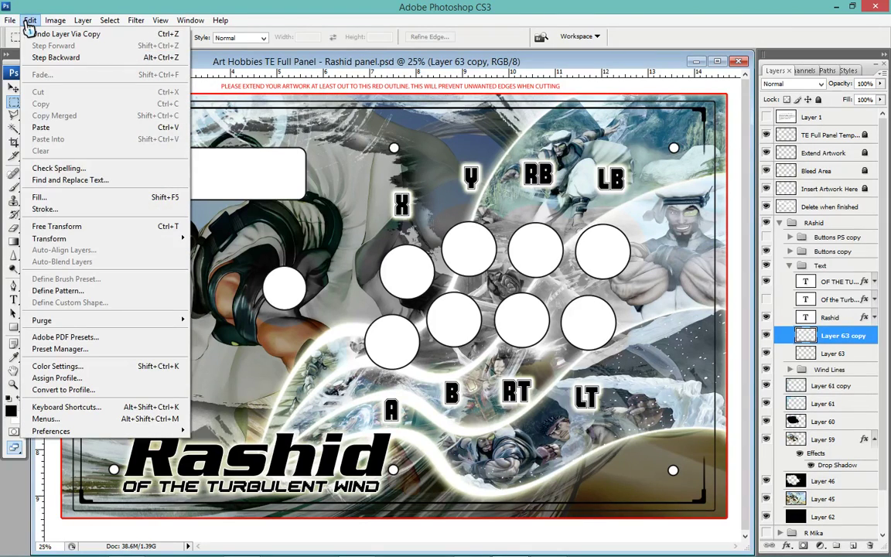
{"action": "mouse_move", "coordinate": [49, 238]}
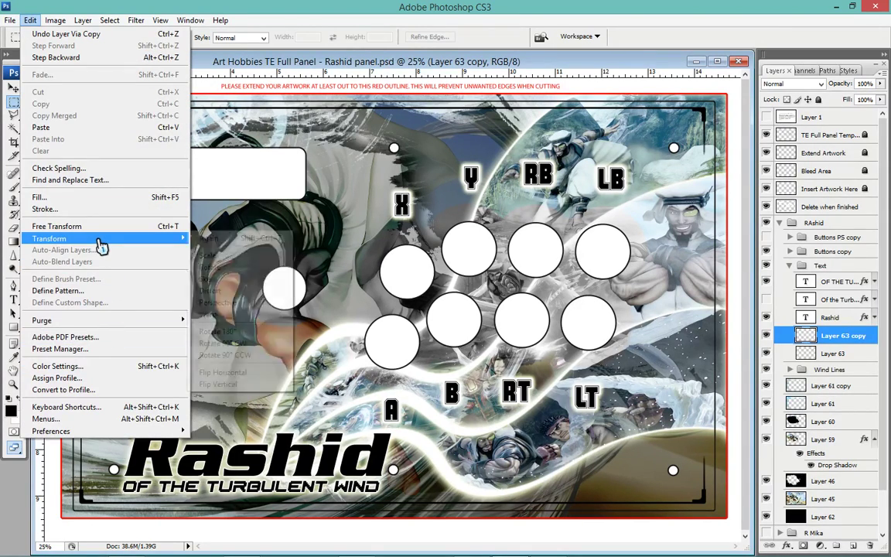
{"action": "left_click", "coordinate": [232, 372]}
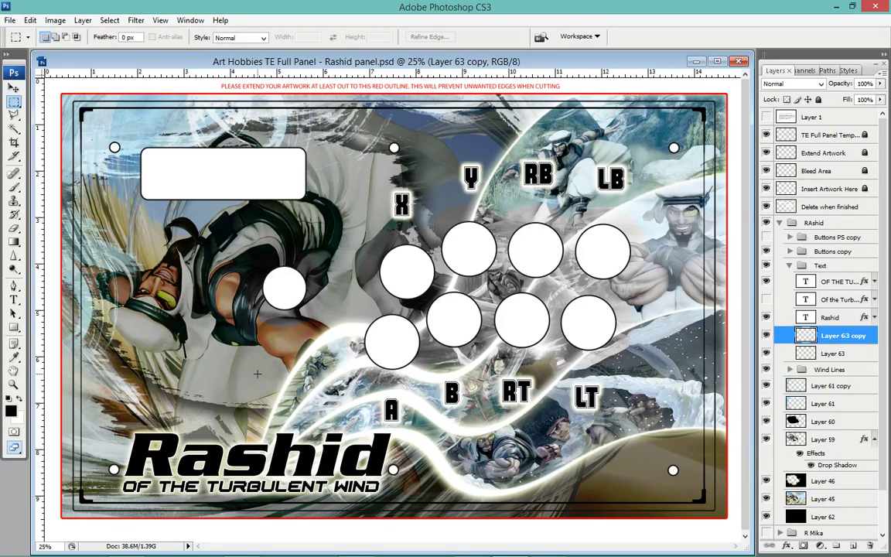
{"action": "key", "text": "Delete"}
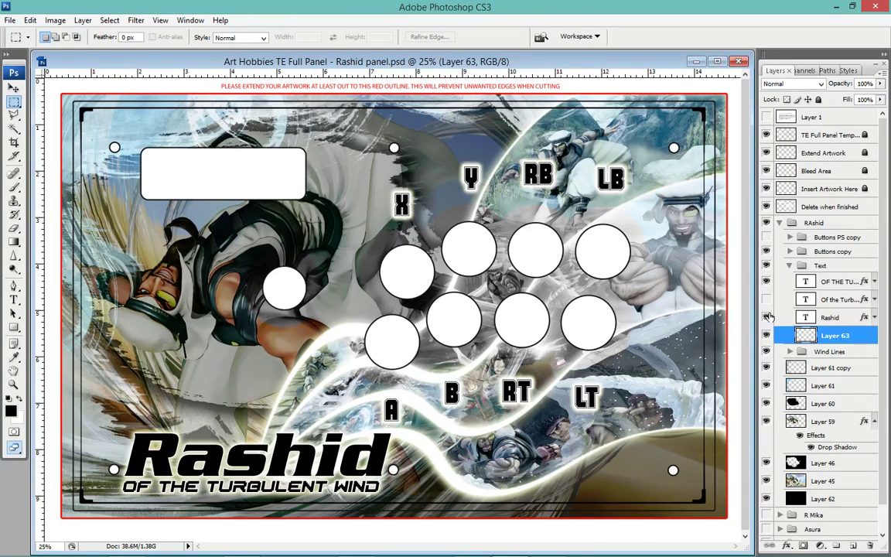
Magic Wand the panel interior and fill the outer border black on a new layer
{"action": "key", "text": "w"}
{"action": "left_click", "coordinate": [648, 140]}
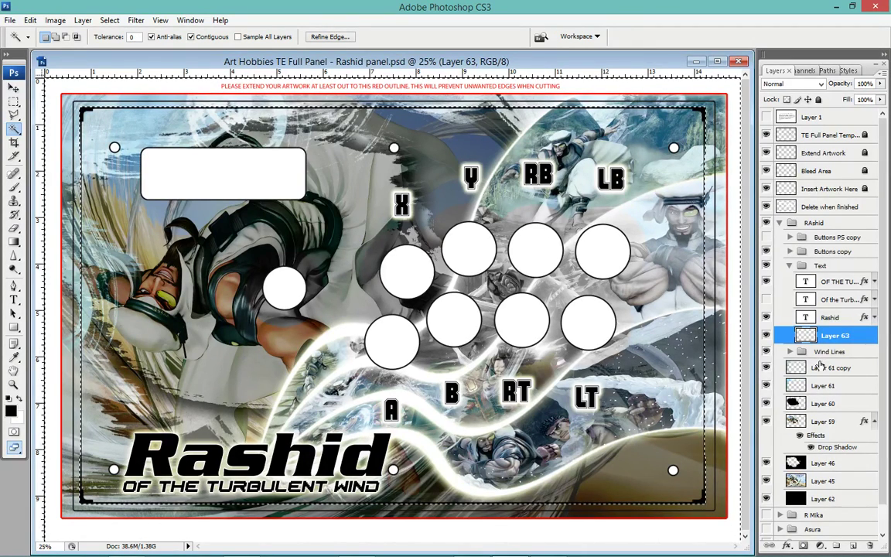
{"action": "left_click", "coordinate": [854, 544], "text": "ctrl"}
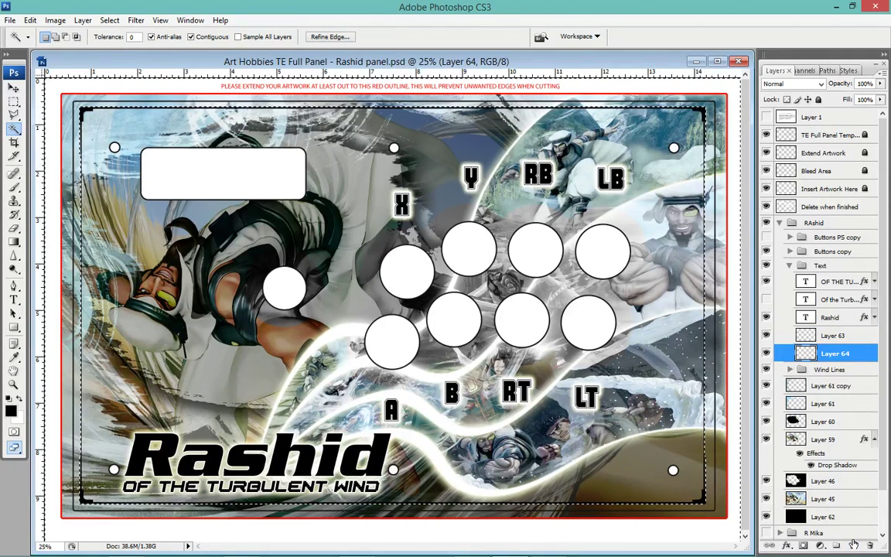
{"action": "key", "text": "alt+BackSpace"}
{"action": "key", "text": "ctrl+d"}
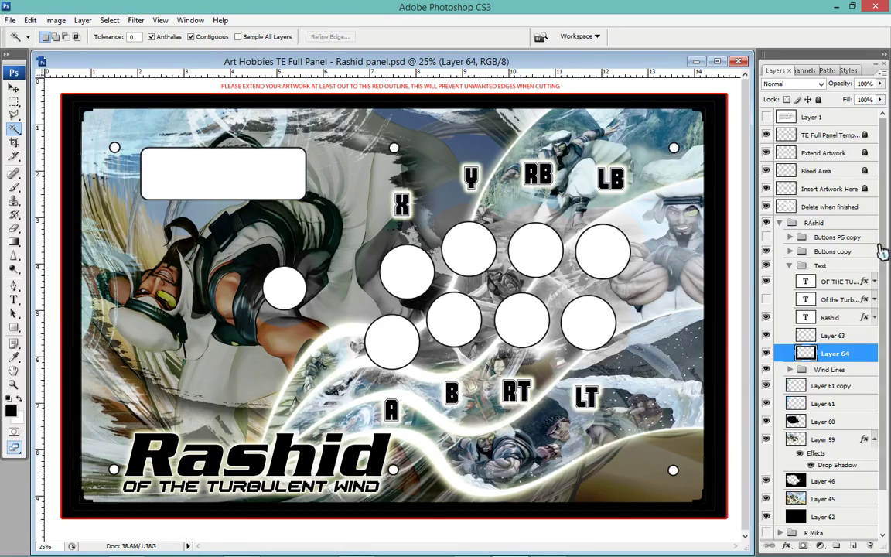
Keep the border layer in Normal blend mode at 75% opacity
{"action": "left_click", "coordinate": [819, 83]}
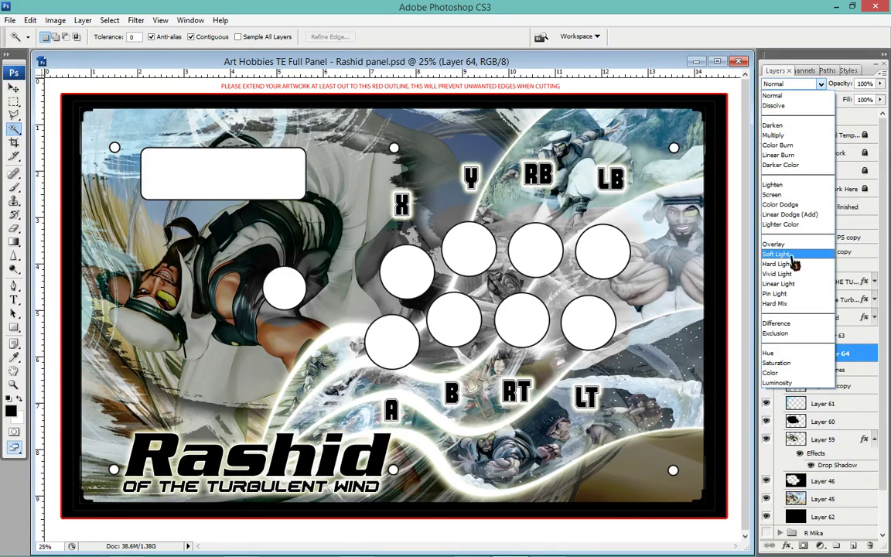
{"action": "left_click", "coordinate": [792, 256]}
{"action": "left_click", "coordinate": [818, 85]}
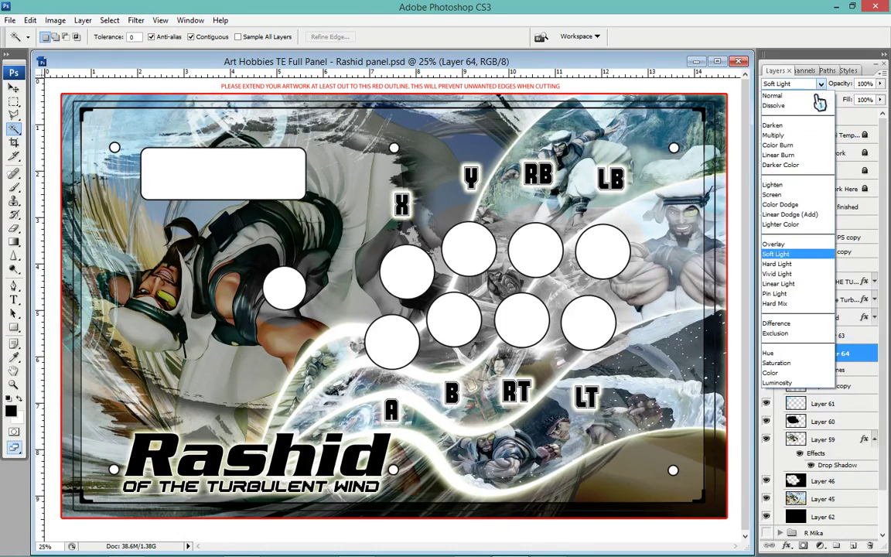
{"action": "left_click", "coordinate": [773, 95]}
{"action": "left_click_drag", "start_coordinate": [879, 83], "coordinate": [869, 103]}
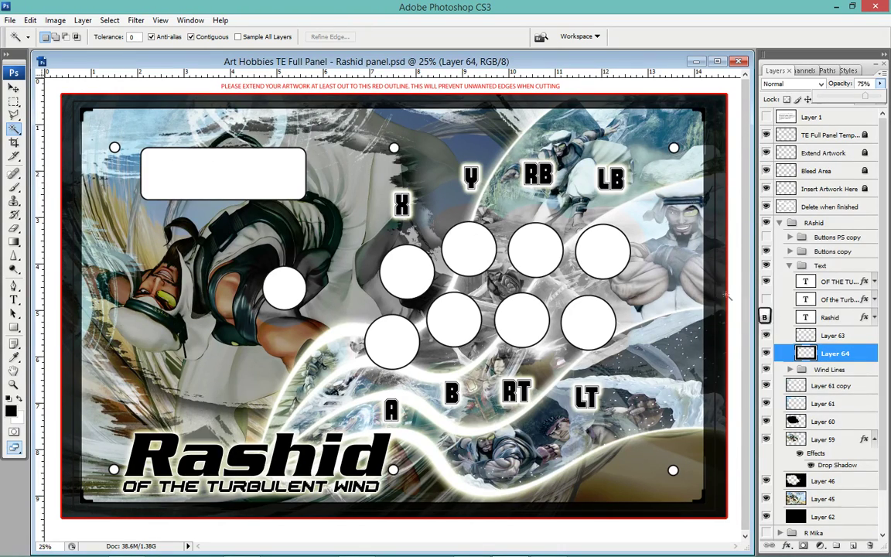
{"action": "left_click", "coordinate": [808, 335]}
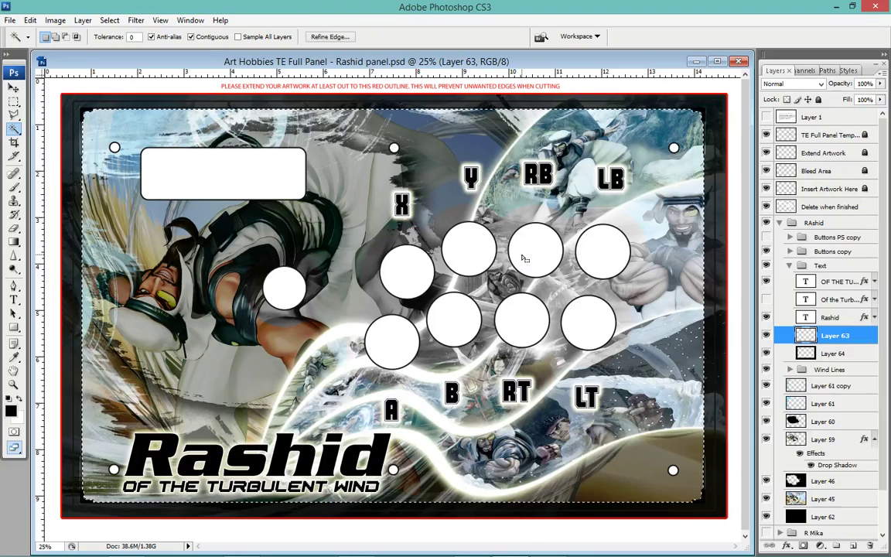
{"action": "left_click", "coordinate": [109, 20]}
{"action": "mouse_move", "coordinate": [120, 157]}
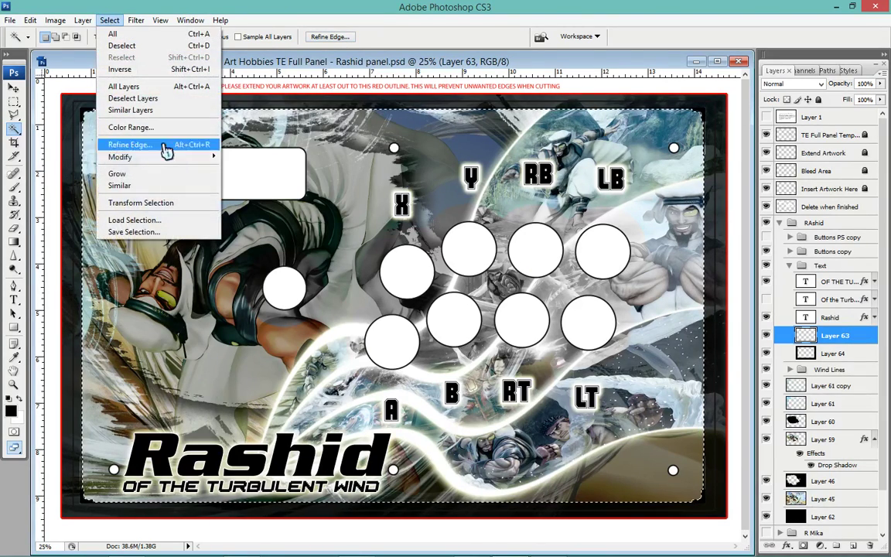
{"action": "left_click", "coordinate": [263, 186]}
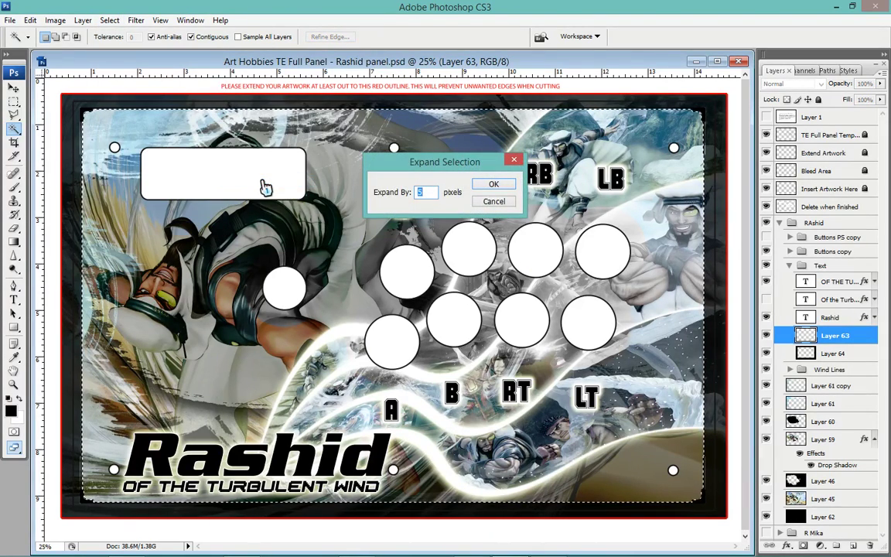
{"action": "key", "text": "Return"}
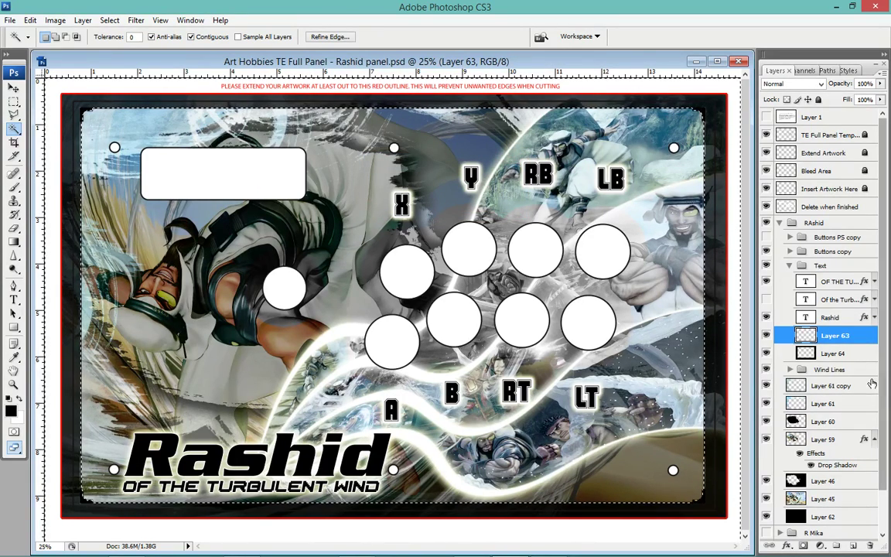
{"action": "left_click", "coordinate": [859, 356]}
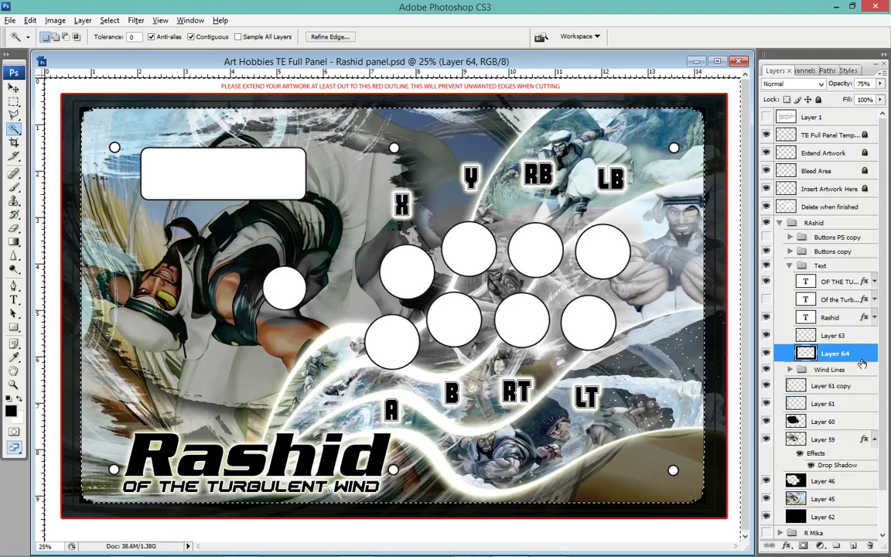
{"action": "key", "text": "ctrl+d"}
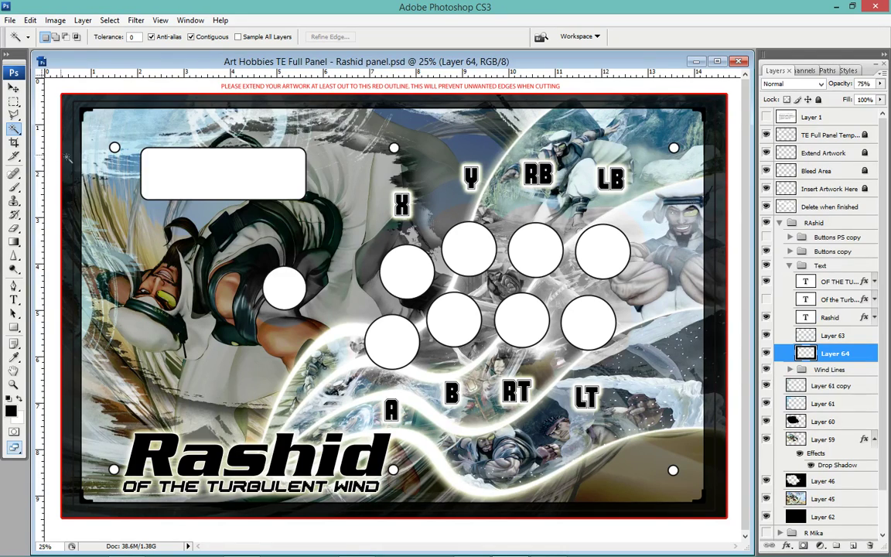
{"action": "left_click", "coordinate": [14, 88]}
{"action": "key", "text": "5"}
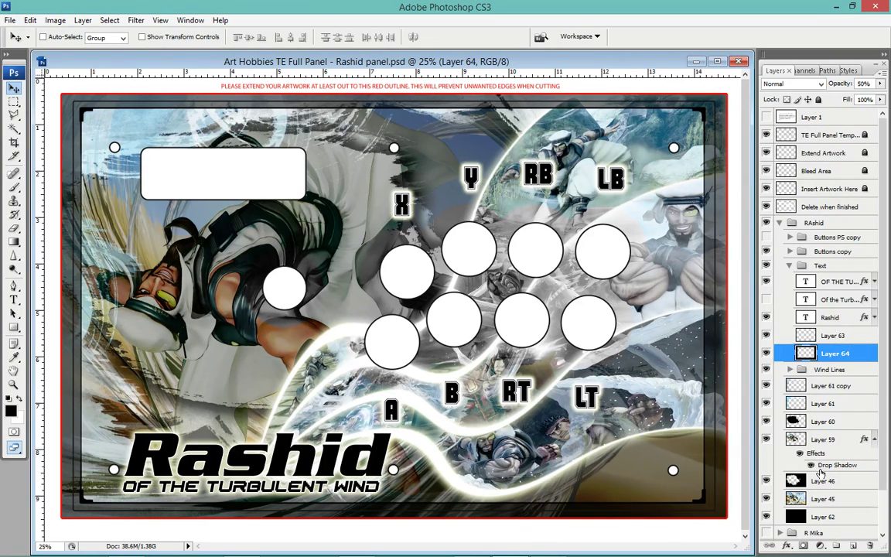
Add Layer 65 above Layer 61 copy and set a white 2500 px brush from preset 428
{"action": "left_click", "coordinate": [788, 266]}
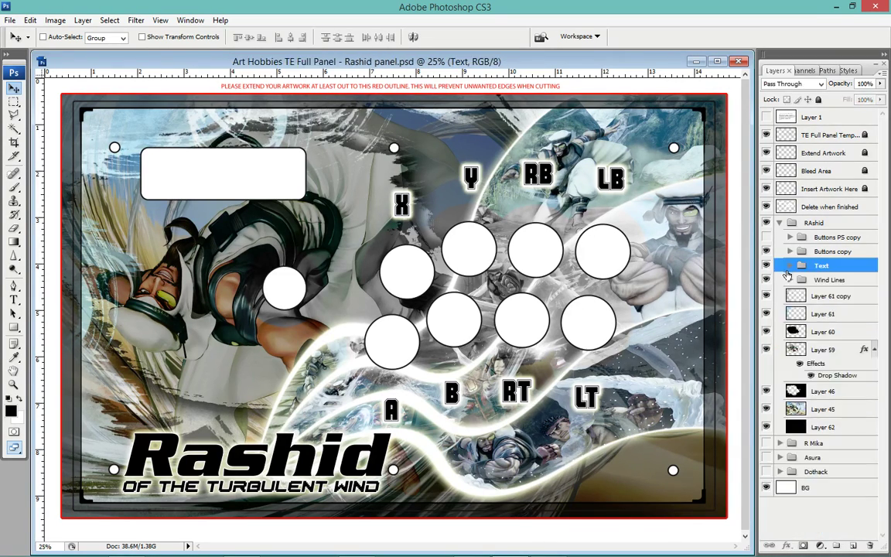
{"action": "left_click", "coordinate": [823, 299]}
{"action": "left_click", "coordinate": [853, 547]}
{"action": "key", "text": "b"}
{"action": "right_click", "coordinate": [317, 247]}
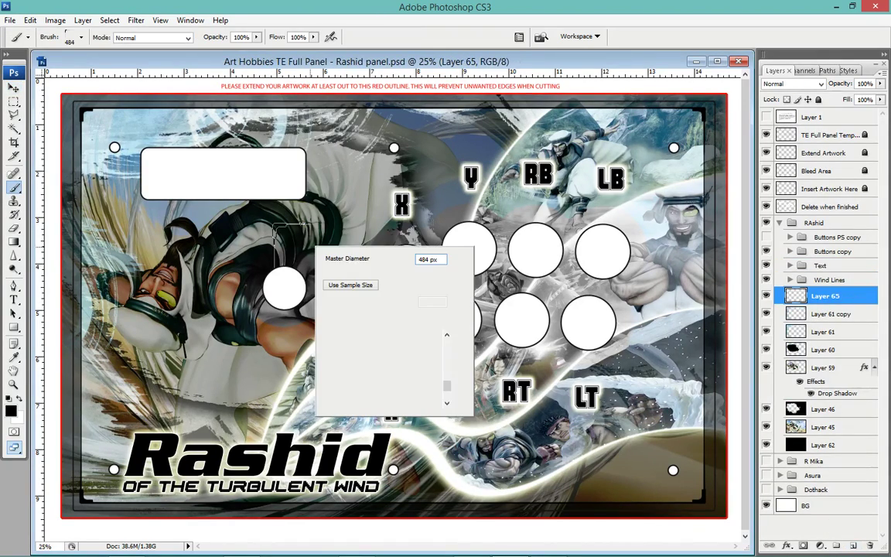
{"action": "left_click", "coordinate": [431, 401]}
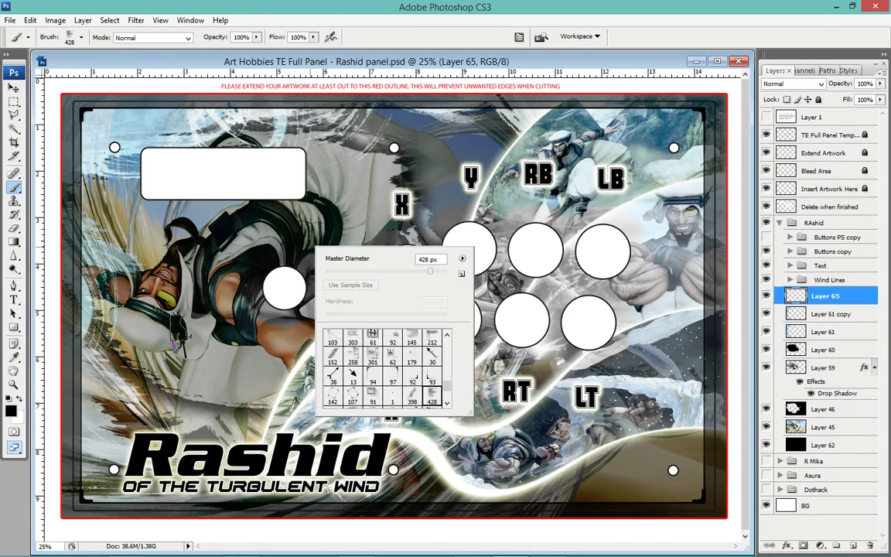
{"action": "left_click_drag", "start_coordinate": [442, 278], "coordinate": [495, 277]}
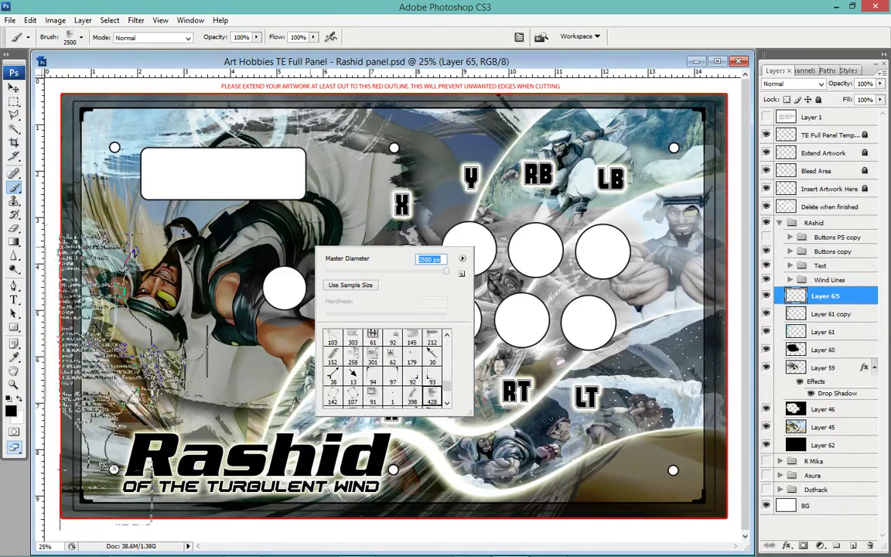
{"action": "key", "text": "Return"}
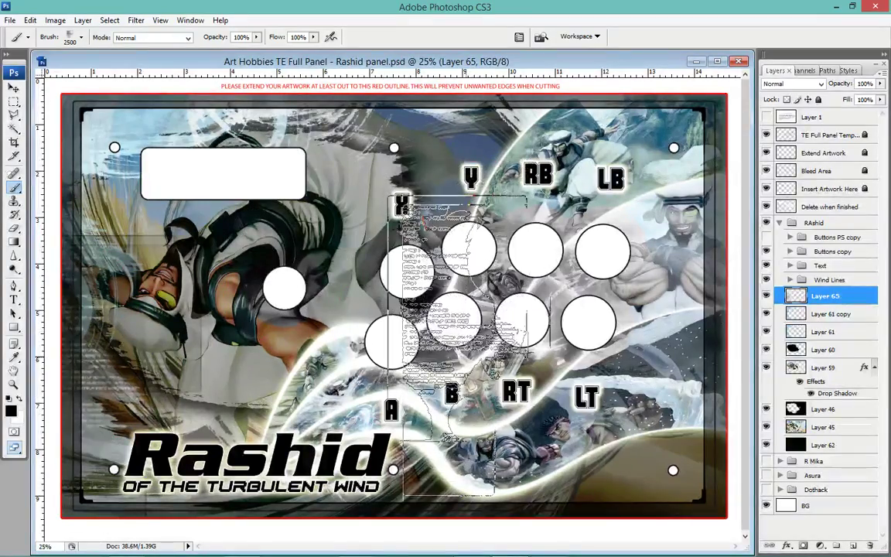
{"action": "key", "text": "x"}
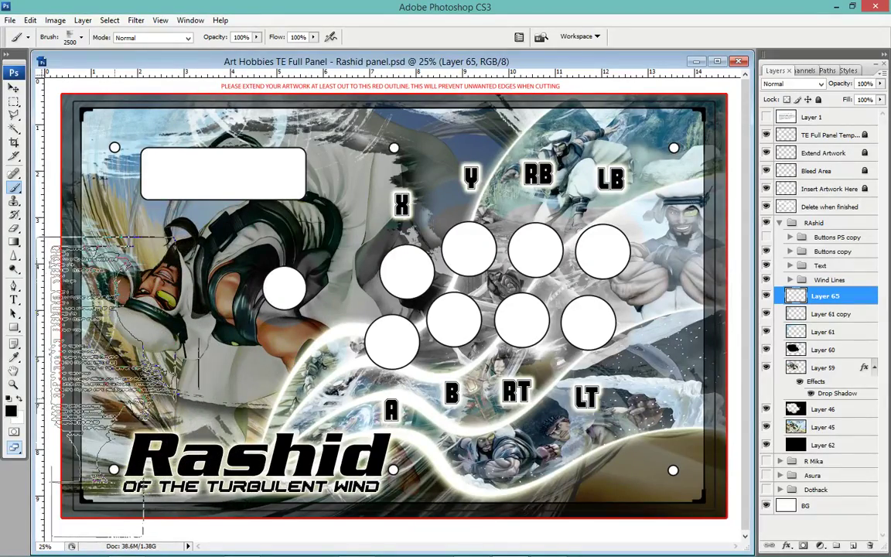
Switch the brush to preset 470 with a 1009 px diameter
{"action": "right_click", "coordinate": [218, 361]}
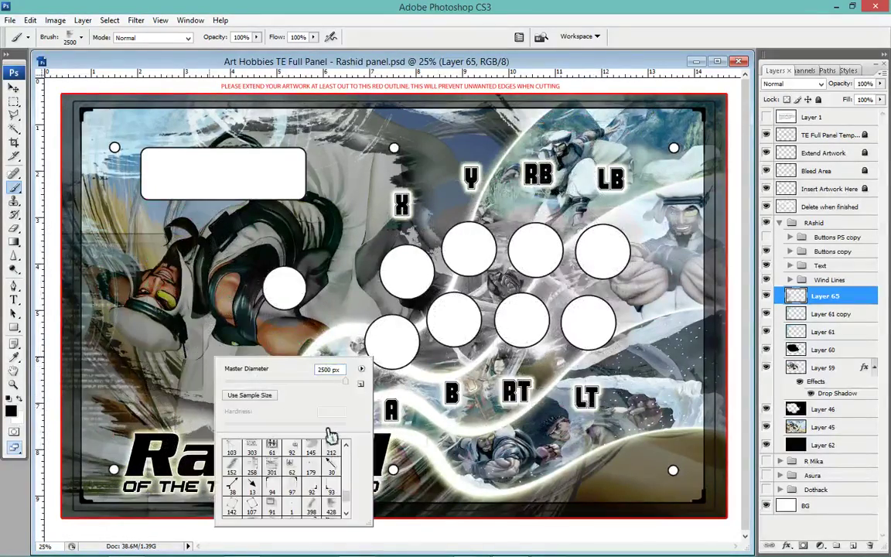
{"action": "scroll", "coordinate": [315, 483], "scroll_direction": "down", "scroll_amount": 1}
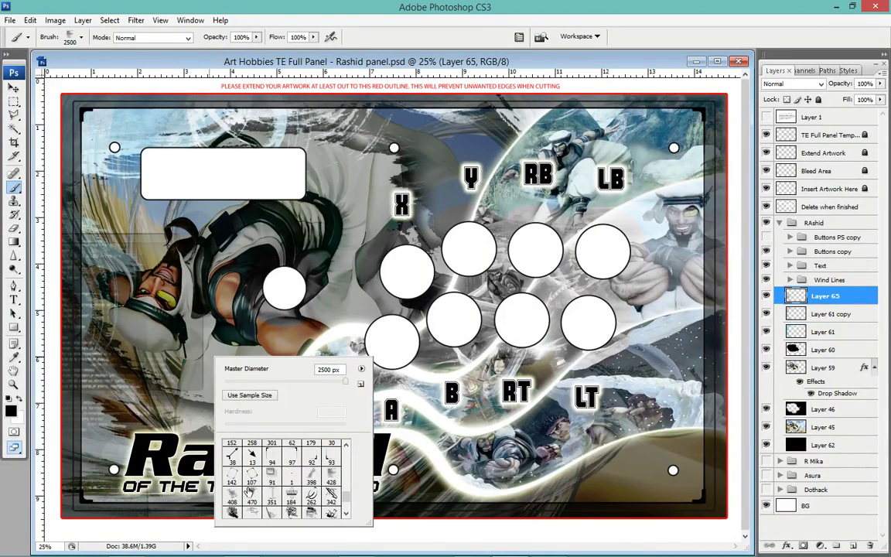
{"action": "left_click", "coordinate": [250, 497]}
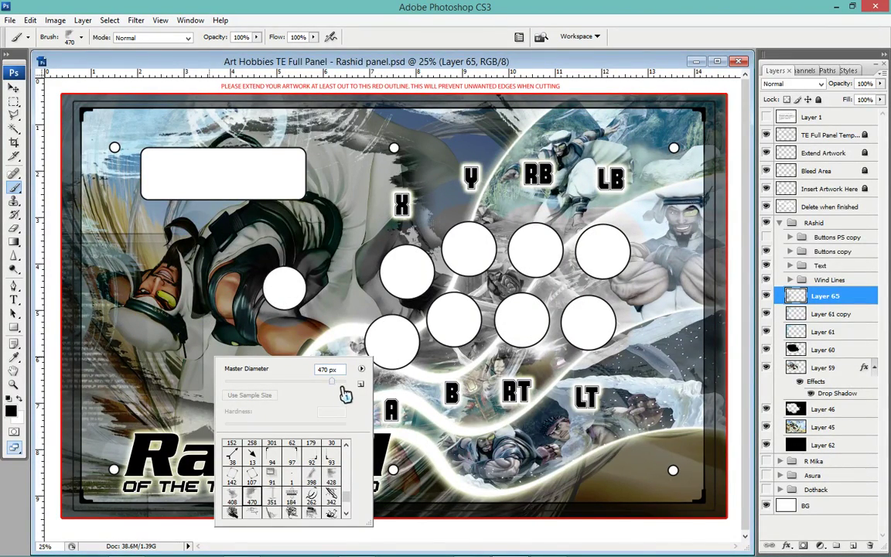
{"action": "left_click_drag", "start_coordinate": [332, 381], "coordinate": [340, 382]}
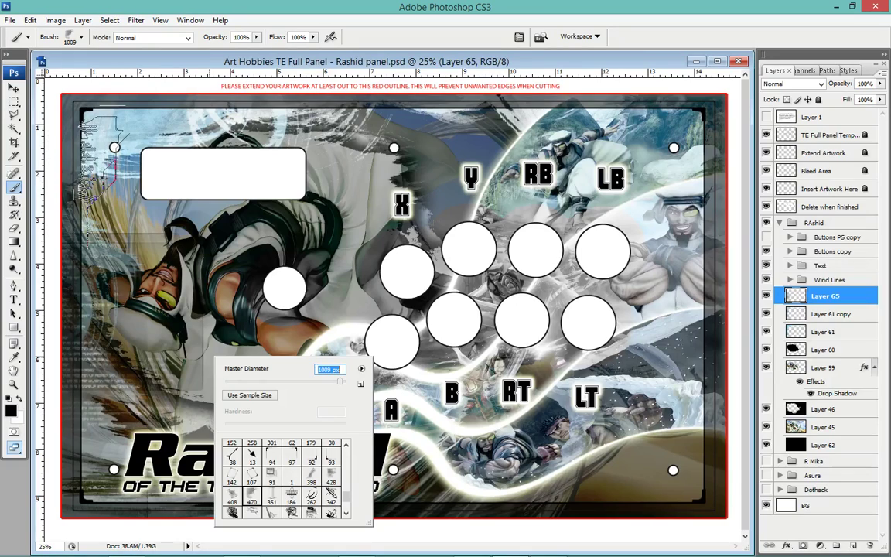
{"action": "key", "text": "Return"}
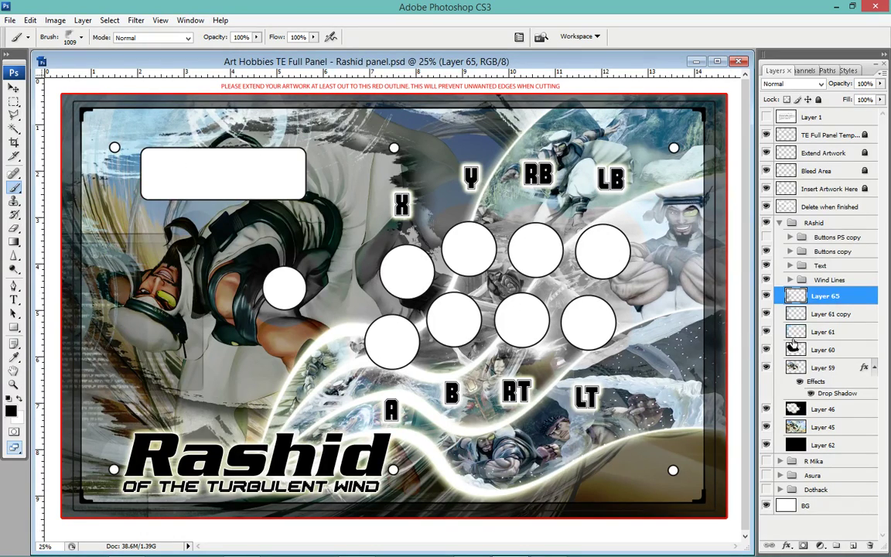
Tilt Layer 65's texture a few degrees and shift it slightly left
{"action": "left_click", "coordinate": [765, 296]}
{"action": "left_click", "coordinate": [766, 296]}
{"action": "key", "text": "ctrl+t"}
{"action": "left_click_drag", "start_coordinate": [302, 271], "coordinate": [285, 254]}
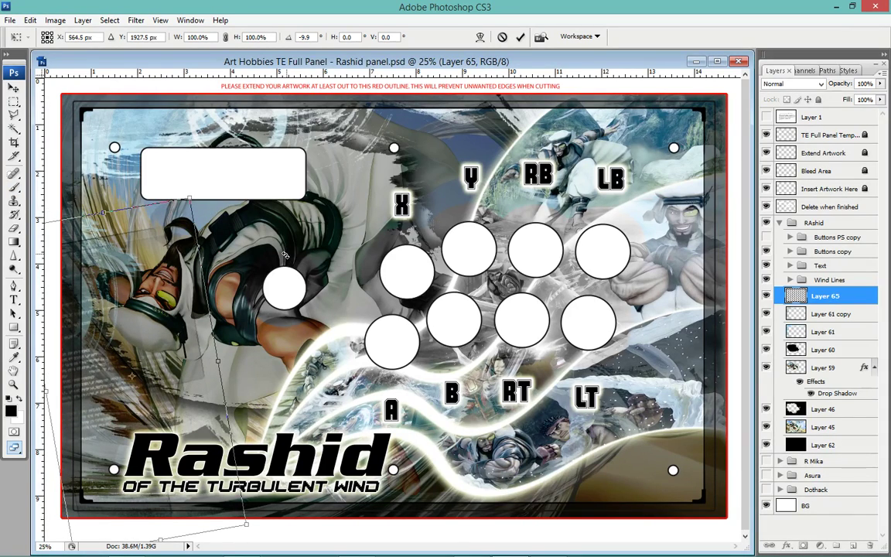
{"action": "left_click_drag", "start_coordinate": [189, 357], "coordinate": [177, 361]}
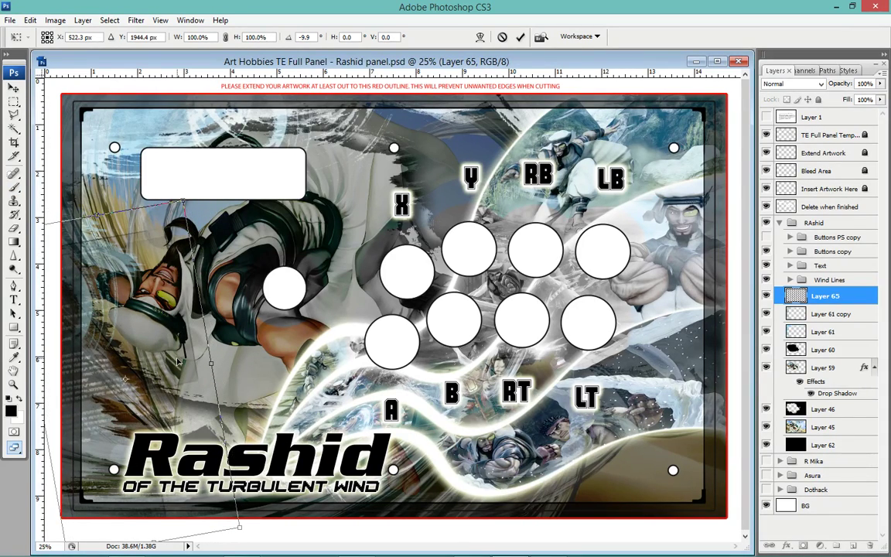
{"action": "key", "text": "Return"}
Switch to the 107 brush preset at 1000 px and paint texture over Rashid's face and hair
{"action": "key", "text": "b"}
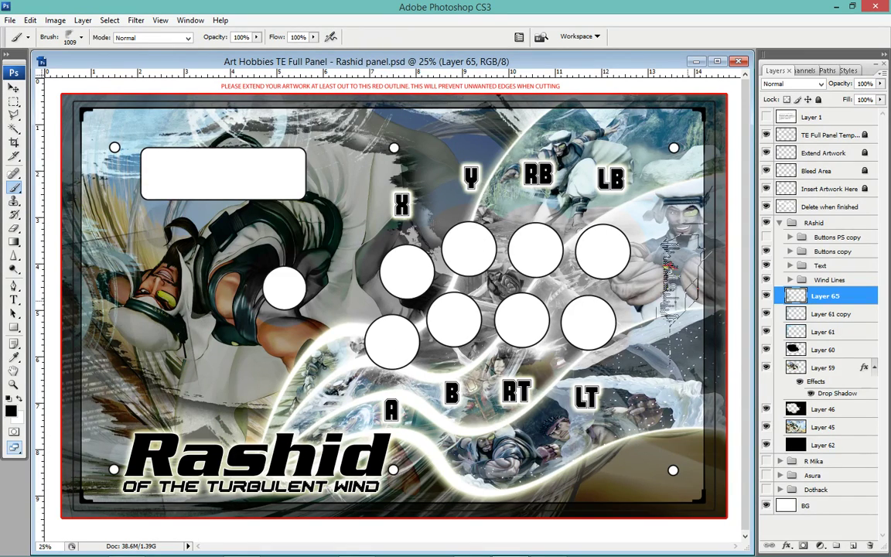
{"action": "key", "text": "bracketright"}
{"action": "key", "text": "bracketright"}
{"action": "key", "text": "bracketright"}
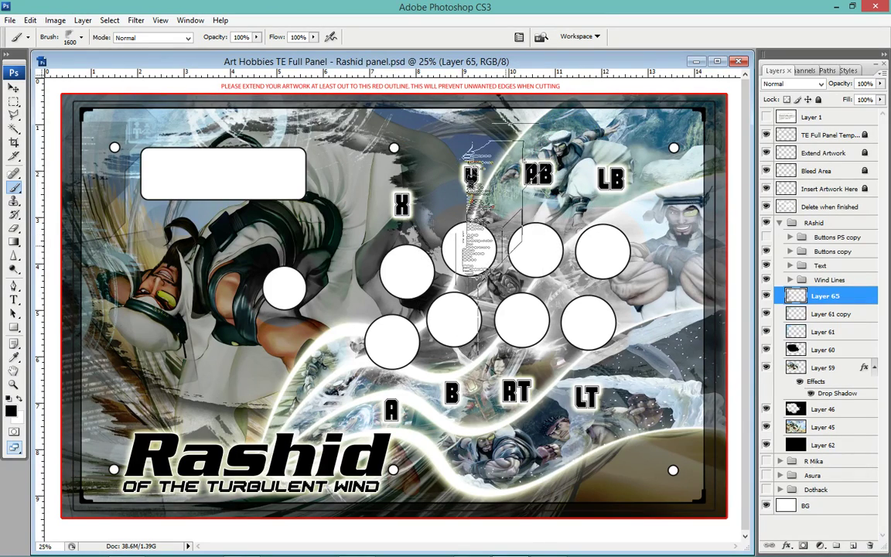
{"action": "right_click", "coordinate": [459, 225]}
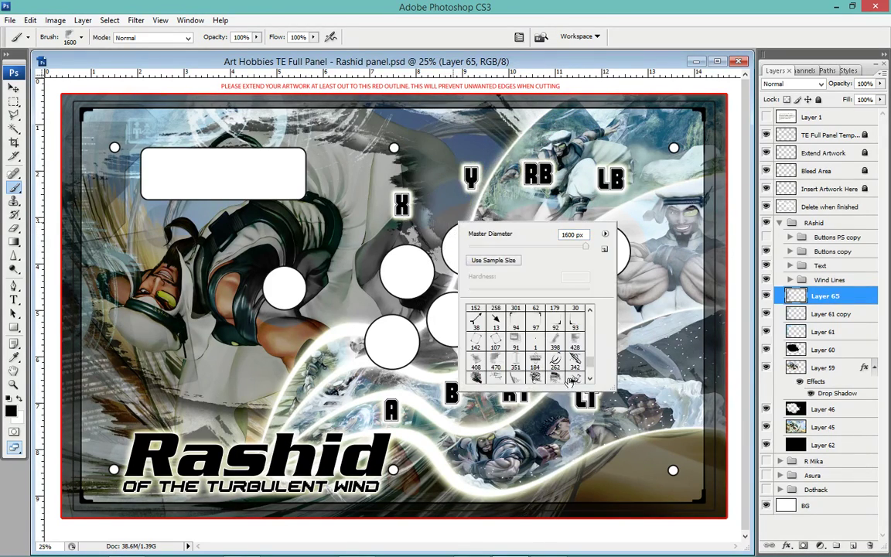
{"action": "left_click", "coordinate": [496, 341]}
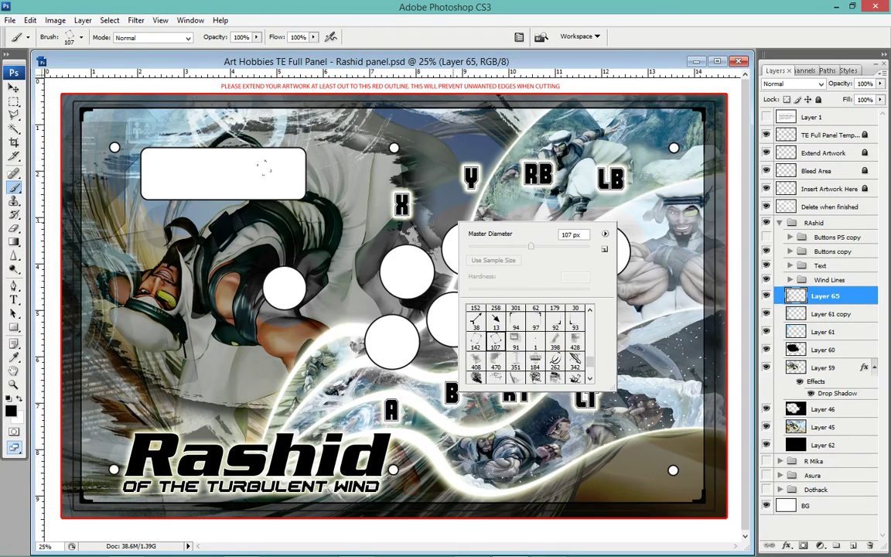
{"action": "left_click", "coordinate": [347, 77]}
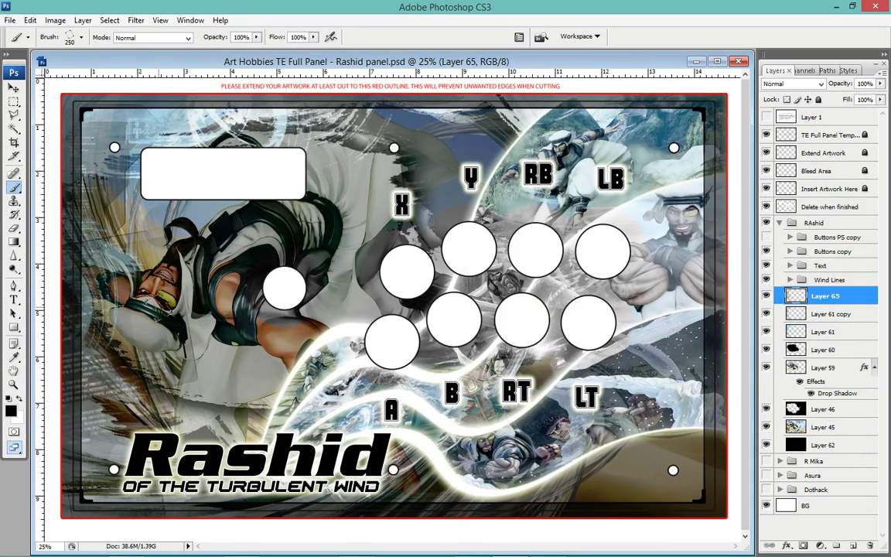
{"action": "key", "text": "bracketright"}
{"action": "key", "text": "bracketright"}
{"action": "key", "text": "bracketright"}
{"action": "key", "text": "bracketright"}
{"action": "key", "text": "bracketright"}
{"action": "key", "text": "bracketright"}
{"action": "key", "text": "bracketright"}
{"action": "key", "text": "bracketright"}
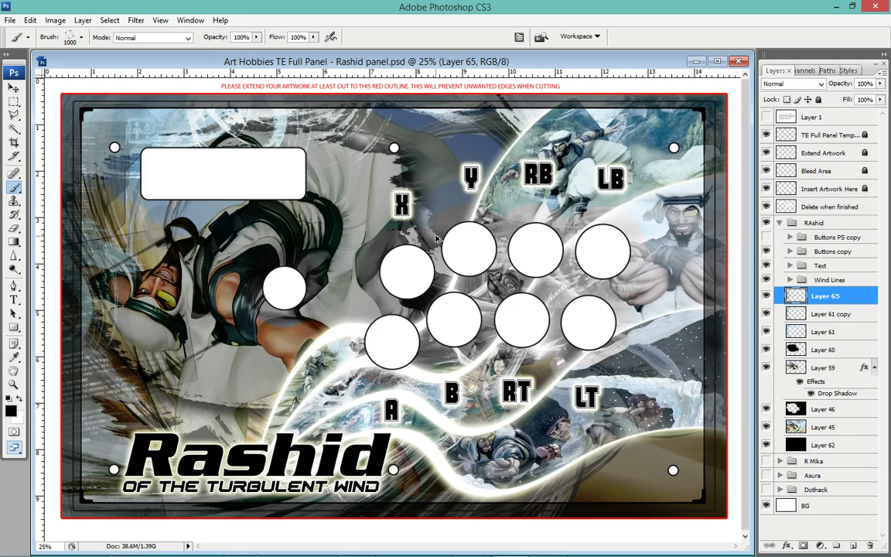
{"action": "left_click_drag", "start_coordinate": [154, 309], "coordinate": [205, 279]}
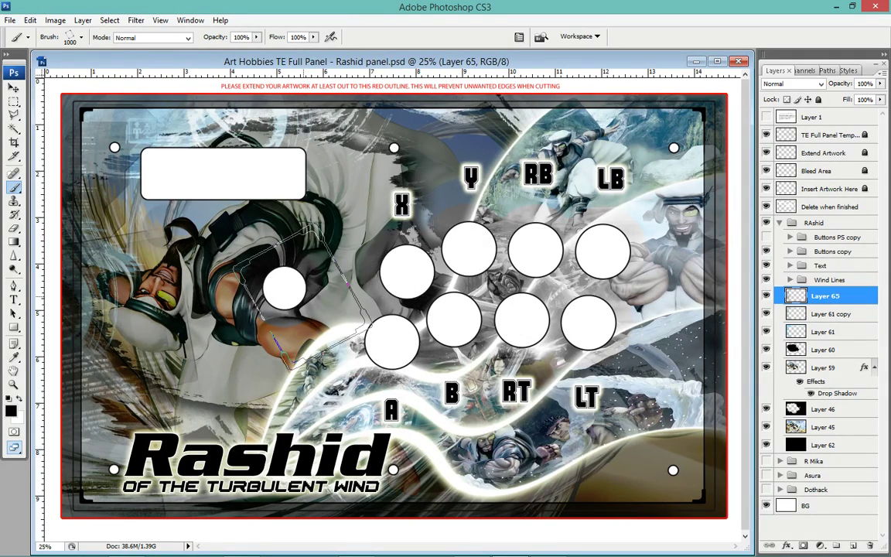
Browse the brush preset list to locate preset 351
{"action": "right_click", "coordinate": [307, 294]}
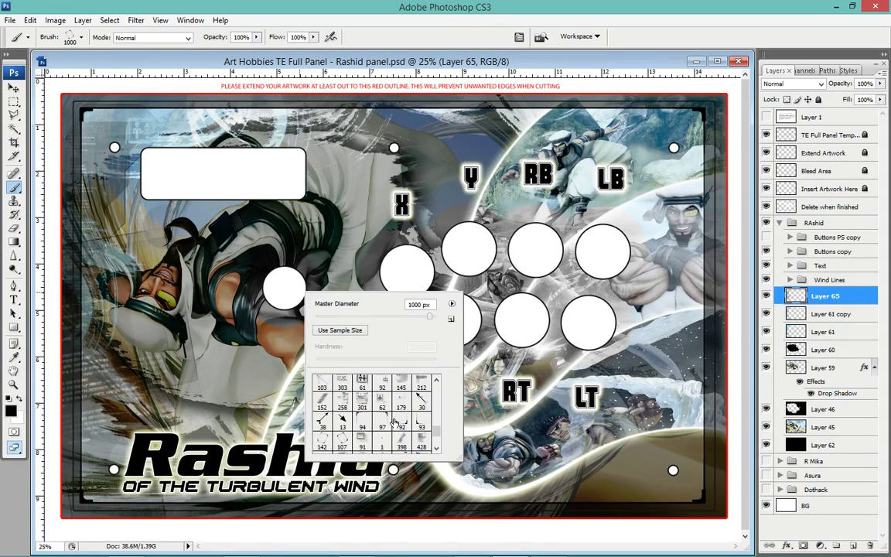
{"action": "scroll", "coordinate": [394, 429], "scroll_direction": "down", "scroll_amount": 1}
{"action": "scroll", "coordinate": [396, 421], "scroll_direction": "down", "scroll_amount": 2}
{"action": "scroll", "coordinate": [396, 422], "scroll_direction": "down", "scroll_amount": 2}
{"action": "scroll", "coordinate": [397, 422], "scroll_direction": "down", "scroll_amount": 1}
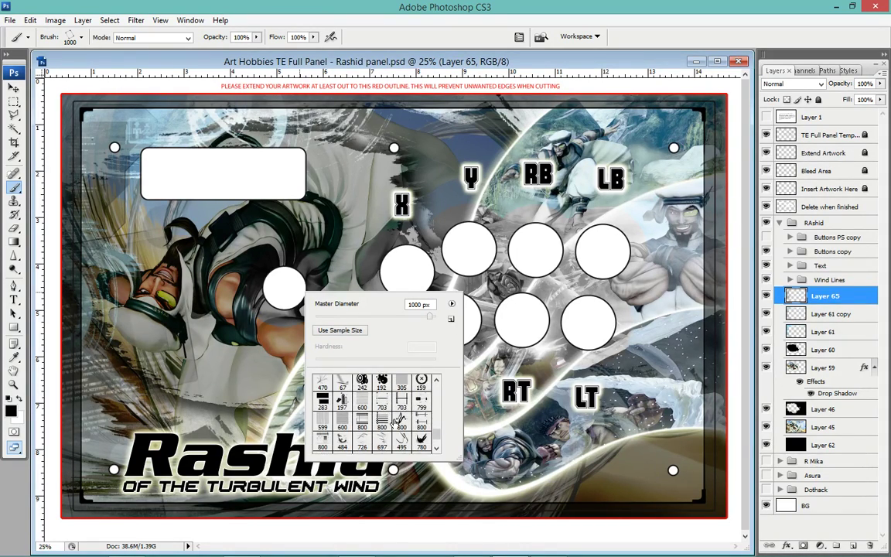
{"action": "scroll", "coordinate": [401, 438], "scroll_direction": "down", "scroll_amount": 2}
{"action": "scroll", "coordinate": [402, 439], "scroll_direction": "down", "scroll_amount": 2}
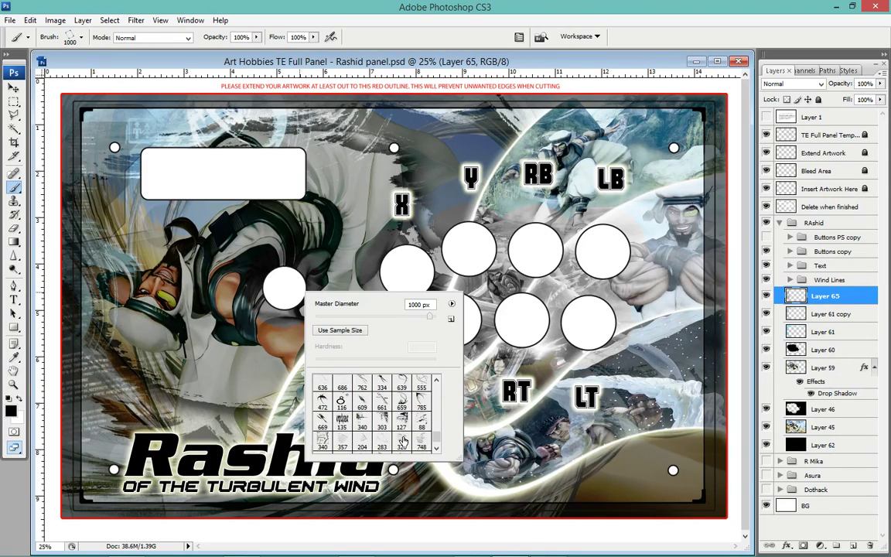
{"action": "scroll", "coordinate": [401, 439], "scroll_direction": "down", "scroll_amount": 1}
{"action": "scroll", "coordinate": [402, 438], "scroll_direction": "down", "scroll_amount": 2}
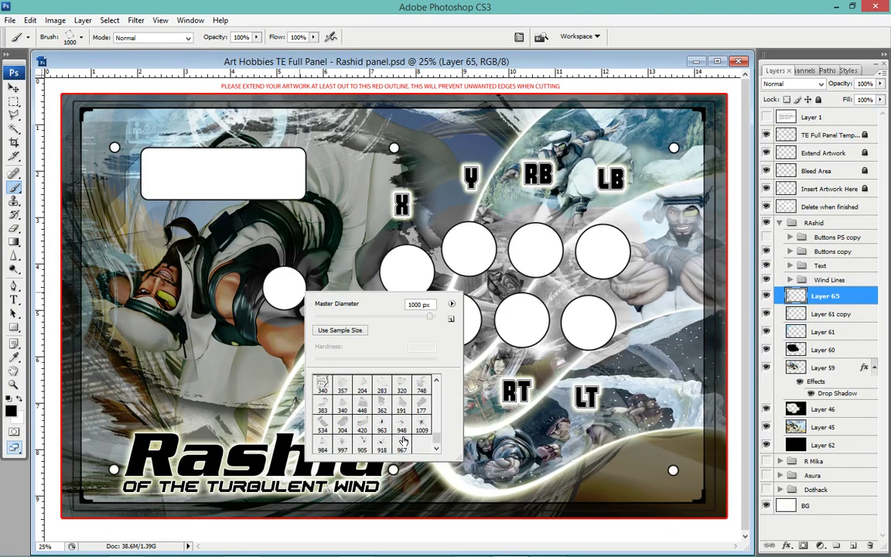
{"action": "scroll", "coordinate": [403, 440], "scroll_direction": "down", "scroll_amount": 2}
{"action": "scroll", "coordinate": [403, 440], "scroll_direction": "down", "scroll_amount": 1}
{"action": "scroll", "coordinate": [403, 440], "scroll_direction": "down", "scroll_amount": 2}
{"action": "scroll", "coordinate": [403, 440], "scroll_direction": "down", "scroll_amount": 1}
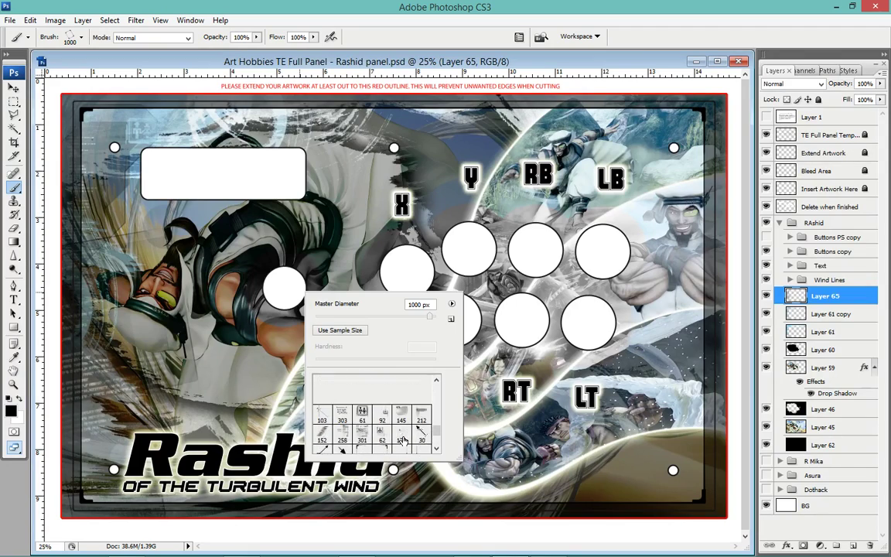
{"action": "scroll", "coordinate": [403, 440], "scroll_direction": "up", "scroll_amount": 2}
{"action": "scroll", "coordinate": [403, 440], "scroll_direction": "up", "scroll_amount": 2}
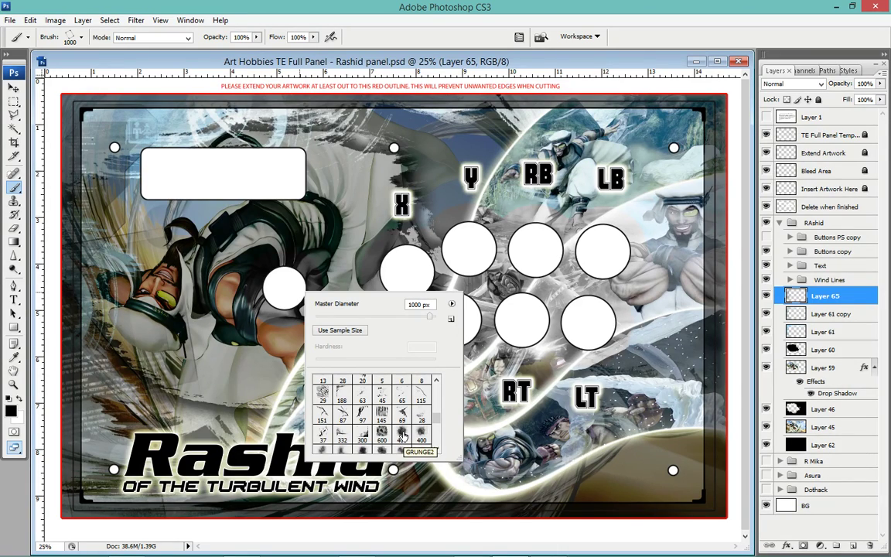
{"action": "scroll", "coordinate": [403, 437], "scroll_direction": "down", "scroll_amount": 3}
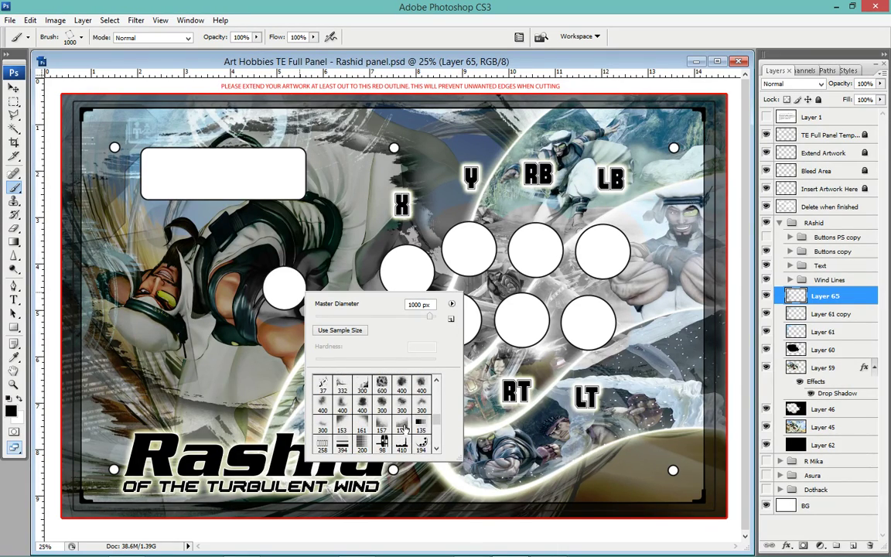
{"action": "scroll", "coordinate": [404, 428], "scroll_direction": "down", "scroll_amount": 3}
{"action": "scroll", "coordinate": [400, 423], "scroll_direction": "down", "scroll_amount": 2}
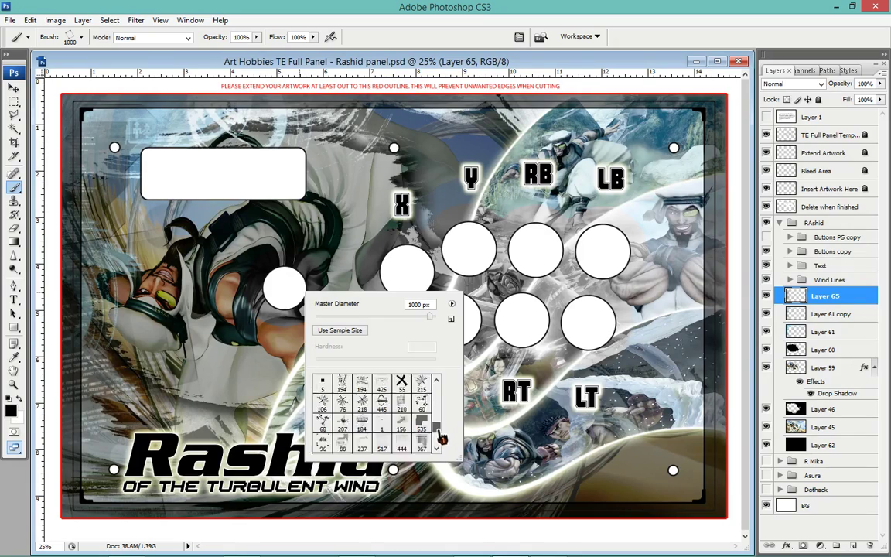
{"action": "left_click_drag", "start_coordinate": [445, 431], "coordinate": [445, 448]}
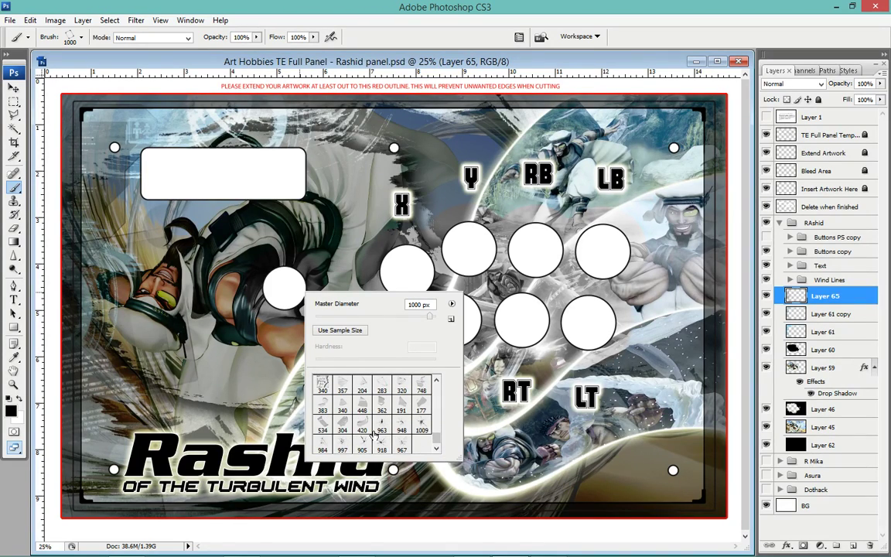
{"action": "scroll", "coordinate": [371, 441], "scroll_direction": "up", "scroll_amount": 3}
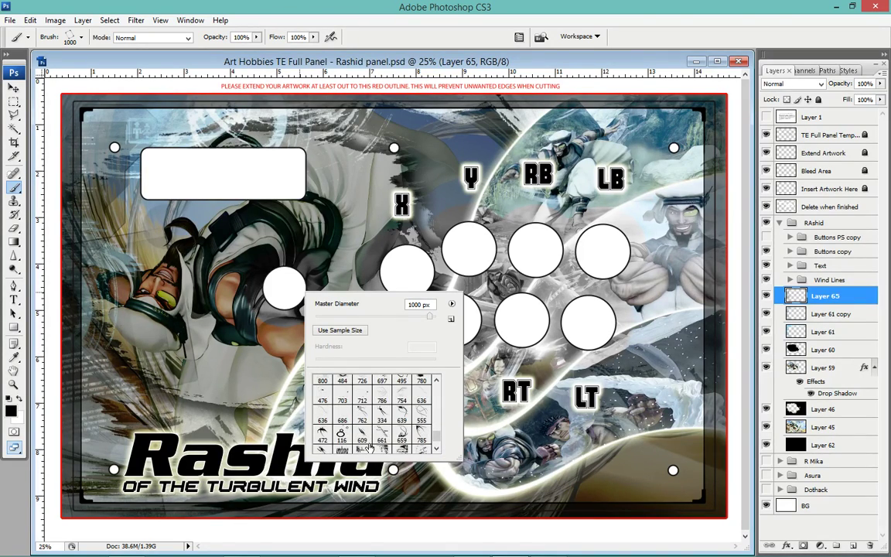
{"action": "scroll", "coordinate": [370, 449], "scroll_direction": "up", "scroll_amount": 1}
{"action": "scroll", "coordinate": [369, 448], "scroll_direction": "up", "scroll_amount": 1}
{"action": "scroll", "coordinate": [369, 448], "scroll_direction": "up", "scroll_amount": 2}
{"action": "scroll", "coordinate": [370, 449], "scroll_direction": "up", "scroll_amount": 1}
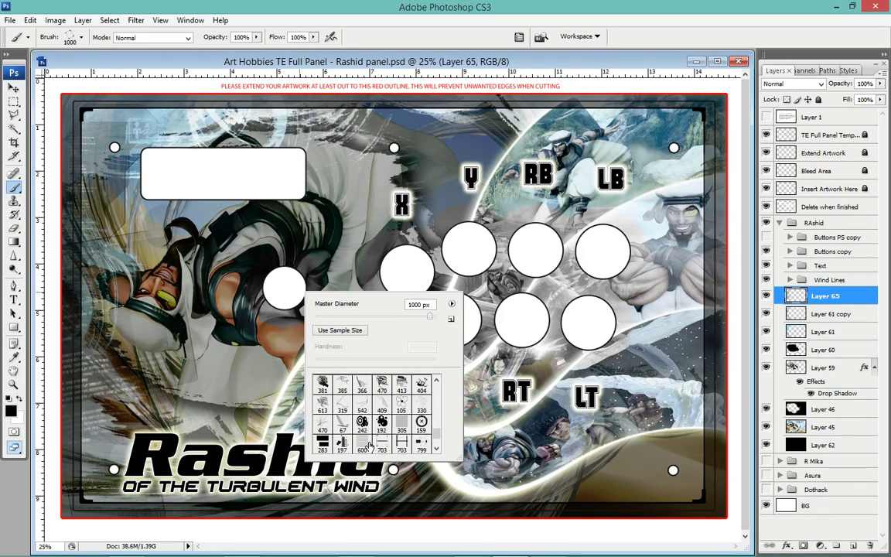
{"action": "scroll", "coordinate": [370, 446], "scroll_direction": "up", "scroll_amount": 1}
Choose brush preset 351 and raise its master diameter to 2500 px
{"action": "left_click", "coordinate": [362, 387]}
{"action": "scroll", "coordinate": [326, 387], "scroll_direction": "up", "scroll_amount": 2}
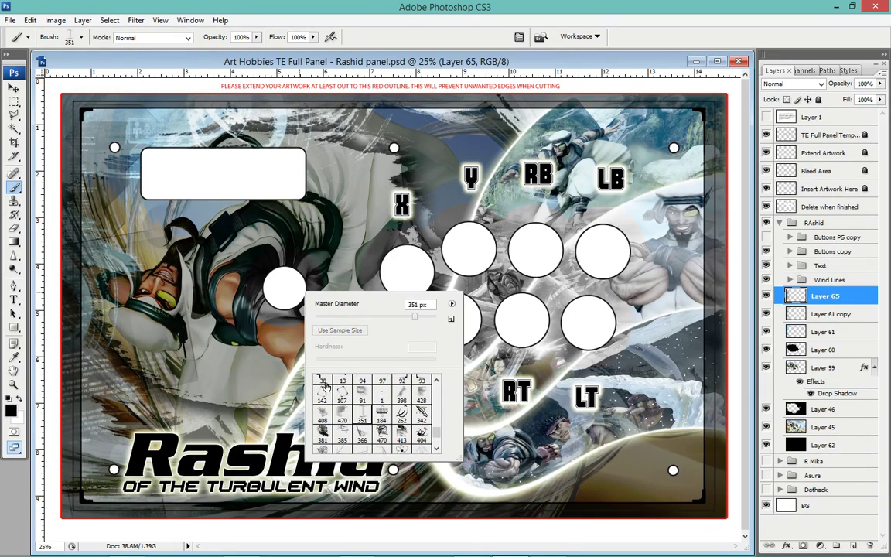
{"action": "left_click_drag", "start_coordinate": [429, 323], "coordinate": [684, 305]}
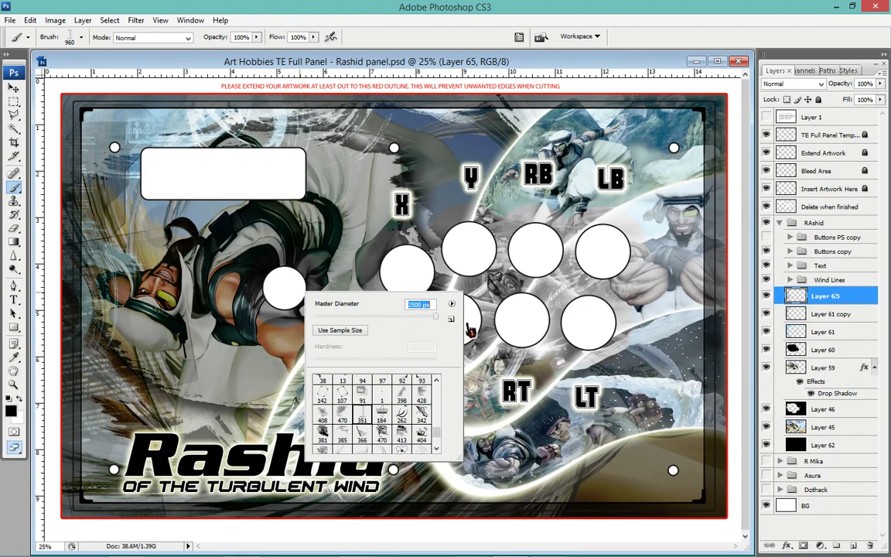
{"action": "key", "text": "Return"}
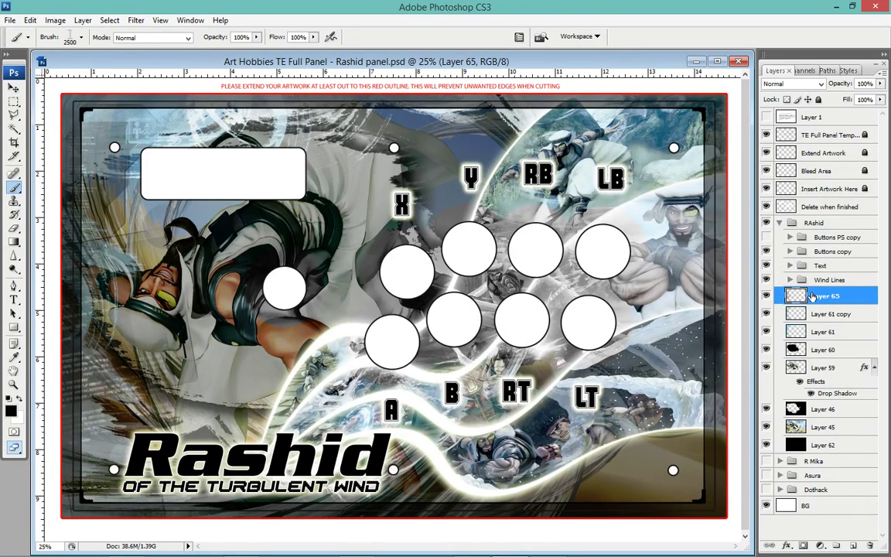
Place Layer 65 above the Wind Lines group, paint a stroke, and add new Layer 66
{"action": "left_click_drag", "start_coordinate": [822, 300], "coordinate": [839, 282]}
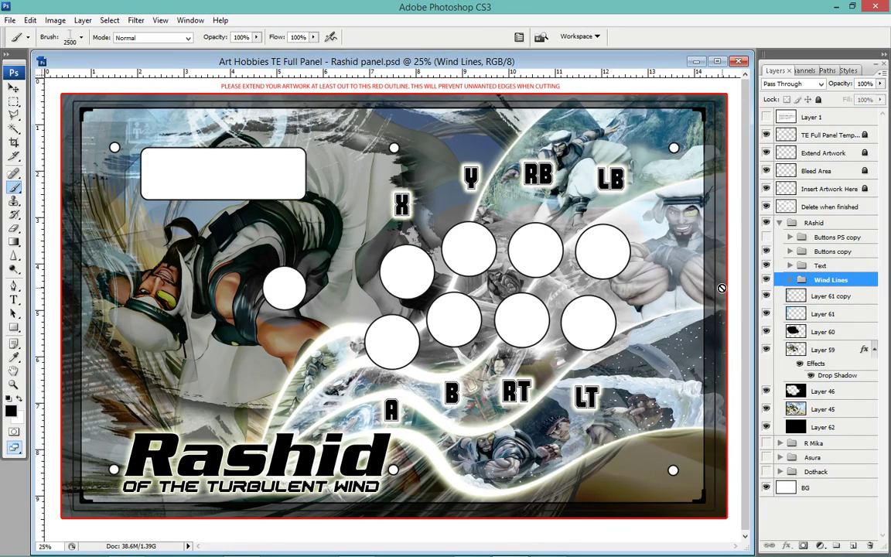
{"action": "key", "text": "ctrl+z"}
{"action": "left_click_drag", "start_coordinate": [813, 296], "coordinate": [843, 275]}
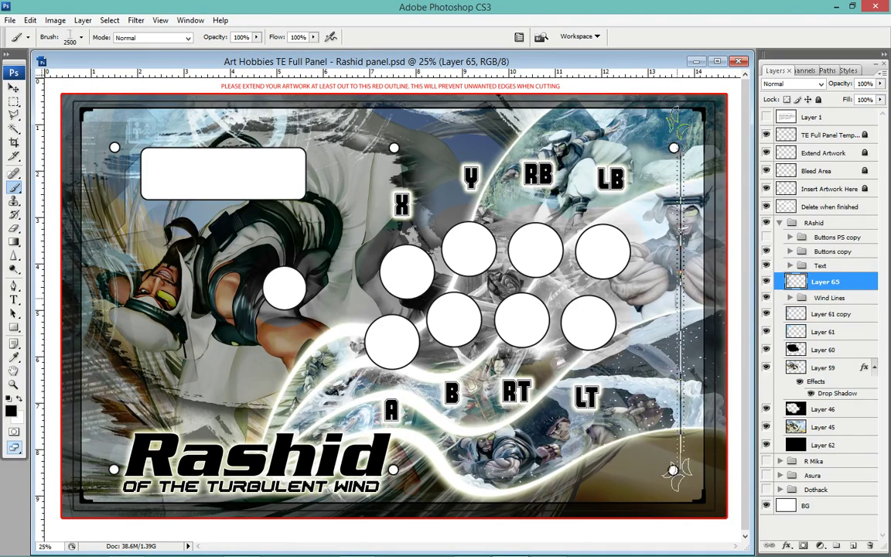
{"action": "mouse_move", "coordinate": [684, 309]}
{"action": "left_mouse_down"}
{"action": "mouse_move", "coordinate": [246, 282]}
{"action": "mouse_move", "coordinate": [468, 282]}
{"action": "mouse_move", "coordinate": [185, 285]}
{"action": "mouse_move", "coordinate": [352, 286]}
{"action": "left_mouse_up"}
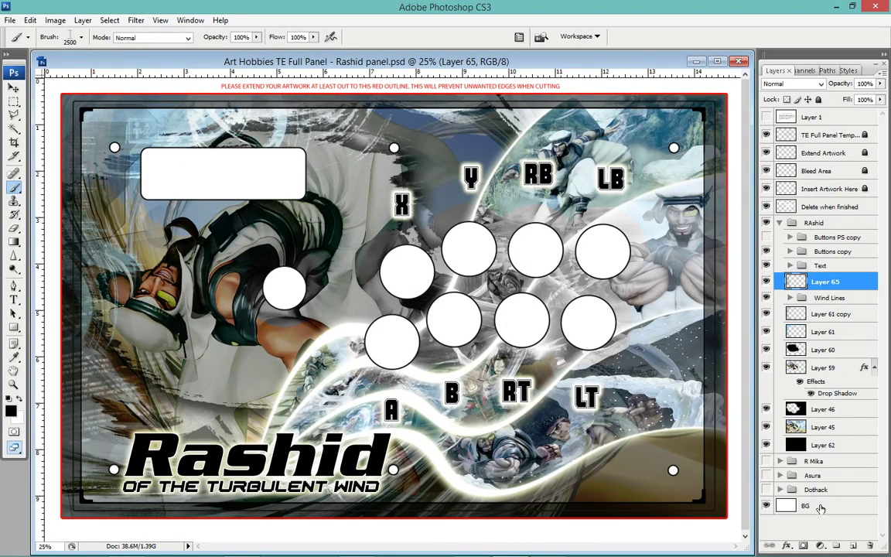
{"action": "left_click", "coordinate": [853, 546]}
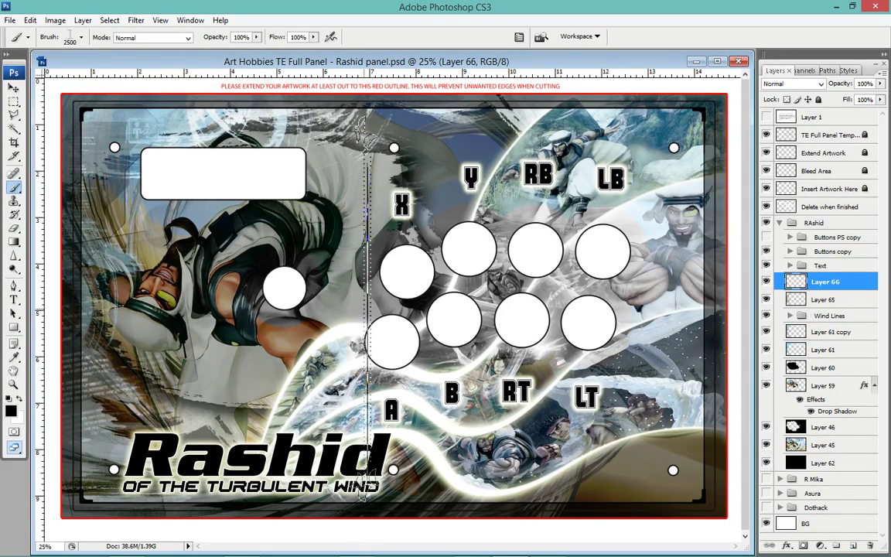
Rotate Layer 66's streak horizontal, set it beneath the Rashid title, and trim both ends
{"action": "key", "text": "ctrl+t"}
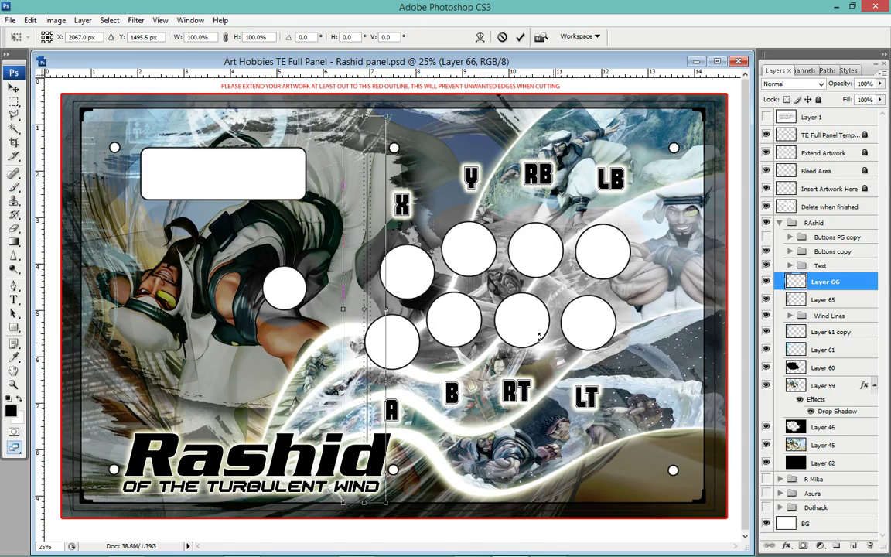
{"action": "mouse_move", "coordinate": [409, 122]}
{"action": "left_mouse_down"}
{"action": "mouse_move", "coordinate": [478, 381]}
{"action": "mouse_move", "coordinate": [495, 350]}
{"action": "left_mouse_up"}
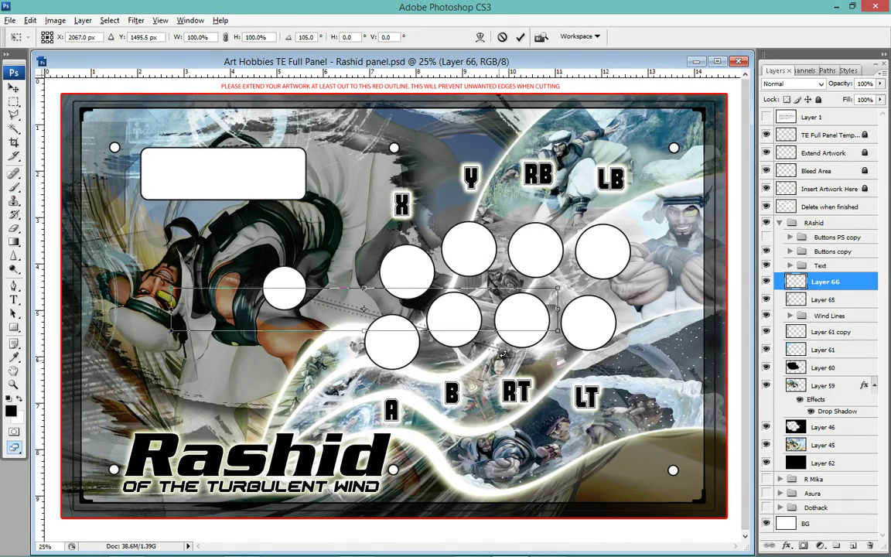
{"action": "left_click_drag", "start_coordinate": [416, 319], "coordinate": [337, 484]}
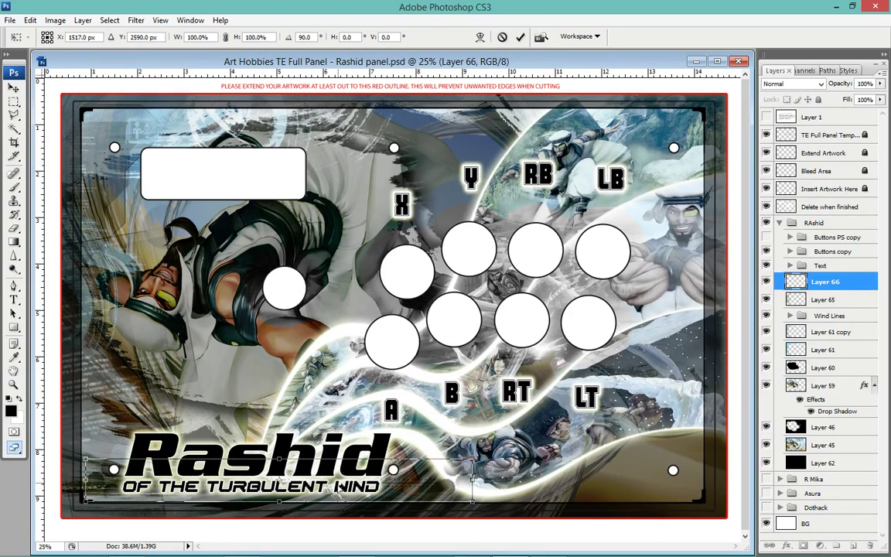
{"action": "left_click_drag", "start_coordinate": [338, 485], "coordinate": [337, 498]}
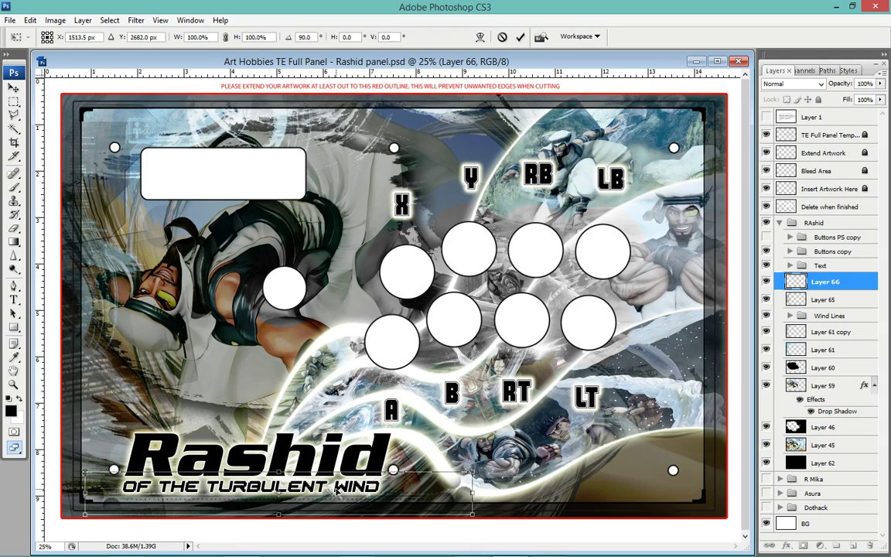
{"action": "key", "text": "shift+Left"}
{"action": "key", "text": "shift+Left"}
{"action": "key", "text": "shift+Left"}
{"action": "key", "text": "shift+Left"}
{"action": "key", "text": "shift+Left"}
{"action": "key", "text": "shift+Left"}
{"action": "key", "text": "shift+Left"}
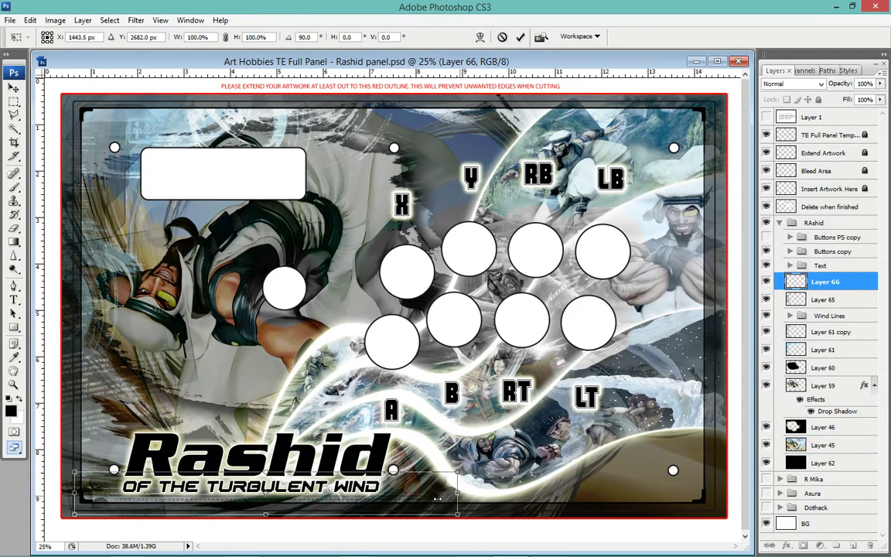
{"action": "left_click_drag", "start_coordinate": [437, 499], "coordinate": [415, 498]}
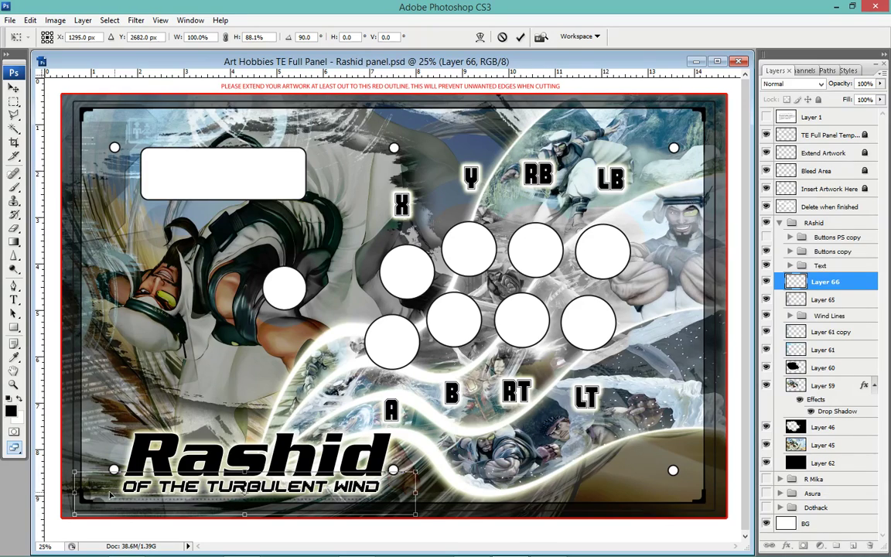
{"action": "left_click_drag", "start_coordinate": [85, 496], "coordinate": [87, 495]}
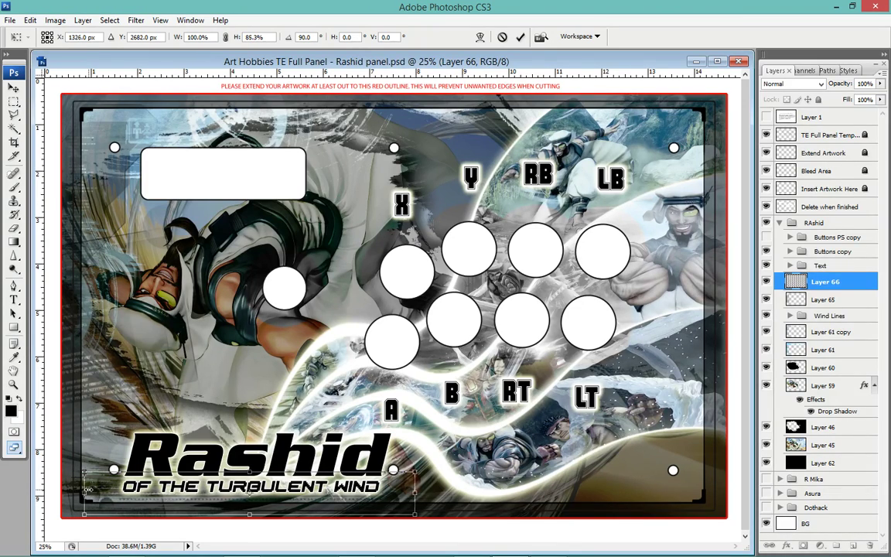
{"action": "key", "text": "Return"}
Stack two copies of the streak, merge them, and toggle Layer 66 to compare
{"action": "key", "text": "ctrl+j"}
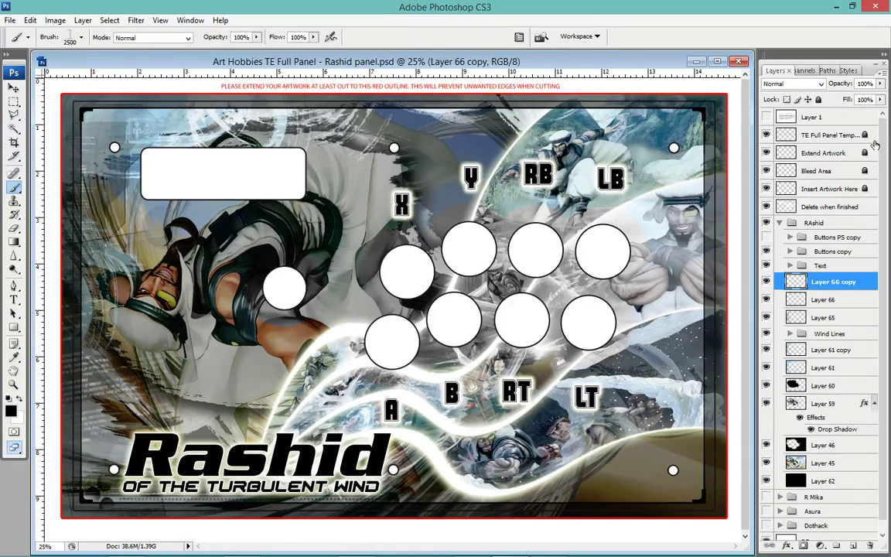
{"action": "key", "text": "ctrl+j"}
{"action": "key", "text": "ctrl+j"}
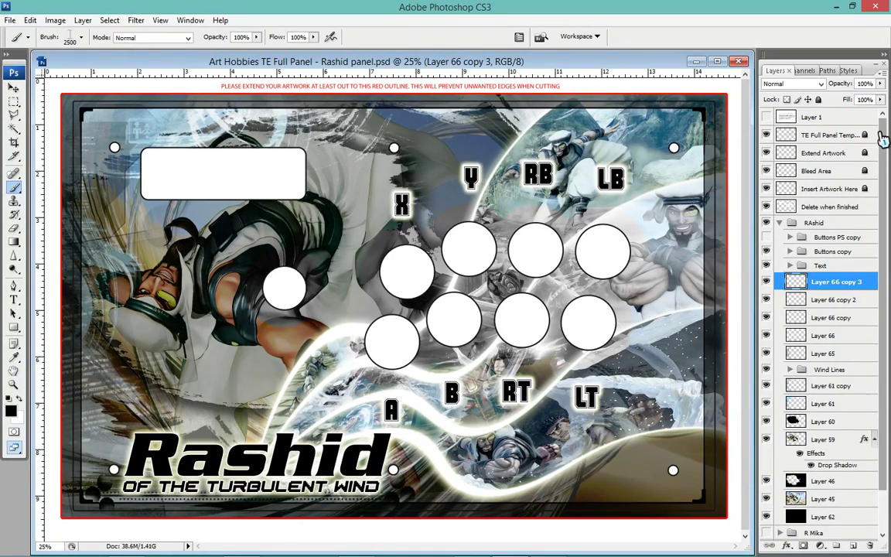
{"action": "key", "text": "ctrl+e"}
{"action": "key", "text": "ctrl+e"}
{"action": "key", "text": "ctrl+e"}
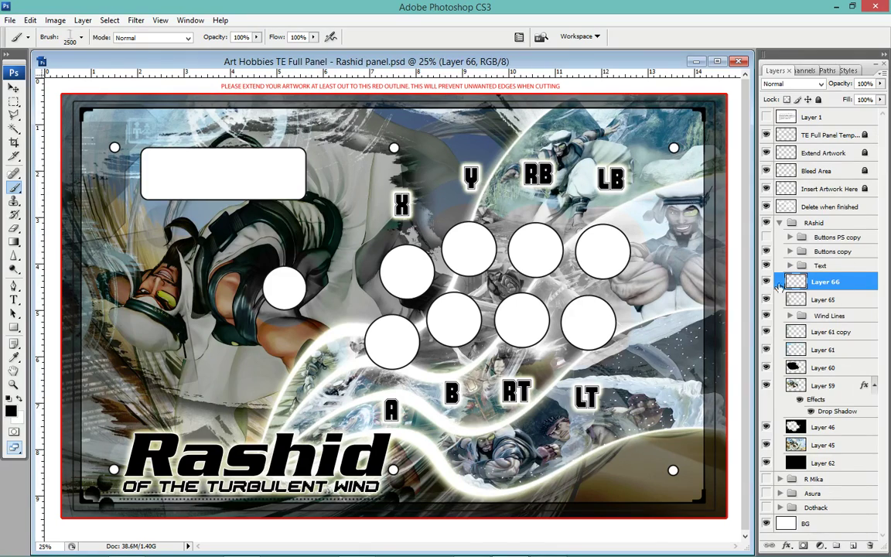
{"action": "left_click", "coordinate": [765, 283]}
{"action": "left_click", "coordinate": [766, 283]}
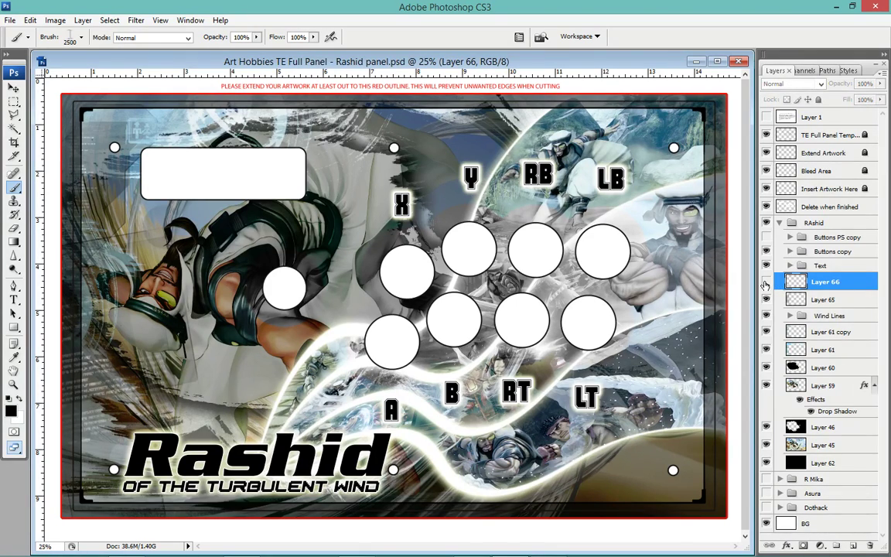
{"action": "left_click", "coordinate": [766, 283]}
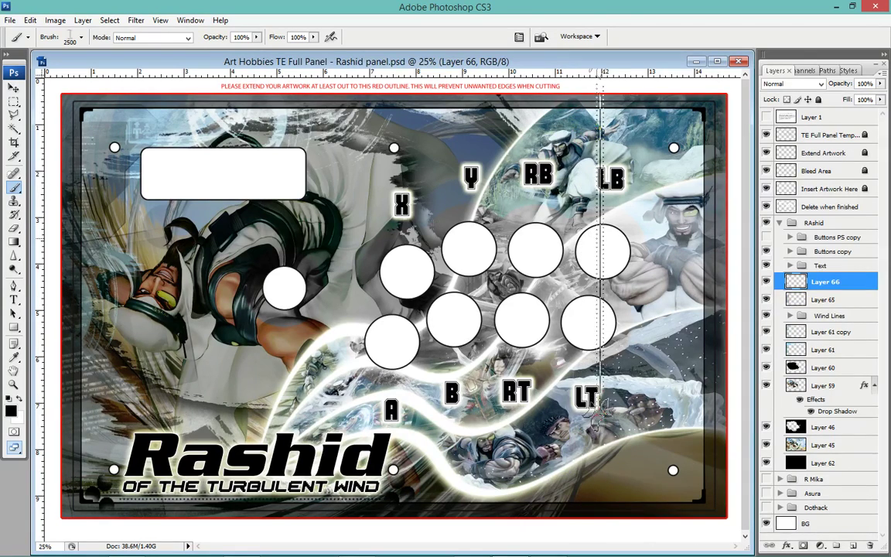
With the Move tool active, select the Layer 59 character artwork
{"action": "key", "text": "v"}
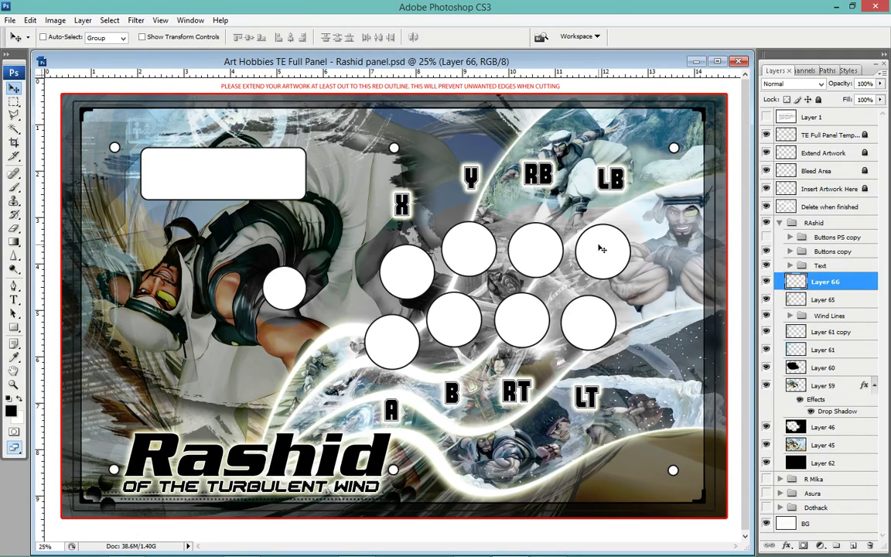
{"action": "left_click", "coordinate": [824, 445]}
{"action": "left_click", "coordinate": [818, 386]}
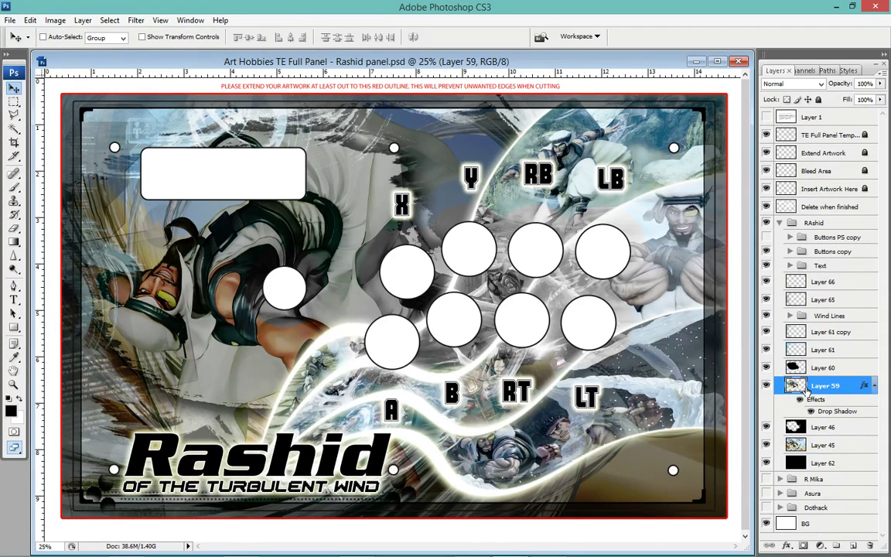
{"action": "key", "text": "super"}
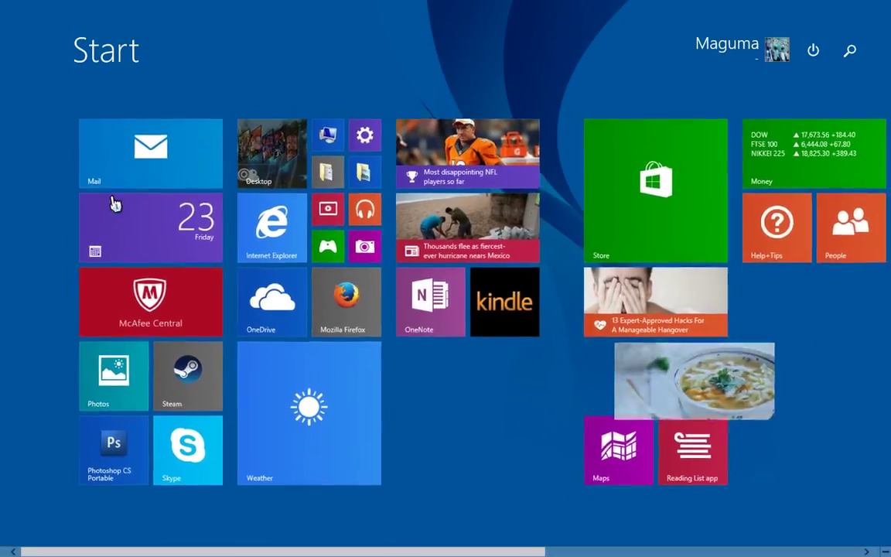
{"action": "left_click", "coordinate": [262, 174]}
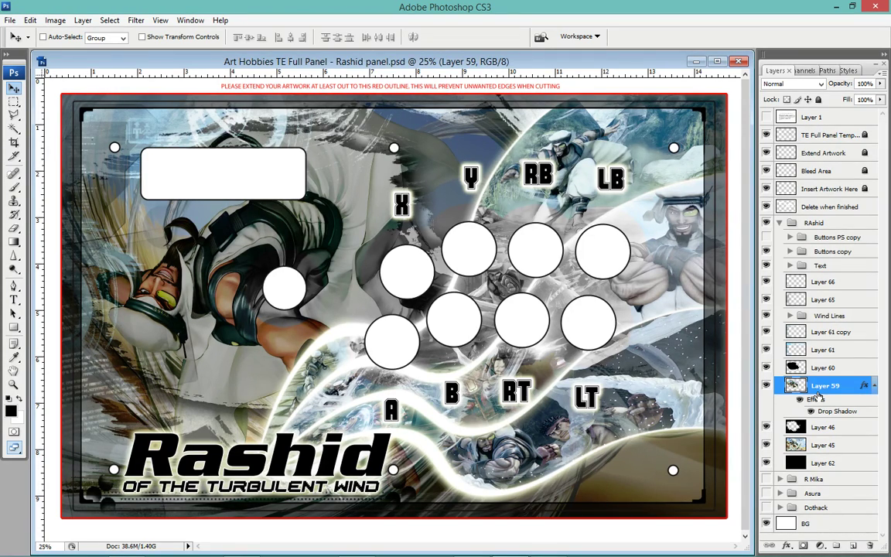
Duplicate Layer 59, hide the copy's drop shadow, and apply a Gaussian Blur to it
{"action": "key", "text": "ctrl+j"}
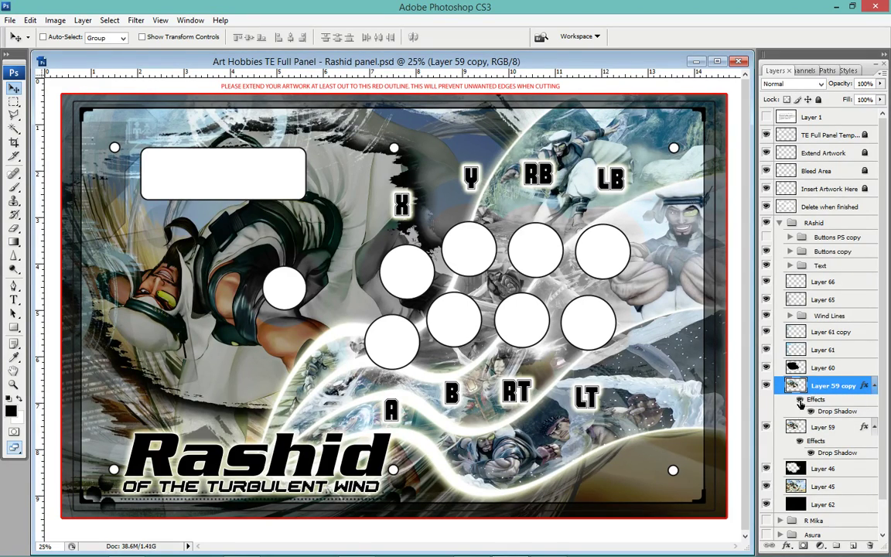
{"action": "left_click", "coordinate": [800, 400]}
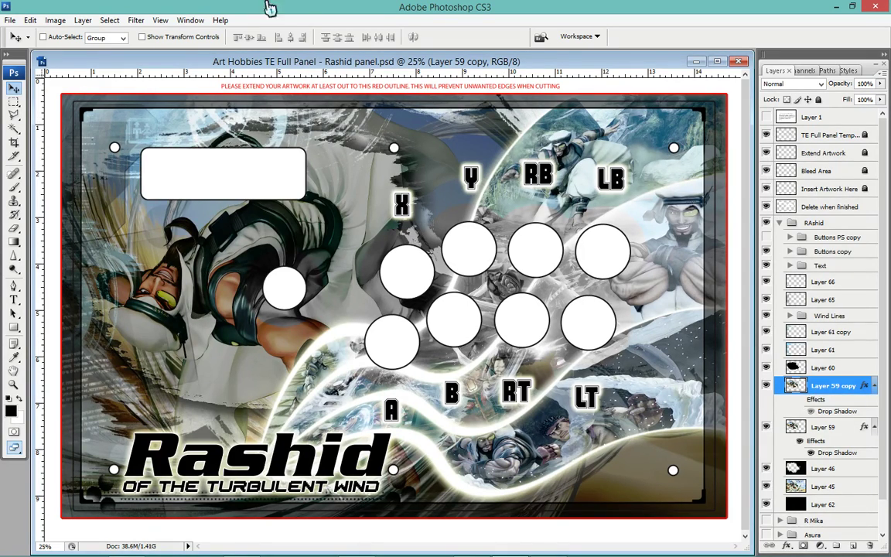
{"action": "left_click", "coordinate": [135, 20]}
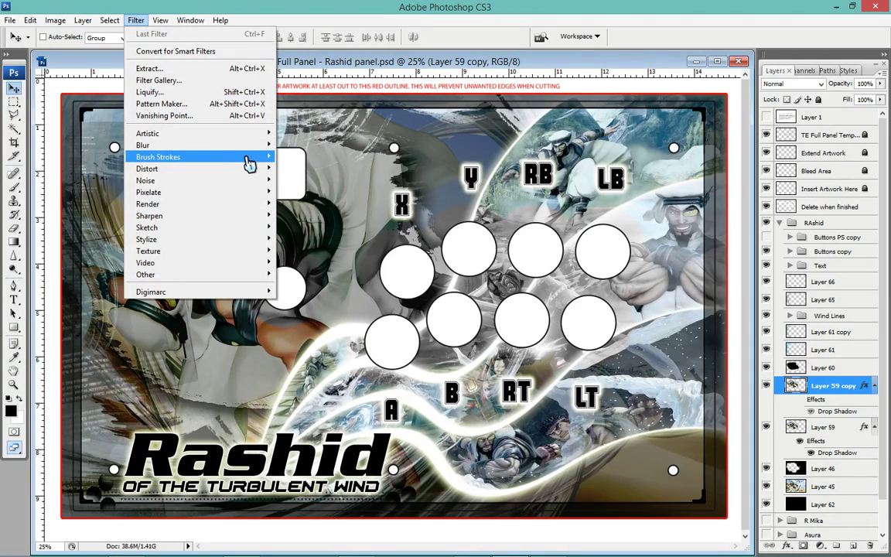
{"action": "mouse_move", "coordinate": [143, 144]}
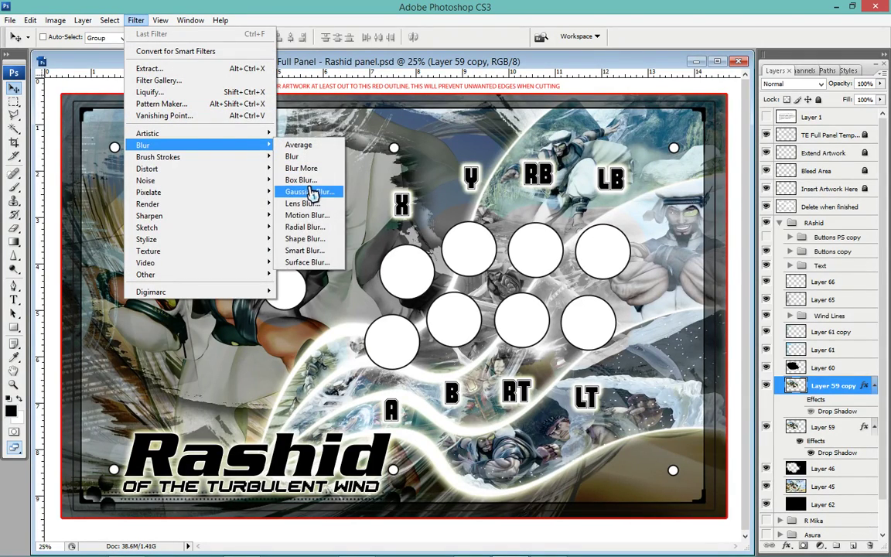
{"action": "left_click", "coordinate": [311, 191]}
{"action": "left_click", "coordinate": [732, 208]}
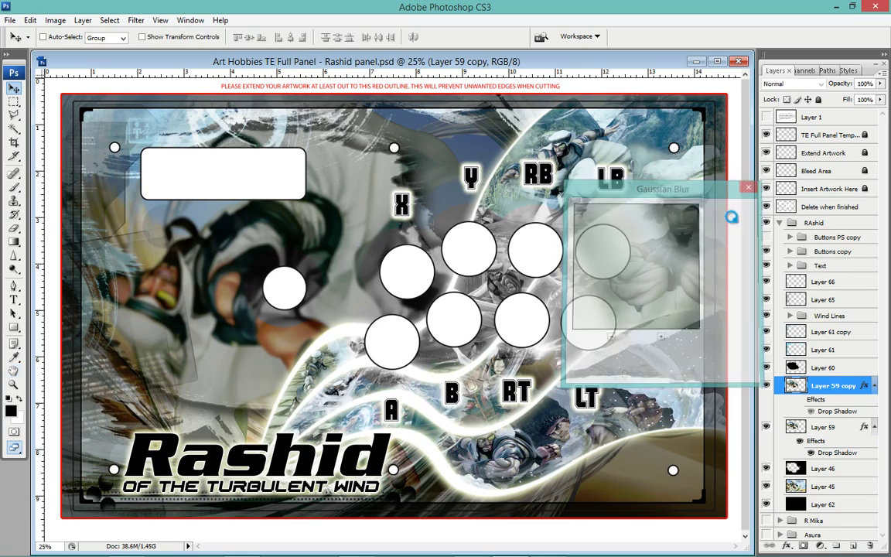
{"action": "left_click", "coordinate": [818, 83]}
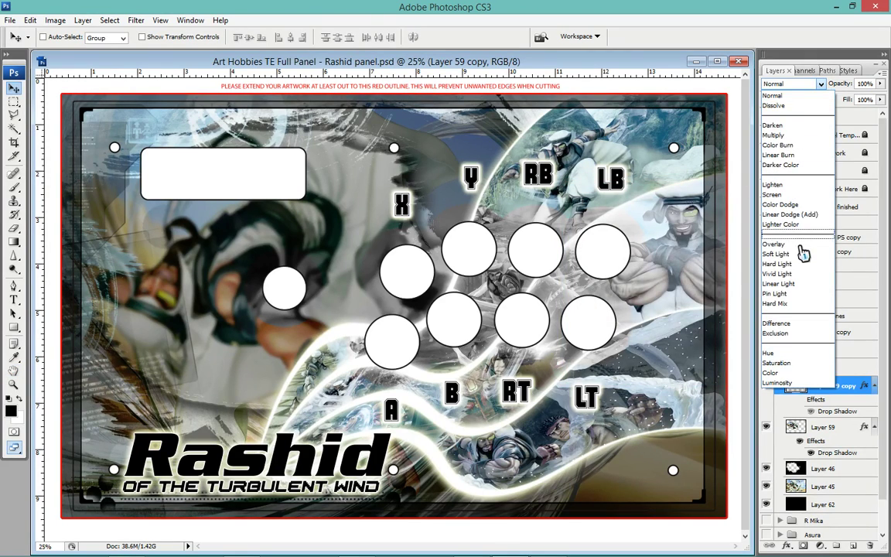
Try Hard Light and Soft Light on Layer 59 copy, raise it, and compare against Layer 60
{"action": "left_click", "coordinate": [801, 264]}
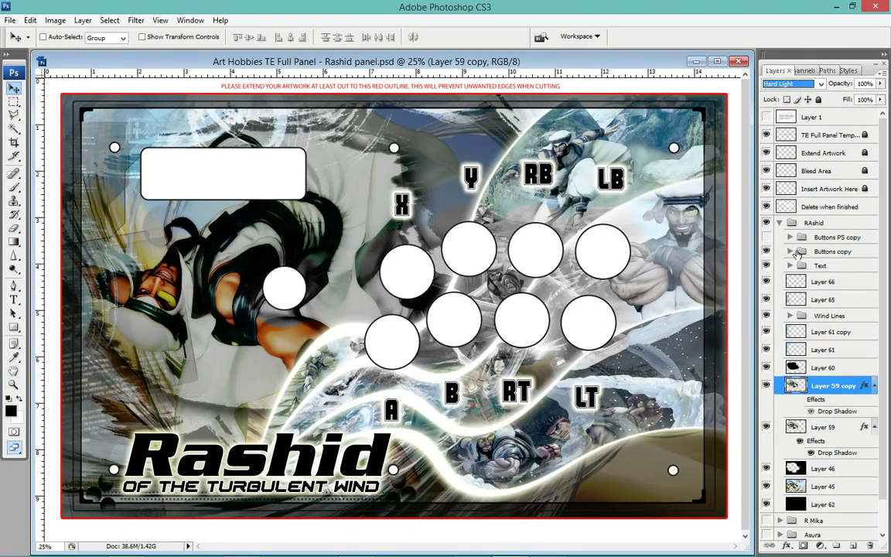
{"action": "key", "text": "Up"}
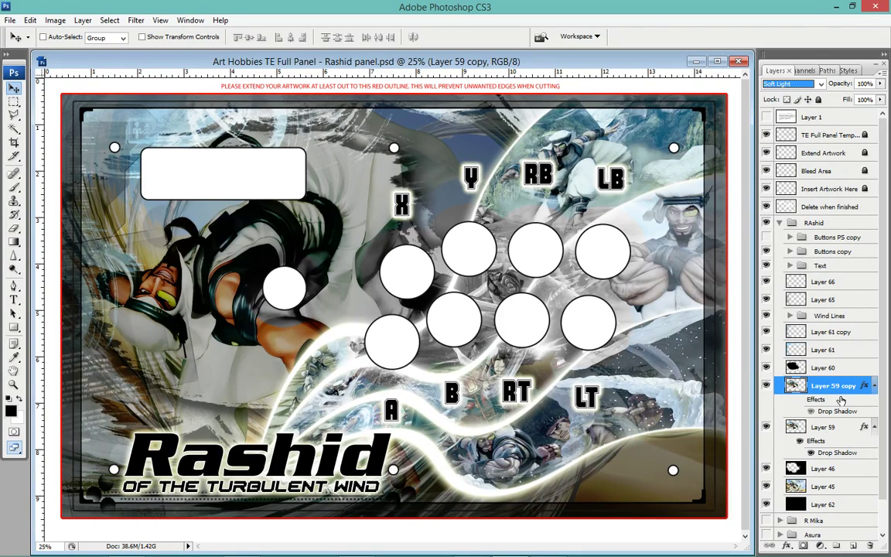
{"action": "left_click_drag", "start_coordinate": [835, 385], "coordinate": [834, 368]}
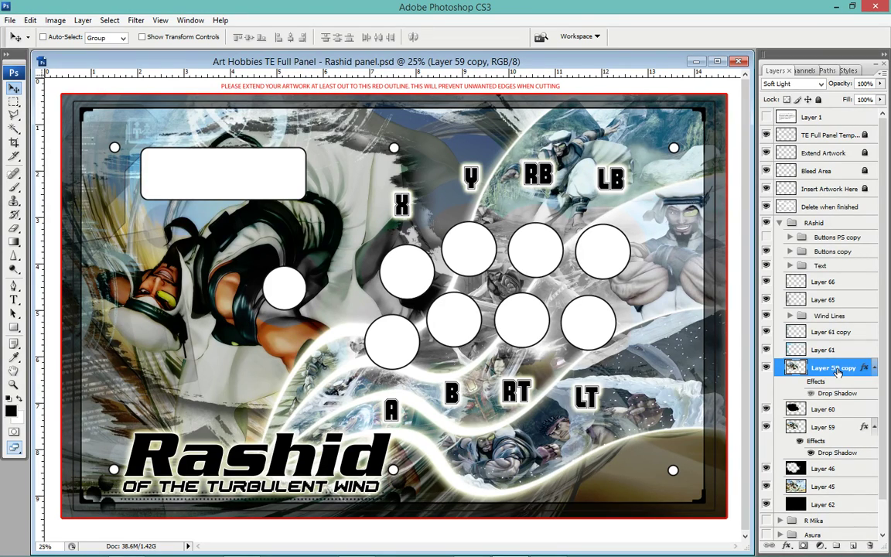
{"action": "left_click", "coordinate": [770, 408]}
{"action": "left_click", "coordinate": [767, 409]}
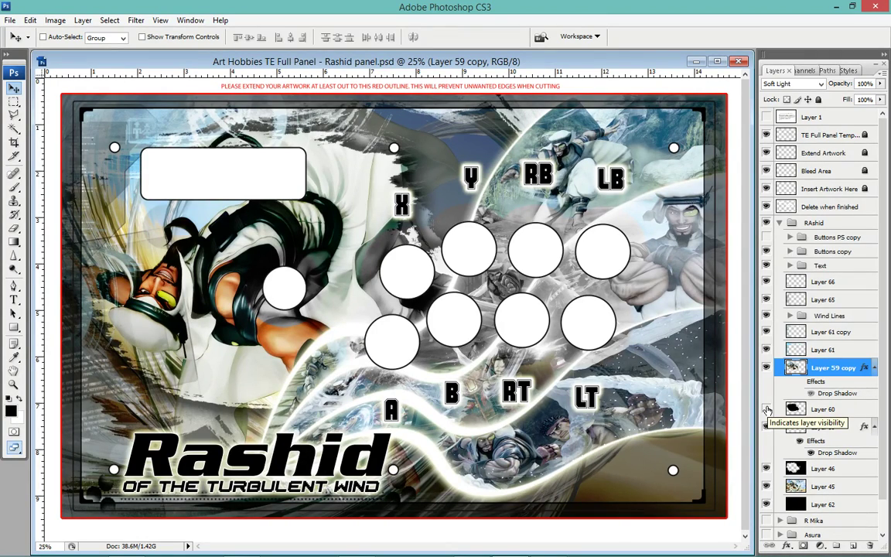
{"action": "left_click", "coordinate": [768, 409]}
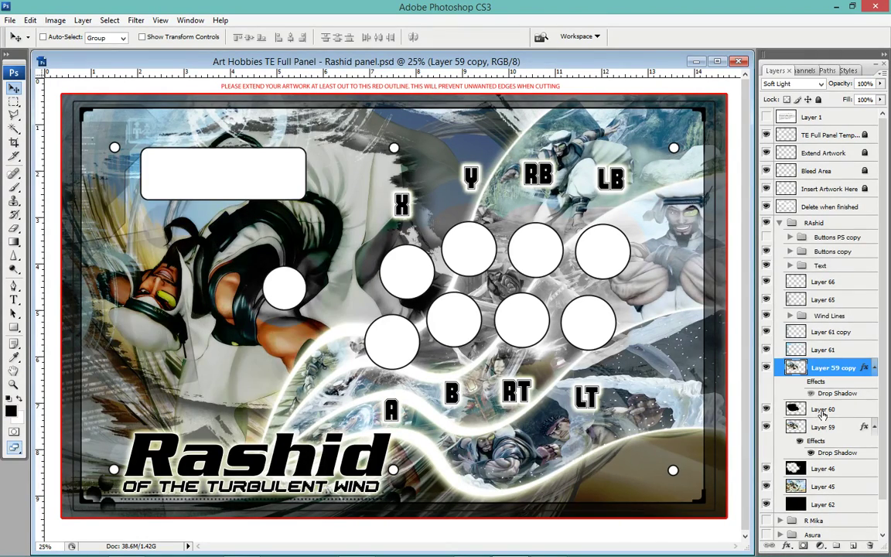
{"action": "left_click_drag", "start_coordinate": [822, 415], "coordinate": [828, 339]}
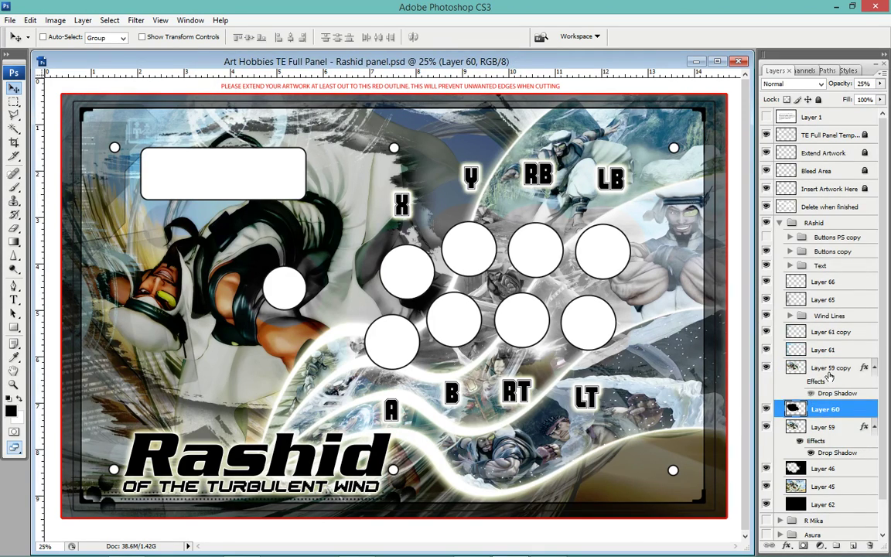
Compare Pin Light, Linear Light and Hard Light on the copy, settling on Pin Light
{"action": "left_click", "coordinate": [793, 84]}
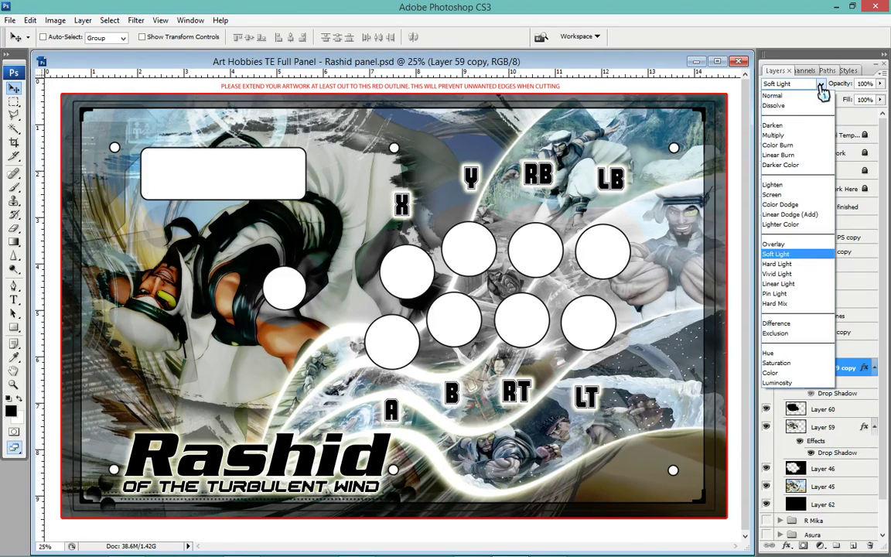
{"action": "left_click", "coordinate": [793, 303]}
{"action": "key", "text": "Up"}
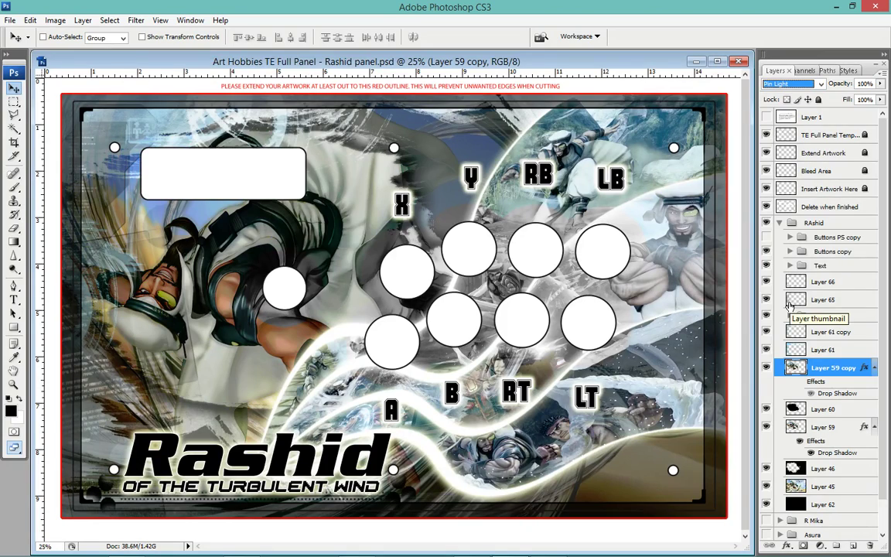
{"action": "left_click", "coordinate": [692, 340]}
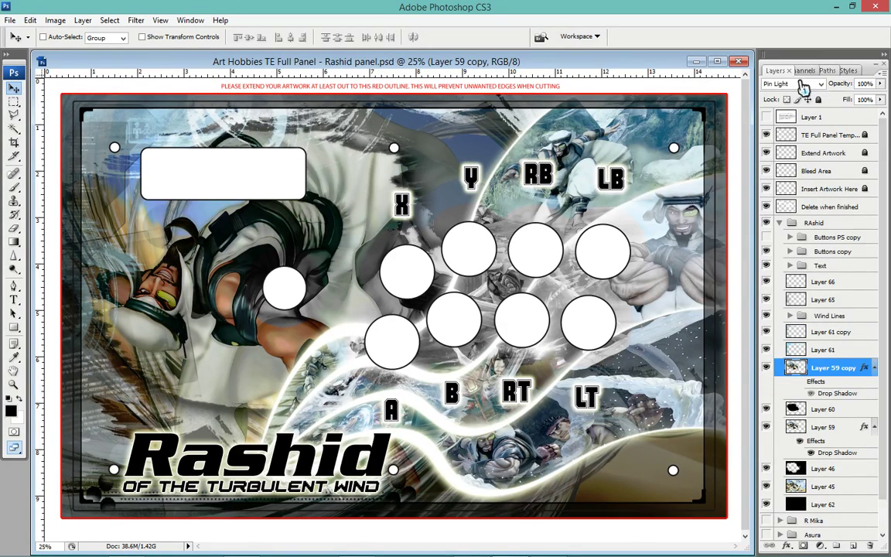
{"action": "left_click", "coordinate": [803, 85]}
{"action": "key", "text": "Up"}
{"action": "key", "text": "Return"}
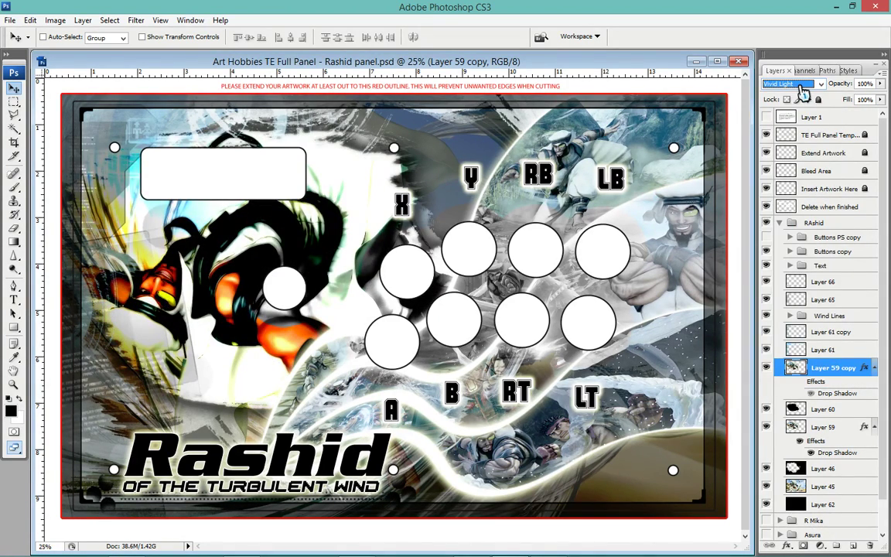
{"action": "key", "text": "Up"}
{"action": "key", "text": "Up"}
{"action": "key", "text": "Down"}
{"action": "key", "text": "Down"}
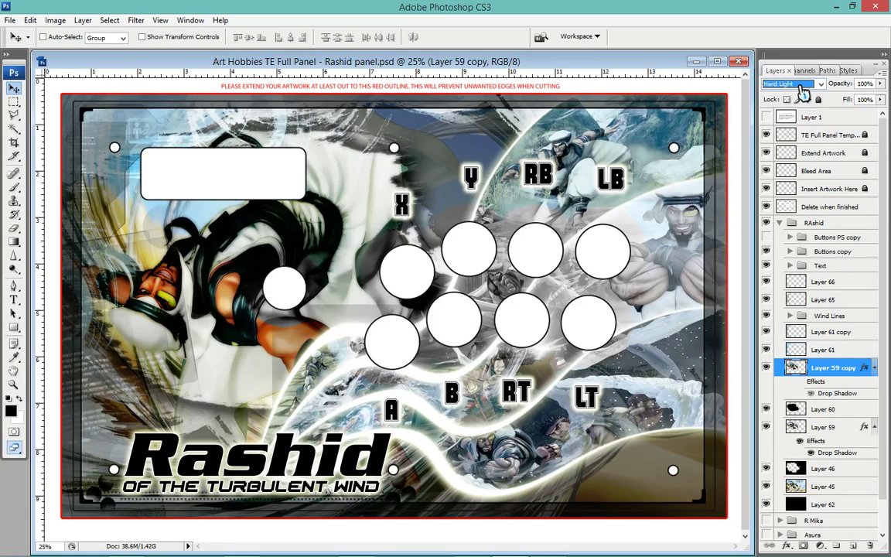
{"action": "key", "text": "Down"}
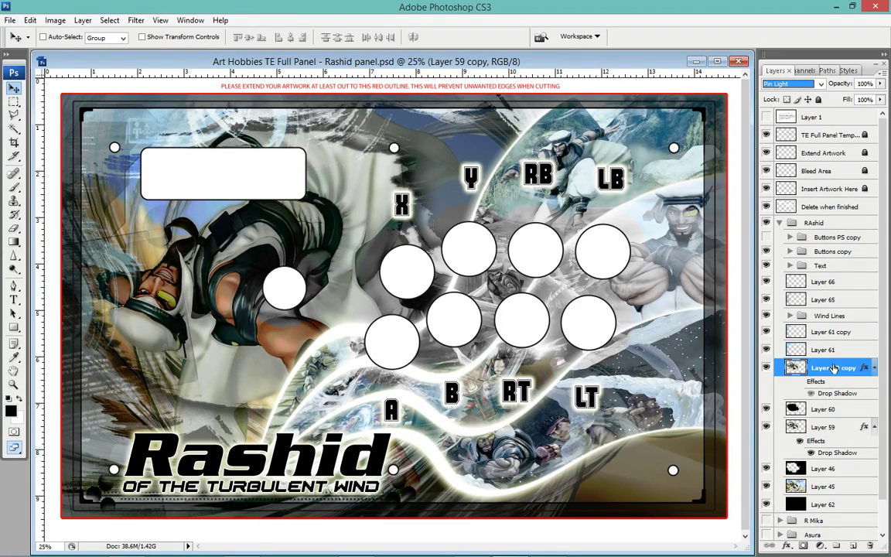
{"action": "left_click", "coordinate": [766, 368]}
{"action": "left_click", "coordinate": [767, 368]}
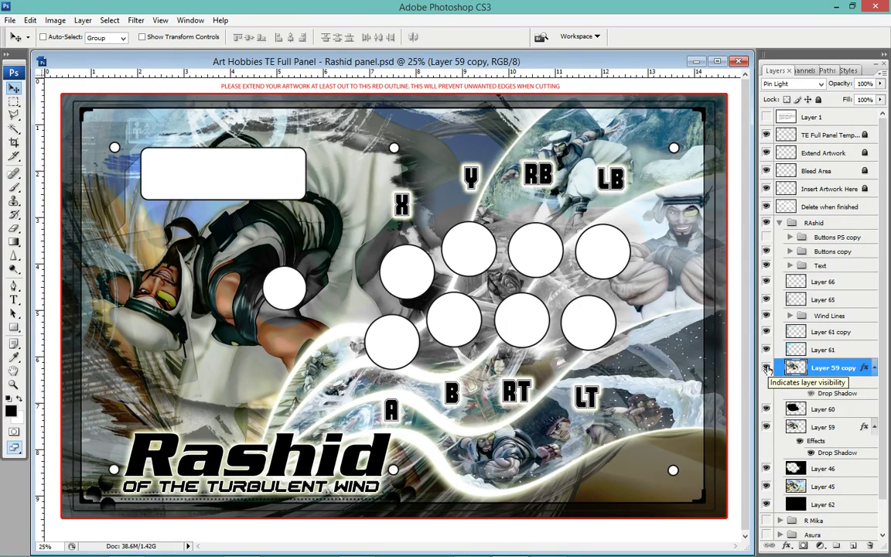
Set the copy to Hard Light at 61% opacity
{"action": "left_click", "coordinate": [793, 84]}
{"action": "left_click", "coordinate": [777, 264]}
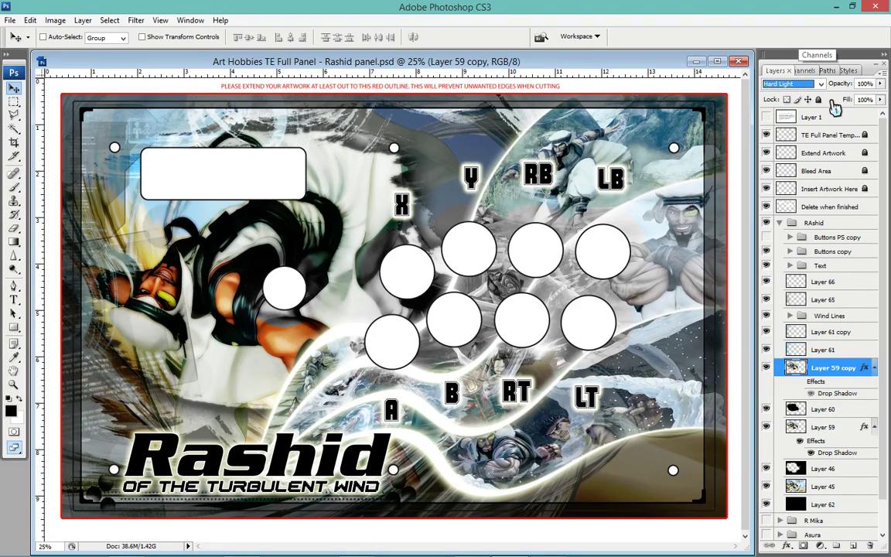
{"action": "left_click", "coordinate": [880, 83]}
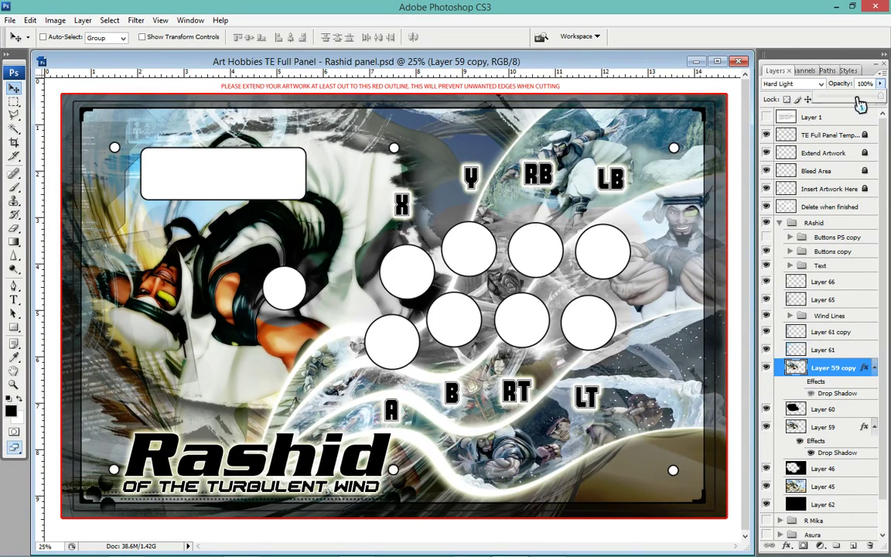
{"action": "left_click", "coordinate": [860, 103]}
{"action": "left_click", "coordinate": [830, 373]}
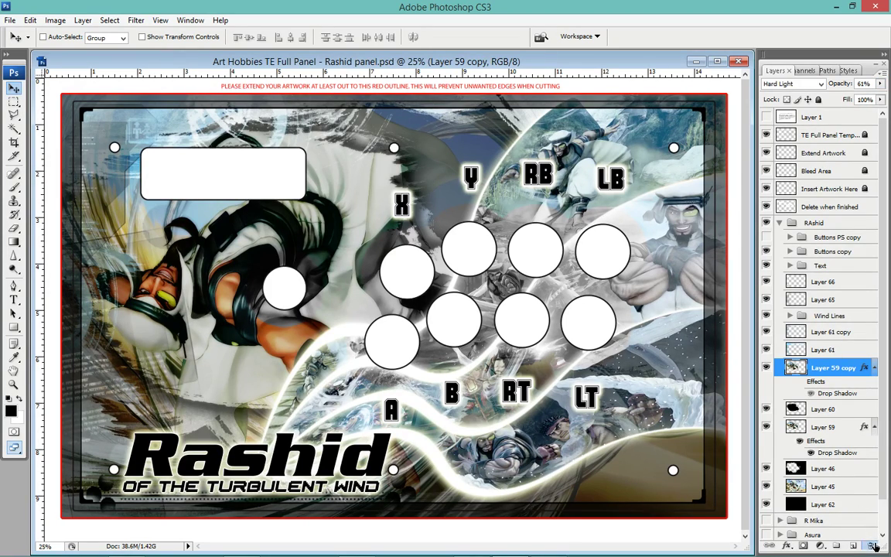
Delete the copy, duplicate Layer 59 afresh, and try Soft Light and Hard Light on it
{"action": "key", "text": "Delete"}
{"action": "left_click", "coordinate": [811, 382]}
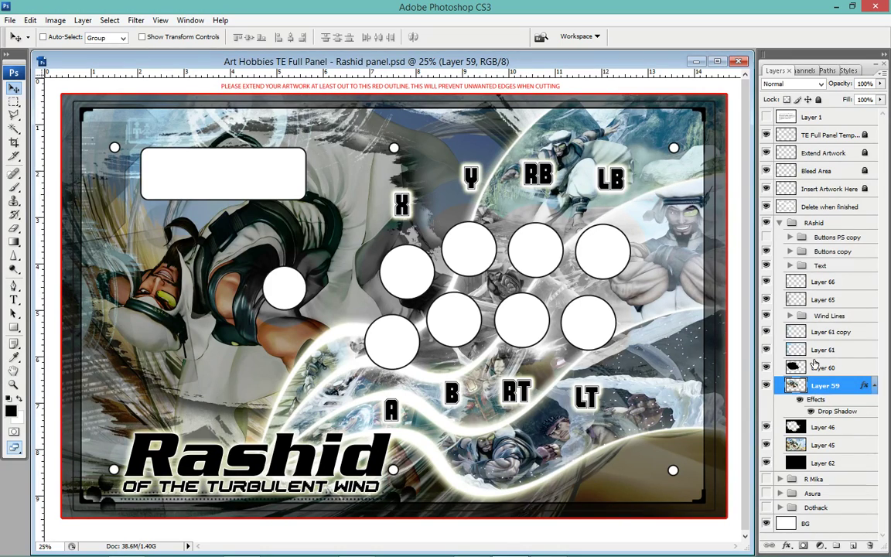
{"action": "key", "text": "ctrl+j"}
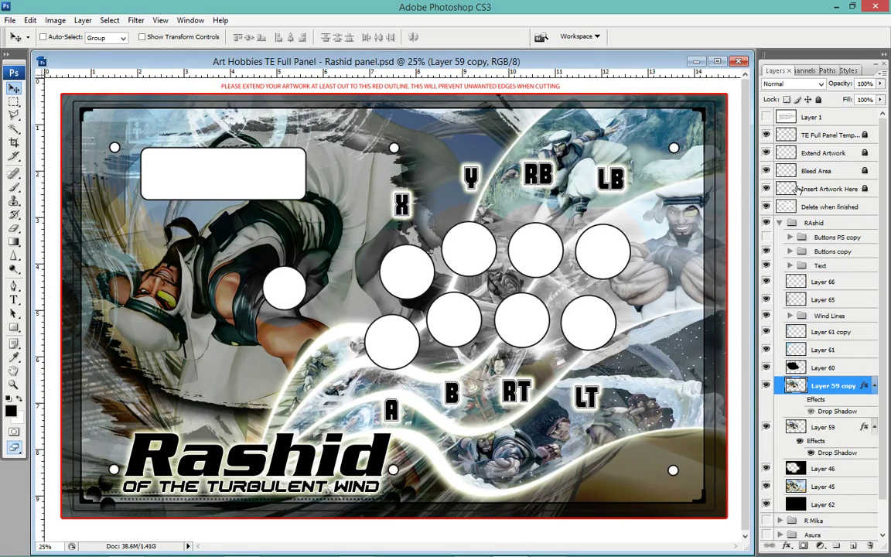
{"action": "left_click", "coordinate": [795, 85]}
{"action": "left_click", "coordinate": [776, 253]}
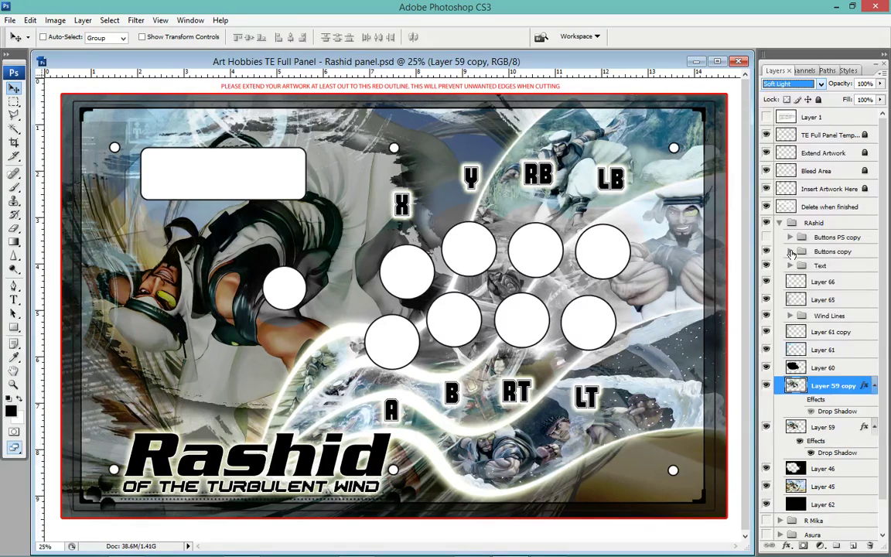
{"action": "left_click", "coordinate": [792, 84]}
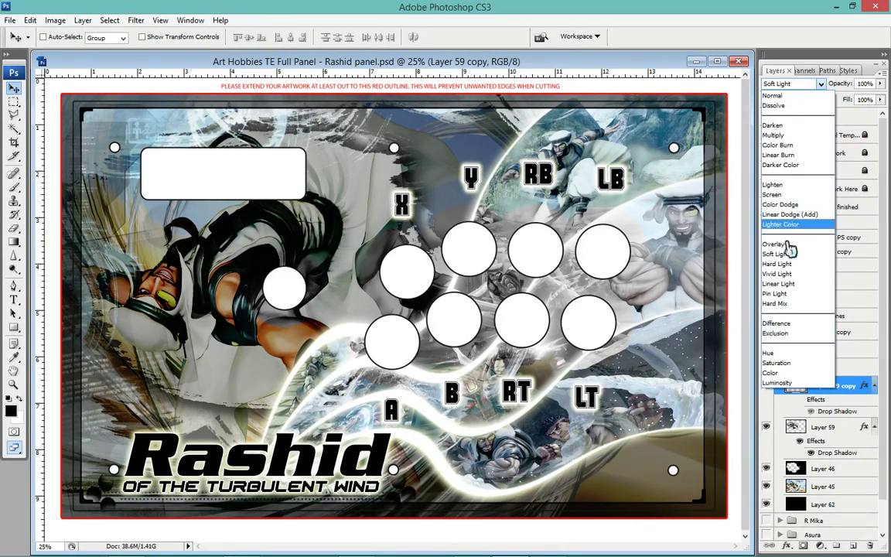
{"action": "left_click", "coordinate": [777, 232]}
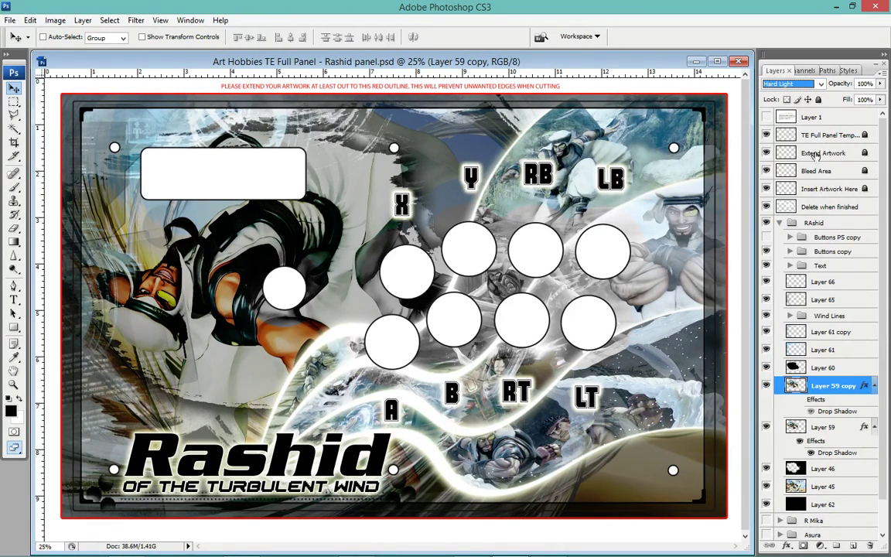
Move the new copy above Layer 60 and set it to Pin Light blending
{"action": "left_click_drag", "start_coordinate": [824, 389], "coordinate": [822, 358]}
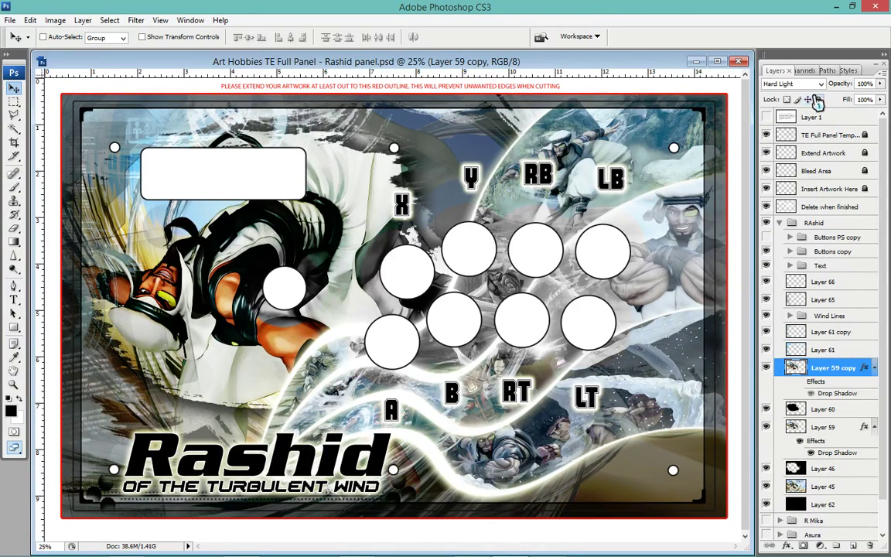
{"action": "left_click", "coordinate": [793, 83]}
{"action": "left_click", "coordinate": [775, 254]}
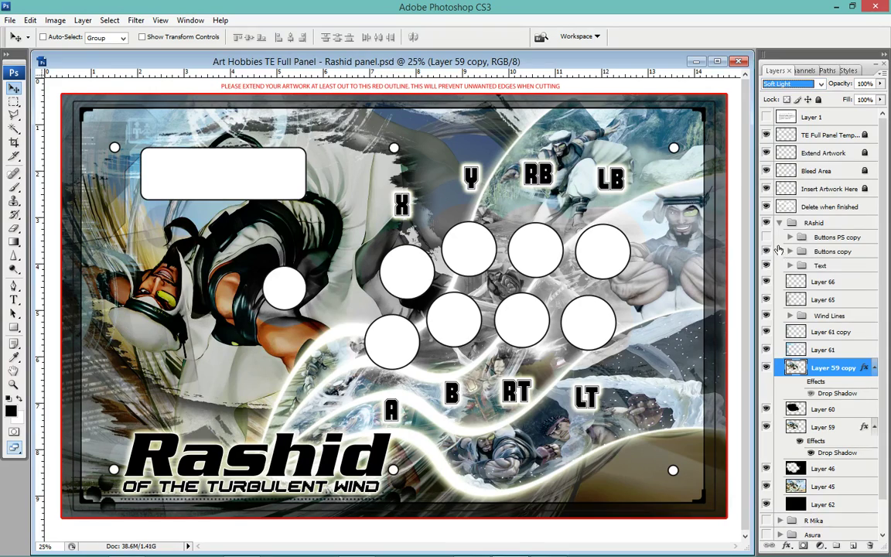
{"action": "left_click", "coordinate": [801, 91]}
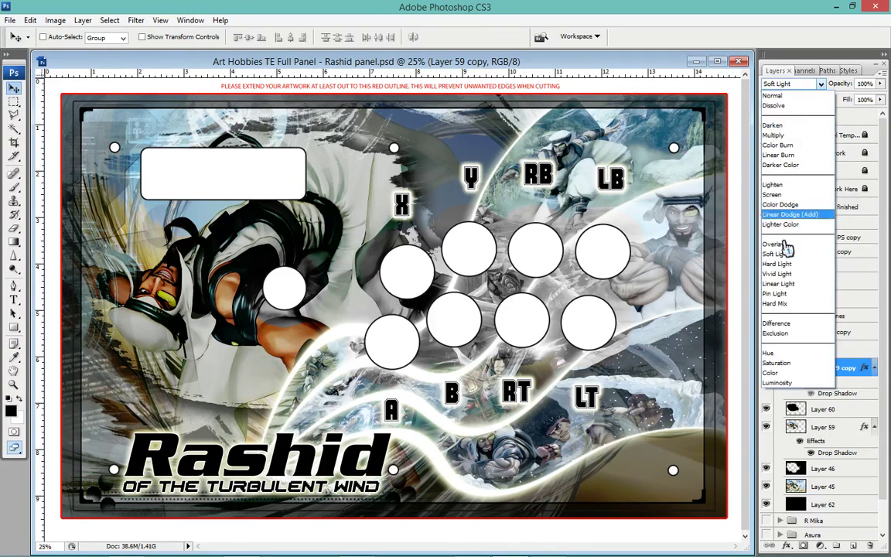
{"action": "left_click", "coordinate": [781, 295]}
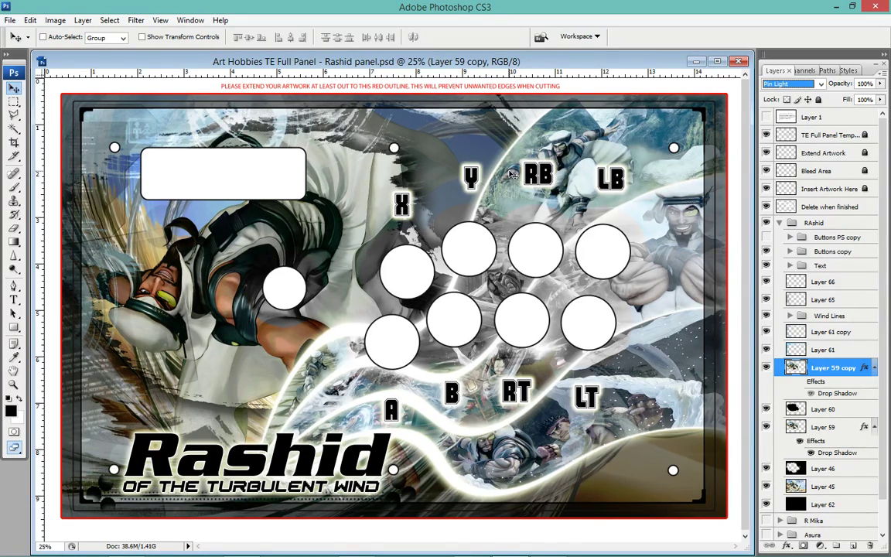
{"action": "left_click", "coordinate": [874, 367]}
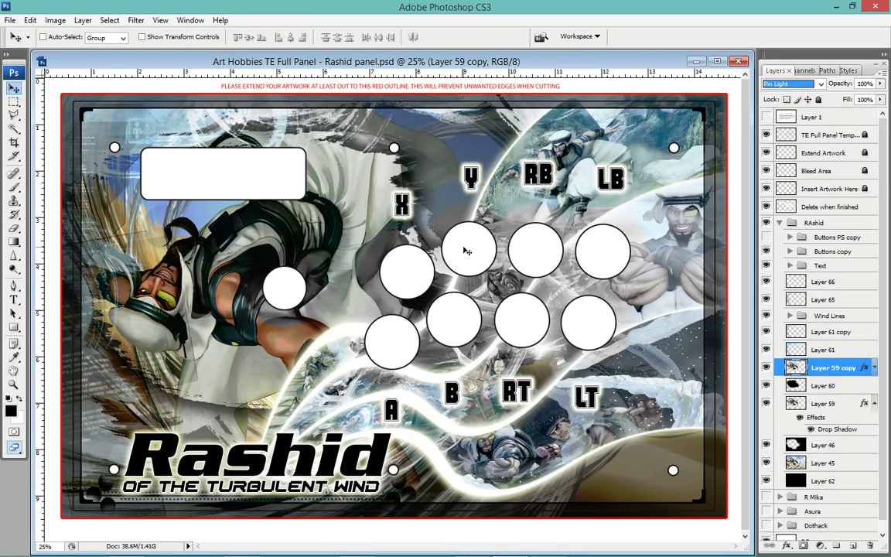
{"action": "mouse_move", "coordinate": [479, 551]}
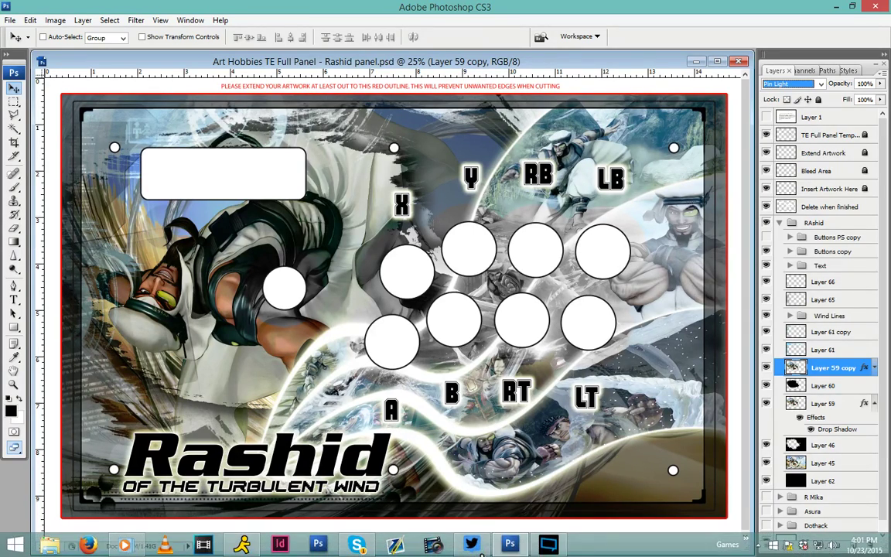
{"action": "left_click", "coordinate": [548, 546]}
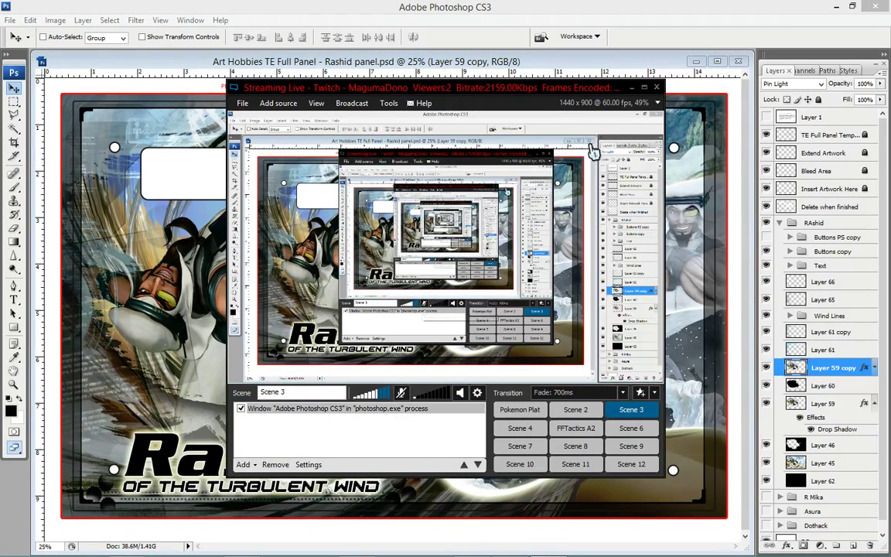
{"action": "left_click", "coordinate": [647, 21]}
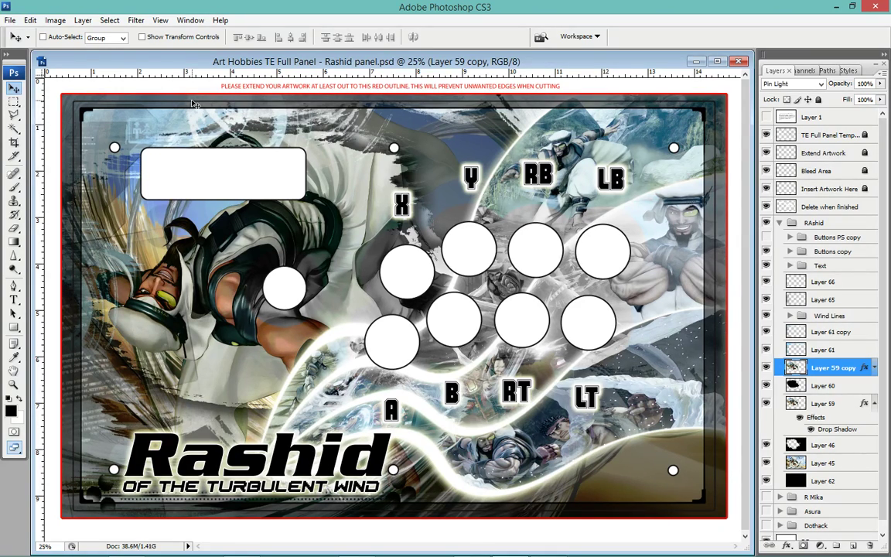
{"action": "key", "text": "alt+Tab"}
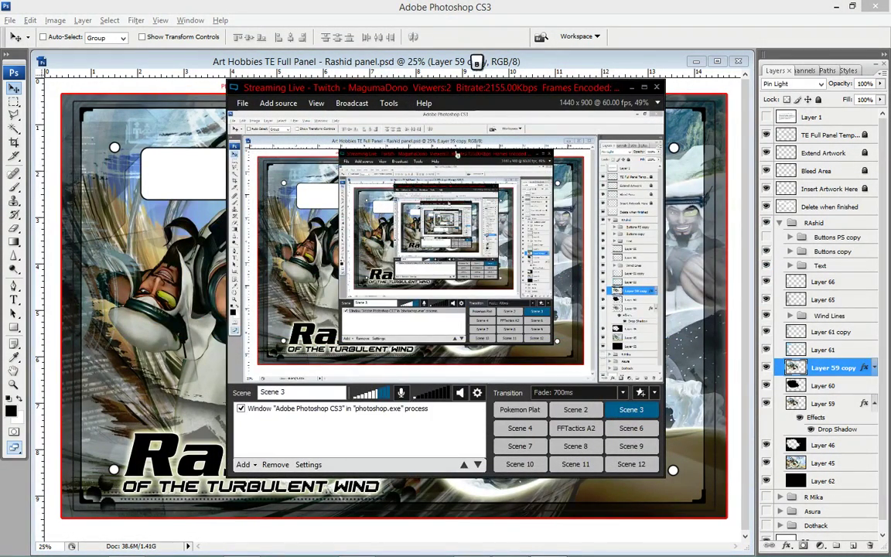
{"action": "left_click", "coordinate": [486, 9]}
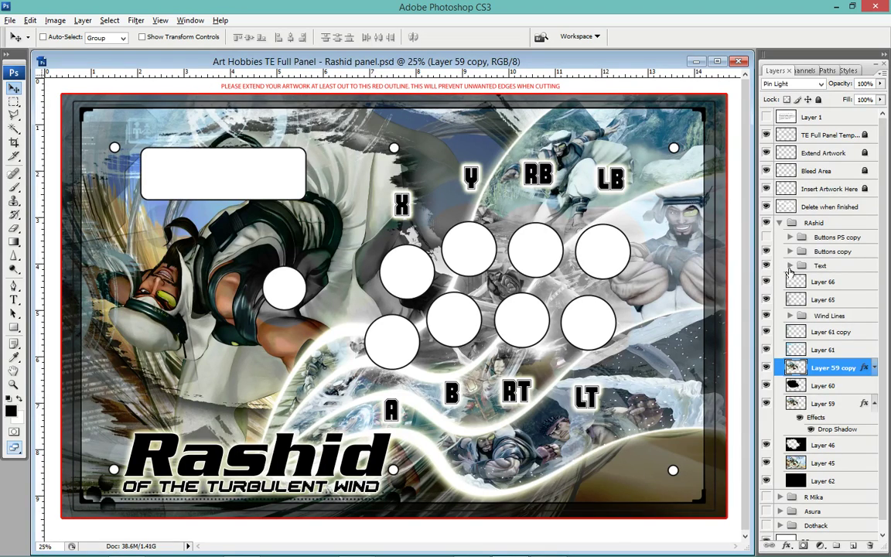
Select the eight label layers in Buttons copy and switch their font to Serpentine
{"action": "left_click", "coordinate": [875, 403]}
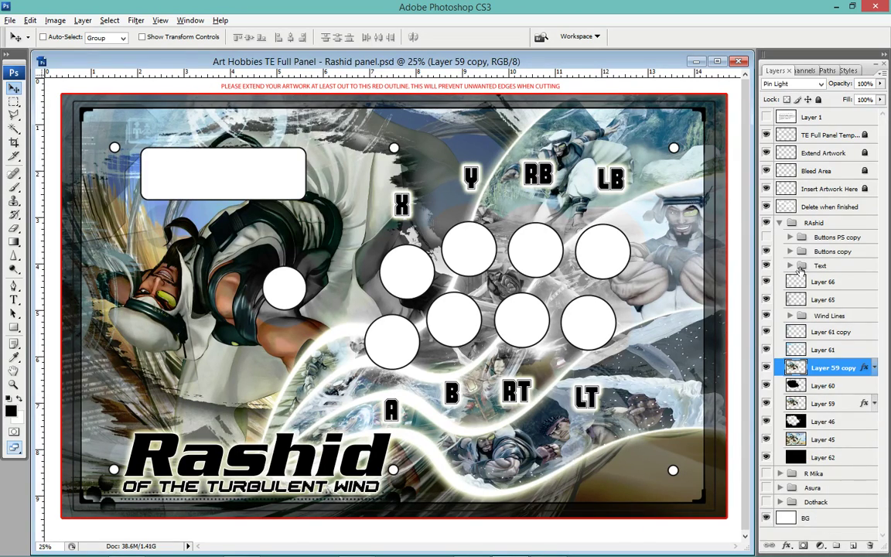
{"action": "left_click", "coordinate": [797, 252]}
{"action": "left_click", "coordinate": [789, 253]}
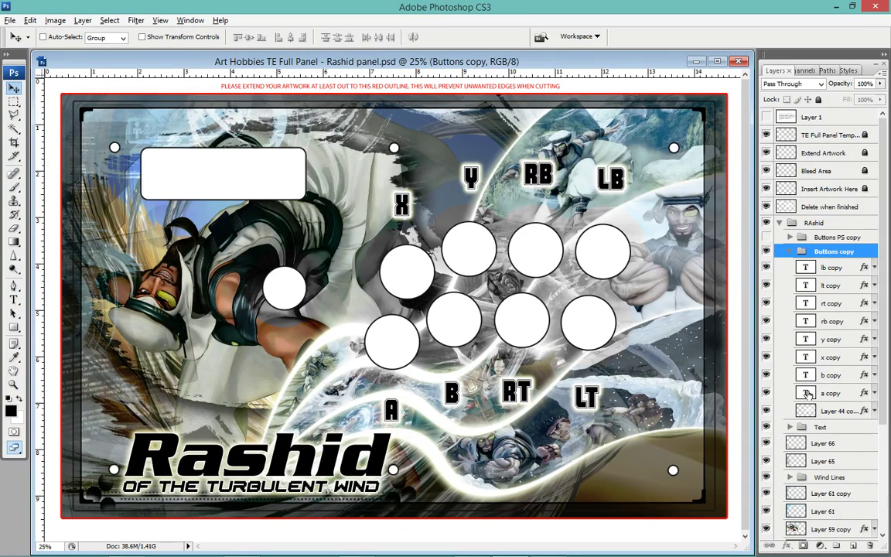
{"action": "left_click", "coordinate": [808, 393]}
{"action": "left_click", "coordinate": [806, 267], "text": "shift"}
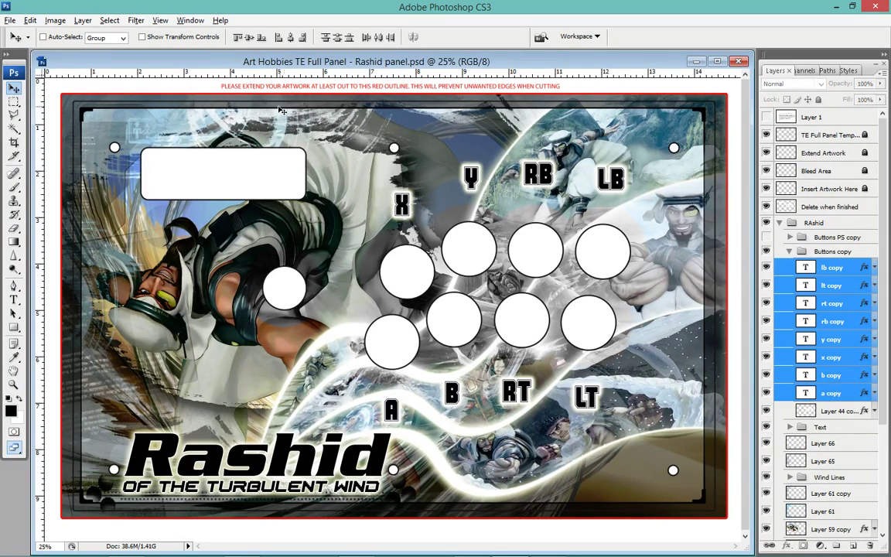
{"action": "key", "text": "t"}
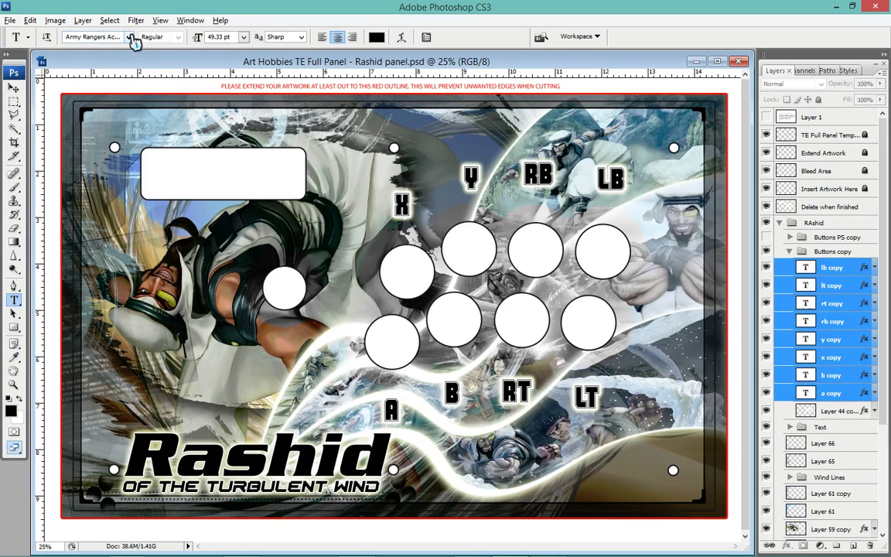
{"action": "left_click", "coordinate": [132, 37]}
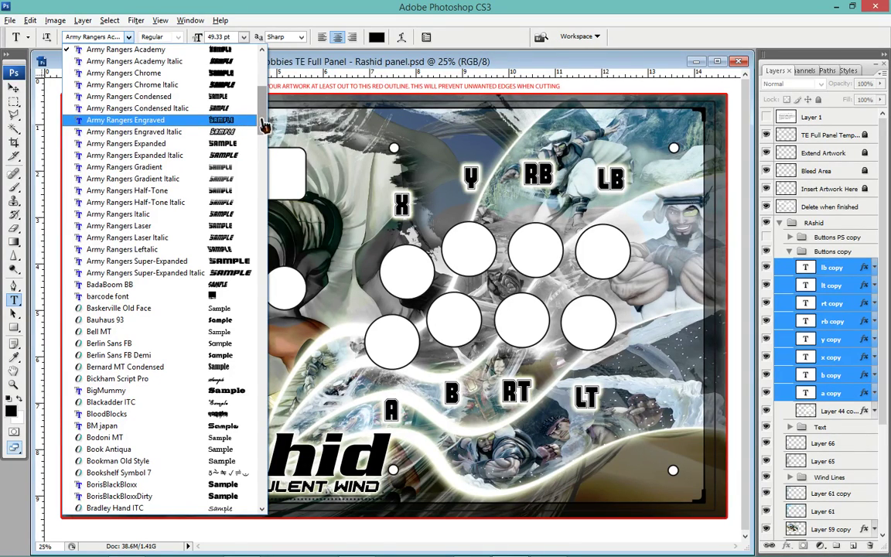
{"action": "left_click_drag", "start_coordinate": [263, 126], "coordinate": [253, 377]}
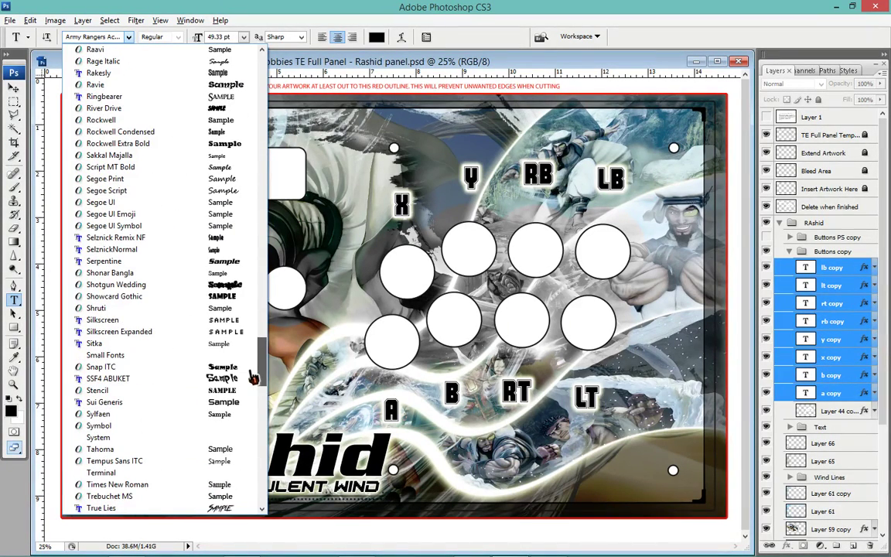
{"action": "left_click", "coordinate": [202, 261]}
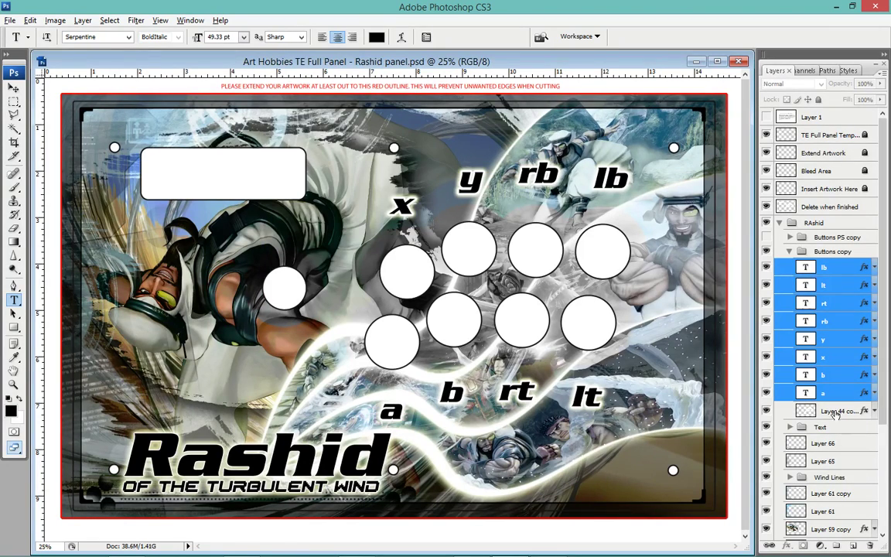
Retype the a, b, x and y labels in capitals as A, B, X and Y
{"action": "left_click", "coordinate": [820, 393]}
{"action": "double_click", "coordinate": [805, 393]}
{"action": "left_click", "coordinate": [379, 421]}
{"action": "type", "text": "A"}
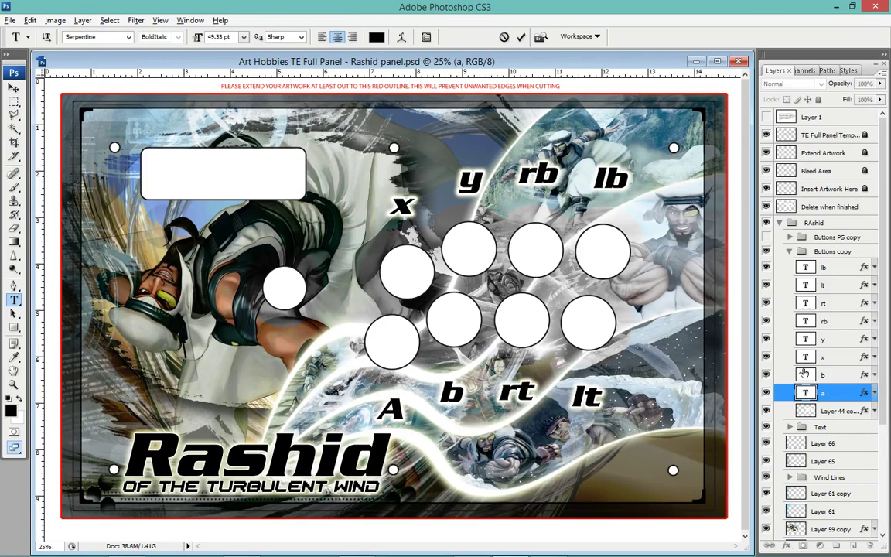
{"action": "double_click", "coordinate": [804, 374]}
{"action": "left_click", "coordinate": [440, 386]}
{"action": "type", "text": "B"}
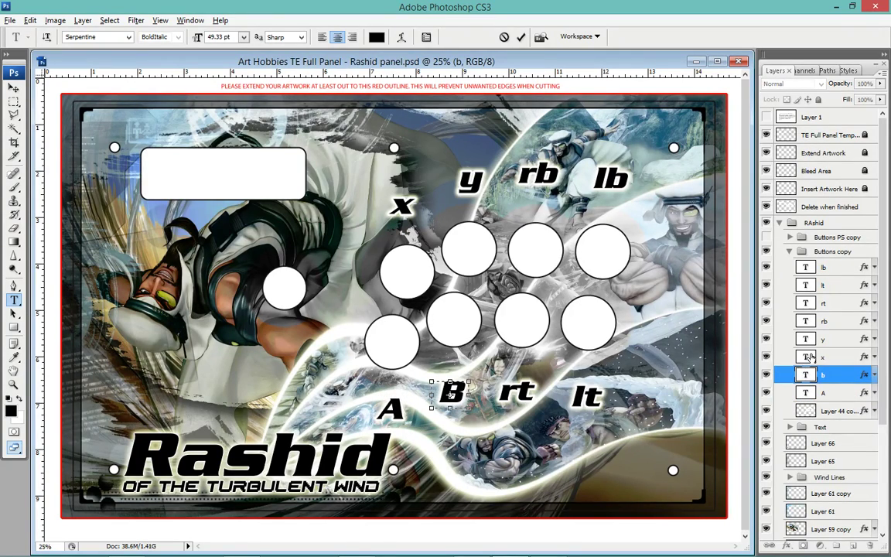
{"action": "double_click", "coordinate": [807, 357]}
{"action": "type", "text": "X"}
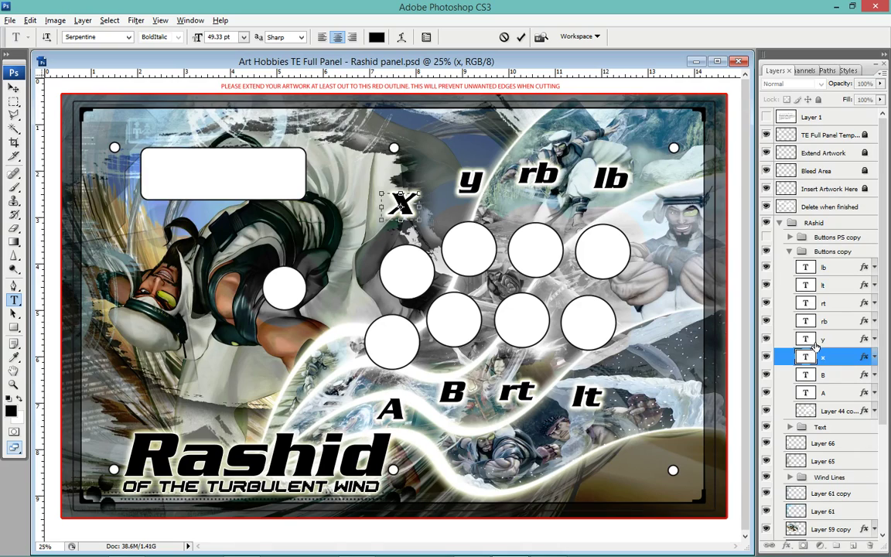
{"action": "double_click", "coordinate": [811, 339]}
{"action": "type", "text": "Y"}
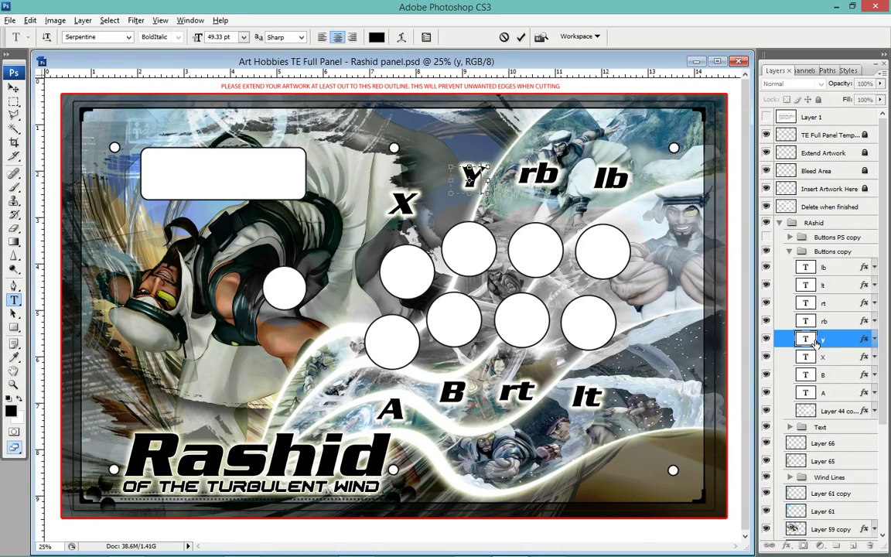
Retype the remaining labels as RB, RT, LT and LB, then reselect the A label layer
{"action": "double_click", "coordinate": [805, 321]}
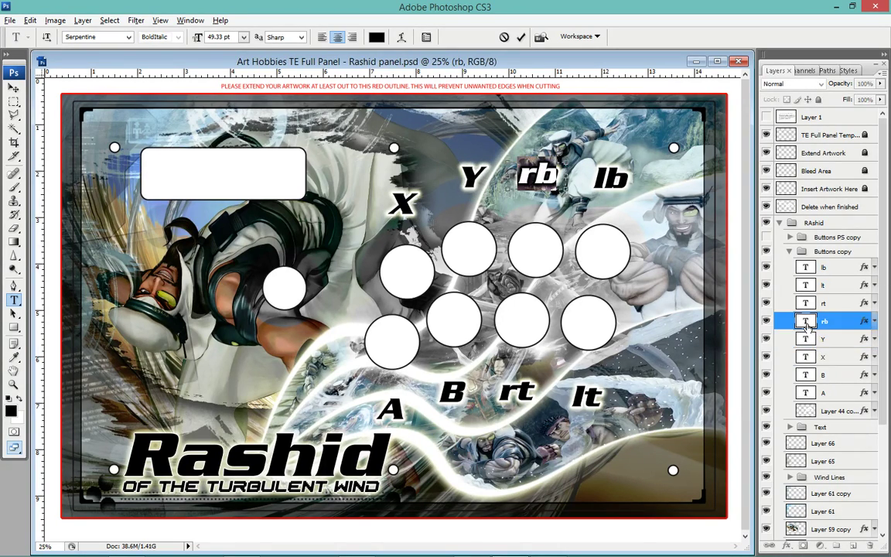
{"action": "type", "text": "RB"}
{"action": "double_click", "coordinate": [806, 303]}
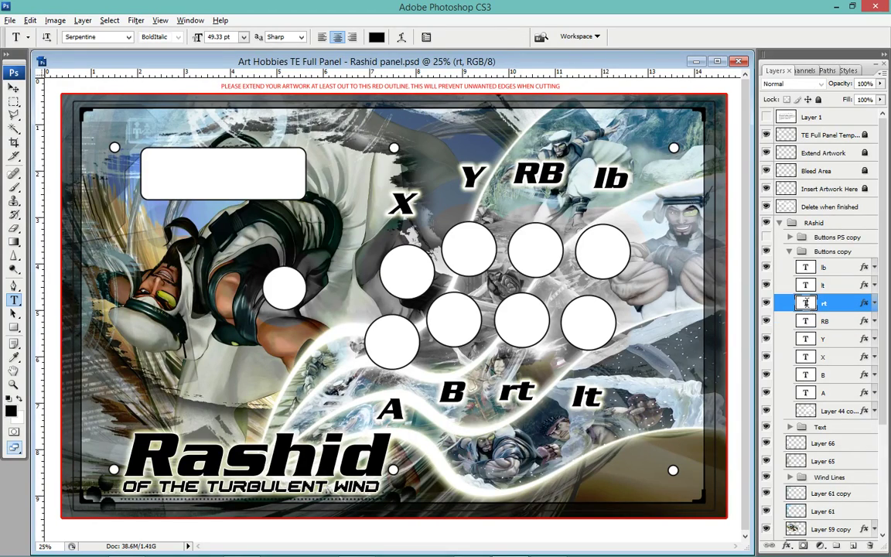
{"action": "type", "text": "RT"}
{"action": "double_click", "coordinate": [806, 284]}
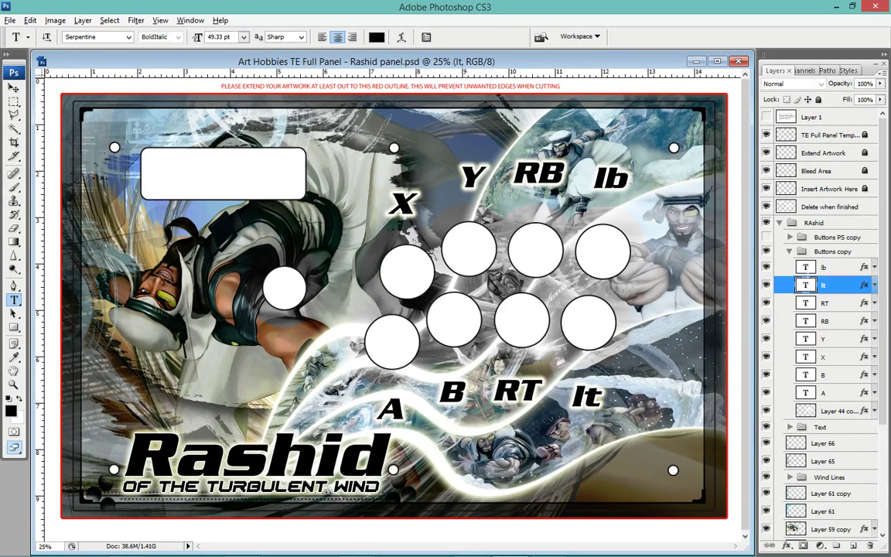
{"action": "type", "text": "LT"}
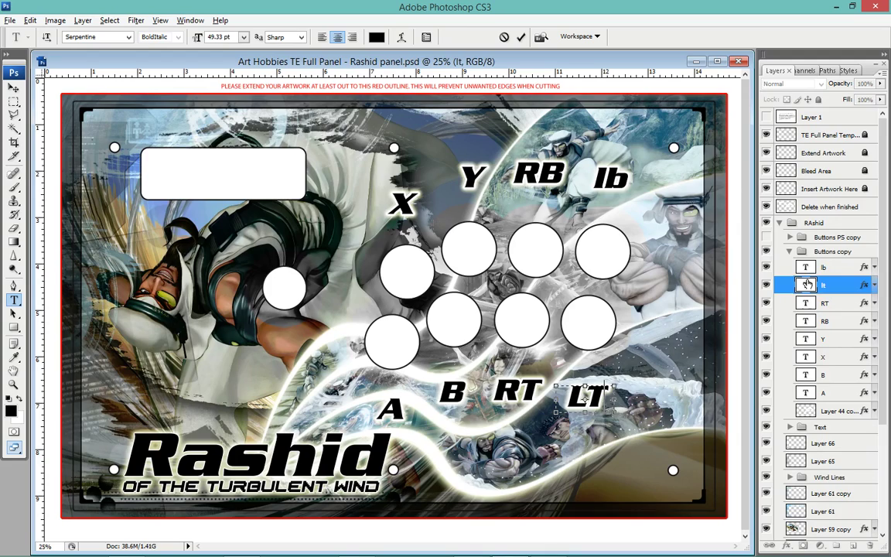
{"action": "double_click", "coordinate": [804, 267]}
{"action": "type", "text": "LB"}
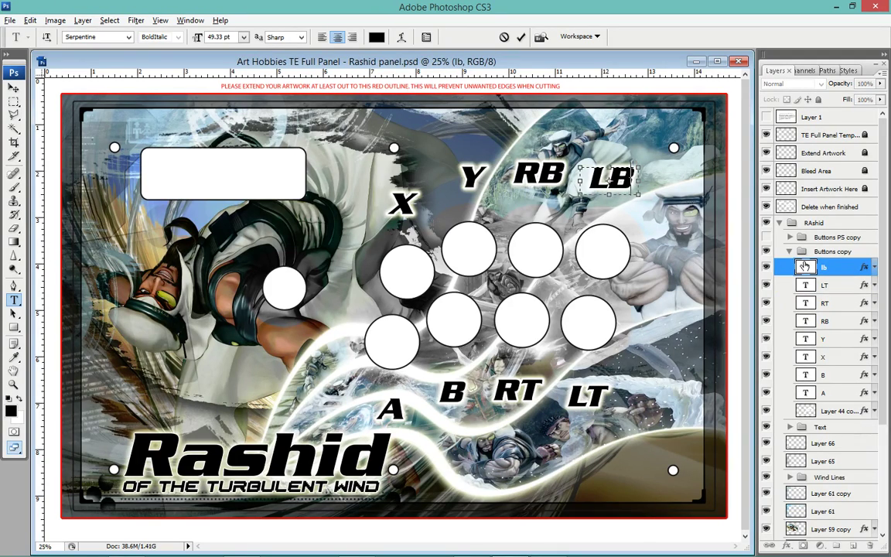
{"action": "left_click", "coordinate": [806, 268]}
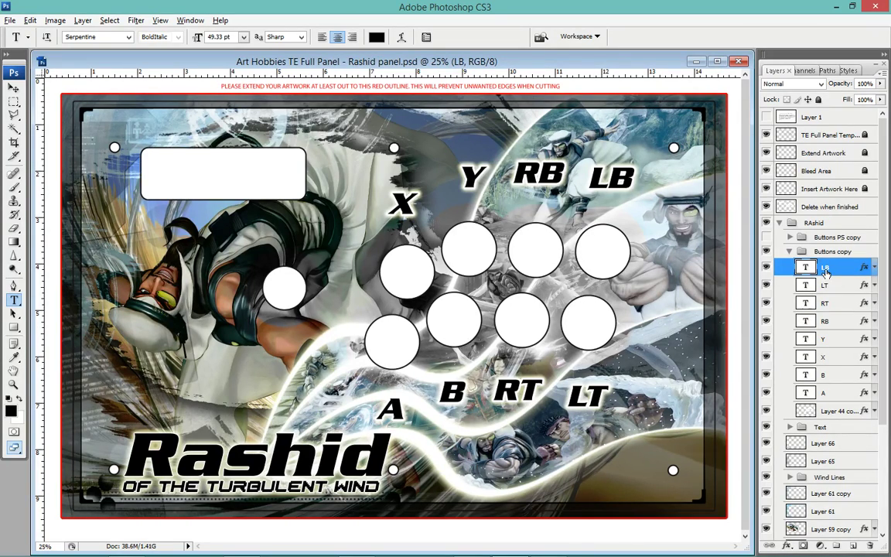
{"action": "left_click", "coordinate": [822, 393]}
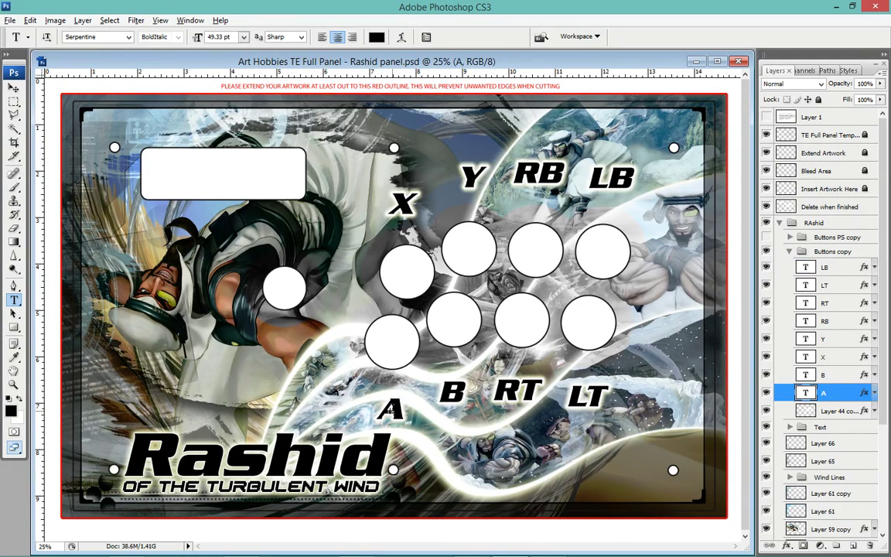
Shrink the A label proportionally with a corner drag of the transform box
{"action": "left_click", "coordinate": [392, 408]}
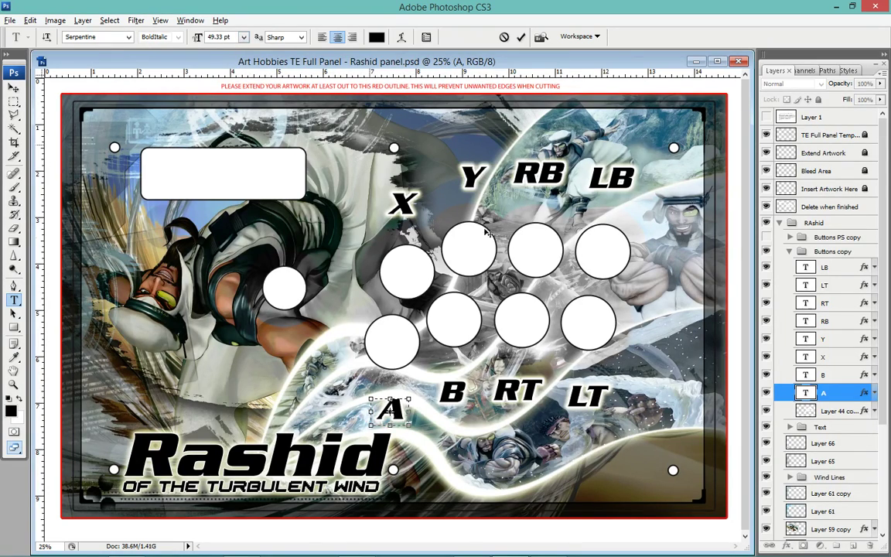
{"action": "key", "text": "ctrl+t"}
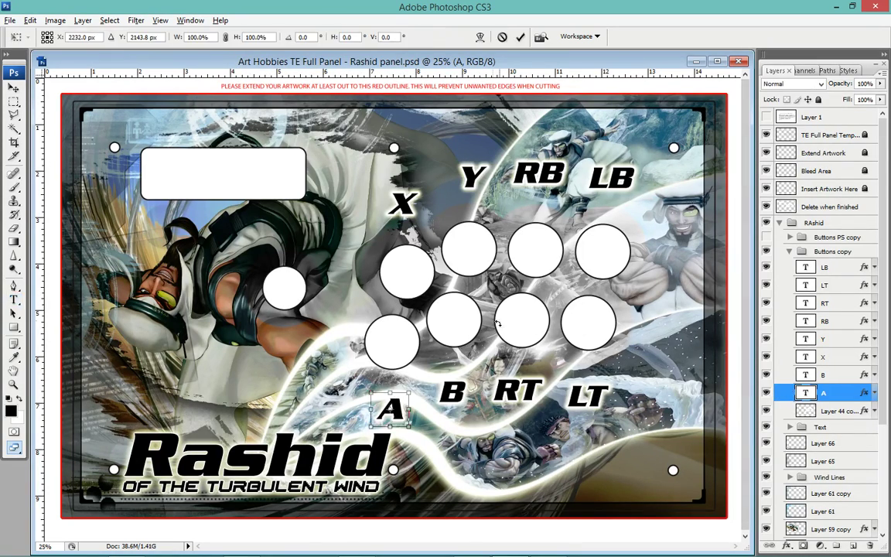
{"action": "left_click_drag", "start_coordinate": [412, 389], "coordinate": [408, 394]}
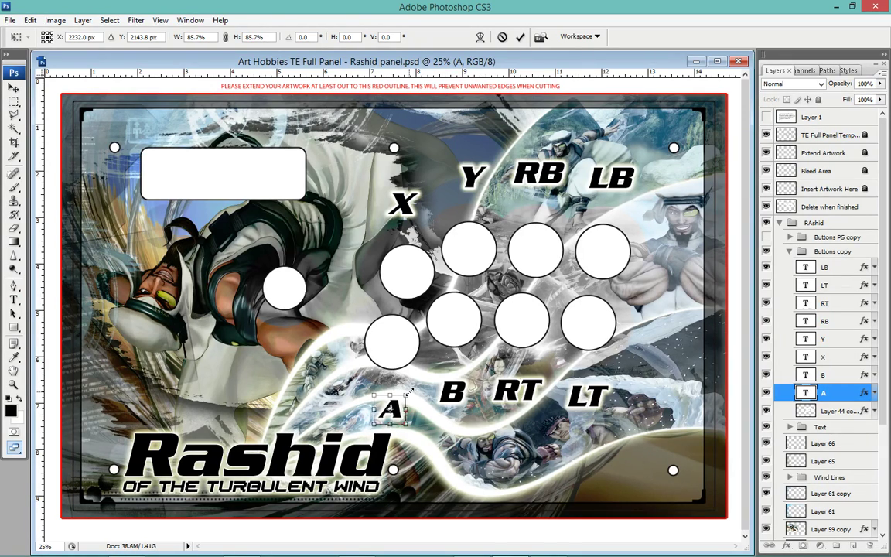
{"action": "key", "text": "Return"}
Move to the B label layer and set its width to 85%
{"action": "key", "text": "alt+bracketright"}
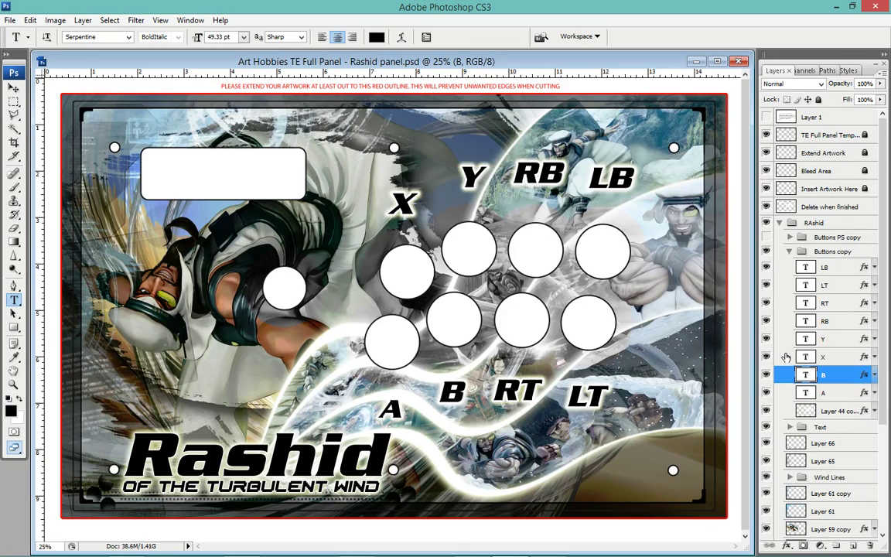
{"action": "key", "text": "ctrl+t"}
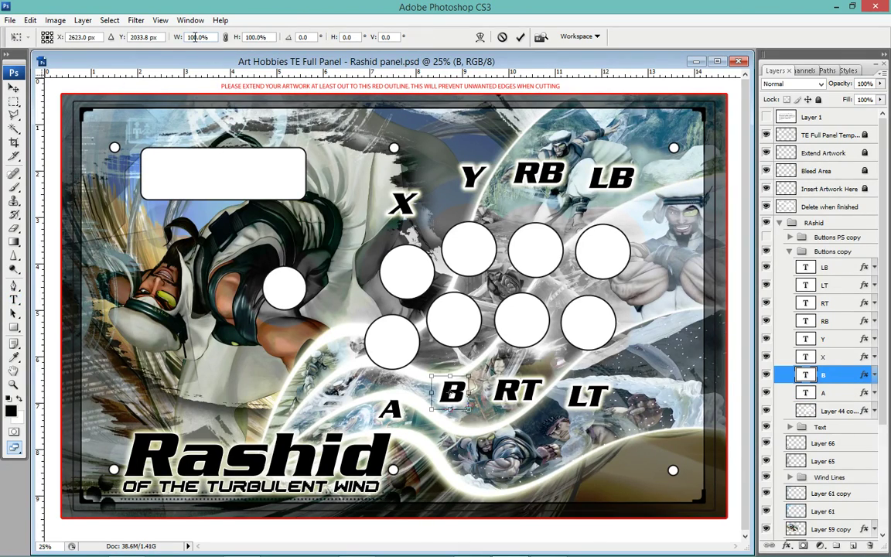
{"action": "left_click", "coordinate": [177, 40]}
{"action": "key", "text": "BackSpace"}
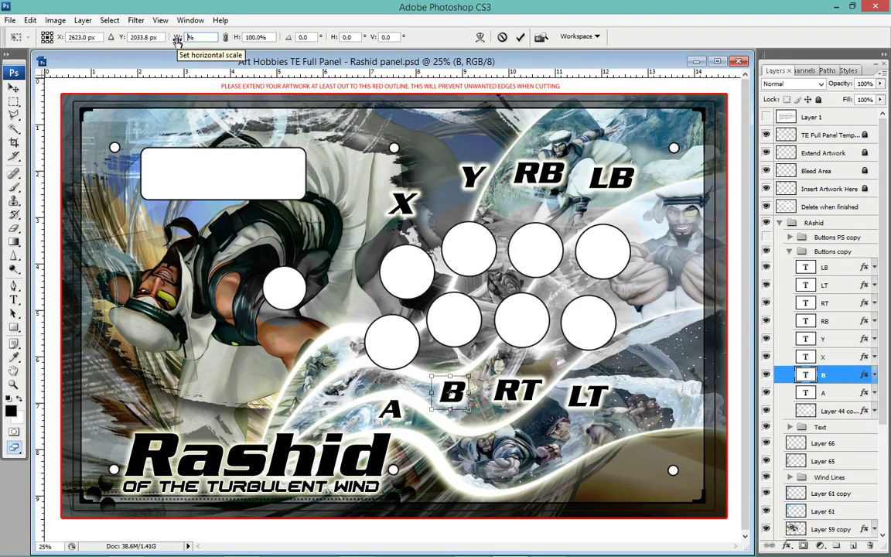
{"action": "type", "text": "85.7"}
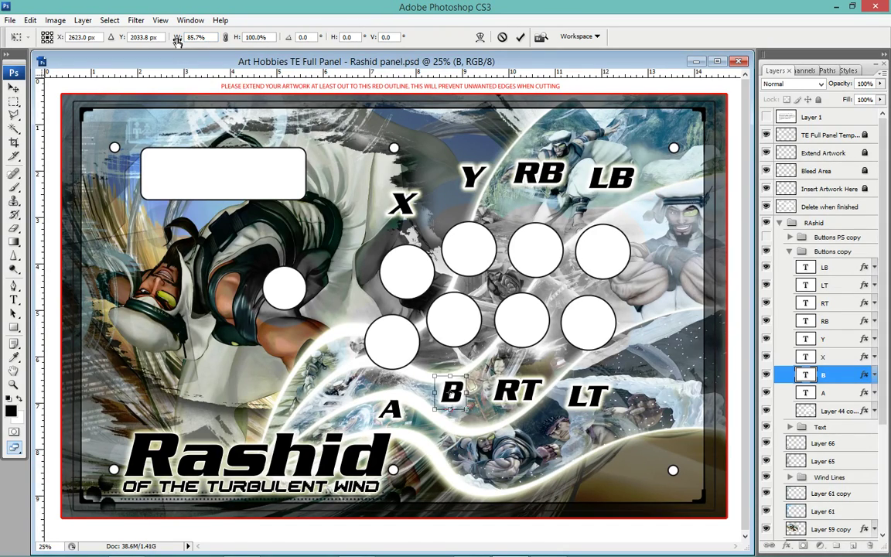
{"action": "key", "text": "Return"}
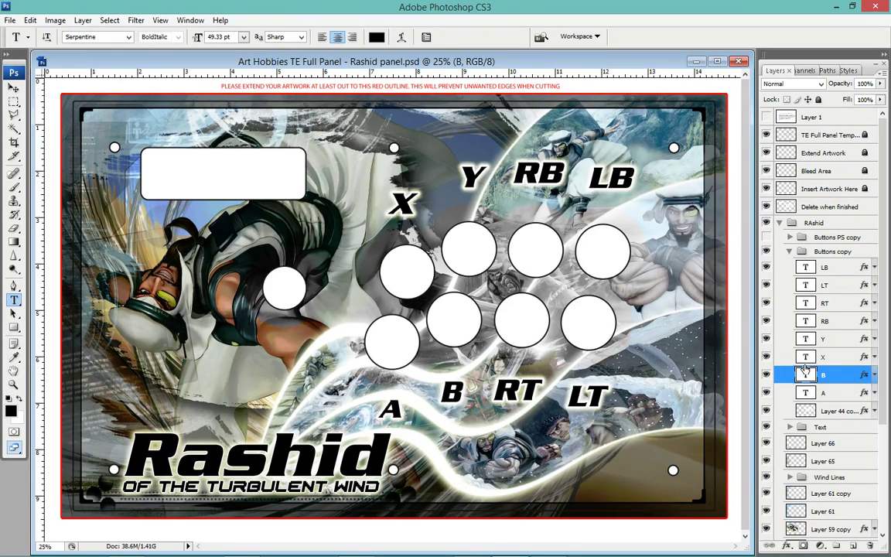
Select the X label without scaling it, then step among the A, X and LB layers
{"action": "left_click", "coordinate": [807, 358]}
{"action": "key", "text": "ctrl+t"}
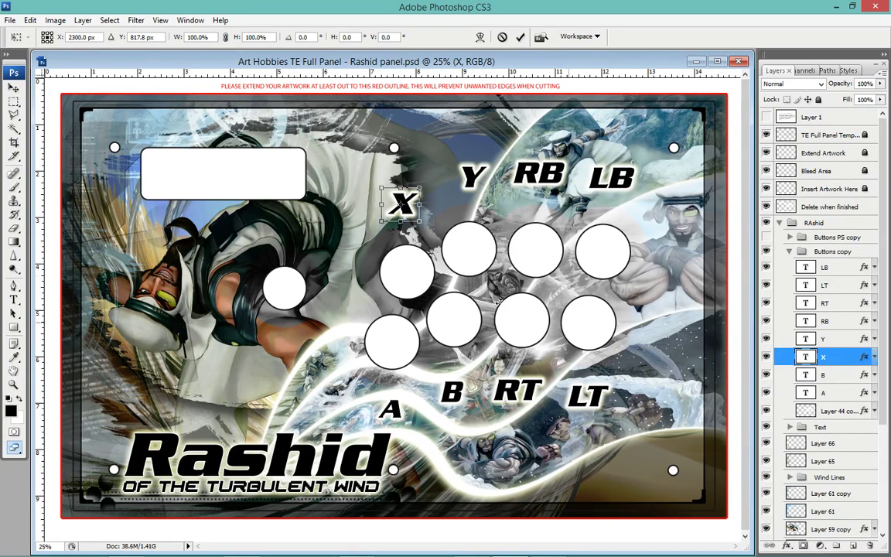
{"action": "key", "text": "Return"}
{"action": "key", "text": "alt+bracketleft"}
{"action": "key", "text": "alt+bracketleft"}
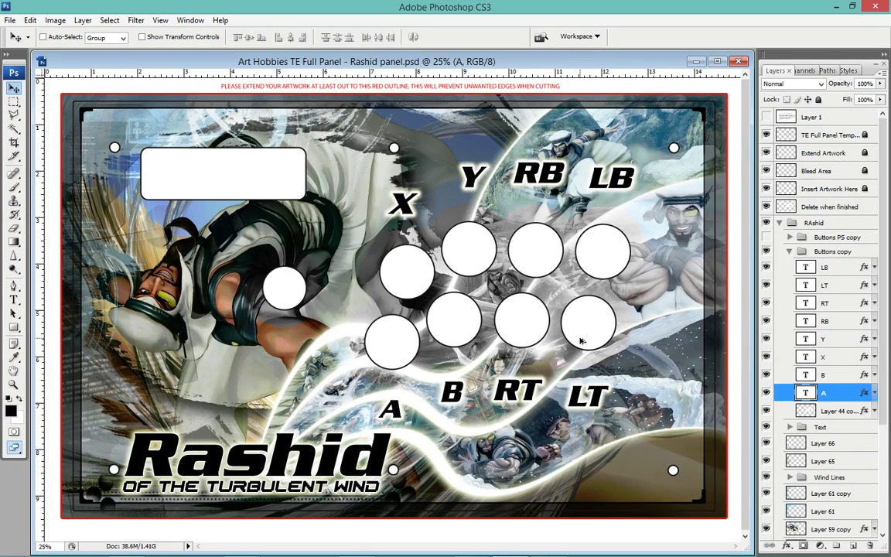
{"action": "key", "text": "alt+bracketright"}
{"action": "key", "text": "alt+bracketright"}
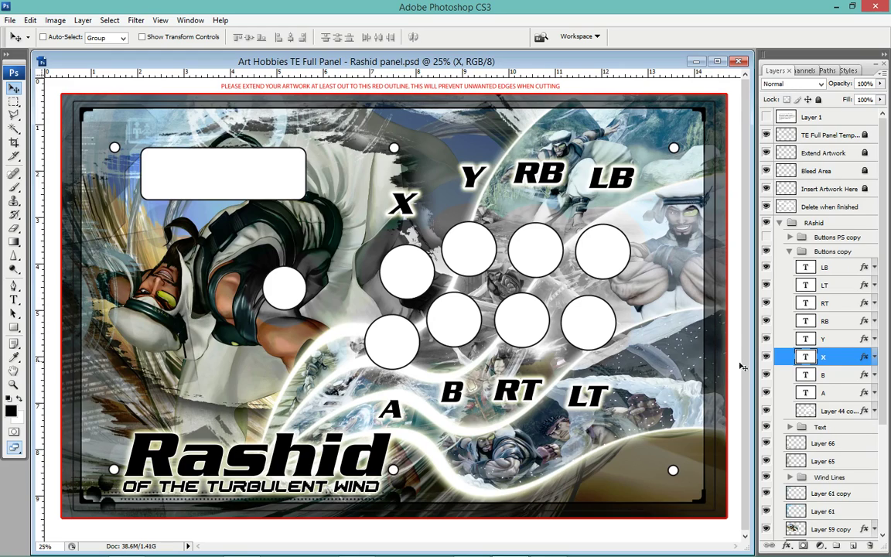
{"action": "key", "text": "alt+bracketleft"}
{"action": "key", "text": "alt+bracketleft"}
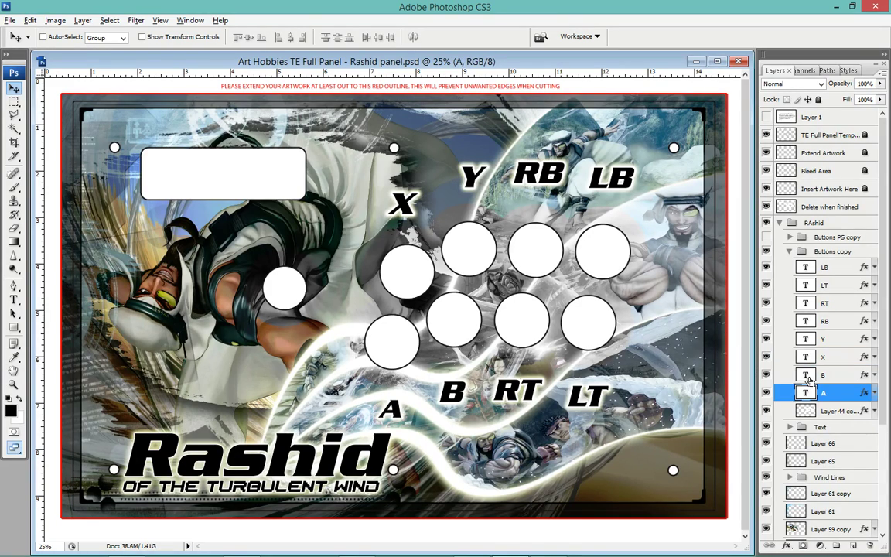
{"action": "key", "text": "alt+bracketright"}
{"action": "key", "text": "alt+bracketright"}
{"action": "key", "text": "alt+bracketright"}
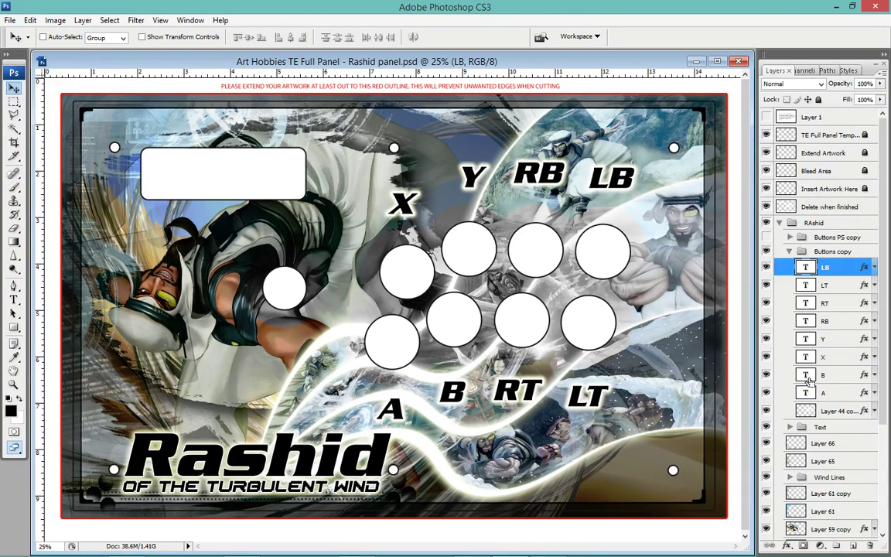
{"action": "key", "text": "alt+bracketleft"}
{"action": "key", "text": "alt+bracketleft"}
{"action": "key", "text": "alt+bracketleft"}
Rescale the B label to 85.7% with width and height linked
{"action": "left_click_drag", "start_coordinate": [807, 379], "coordinate": [763, 351]}
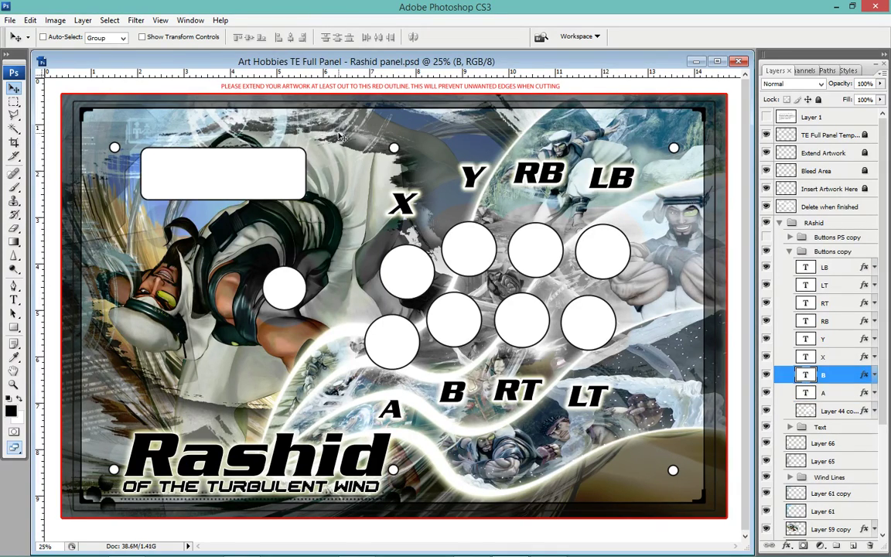
{"action": "key", "text": "ctrl+t"}
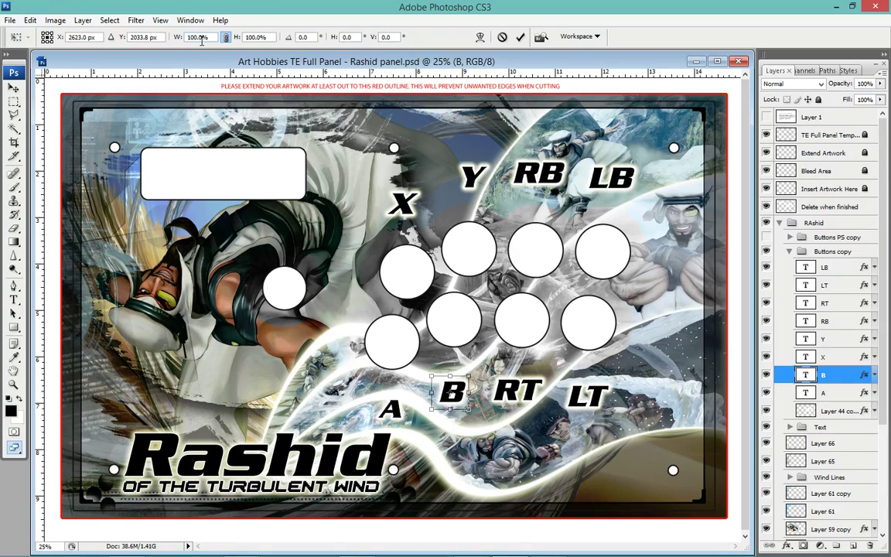
{"action": "type", "text": "85"}
{"action": "key", "text": "Return"}
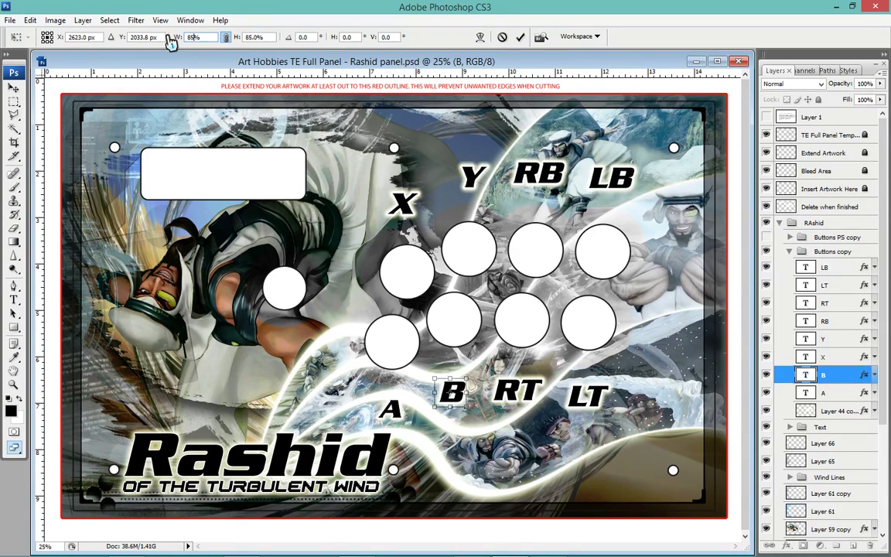
{"action": "left_click_drag", "start_coordinate": [170, 43], "coordinate": [171, 42]}
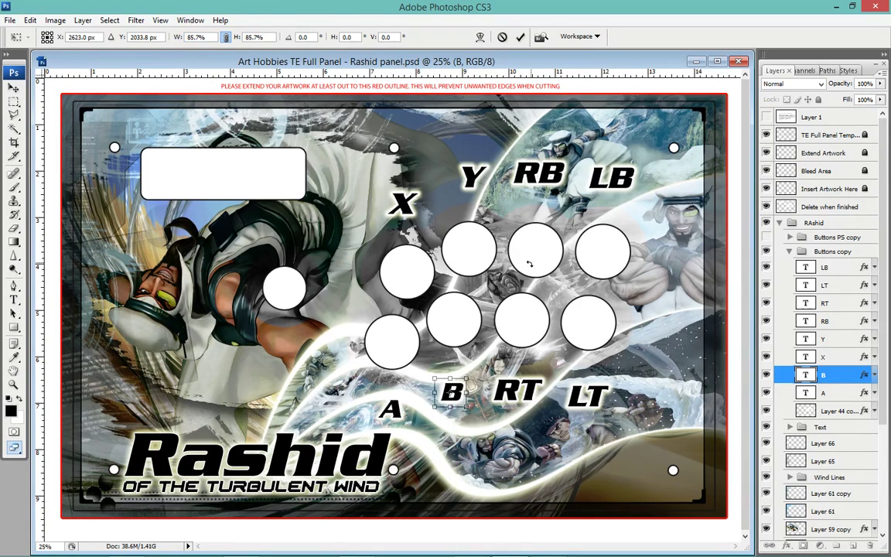
{"action": "key", "text": "Return"}
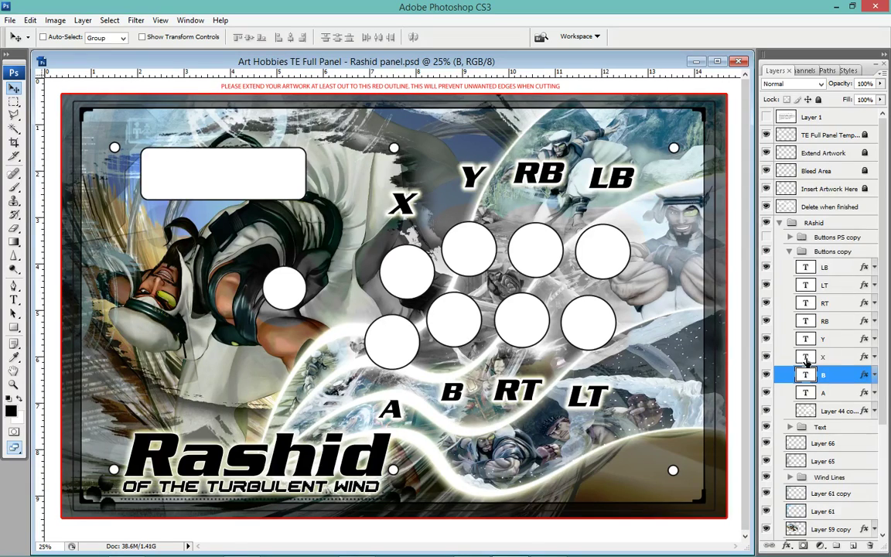
Scale the X label to 85% with width and height linked
{"action": "left_click", "coordinate": [807, 359]}
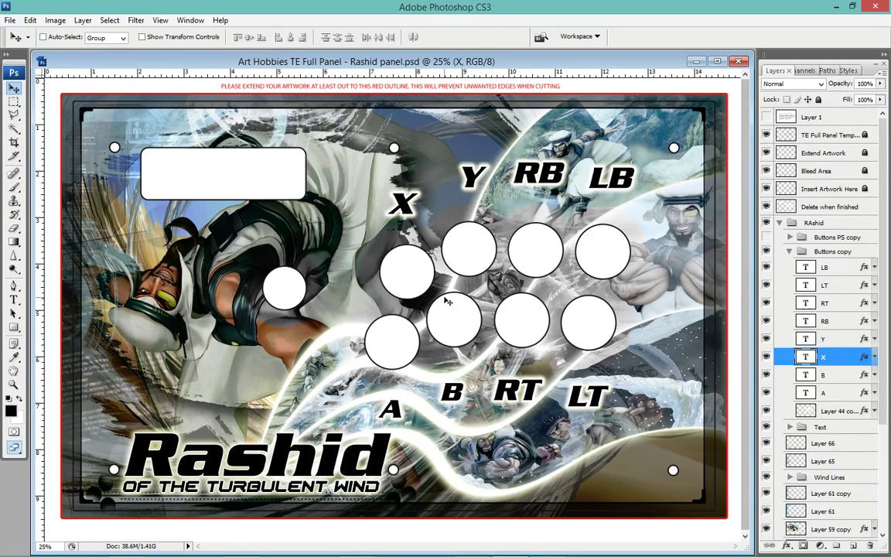
{"action": "key", "text": "ctrl+t"}
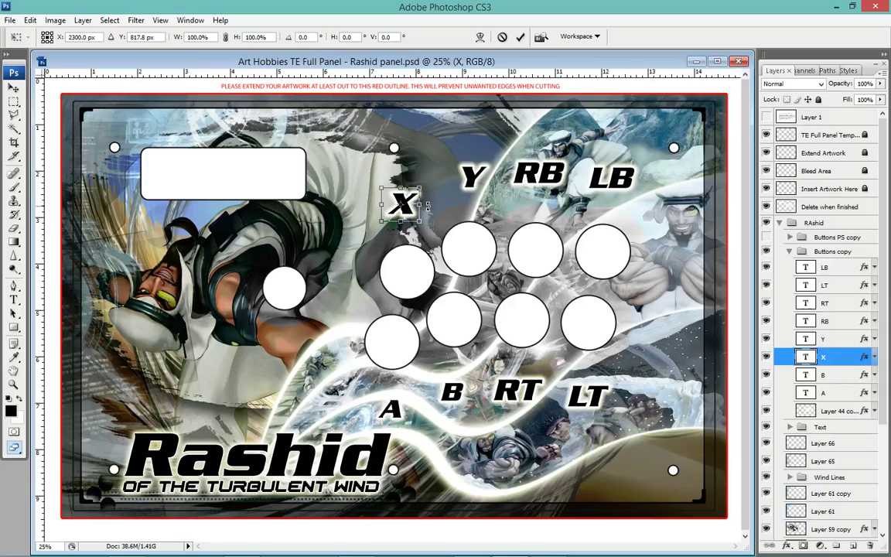
{"action": "key", "text": "Return"}
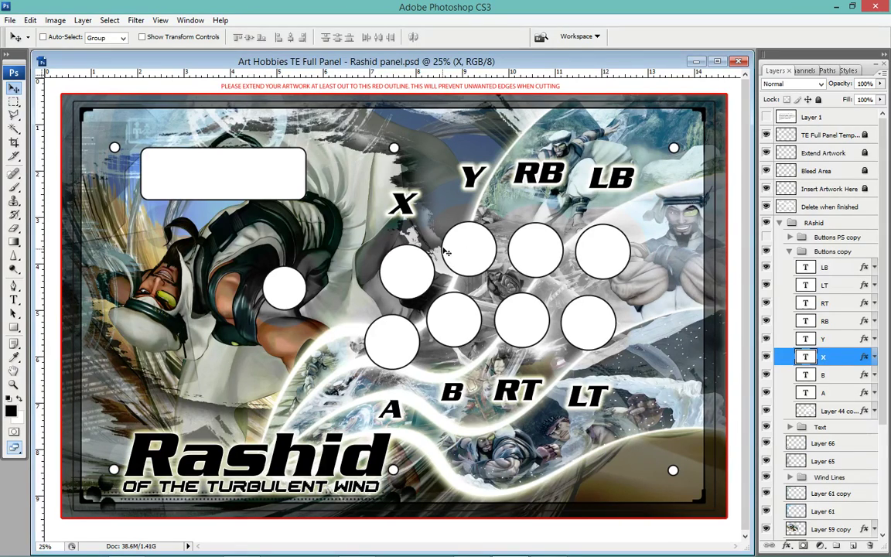
{"action": "key", "text": "ctrl+t"}
{"action": "left_click", "coordinate": [225, 36]}
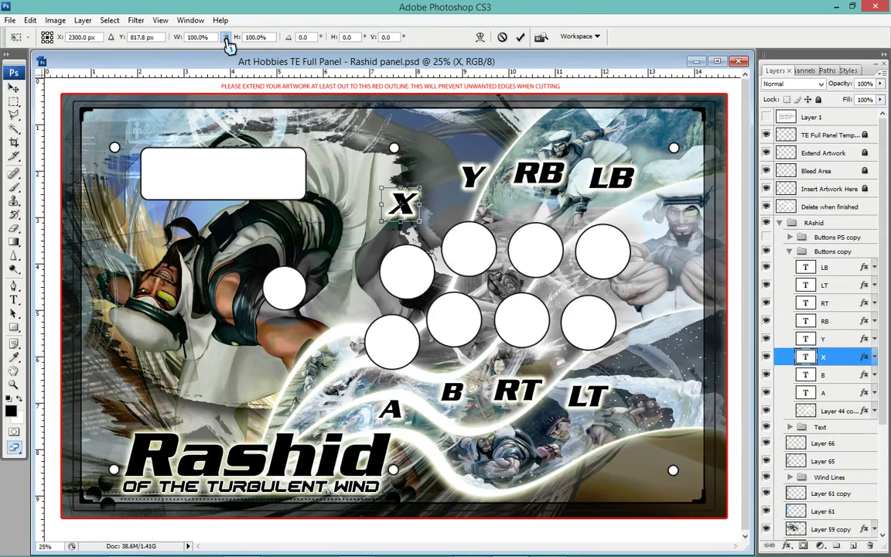
{"action": "left_click", "coordinate": [176, 37]}
{"action": "type", "text": "85"}
{"action": "key", "text": "Return"}
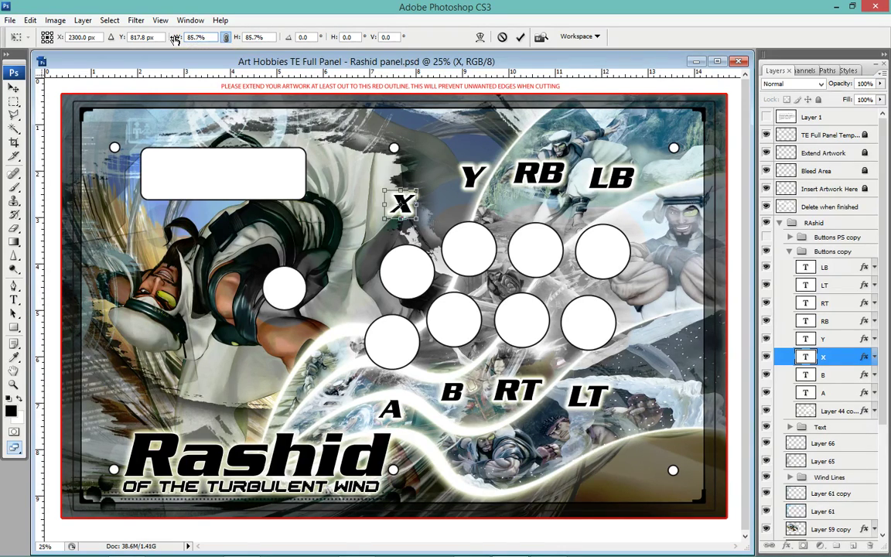
{"action": "key", "text": "Return"}
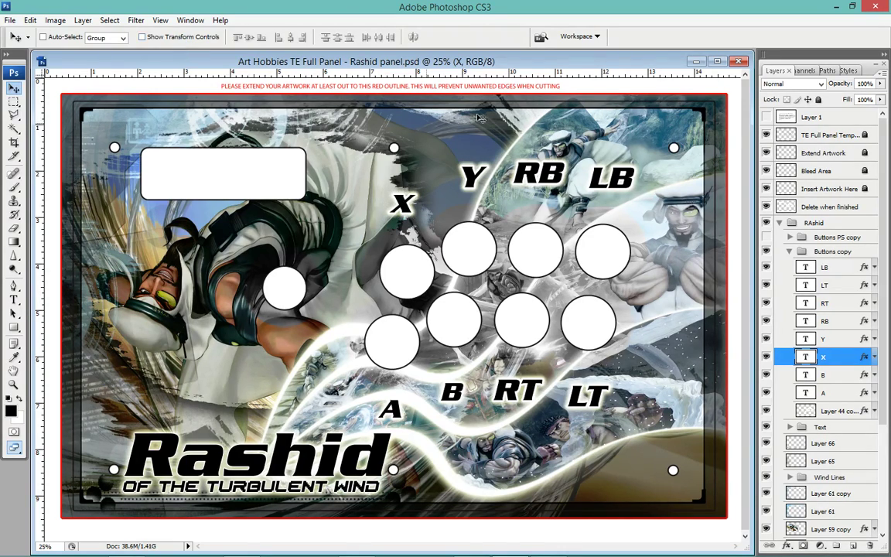
Scale the Y label to 85.7% to match the other labels
{"action": "left_click", "coordinate": [813, 341]}
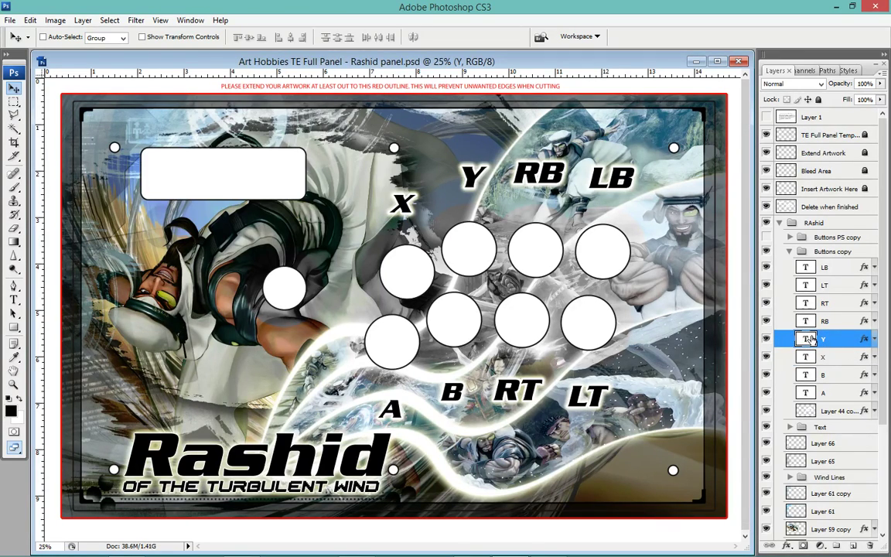
{"action": "key", "text": "ctrl+t"}
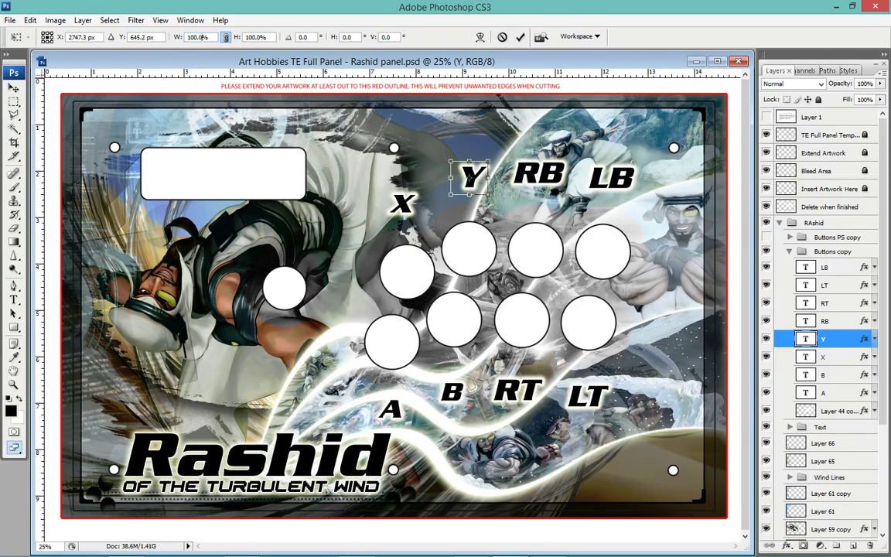
{"action": "double_click", "coordinate": [202, 36]}
{"action": "type", "text": "85.7"}
{"action": "key", "text": "Return"}
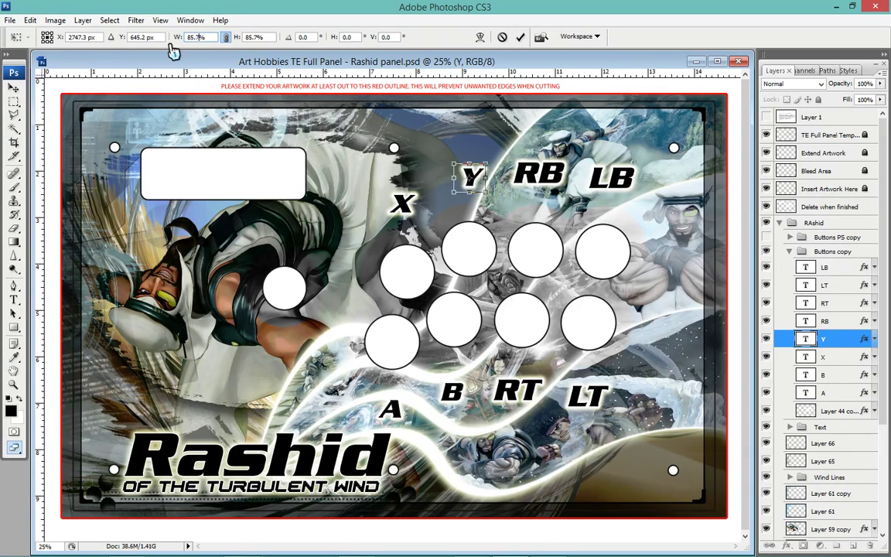
{"action": "key", "text": "Return"}
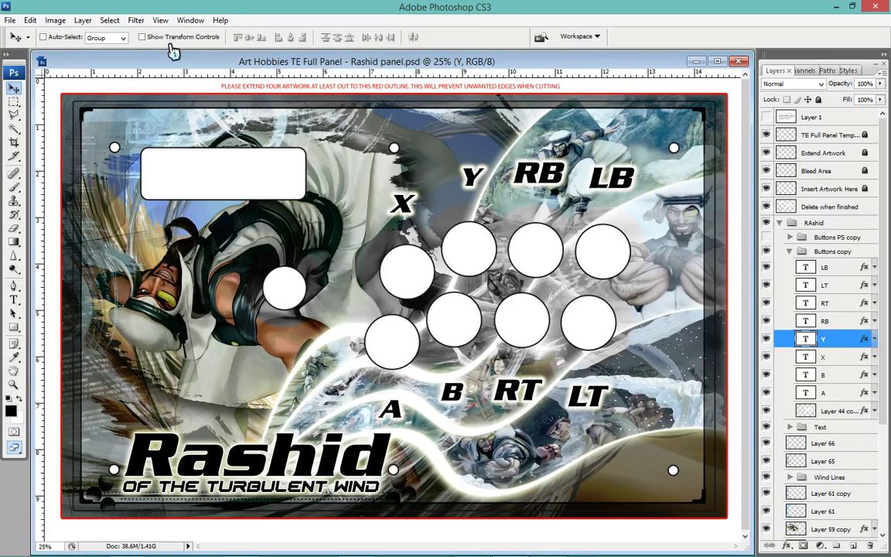
{"action": "left_click", "coordinate": [825, 323]}
Scale the RB and RT labels to 85.7% with linked width and height
{"action": "key", "text": "ctrl+t"}
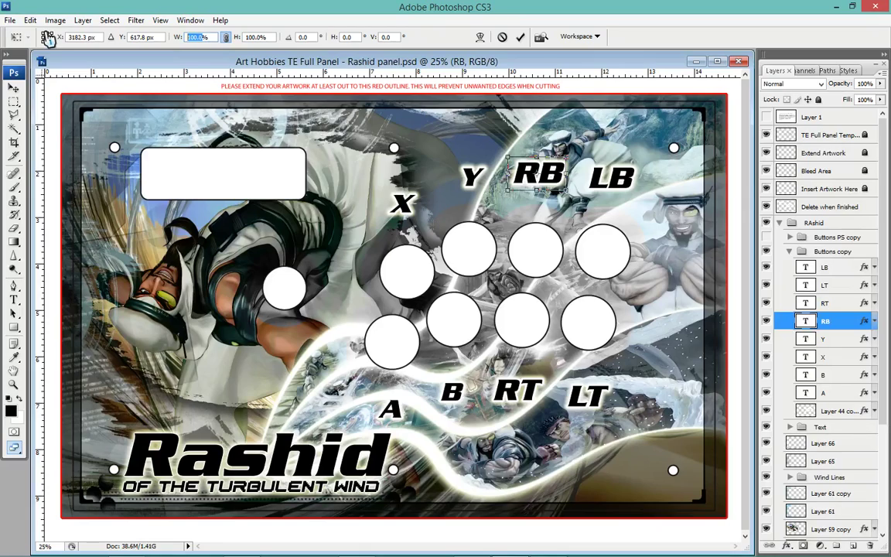
{"action": "left_click_drag", "start_coordinate": [177, 37], "coordinate": [46, 37]}
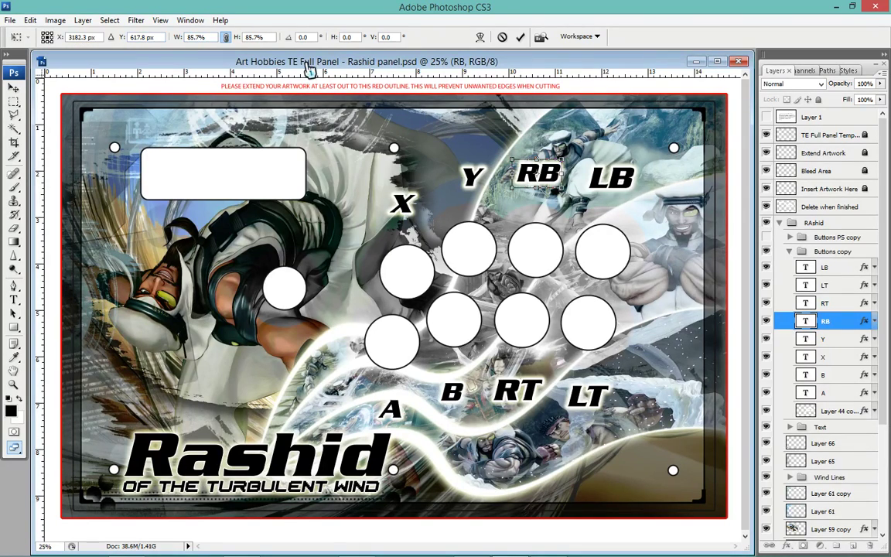
{"action": "key", "text": "Return"}
{"action": "left_click", "coordinate": [826, 304]}
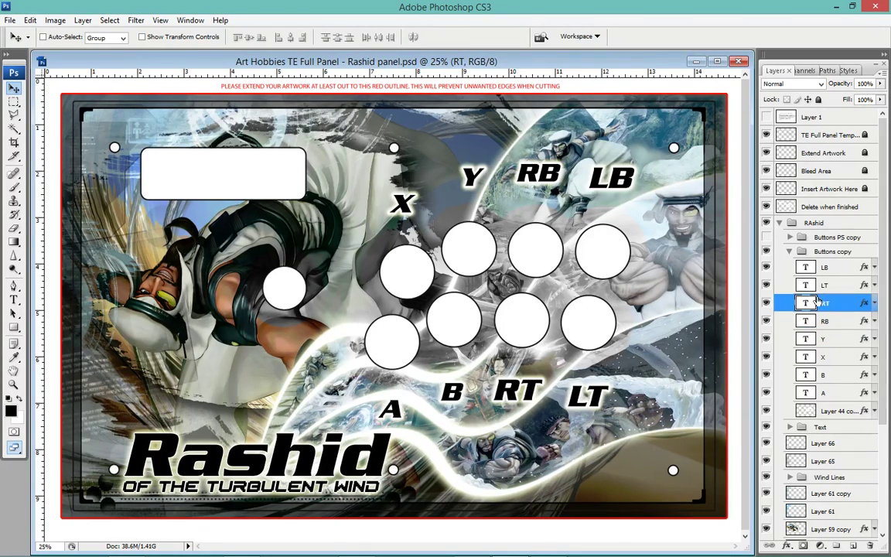
{"action": "key", "text": "ctrl+t"}
{"action": "left_click_drag", "start_coordinate": [219, 38], "coordinate": [178, 37]}
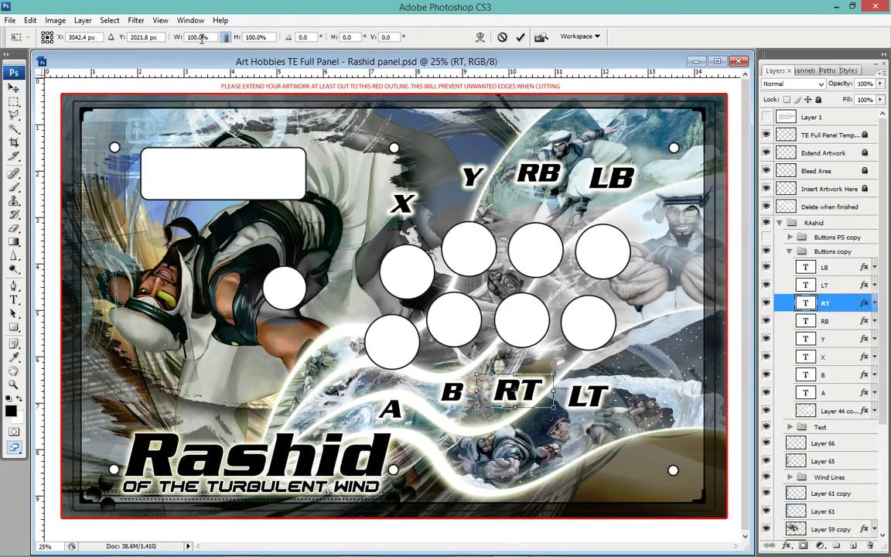
{"action": "type", "text": "85"}
{"action": "key", "text": "Tab"}
{"action": "type", "text": "7"}
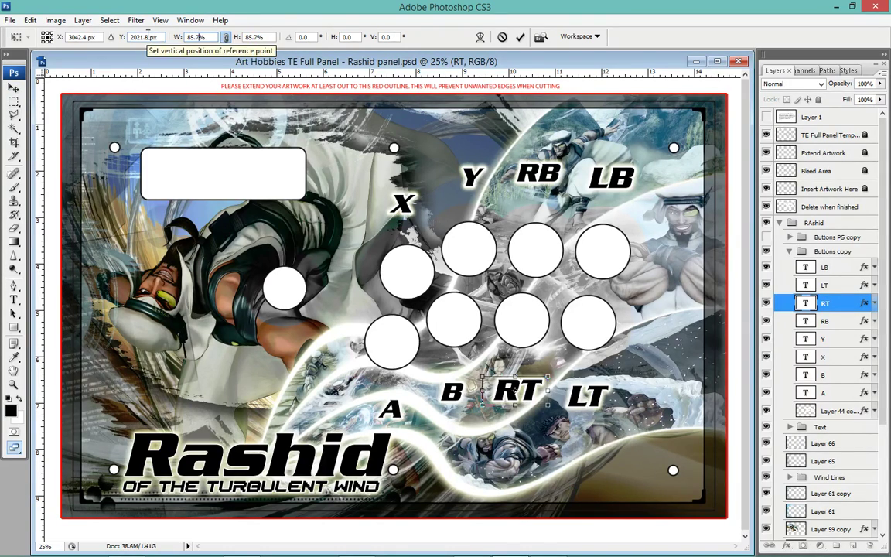
{"action": "key", "text": "Tab"}
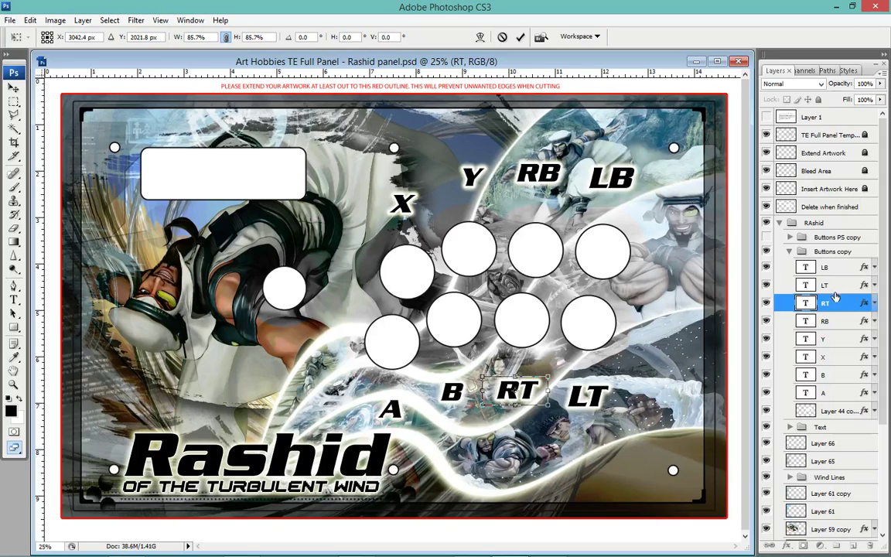
{"action": "key", "text": "Return"}
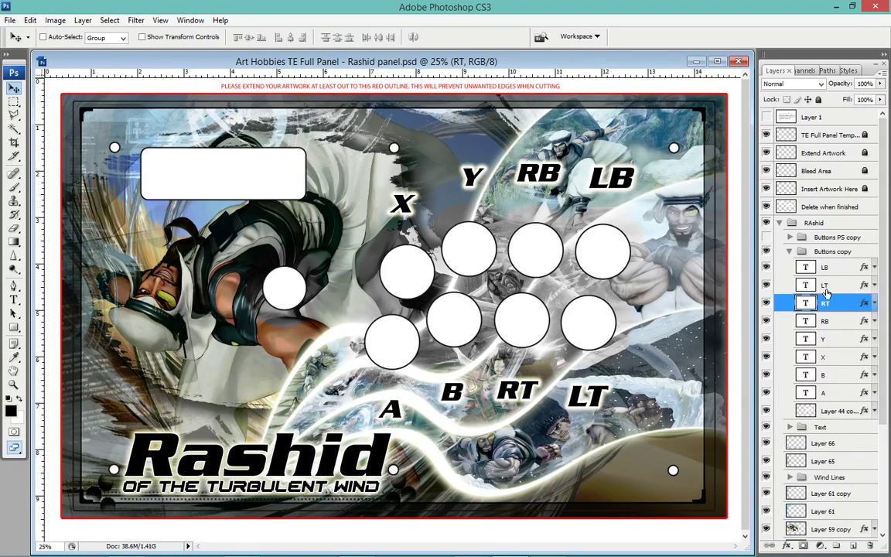
Scale the LT label to 85.7%
{"action": "left_click", "coordinate": [826, 288]}
{"action": "key", "text": "ctrl+t"}
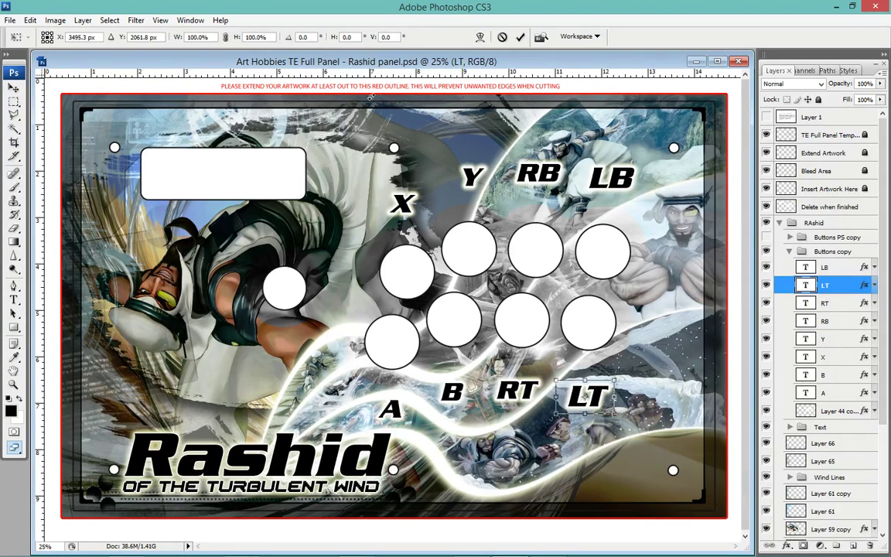
{"action": "left_click", "coordinate": [199, 38]}
{"action": "type", "text": "85.7"}
{"action": "key", "text": "Return"}
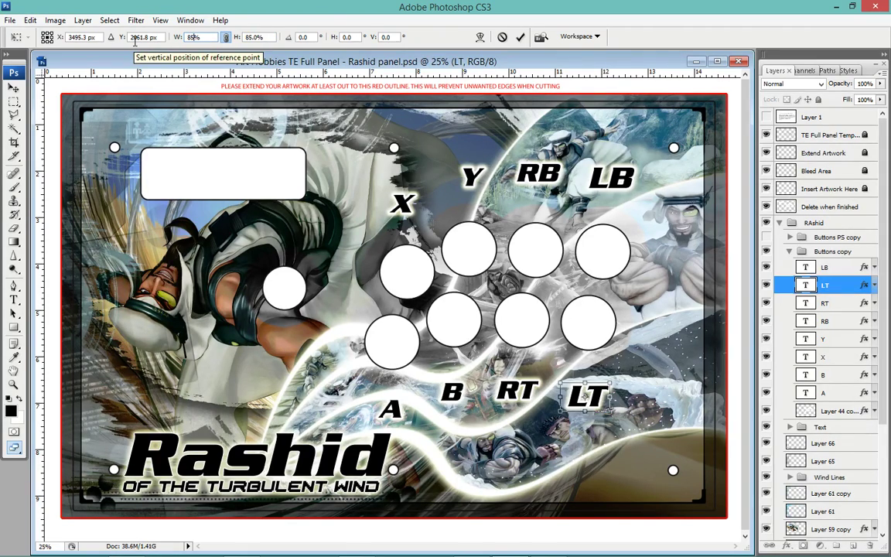
{"action": "key", "text": "Return"}
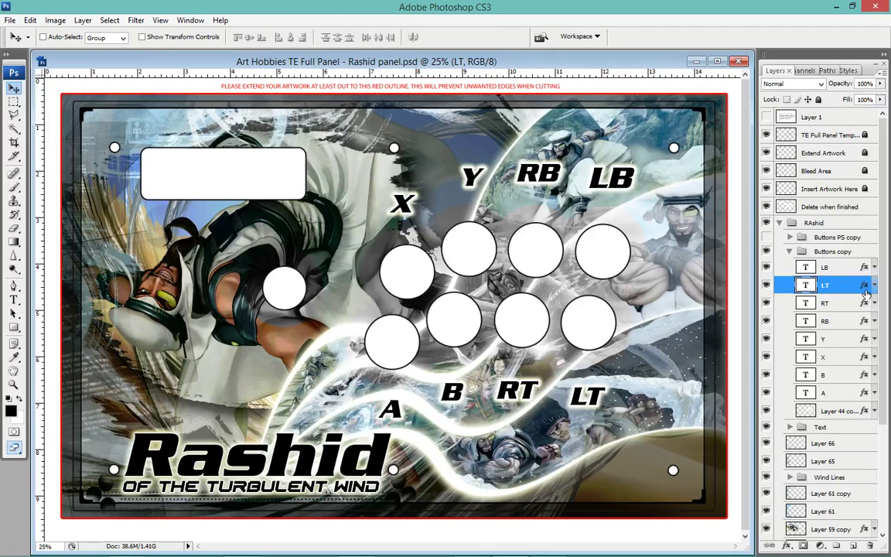
Scale the LB label to 85.7% and collapse the Buttons copy group
{"action": "left_click", "coordinate": [818, 268]}
{"action": "key", "text": "ctrl+t"}
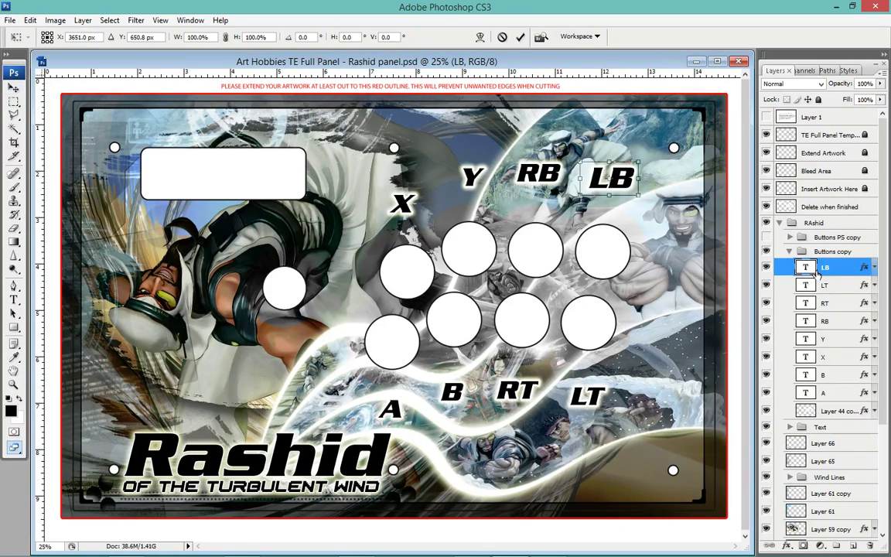
{"action": "left_click", "coordinate": [198, 37]}
{"action": "type", "text": "85.7"}
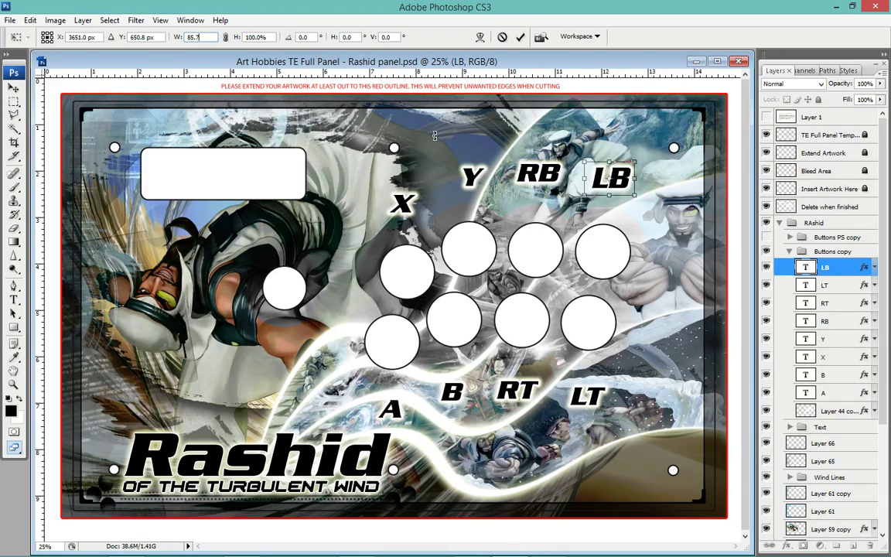
{"action": "left_click", "coordinate": [226, 37]}
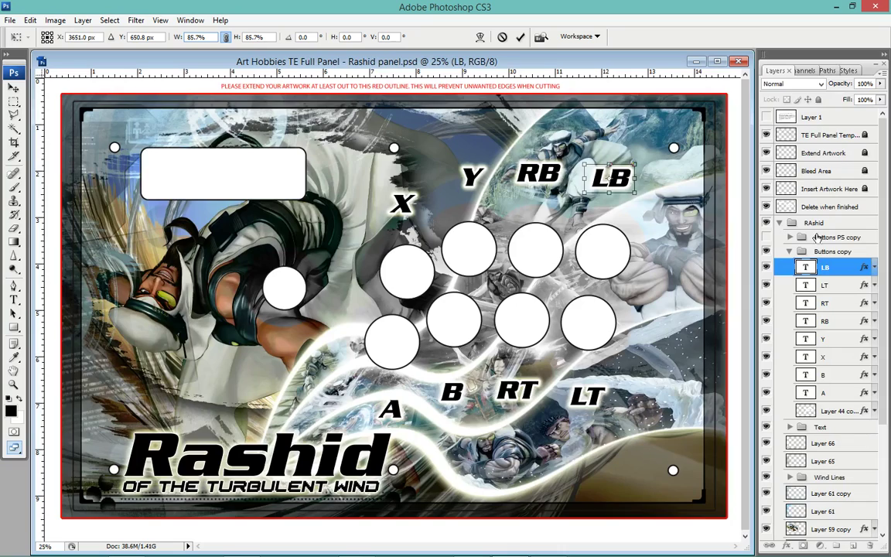
{"action": "key", "text": "Return"}
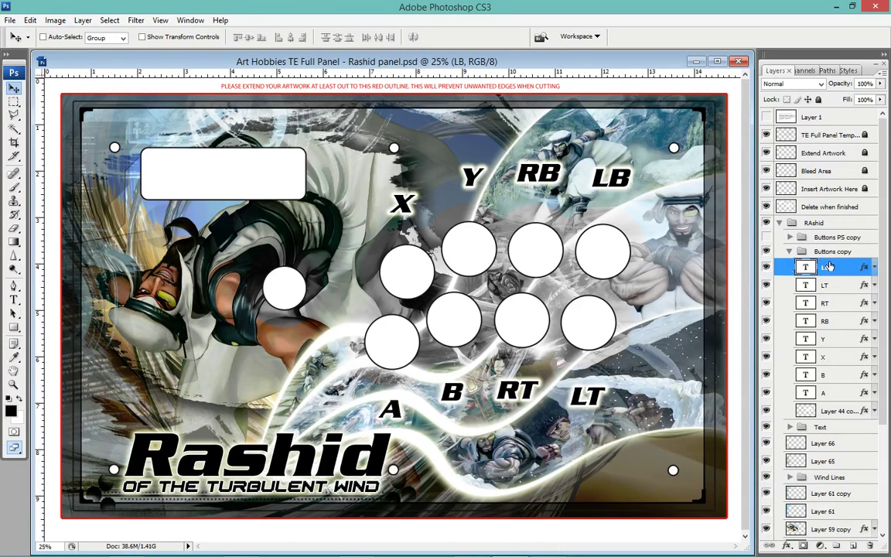
{"action": "left_click", "coordinate": [789, 251]}
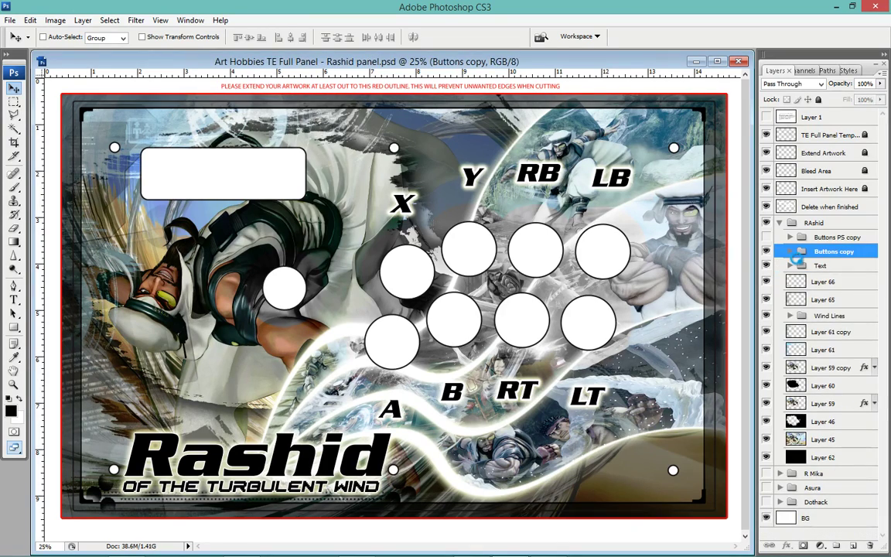